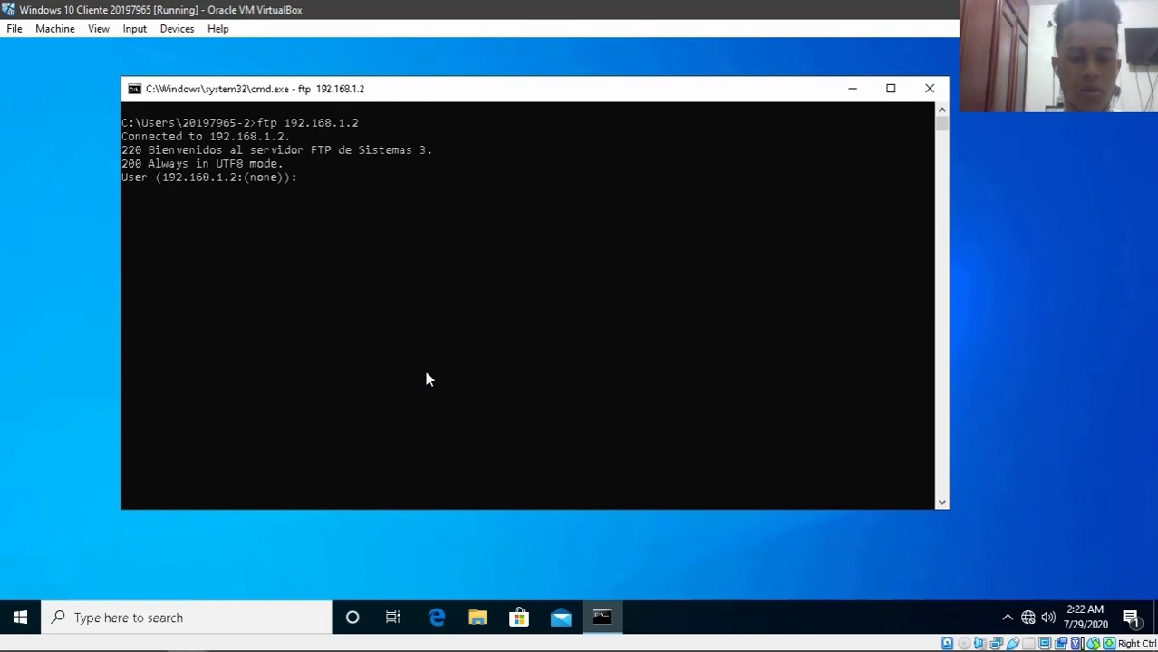
# - Log in to the FTP server as ftpuser, resending the login with the user command
pyautogui.write('ftpuser')
pyautogui.press('Return')
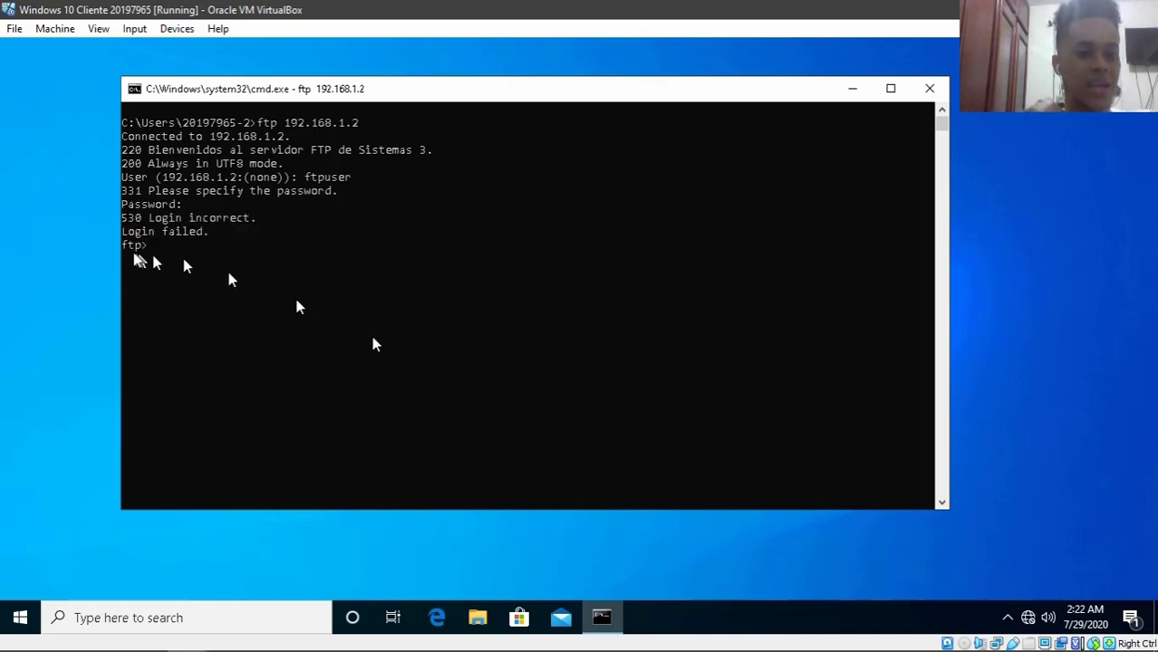
pyautogui.write('user ')
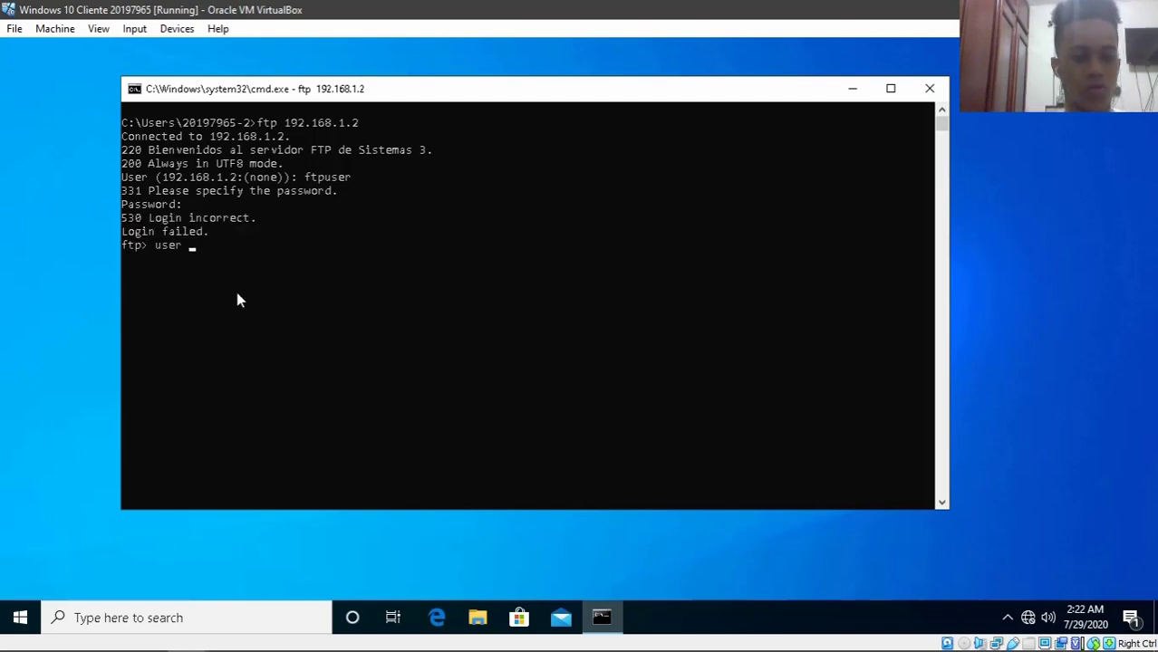
pyautogui.write('ftpuser')
pyautogui.press('Return')
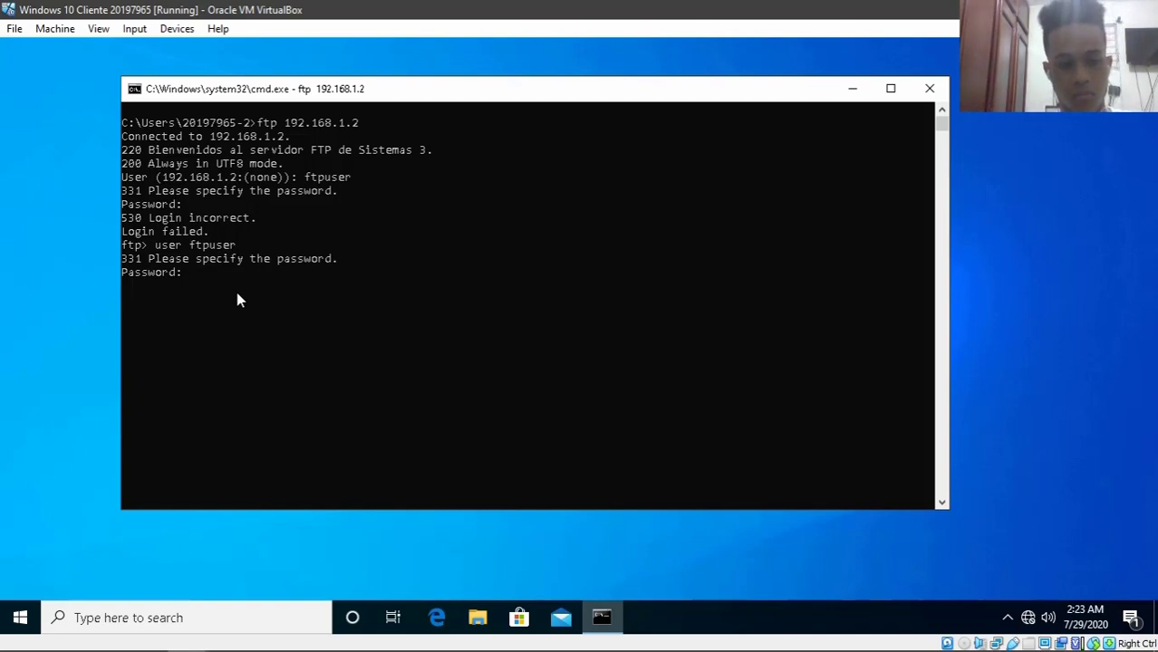
pyautogui.press('Return')
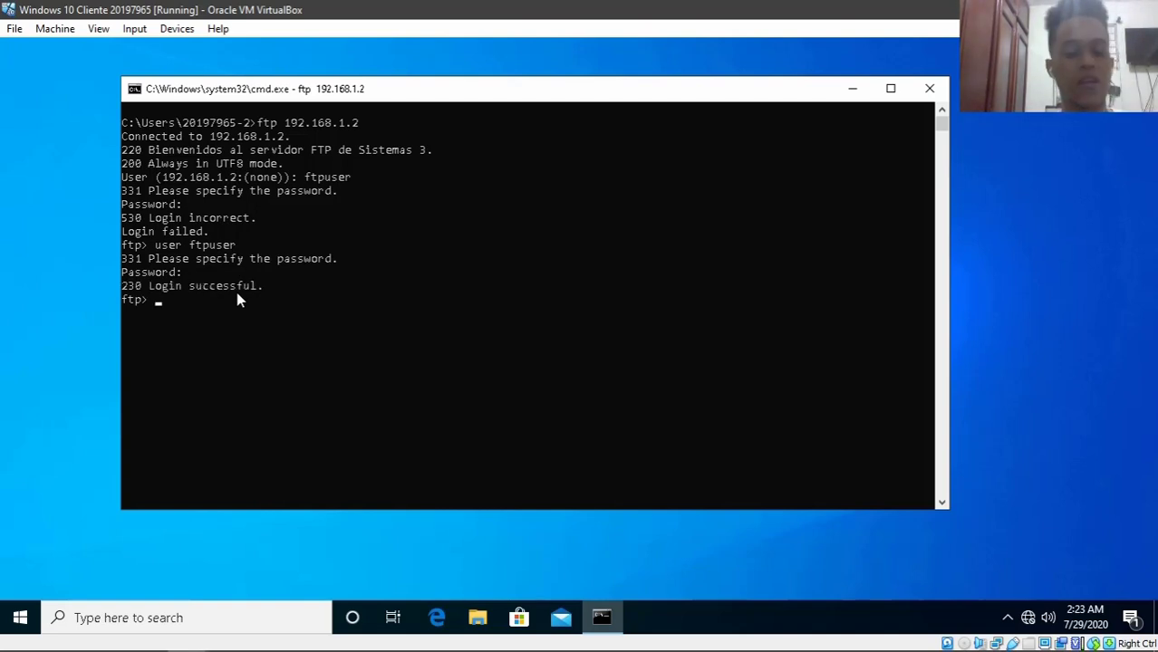
# - List the server's files and download ftprueba.txt with get
pyautogui.write('ls')
pyautogui.press('Return')
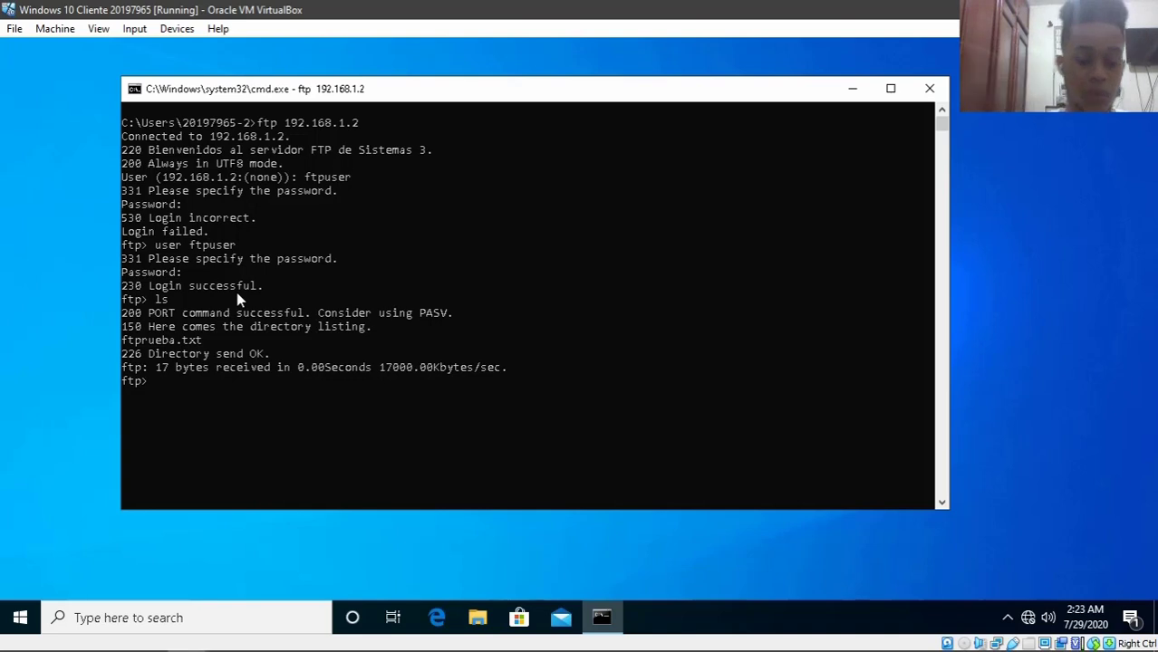
pyautogui.write('get')
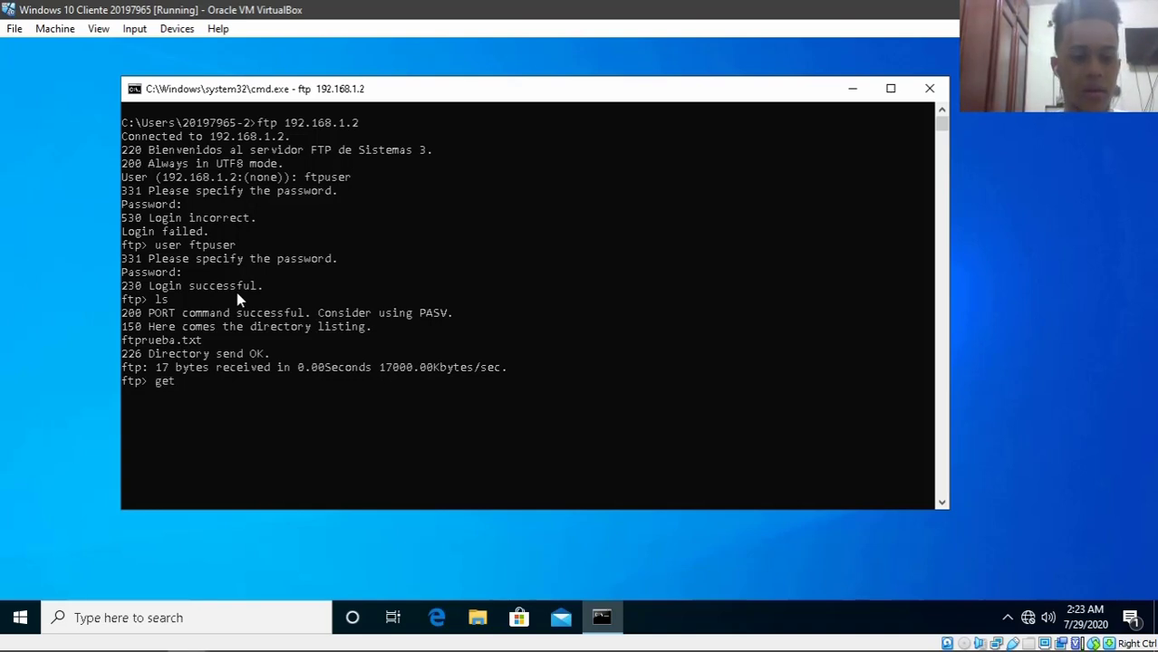
pyautogui.write(' ftp')
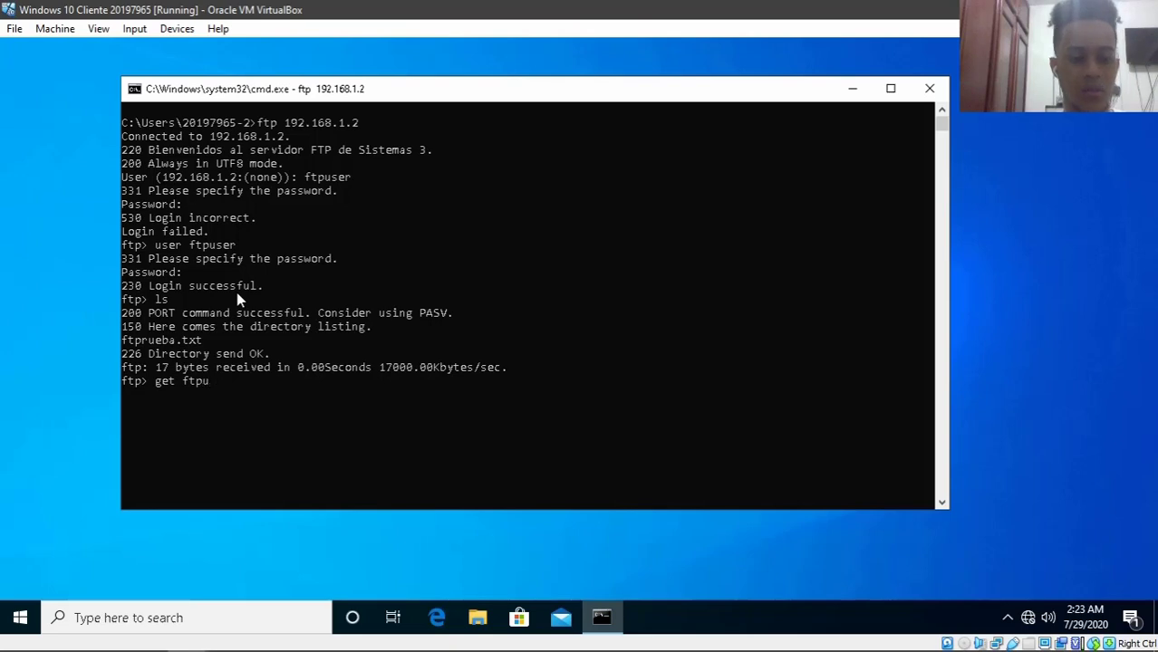
pyautogui.write('rueba.txt')
pyautogui.press('Return')
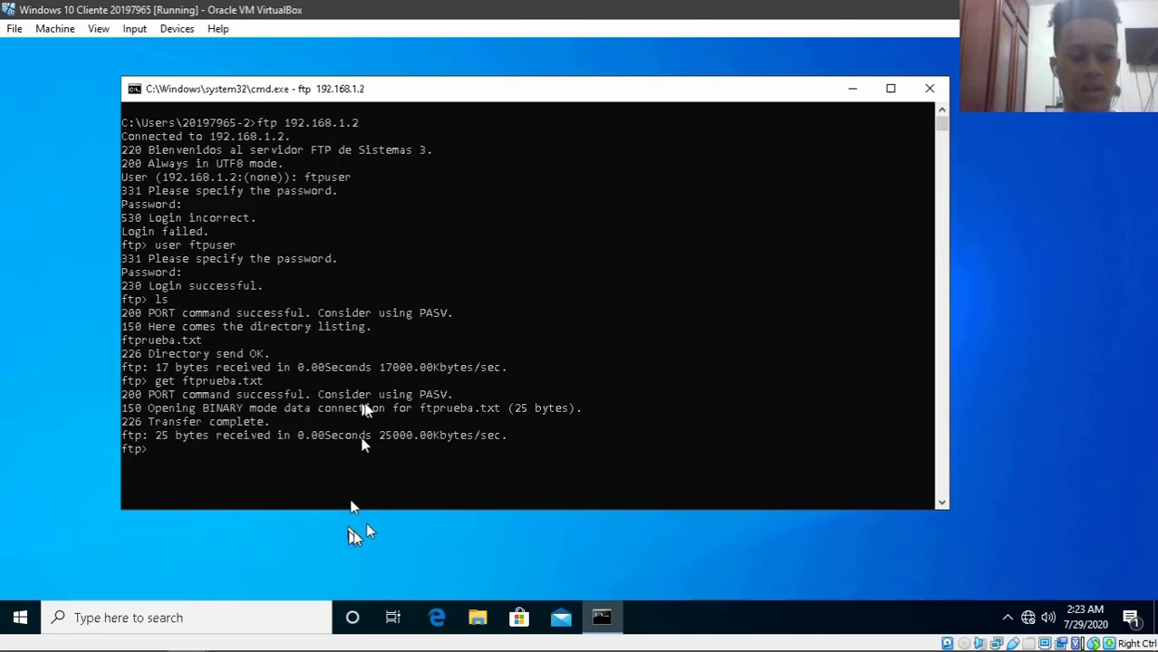
# - Minimize the FTP console and make the desktop icons visible
pyautogui.click(852, 88)
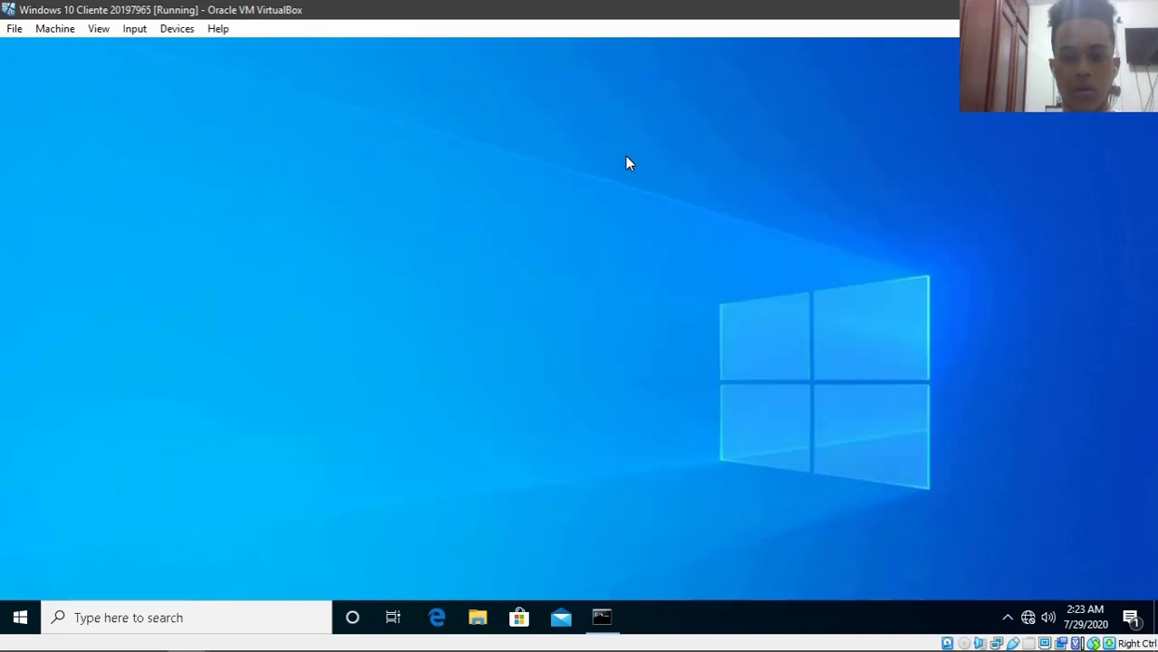
pyautogui.rightClick(625, 157)
pyautogui.moveTo(649, 172)
pyautogui.click(840, 276)
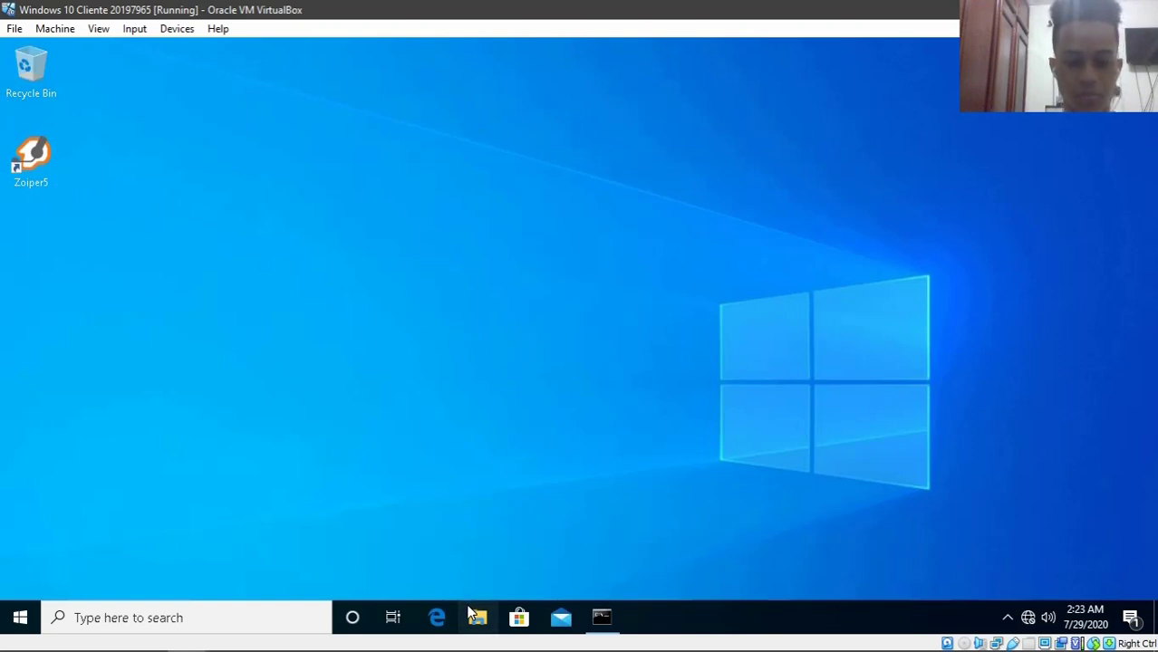
# - Open ftprueba from This PC > C: > Users > the user's folder in File Explorer
pyautogui.press('super+e')
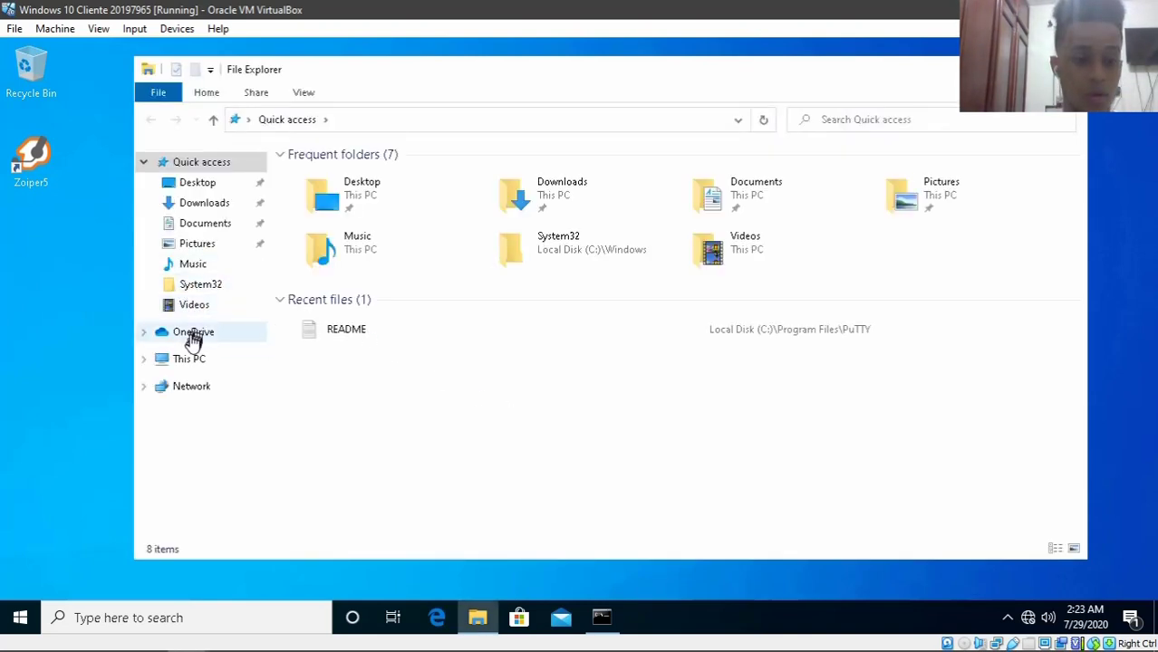
pyautogui.click(185, 362)
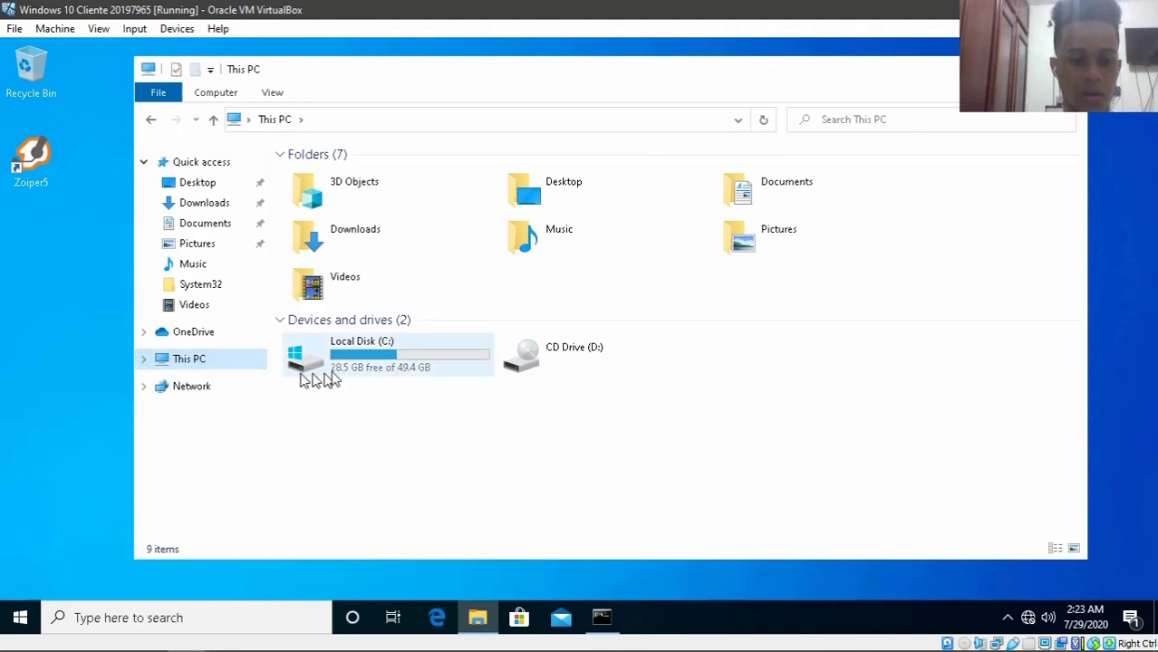
pyautogui.doubleClick(356, 363)
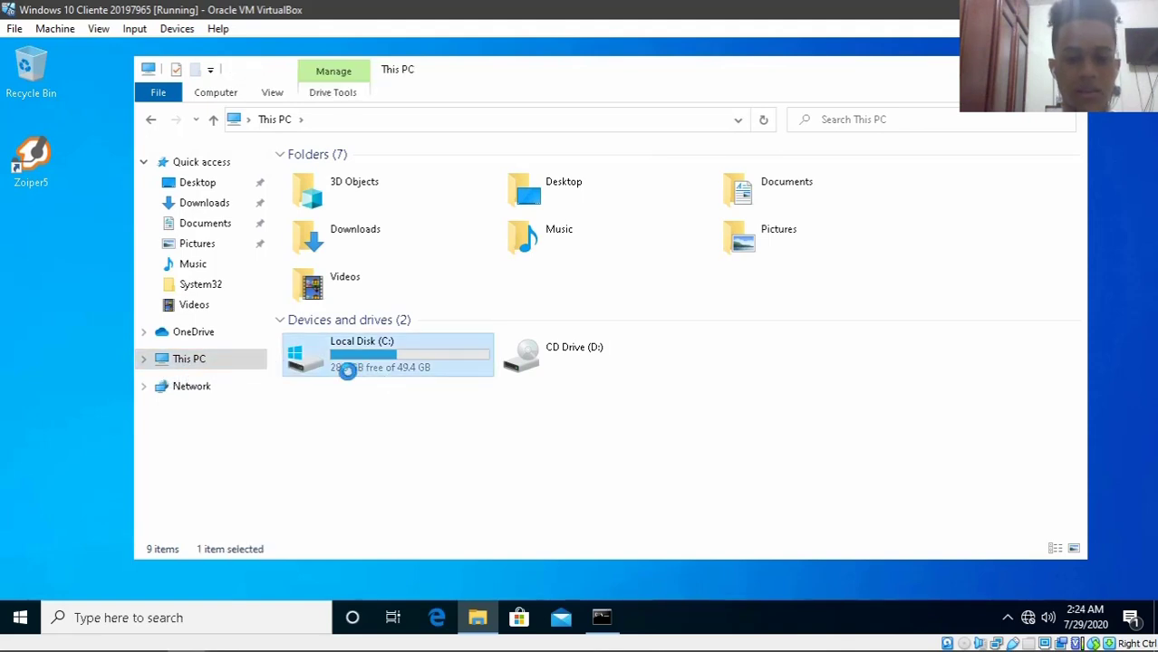
pyautogui.doubleClick(333, 246)
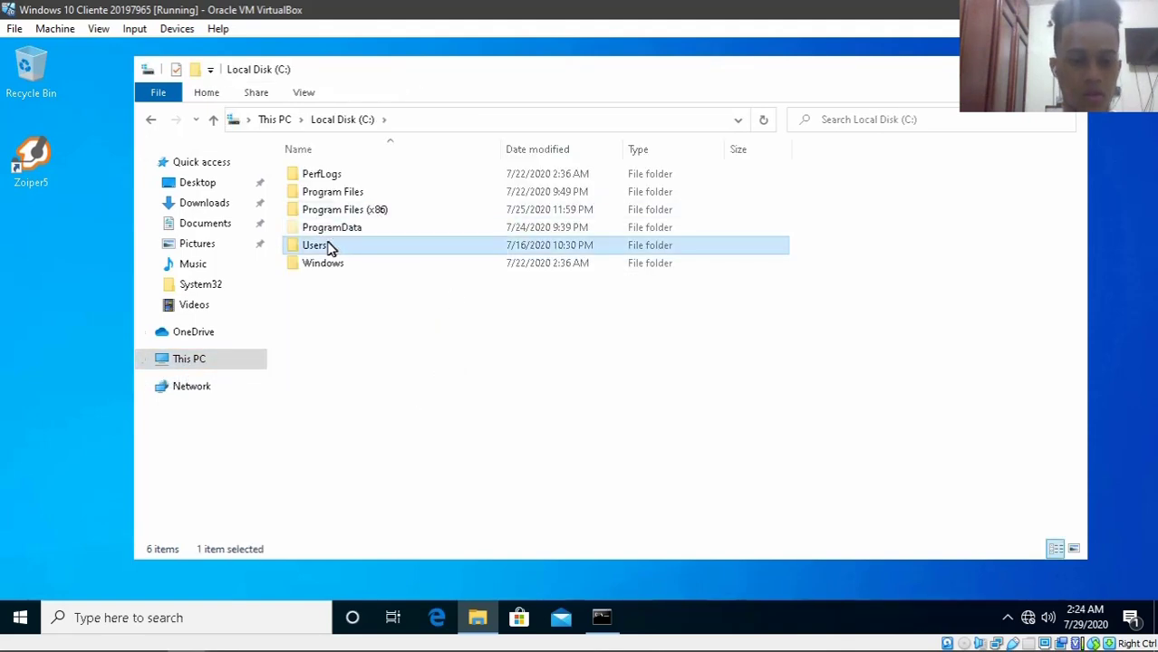
pyautogui.click(332, 177)
pyautogui.doubleClick(331, 177)
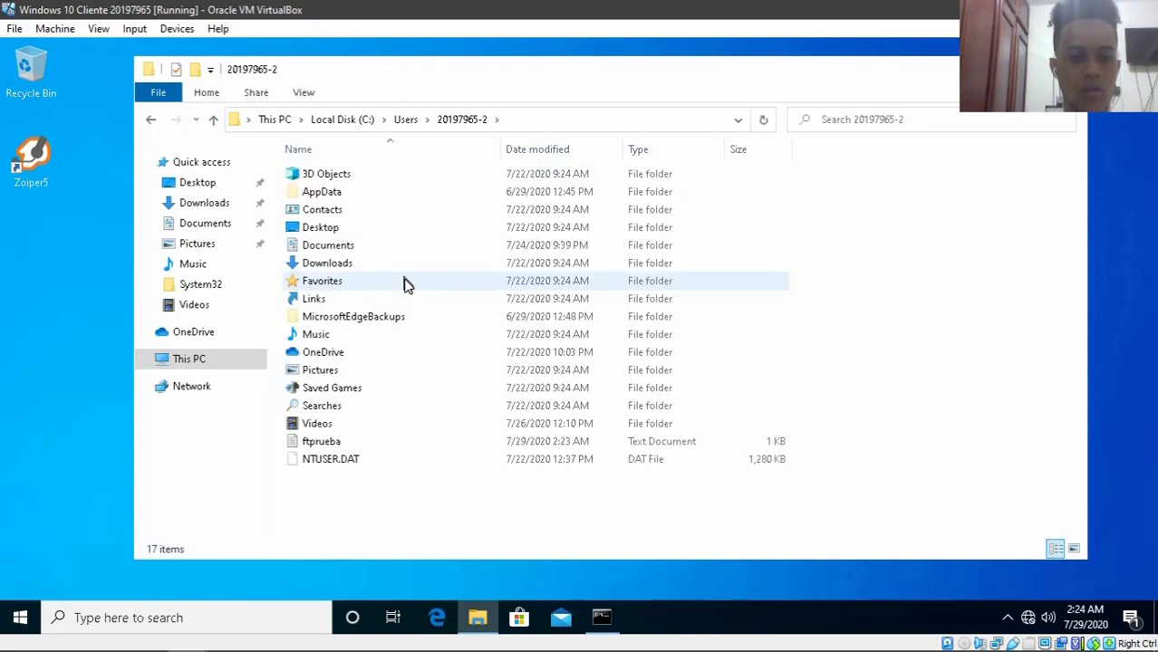
pyautogui.doubleClick(333, 442)
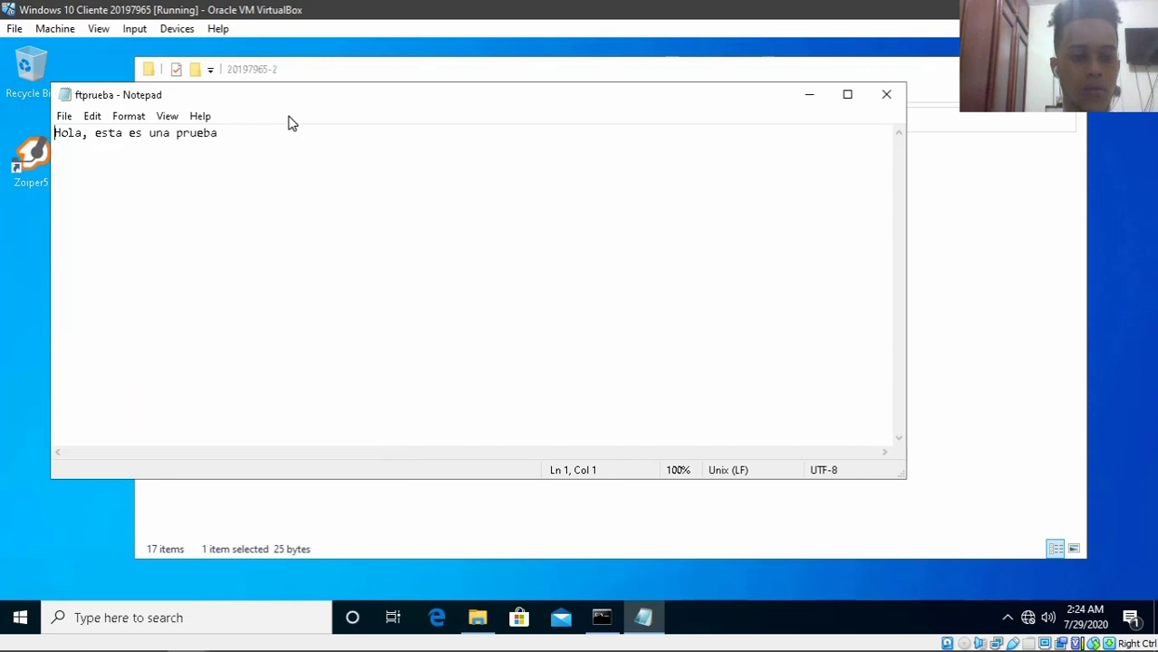
# - Confirm ftprueba reads 'Hola, esta es una prueba', then return to the FTP console
pyautogui.moveTo(286, 107); pyautogui.dragTo(339, 110)
pyautogui.moveTo(342, 155); pyautogui.dragTo(101, 136)
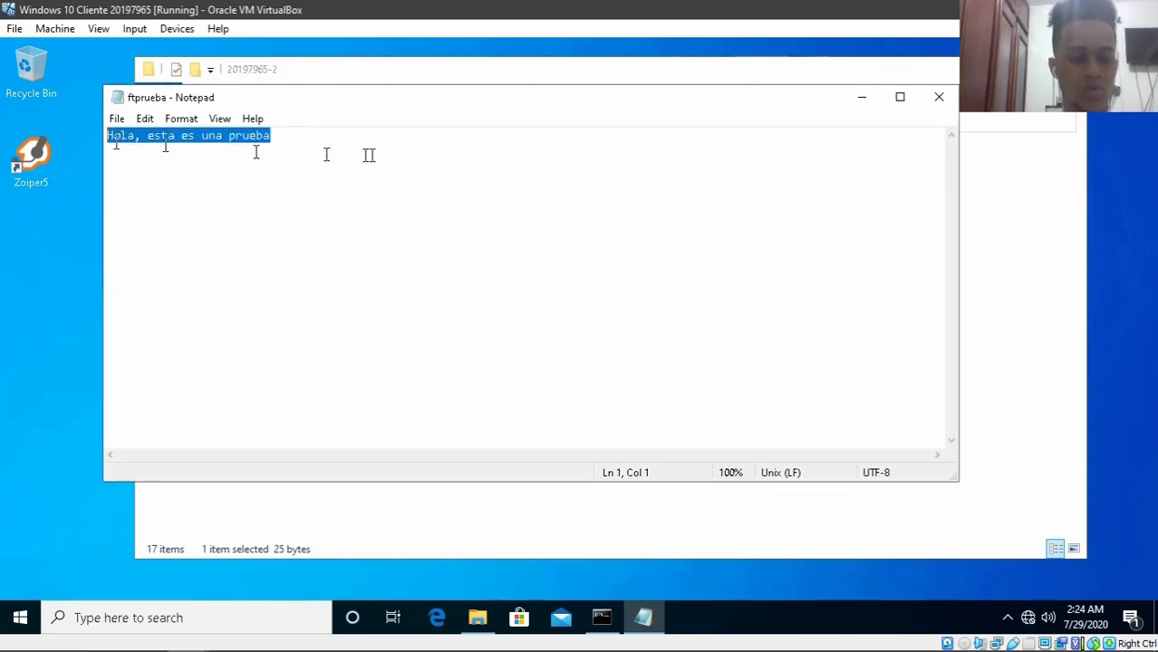
pyautogui.click(389, 157)
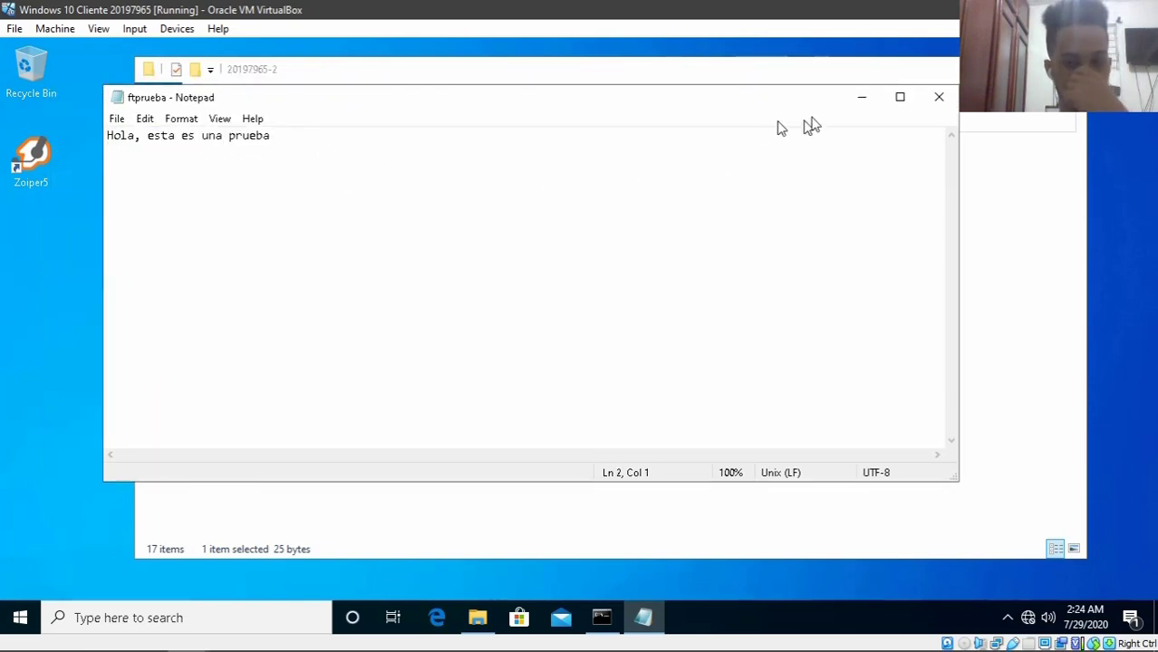
pyautogui.click(868, 97)
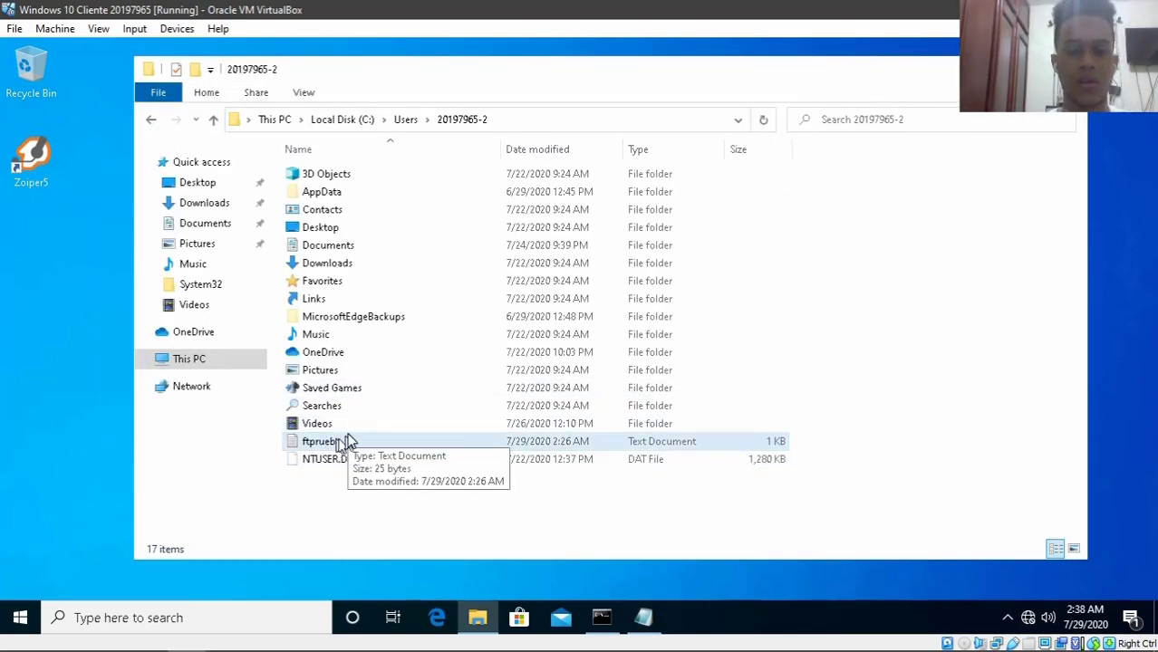
pyautogui.click(601, 618)
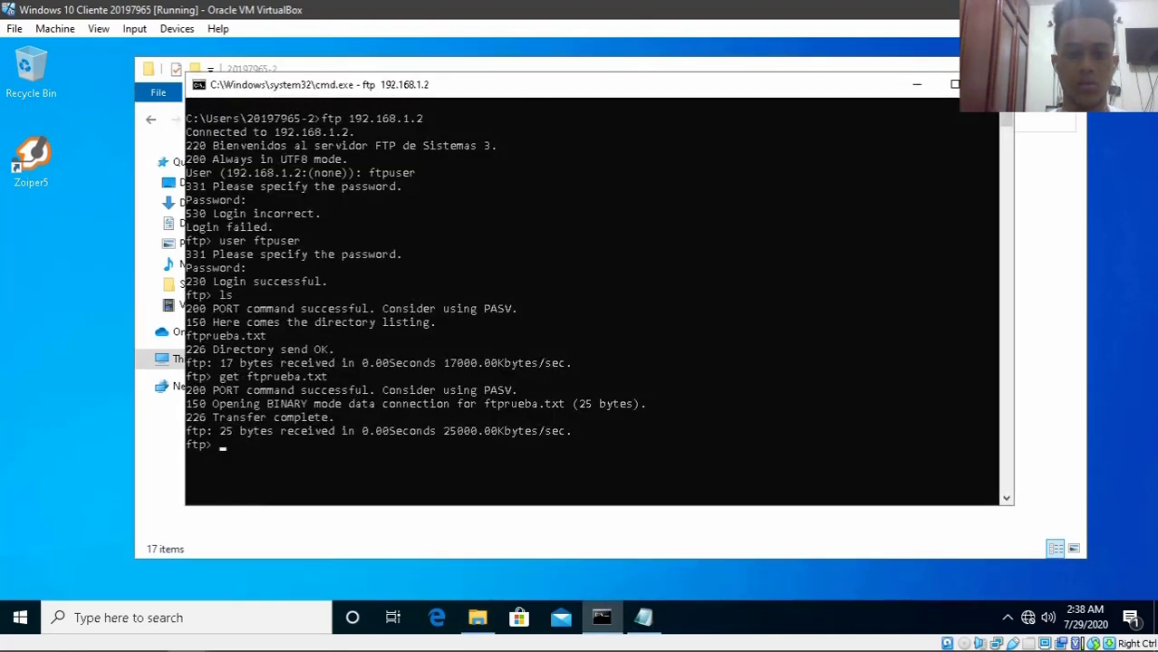
# - Reposition the console, check the local directory with lcd, and quit FTP with bye
pyautogui.moveTo(524, 94); pyautogui.dragTo(573, 241)
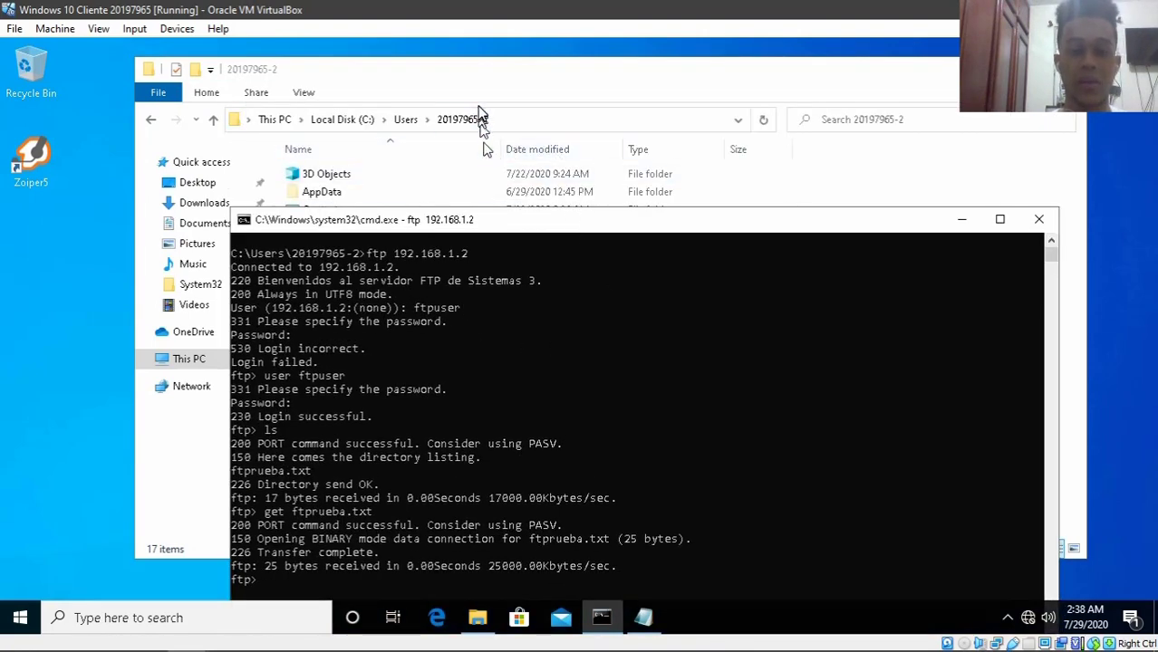
pyautogui.moveTo(493, 220); pyautogui.dragTo(489, 83)
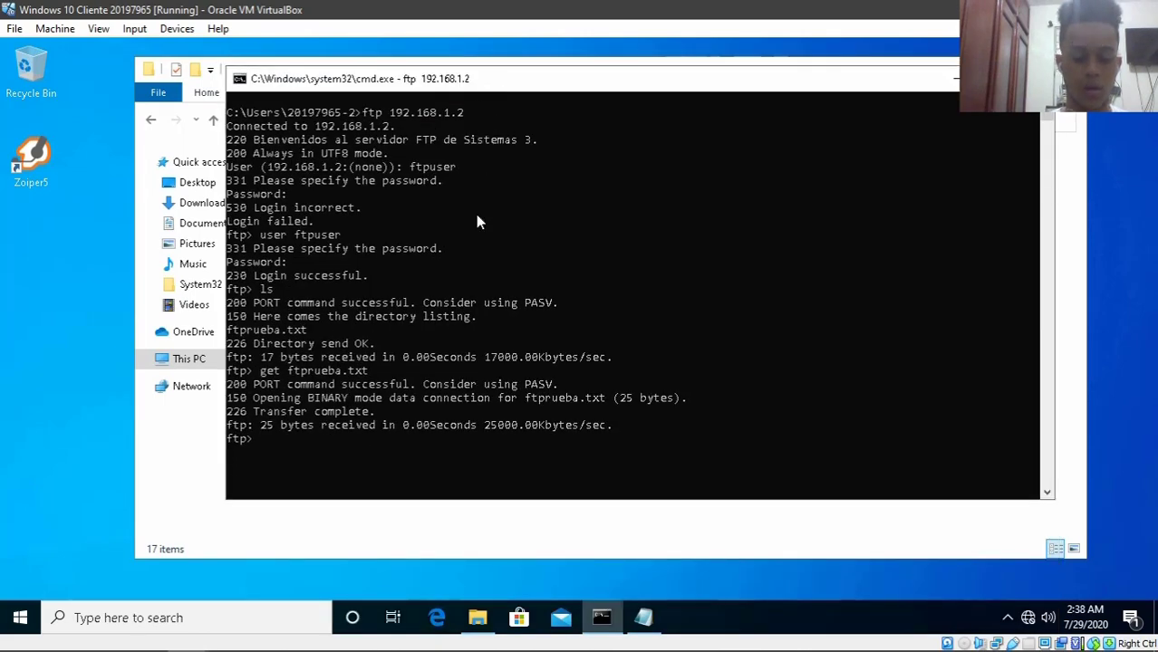
pyautogui.write('lcd')
pyautogui.press('Return')
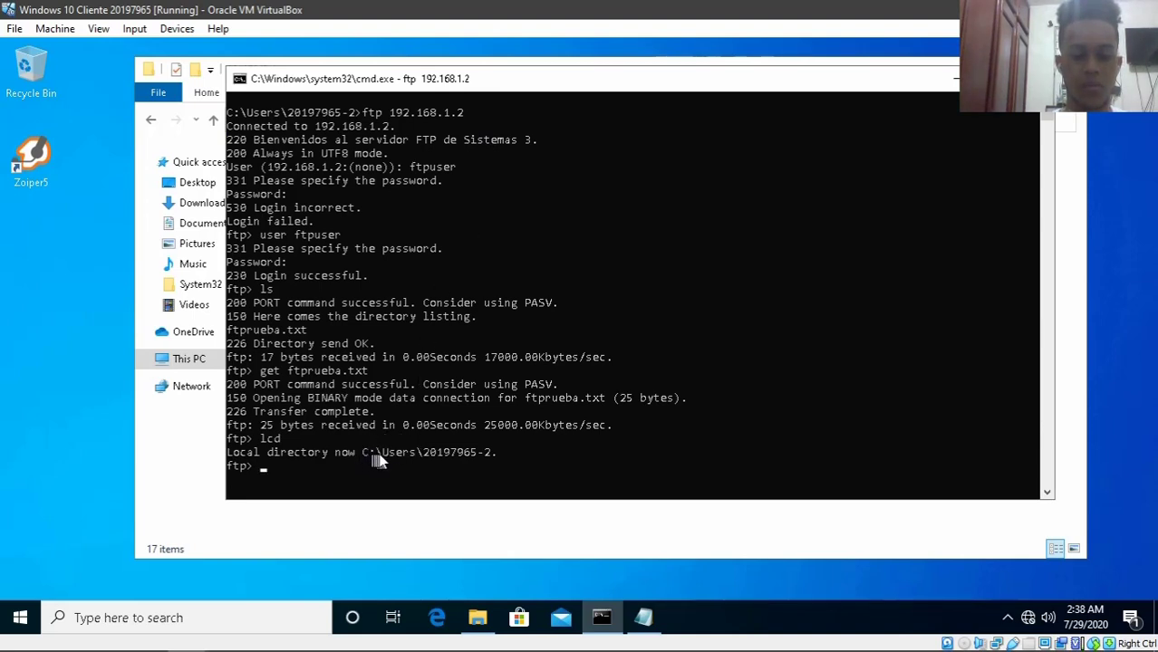
pyautogui.write('bye')
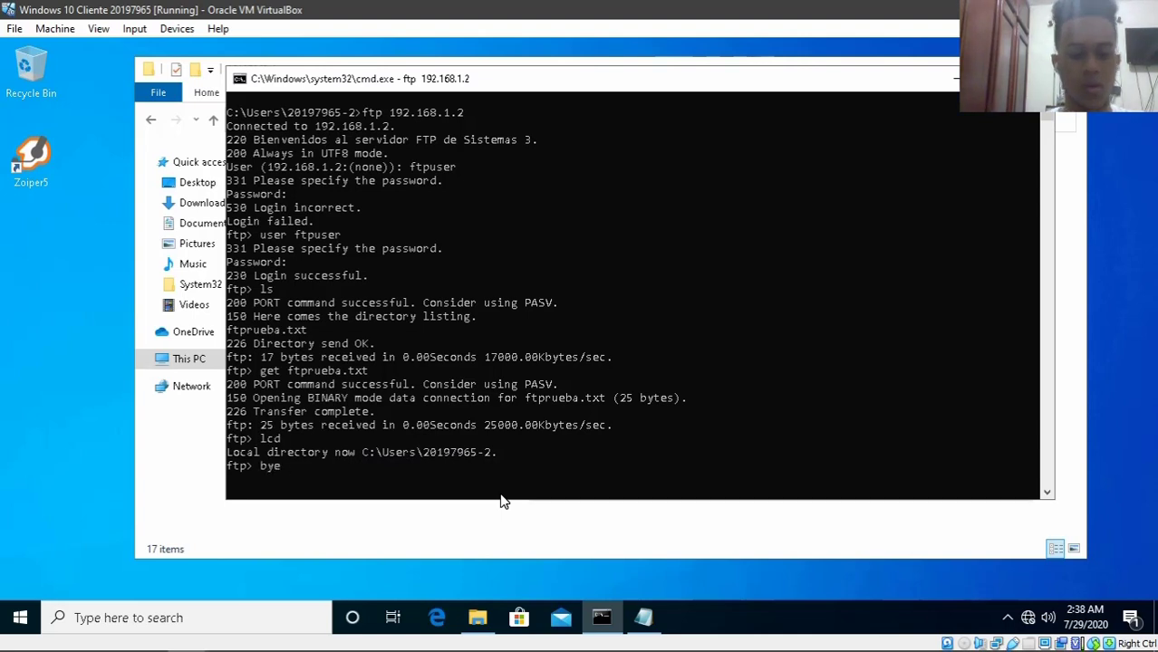
pyautogui.press('Return')
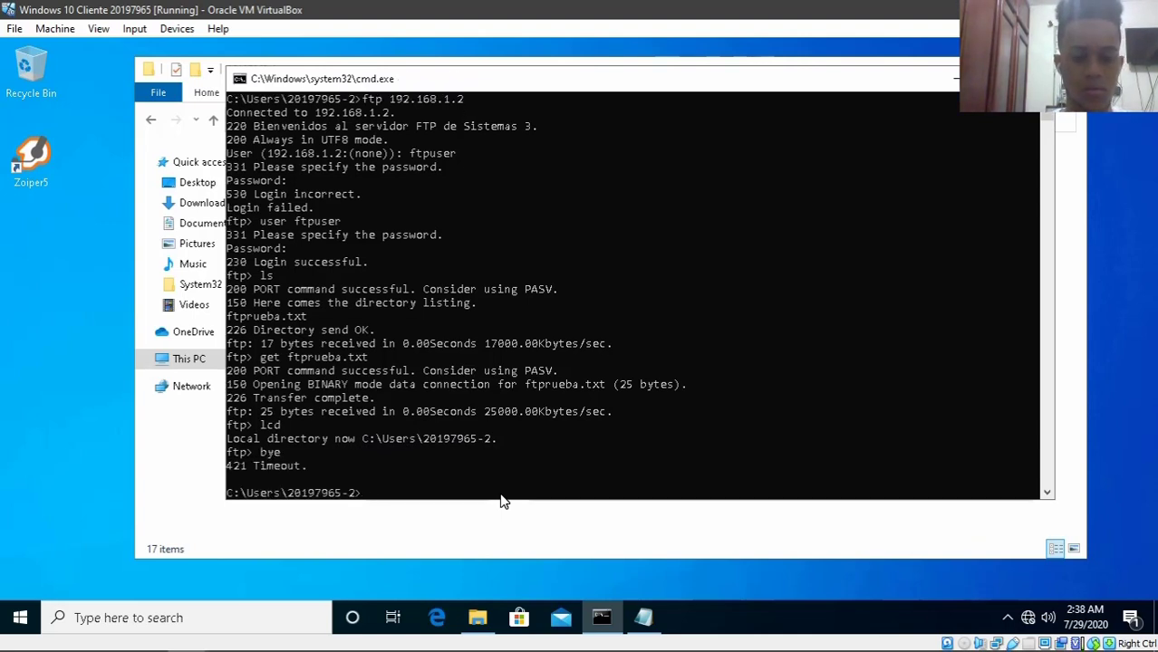
# - Change into the Desktop folder and clear the console with cls
pyautogui.write('cd ')
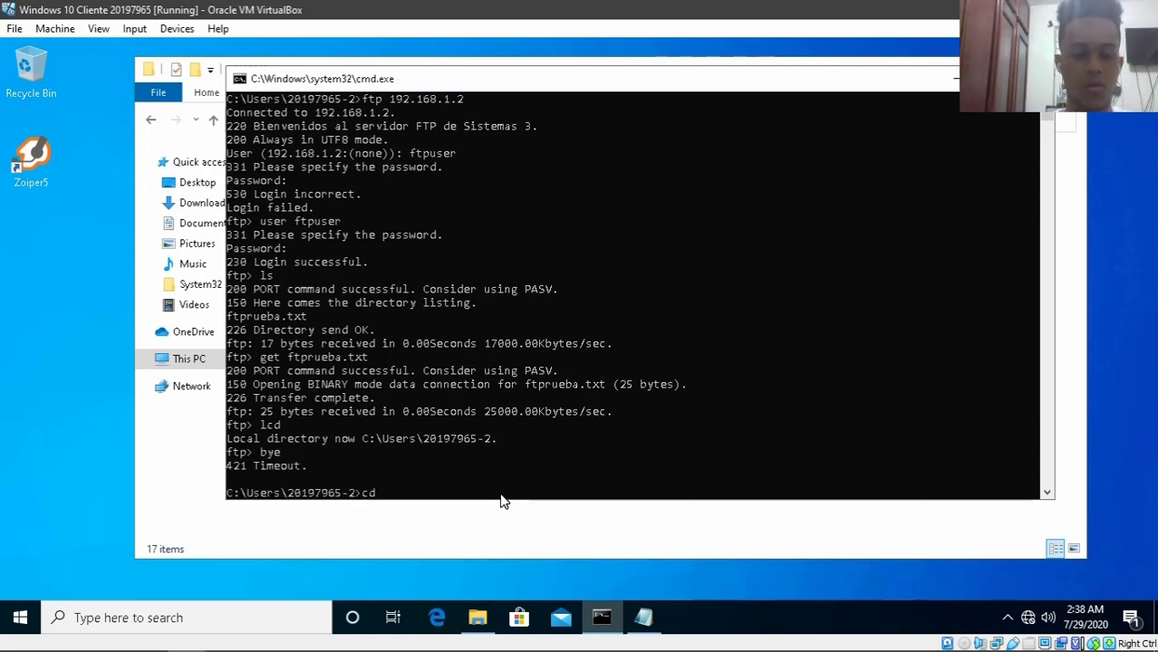
pyautogui.write('Desktop')
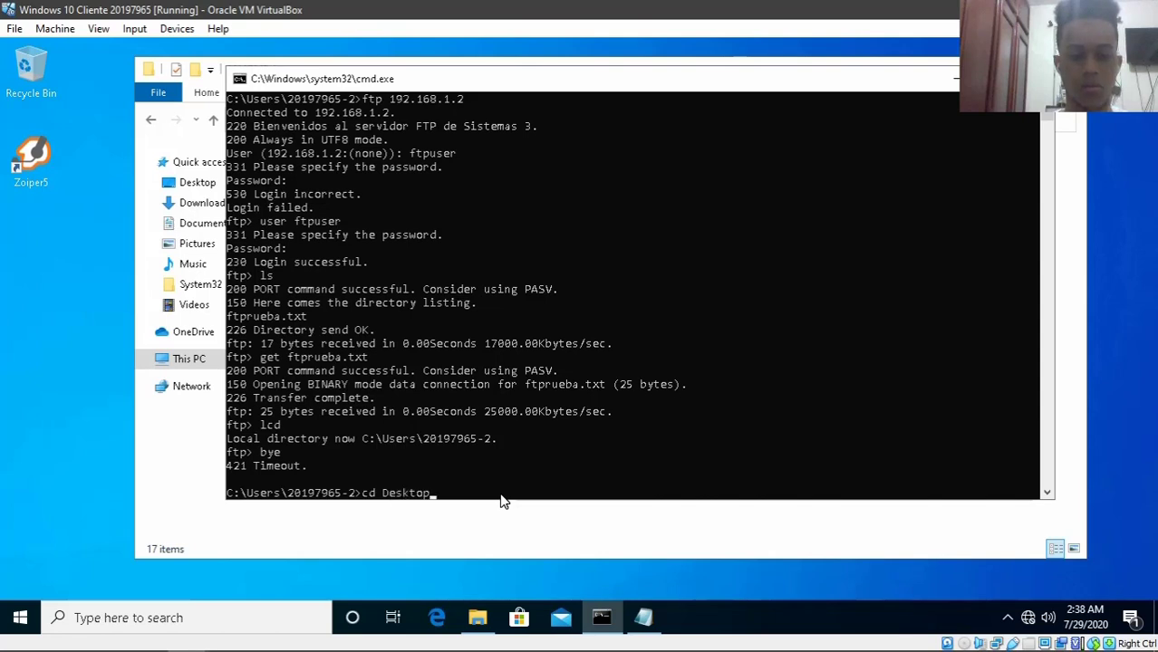
pyautogui.press('Return')
pyautogui.write('cls')
pyautogui.press('Return')
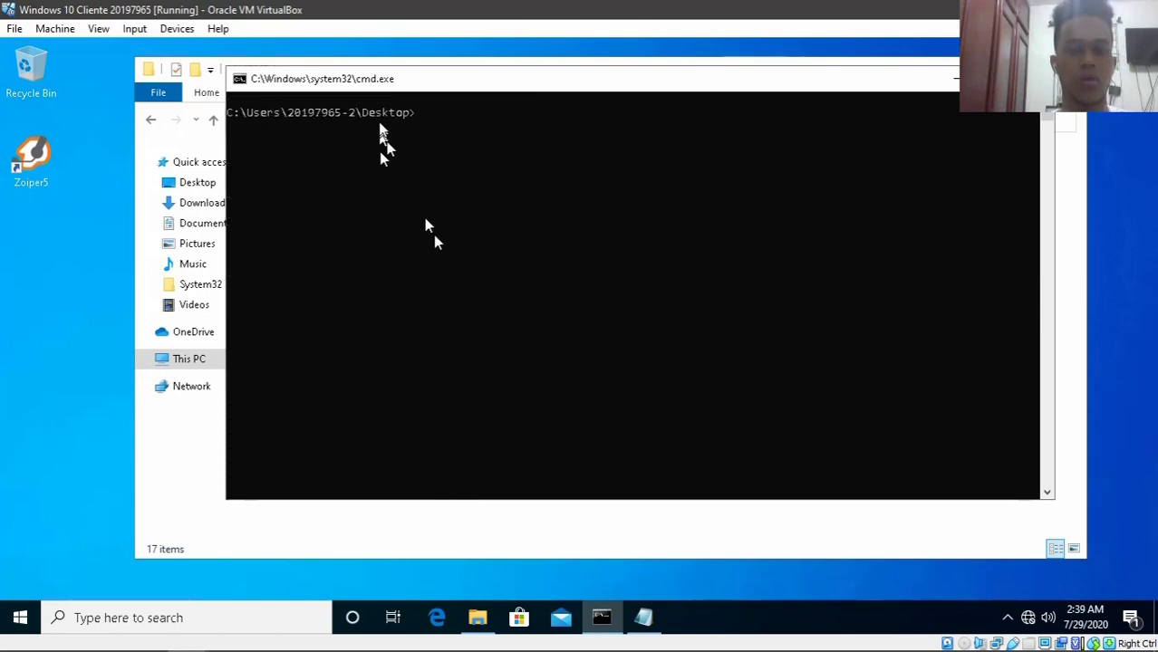
# - Reconnect to 192.168.1.2 and log in as ftpuser, correcting the misspelled user name
pyautogui.write('cls')
pyautogui.press('Up')
pyautogui.press('Up')
pyautogui.press('Up')
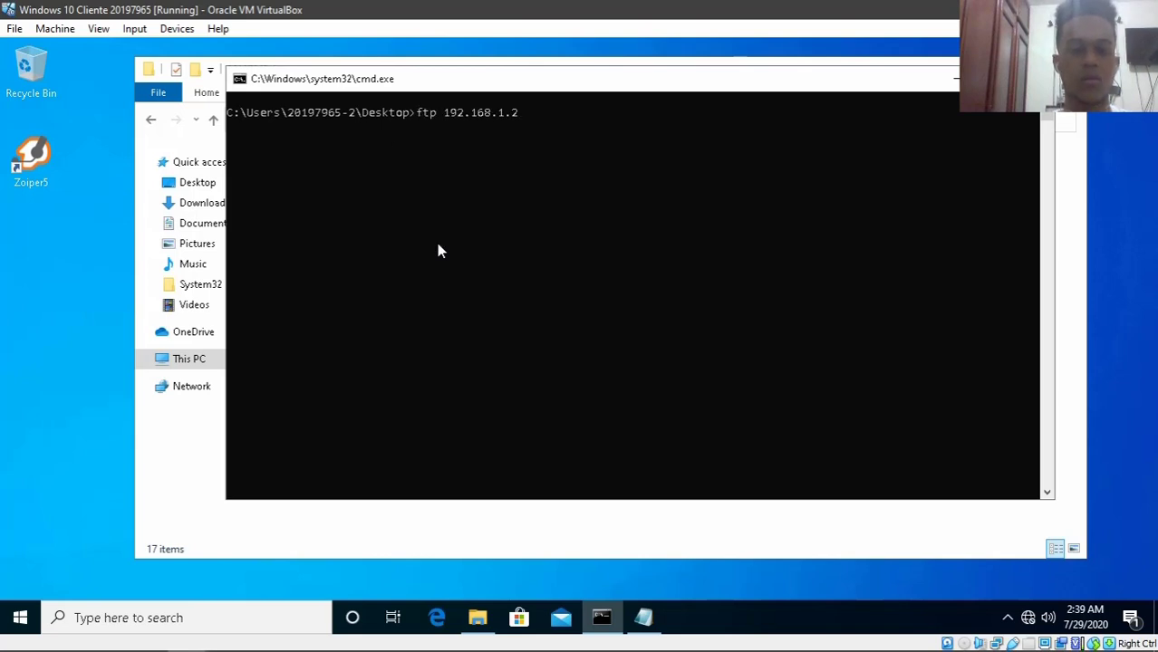
pyautogui.press('Return')
pyautogui.write('ftpuser')
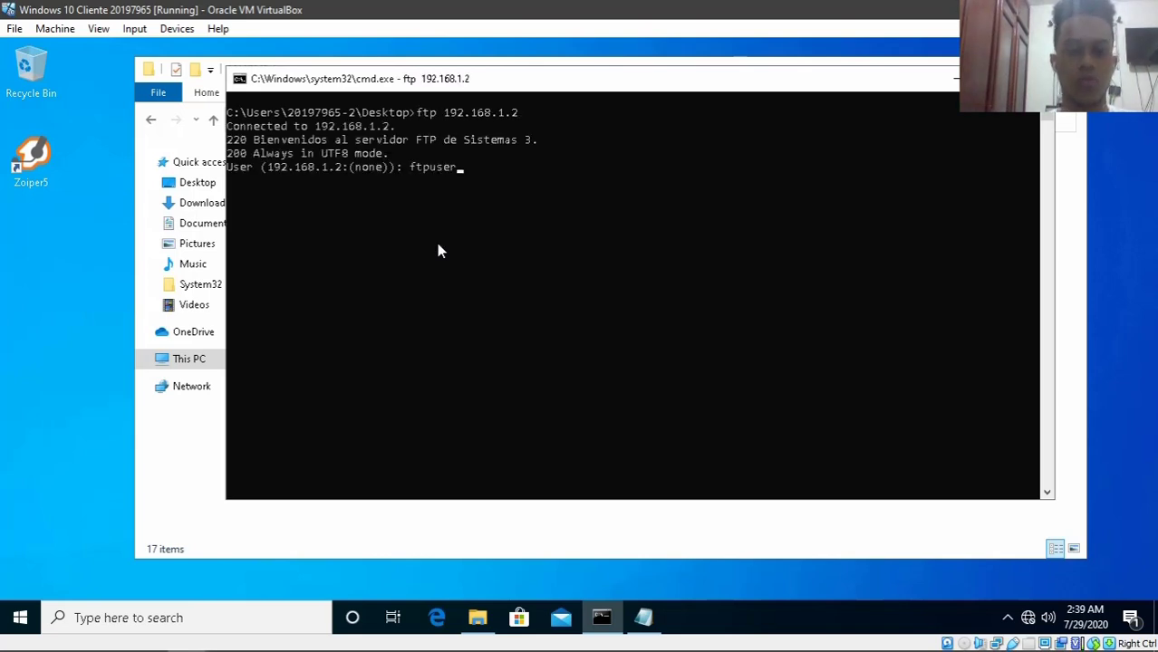
pyautogui.press('Return')
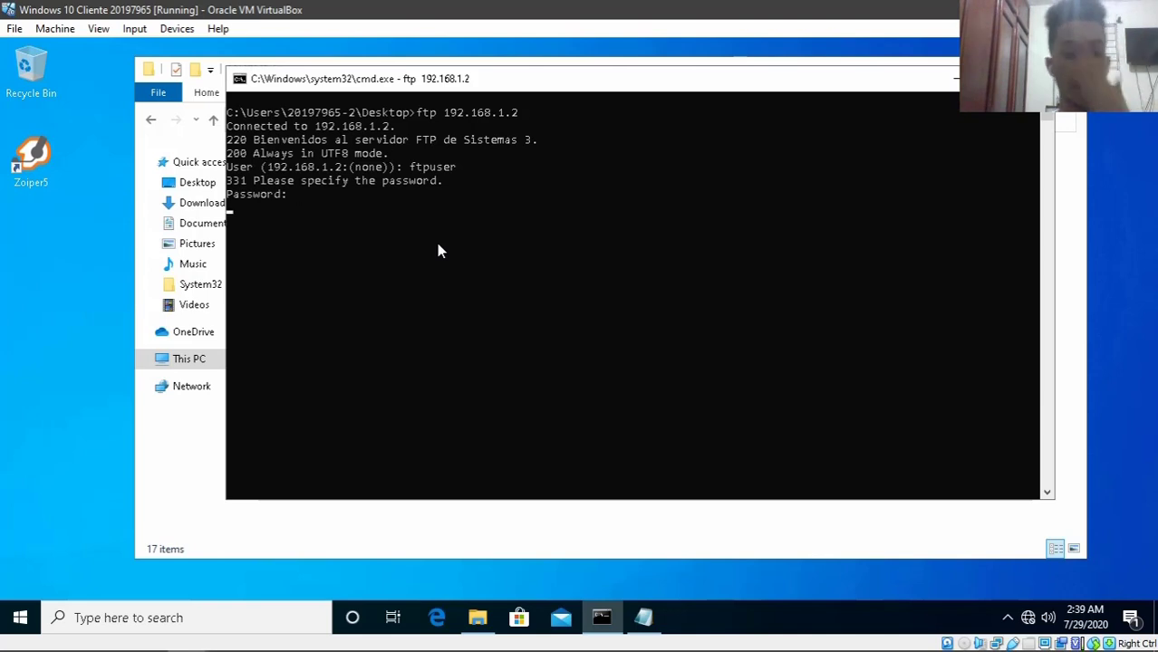
pyautogui.press('Return')
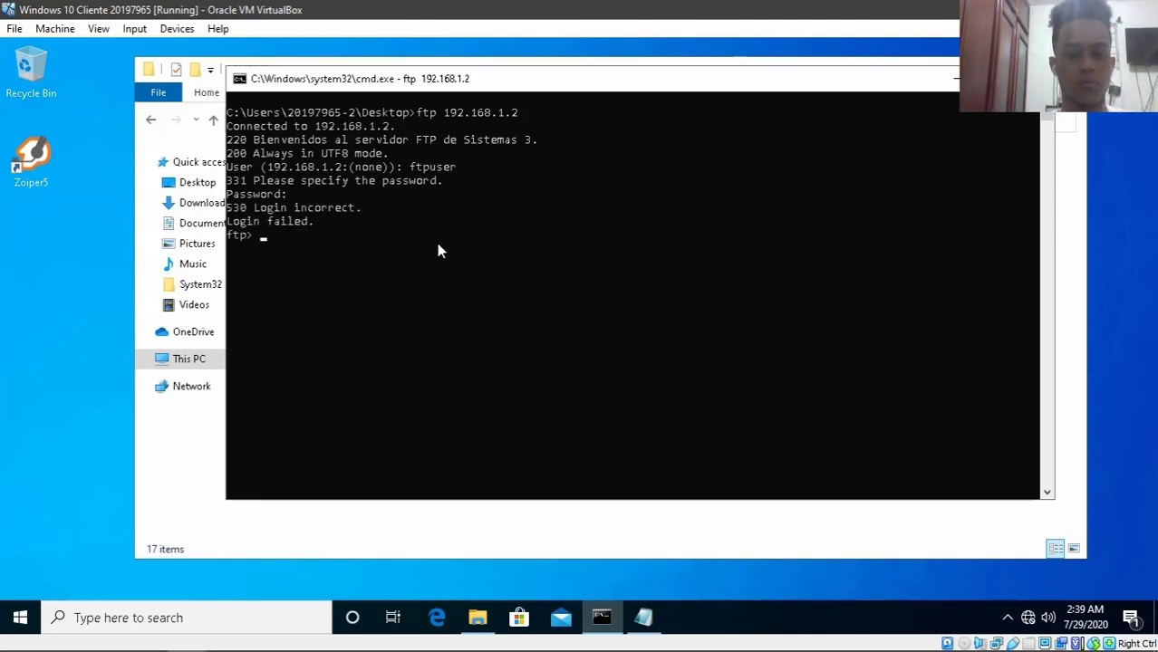
pyautogui.write('user ftpusr')
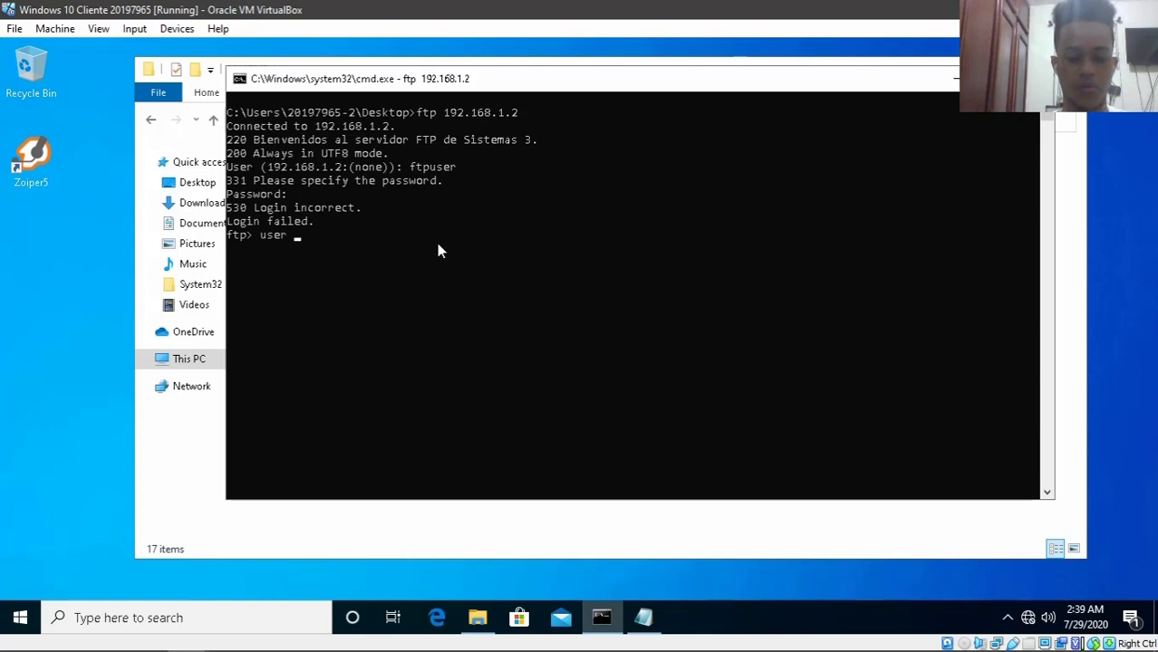
pyautogui.press('BackSpace')
pyautogui.write('er')
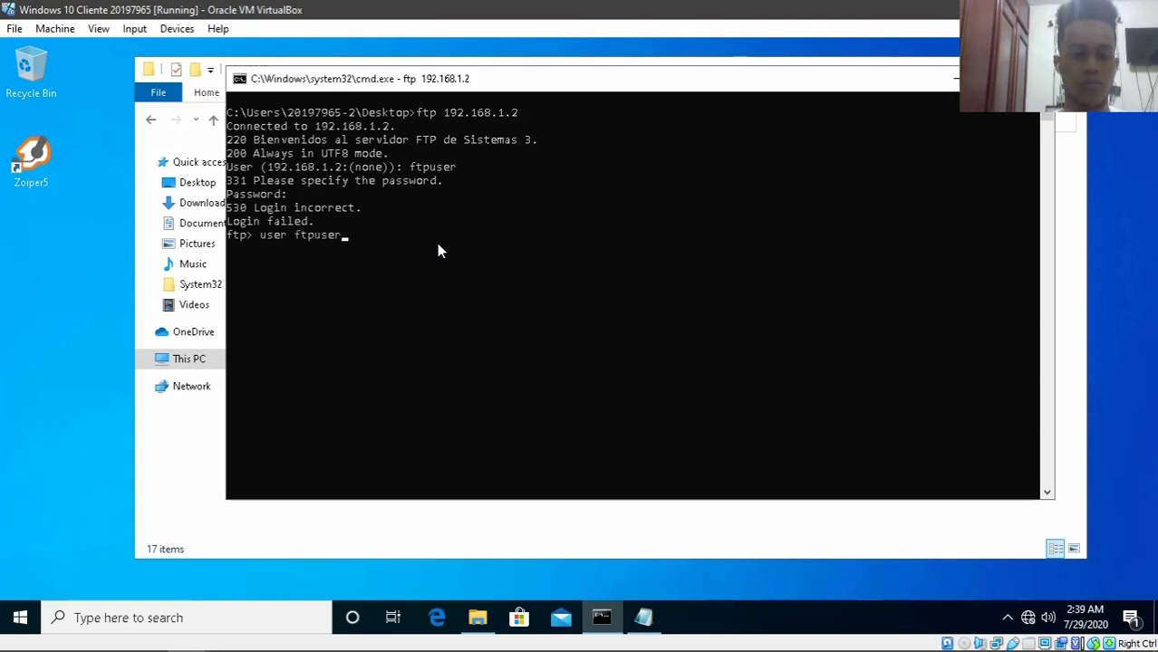
pyautogui.press('Return')
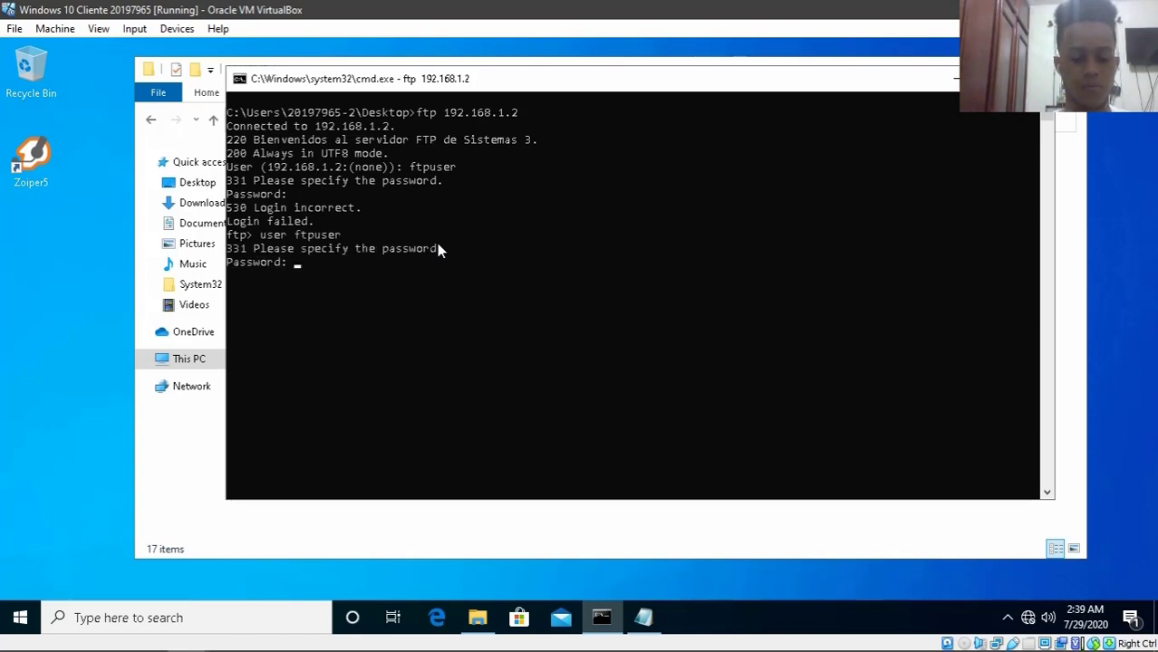
pyautogui.press('Return')
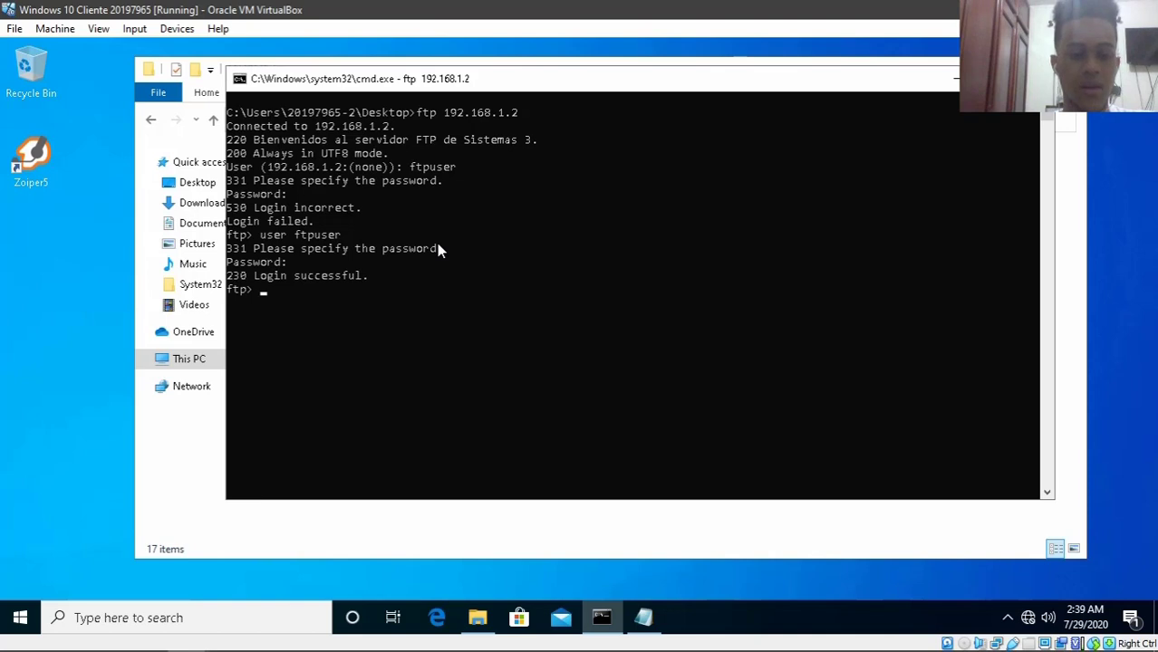
# - Check the local directory, list server files, and download ftprueba.txt to the Desktop
pyautogui.write('lcd')
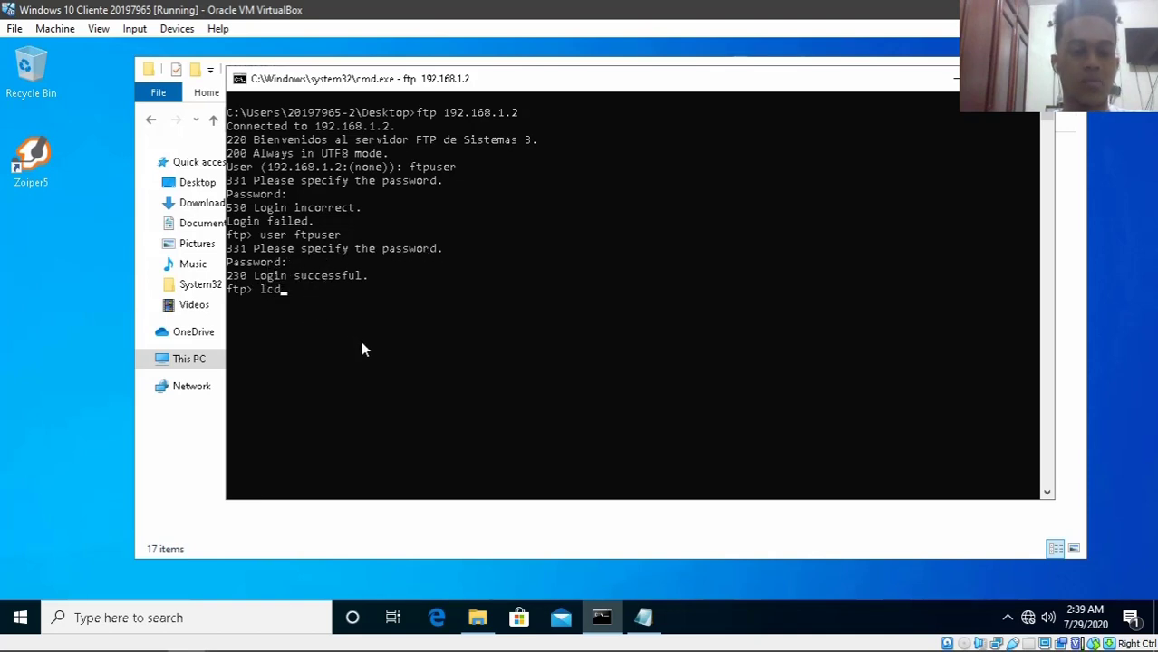
pyautogui.press('Return')
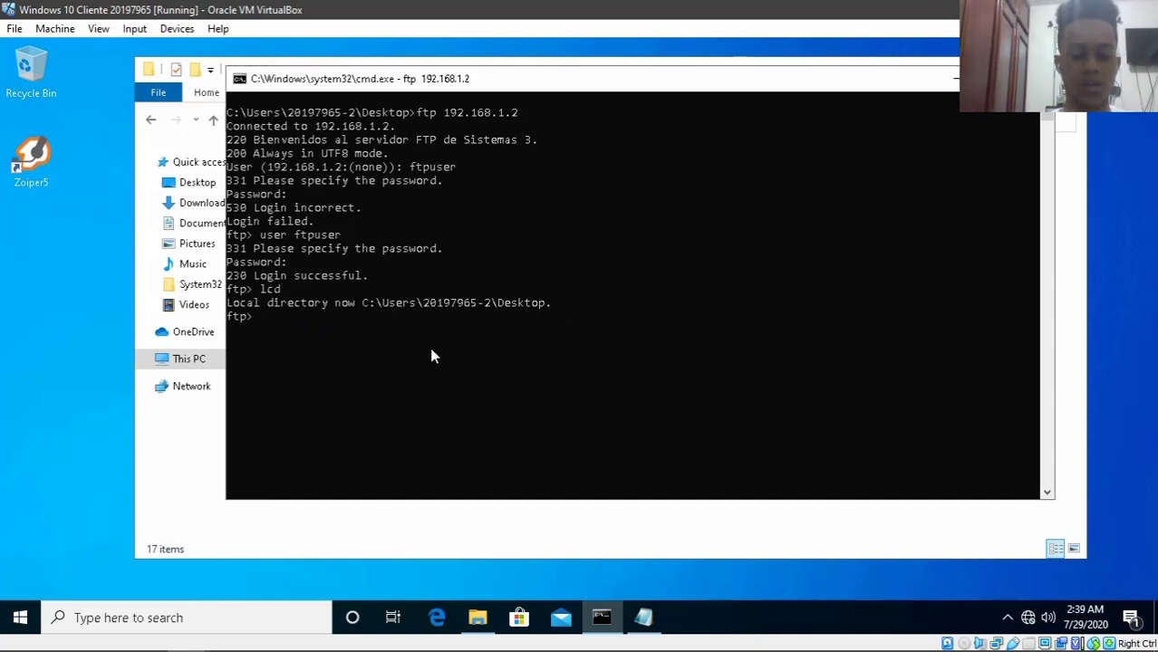
pyautogui.write('get')
pyautogui.press('BackSpace')
pyautogui.press('BackSpace')
pyautogui.press('BackSpace')
pyautogui.write('ls')
pyautogui.press('Return')
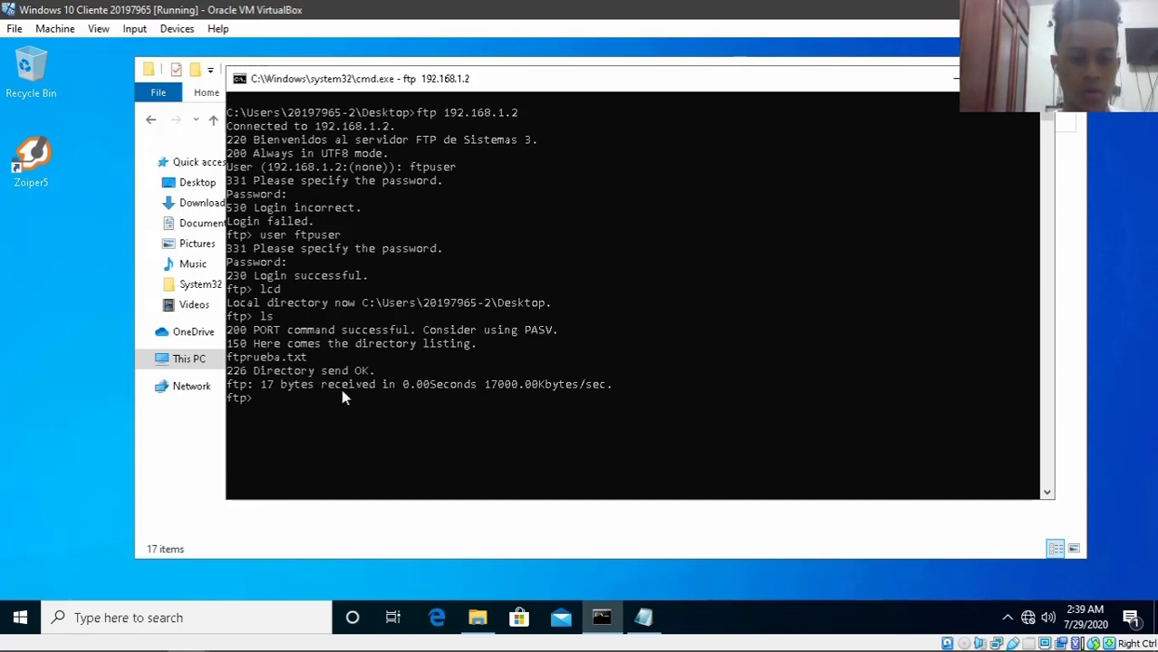
pyautogui.write('get f')
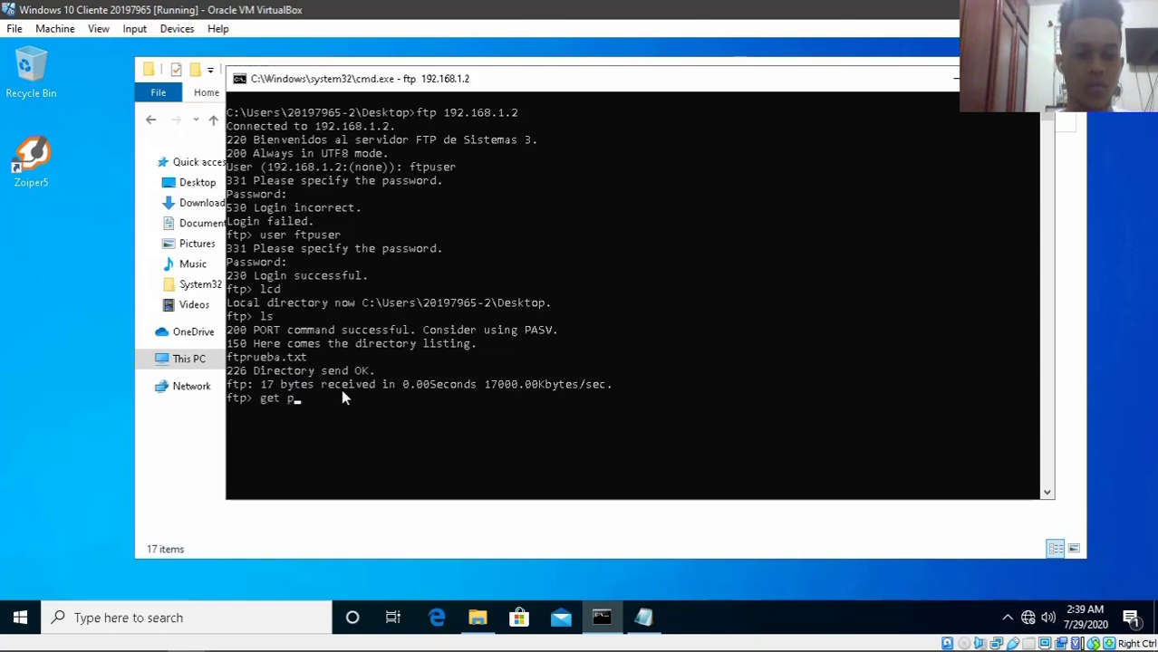
pyautogui.write('tp')
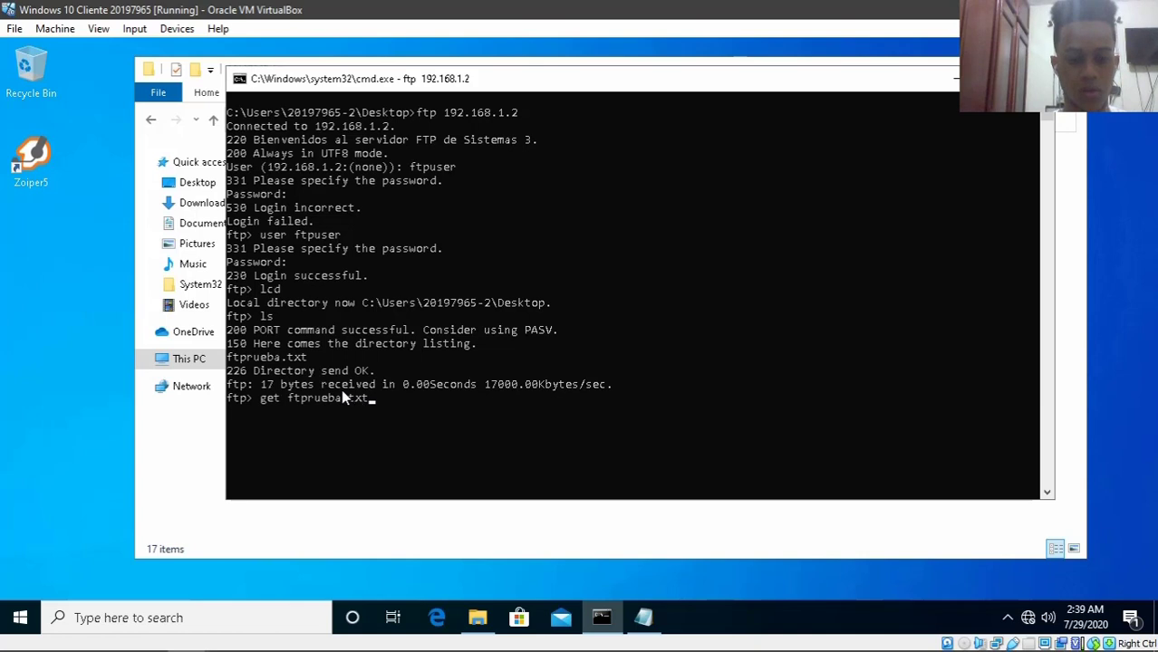
pyautogui.write('rueba.txt')
pyautogui.press('Return')
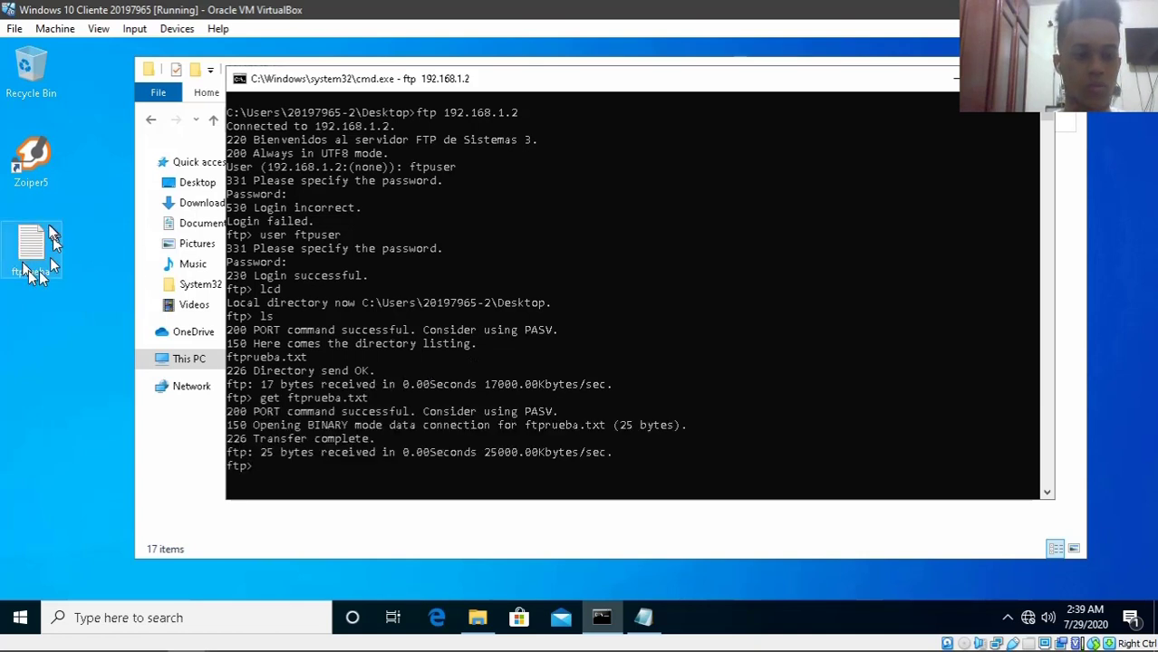
# - Create a new text document on the desktop named arc
pyautogui.rightClick(57, 321)
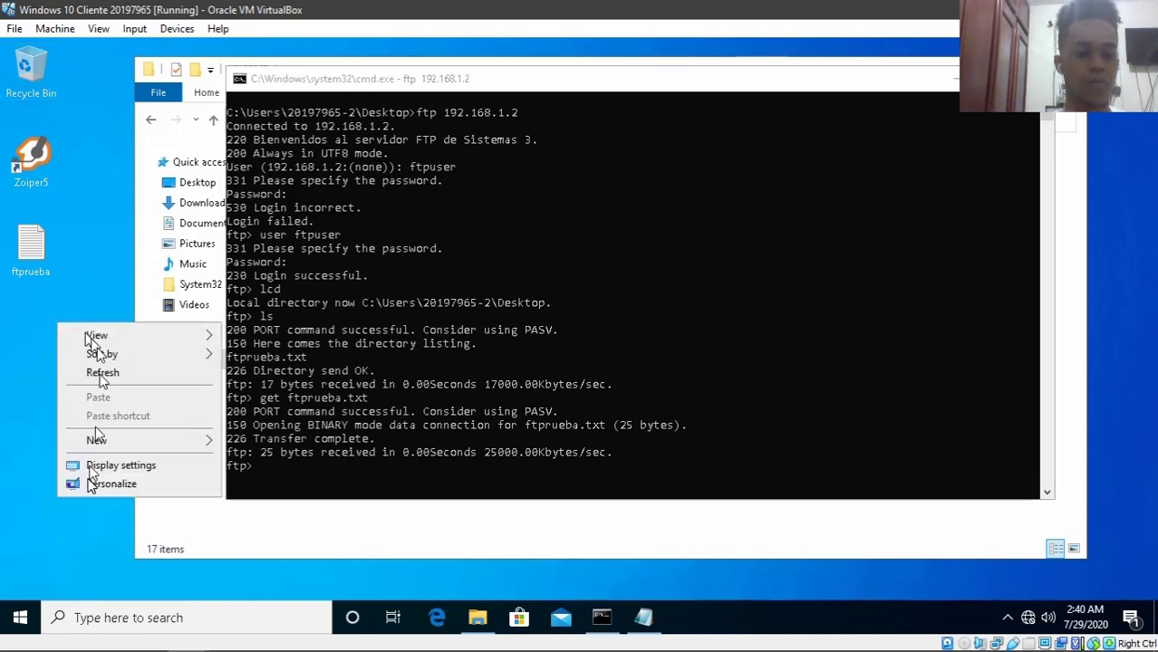
pyautogui.moveTo(97, 444)
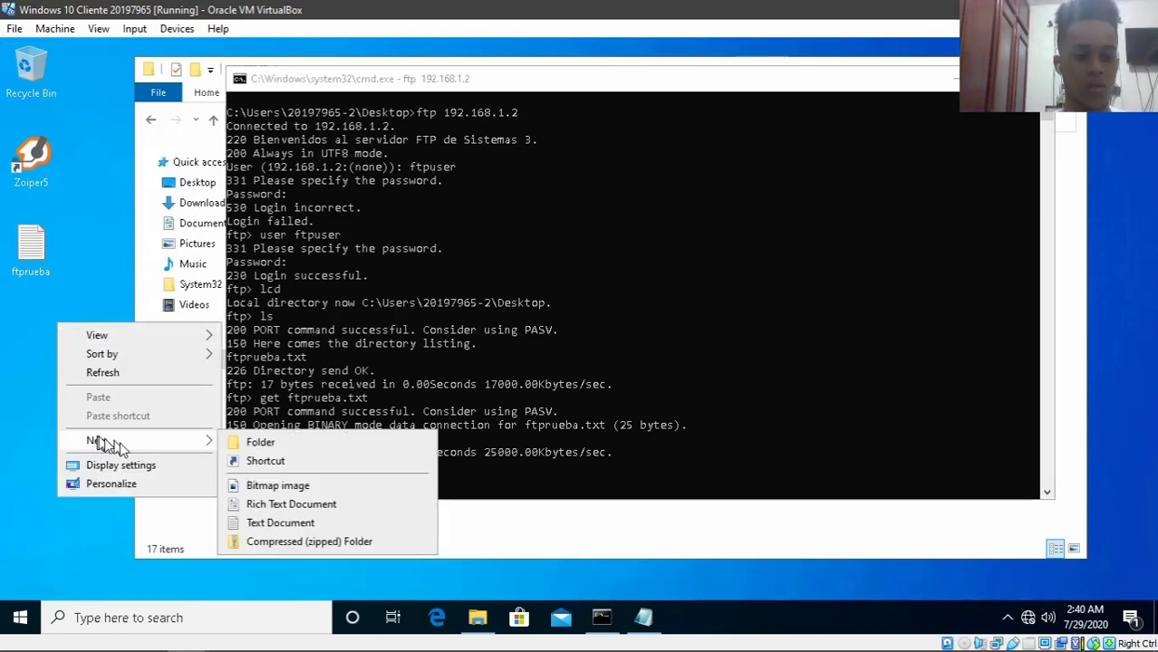
pyautogui.click(268, 528)
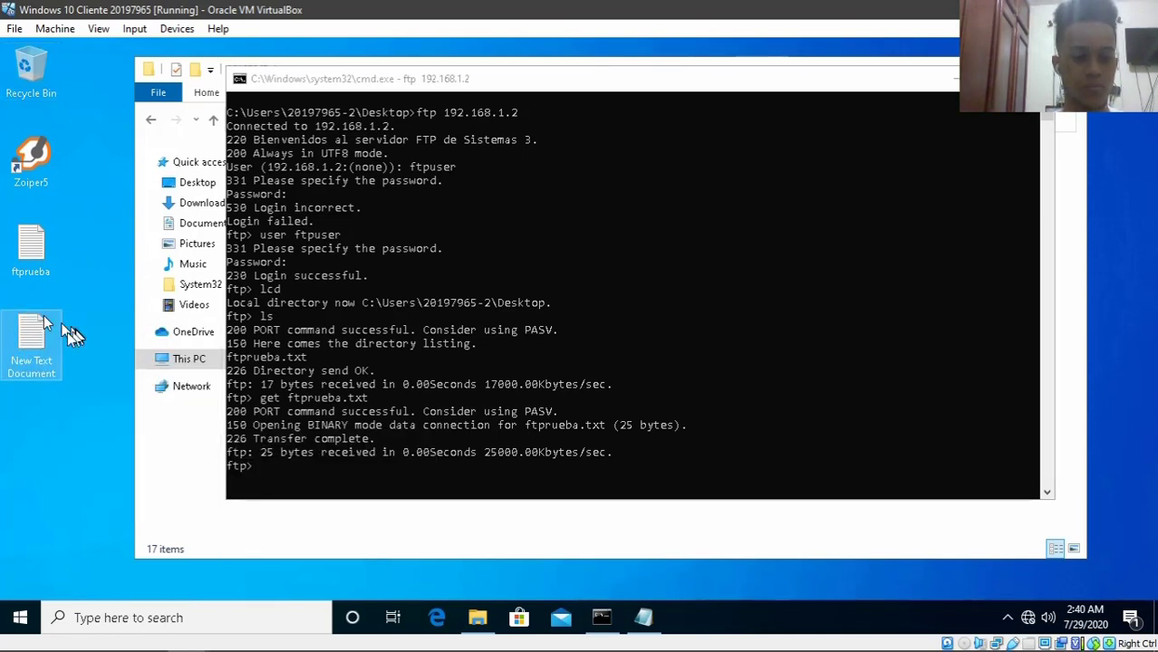
pyautogui.write('arc')
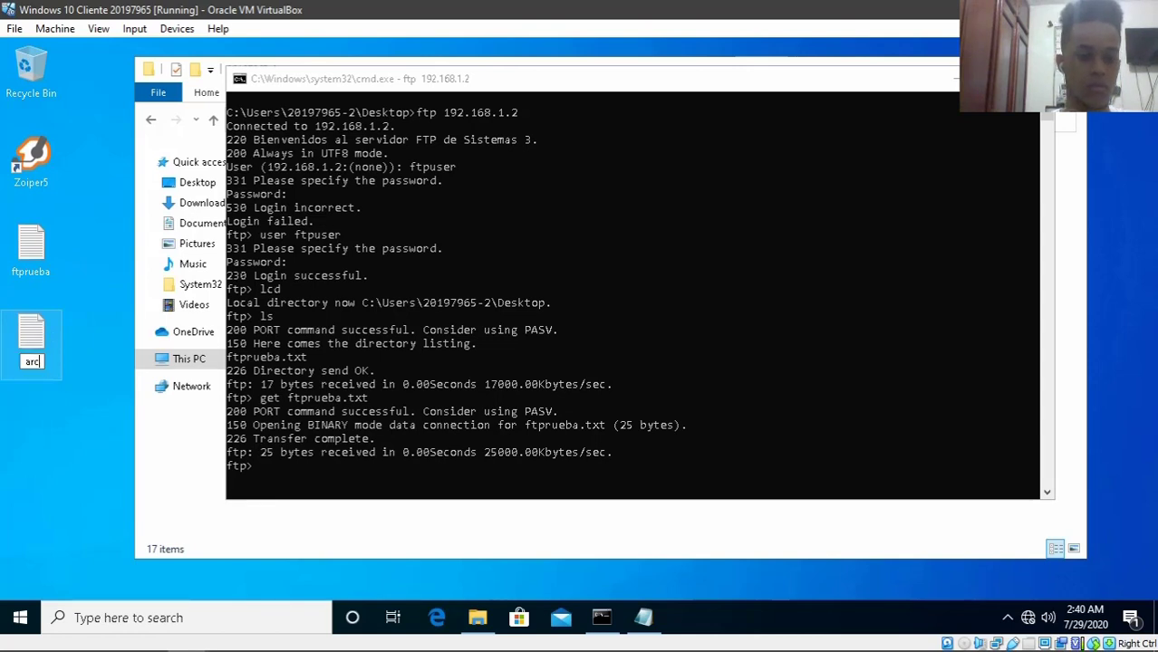
# - Write 'el servicio funciona.' in arc, save it with Ctrl+S and close Notepad
pyautogui.doubleClick(32, 332)
pyautogui.write('este ')
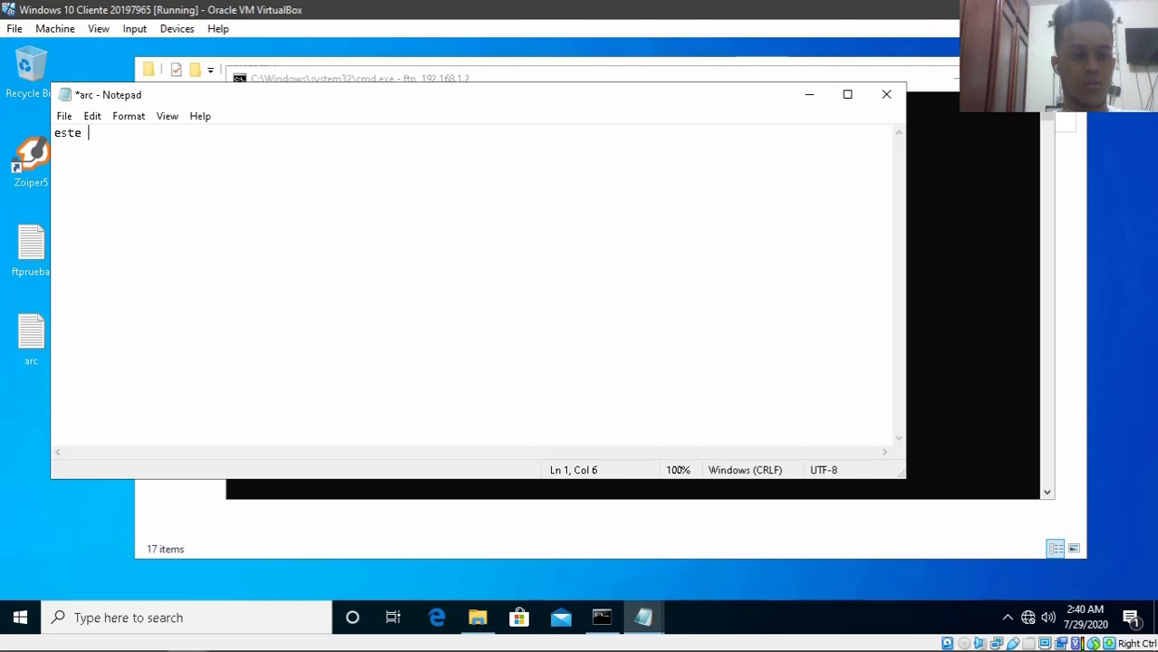
pyautogui.write('fuer')
pyautogui.press('BackSpace')
pyautogui.press('BackSpace')
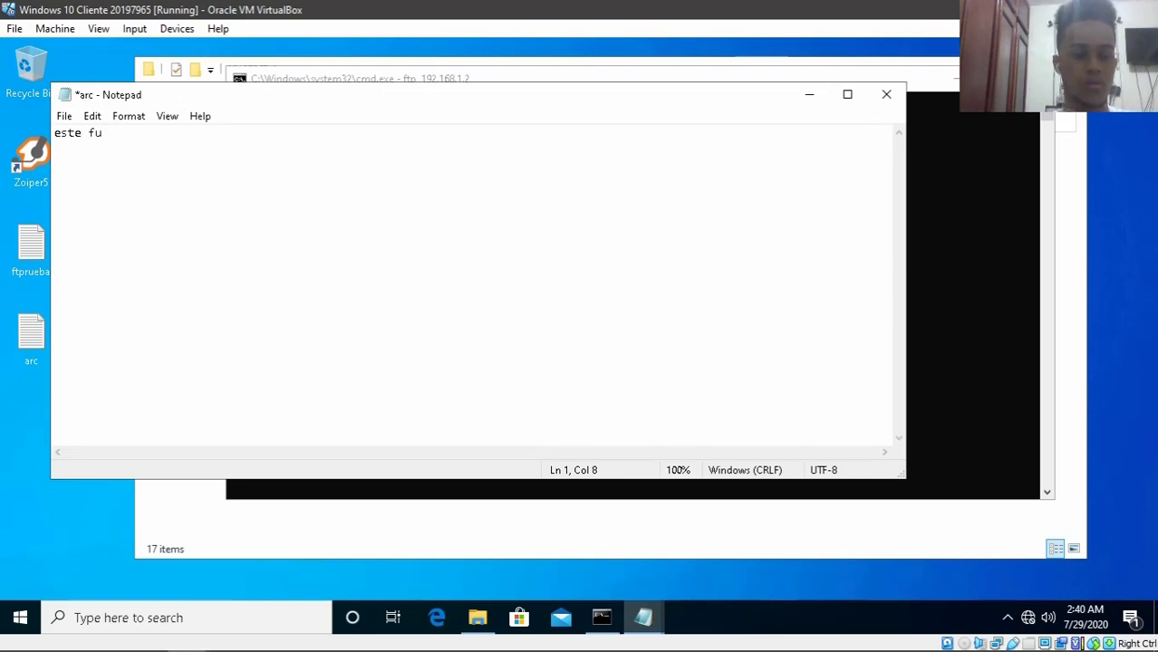
pyautogui.write('nc')
pyautogui.press('BackSpace')
pyautogui.press('BackSpace')
pyautogui.press('BackSpace')
pyautogui.press('BackSpace')
pyautogui.press('BackSpace')
pyautogui.press('BackSpace')
pyautogui.press('BackSpace')
pyautogui.press('BackSpace')
pyautogui.write('l servic')
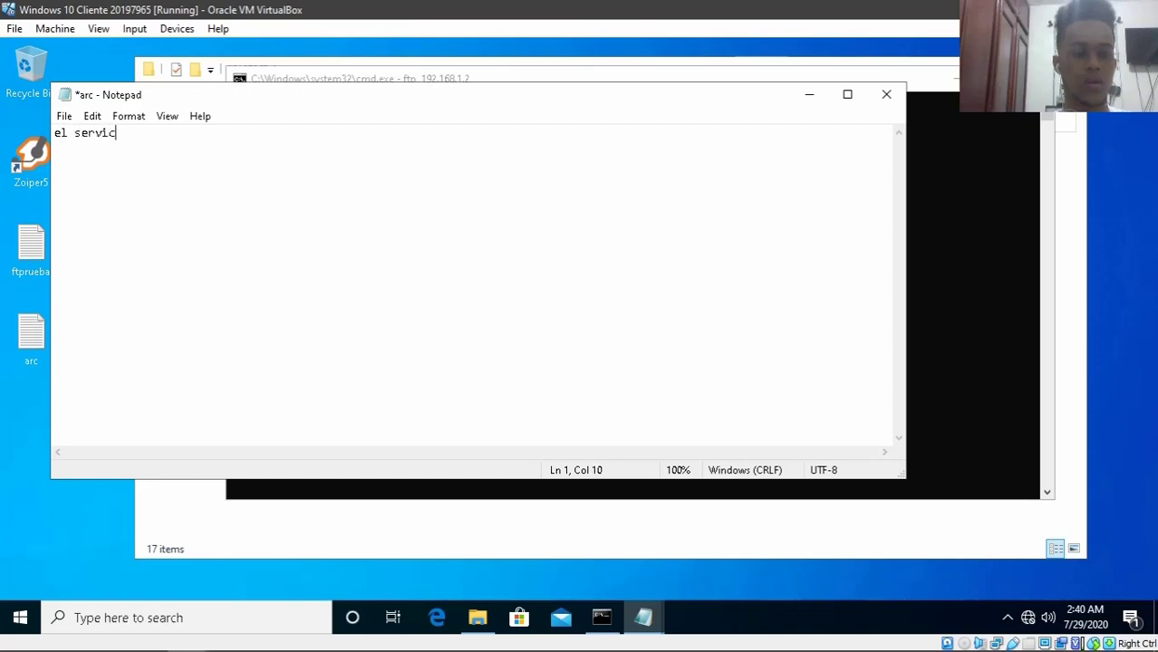
pyautogui.write('io funciona.')
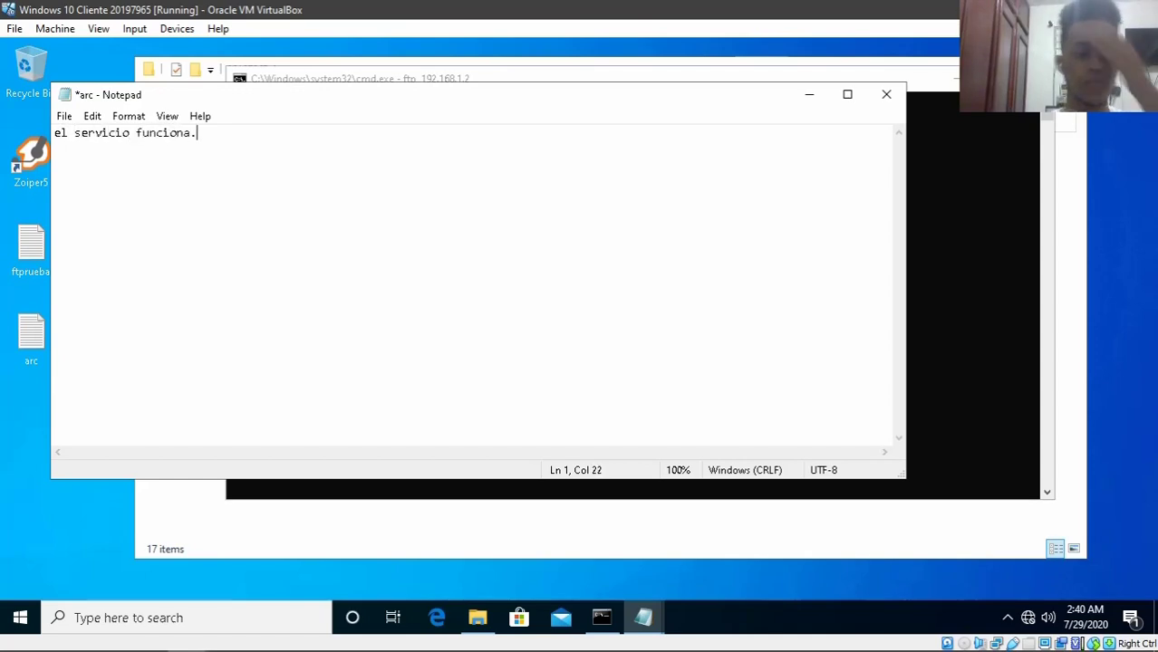
pyautogui.hotkey('ctrl', 's')
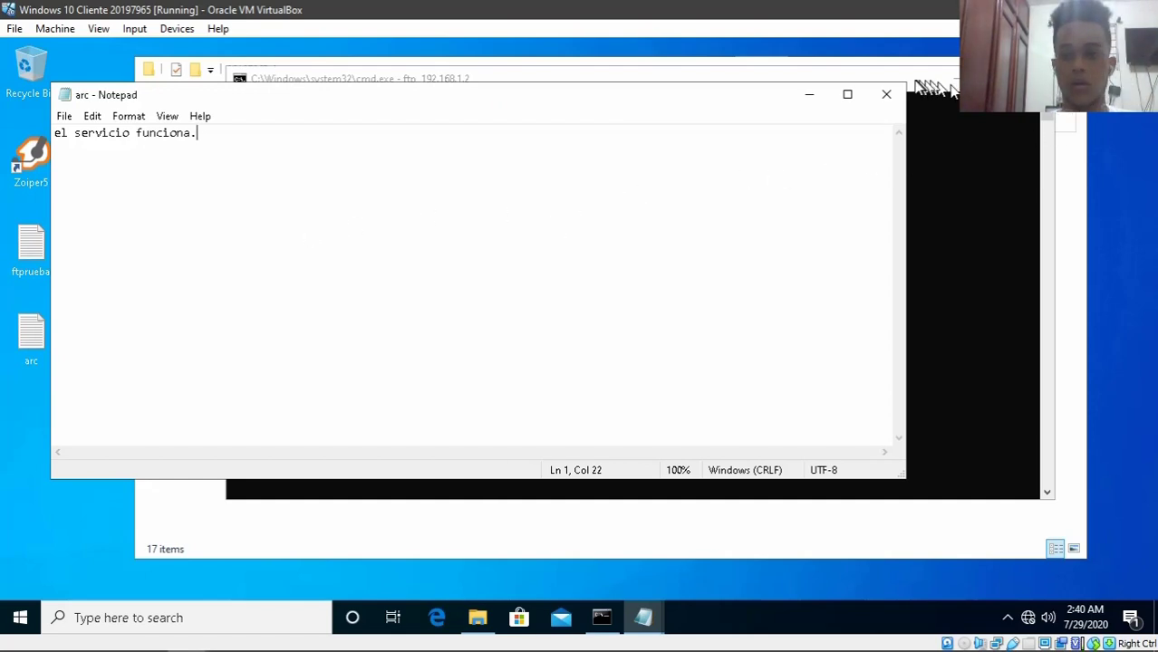
pyautogui.click(886, 94)
# - Set File Explorer to Details view with file name extensions shown, then return to the FTP console
pyautogui.click(947, 91)
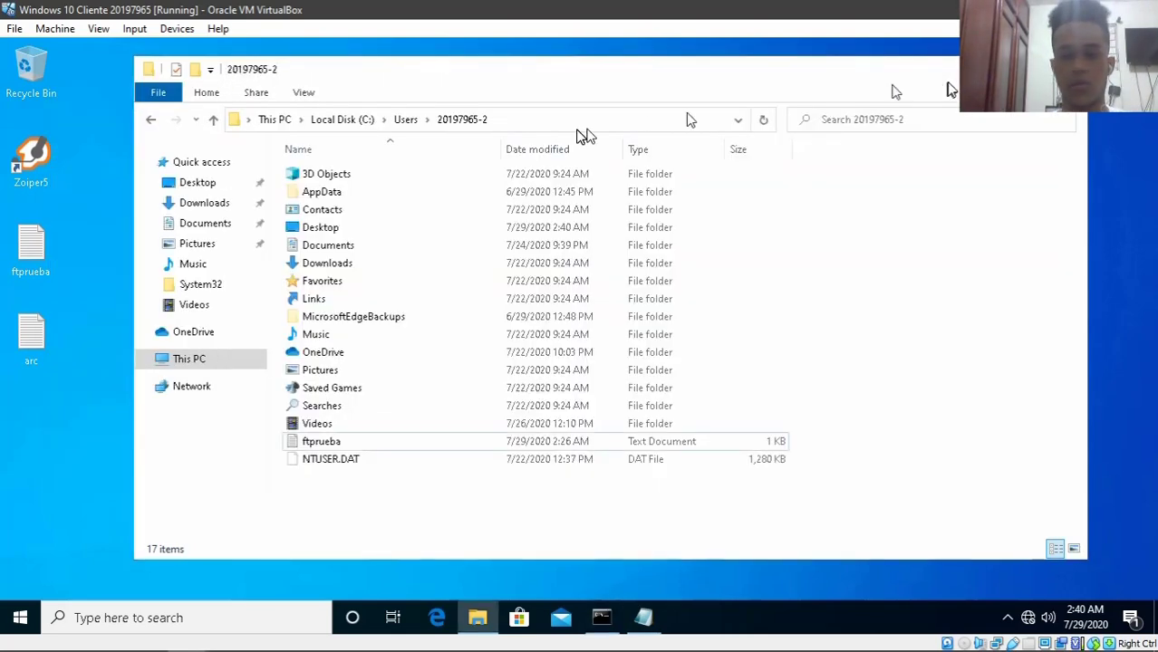
pyautogui.click(304, 94)
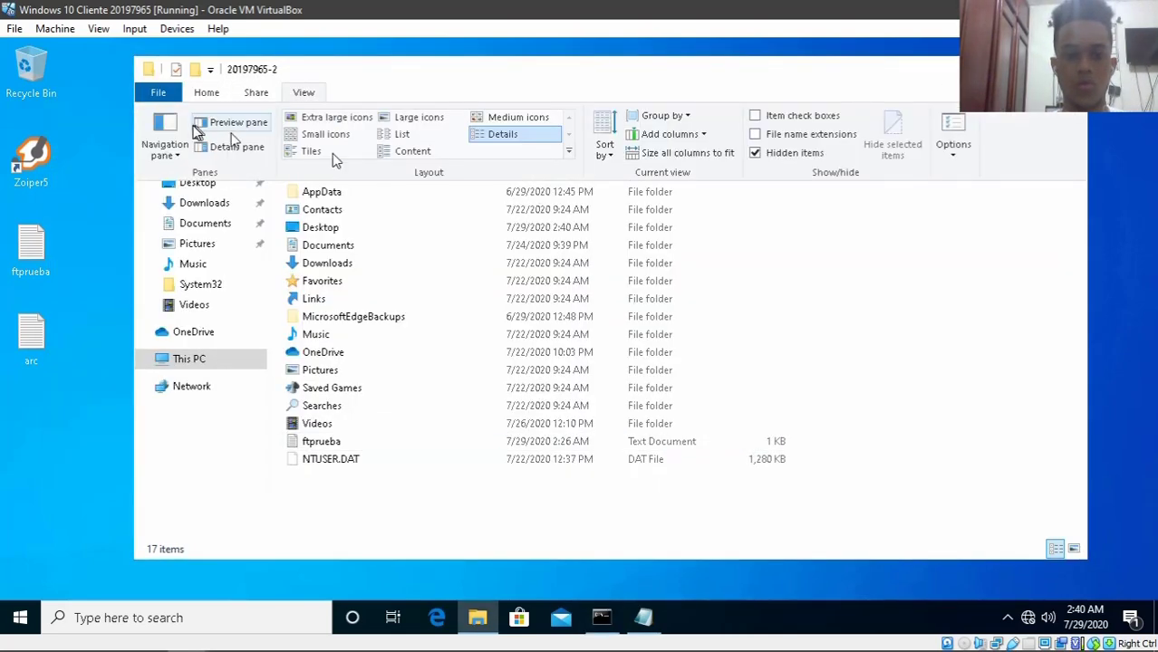
pyautogui.click(508, 135)
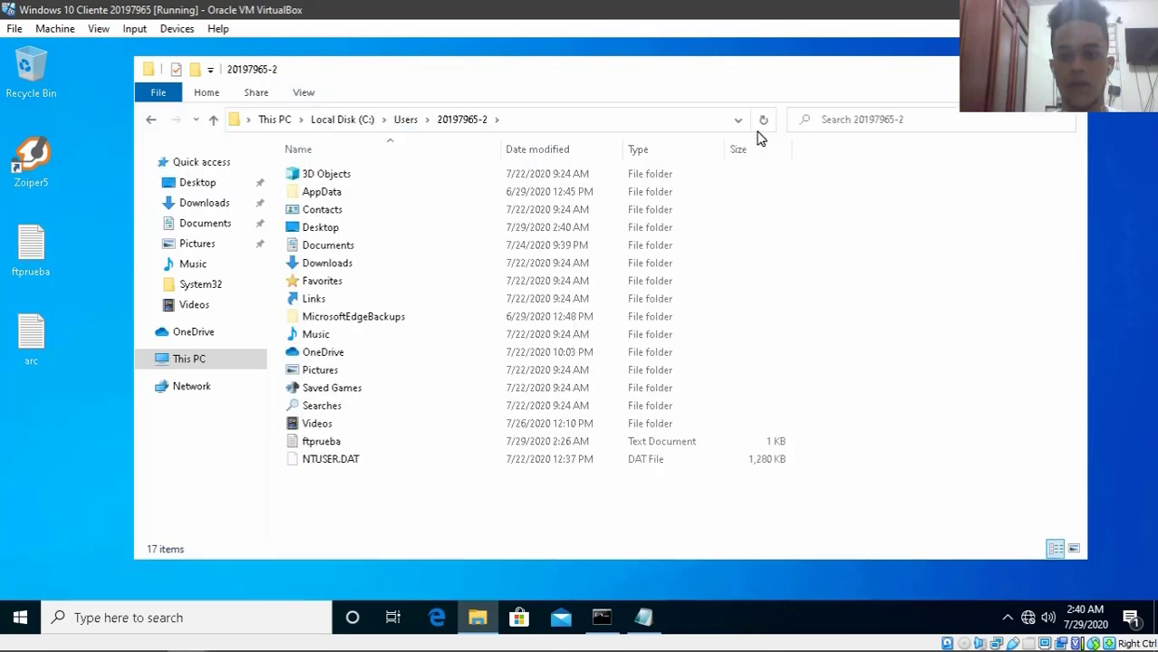
pyautogui.click(763, 120)
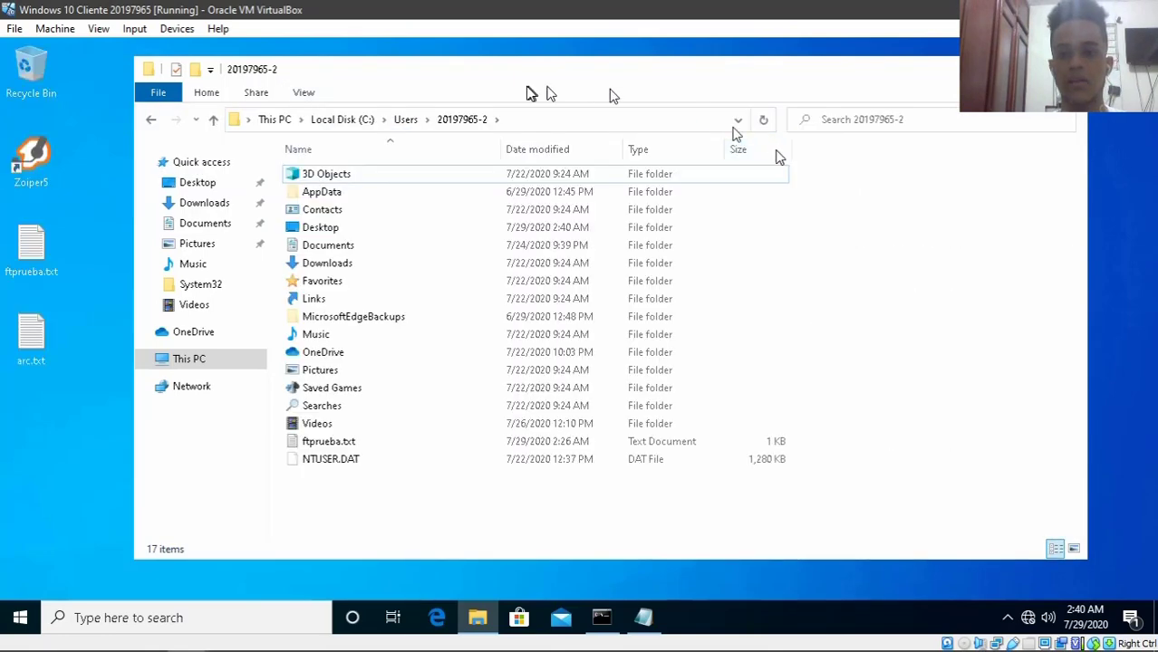
pyautogui.click(301, 91)
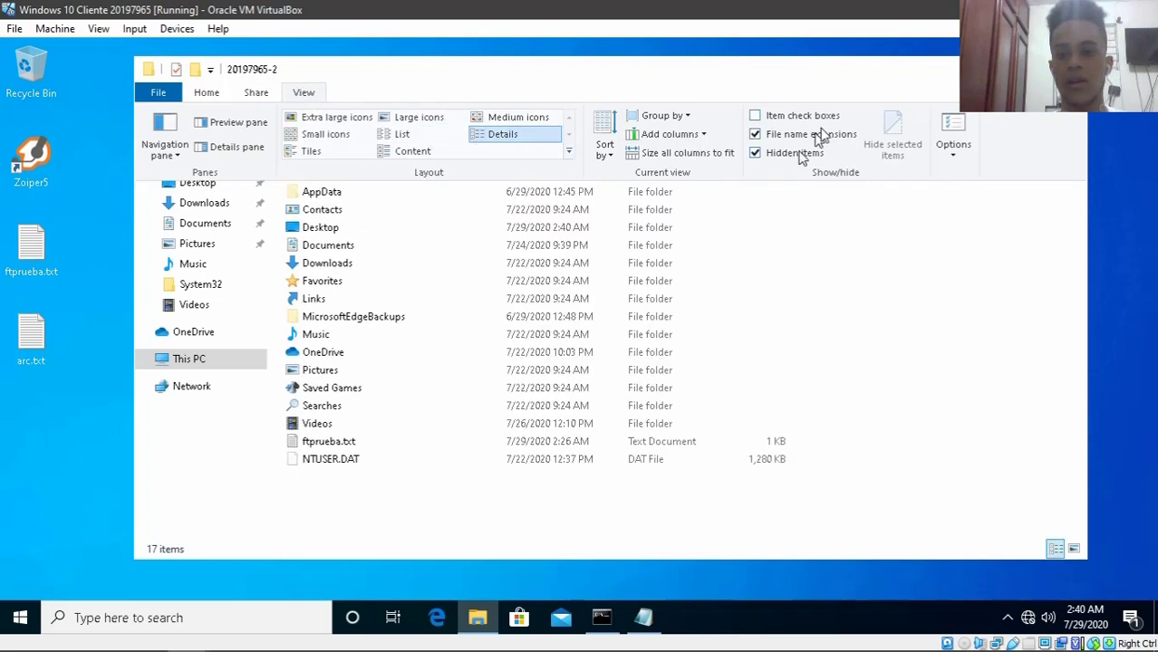
pyautogui.click(892, 251)
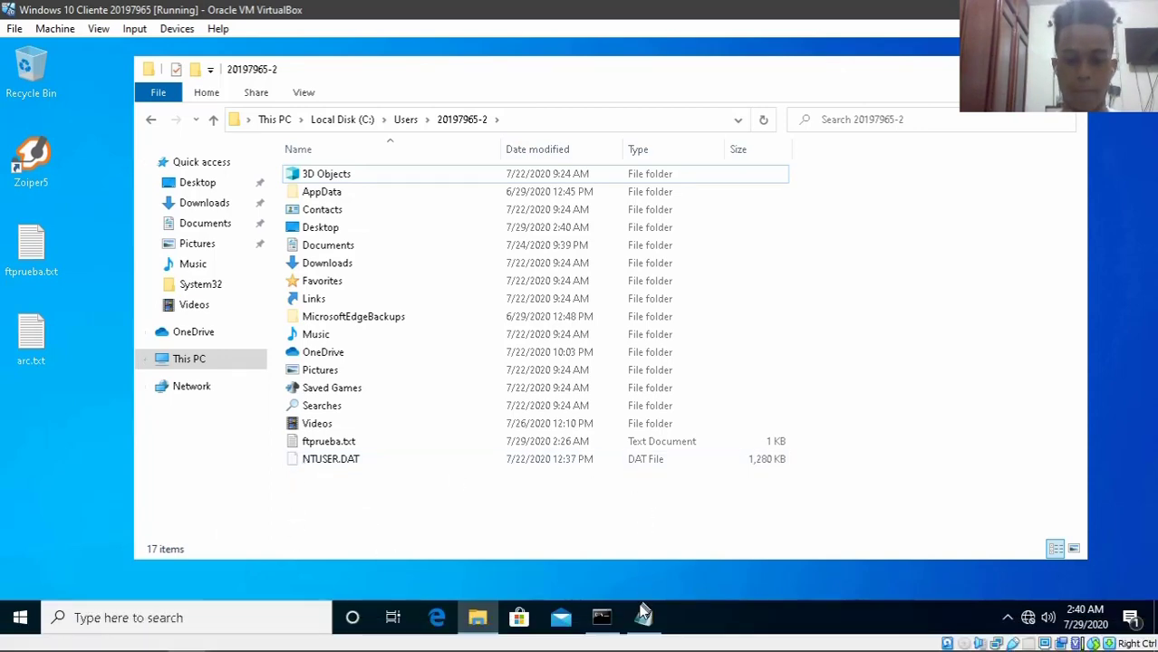
pyautogui.click(602, 618)
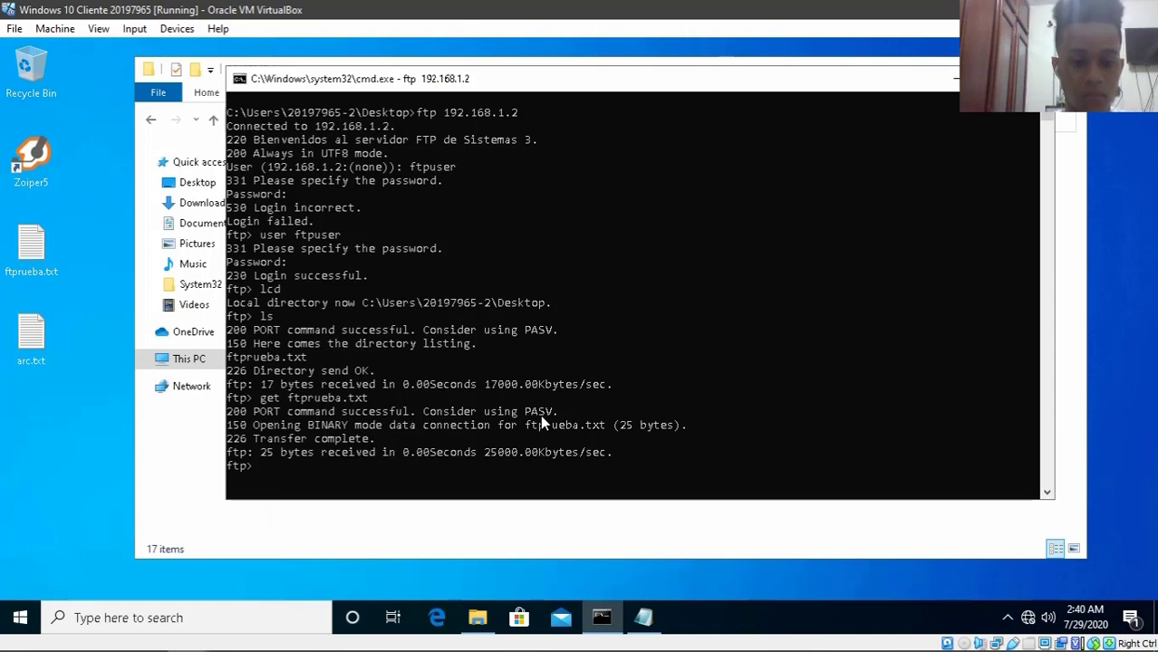
# - Check the local directory and run put arc.txt, which fails with 553 Could not create file
pyautogui.write('lcd')
pyautogui.press('Return')
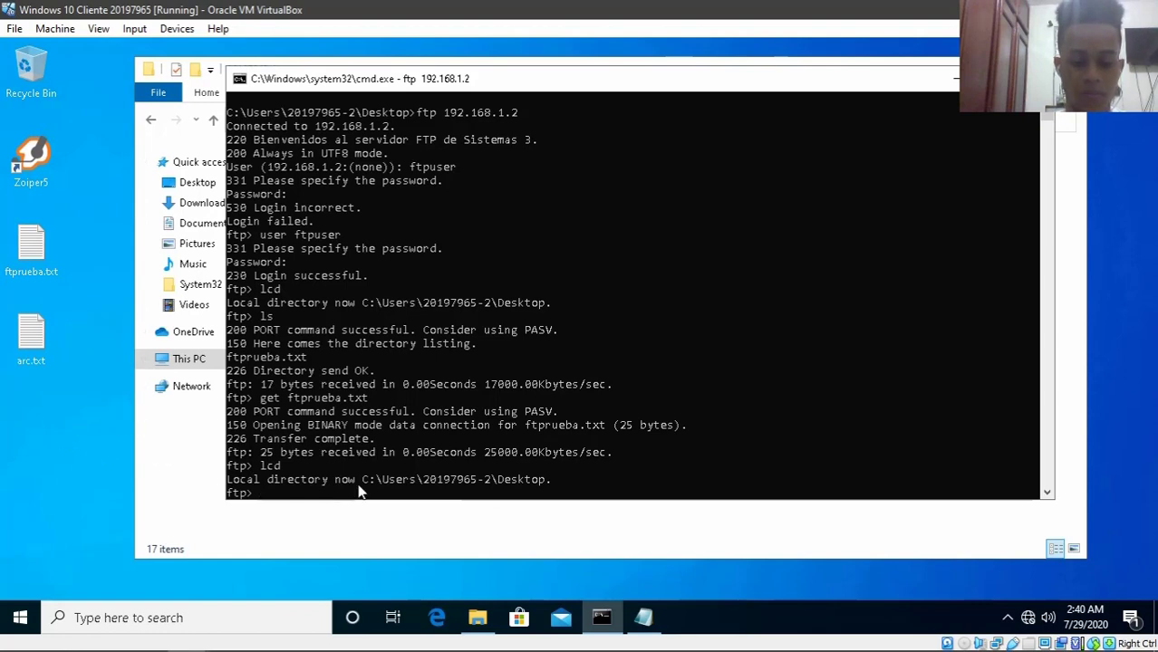
pyautogui.write('ut')
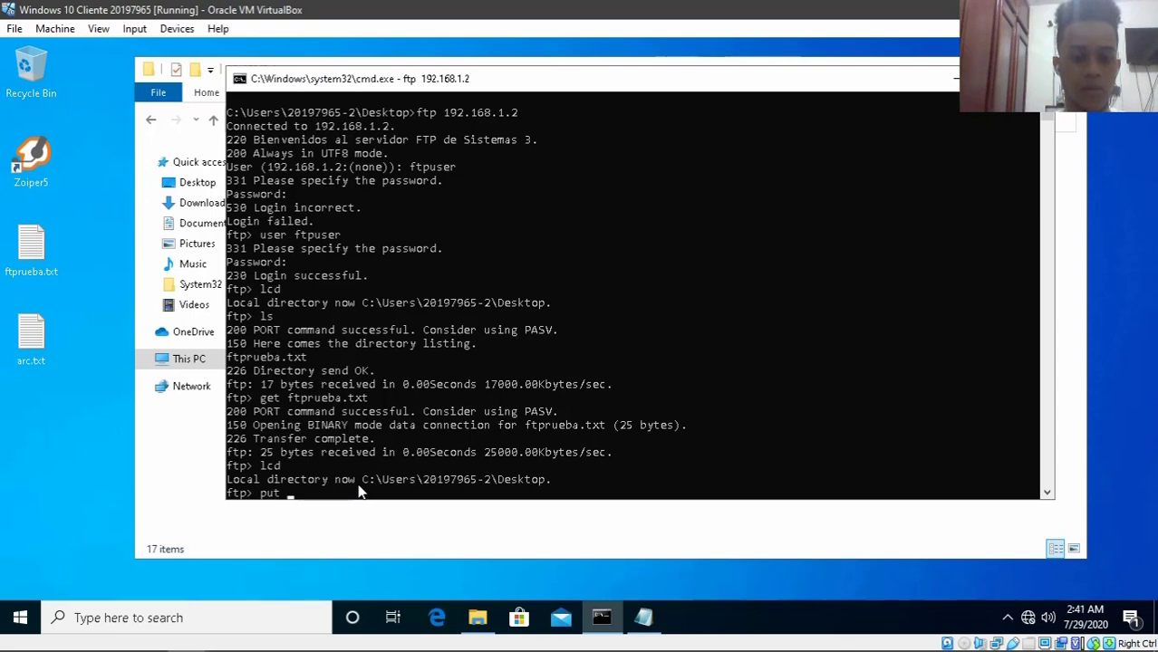
pyautogui.write('arc.')
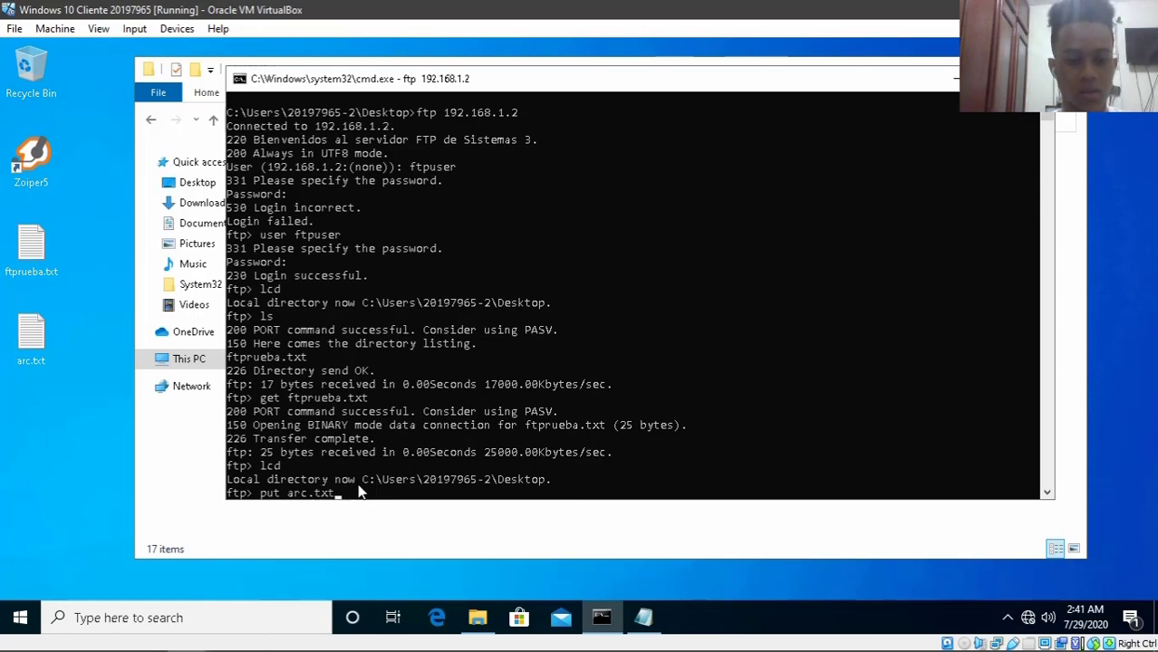
pyautogui.write('txt')
pyautogui.press('Return')
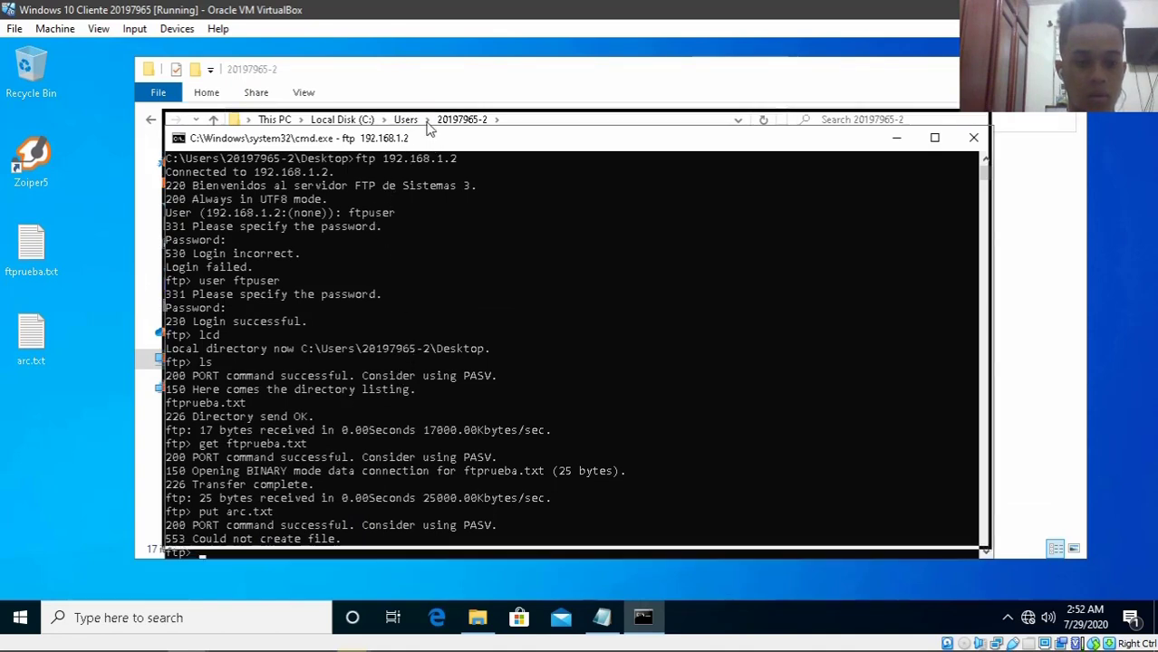
pyautogui.moveTo(431, 129); pyautogui.dragTo(428, 109)
pyautogui.moveTo(272, 647)
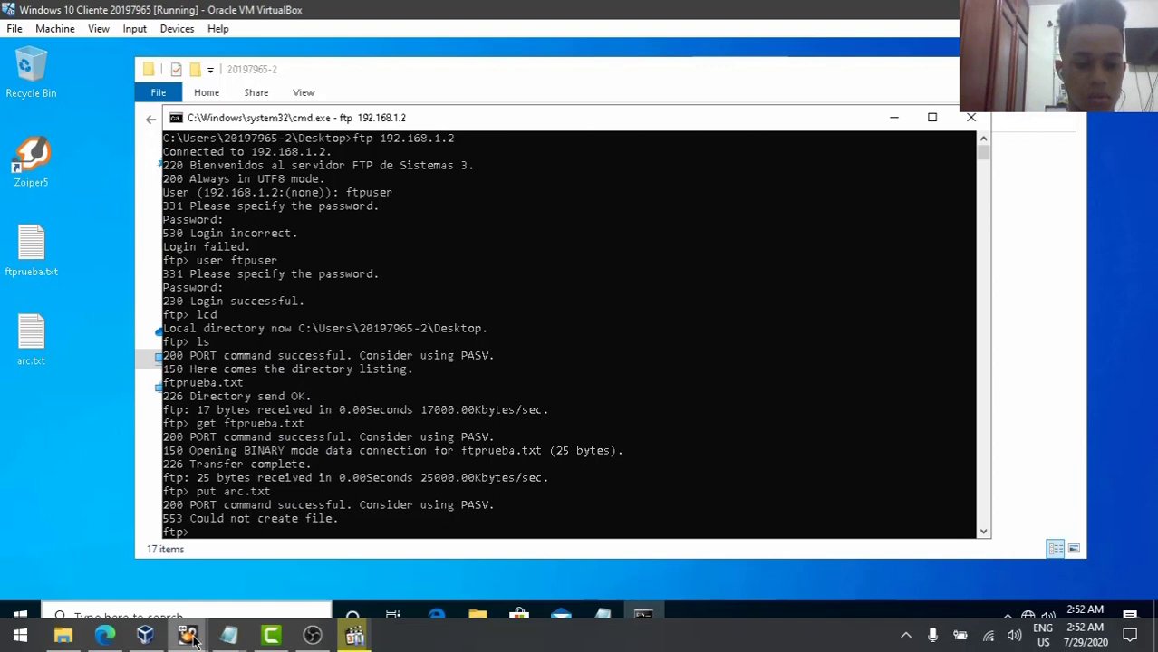
# - On the Linux server, go up to the ftp folder, chmod 777 pub, and verify with ls
pyautogui.moveTo(213, 634)
pyautogui.click(96, 562)
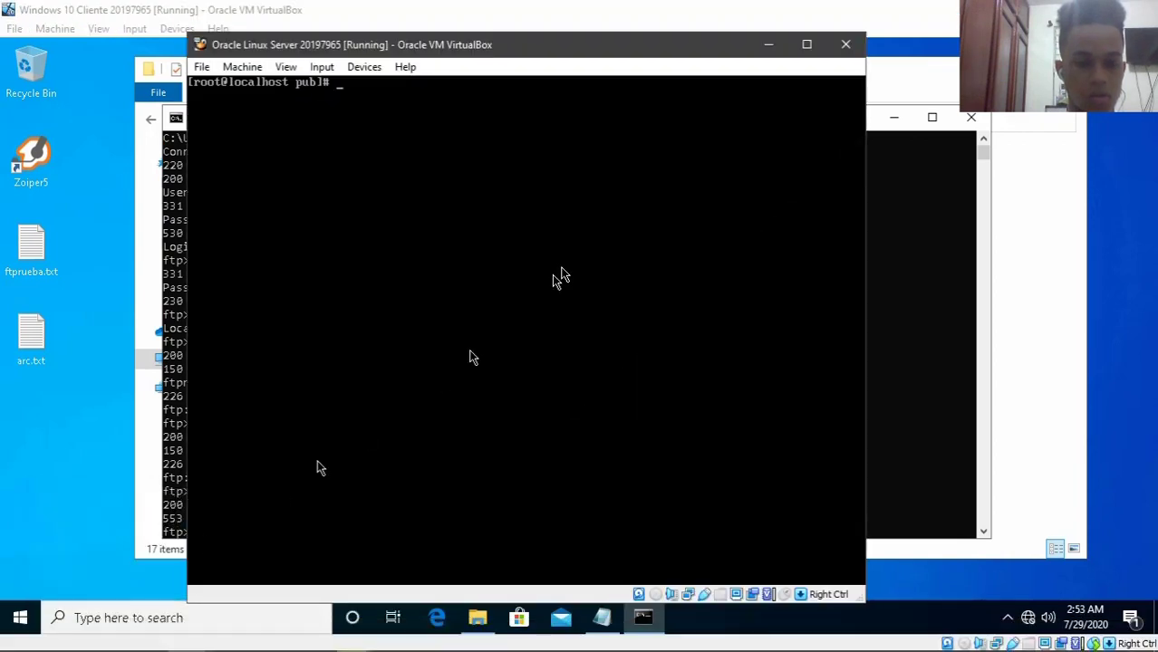
pyautogui.write('cd ')
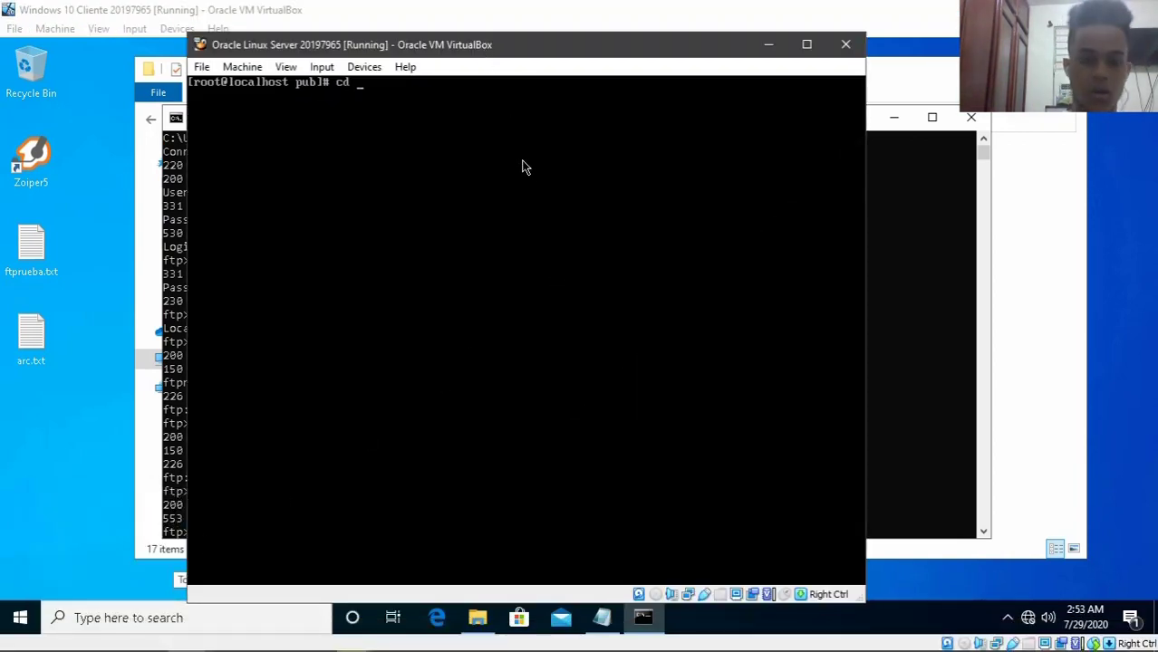
pyautogui.write('..')
pyautogui.press('Return')
pyautogui.write('ls')
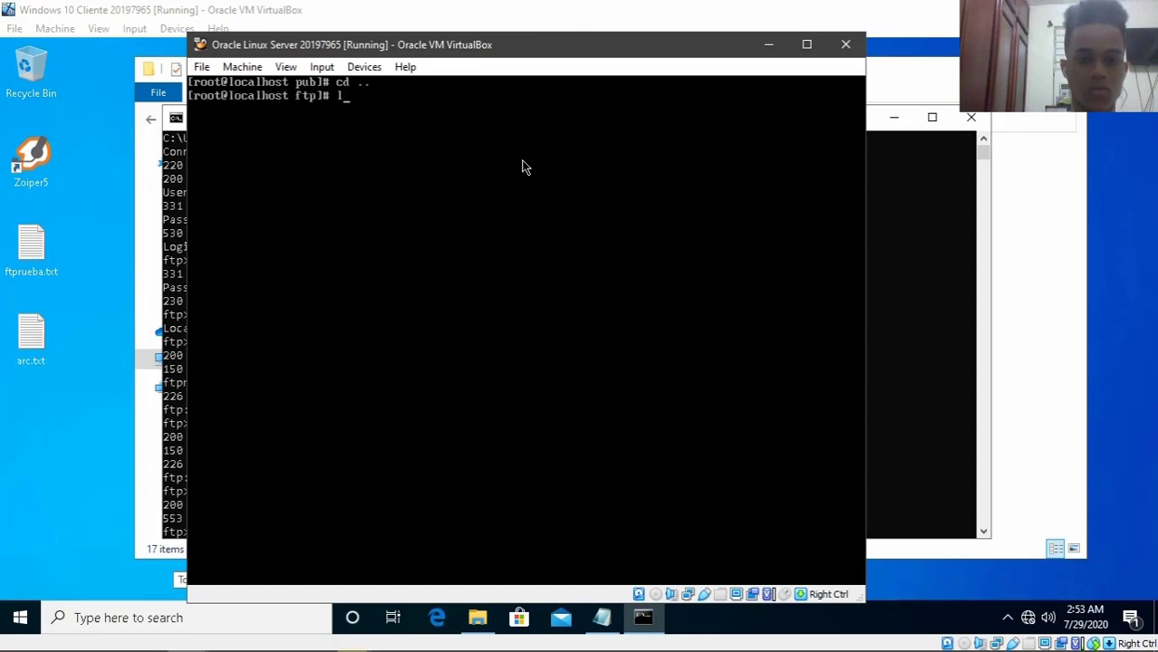
pyautogui.press('Return')
pyautogui.write('chmod')
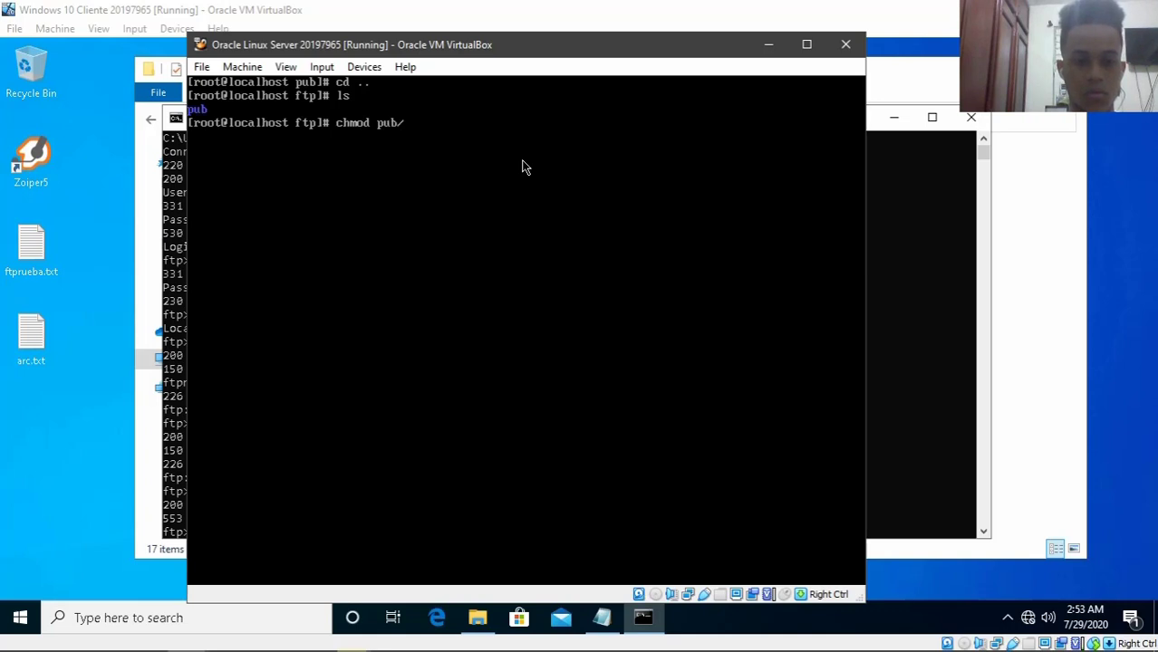
pyautogui.write(' 777')
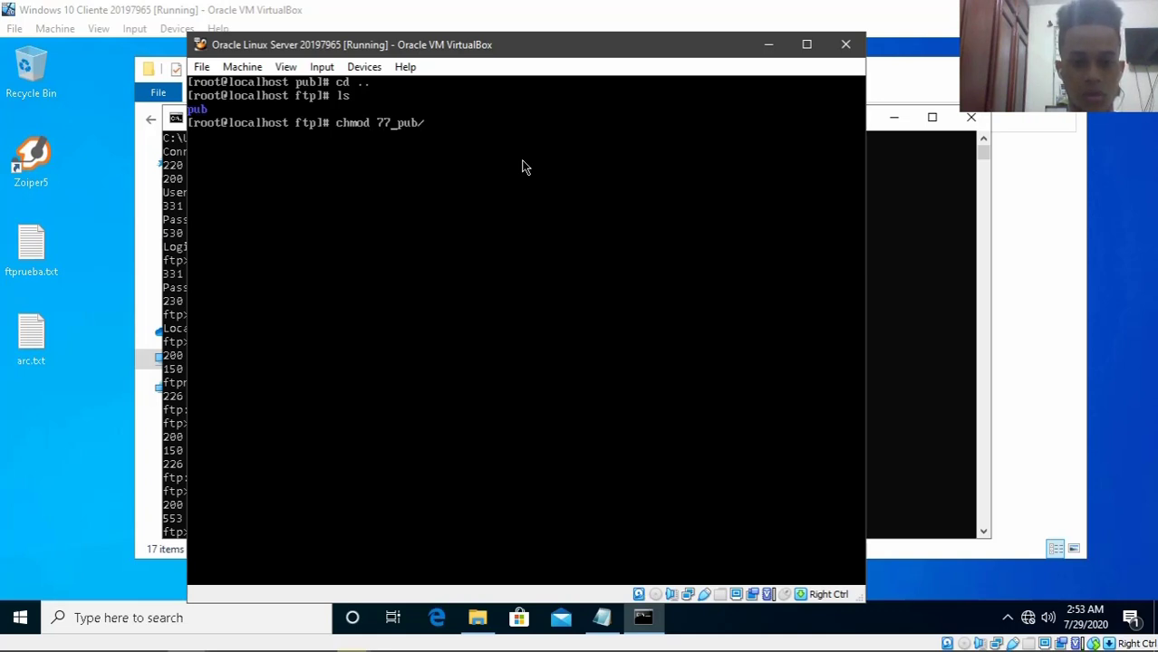
pyautogui.press('Return')
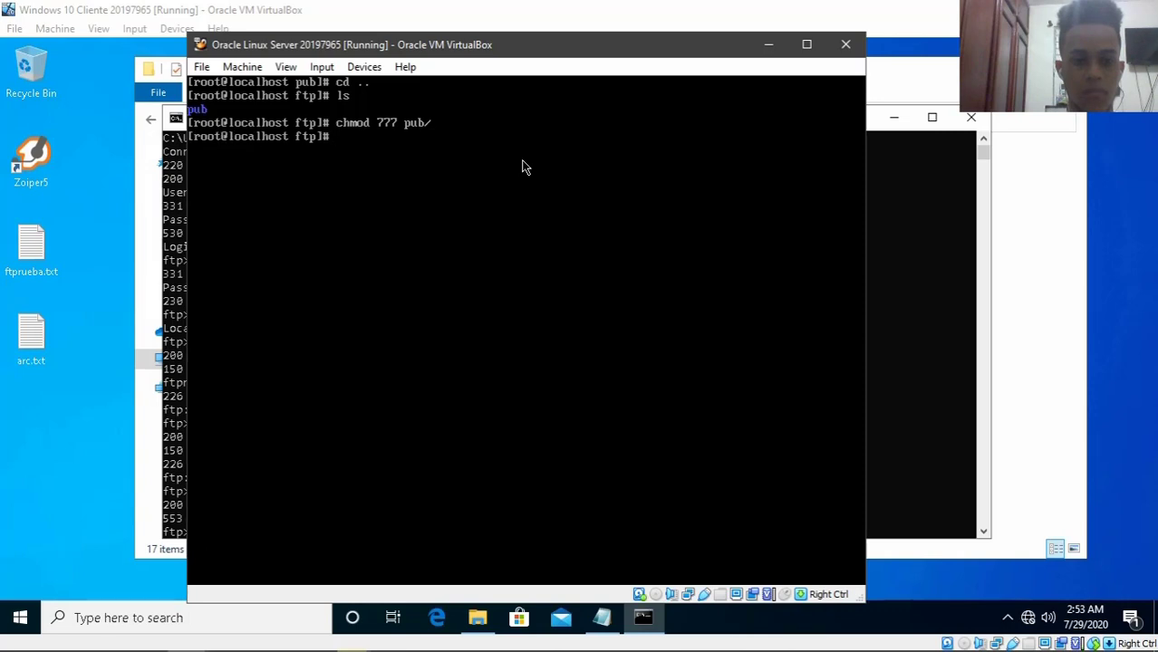
pyautogui.write('ls')
pyautogui.press('Return')
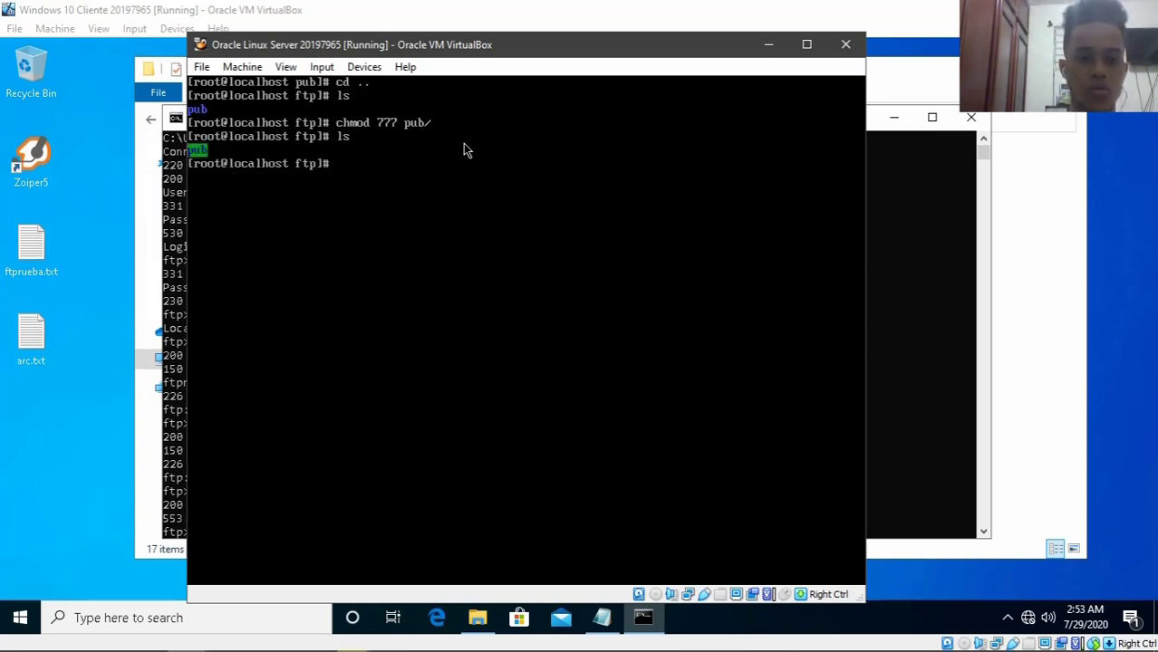
pyautogui.click(766, 44)
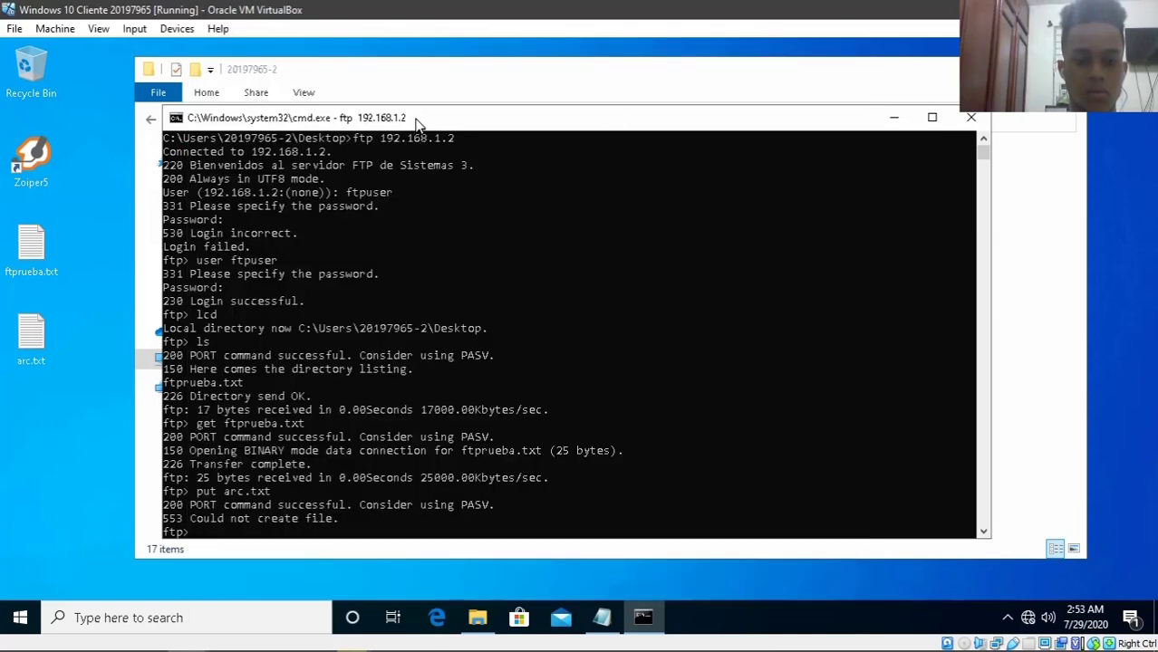
# - Re-run put arc.txt, uploading 21 bytes successfully, and list the server files showing arc.txt
pyautogui.moveTo(417, 122); pyautogui.dragTo(416, 107)
pyautogui.press('Up')
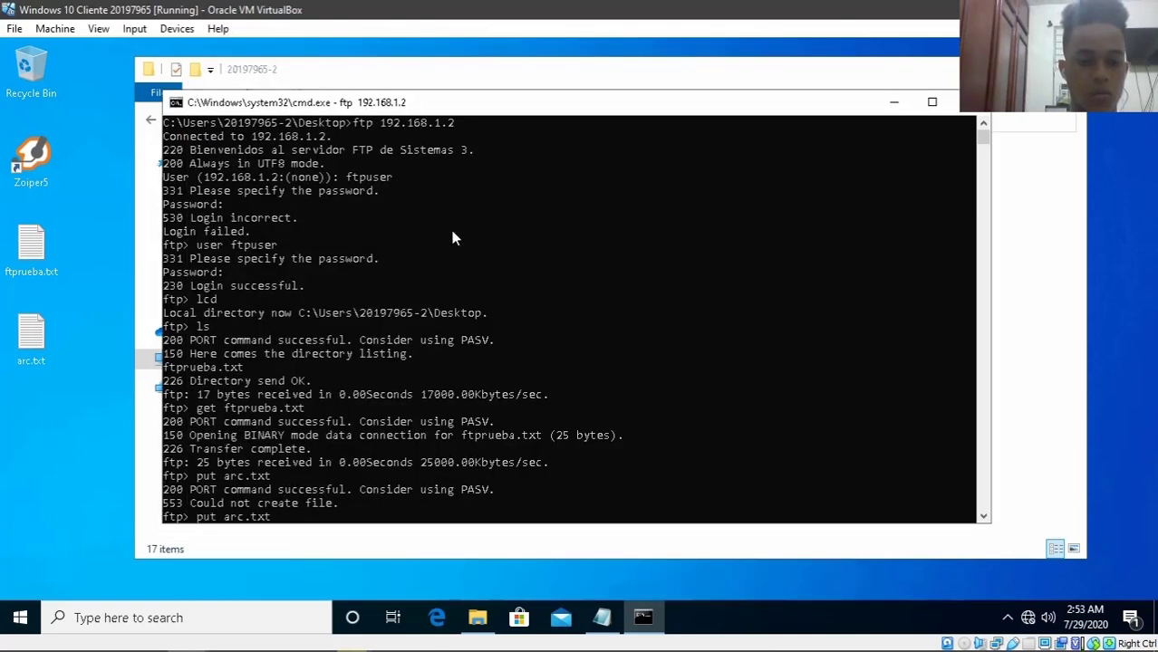
pyautogui.press('Return')
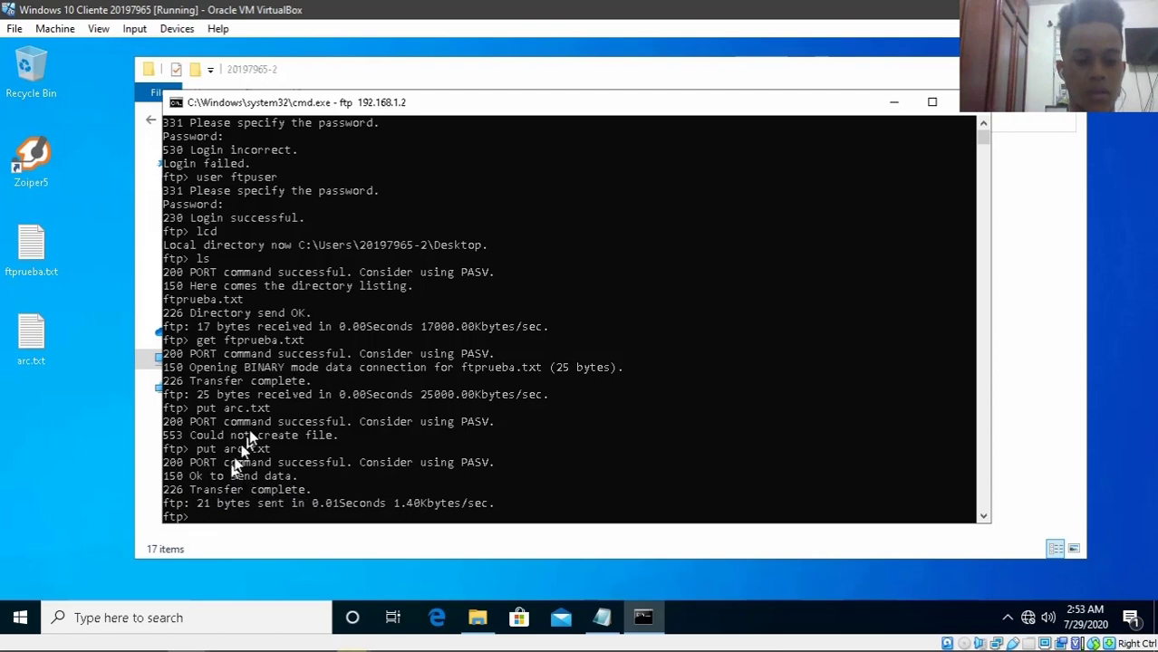
pyautogui.press('Return')
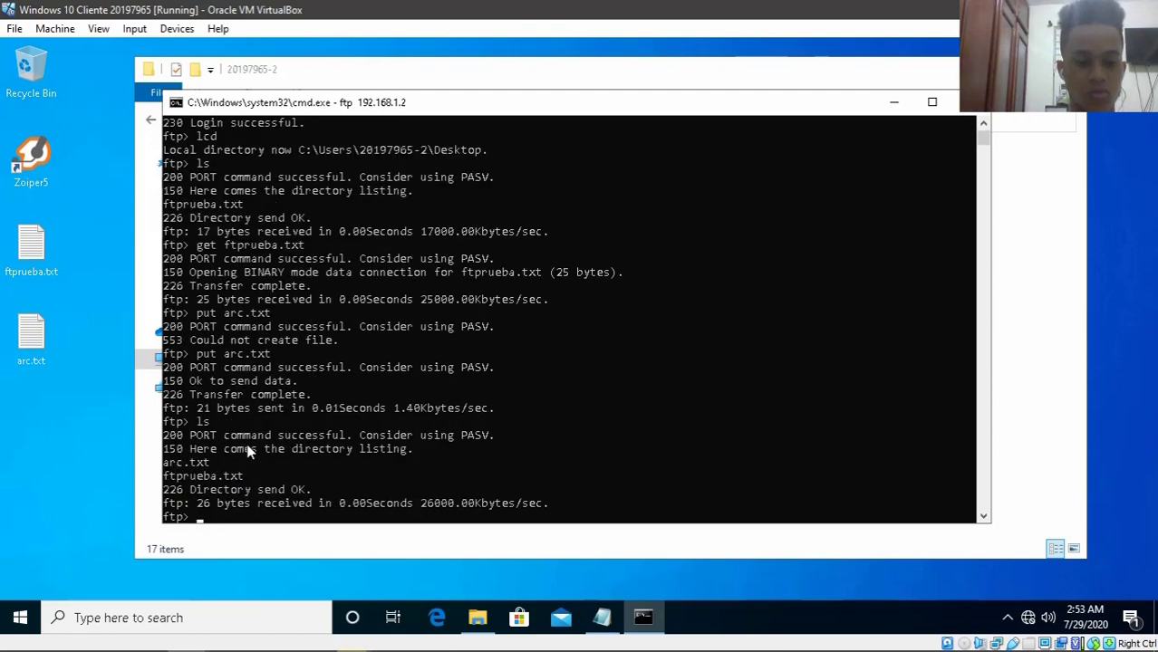
pyautogui.moveTo(267, 639)
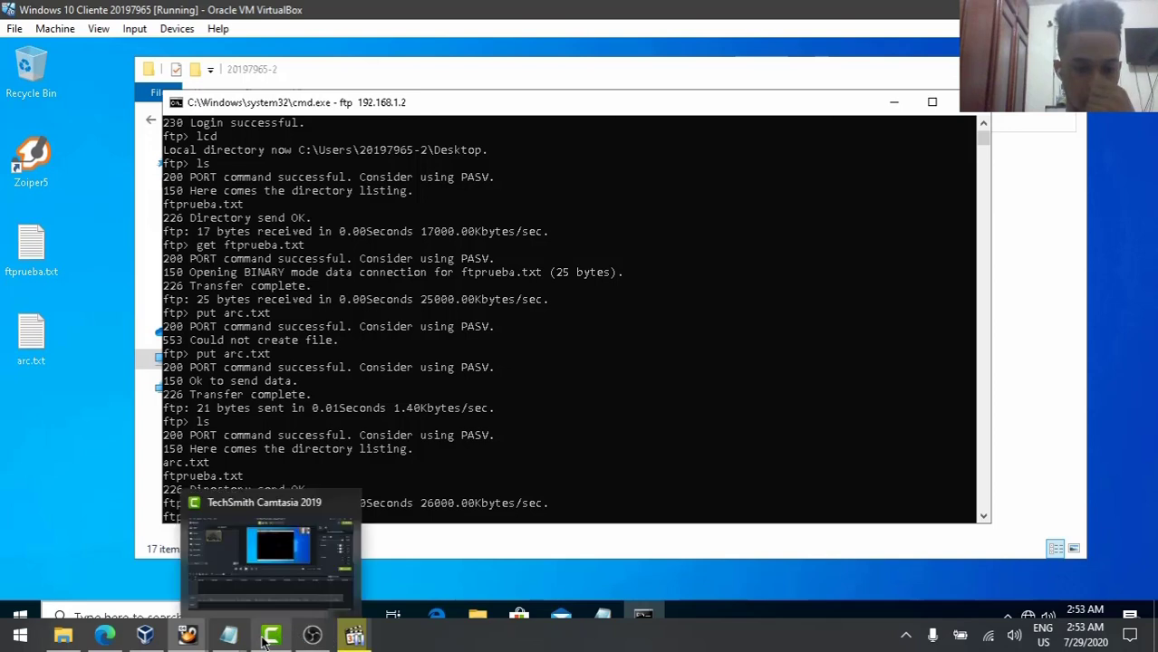
# - In the server's pub folder, list files, cat arc.txt showing 'el servicio funciona.', then clear
pyautogui.moveTo(184, 640)
pyautogui.click(101, 584)
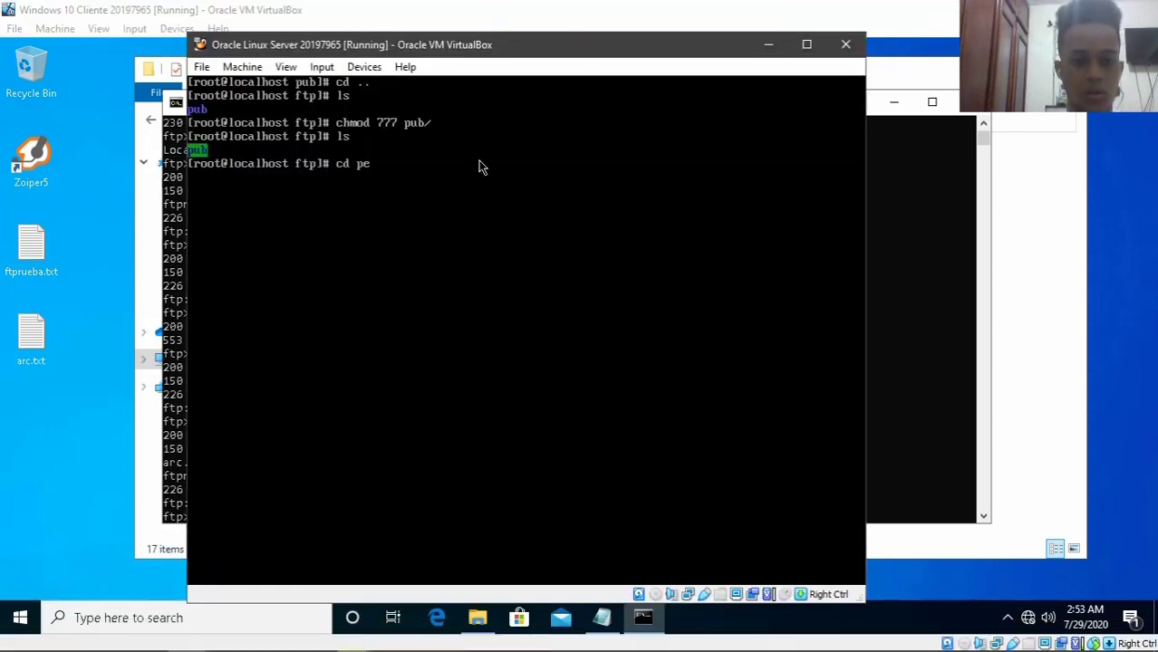
pyautogui.press('Return')
pyautogui.write('ls')
pyautogui.press('Return')
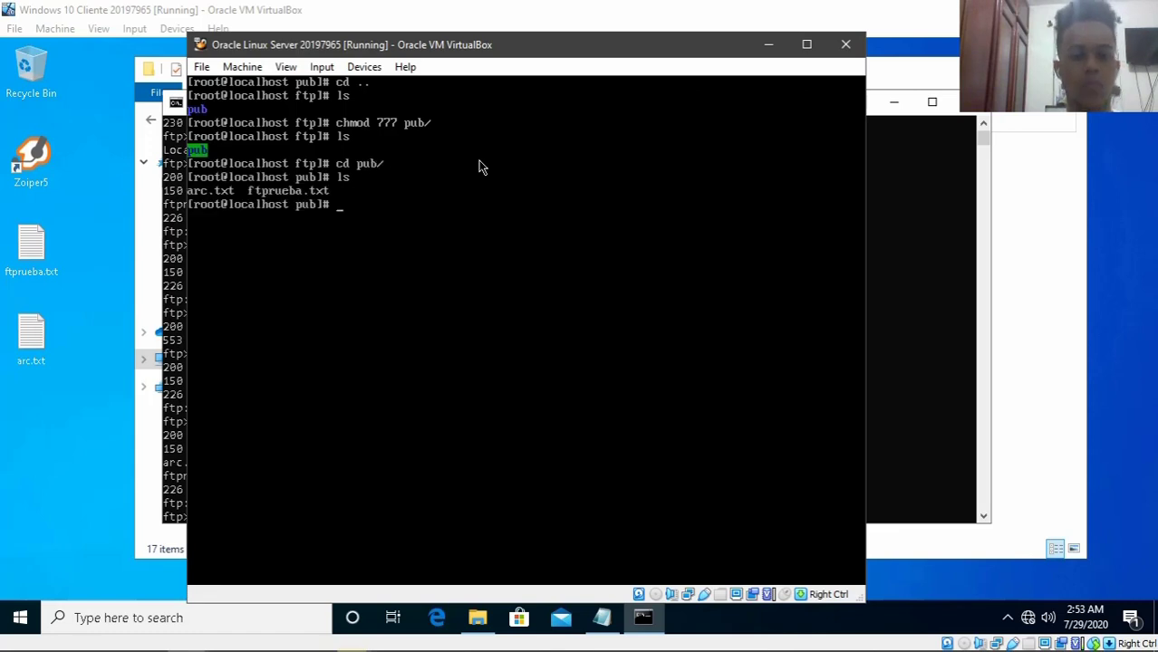
pyautogui.write('cat ')
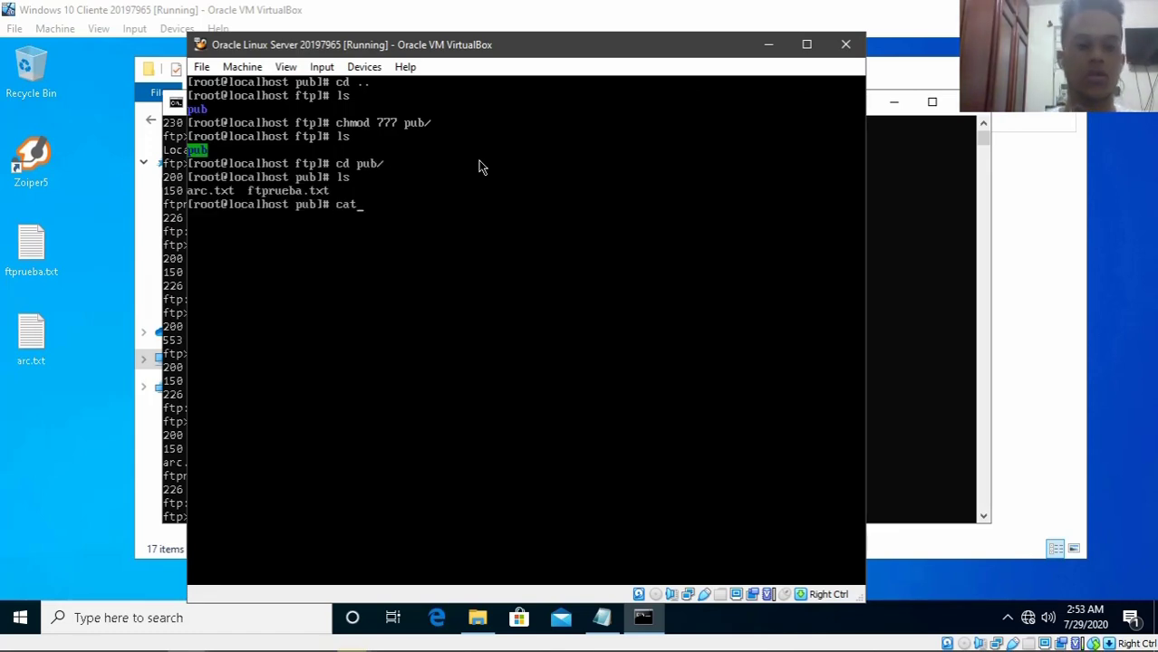
pyautogui.write('arc.txt')
pyautogui.press('Return')
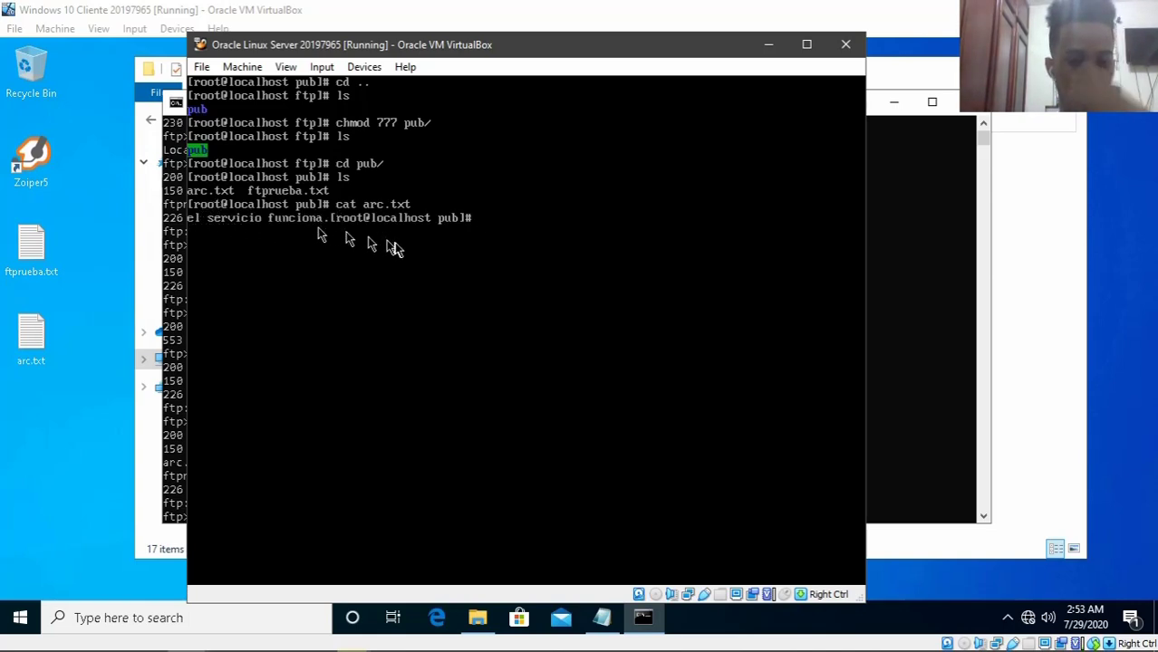
pyautogui.write('clear')
pyautogui.press('Return')
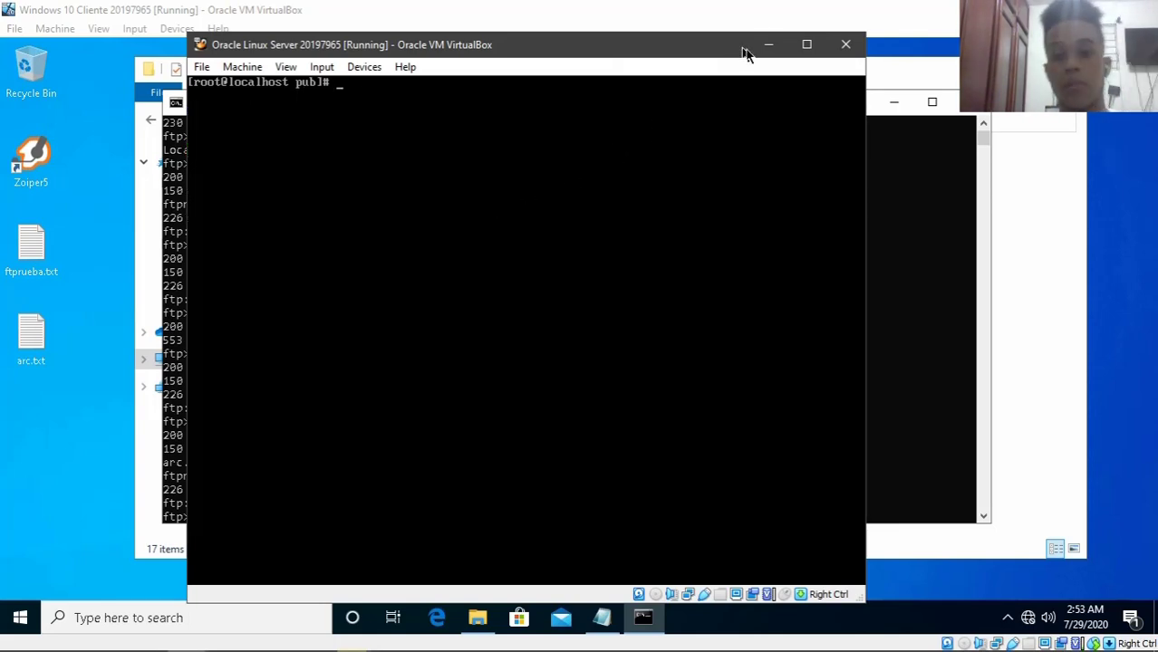
# - Minimize the Linux VM, the ftp cmd window and File Explorer to expose the desktop files
pyautogui.click(777, 49)
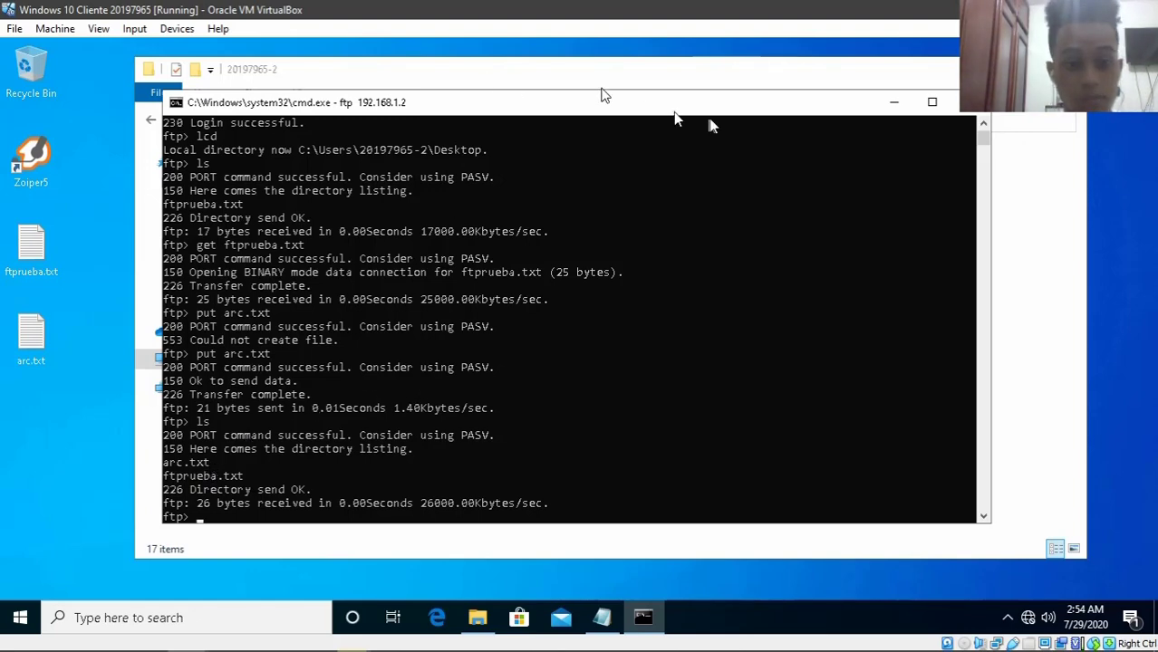
pyautogui.click(893, 102)
pyautogui.click(983, 69)
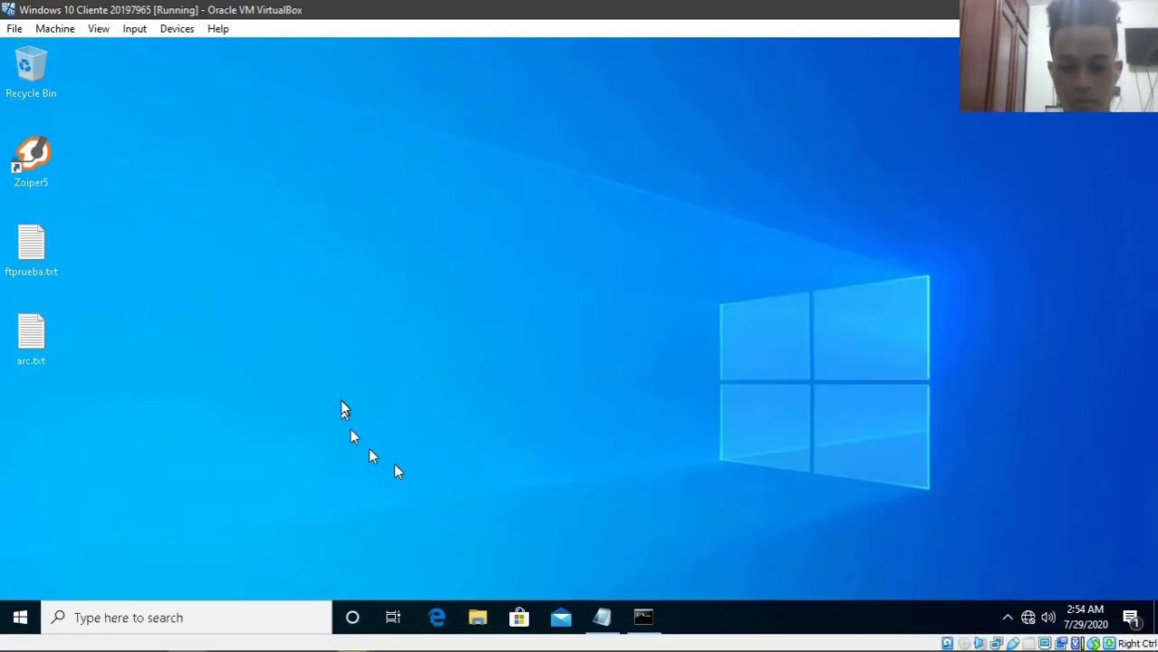
pyautogui.moveTo(202, 639)
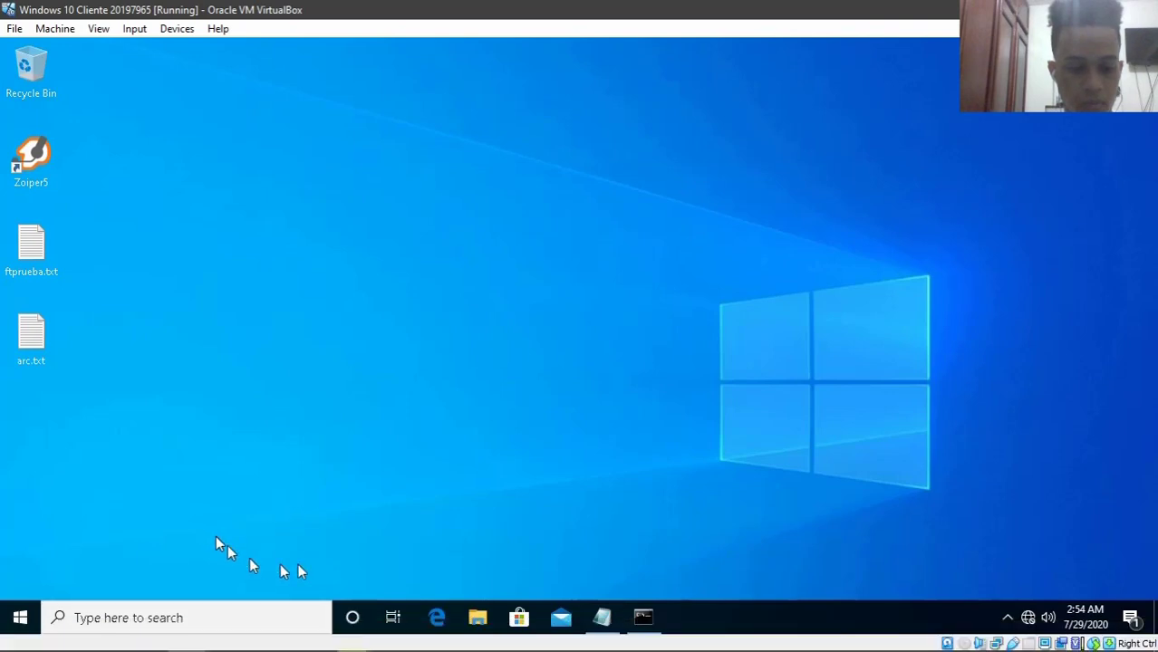
# - Close the ftp command prompt window and bring up File Explorer
pyautogui.click(642, 618)
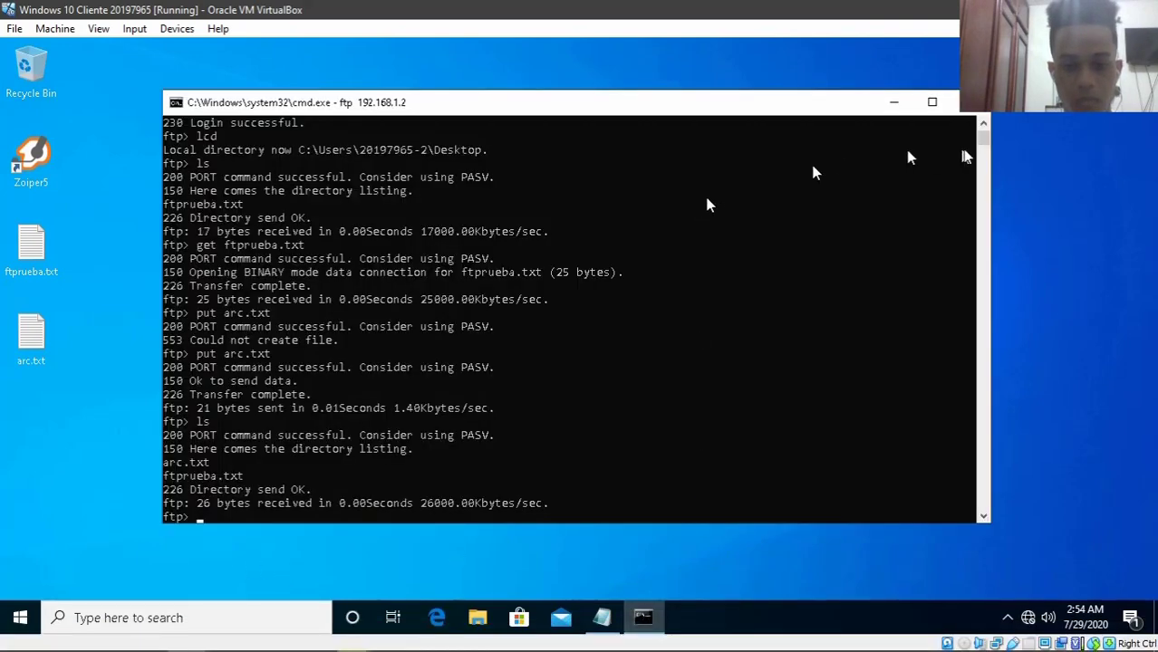
pyautogui.click(970, 101)
pyautogui.click(477, 618)
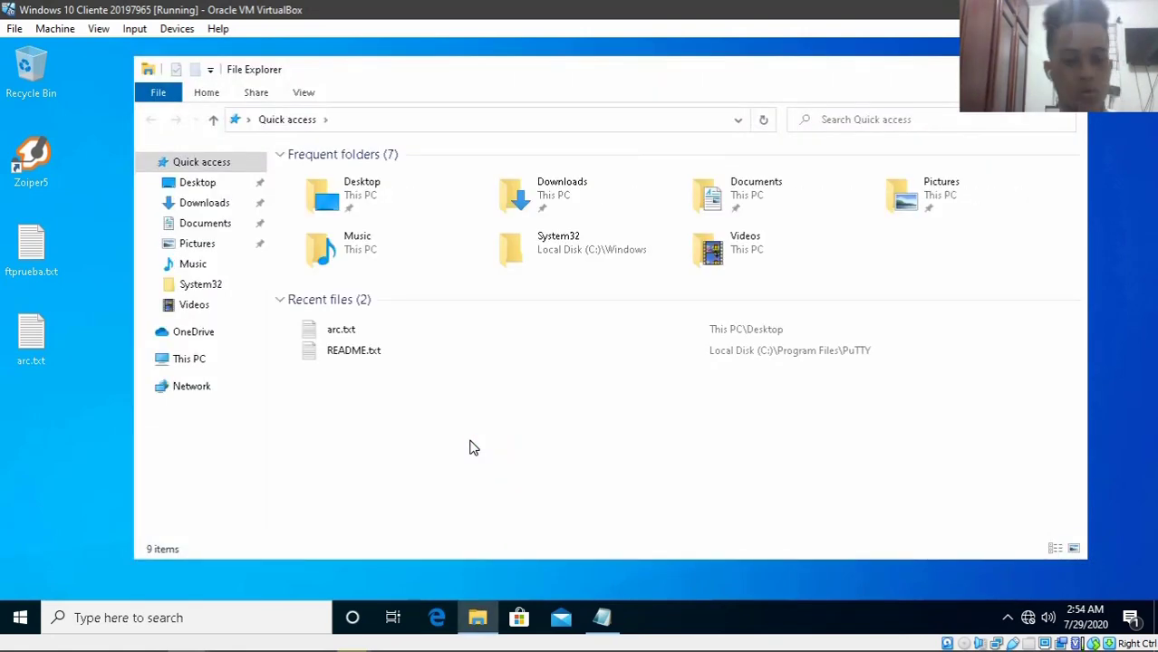
# - Go to ftp://192.168.1.2 in the Explorer address bar and log in with the FTP credentials
pyautogui.click(349, 120)
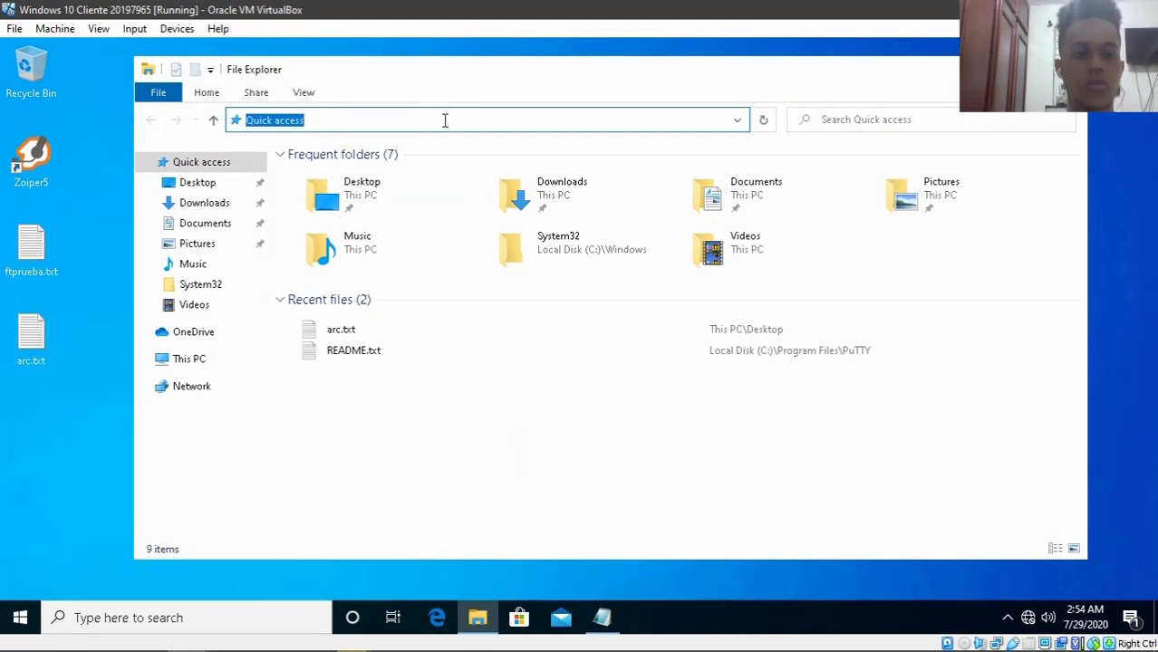
pyautogui.write('ftp')
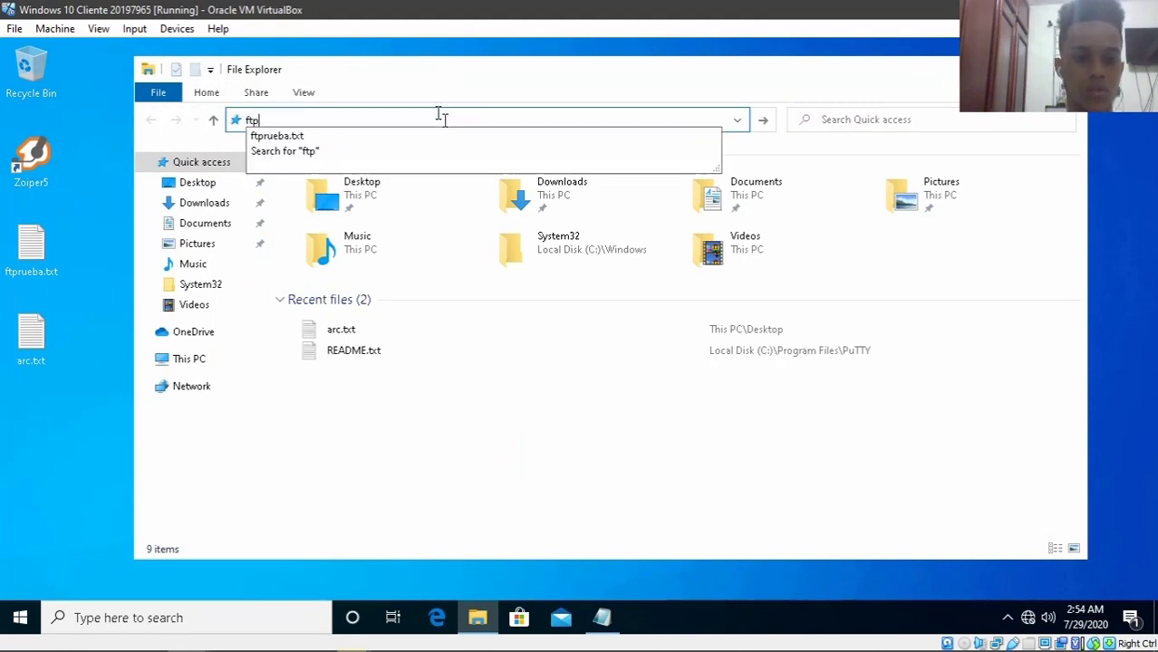
pyautogui.write('://192.168.1.2')
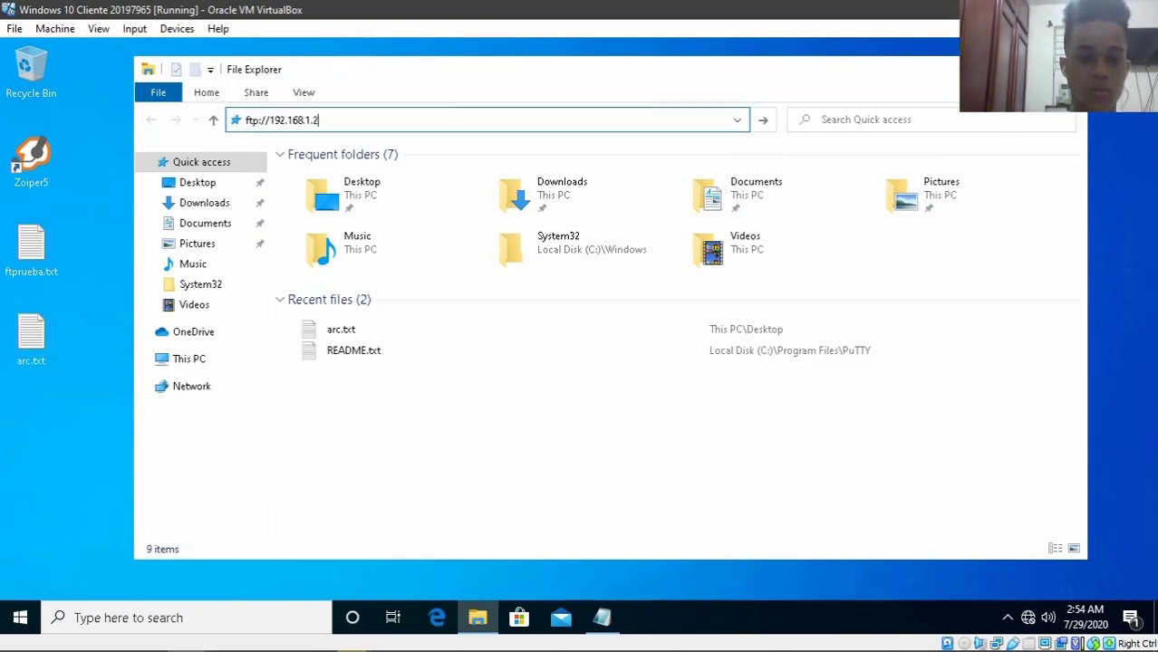
pyautogui.press('Return')
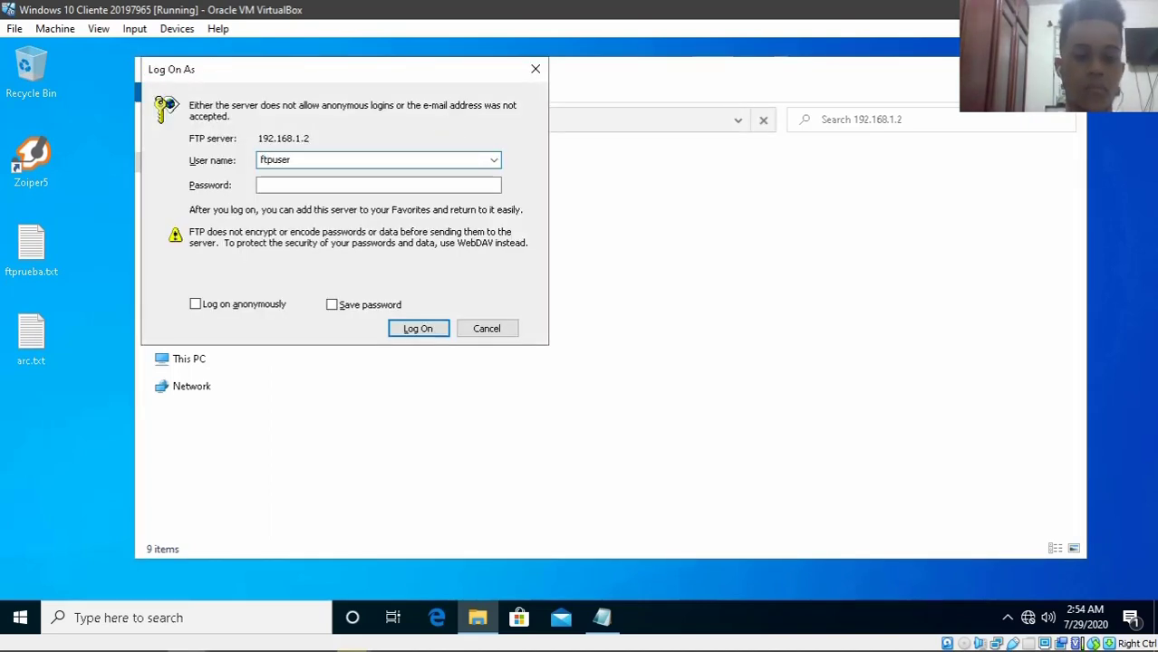
pyautogui.press('Tab')
pyautogui.write('f')
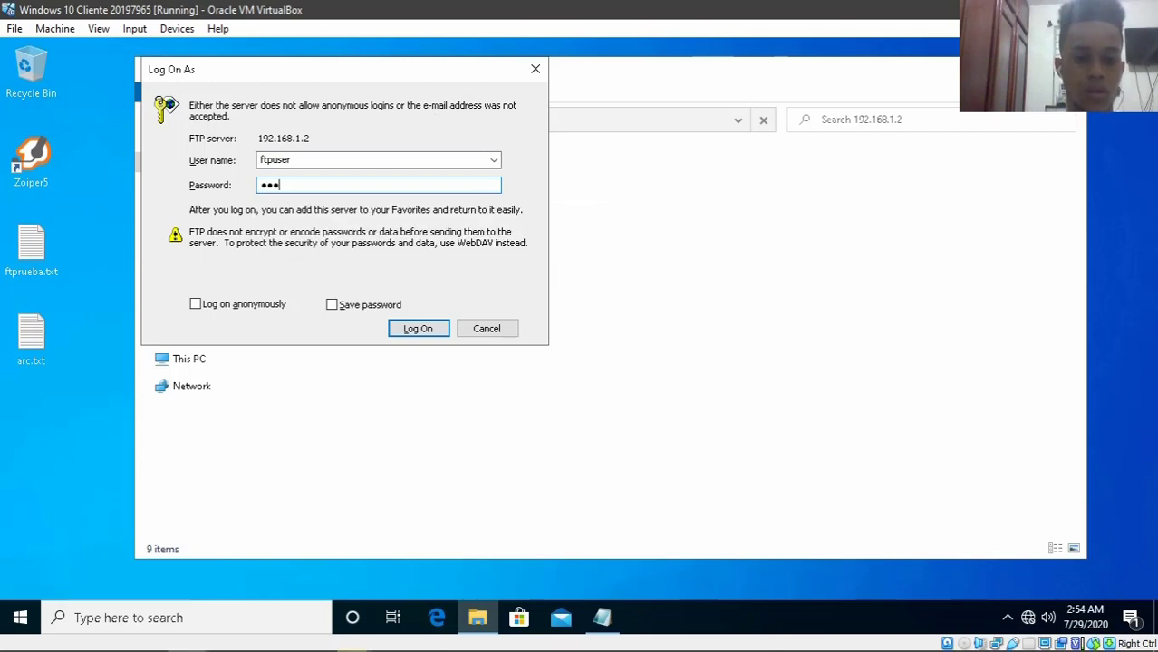
pyautogui.press('Return')
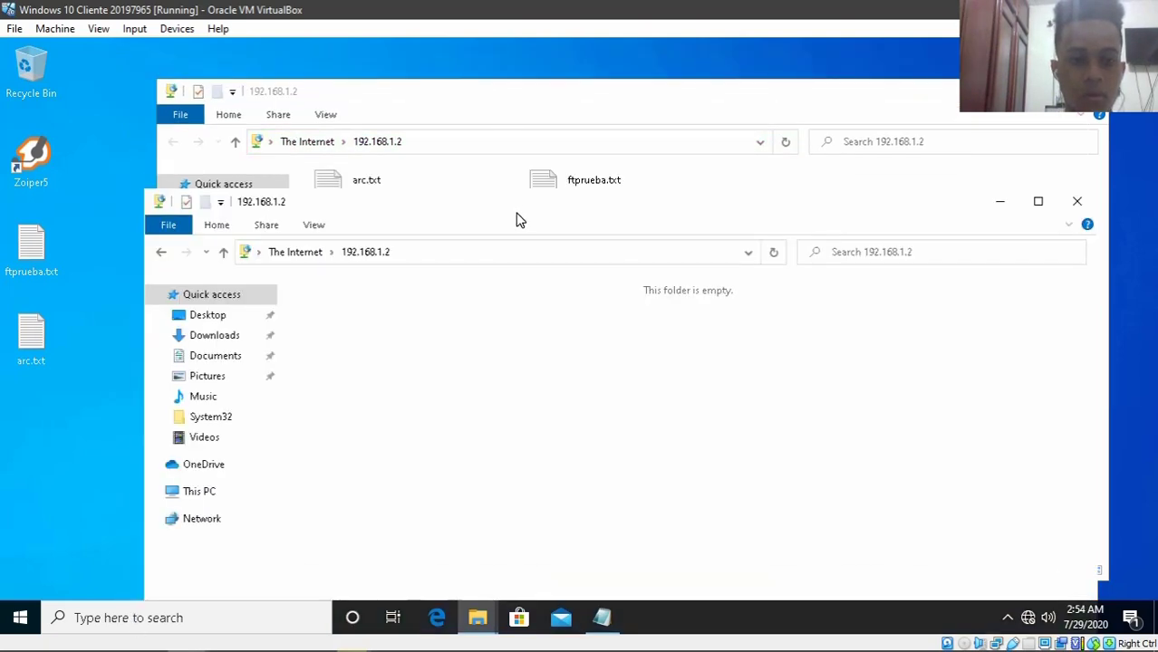
# - Close the duplicate empty server window and select arc.txt and ftprueba.txt in the server folder
pyautogui.click(1076, 202)
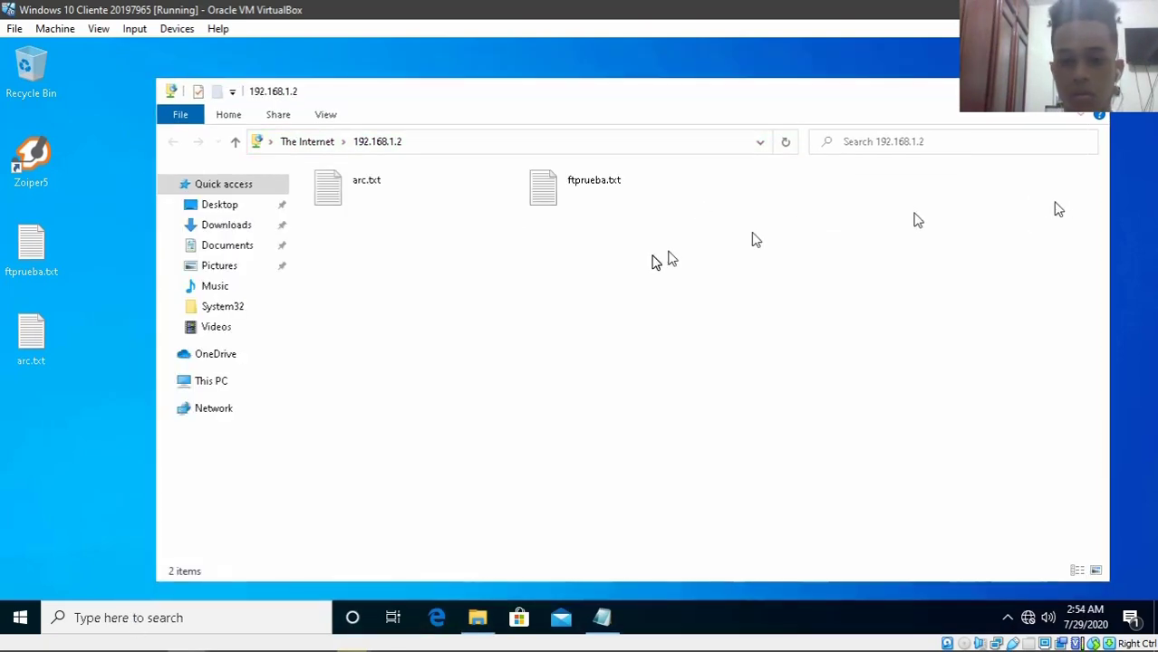
pyautogui.moveTo(768, 242); pyautogui.dragTo(519, 182)
pyautogui.moveTo(396, 184); pyautogui.dragTo(304, 189)
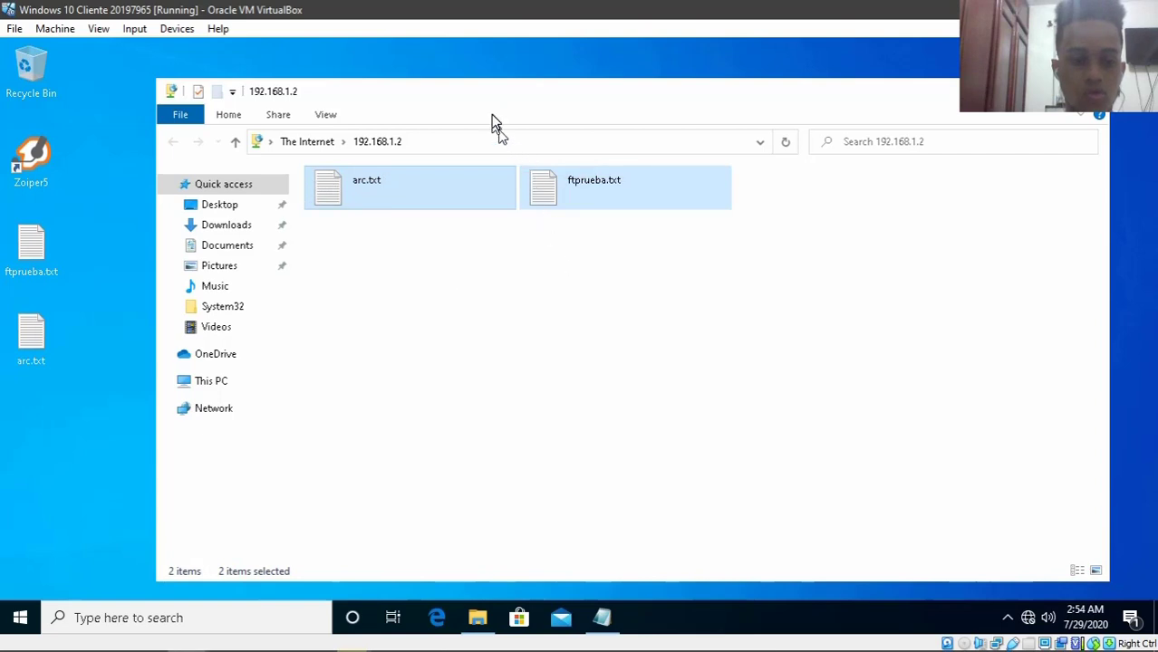
pyautogui.click(472, 142)
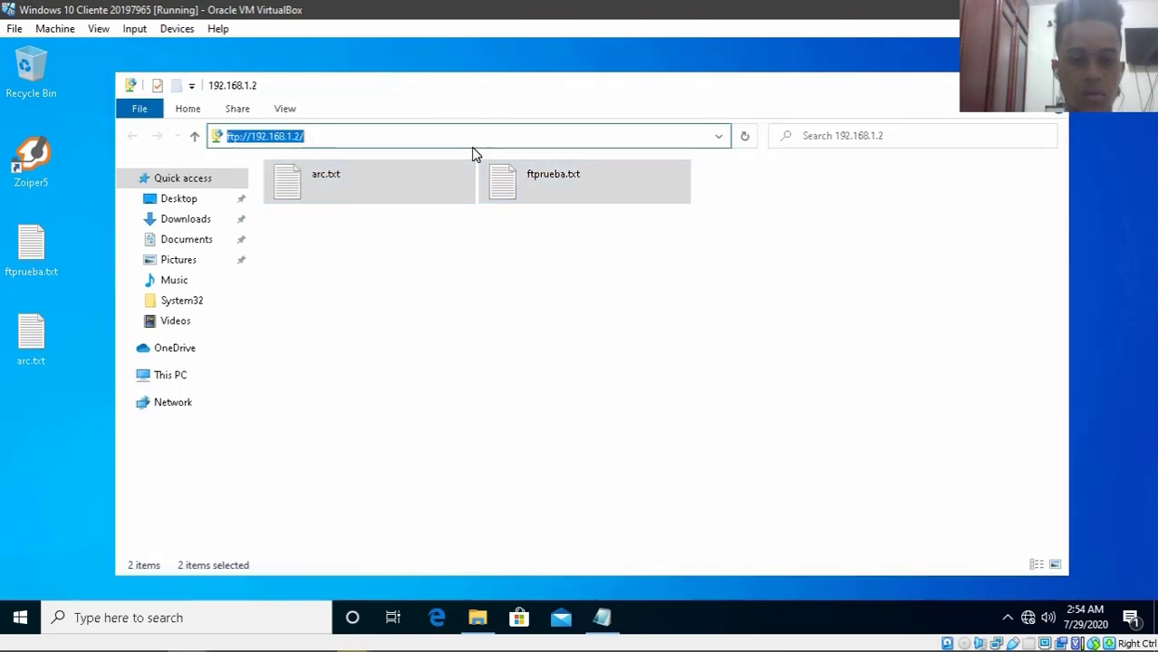
pyautogui.moveTo(718, 258); pyautogui.dragTo(362, 172)
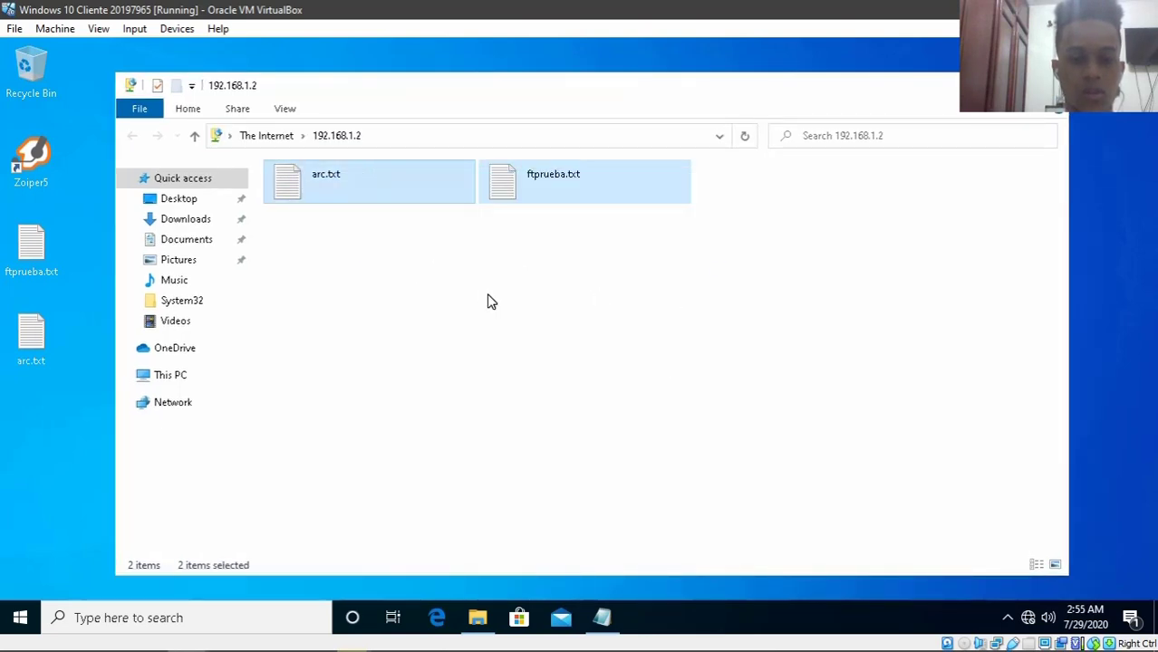
pyautogui.moveTo(636, 224); pyautogui.dragTo(331, 149)
# - Create a new text document named zdad.txt on the desktop
pyautogui.rightClick(58, 399)
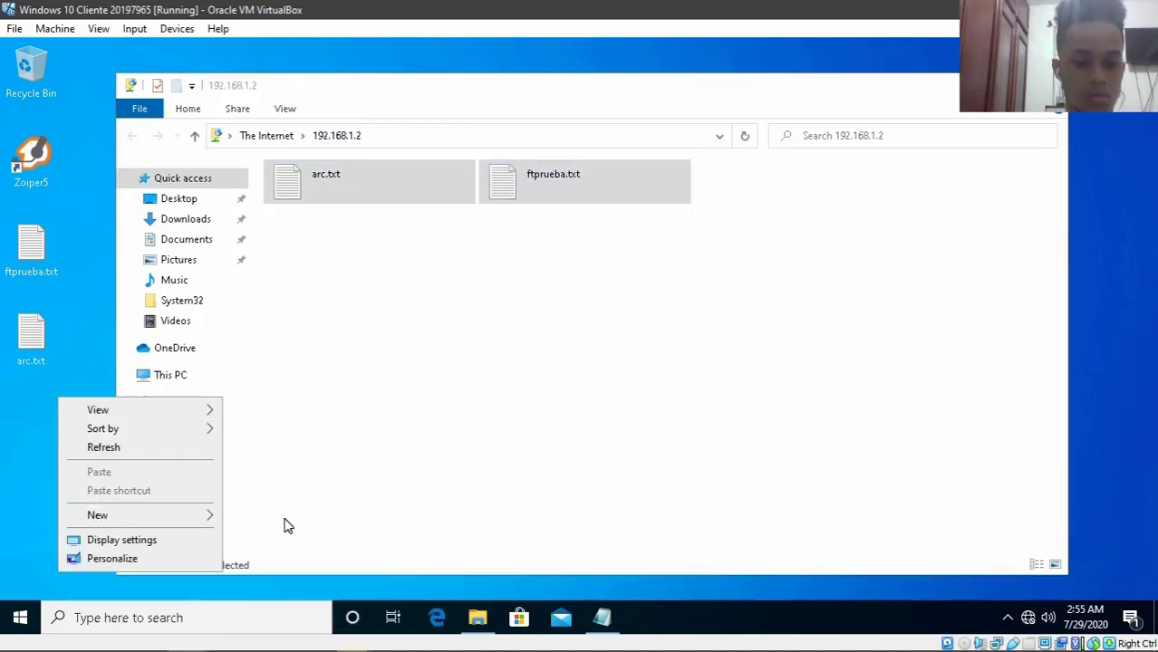
pyautogui.moveTo(200, 514)
pyautogui.click(280, 597)
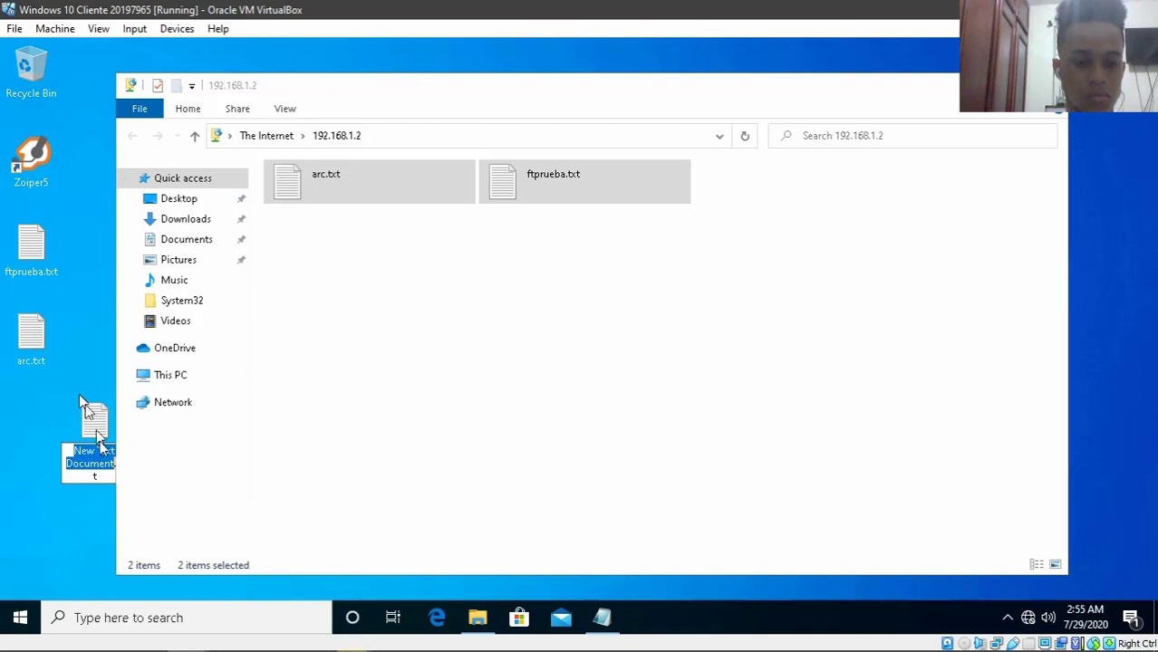
pyautogui.write('zdad')
pyautogui.press('Return')
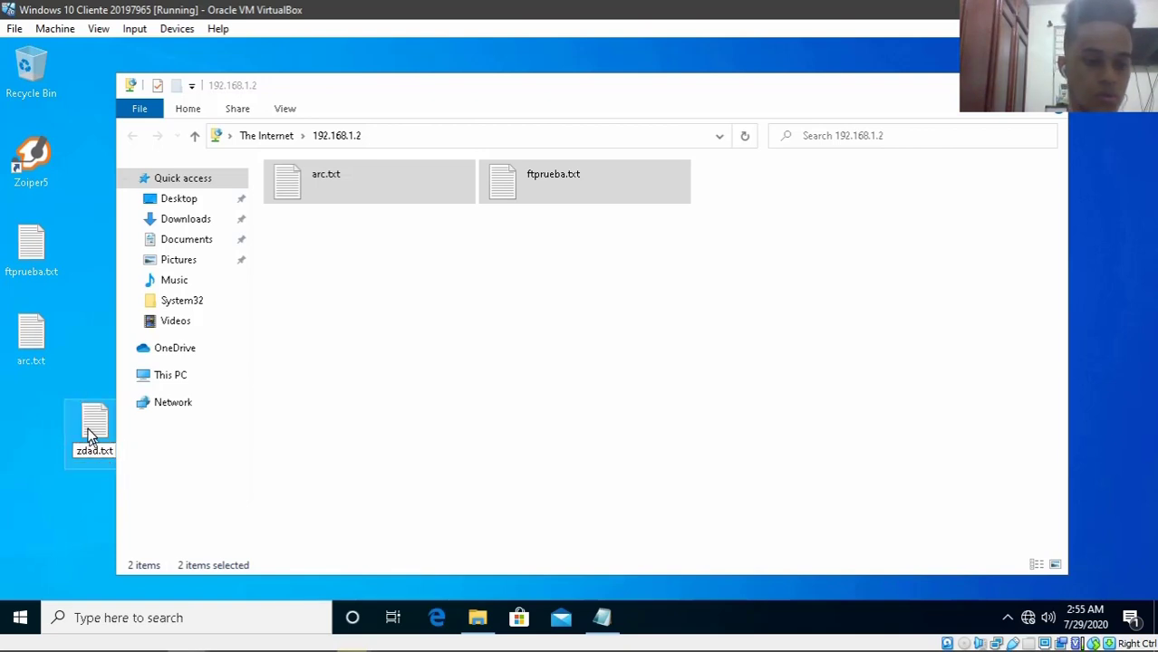
# - Write hola in zdad.txt, close Notepad, and drag the file into the FTP server folder
pyautogui.doubleClick(94, 433)
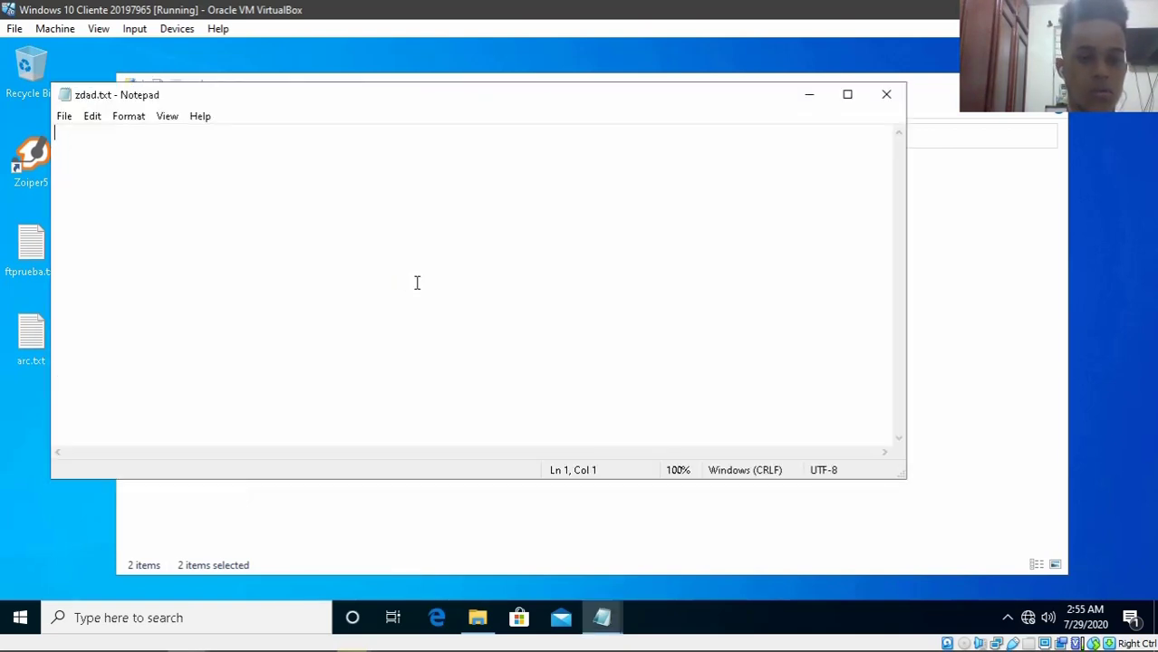
pyautogui.write('hola')
pyautogui.press('Return')
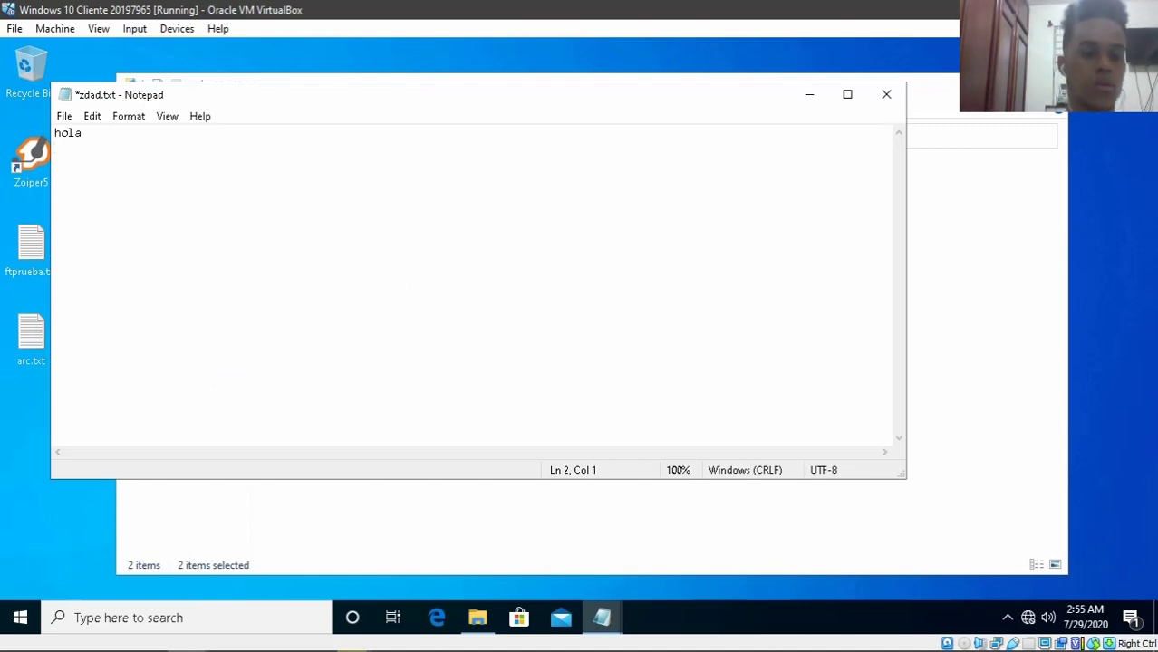
pyautogui.click(901, 101)
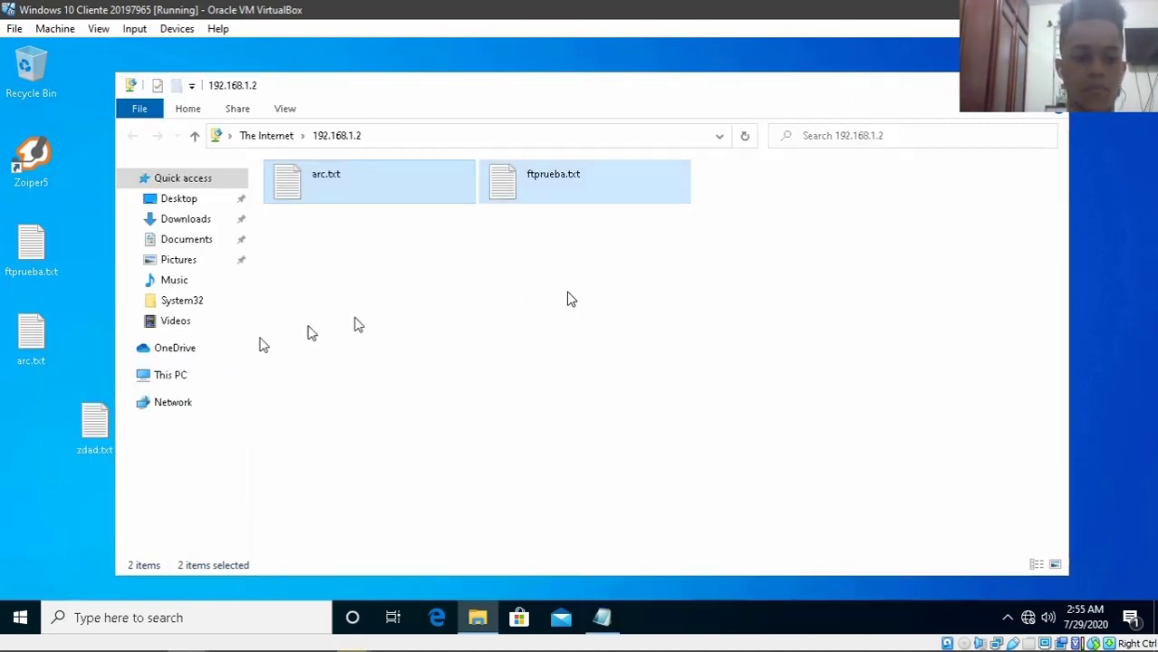
pyautogui.moveTo(100, 419); pyautogui.dragTo(457, 266)
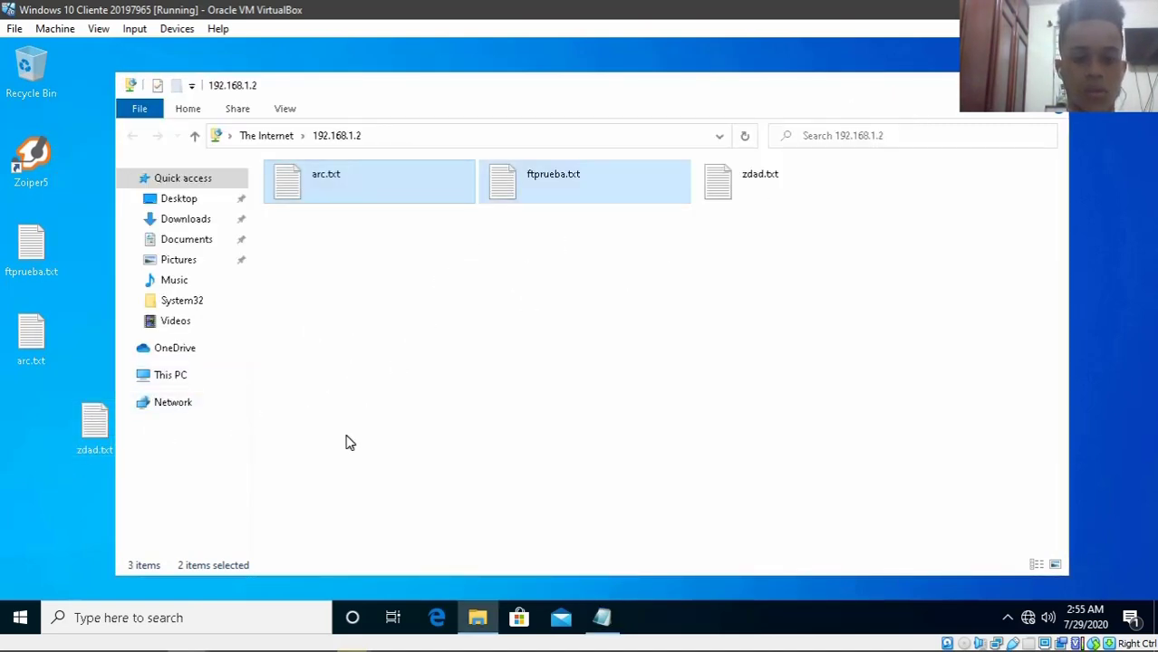
# - On the Linux console, list the pub folder and display zdad.txt's contents
pyautogui.moveTo(349, 649)
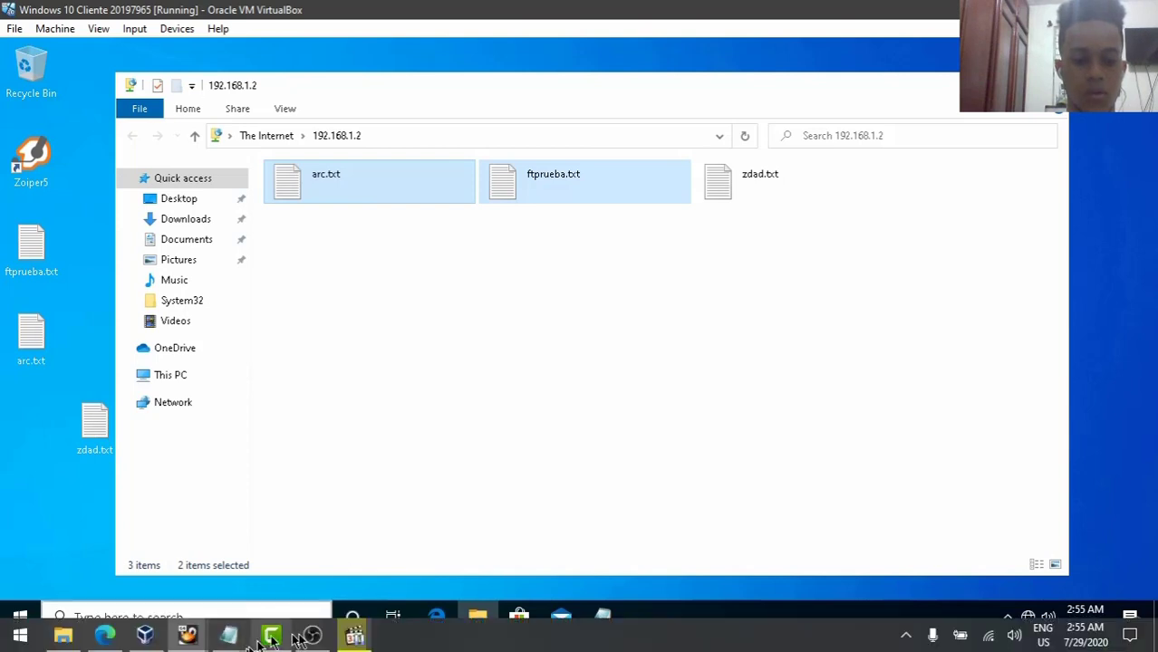
pyautogui.moveTo(228, 639)
pyautogui.click(90, 557)
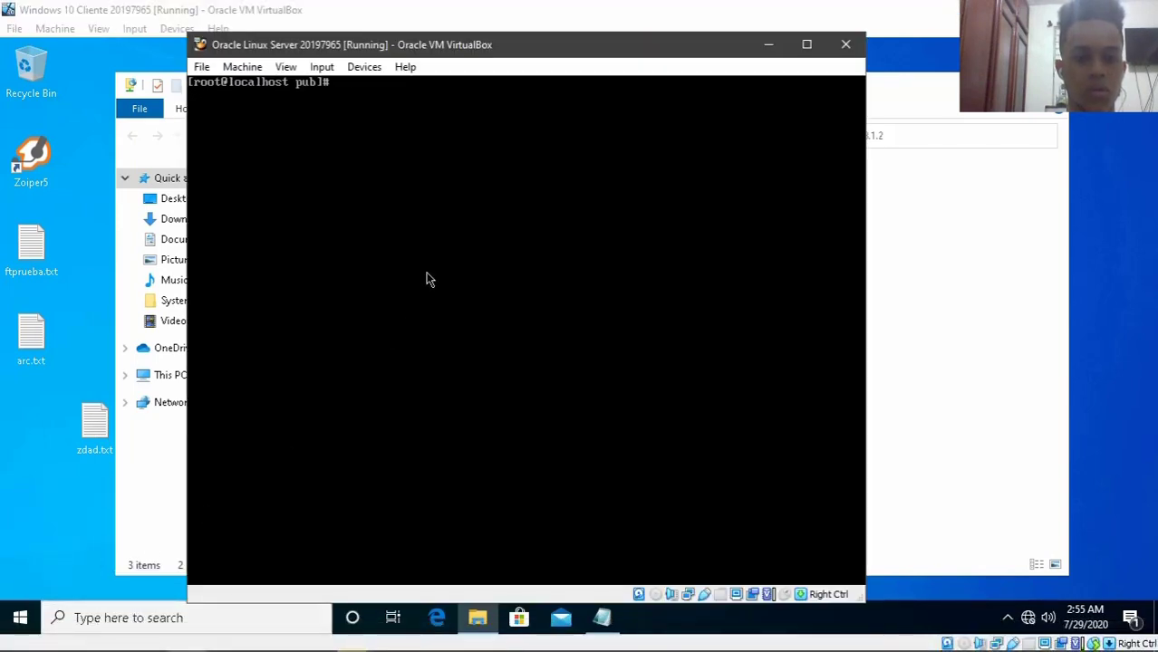
pyautogui.write('ls')
pyautogui.press('Return')
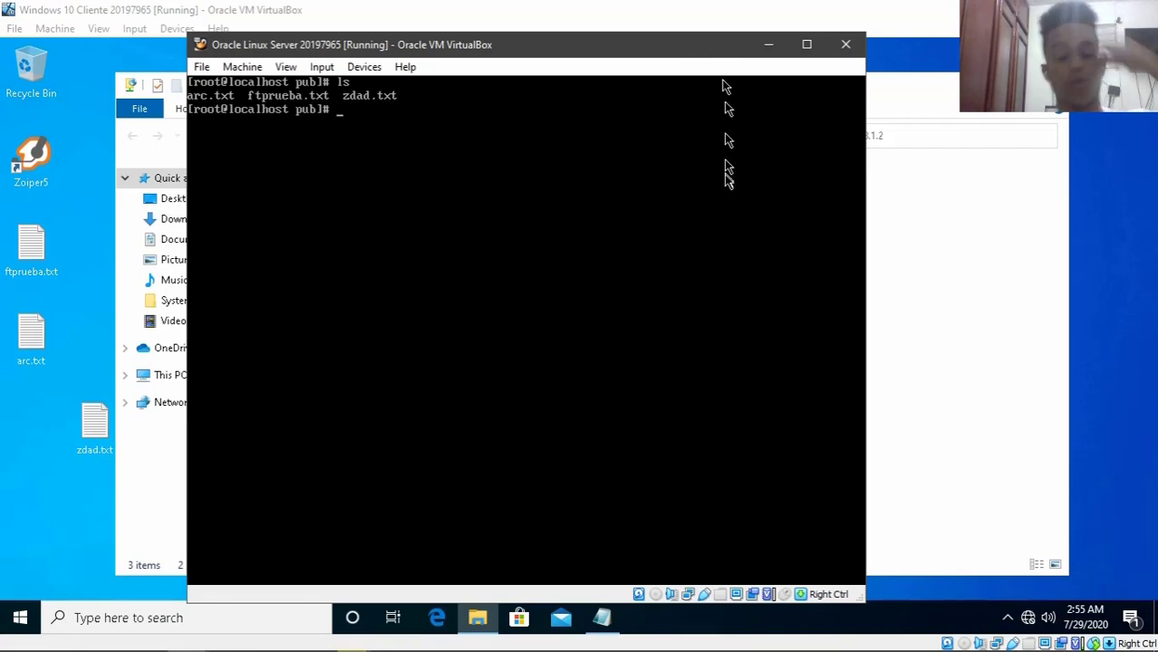
pyautogui.press('Return')
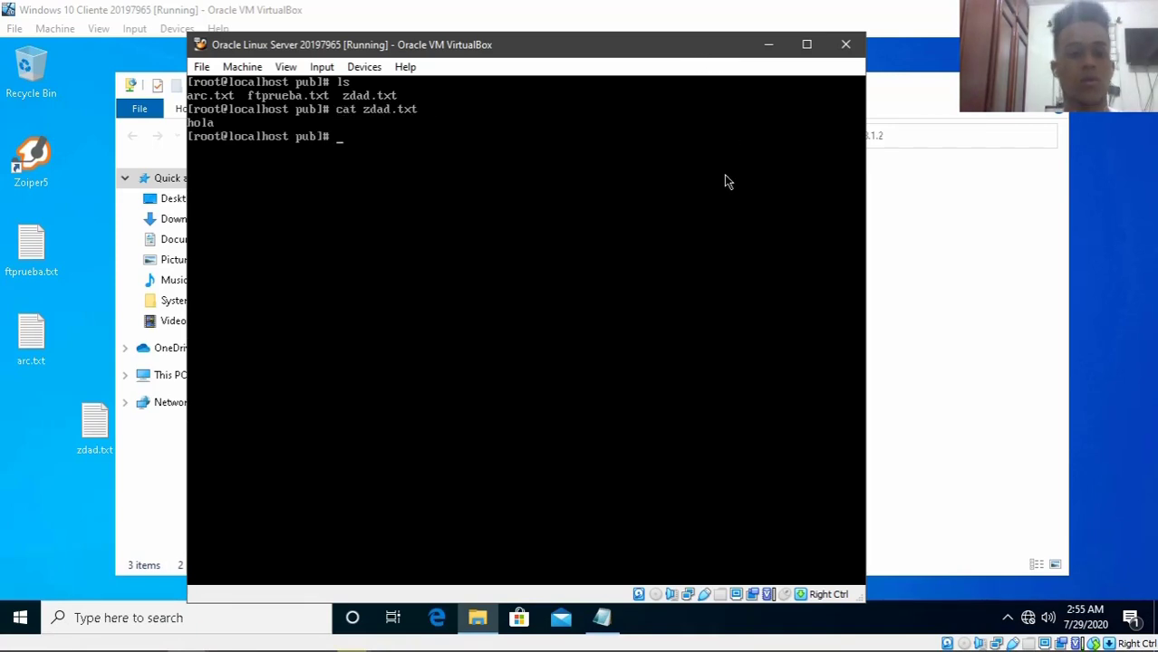
# - Clear the Linux terminal screen and minimize the server console
pyautogui.write('cle')
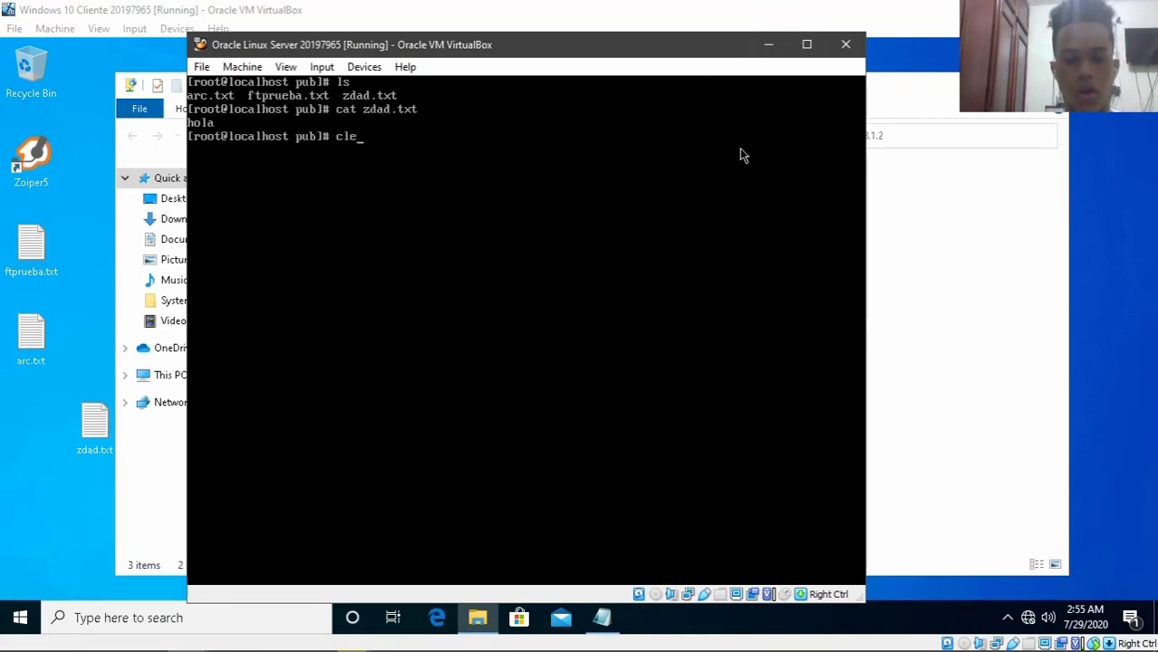
pyautogui.write('ar')
pyautogui.press('Return')
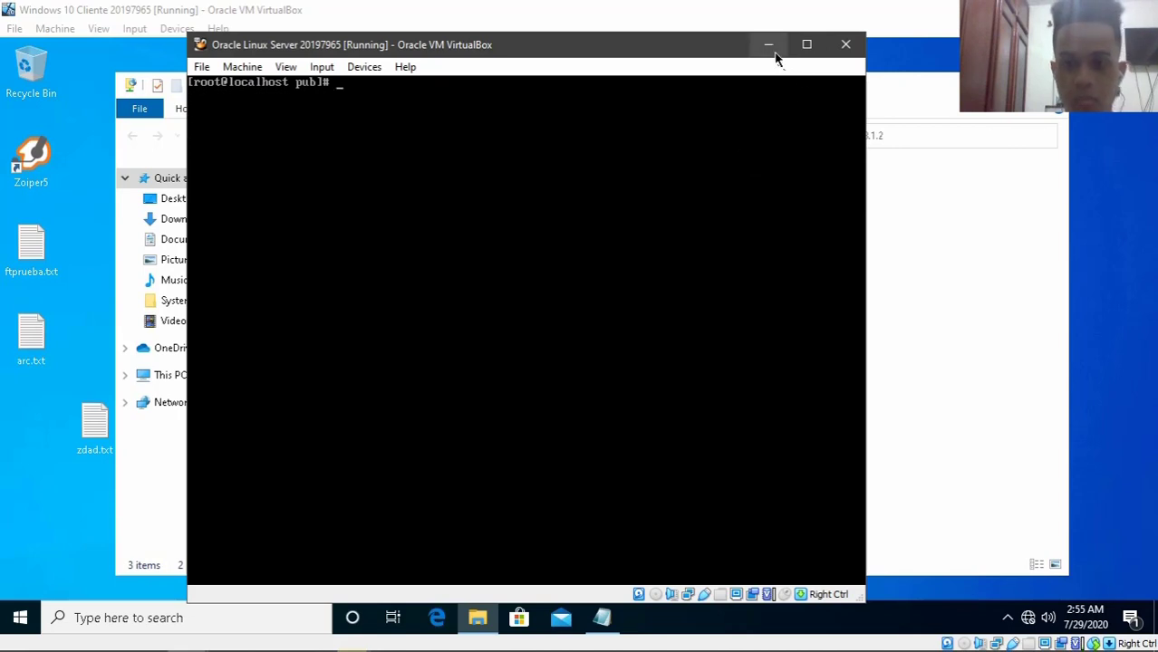
pyautogui.click(770, 47)
# - Launch Edge and navigate to the ftp address 192.168.1.2
pyautogui.click(675, 280)
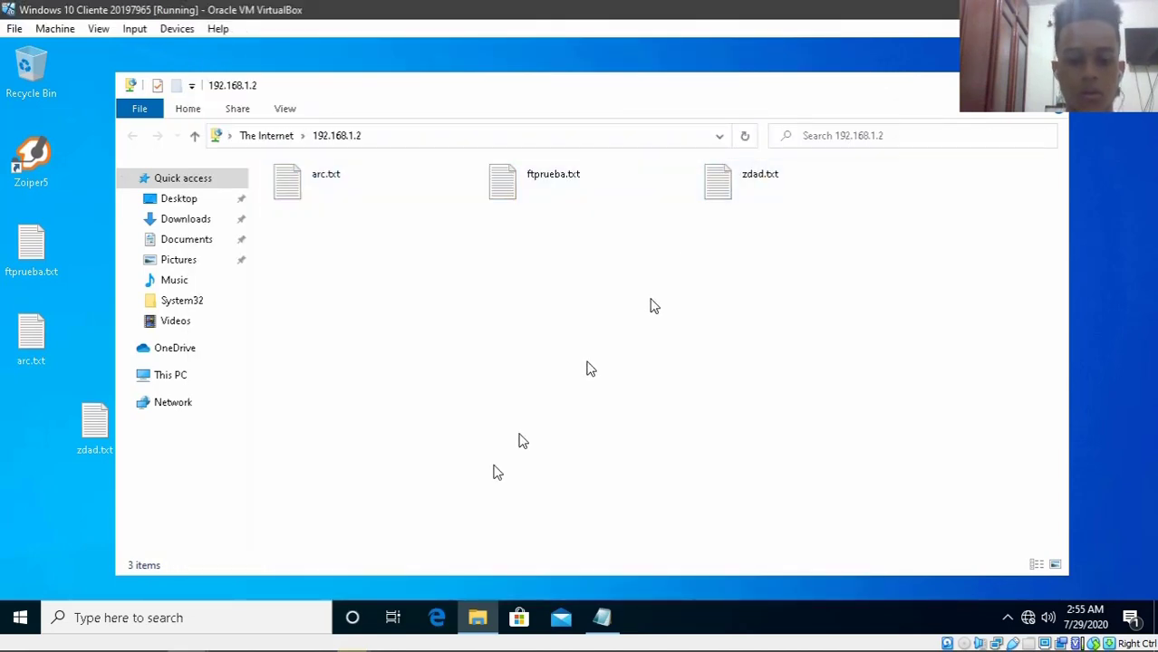
pyautogui.click(433, 617)
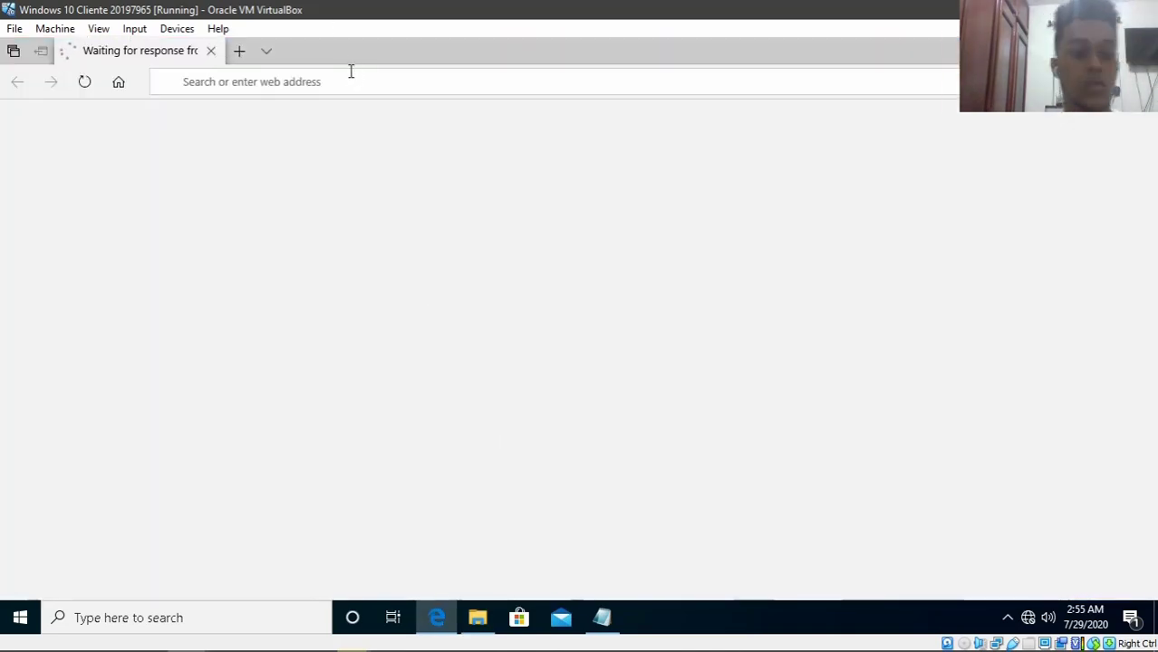
pyautogui.click(399, 81)
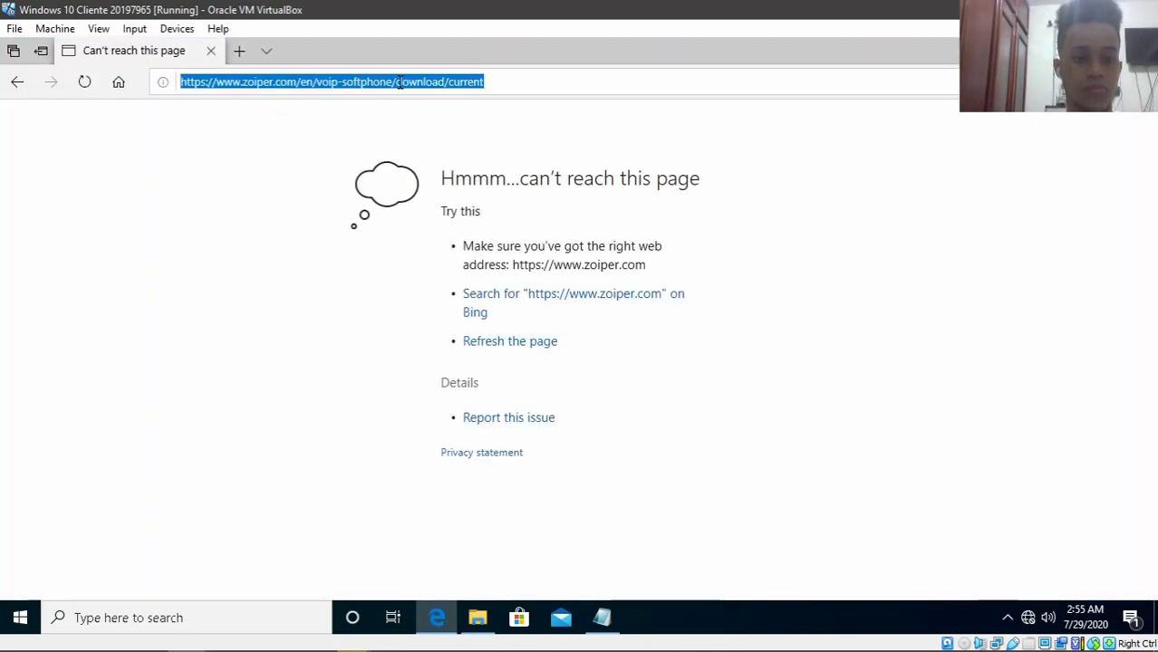
pyautogui.write('ftp')
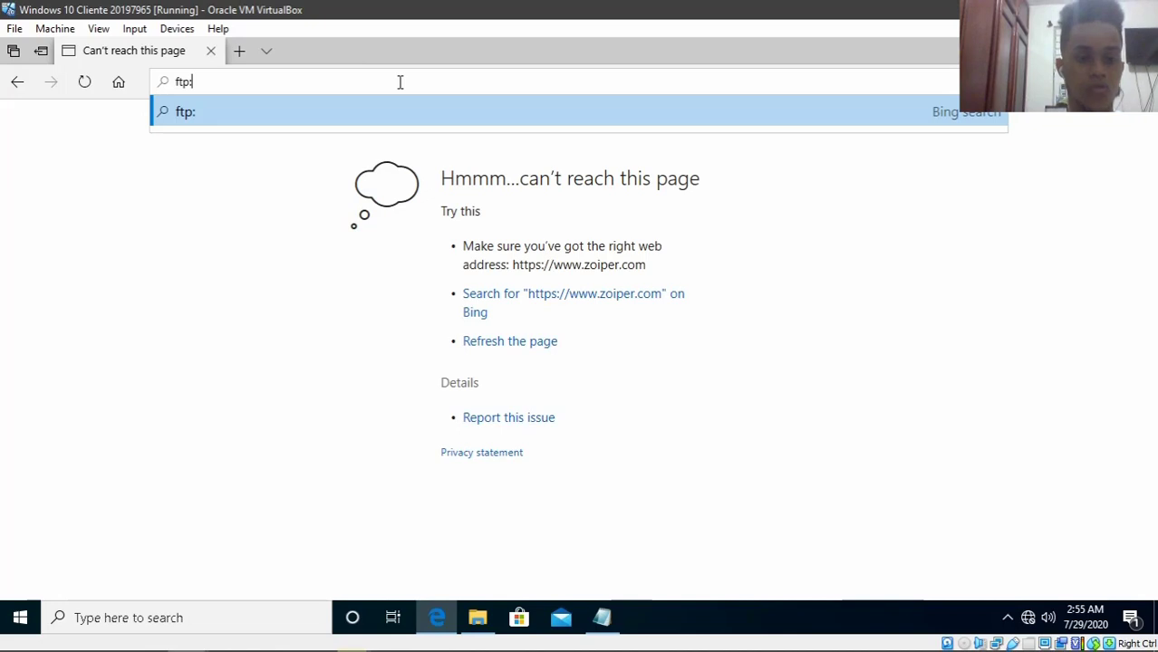
pyautogui.write('://192.168.1.2')
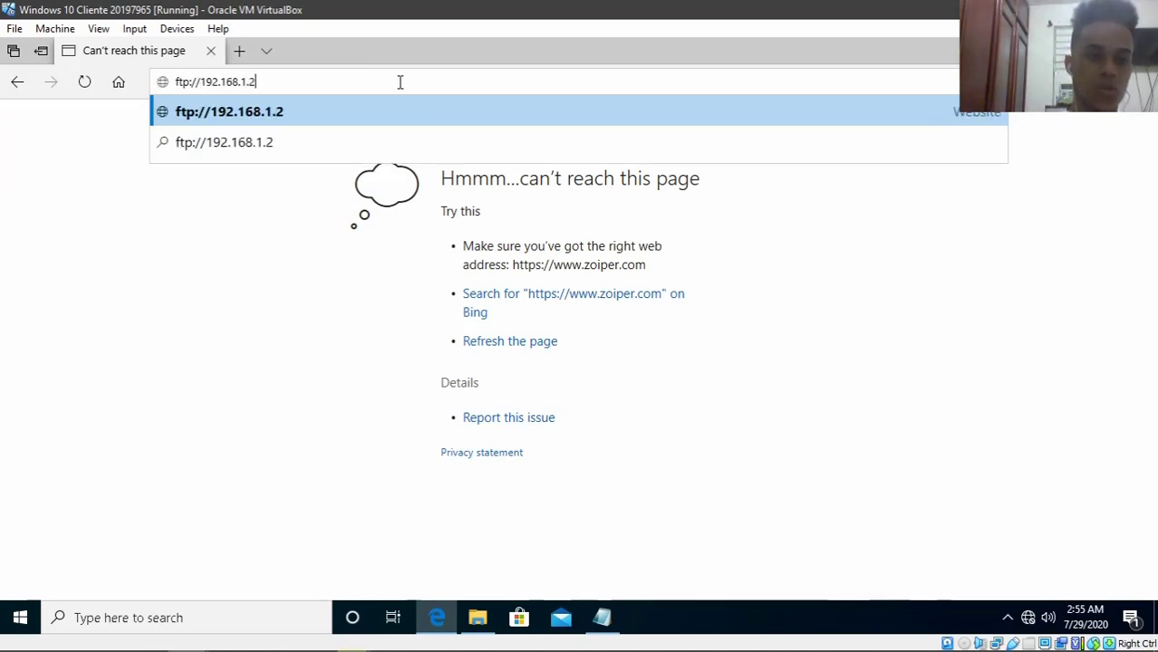
pyautogui.press('Return')
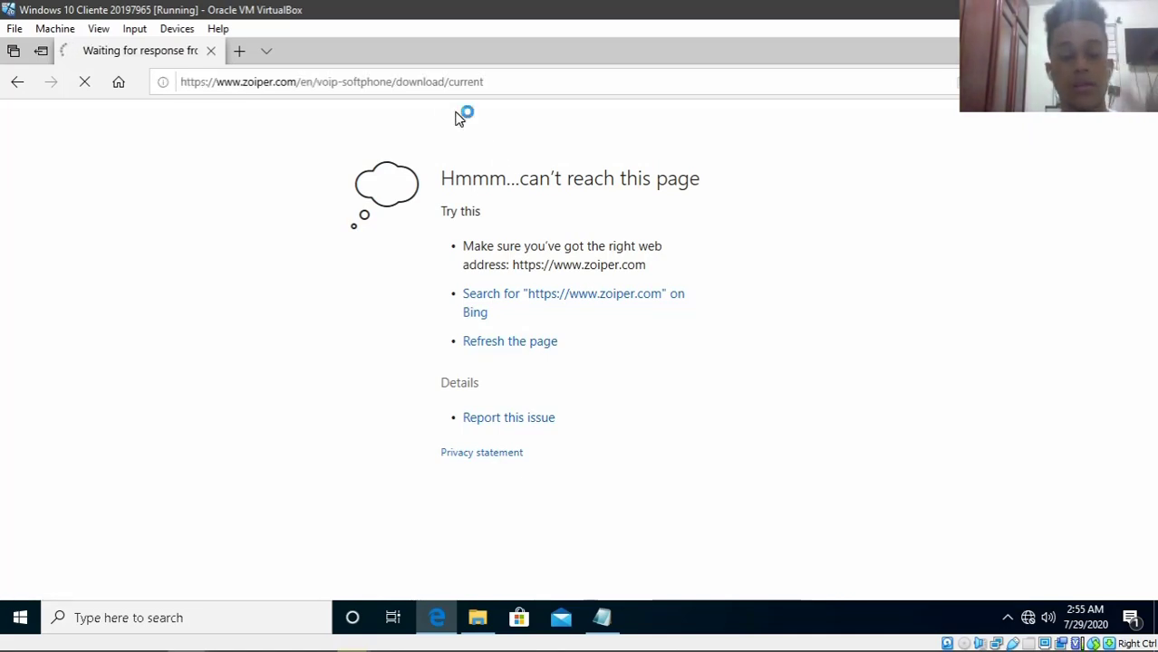
# - Retry ftp://192.168.1.2/ in a new Edge tab, then select the whole address
pyautogui.click(354, 87)
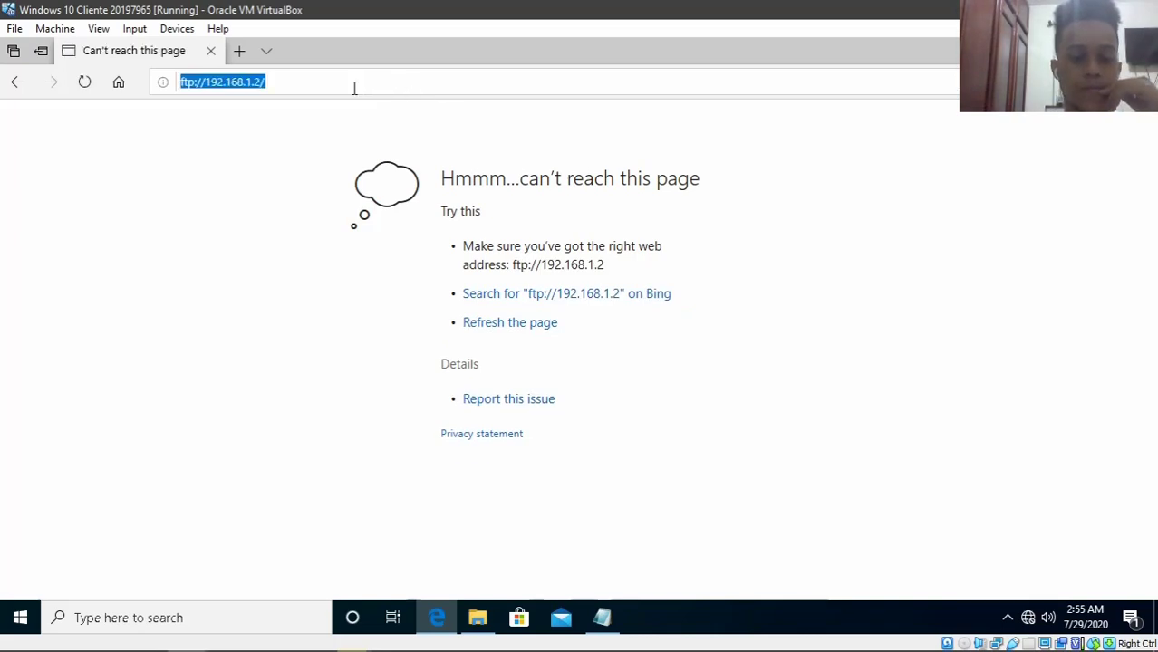
pyautogui.click(242, 54)
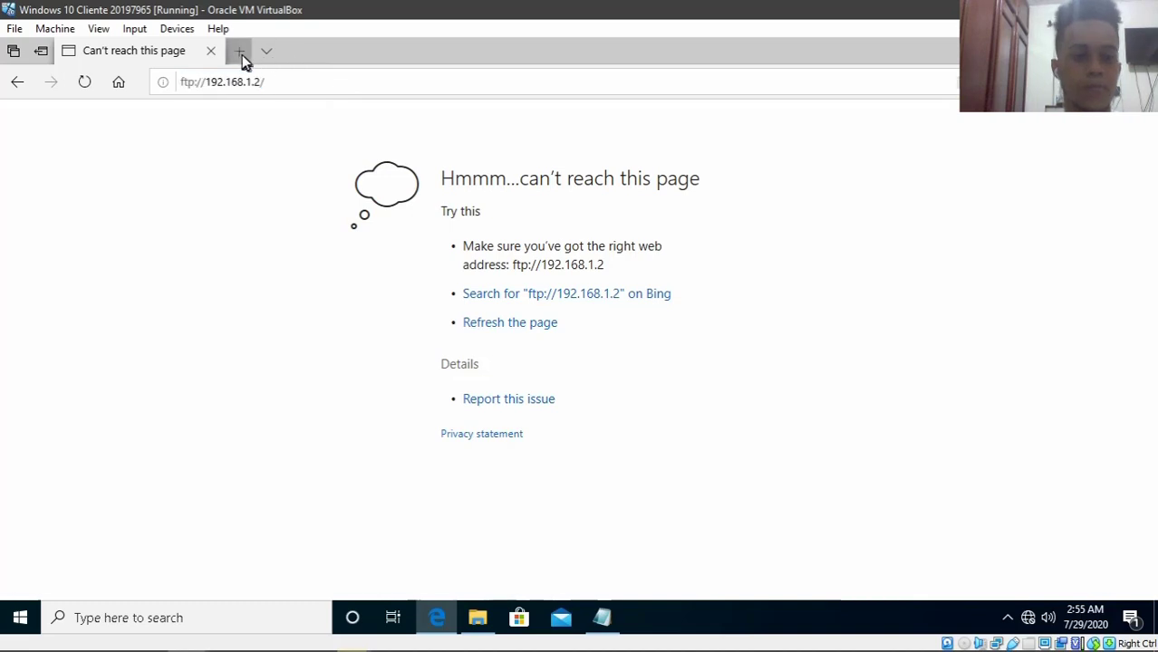
pyautogui.click(237, 52)
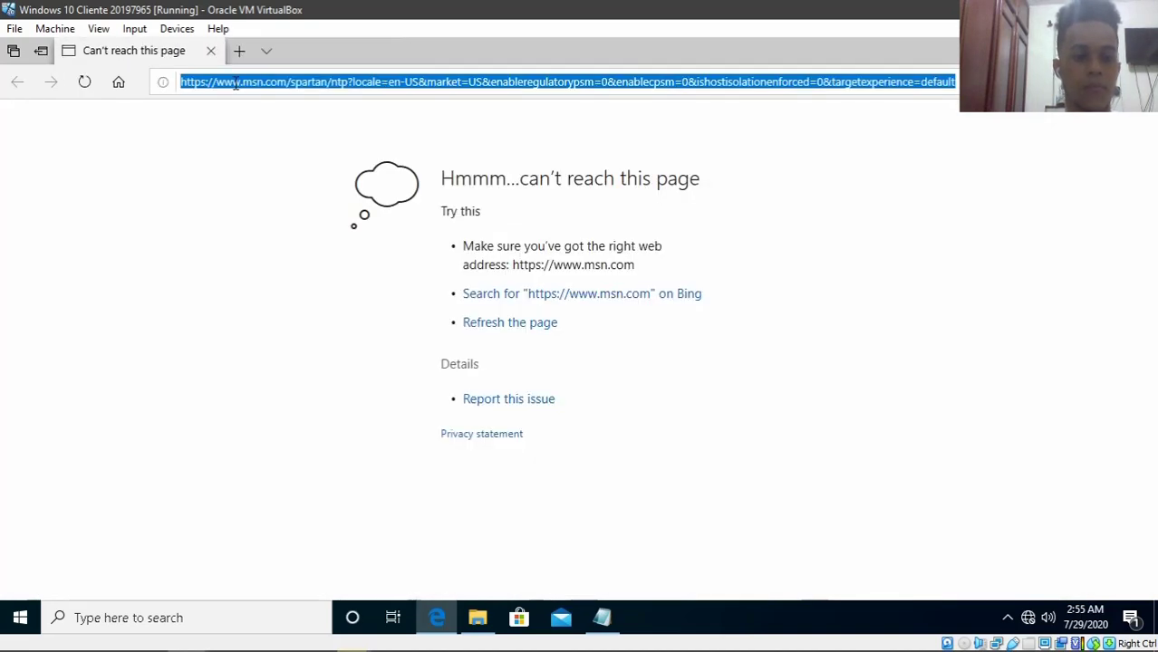
pyautogui.press('BackSpace')
pyautogui.write('ftp:')
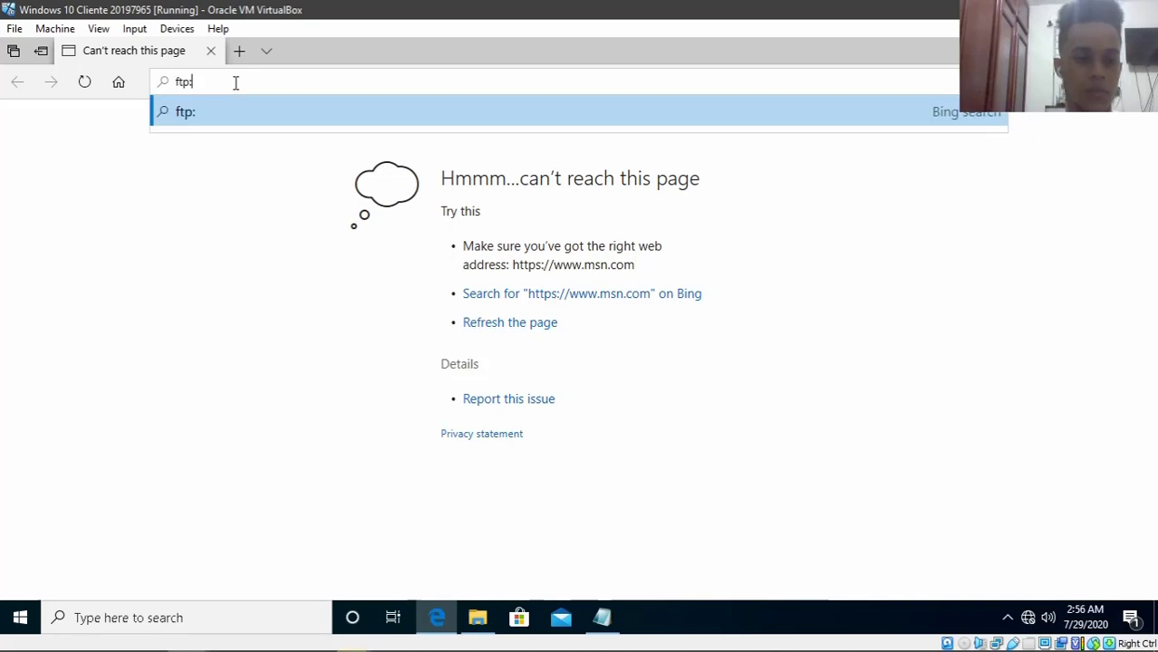
pyautogui.write('//192.')
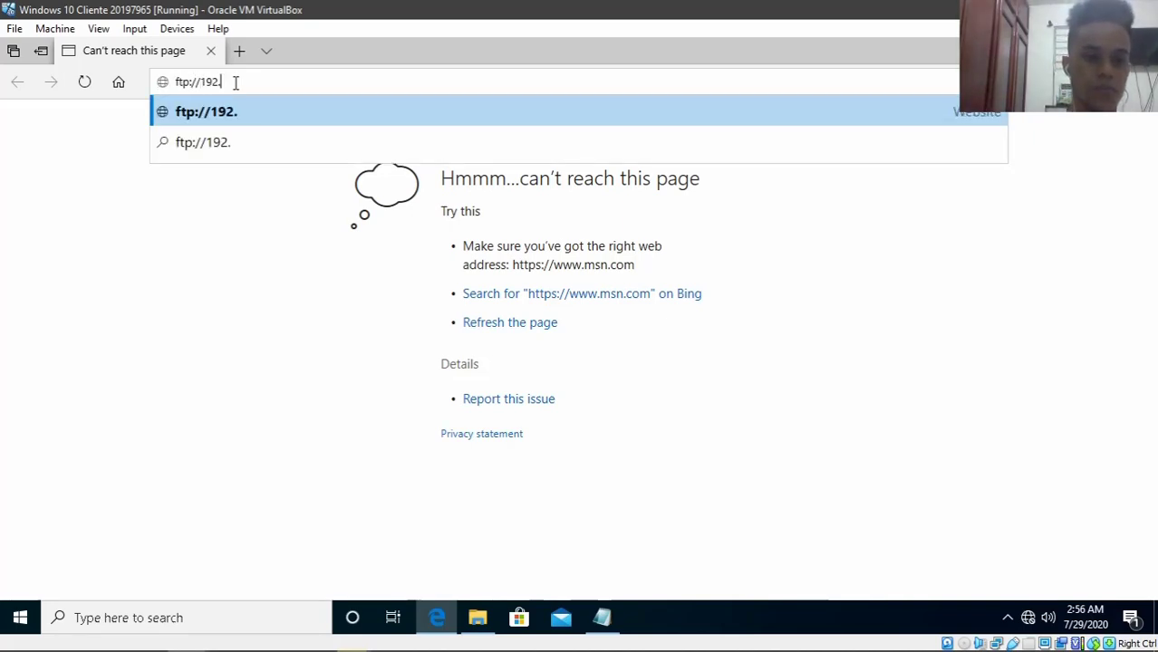
pyautogui.write('168.1.2')
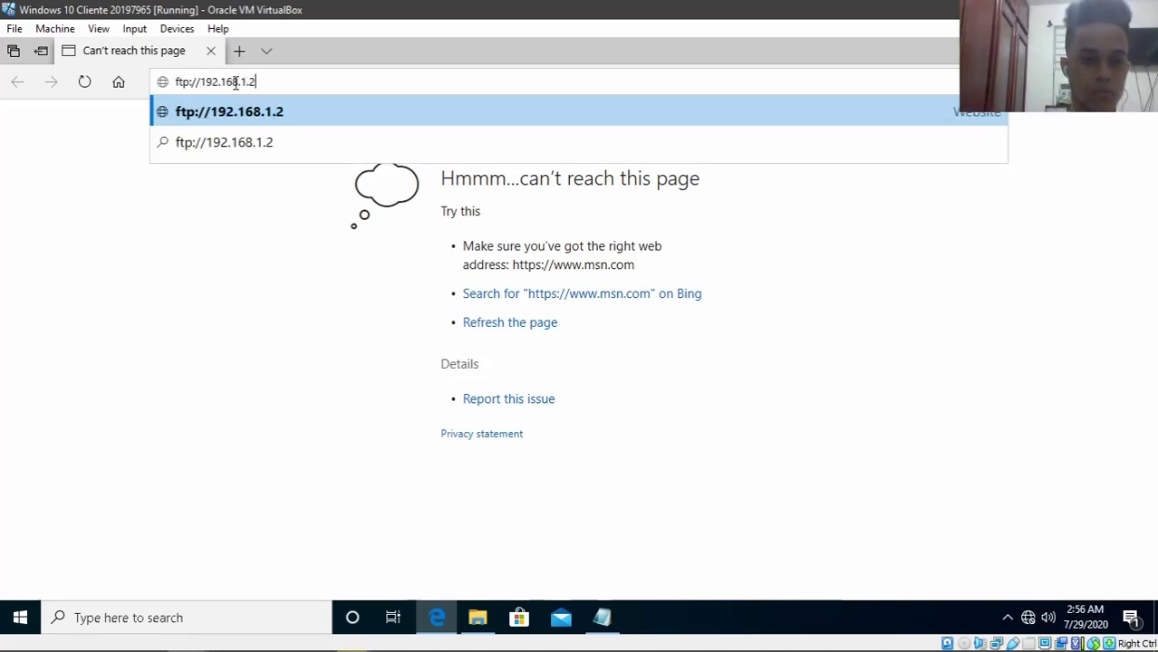
pyautogui.write('/')
pyautogui.press('Return')
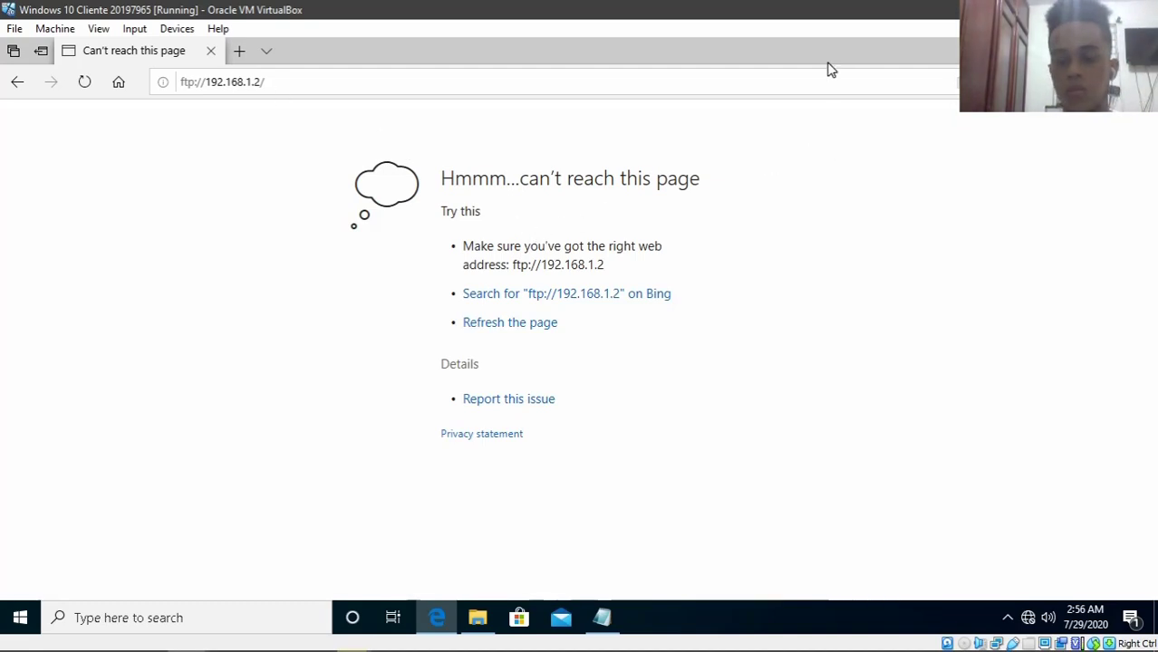
pyautogui.click(322, 86)
pyautogui.click(323, 87)
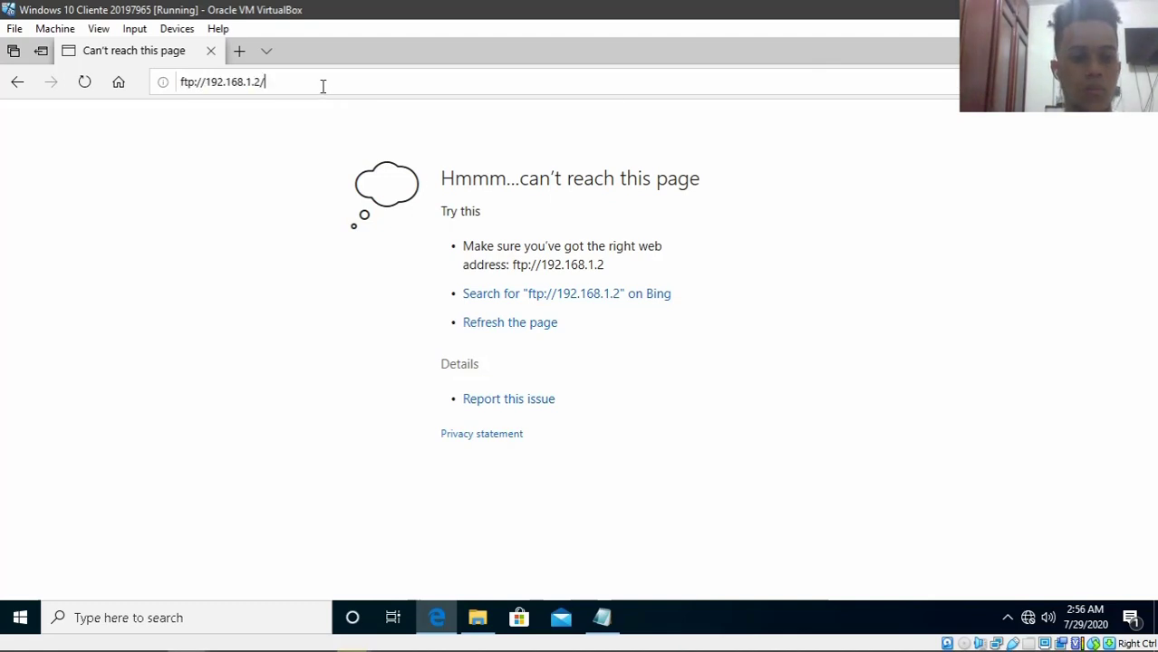
pyautogui.moveTo(297, 85); pyautogui.dragTo(188, 90)
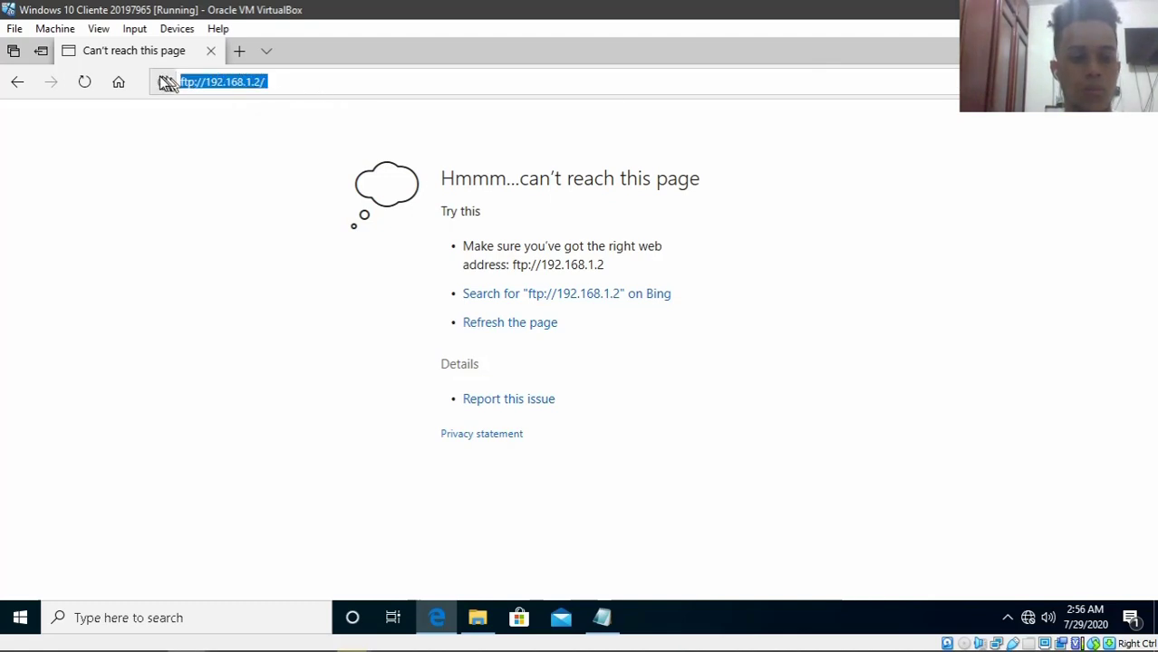
# - Search 'inter' from the Start menu and launch Internet Explorer 11
pyautogui.click(20, 618)
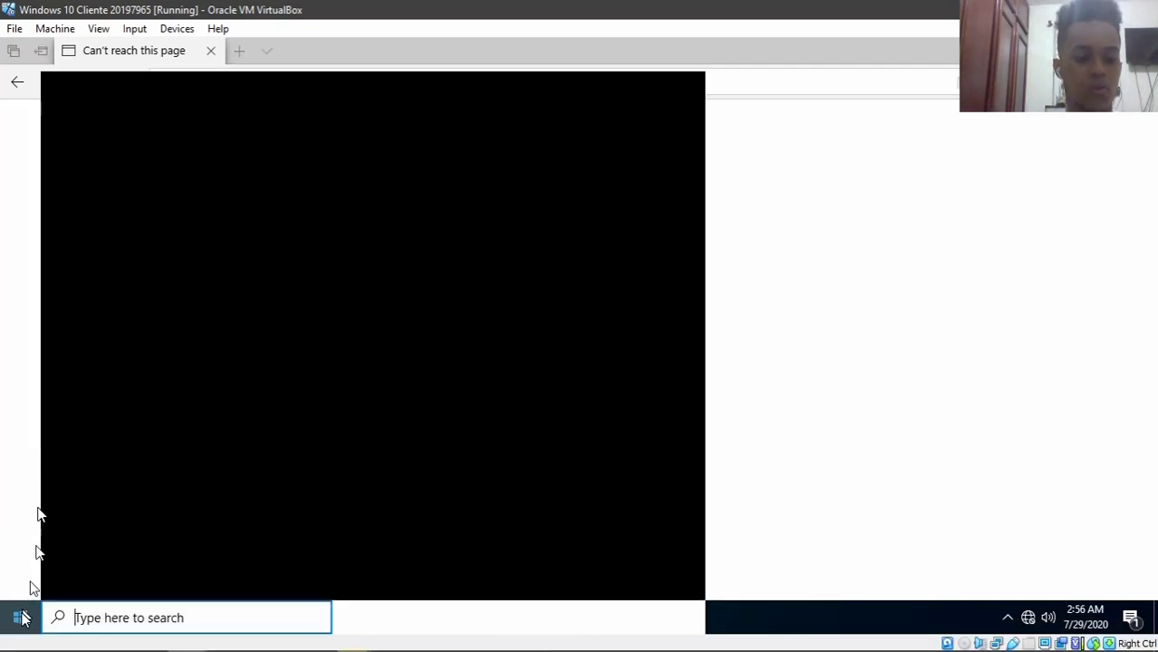
pyautogui.write('int')
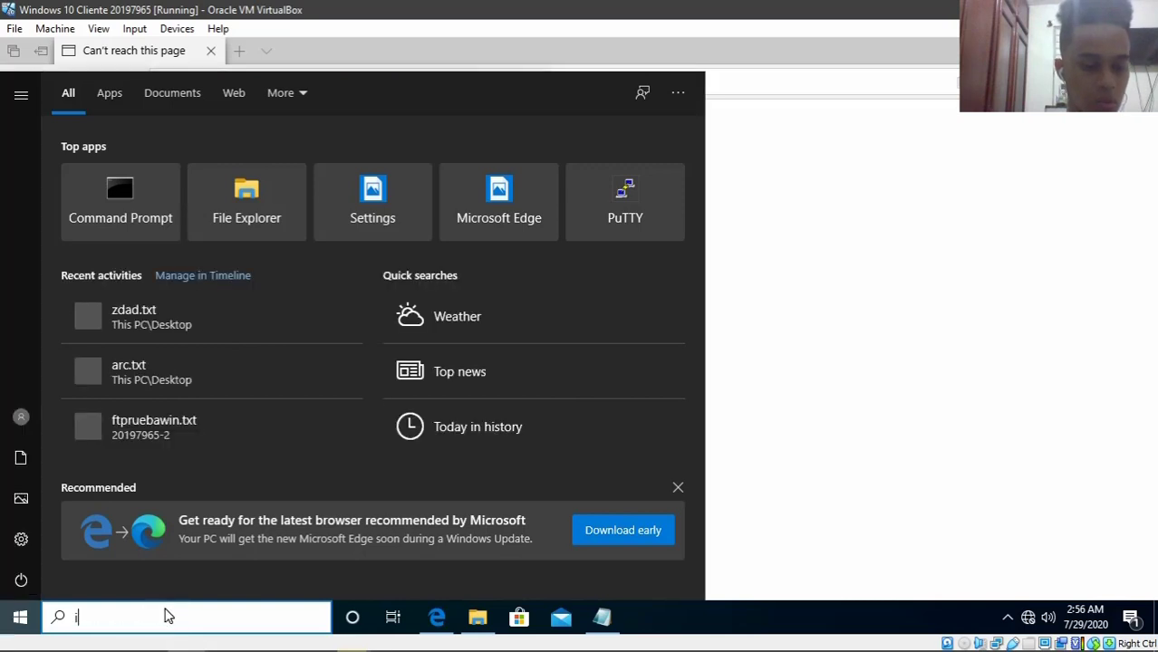
pyautogui.press('Escape')
pyautogui.press('Escape')
pyautogui.click(159, 616)
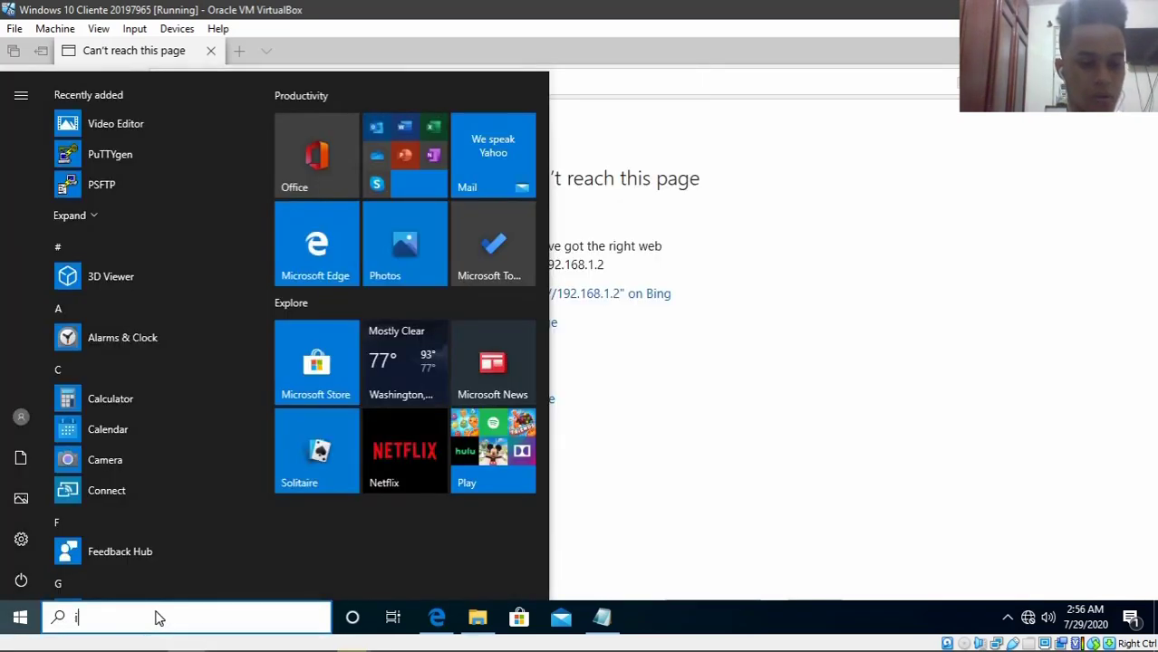
pyautogui.write('inter')
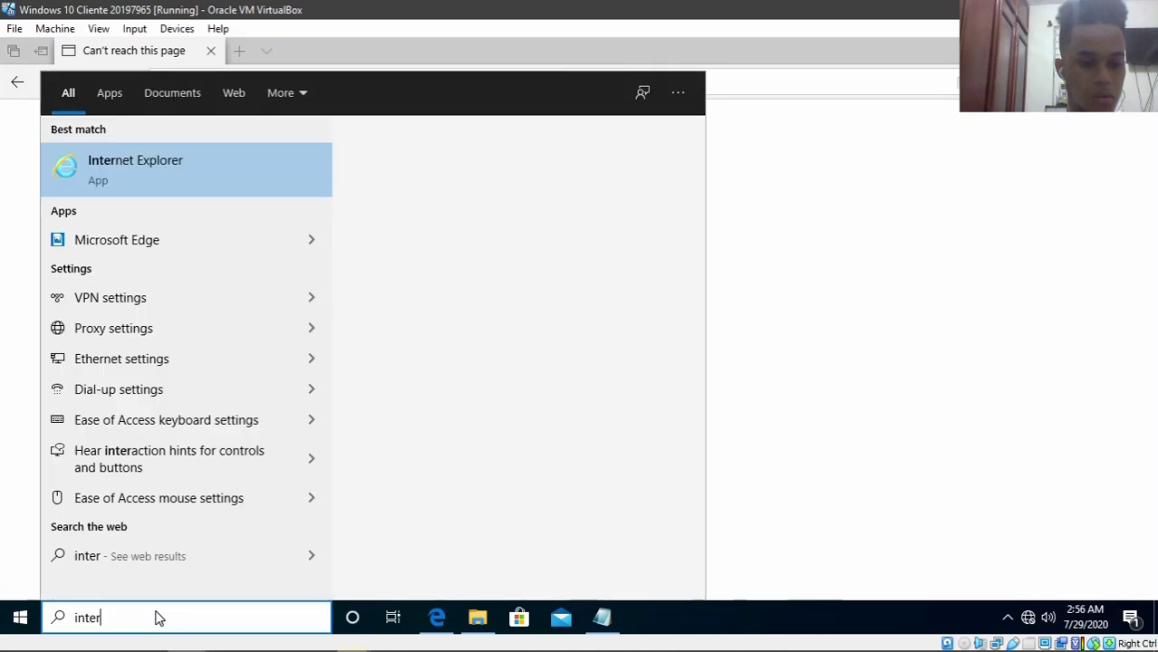
pyautogui.click(199, 178)
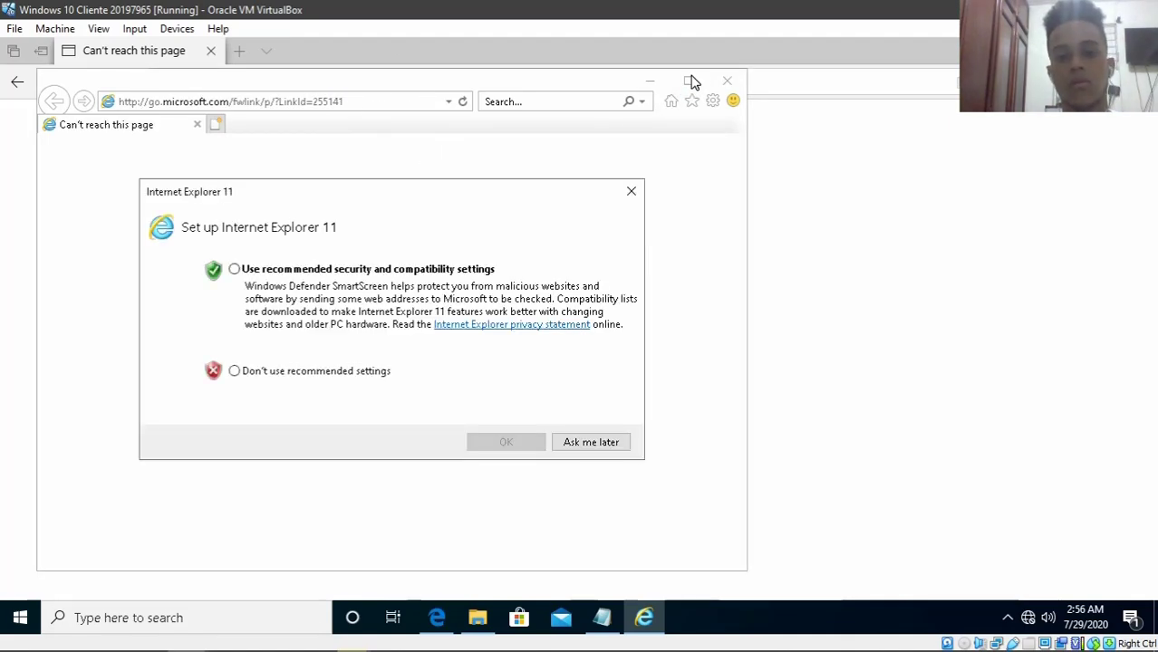
# - Dismiss the IE11 setup prompt, close the go.microsoft.com tab, maximize, and enter ftp://192.168.1.2/
pyautogui.click(628, 192)
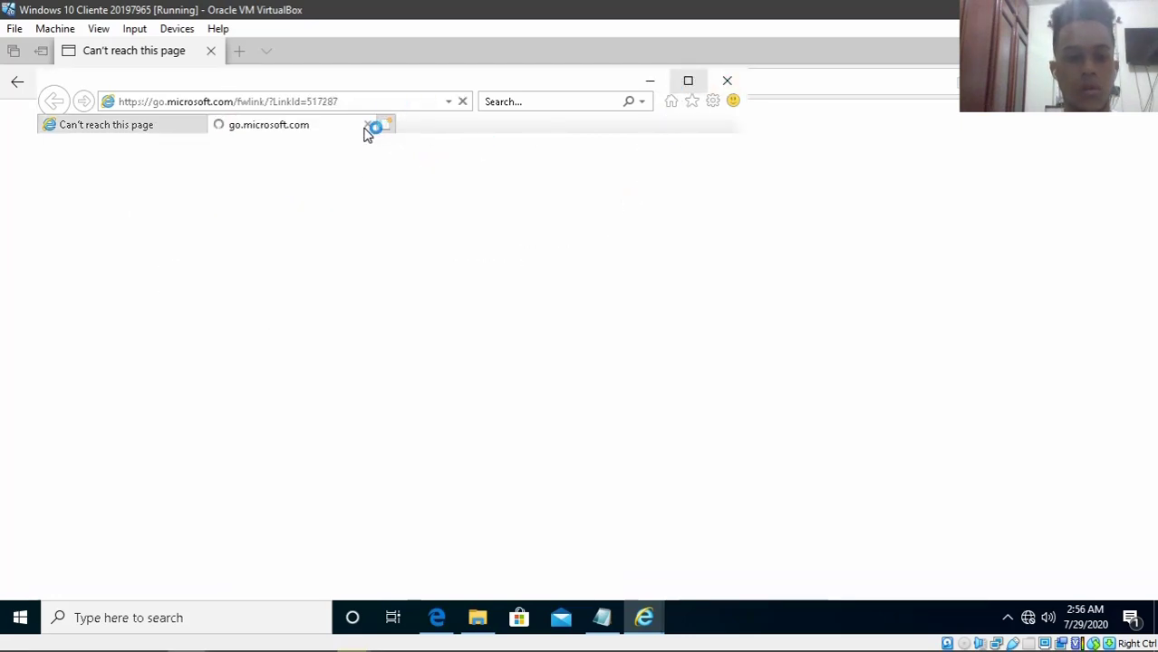
pyautogui.click(368, 124)
pyautogui.click(351, 105)
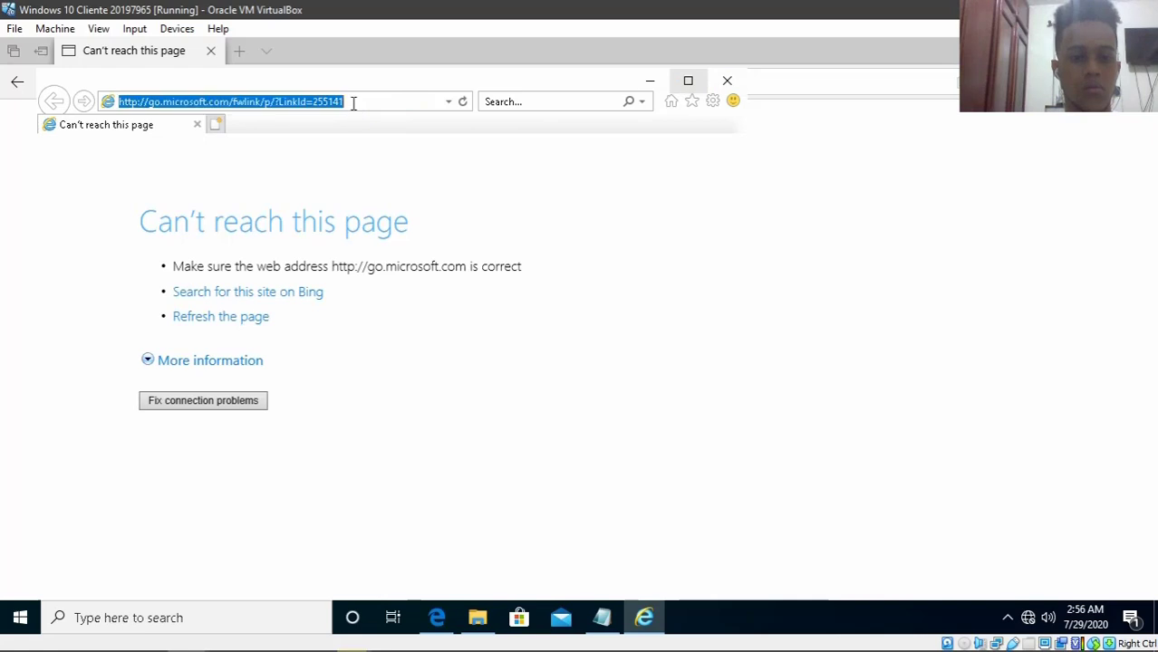
pyautogui.click(688, 81)
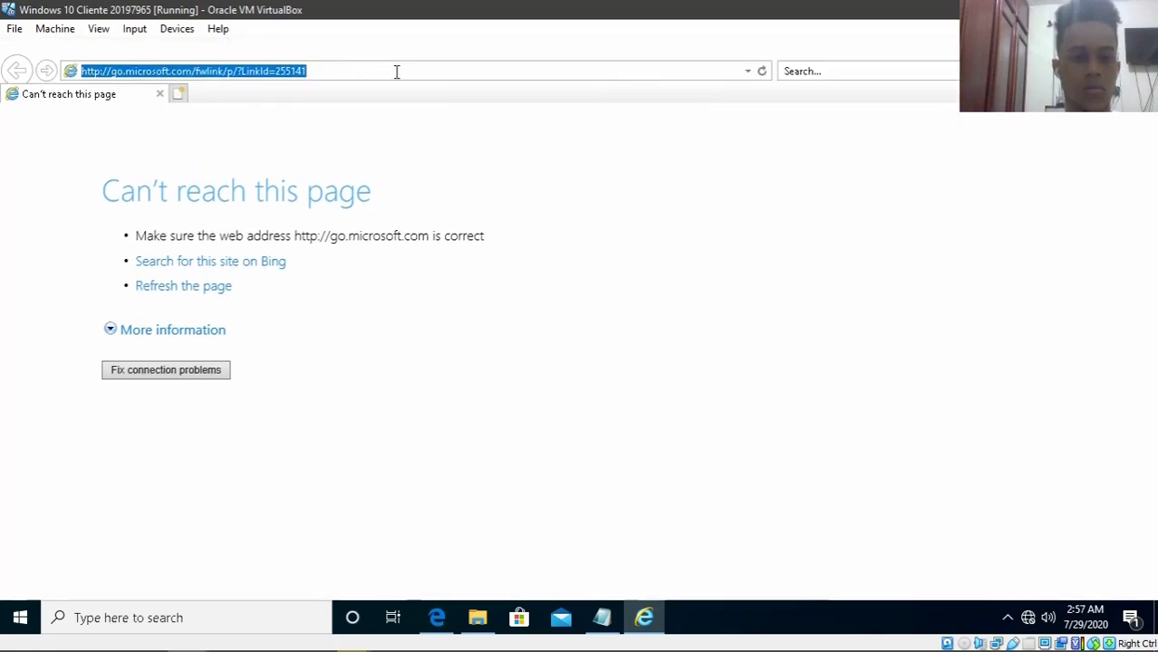
pyautogui.write('ftp:')
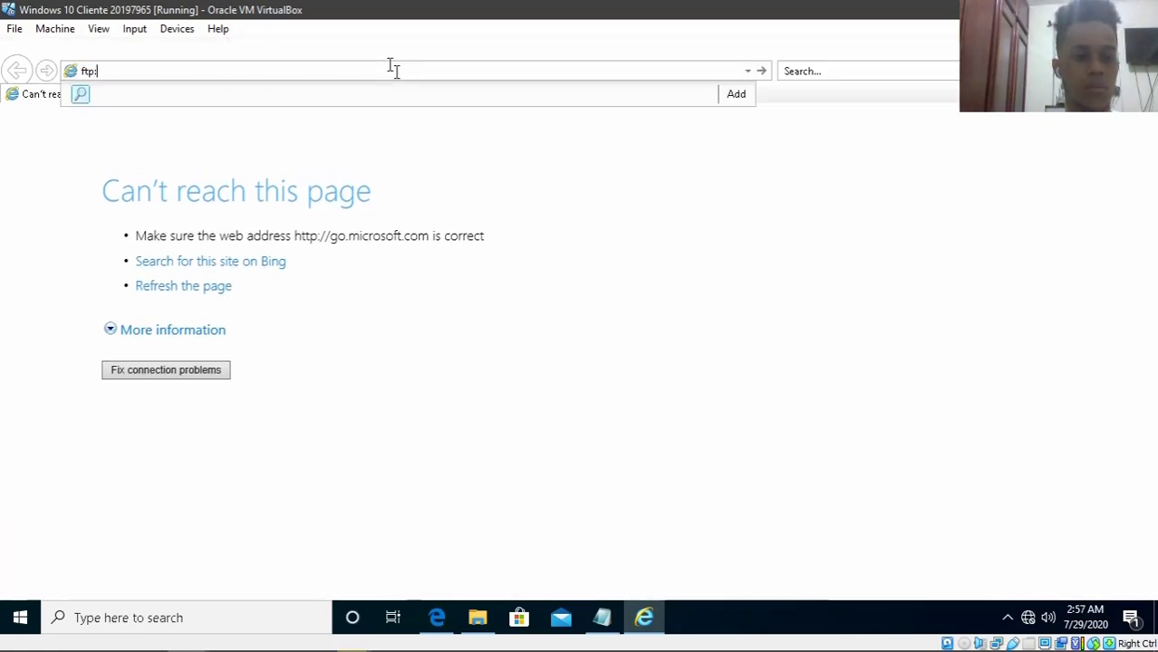
pyautogui.write('//192.16')
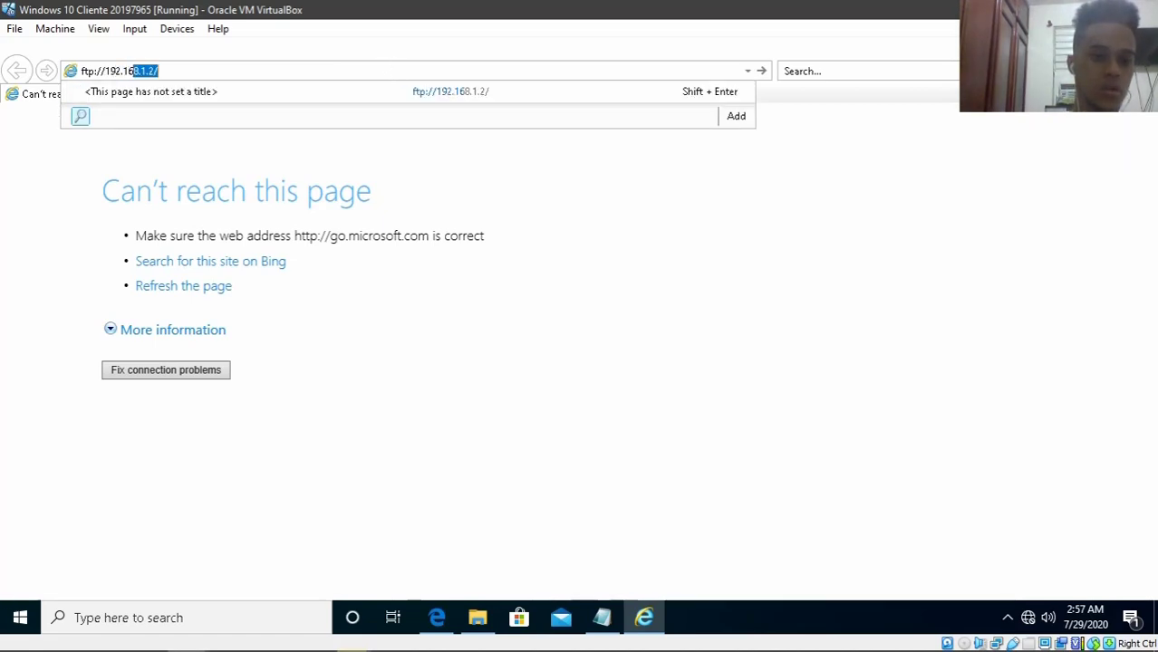
pyautogui.write('8.1.2/')
# - Log on to ftp://192.168.1.2/ with the FTP user name and password to list the FTP root
pyautogui.press('Return')
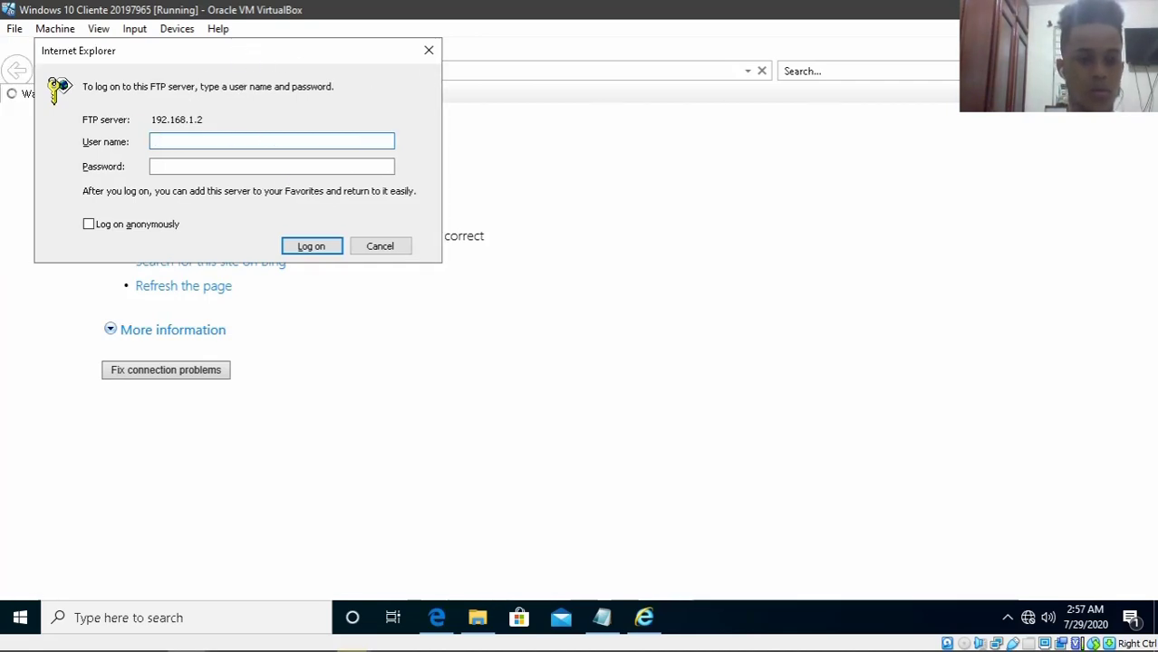
pyautogui.write('ftpuser')
pyautogui.press('Tab')
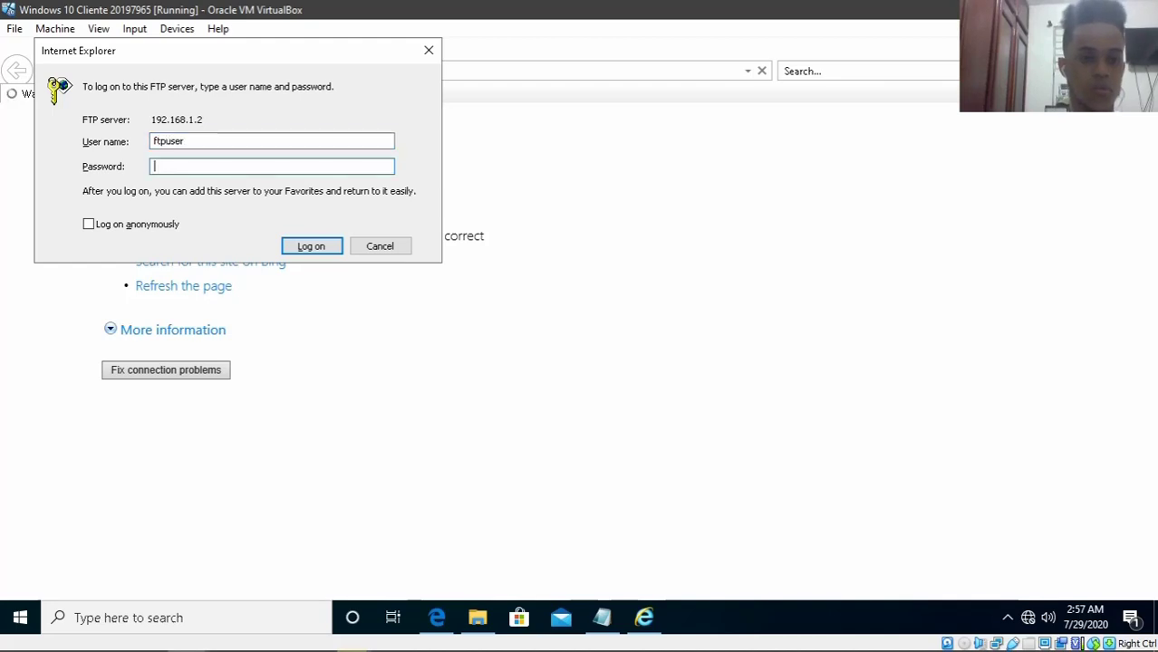
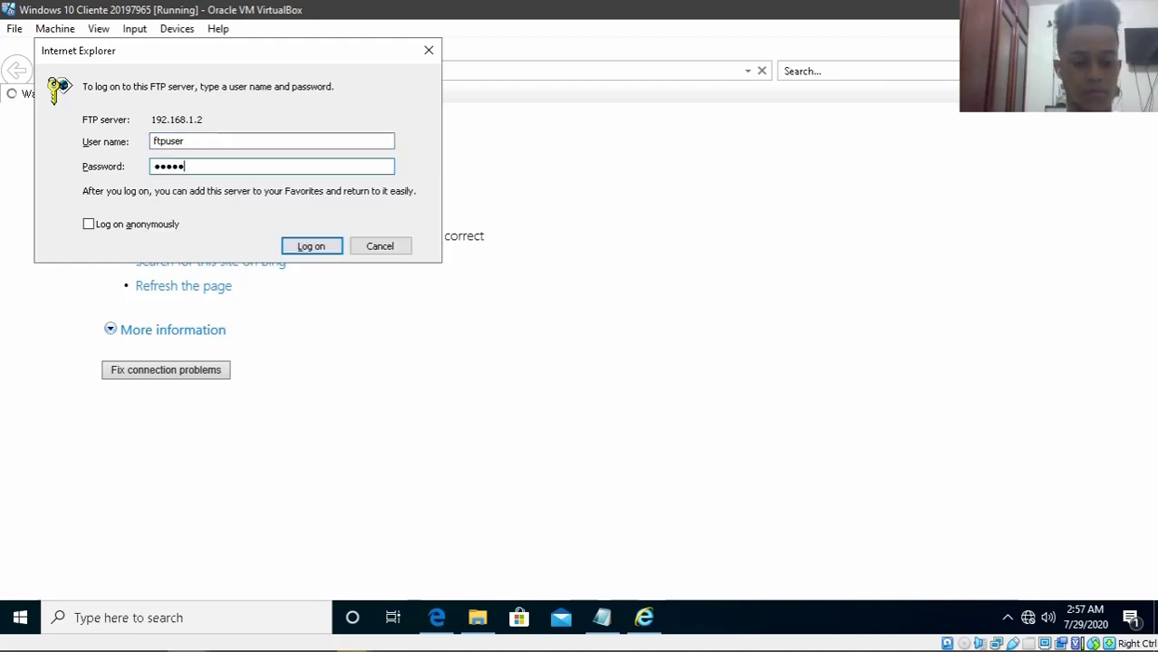
pyautogui.press('Return')
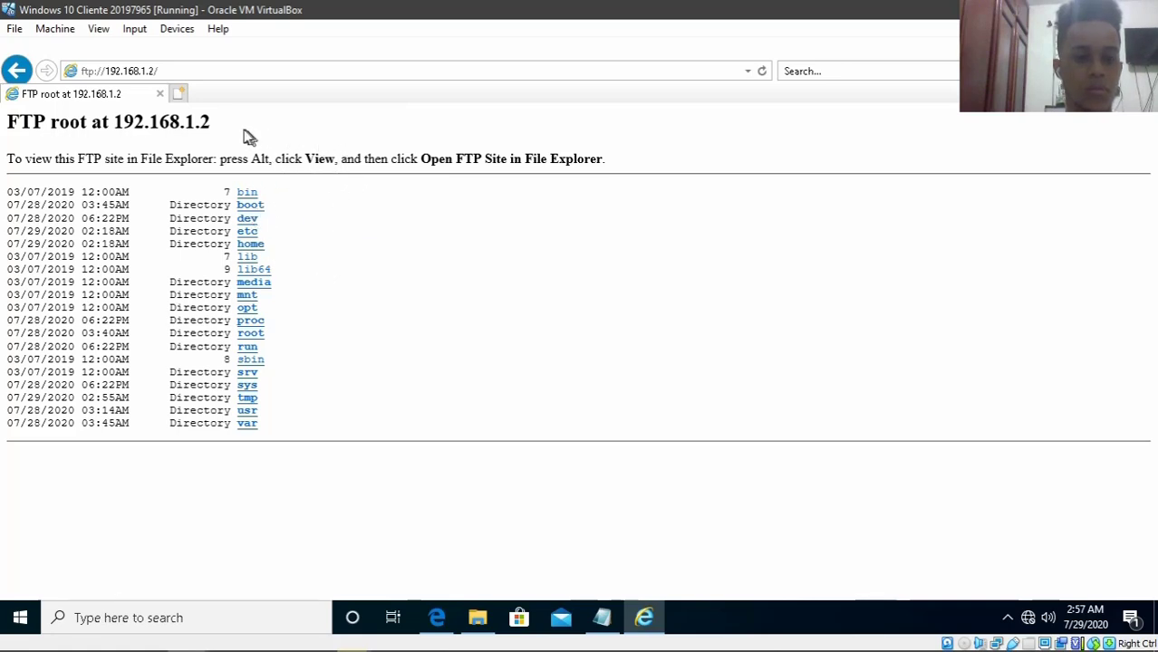
pyautogui.moveTo(9, 155); pyautogui.dragTo(6, 133)
# - Try opening the root and lib64 folders, returning to the FTP root listing after each
pyautogui.click(182, 163)
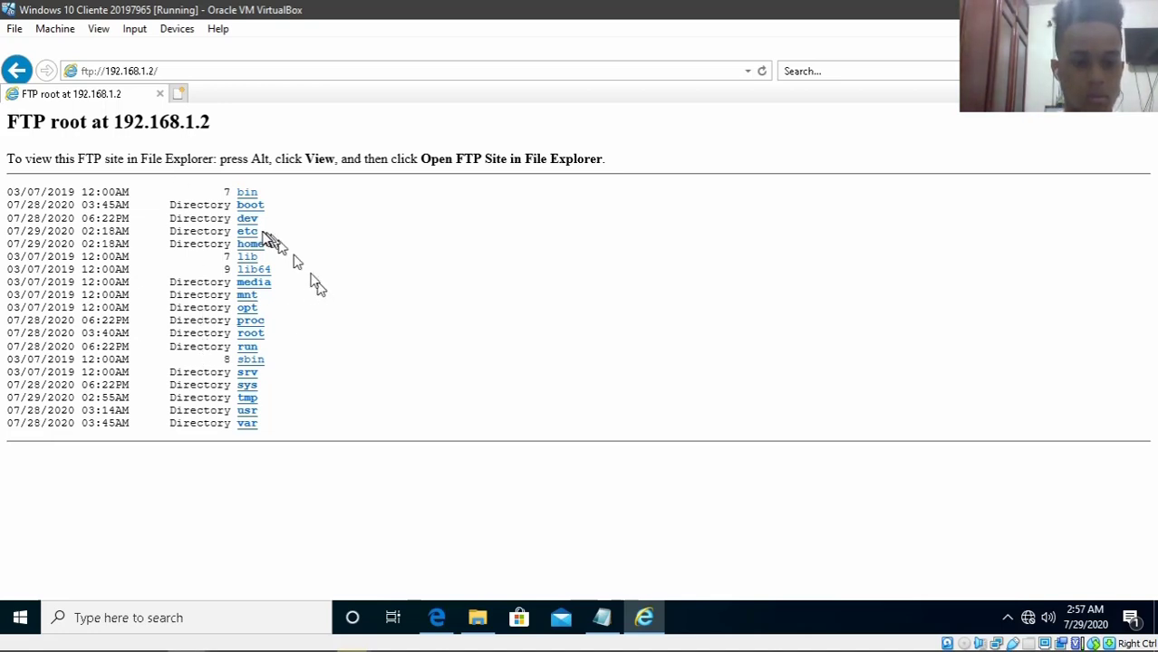
pyautogui.click(258, 333)
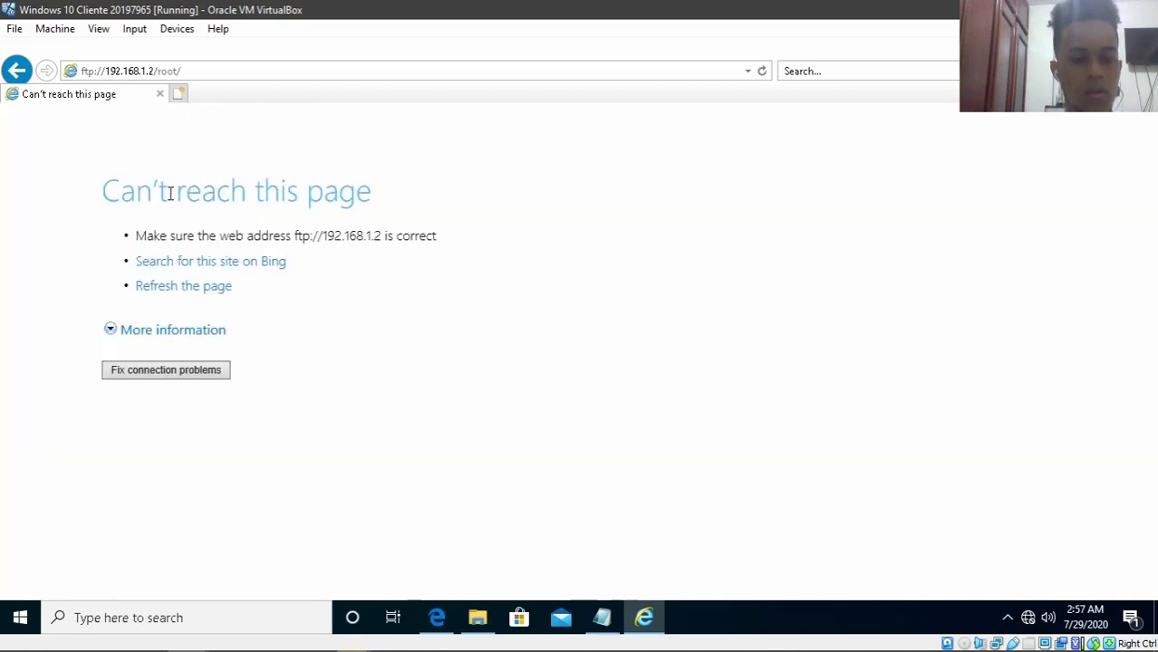
pyautogui.click(16, 71)
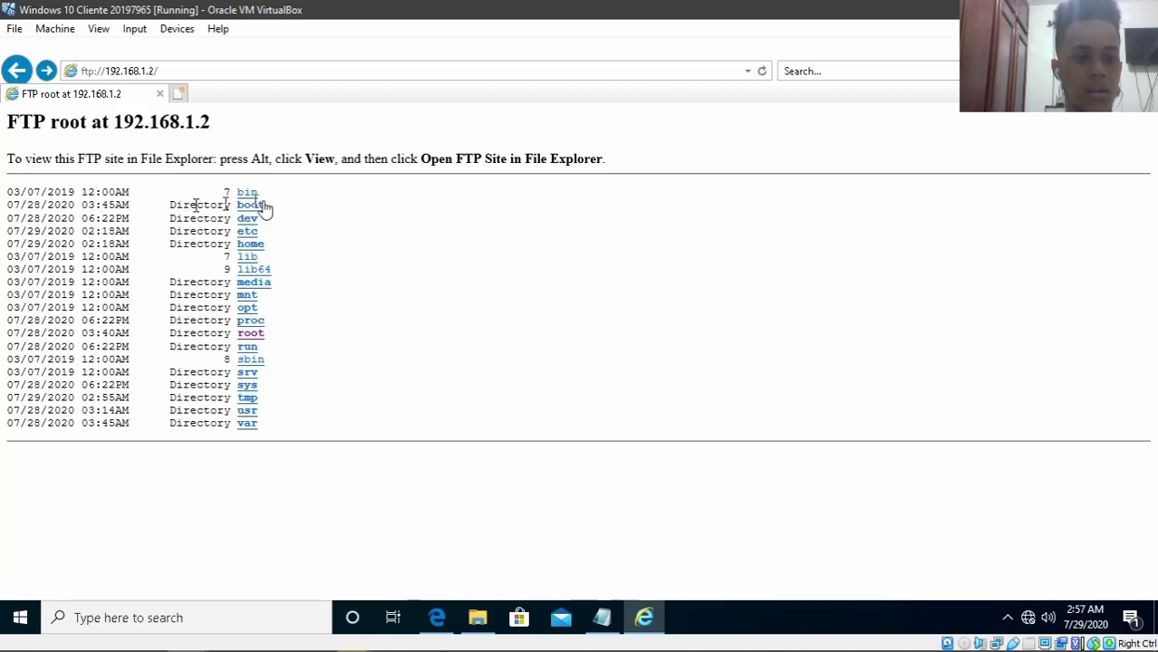
pyautogui.click(259, 271)
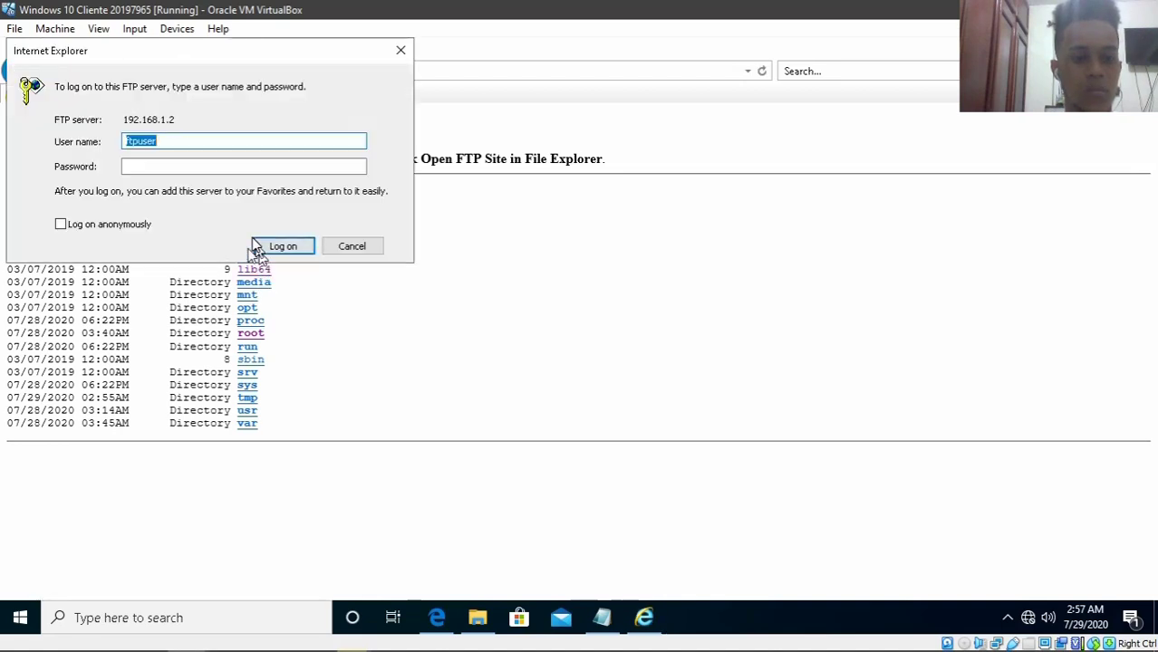
pyautogui.click(401, 50)
pyautogui.hotkey('alt', 'Left')
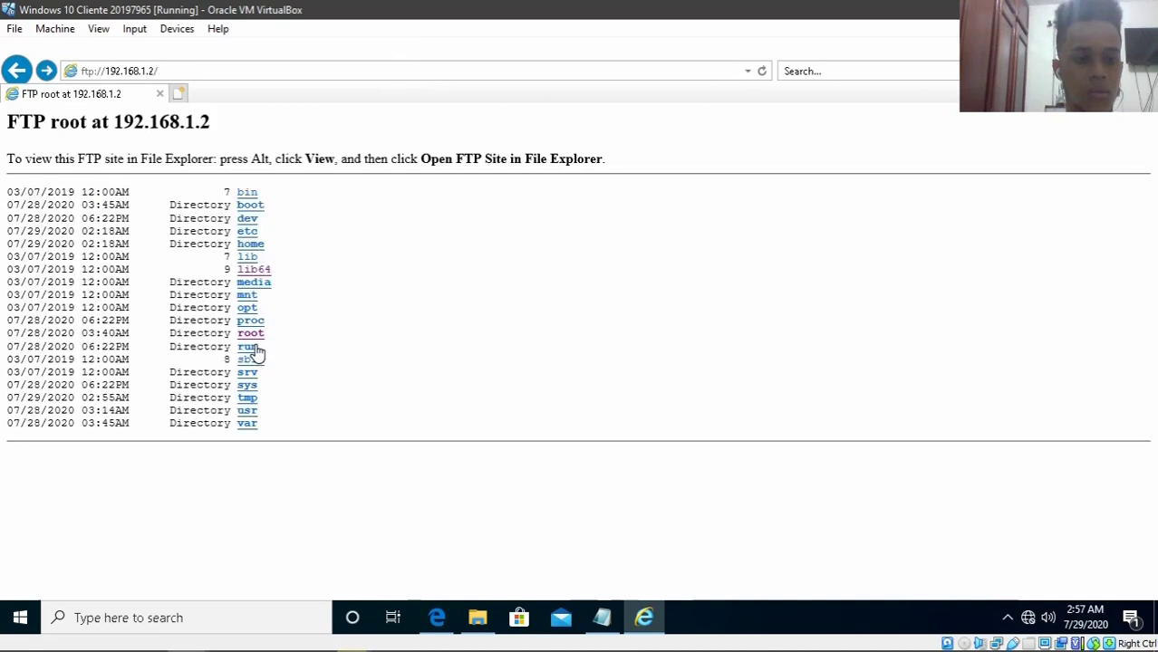
# - Open the var folder, log on again, dismiss the repeated prompt, and select the address
pyautogui.click(250, 424)
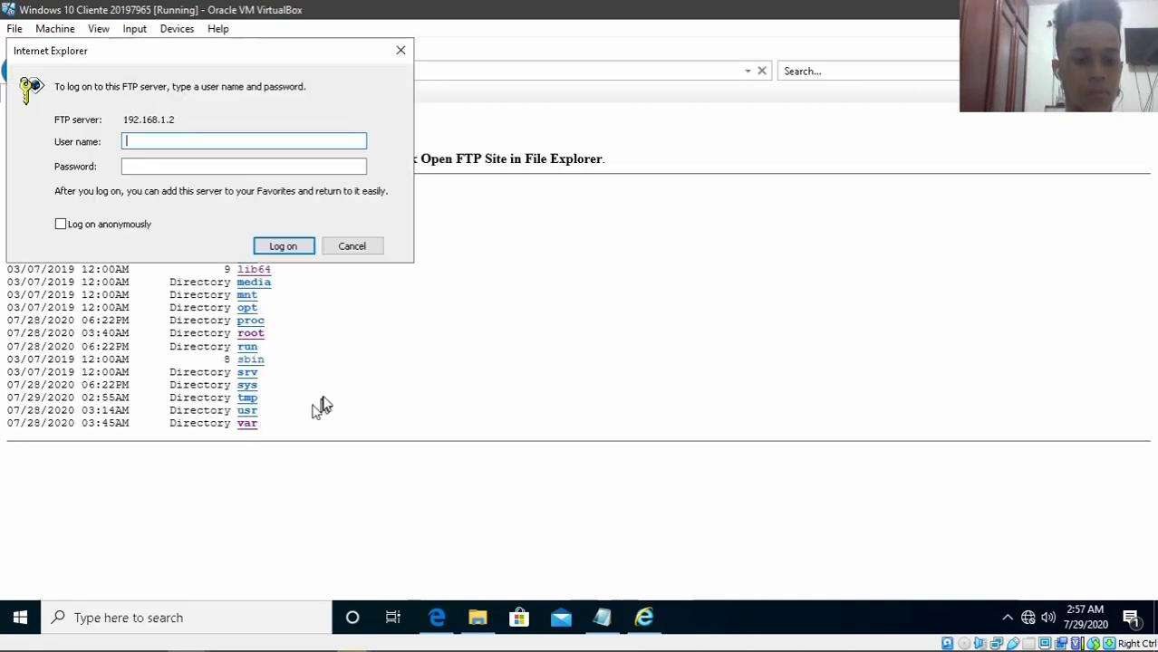
pyautogui.write('ftp')
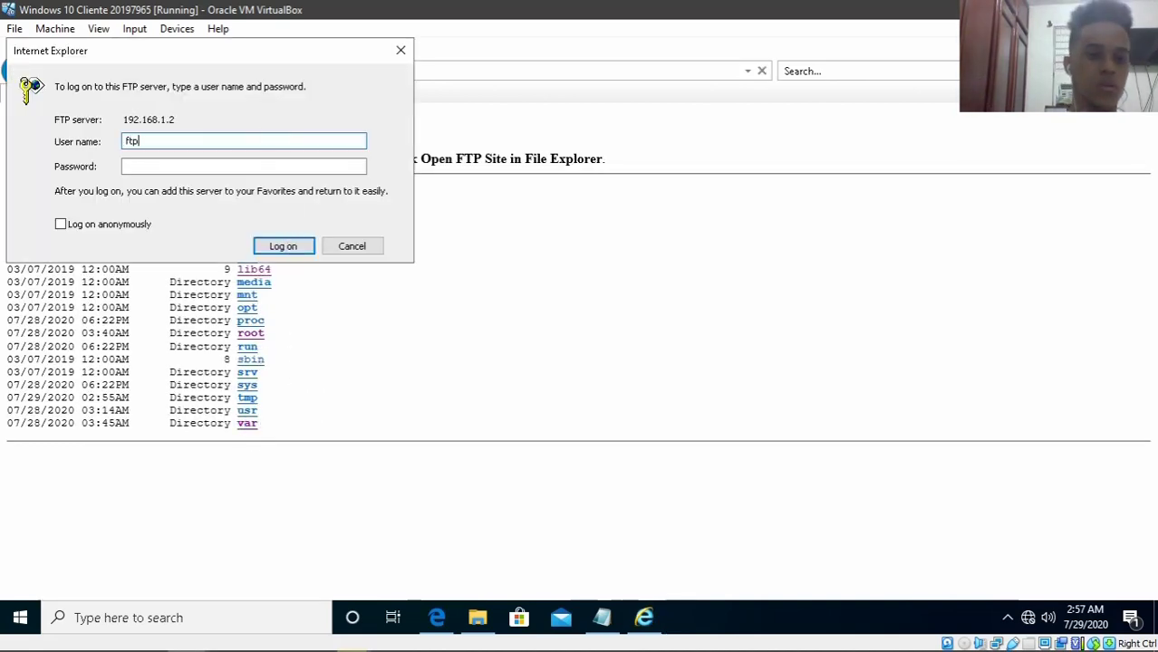
pyautogui.write('user')
pyautogui.press('Tab')
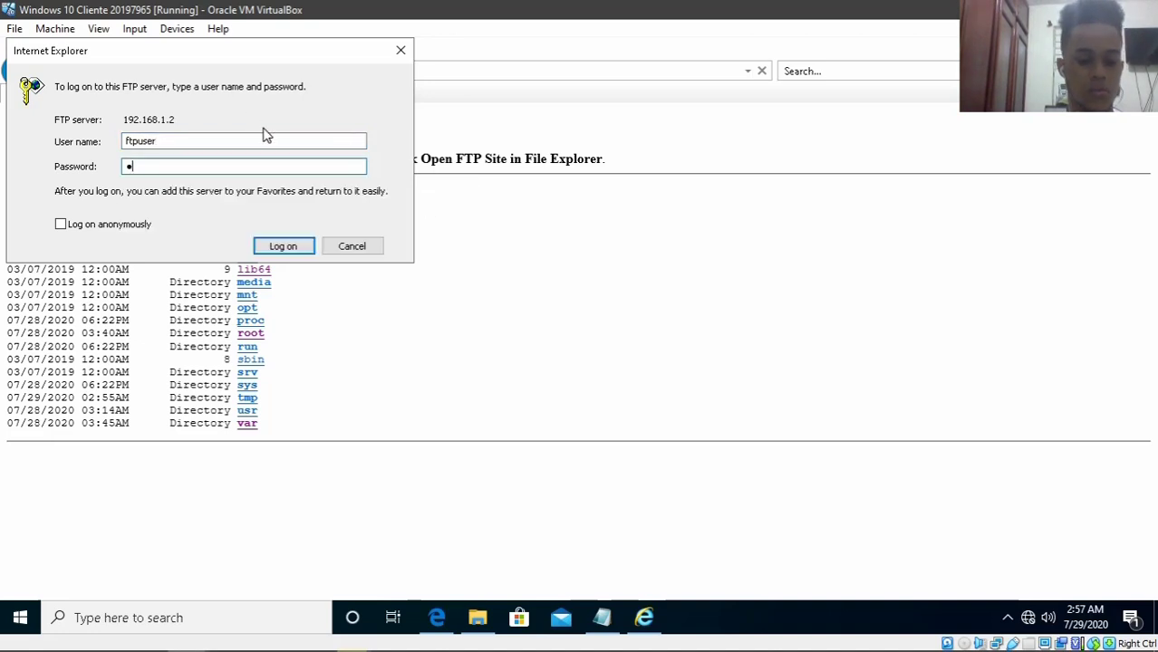
pyautogui.press('Return')
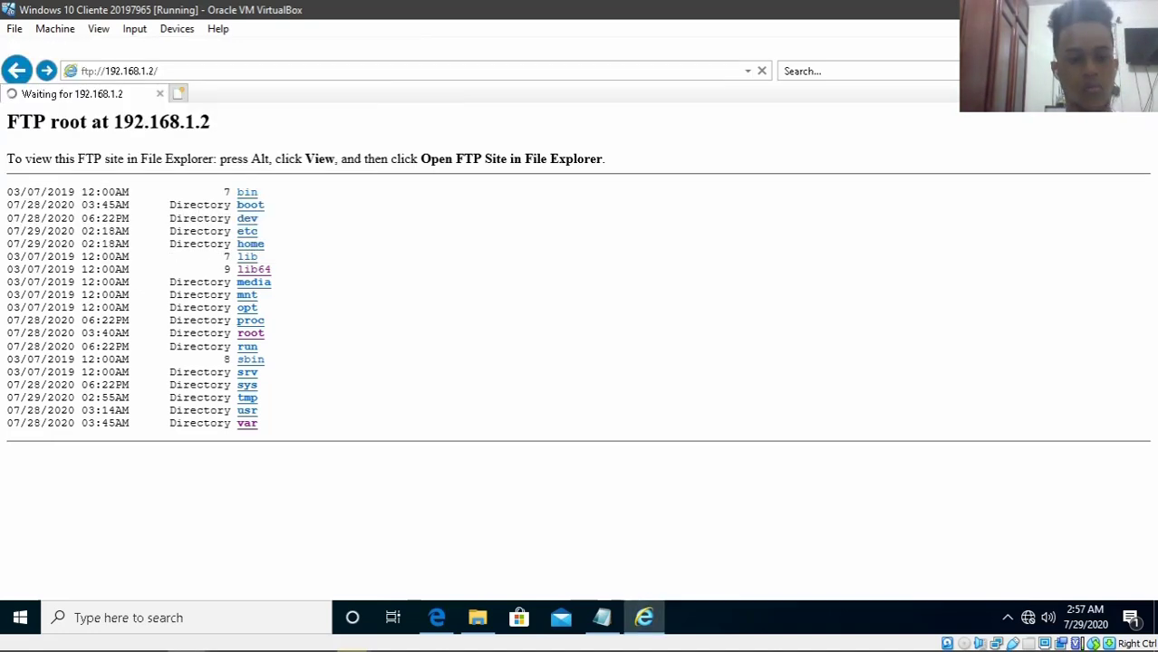
pyautogui.click(402, 52)
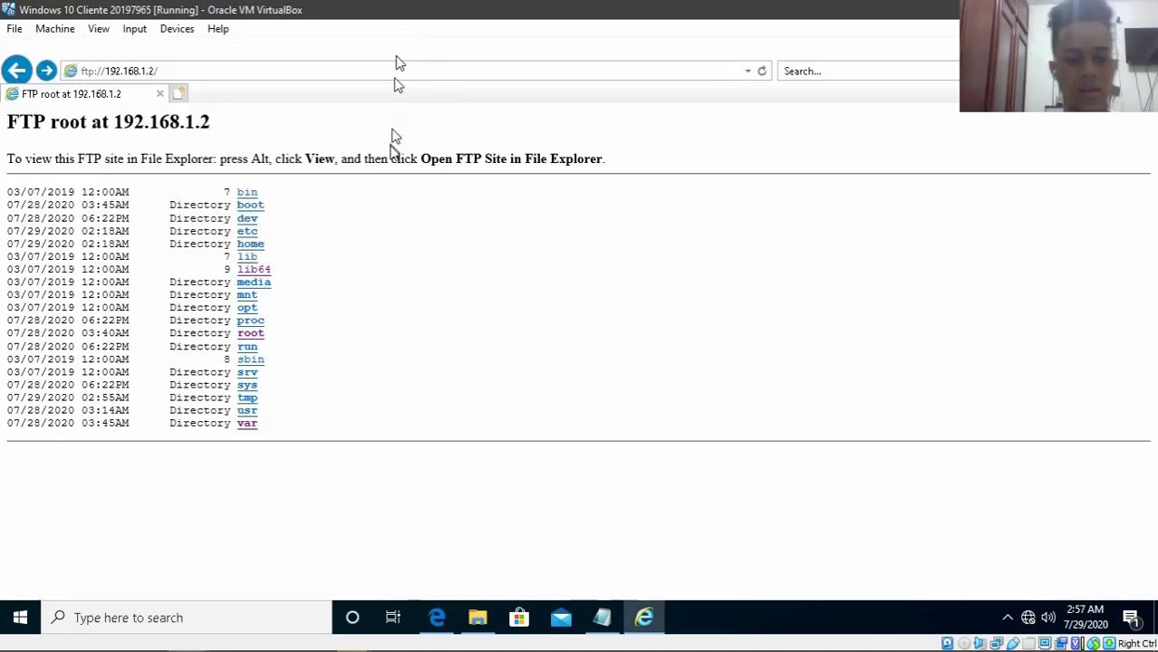
pyautogui.click(313, 66)
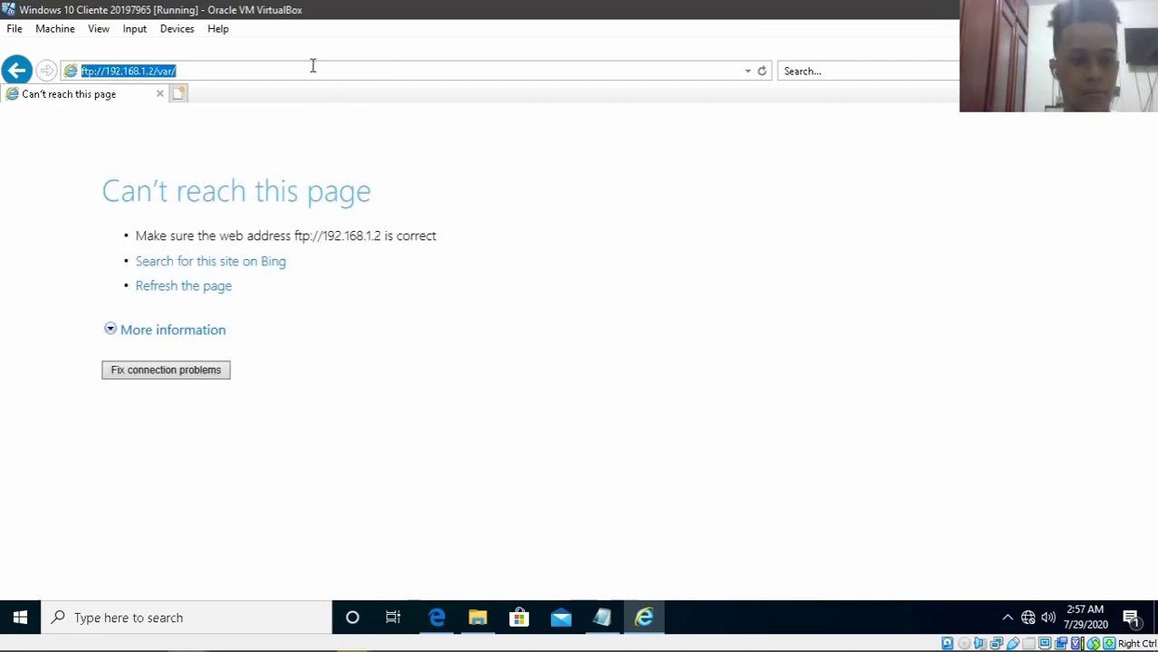
# - Request ftp://192.168.1.2/var/ftp/pub, submit the FTP credentials, and dismiss the refused log-on prompt
pyautogui.click(312, 66)
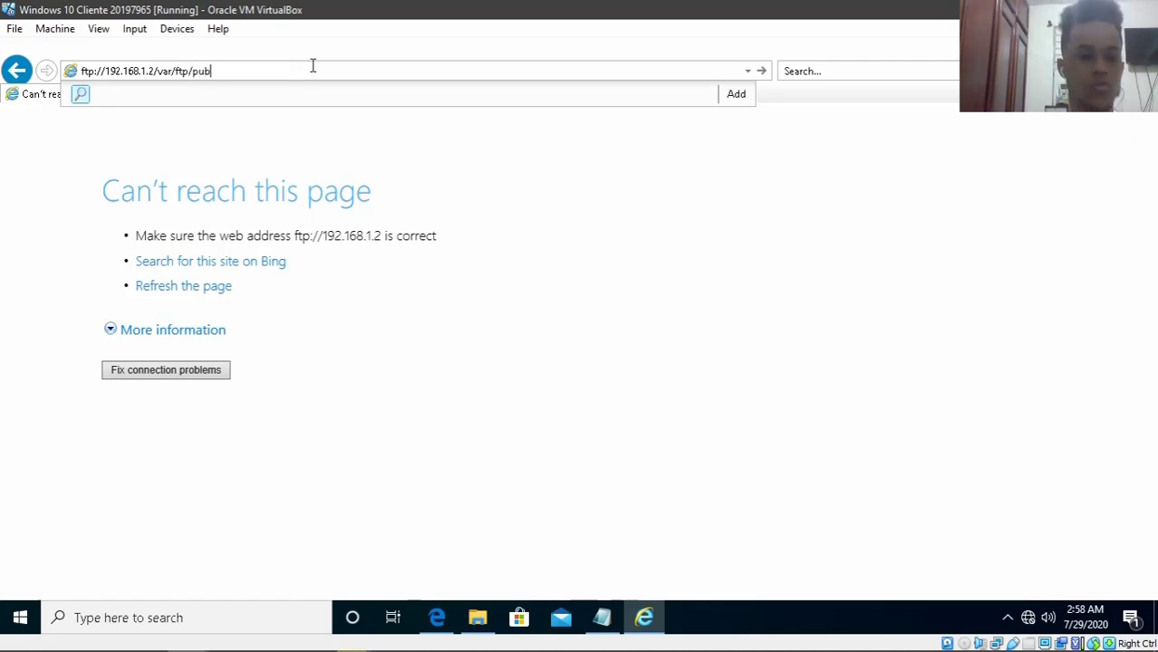
pyautogui.press('Return')
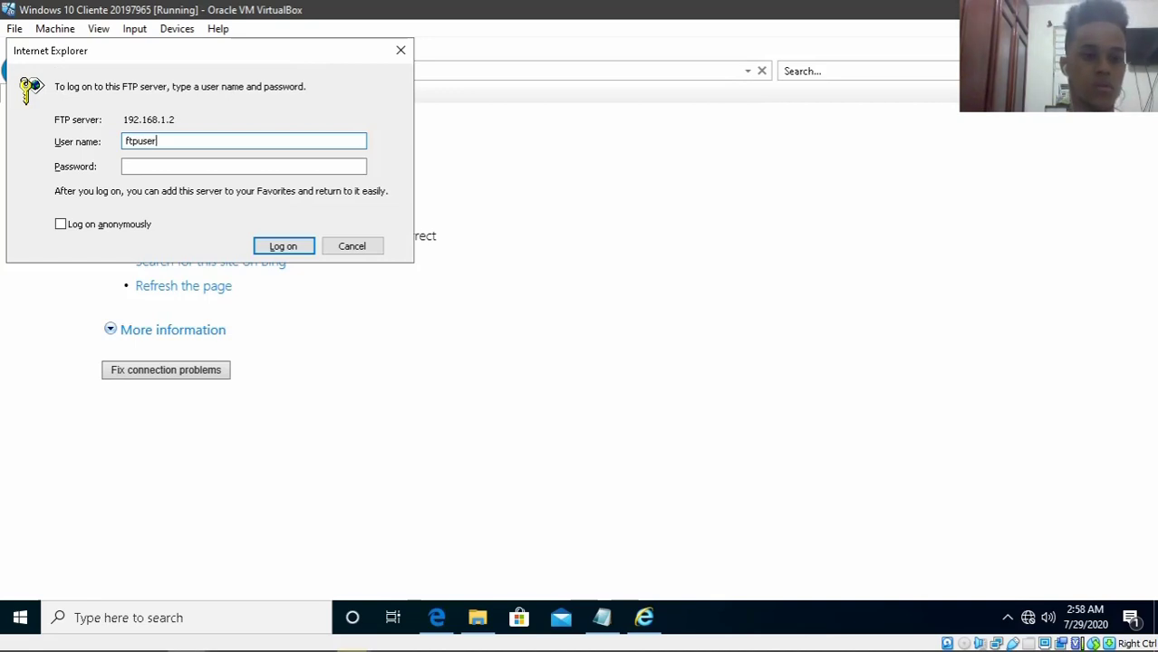
pyautogui.press('Tab')
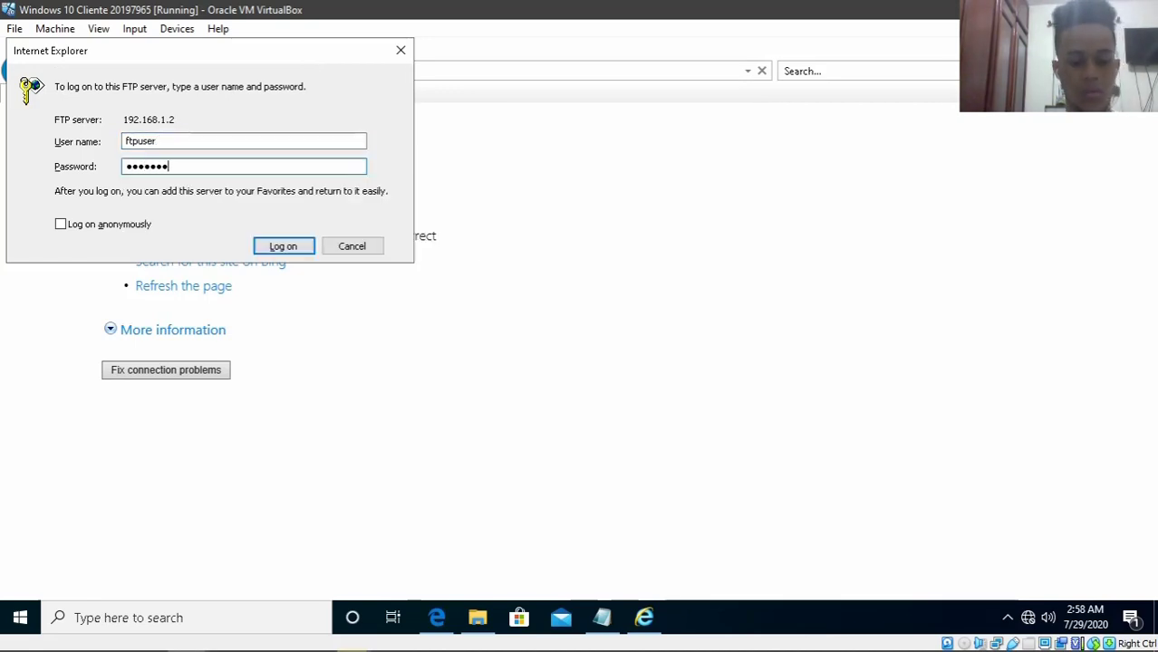
pyautogui.press('Return')
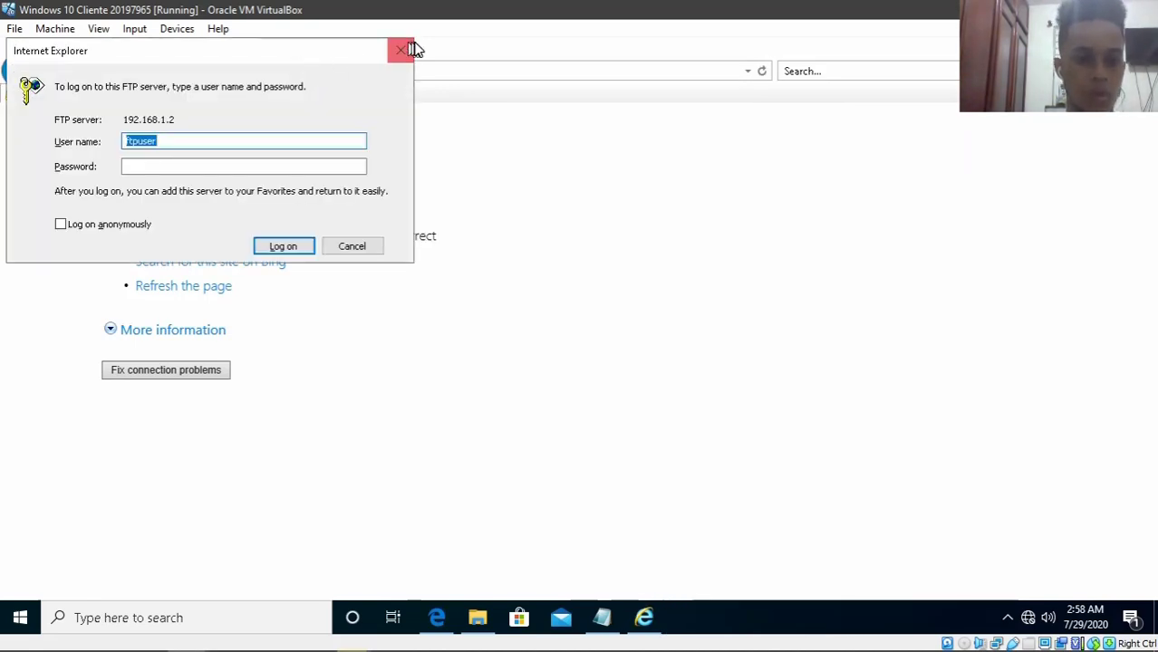
pyautogui.click(405, 49)
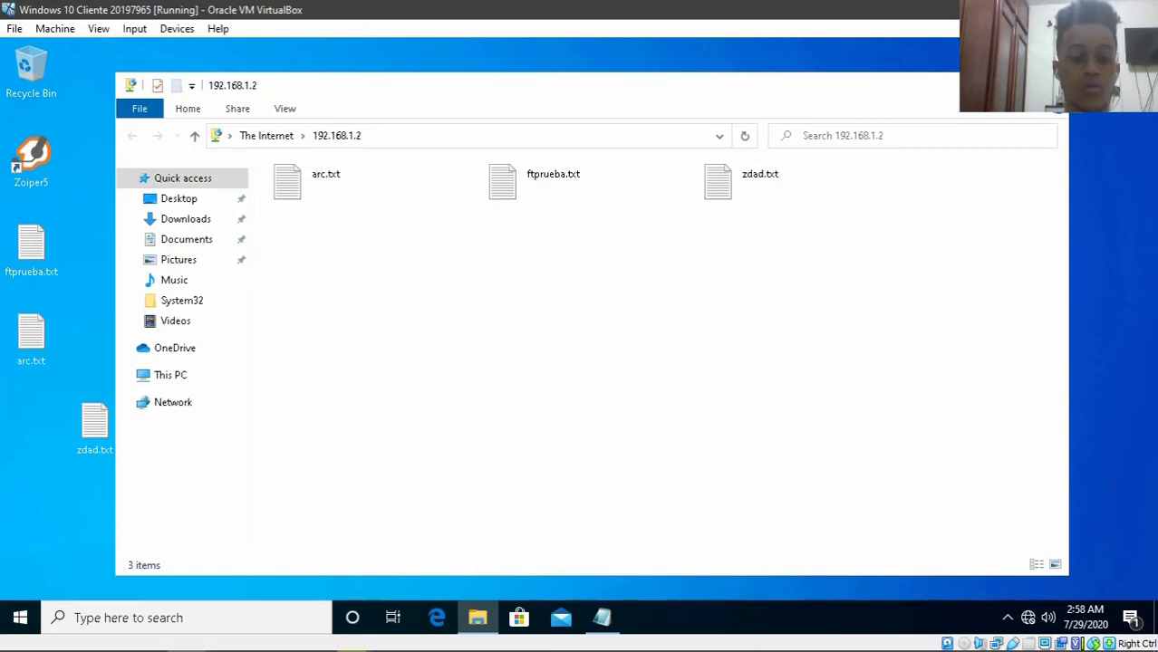
# - Close the File Explorer window showing the 192.168.1.2 FTP folder
pyautogui.hotkey('alt', 'F4')
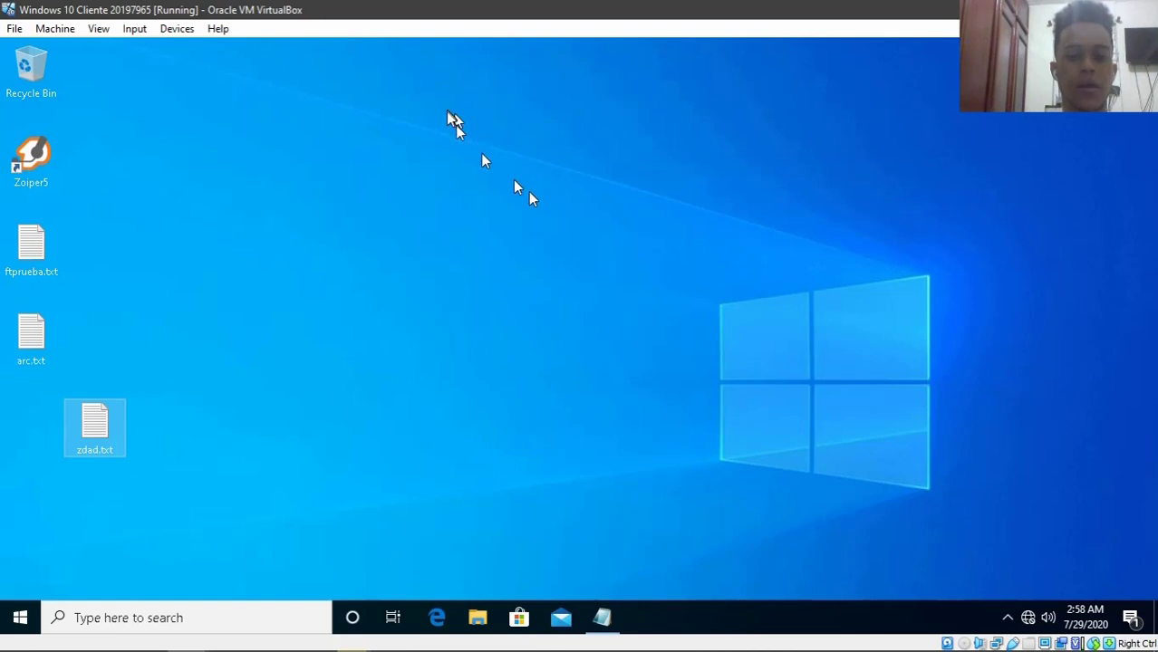
# - Switch the Windows 10 client VM's Adapter 1 from Internal Network to NAT and save
pyautogui.click(516, 186)
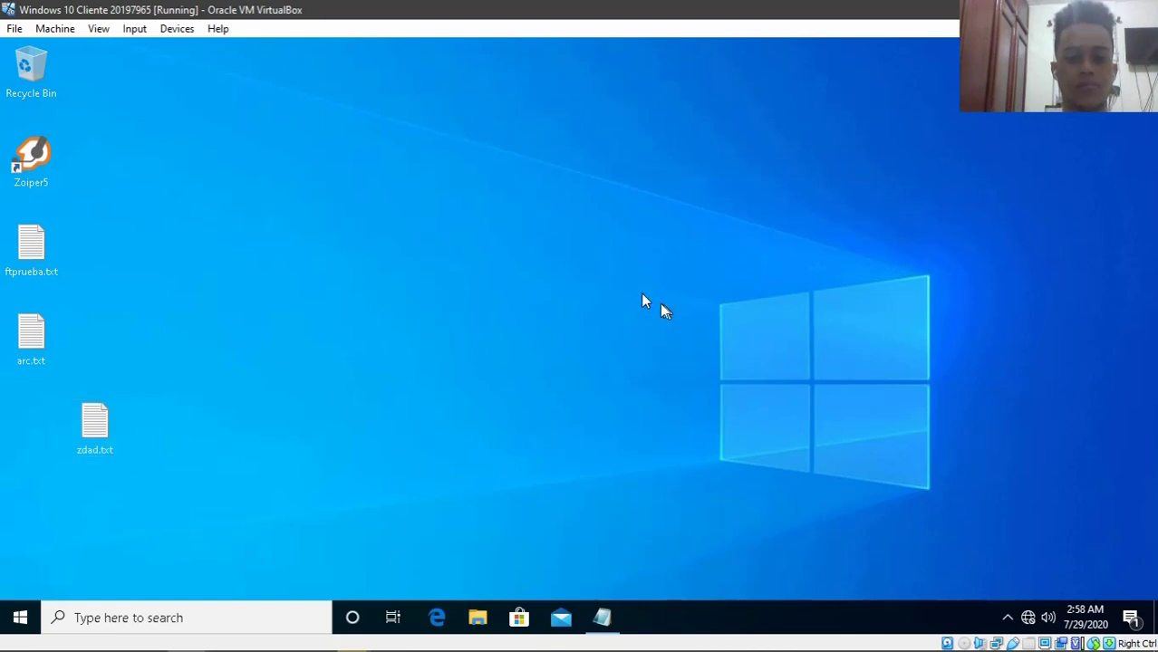
pyautogui.click(181, 30)
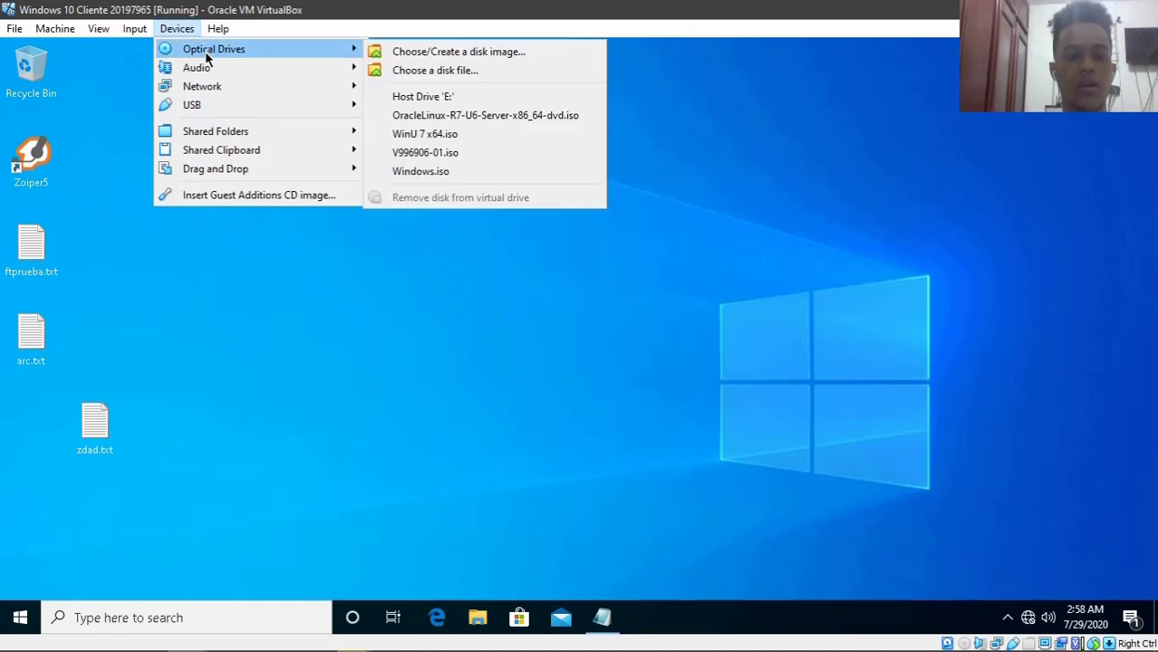
pyautogui.moveTo(208, 86)
pyautogui.click(461, 90)
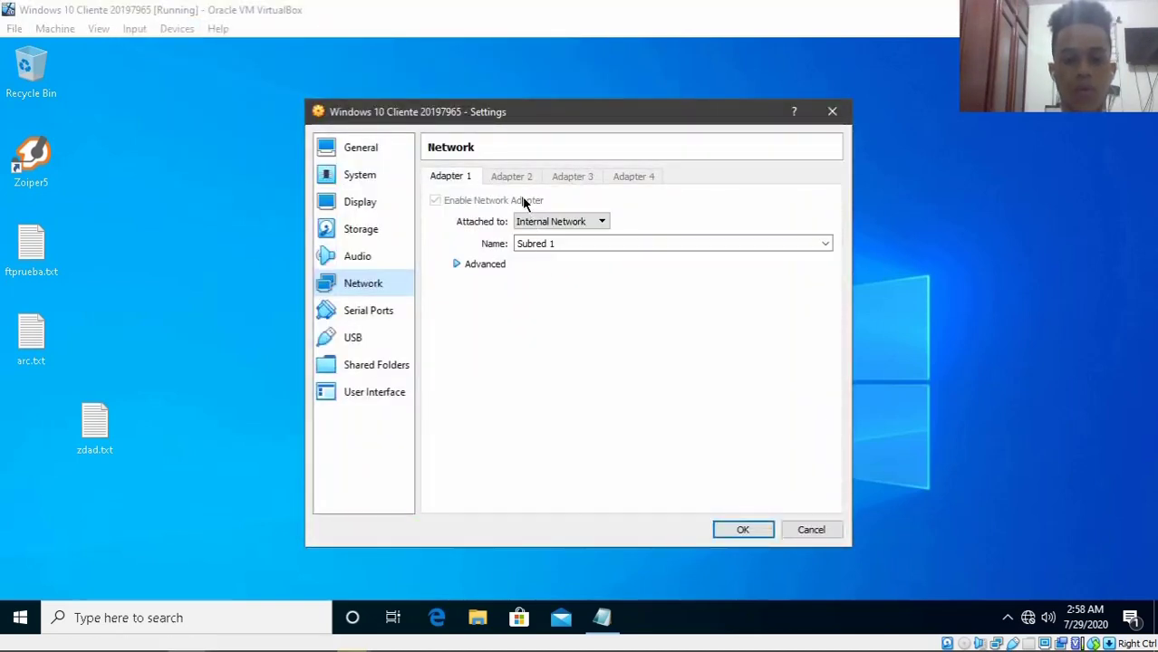
pyautogui.click(538, 222)
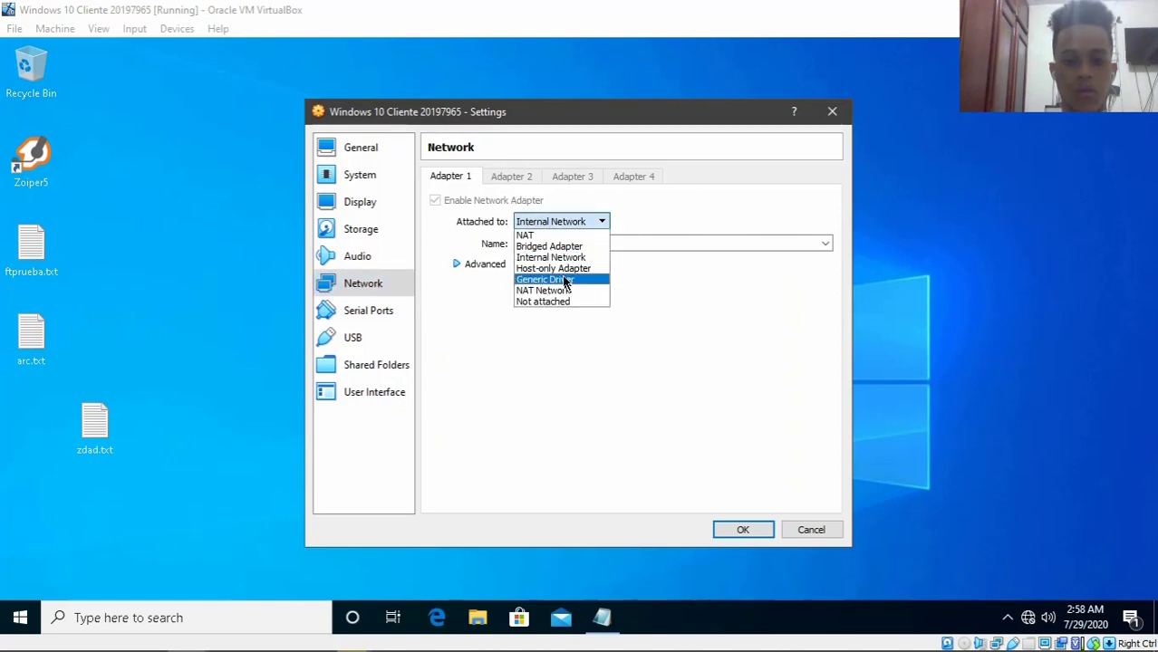
pyautogui.click(543, 235)
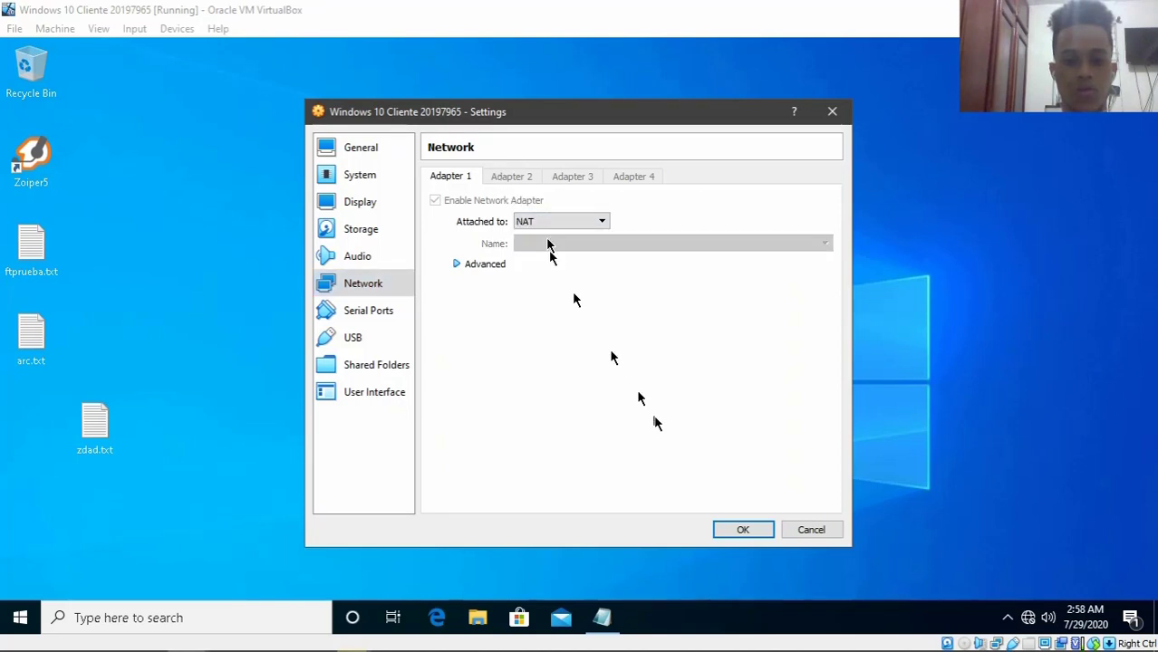
pyautogui.click(741, 532)
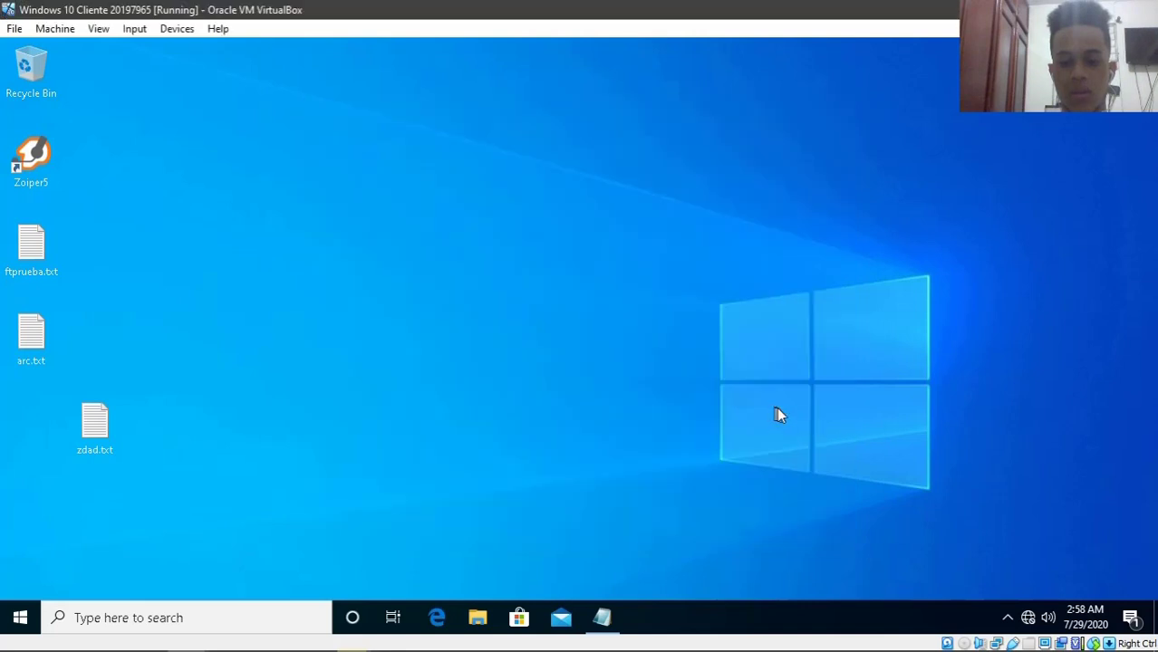
# - Open Network Connections by running ncpa.cpl from the Run prompt
pyautogui.press('super+r')
pyautogui.write('n')
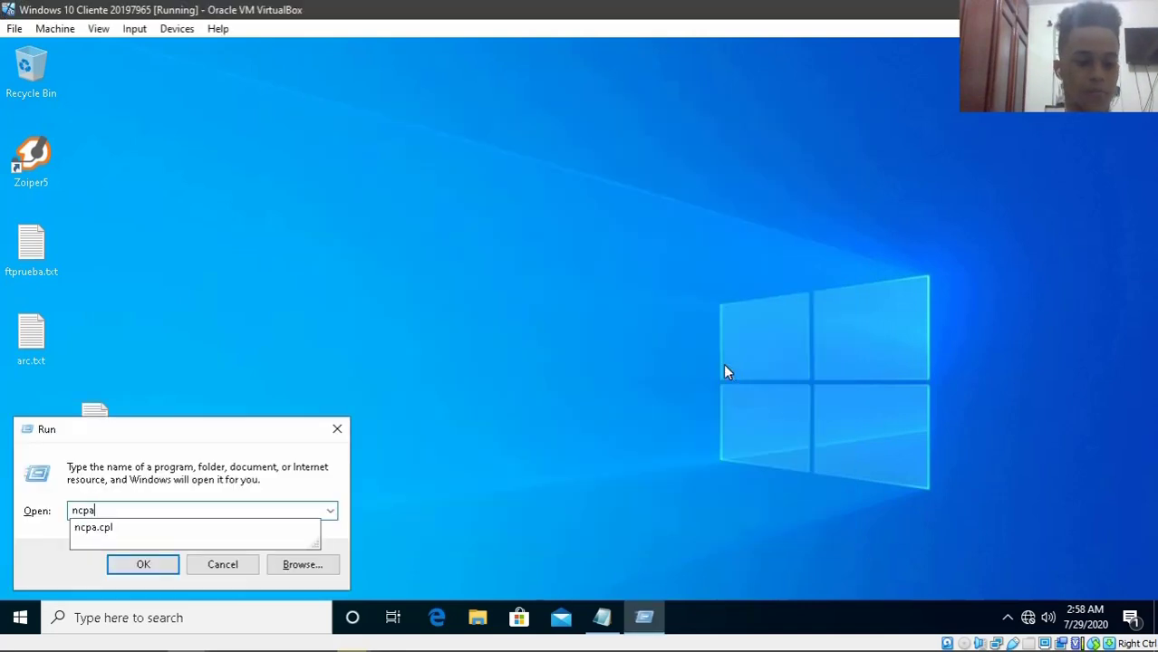
pyautogui.write('cpa')
pyautogui.press('Down')
pyautogui.press('Return')
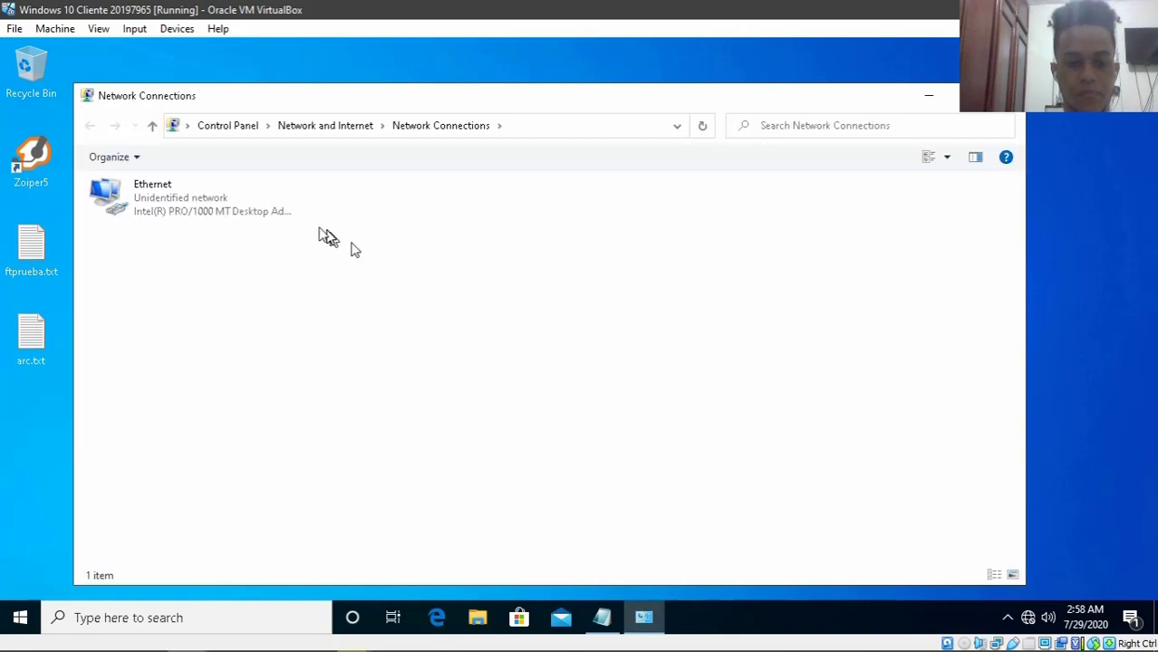
# - Set Ethernet's IPv4 to obtain the IP address and DNS servers automatically
pyautogui.click(222, 207)
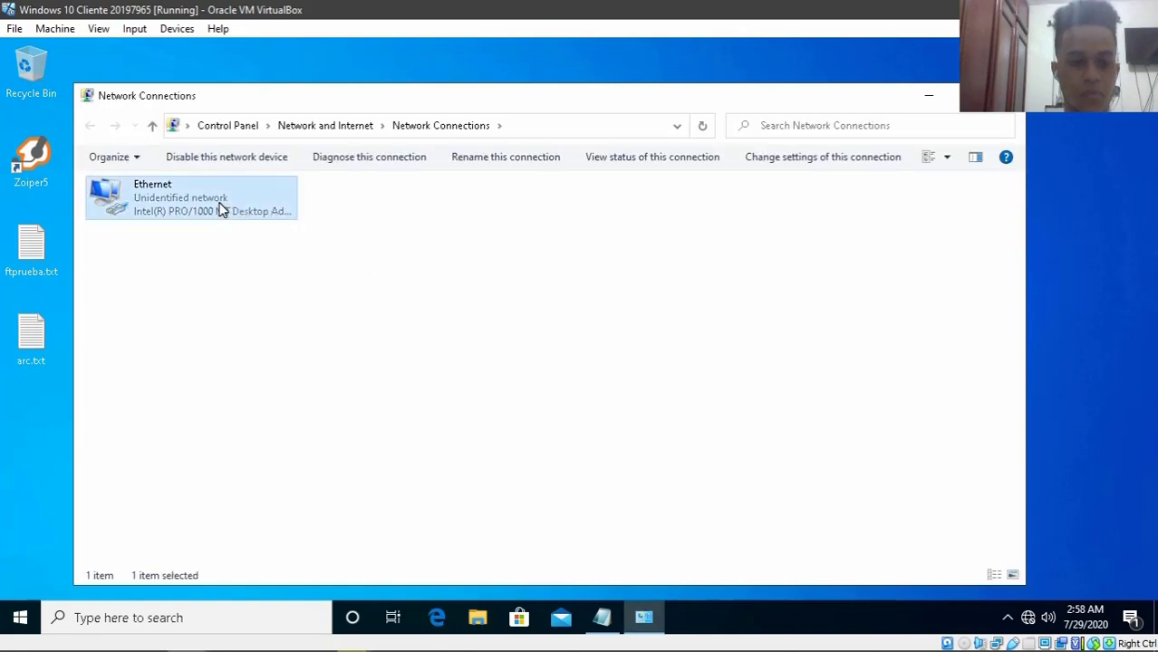
pyautogui.rightClick(222, 205)
pyautogui.click(274, 375)
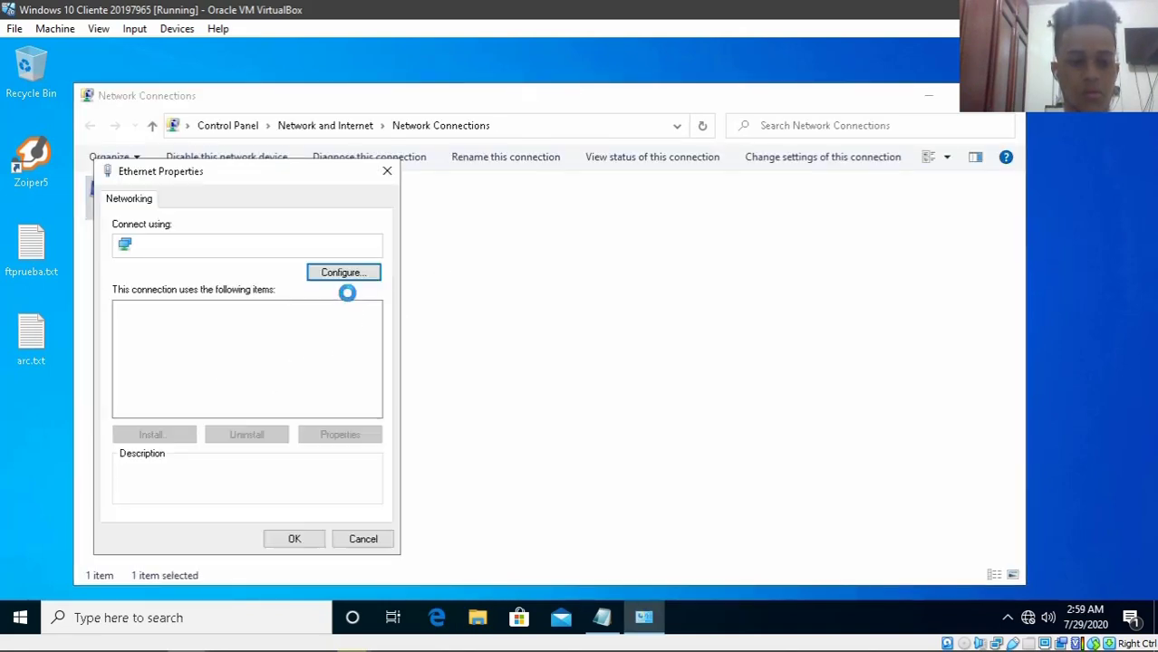
pyautogui.click(193, 358)
pyautogui.doubleClick(193, 358)
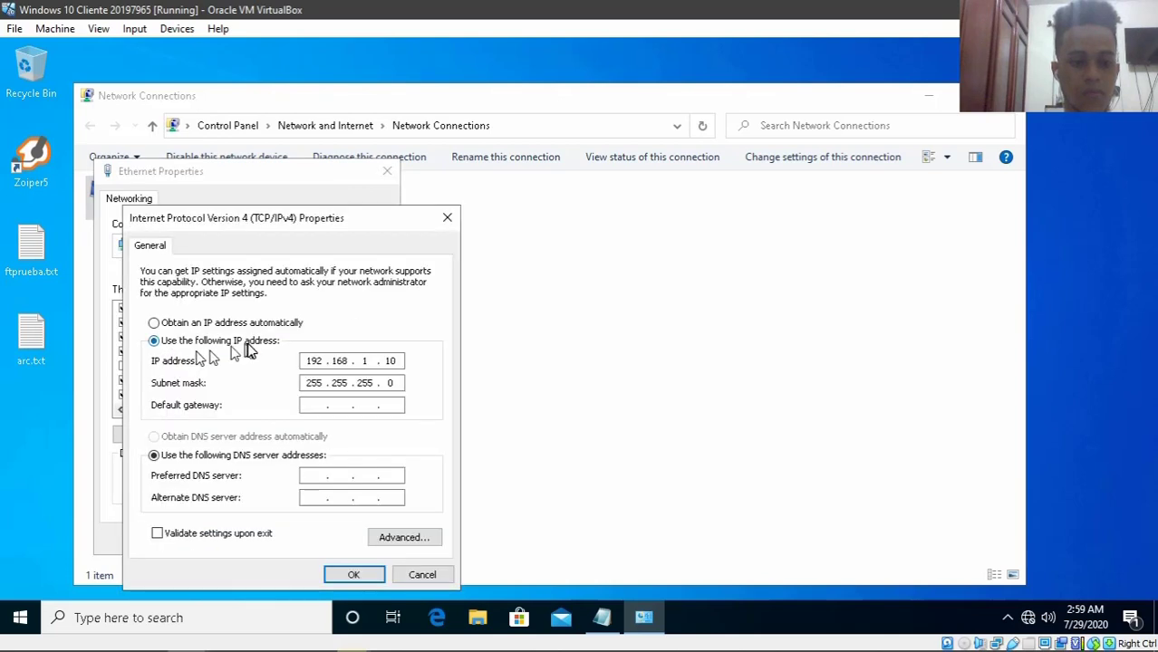
pyautogui.click(245, 324)
pyautogui.click(210, 438)
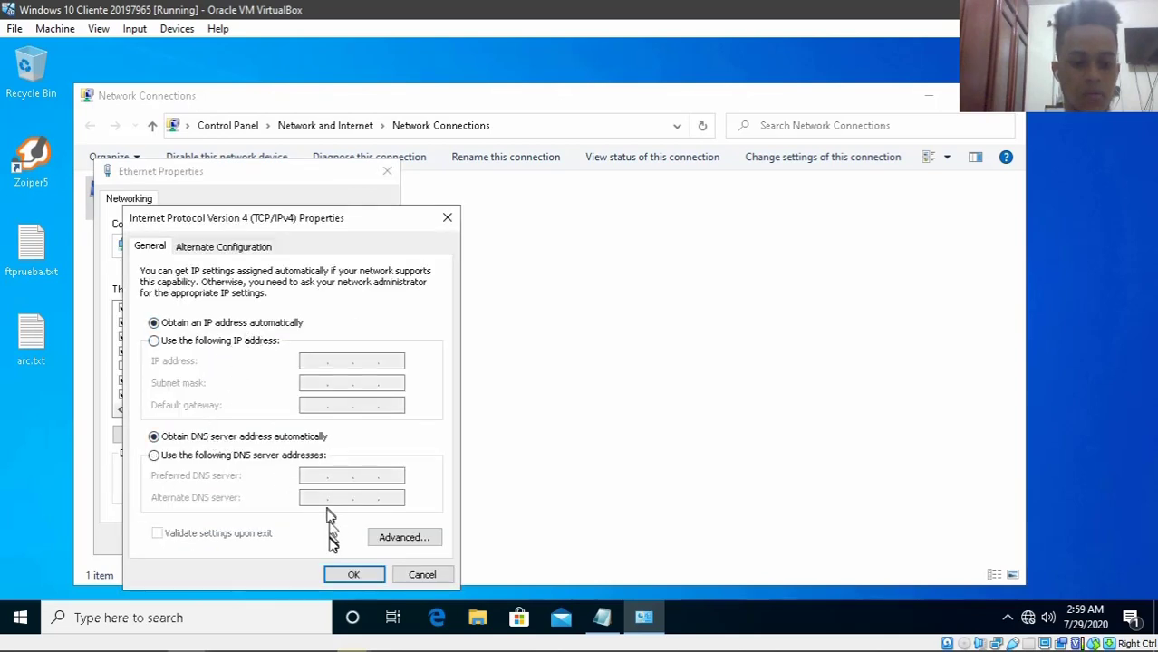
pyautogui.click(334, 574)
pyautogui.click(295, 538)
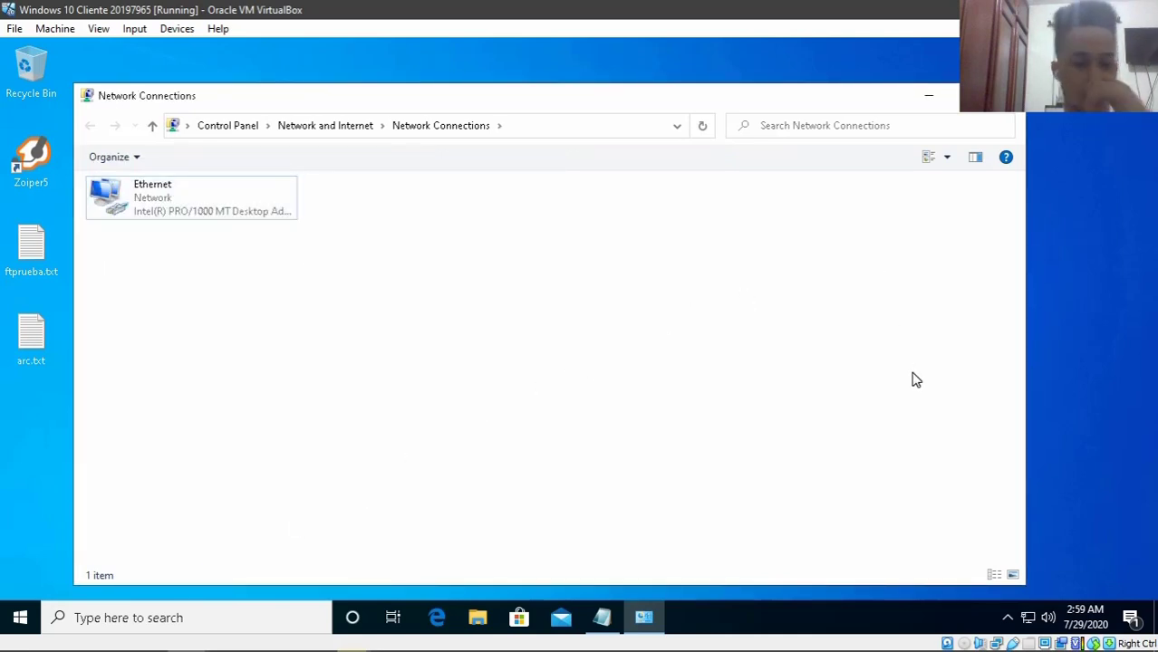
pyautogui.click(1006, 95)
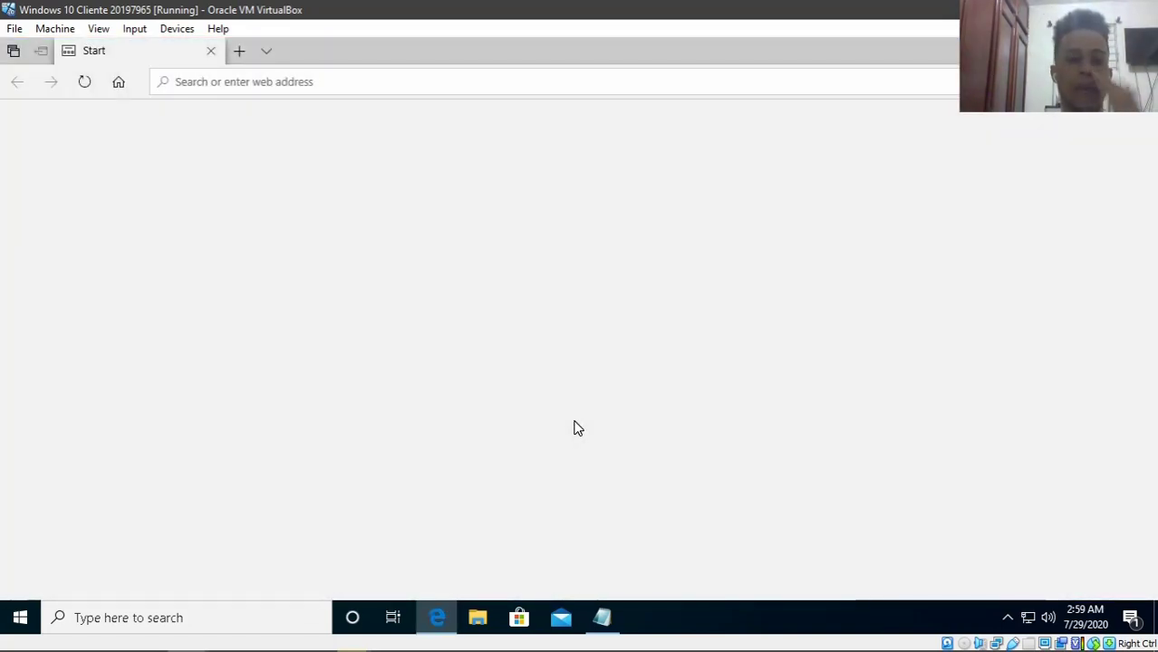
# - Search Bing for 'filezilla' from the Edge address bar
pyautogui.click(344, 80)
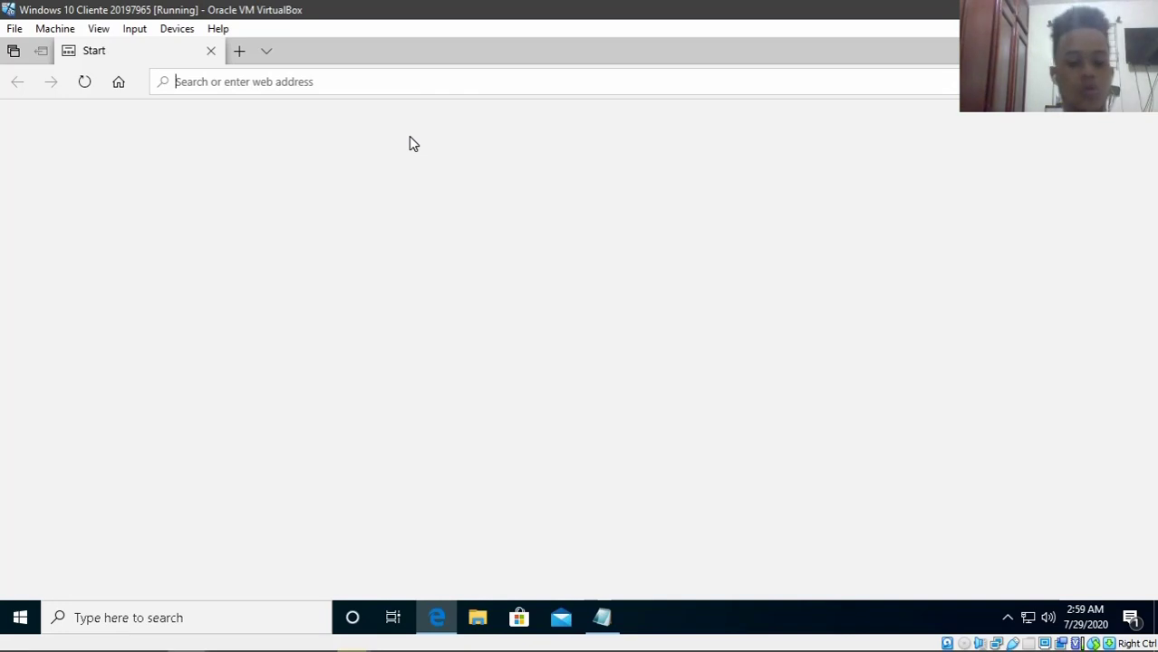
pyautogui.write('filezi')
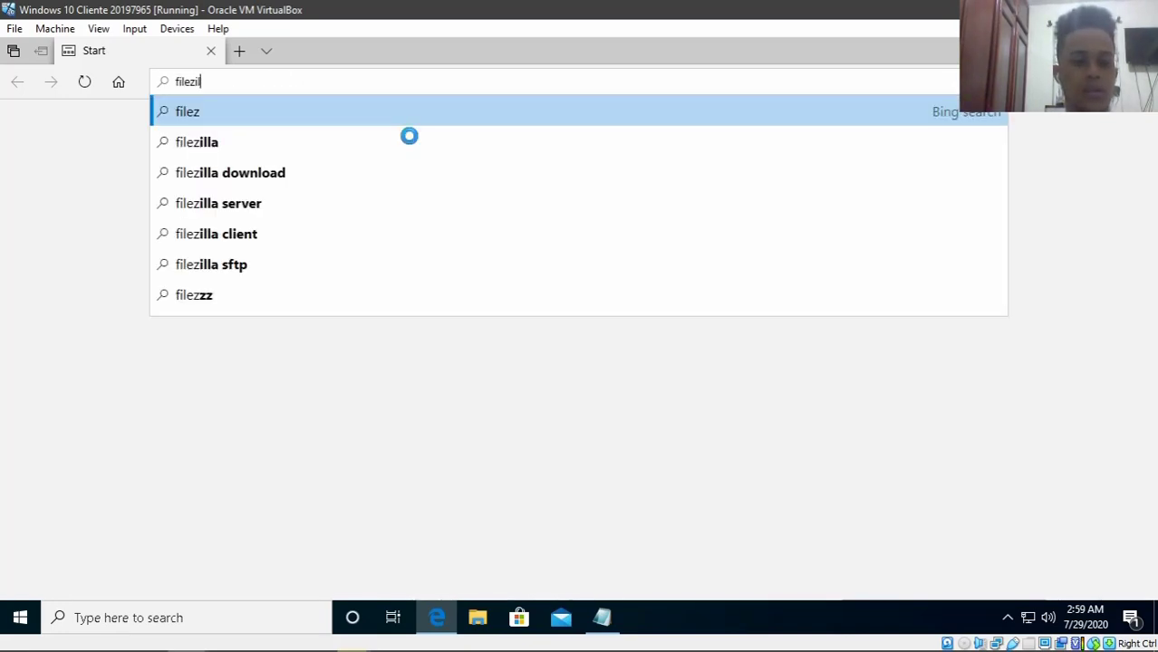
pyautogui.click(408, 136)
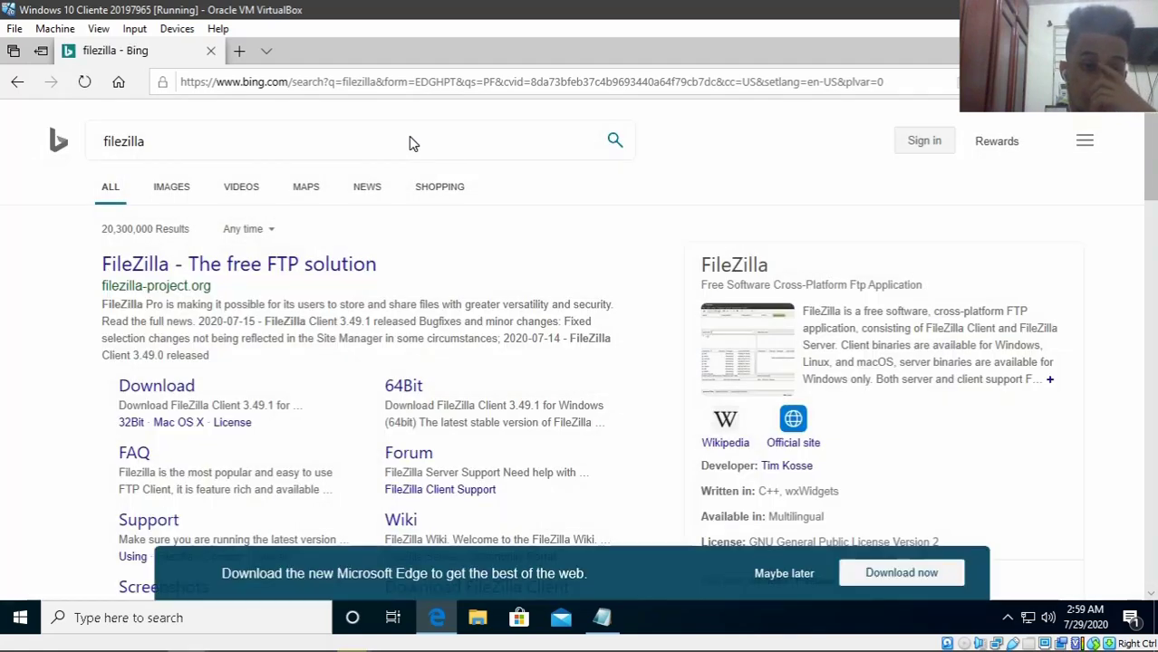
pyautogui.scroll(-1, 367, 272)
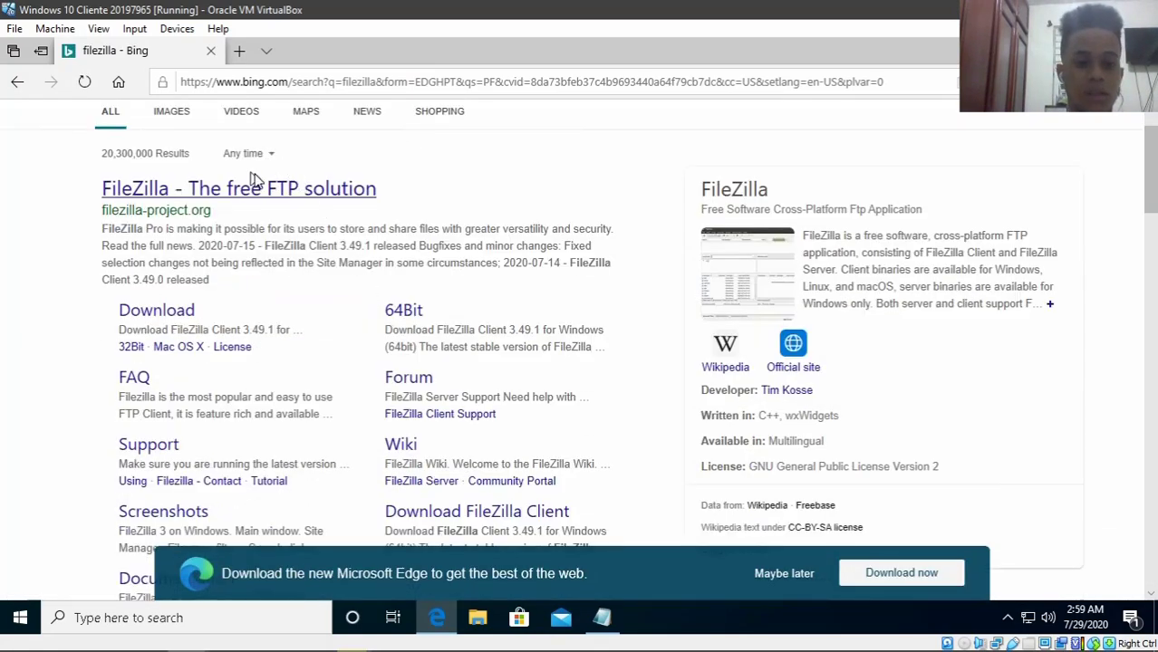
# - Go to the FileZilla download page from the search results
pyautogui.click(156, 314)
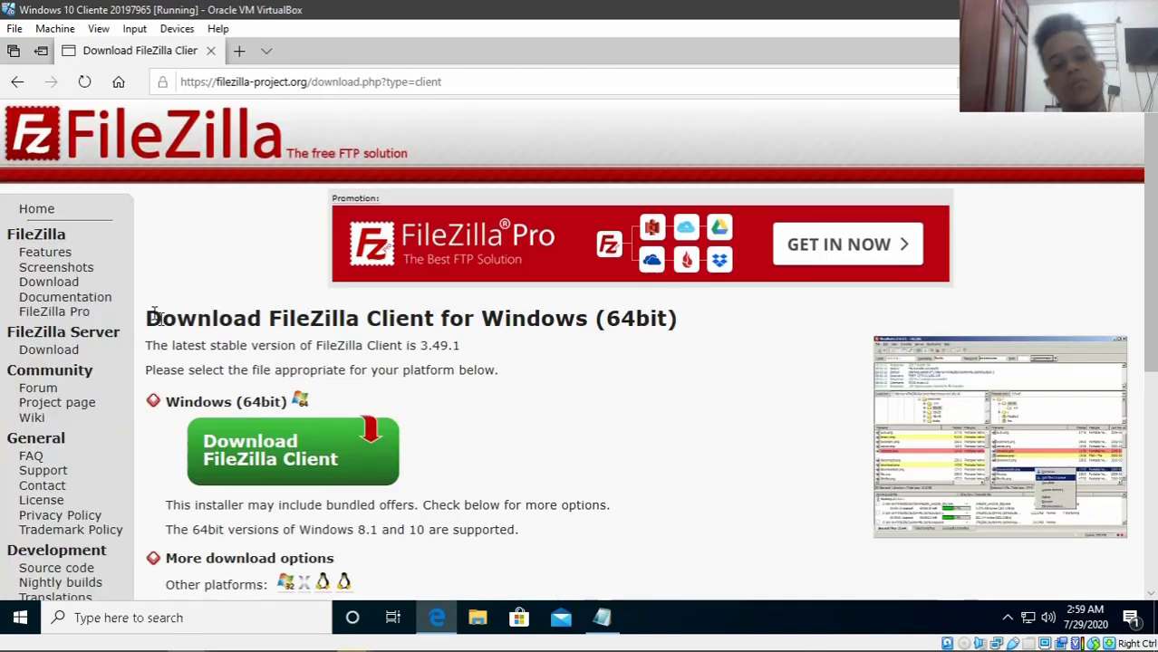
pyautogui.scroll(-2, 422, 341)
pyautogui.scroll(1, 395, 288)
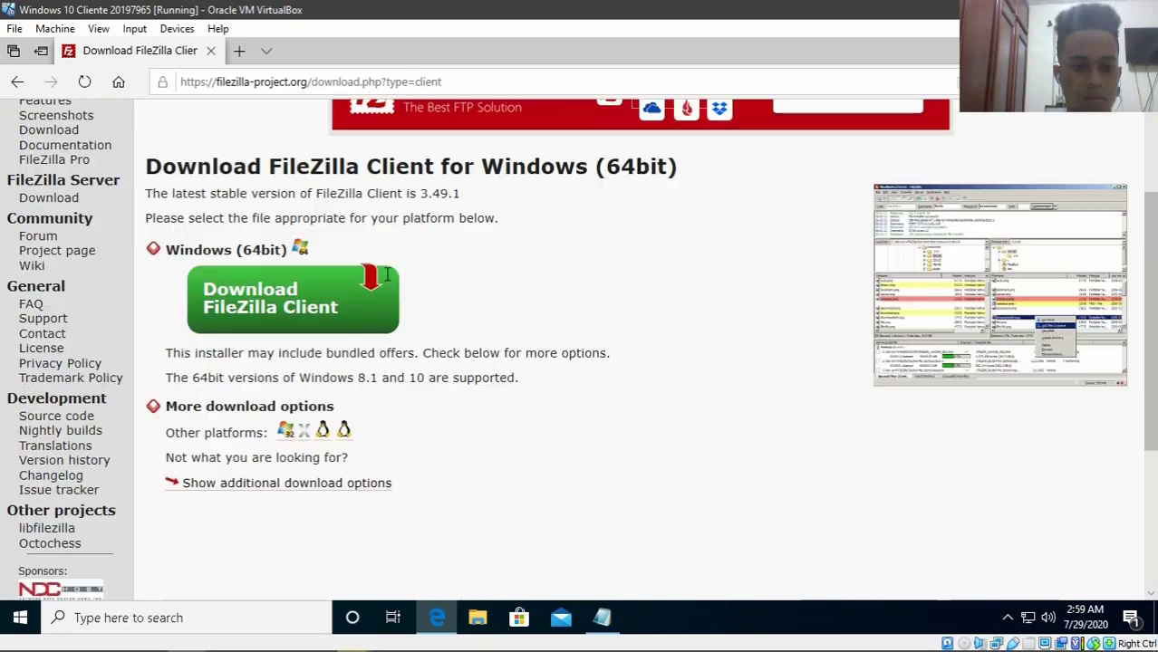
pyautogui.moveTo(221, 248); pyautogui.dragTo(310, 248)
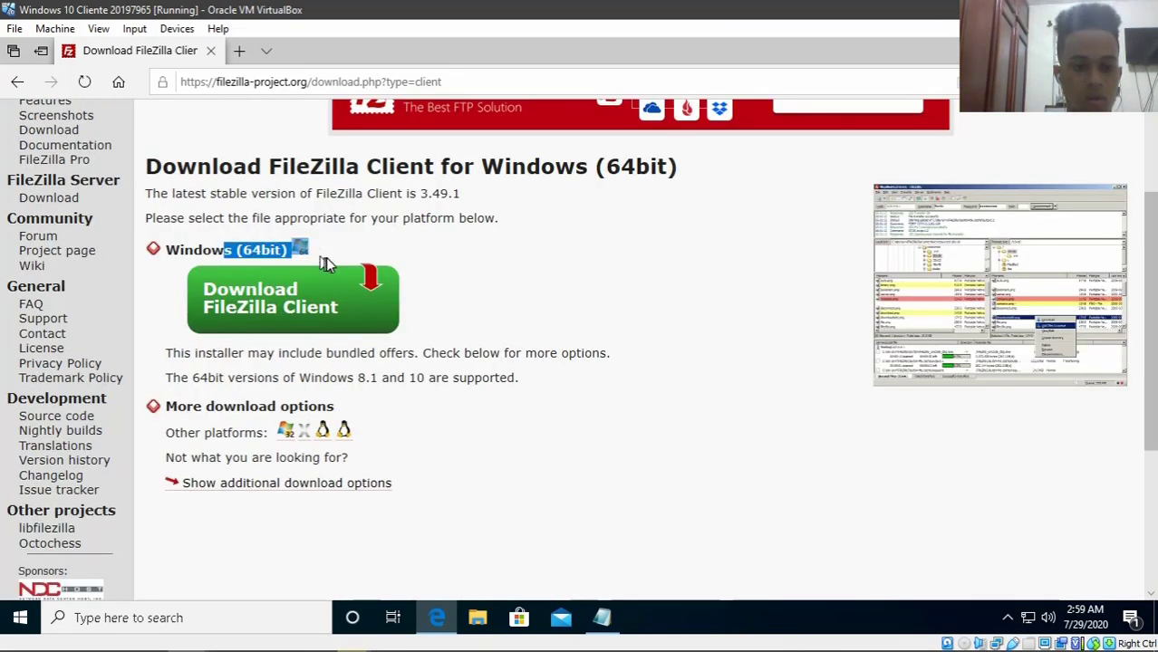
pyautogui.click(377, 238)
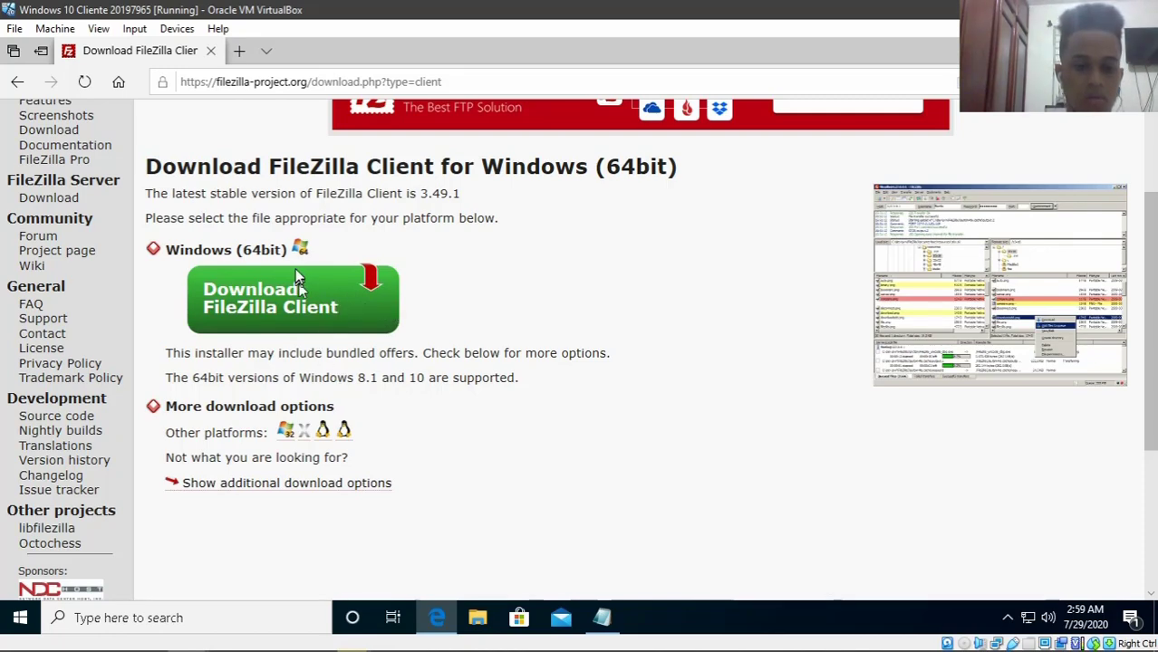
# - Download the free standard FileZilla Client 3.49.1 edition for 64-bit Windows
pyautogui.click(302, 306)
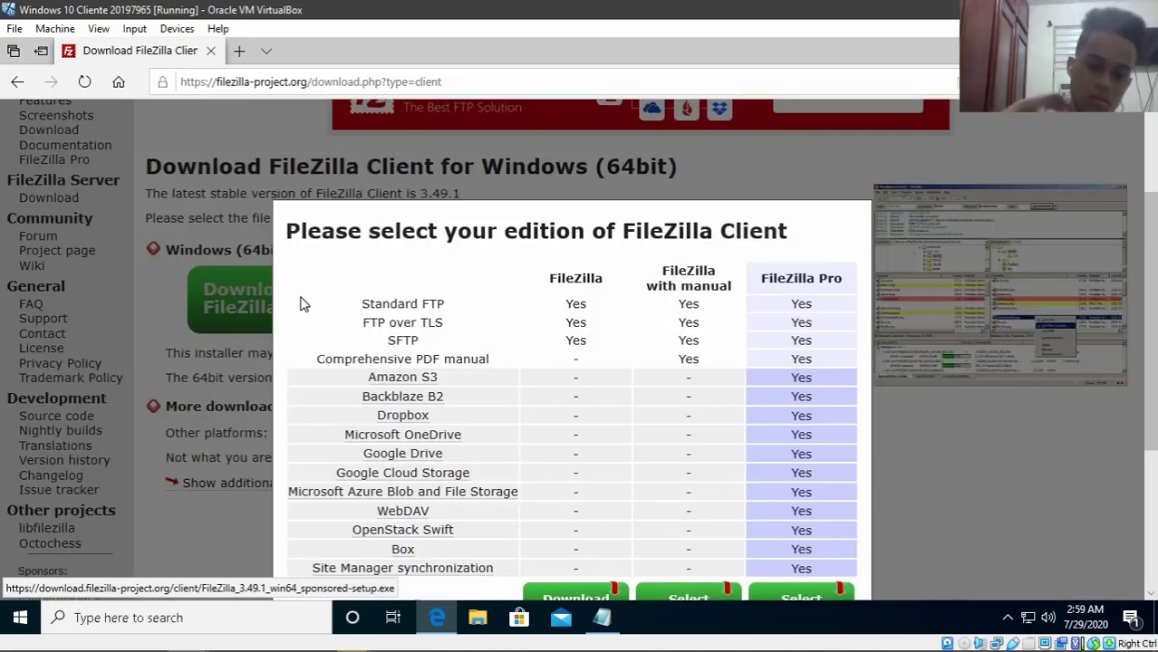
pyautogui.scroll(-3, 497, 341)
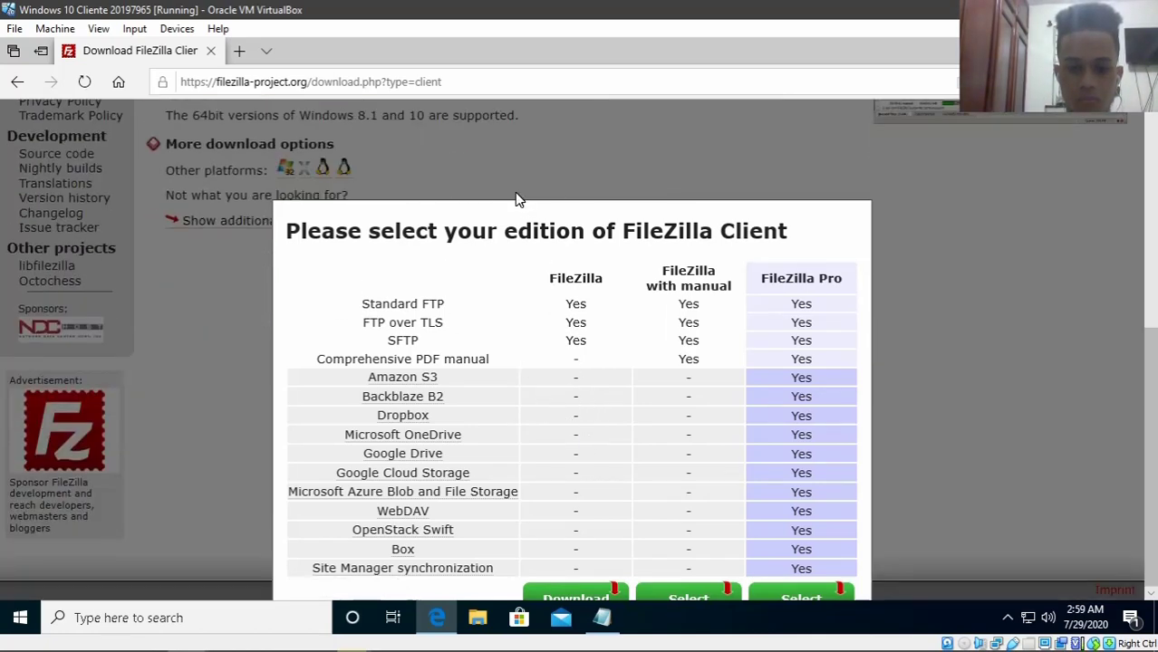
pyautogui.moveTo(515, 192); pyautogui.dragTo(521, 186)
pyautogui.scroll(5, 519, 201)
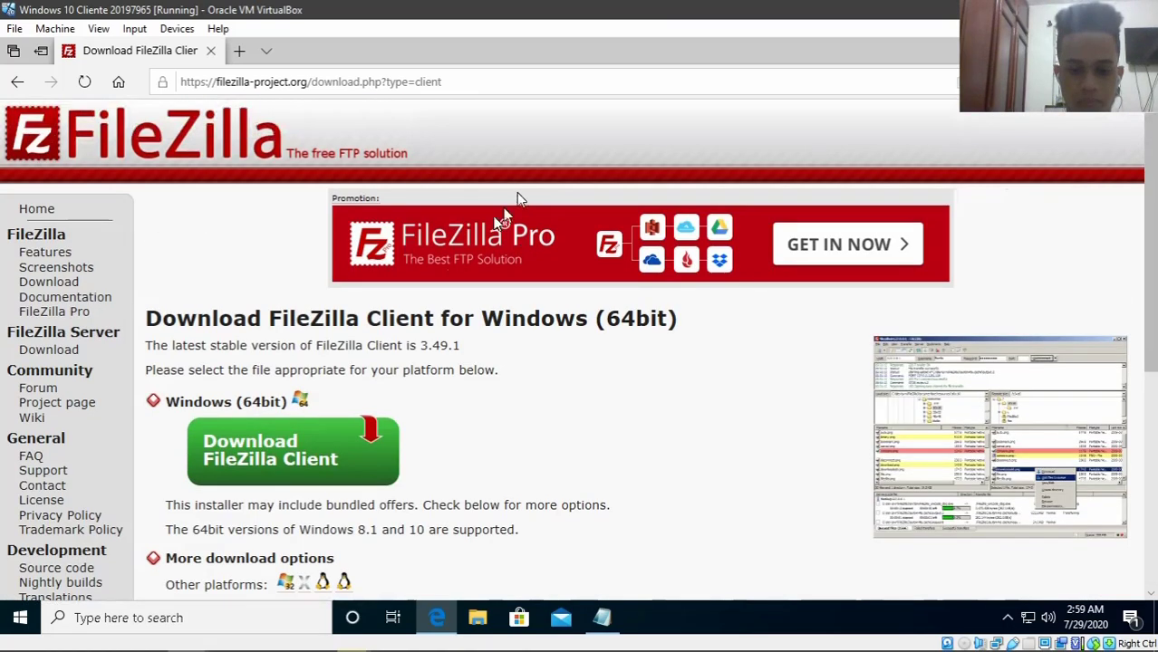
pyautogui.click(310, 473)
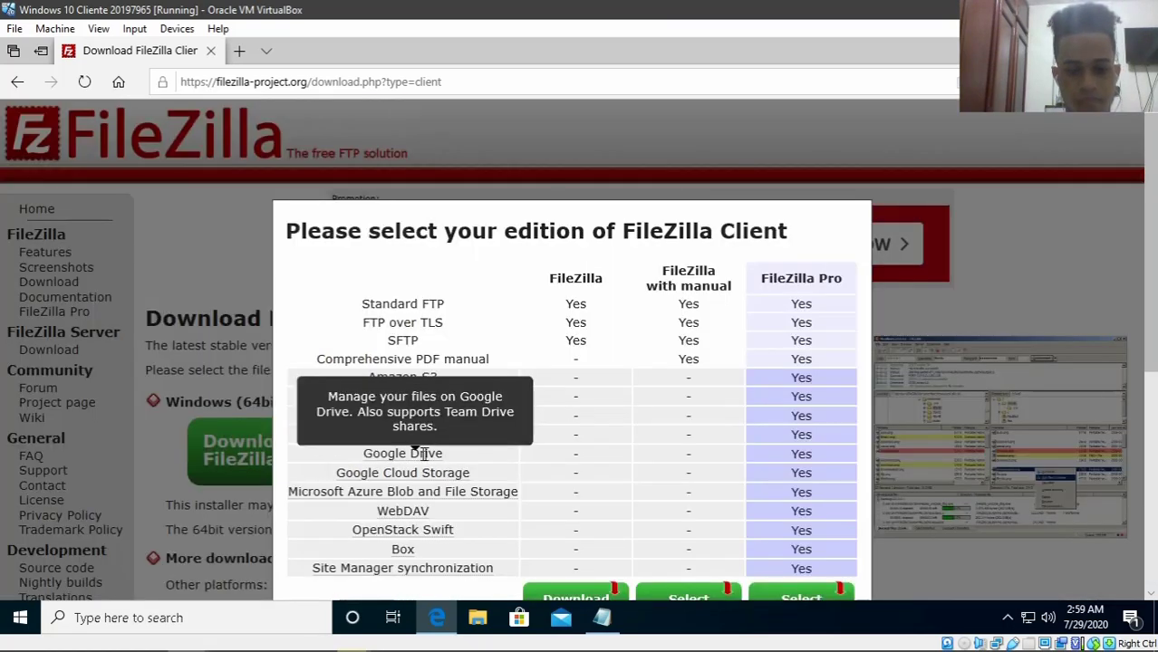
pyautogui.click(573, 595)
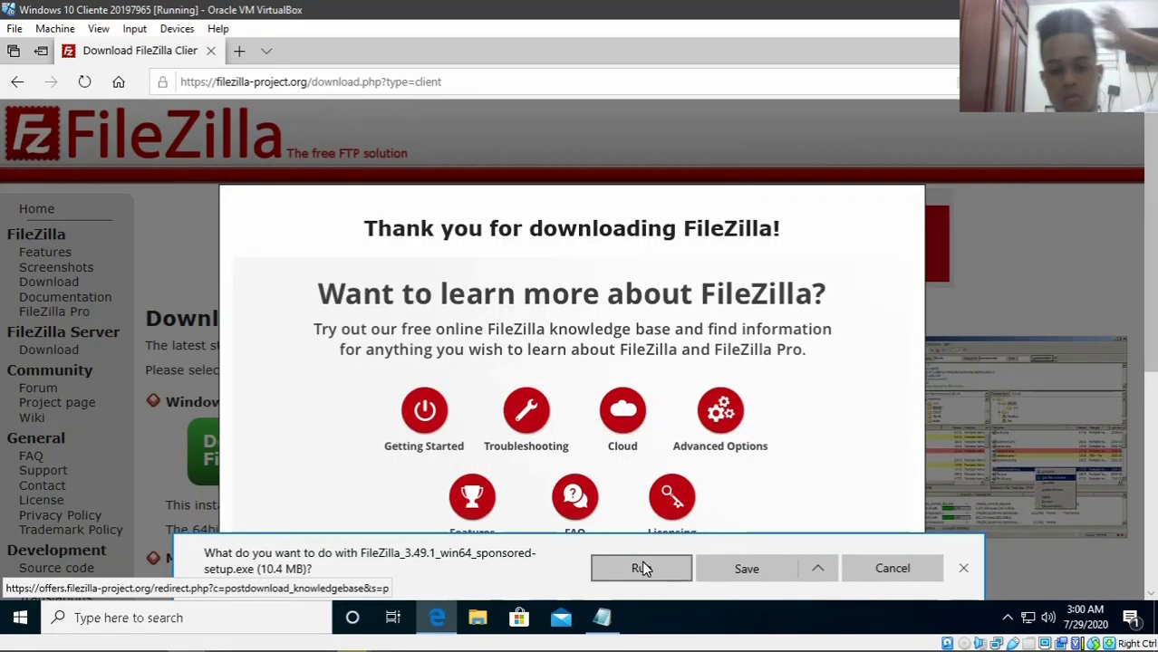
# - Run the downloaded FileZilla_3.49.1_win64_sponsored-setup.exe installer to bring up its permission prompt
pyautogui.click(641, 568)
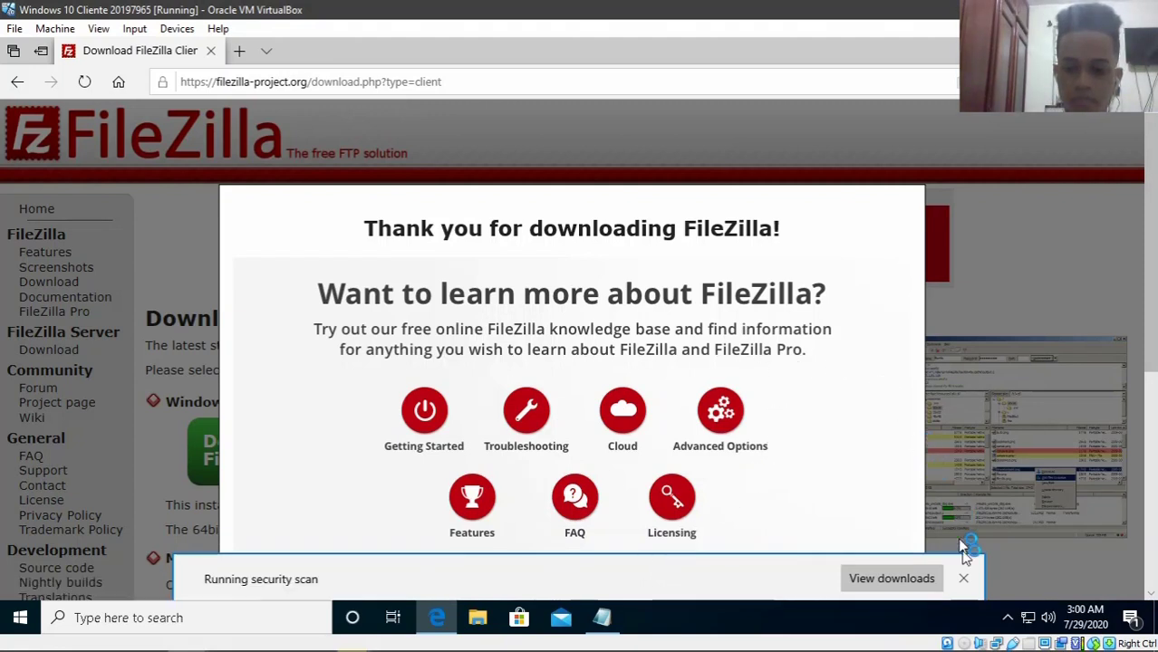
pyautogui.click(963, 578)
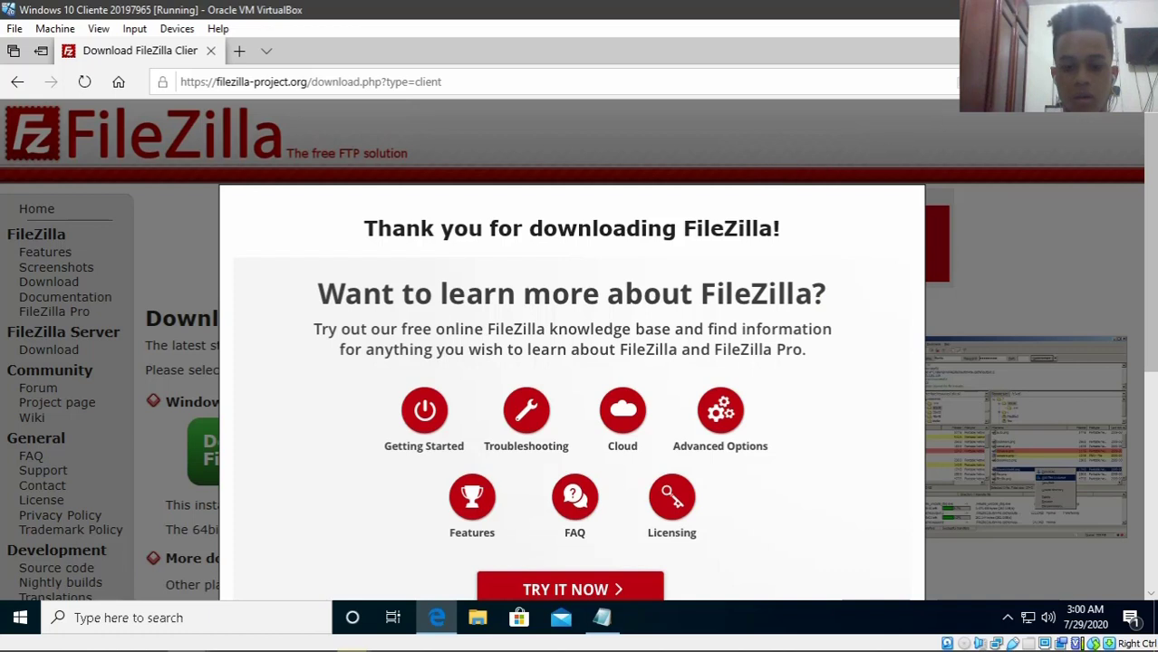
pyautogui.click(1047, 51)
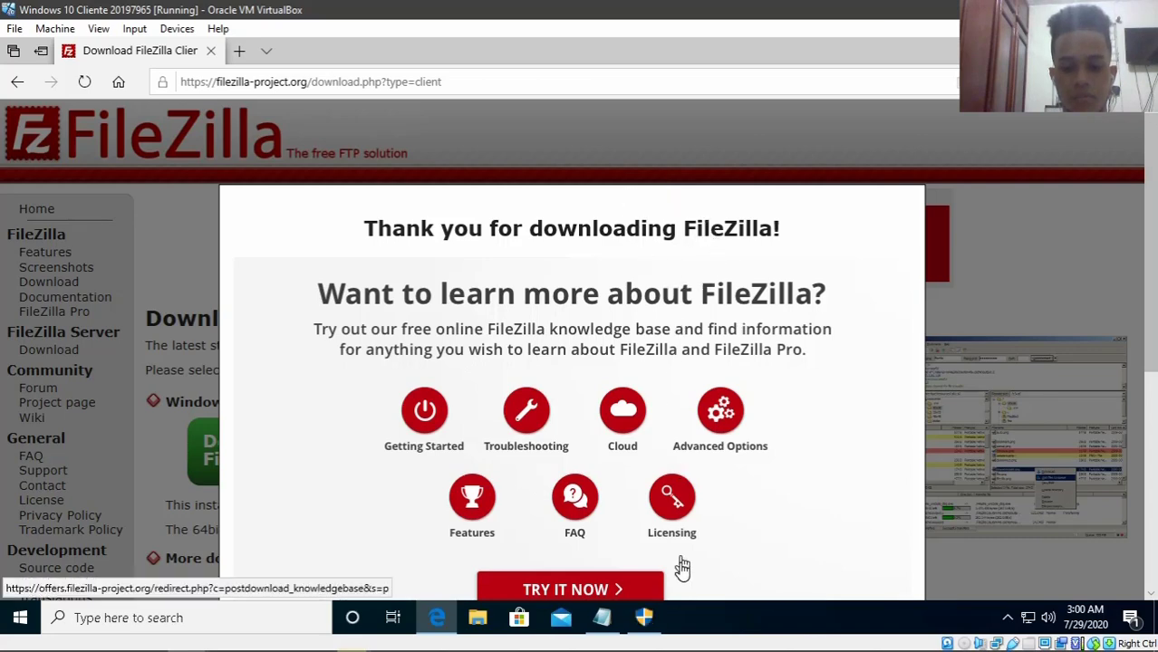
pyautogui.click(646, 620)
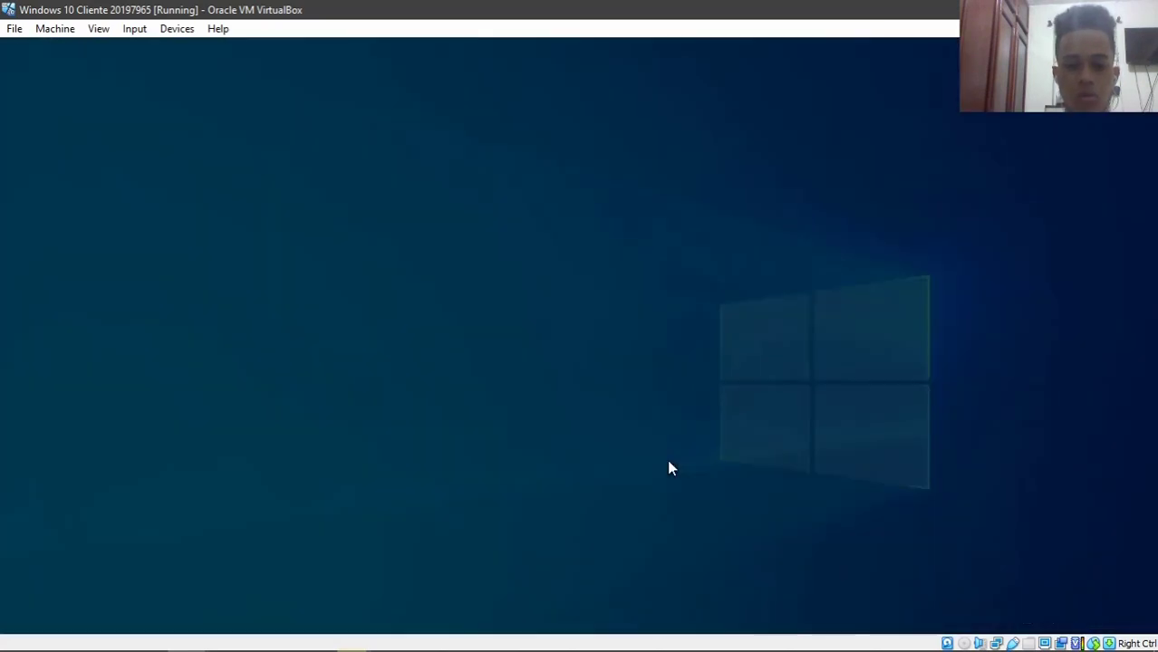
# - Allow the FileZilla installer to run and accept its license agreement
pyautogui.press('Return')
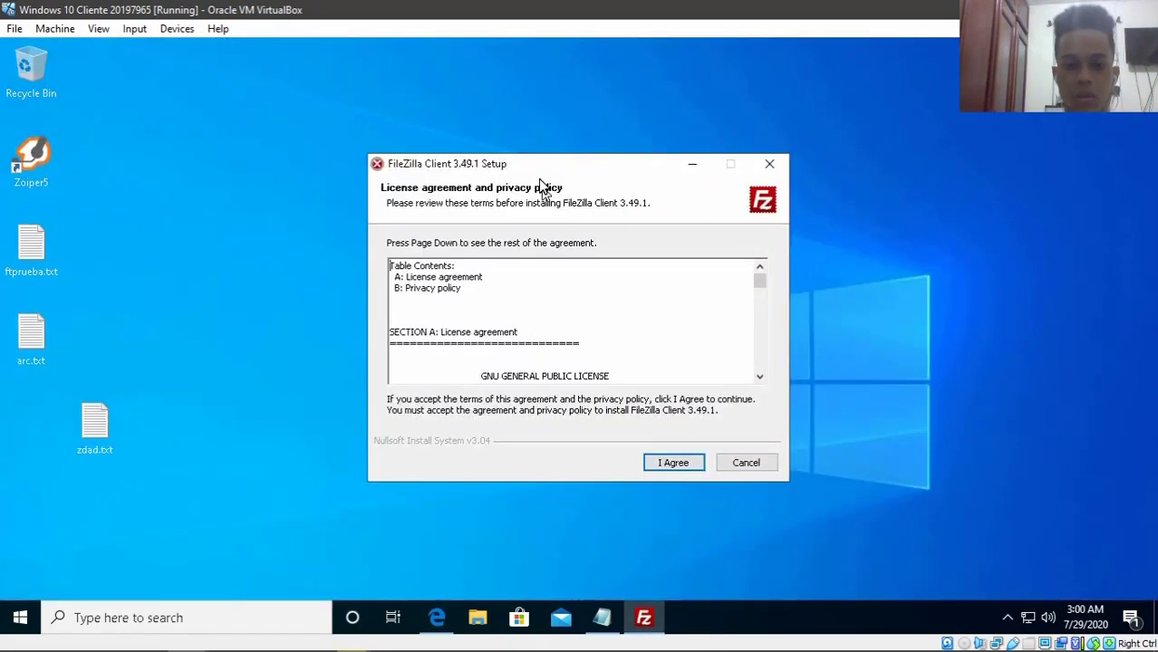
pyautogui.moveTo(530, 164); pyautogui.dragTo(526, 129)
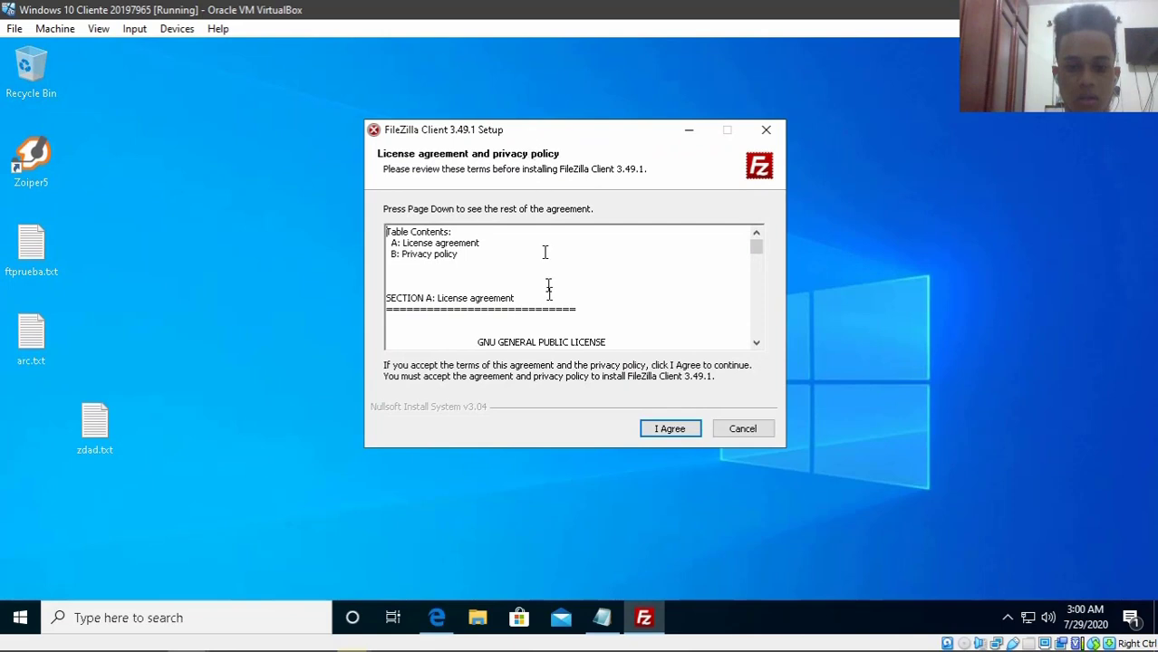
pyautogui.click(664, 429)
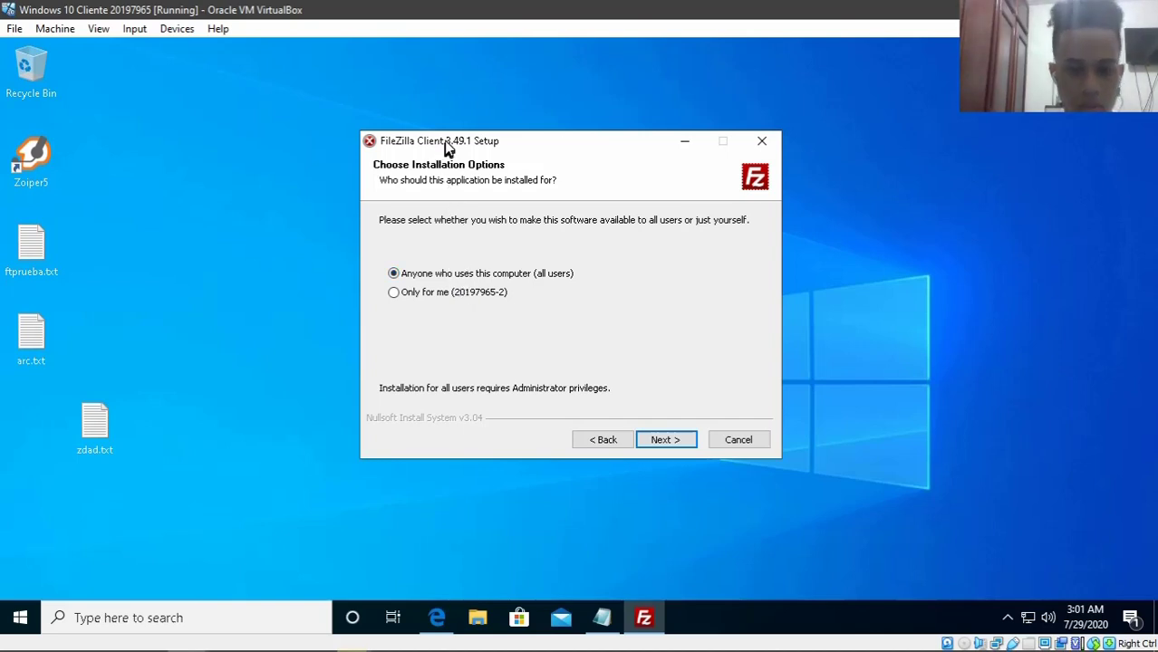
pyautogui.moveTo(445, 141); pyautogui.dragTo(437, 120)
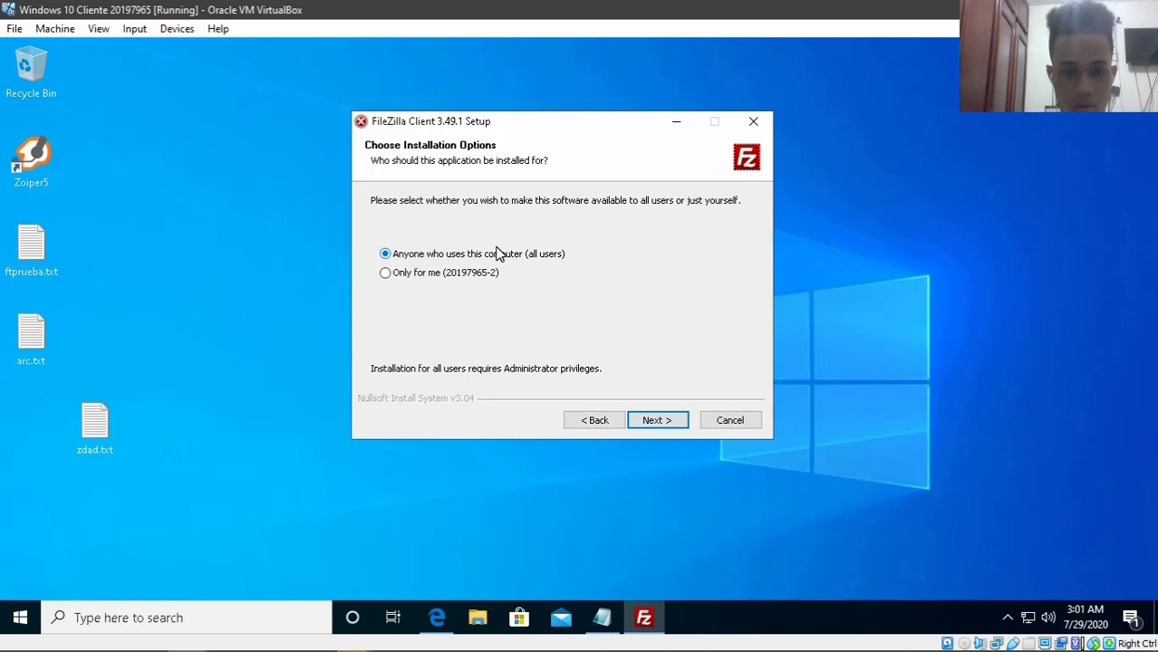
# - Install for all users with default components and folders, declining the Avast offer
pyautogui.click(657, 419)
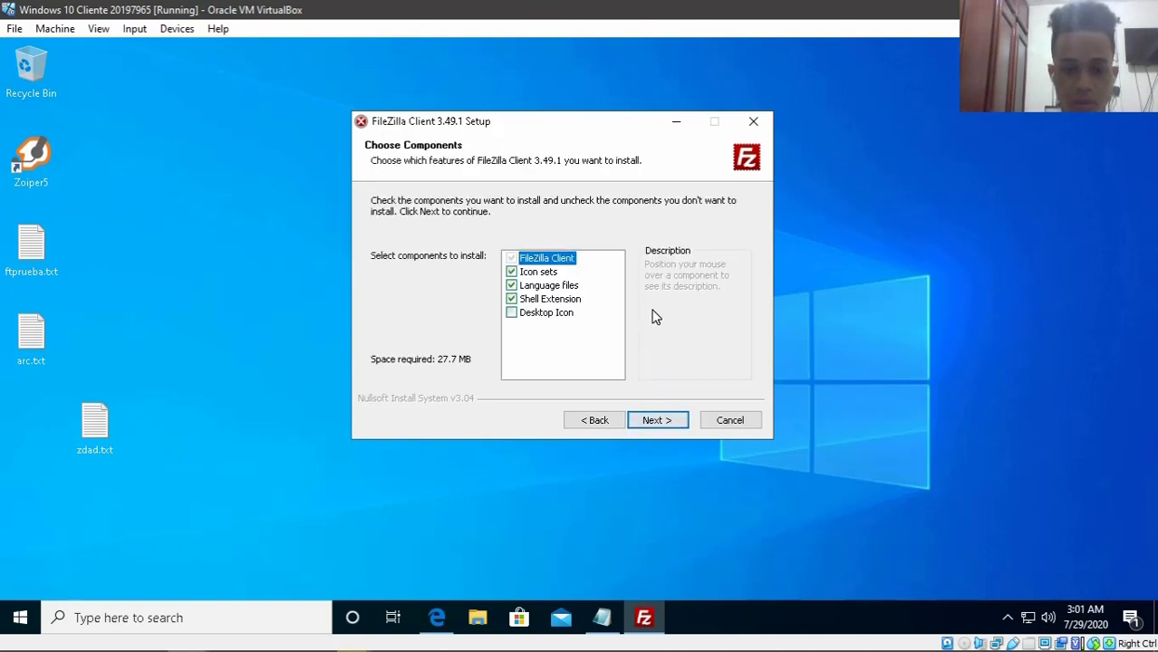
pyautogui.click(649, 422)
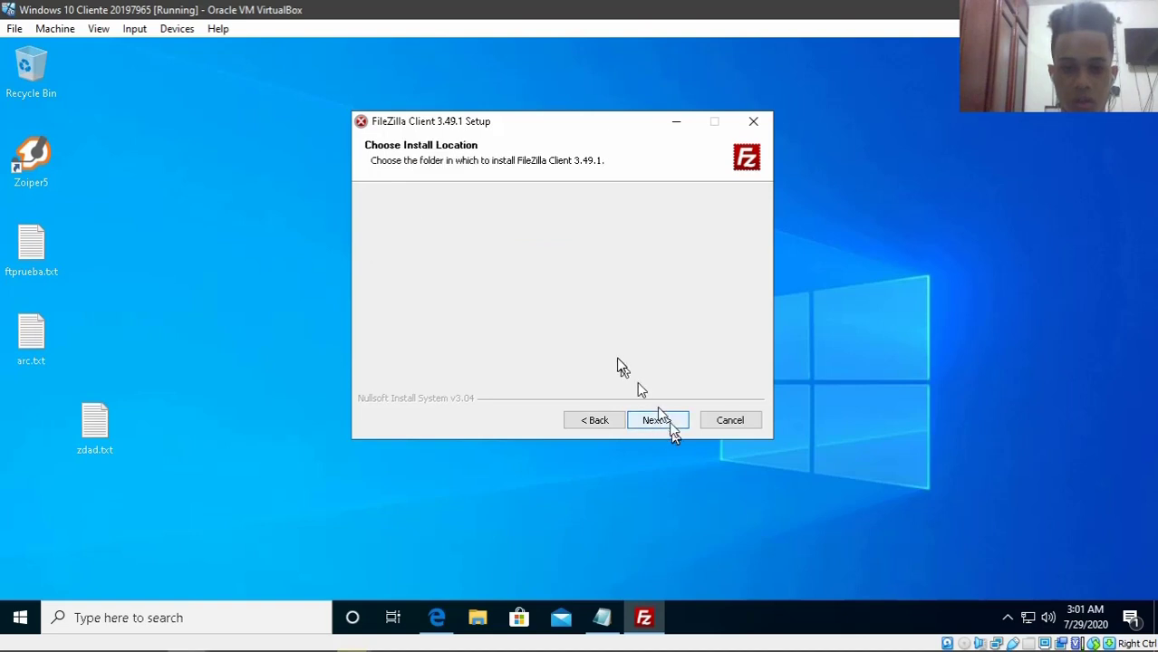
pyautogui.click(666, 424)
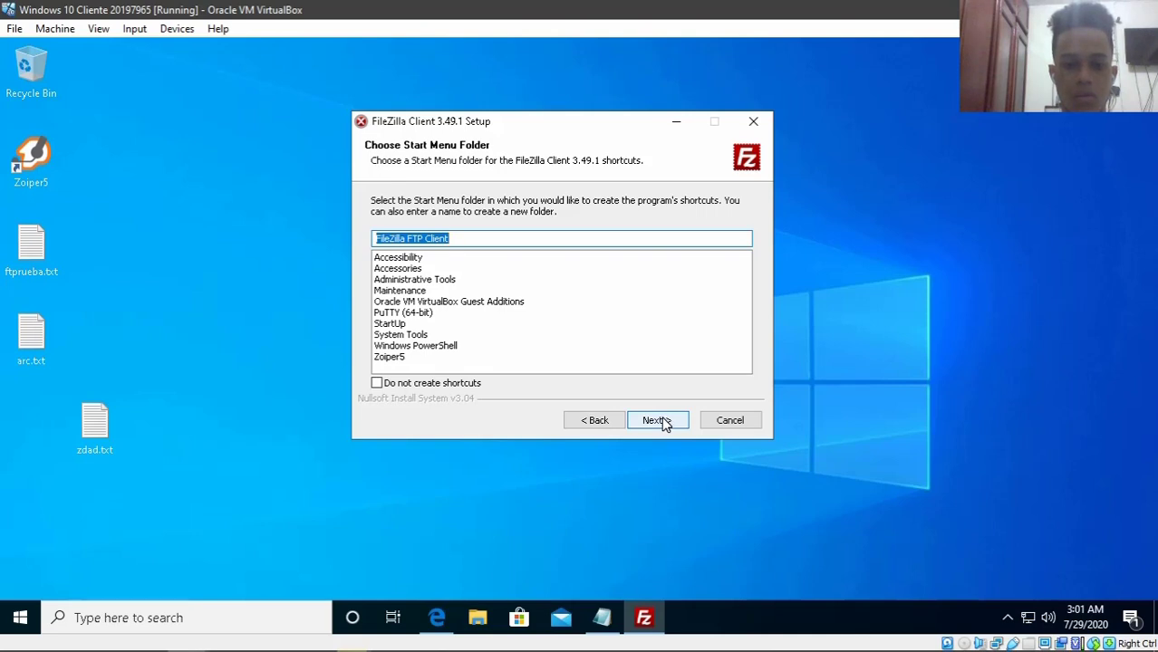
pyautogui.click(664, 423)
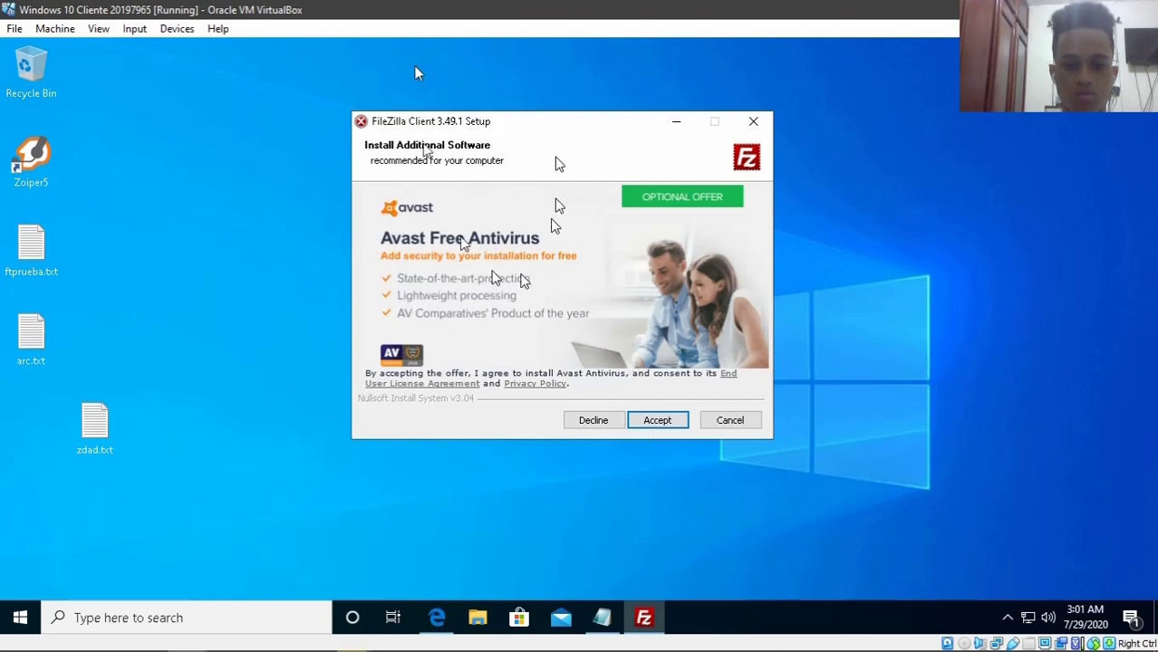
pyautogui.click(582, 421)
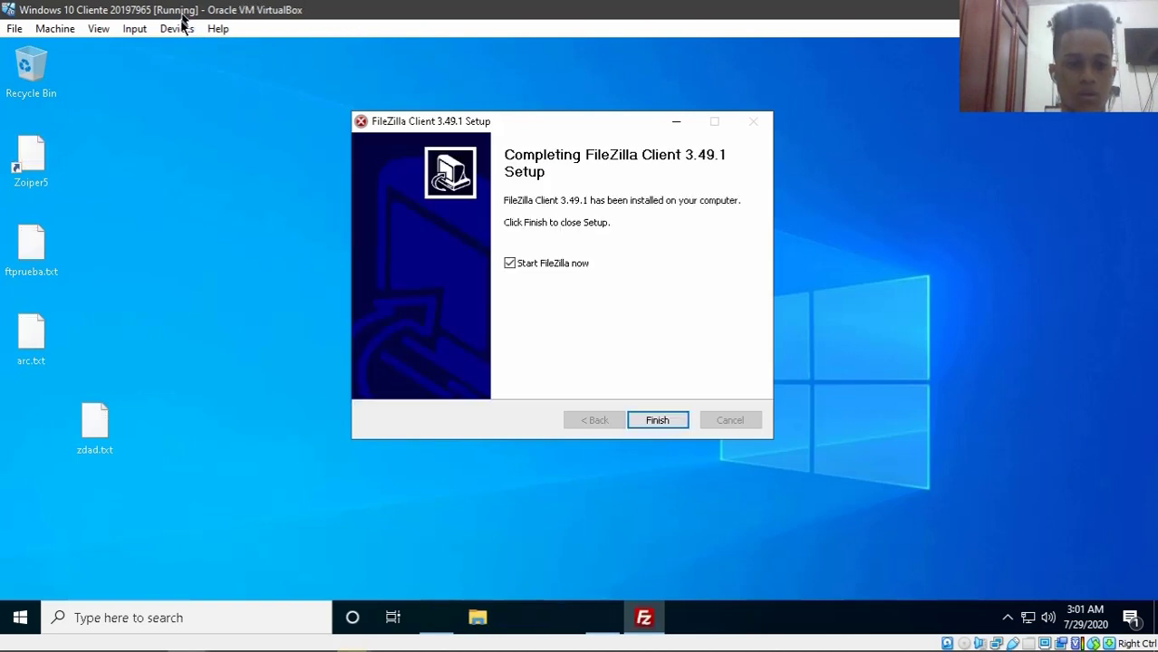
# - Attach the VM's Adapter 1 to Internal Network 'Subred 1' instead of NAT and save
pyautogui.click(678, 417)
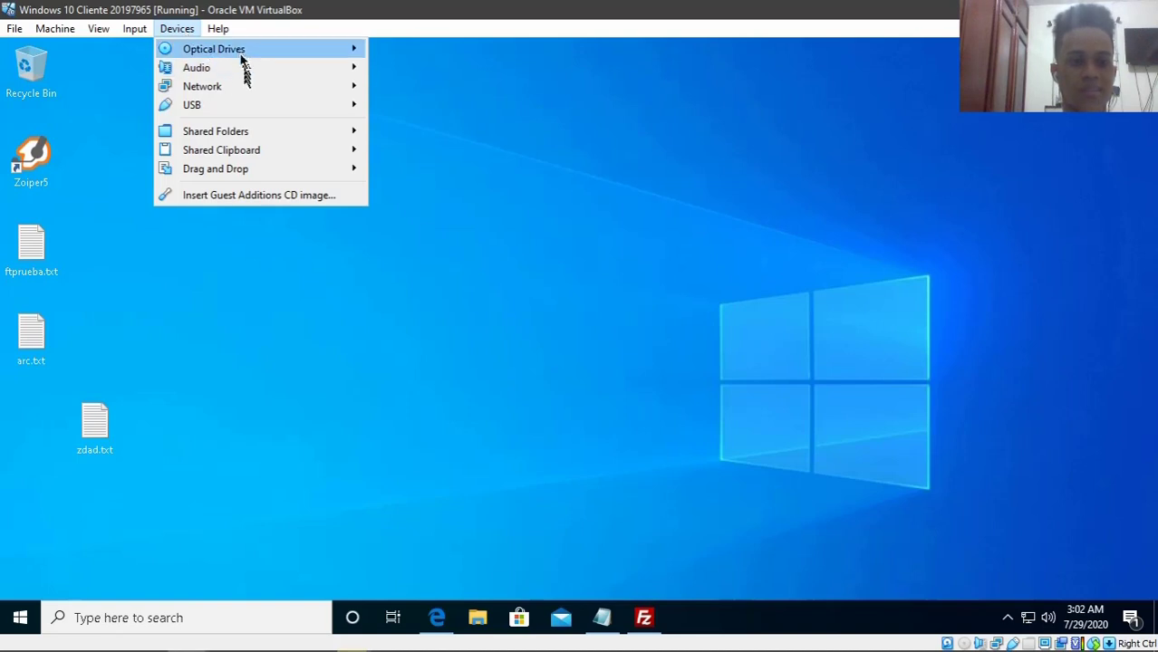
pyautogui.moveTo(287, 92)
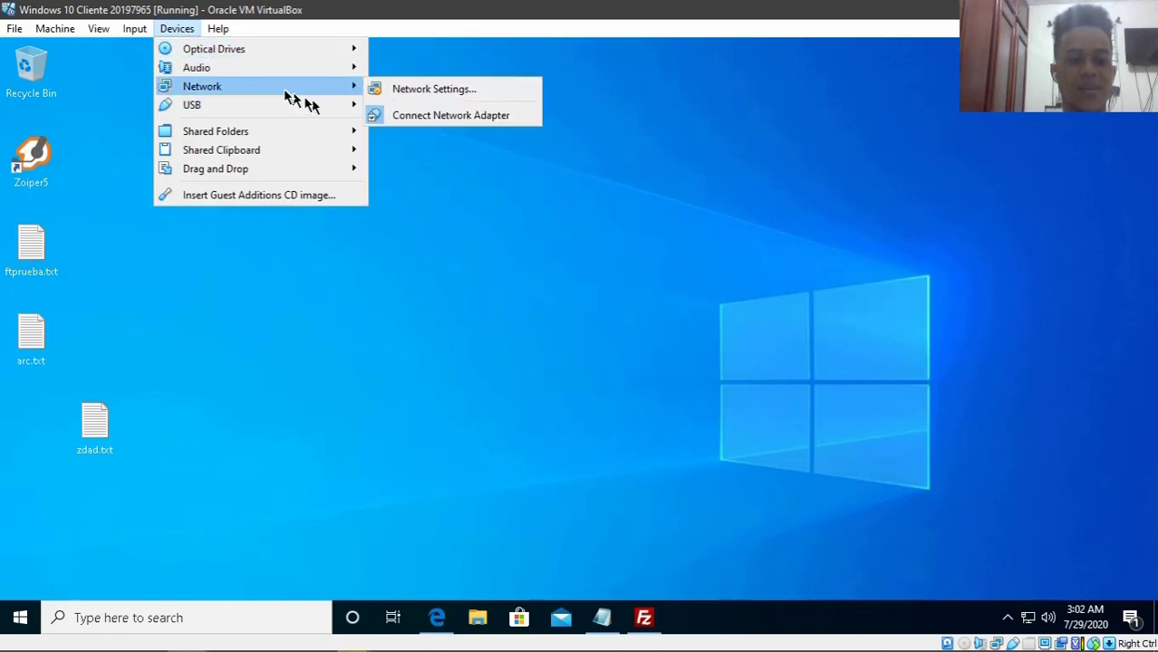
pyautogui.click(434, 91)
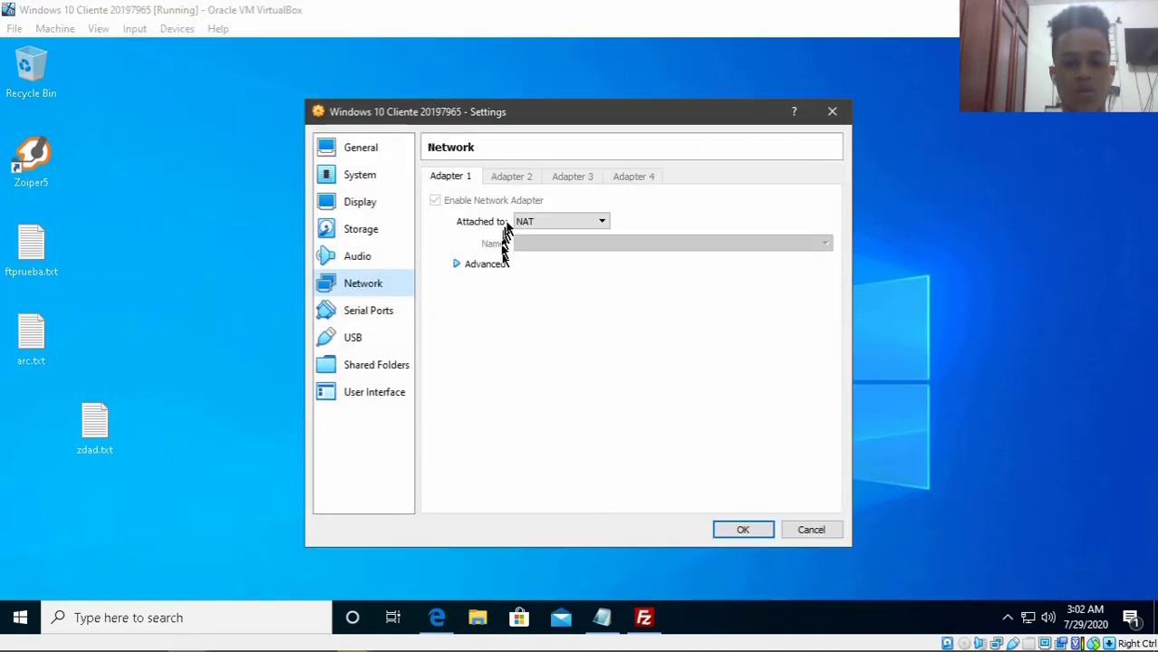
pyautogui.click(543, 223)
pyautogui.click(550, 258)
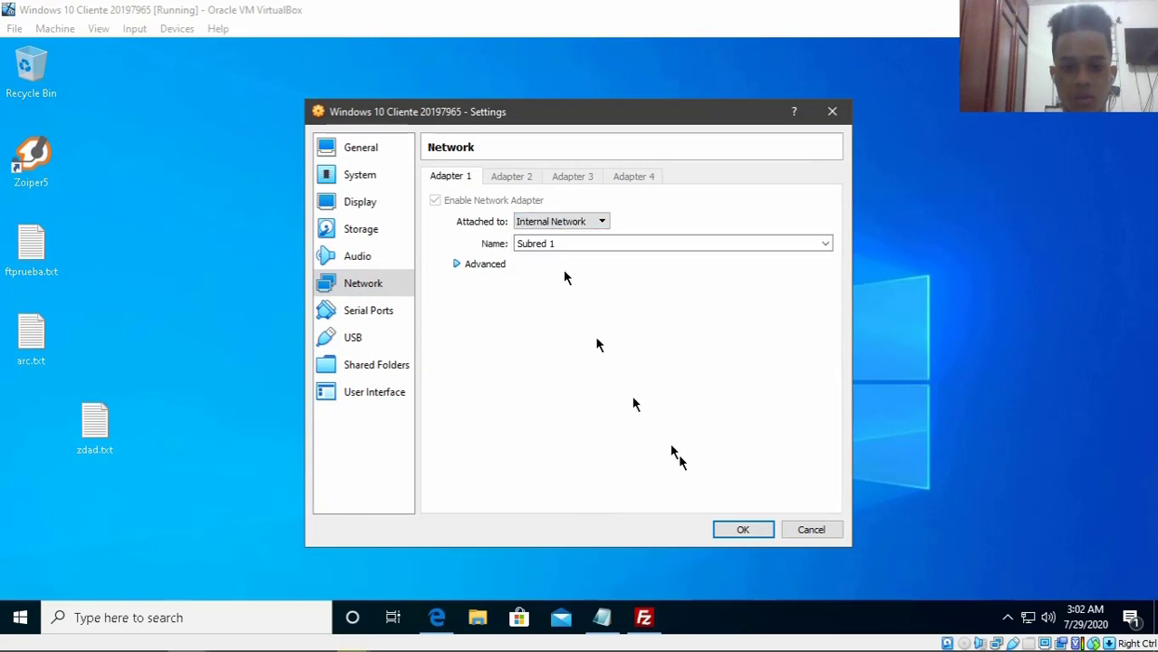
pyautogui.click(738, 530)
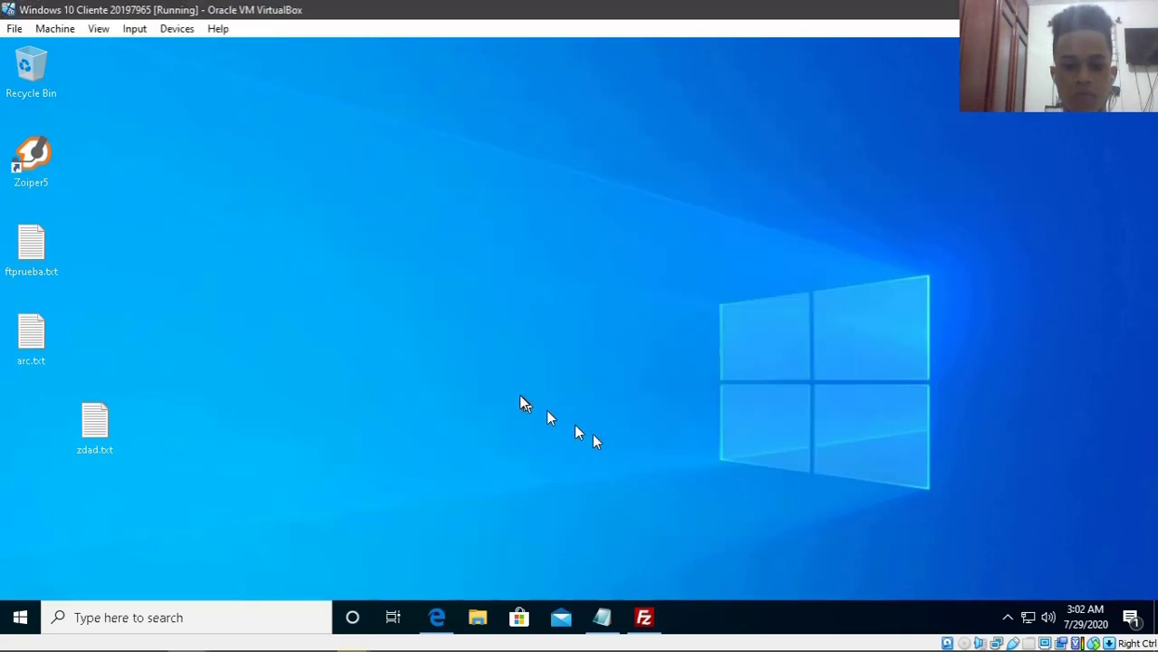
pyautogui.press('super+r')
pyautogui.press('Escape')
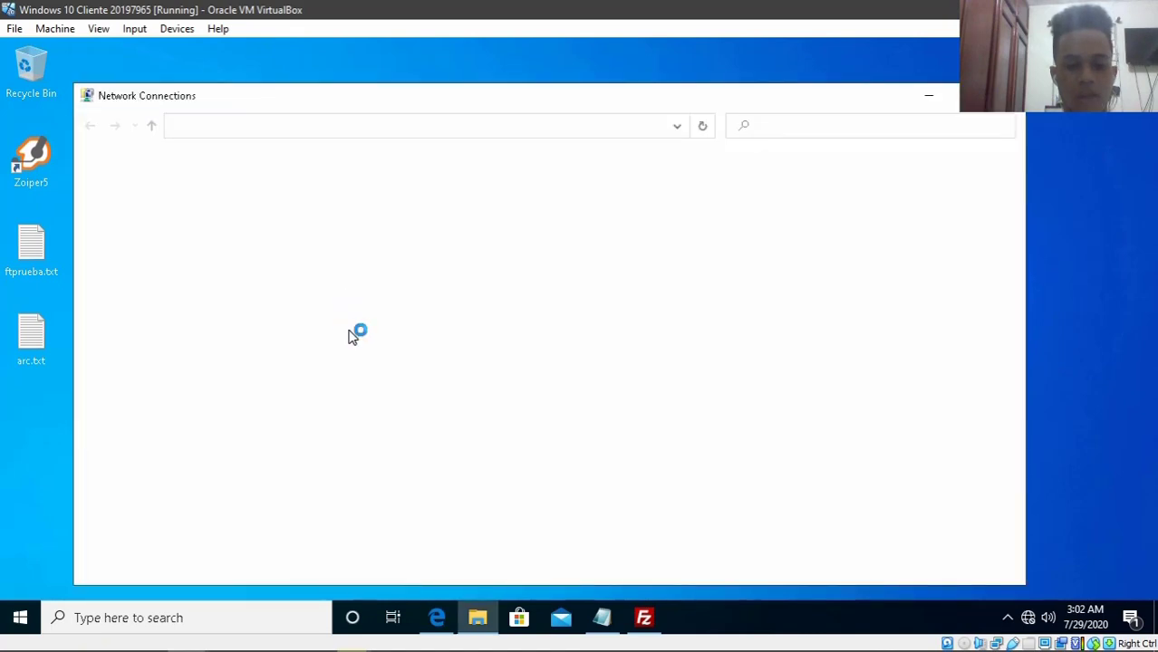
# - Give Ethernet the static IPv4 address 192.168.1.10 with subnet mask 255.255.255.0
pyautogui.click(218, 206)
pyautogui.rightClick(217, 206)
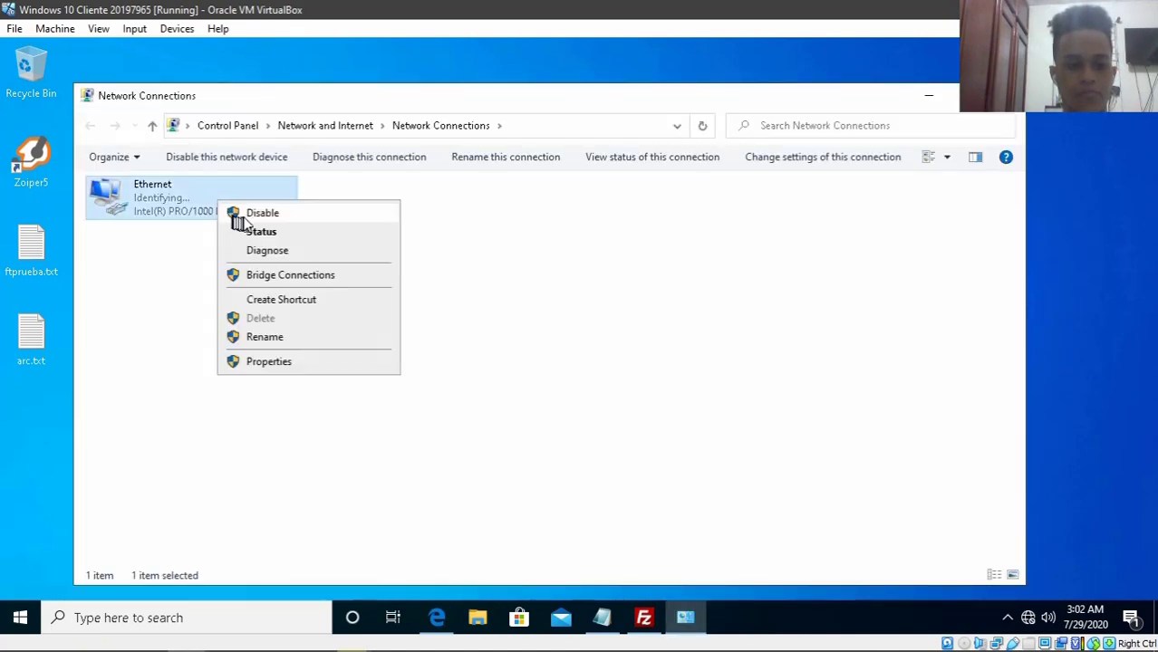
pyautogui.click(278, 364)
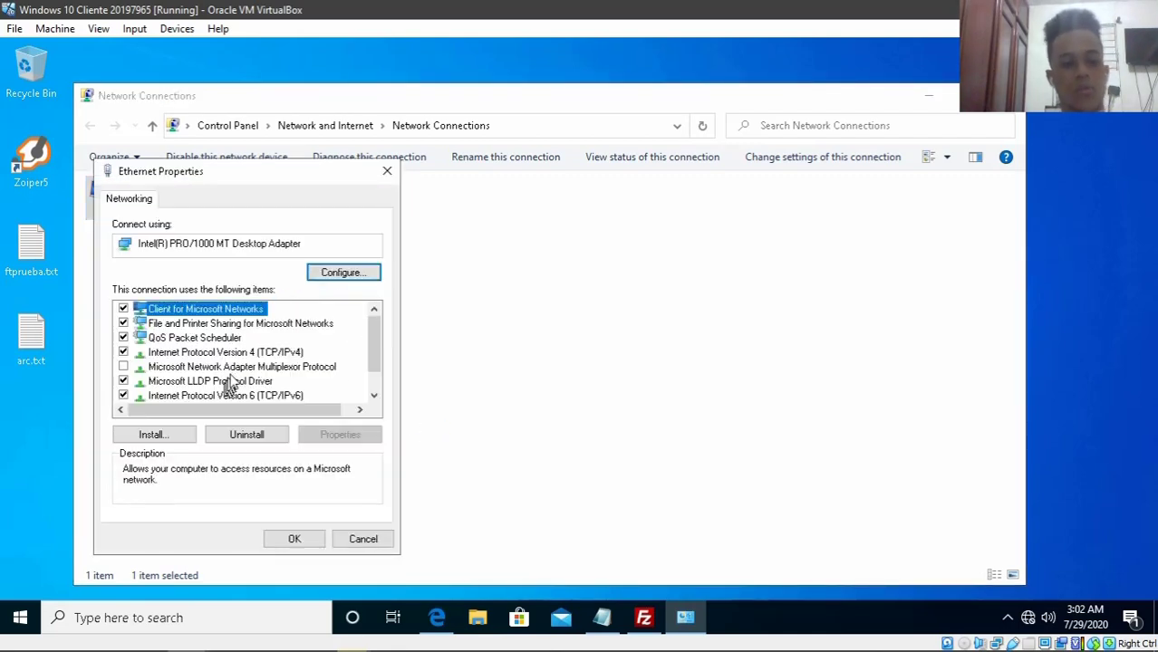
pyautogui.doubleClick(299, 351)
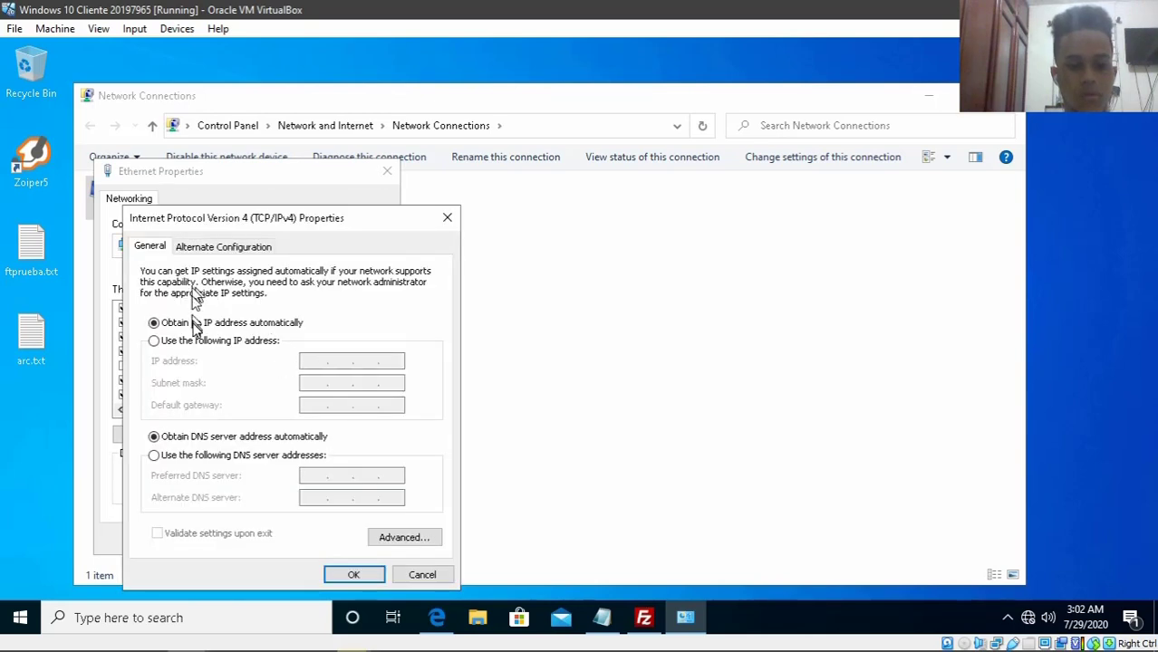
pyautogui.click(243, 342)
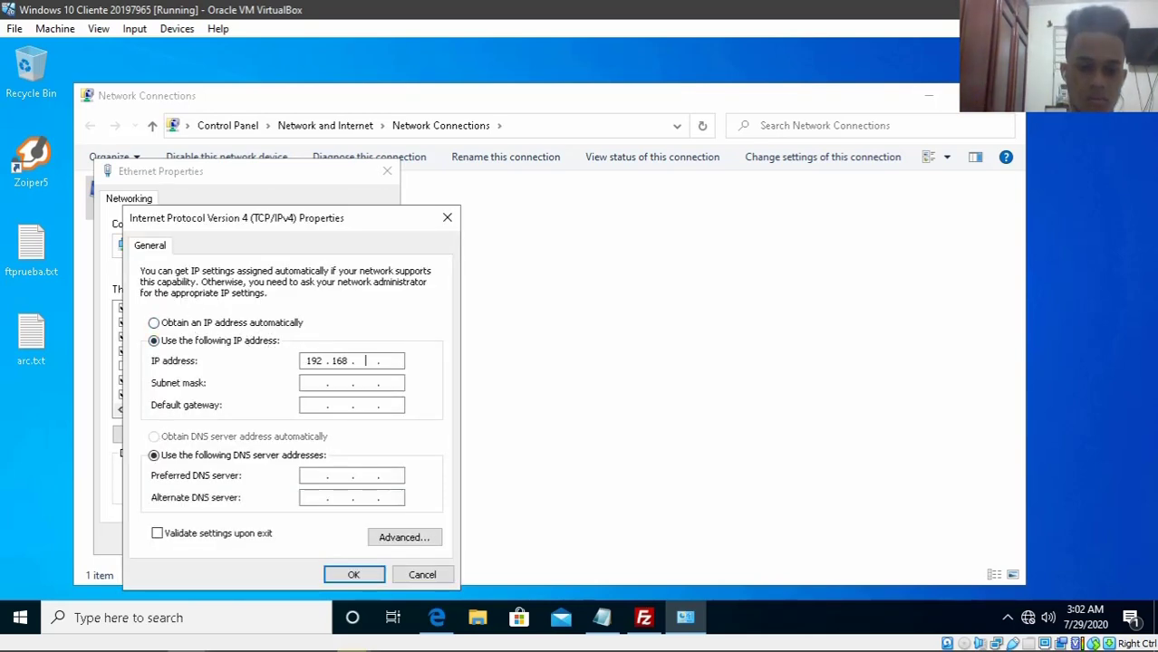
pyautogui.press('Tab')
pyautogui.press('Tab')
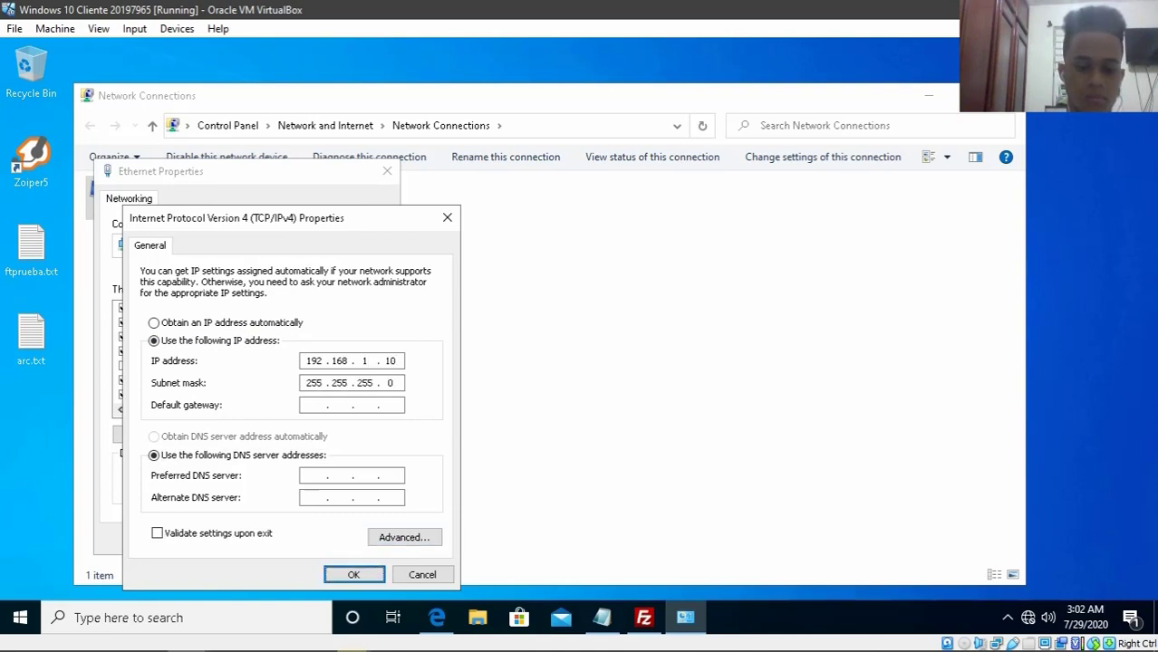
pyautogui.click(353, 574)
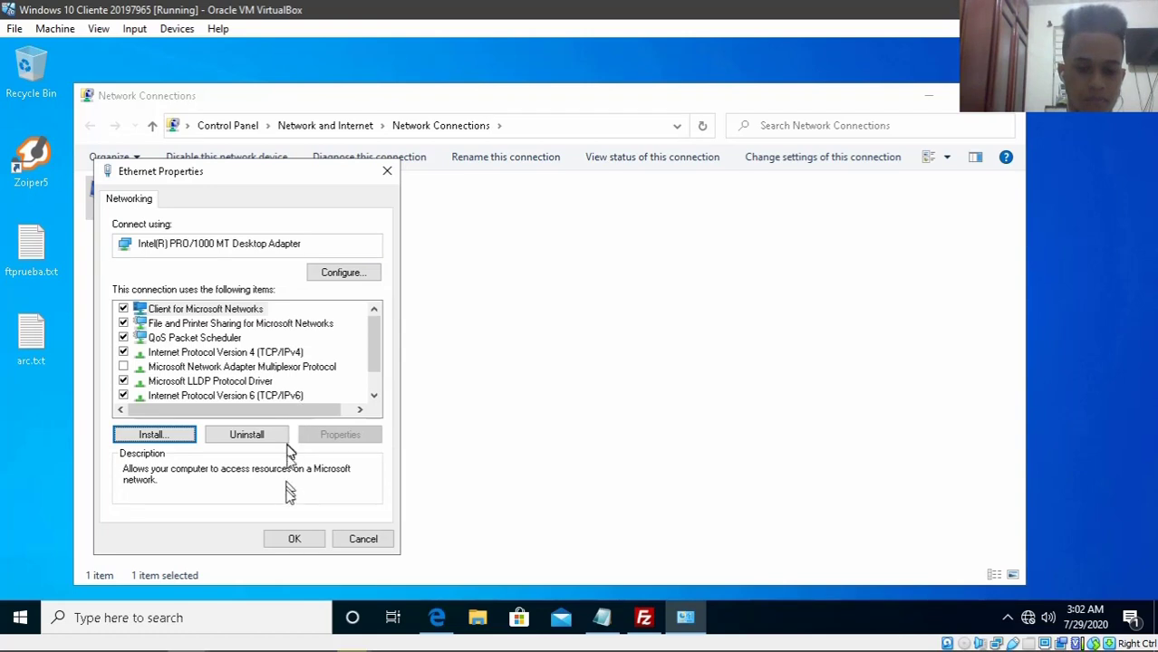
pyautogui.click(288, 535)
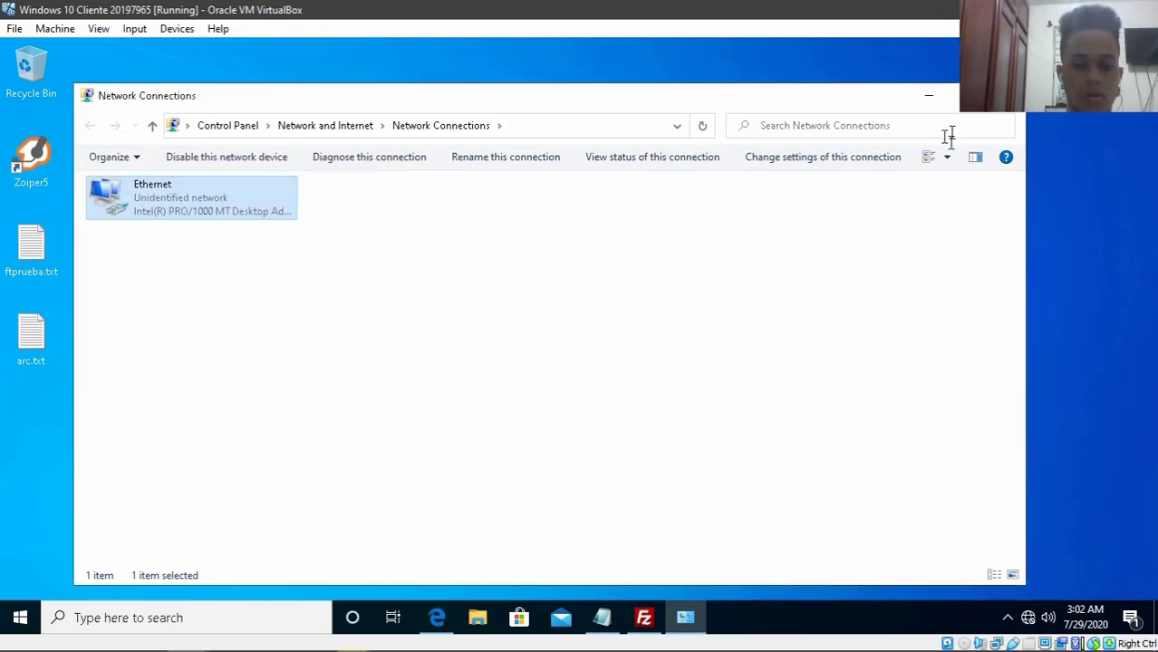
pyautogui.click(1004, 96)
pyautogui.click(644, 618)
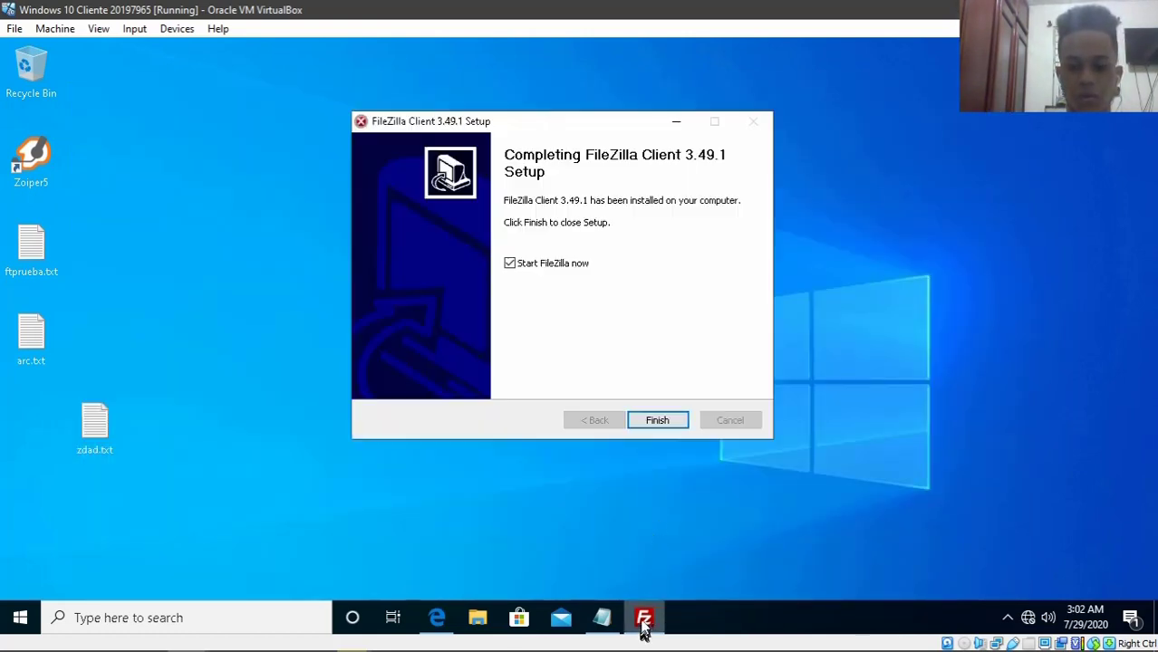
# - Finish FileZilla setup to launch it and dismiss the Welcome to FileZilla message
pyautogui.click(639, 420)
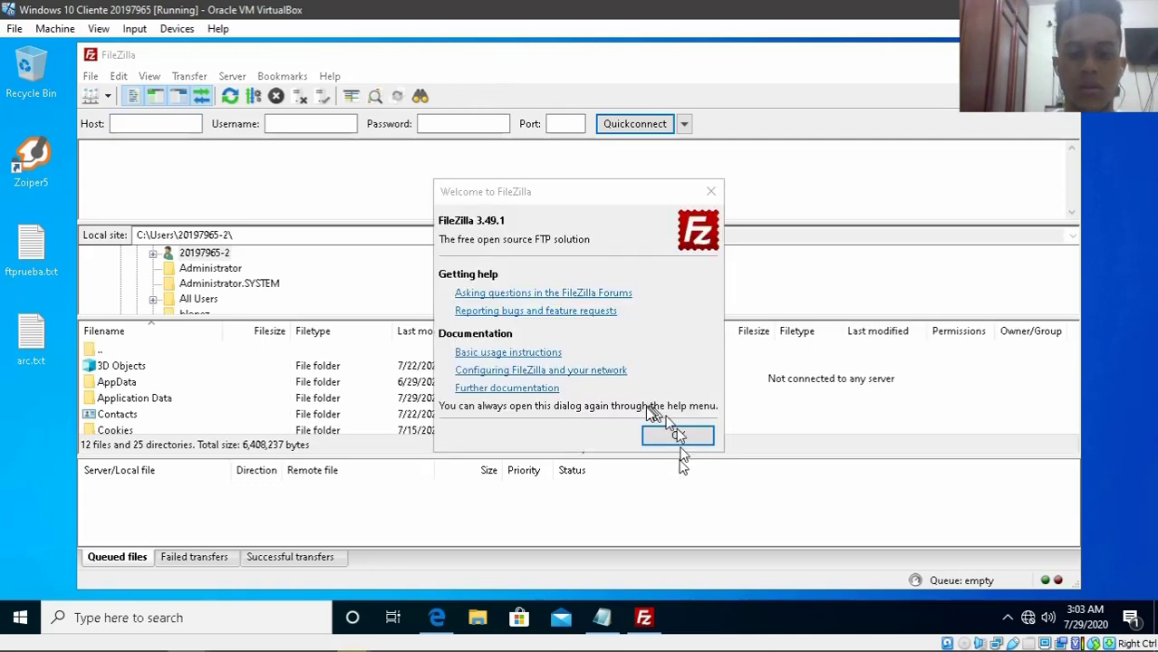
pyautogui.click(689, 438)
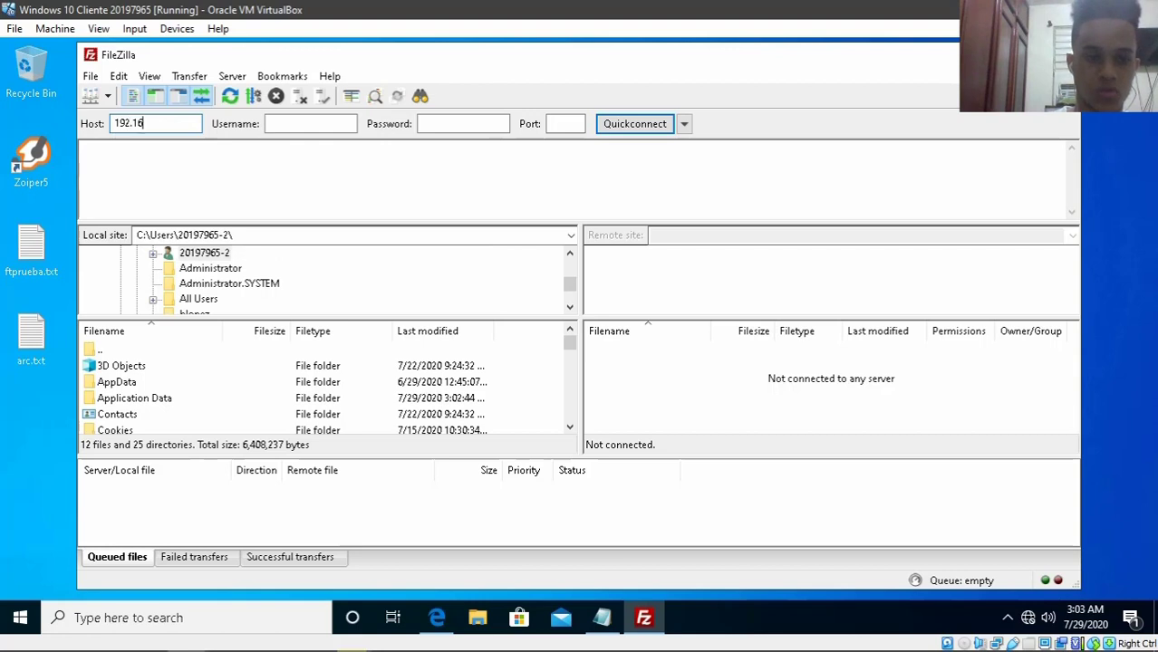
# - Quickconnect to 192.168.1.2 with the FTP user's credentials, not saving passwords, accepting insecure FTP
pyautogui.click(311, 124)
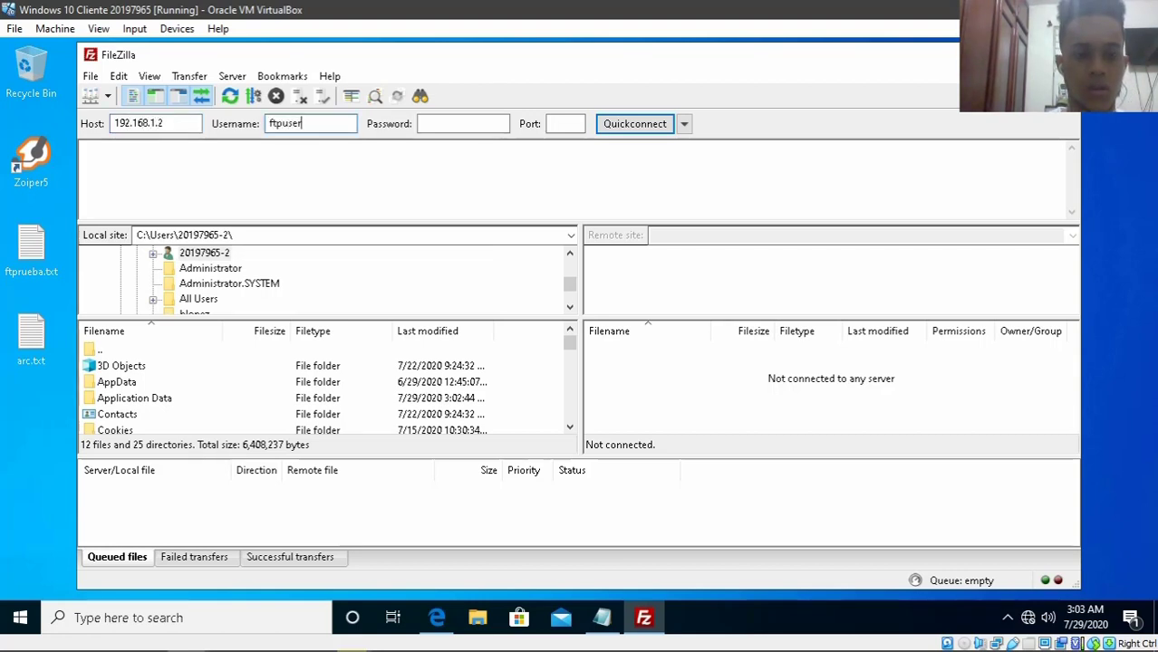
pyautogui.press('Tab')
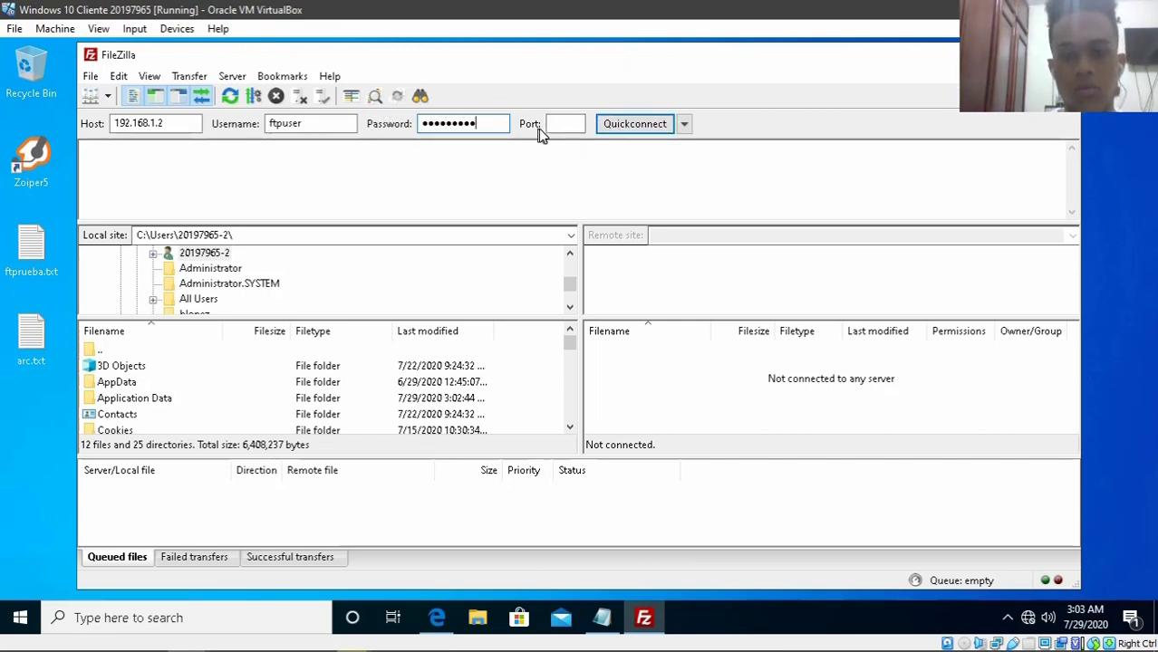
pyautogui.click(571, 121)
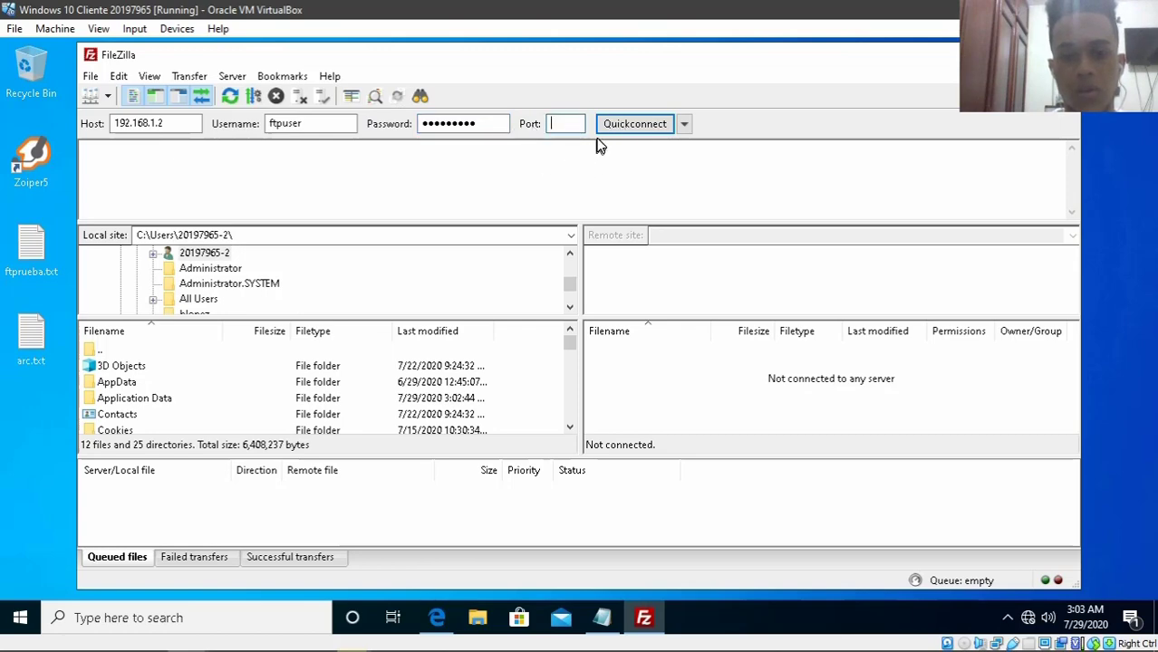
pyautogui.click(623, 124)
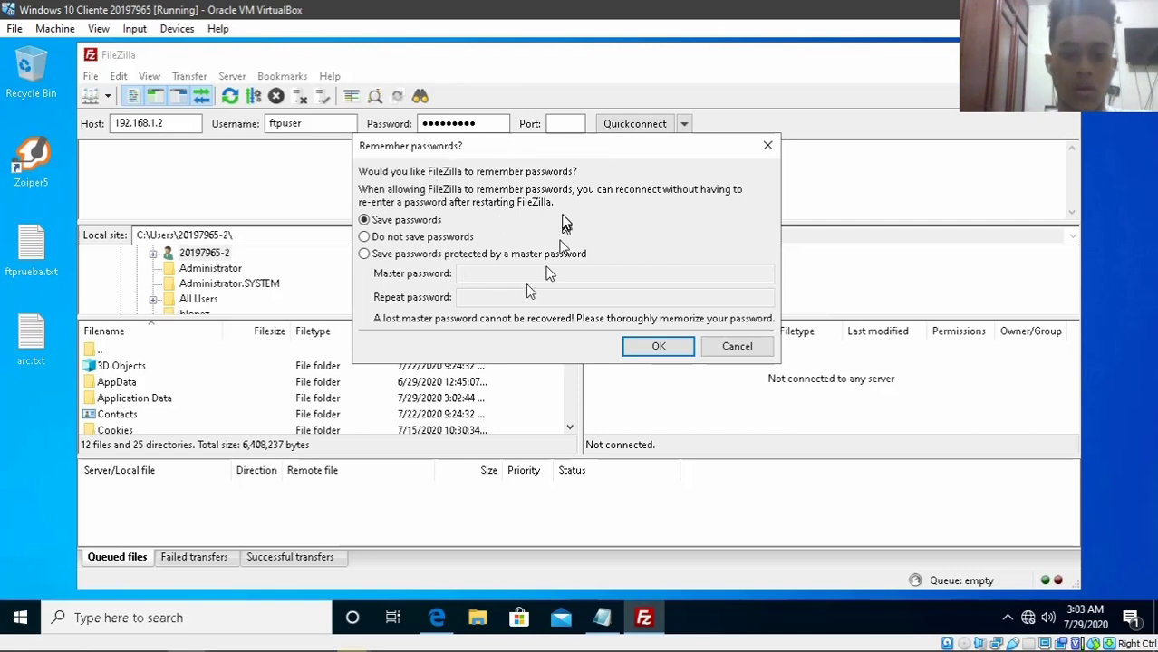
pyautogui.click(444, 237)
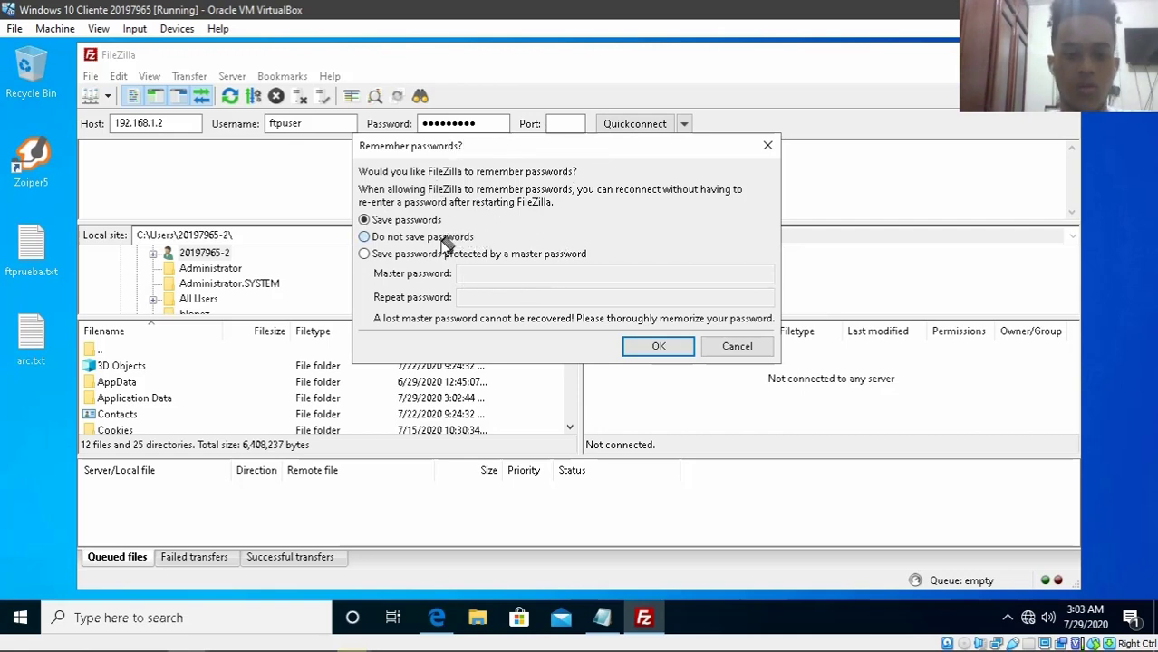
pyautogui.click(658, 347)
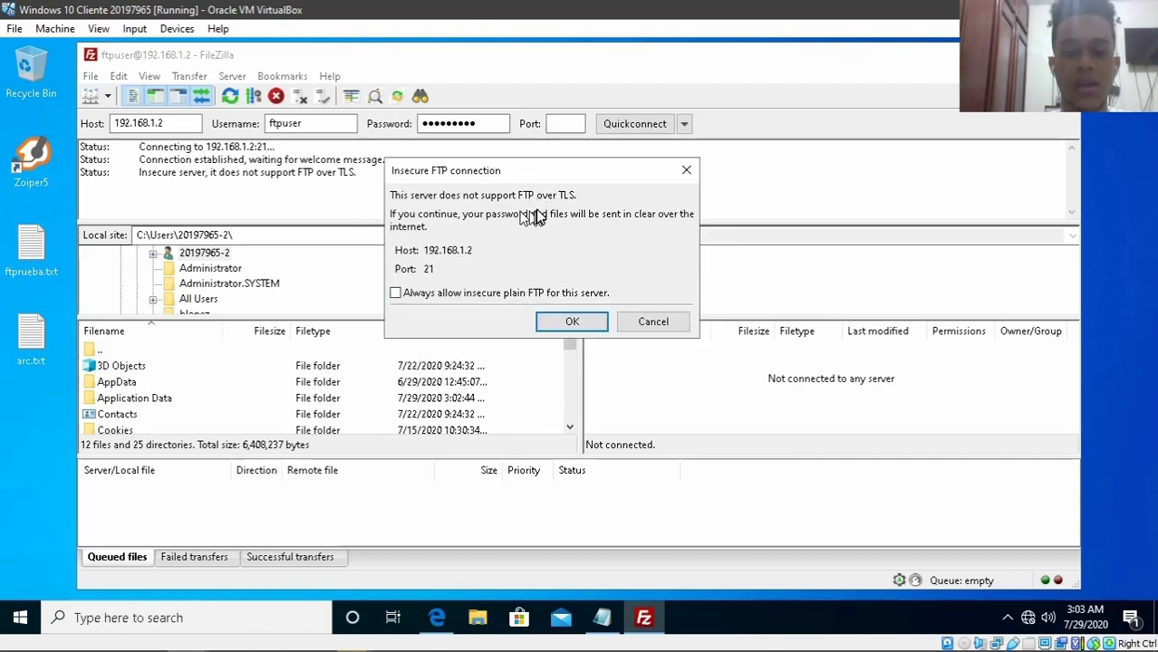
pyautogui.click(572, 324)
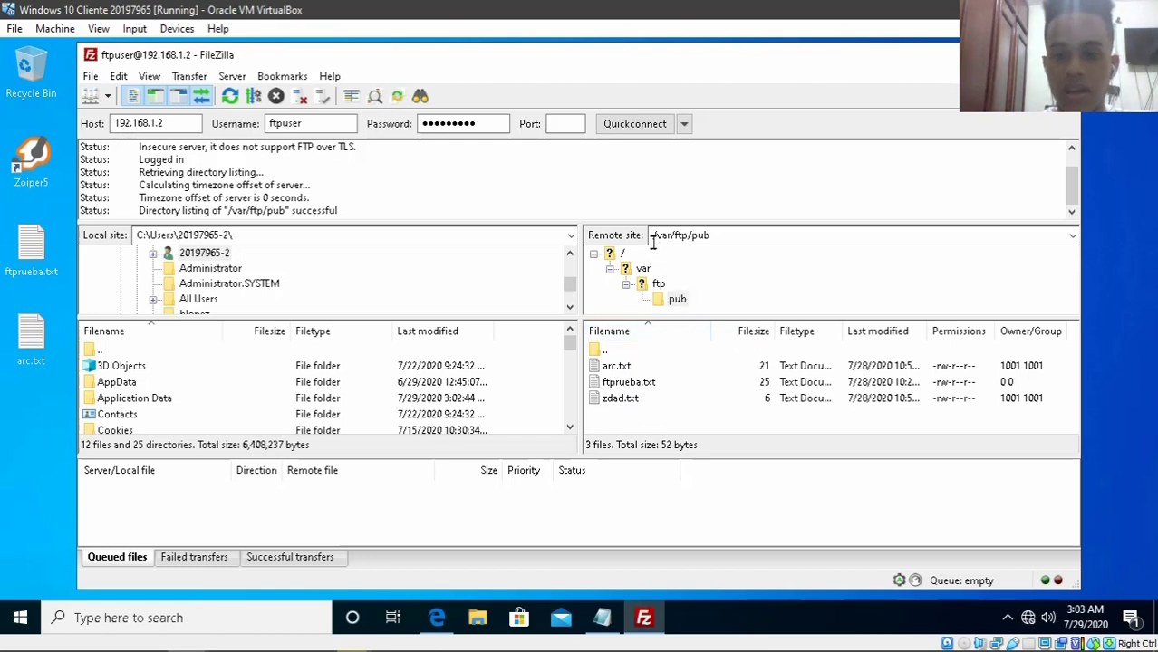
# - Highlight the remote /var/ftp/pub path and the local folder path in FileZilla's path fields
pyautogui.click(729, 231)
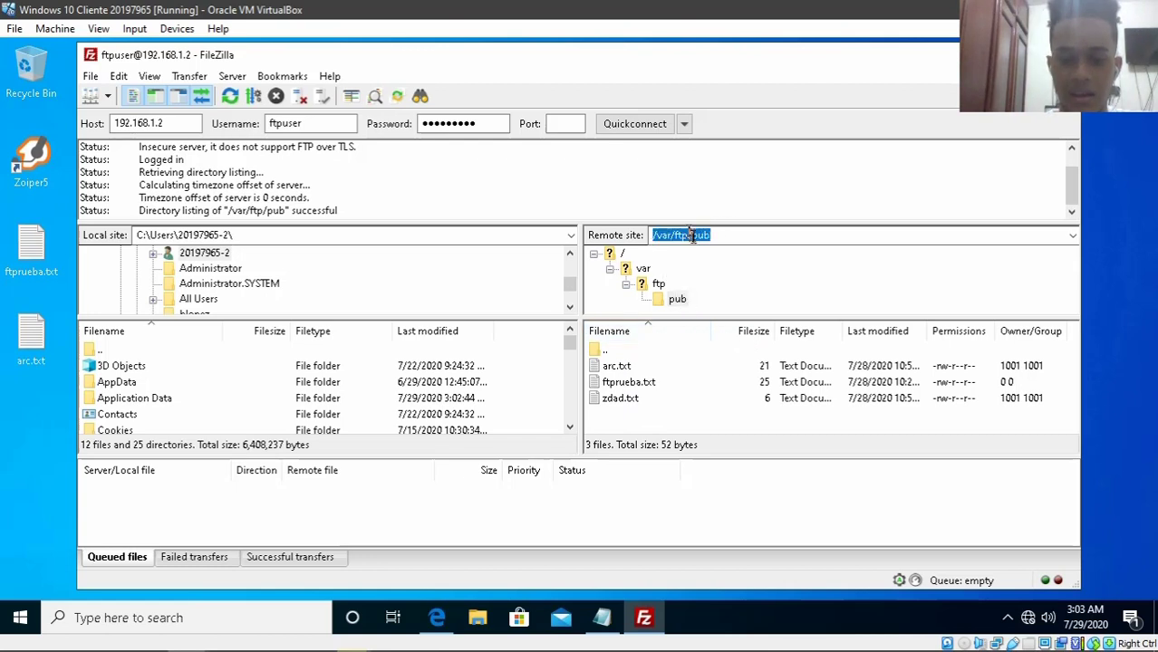
pyautogui.click(736, 238)
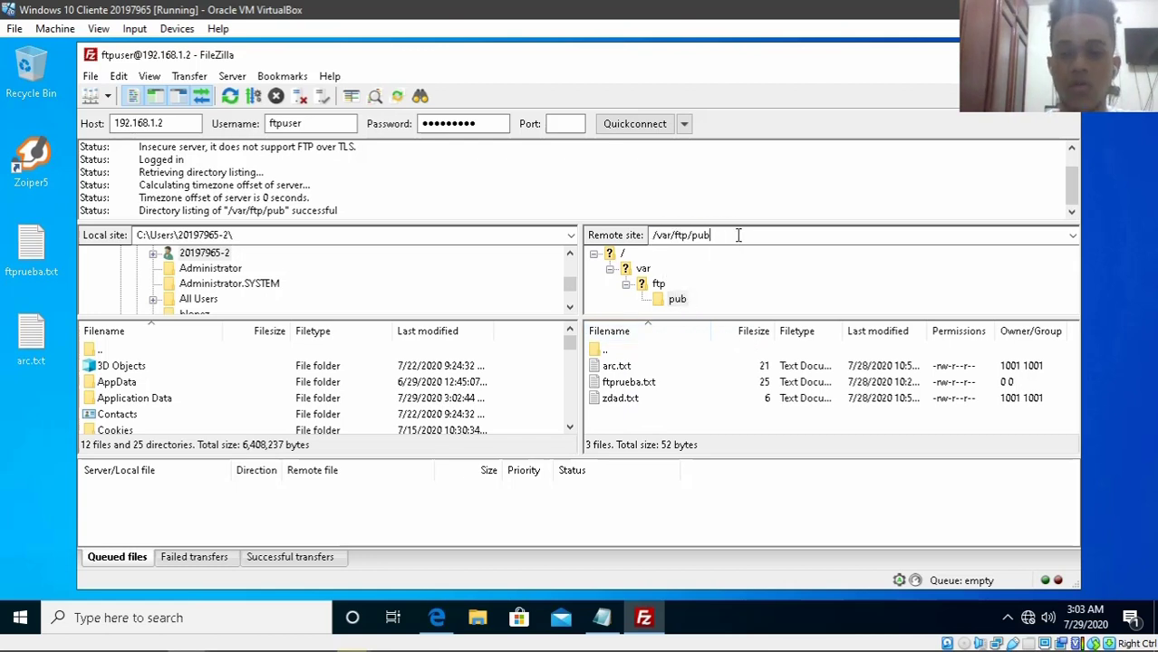
pyautogui.moveTo(738, 235); pyautogui.dragTo(664, 236)
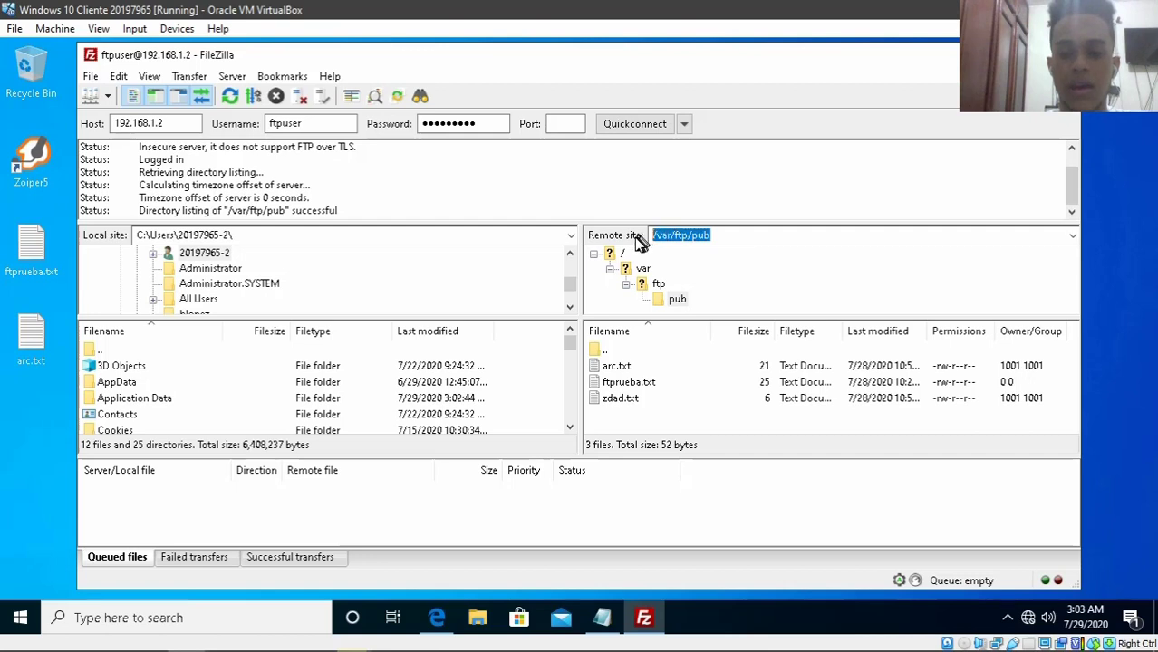
pyautogui.click(726, 232)
pyautogui.moveTo(726, 233); pyautogui.dragTo(694, 236)
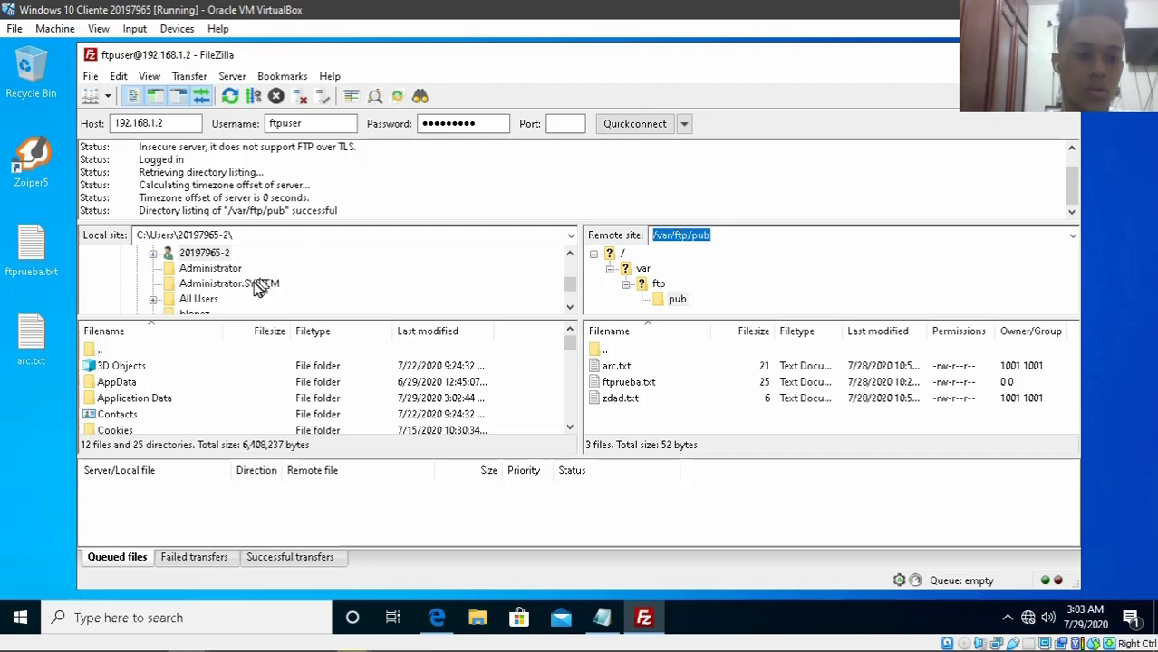
pyautogui.click(261, 237)
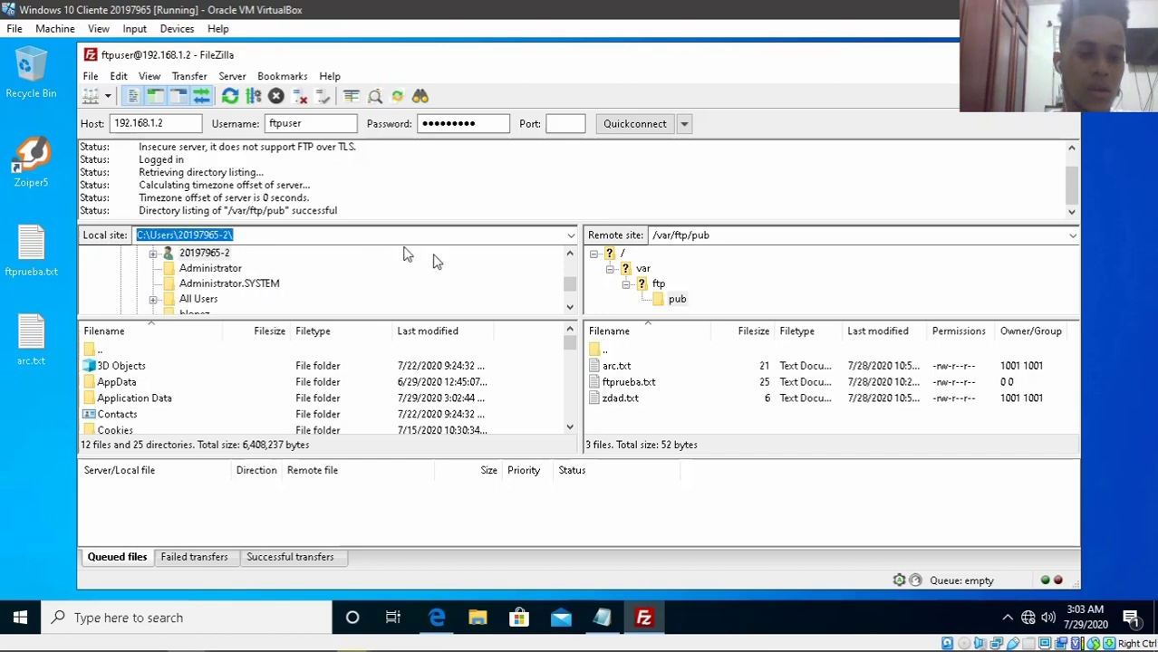
pyautogui.moveTo(571, 287)
pyautogui.mouseDown()
pyautogui.moveTo(571, 308)
pyautogui.moveTo(570, 285)
pyautogui.moveTo(574, 299)
pyautogui.mouseUp()
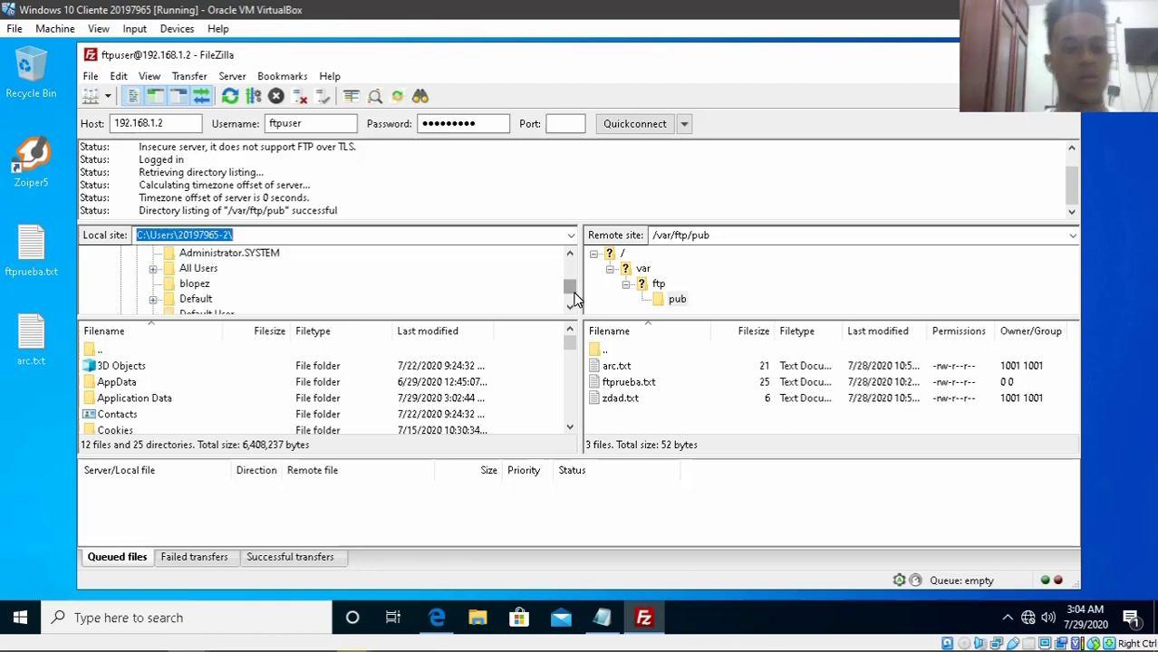
# - Go from C:\Users to the user's Desktop, listing arc.txt, desktop.ini, ftprueba.txt and zdad.txt
pyautogui.scroll(5, 352, 262)
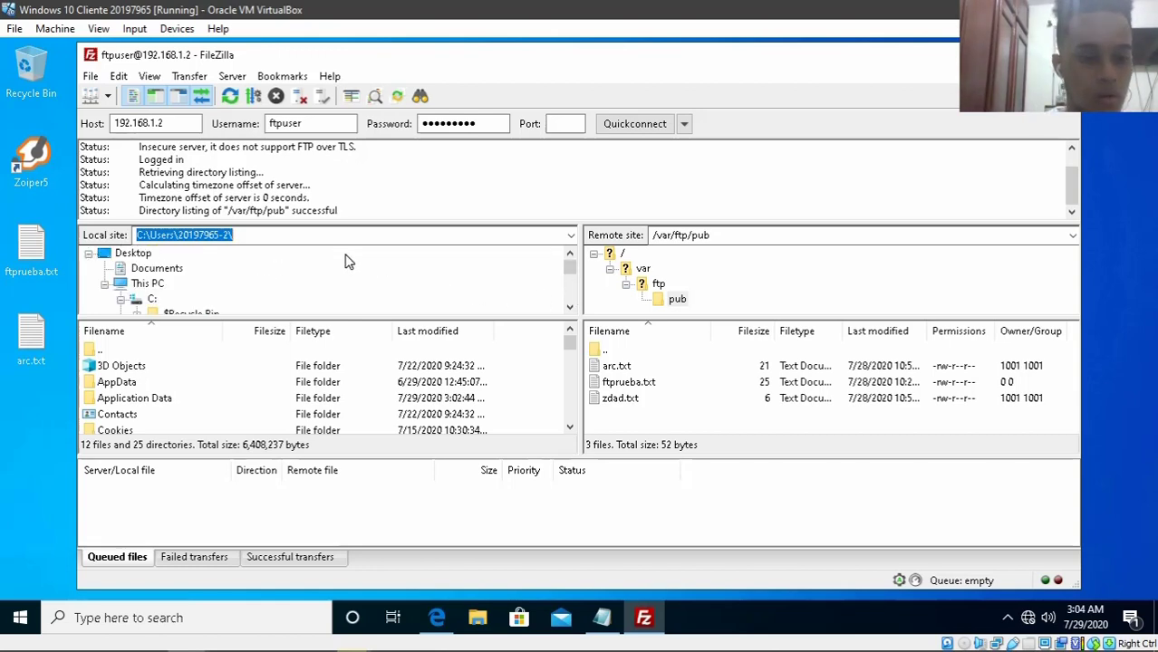
pyautogui.scroll(-2, 345, 262)
pyautogui.scroll(-2, 344, 272)
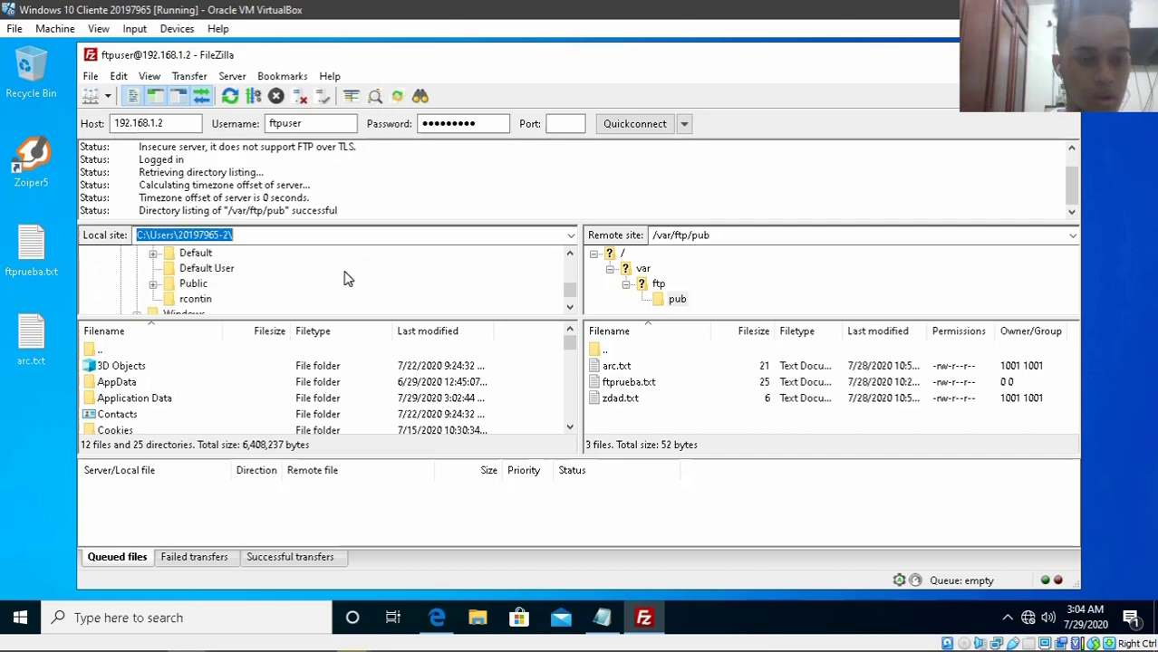
pyautogui.scroll(5, 263, 285)
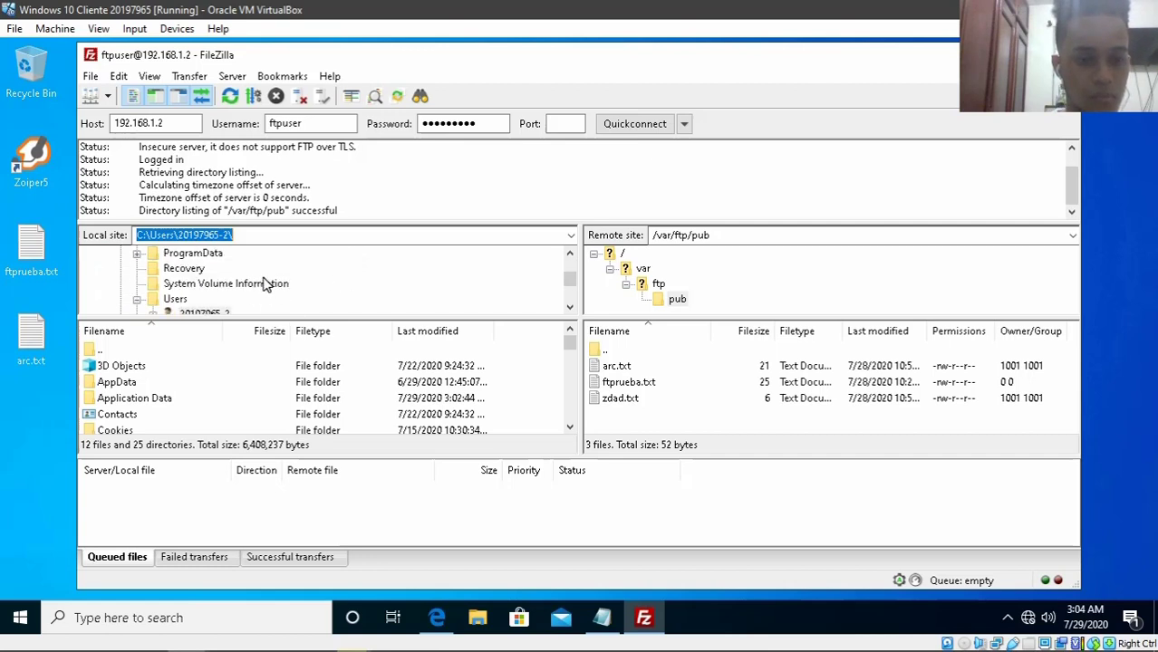
pyautogui.click(134, 255)
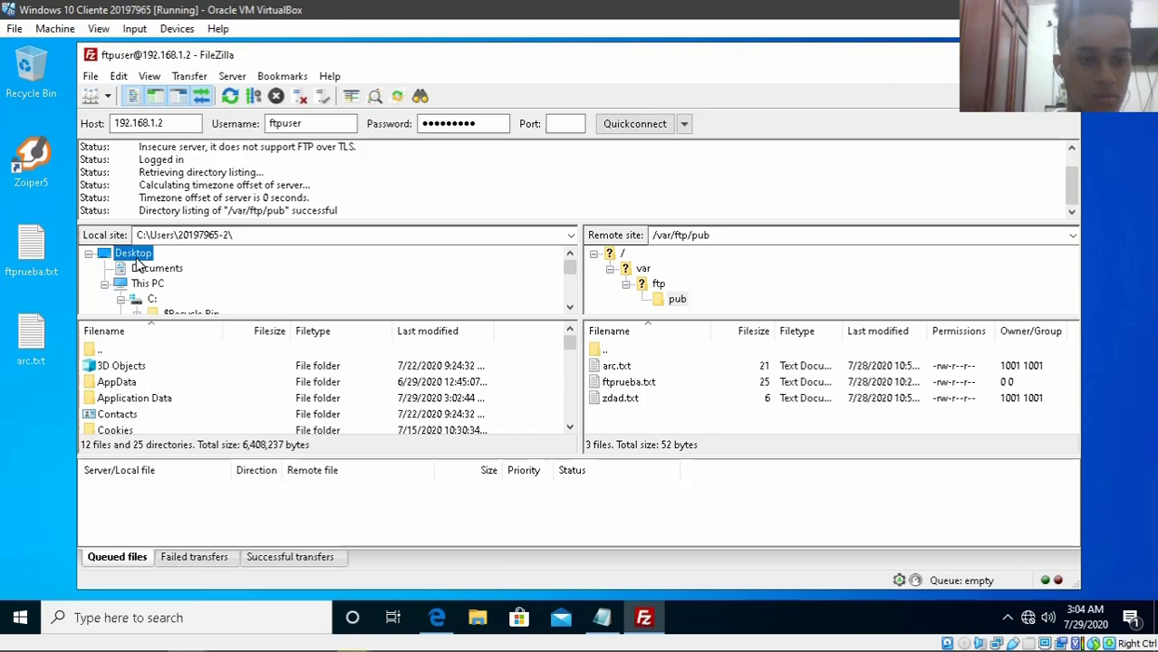
pyautogui.press('u')
pyautogui.scroll(-2, 142, 417)
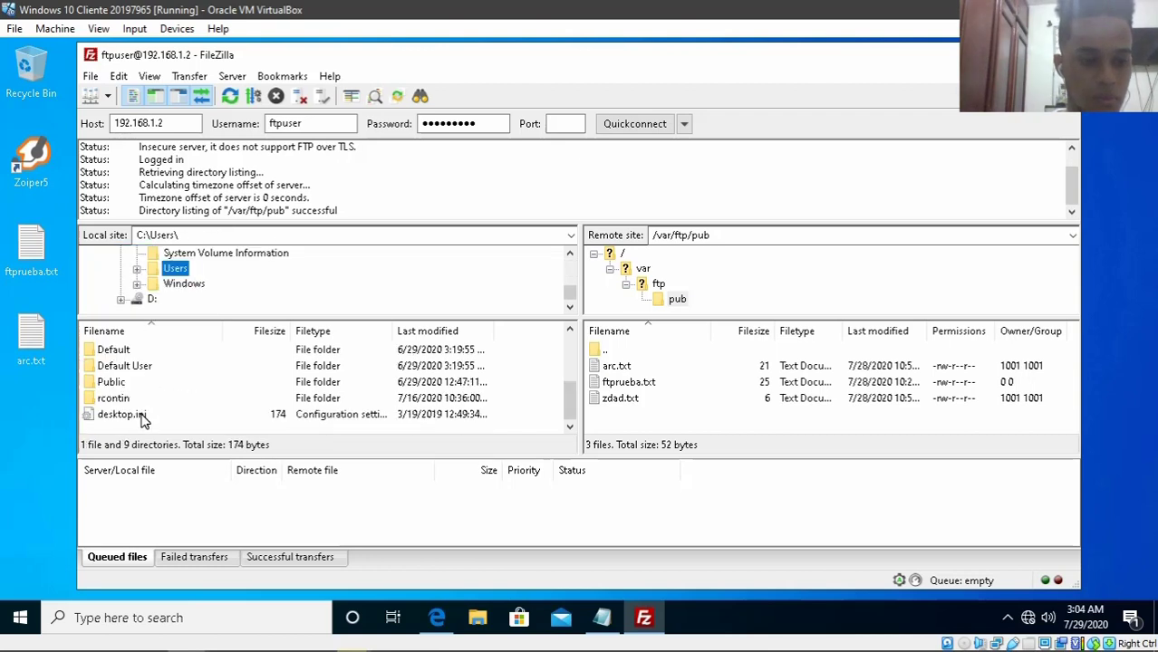
pyautogui.scroll(2, 135, 390)
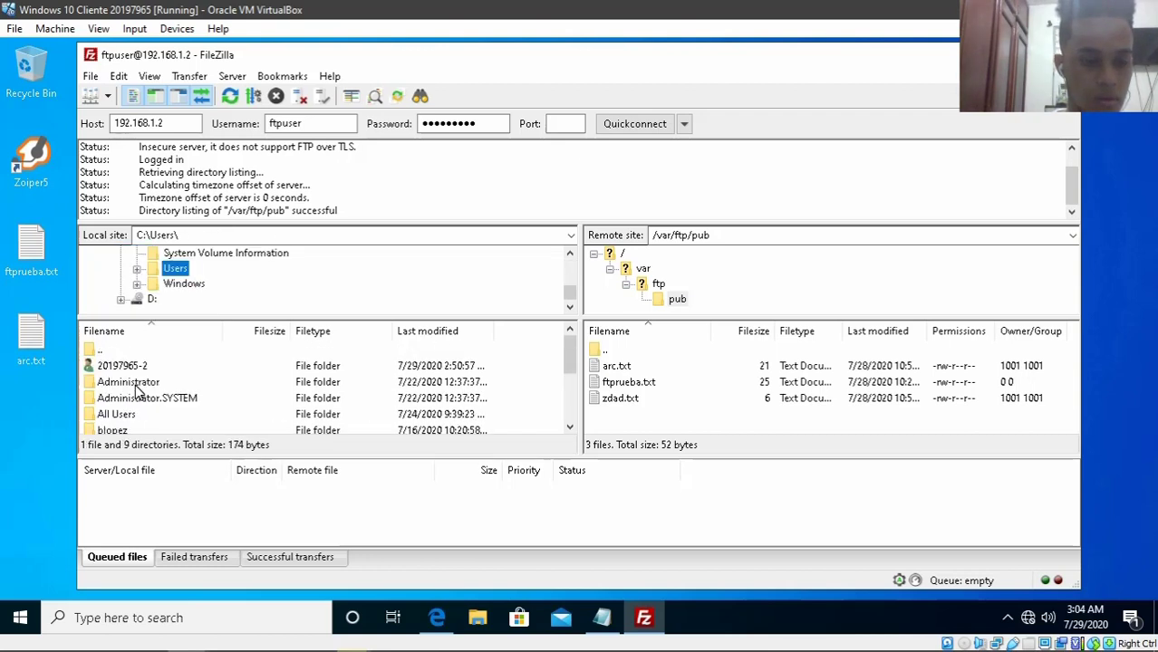
pyautogui.scroll(4, 183, 287)
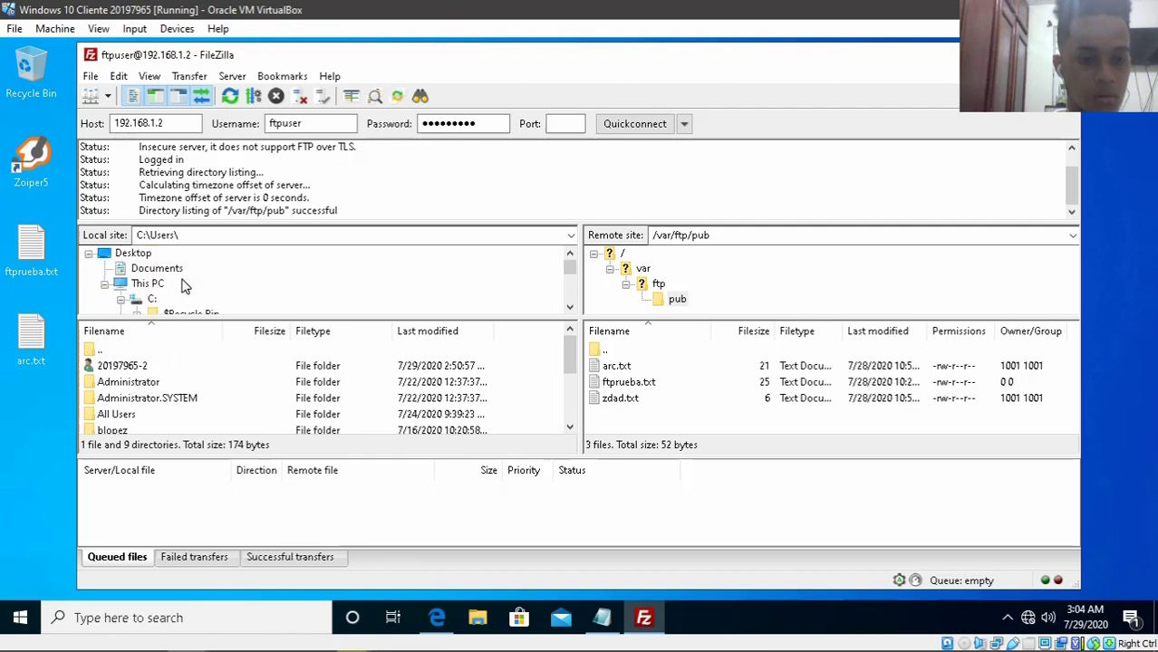
pyautogui.click(134, 253)
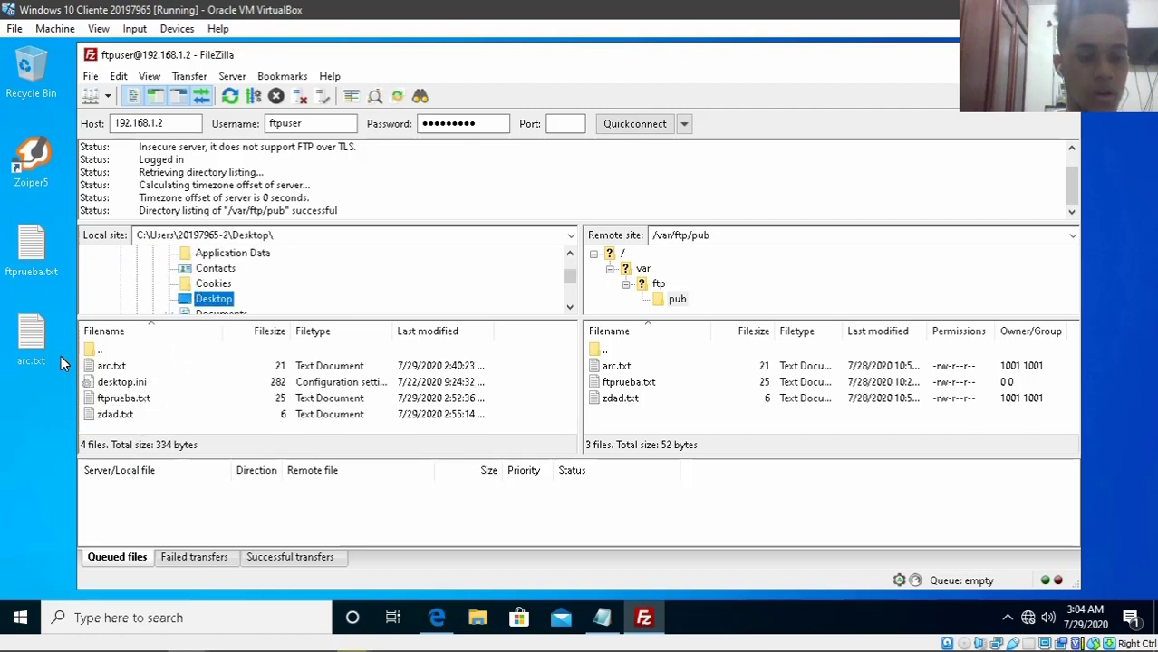
# - Create a new text document on the desktop named ad.txt
pyautogui.rightClick(28, 456)
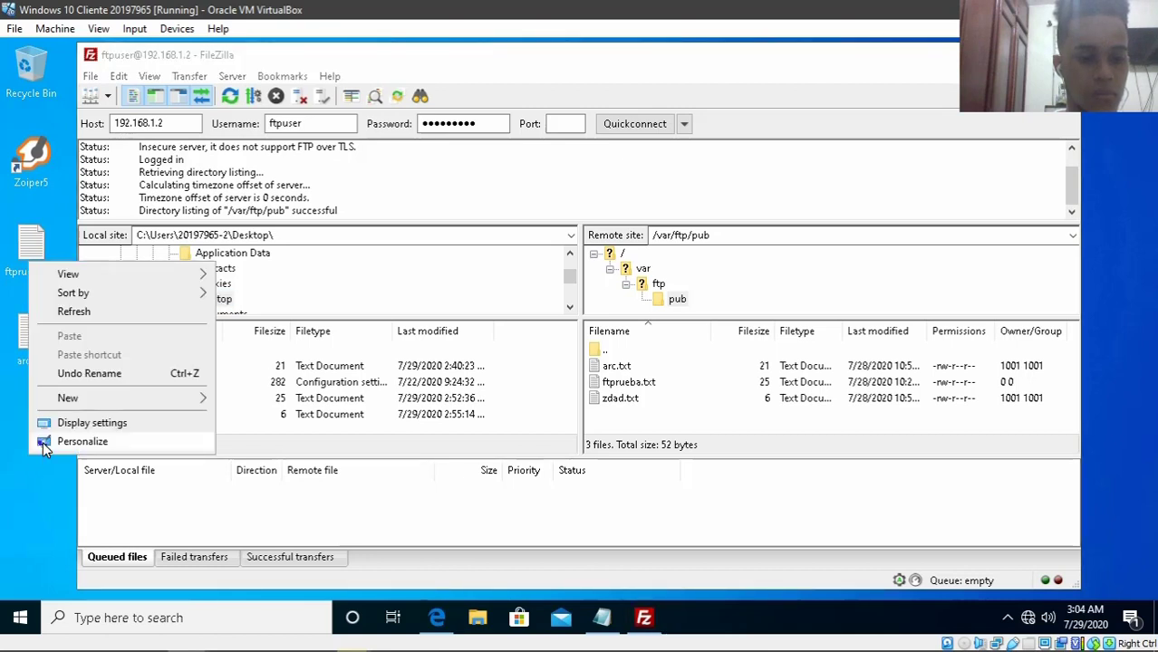
pyautogui.moveTo(74, 399)
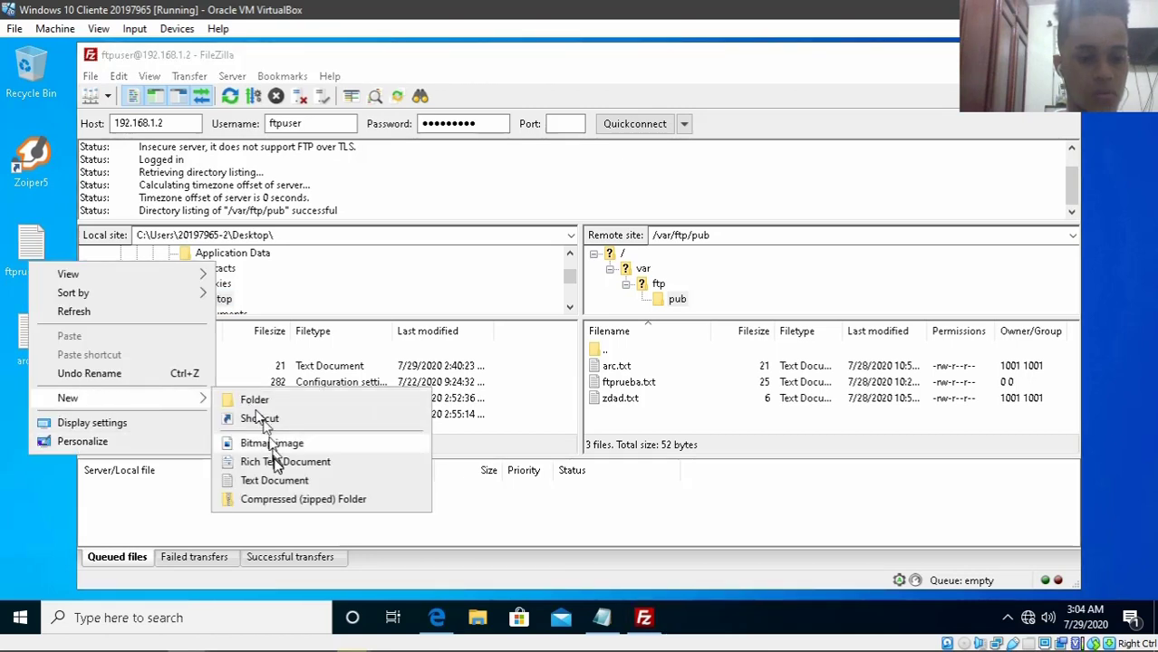
pyautogui.click(270, 481)
pyautogui.write('ad.txt')
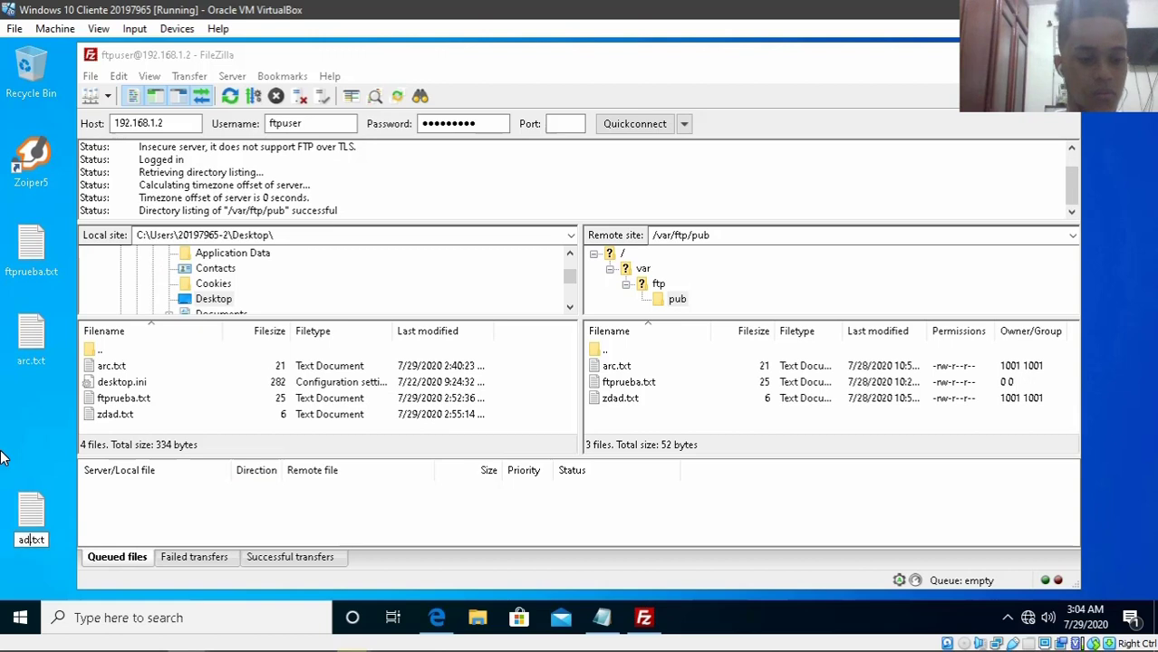
pyautogui.press('Return')
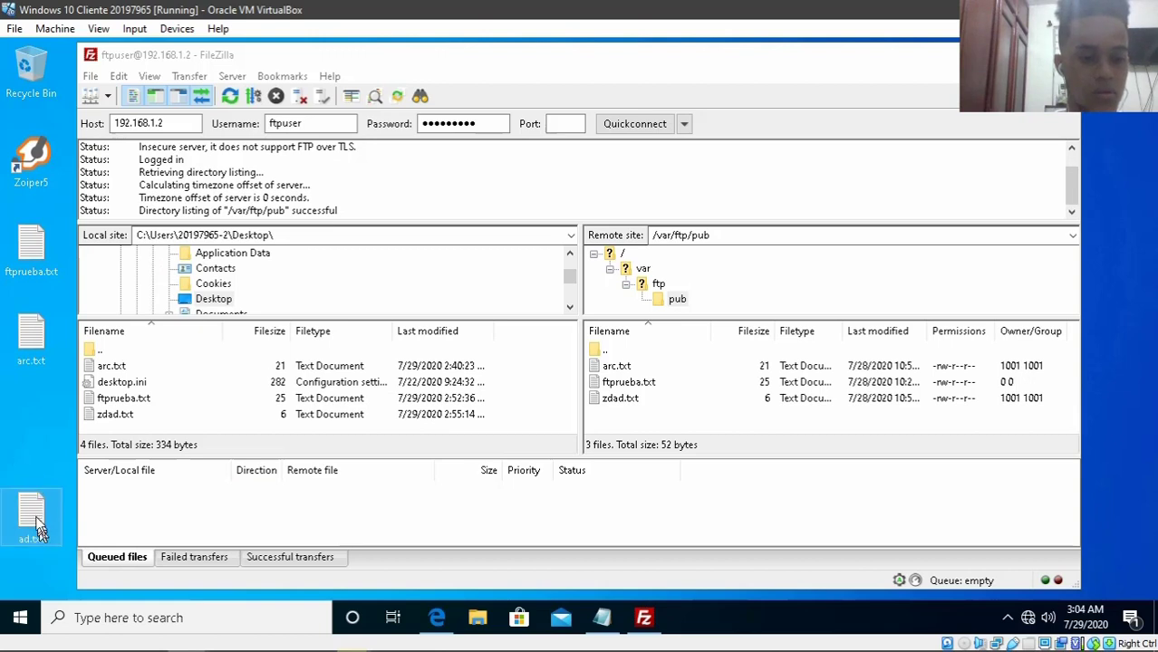
# - Write 'adas' into ad.txt in Notepad, save it and close Notepad
pyautogui.doubleClick(34, 515)
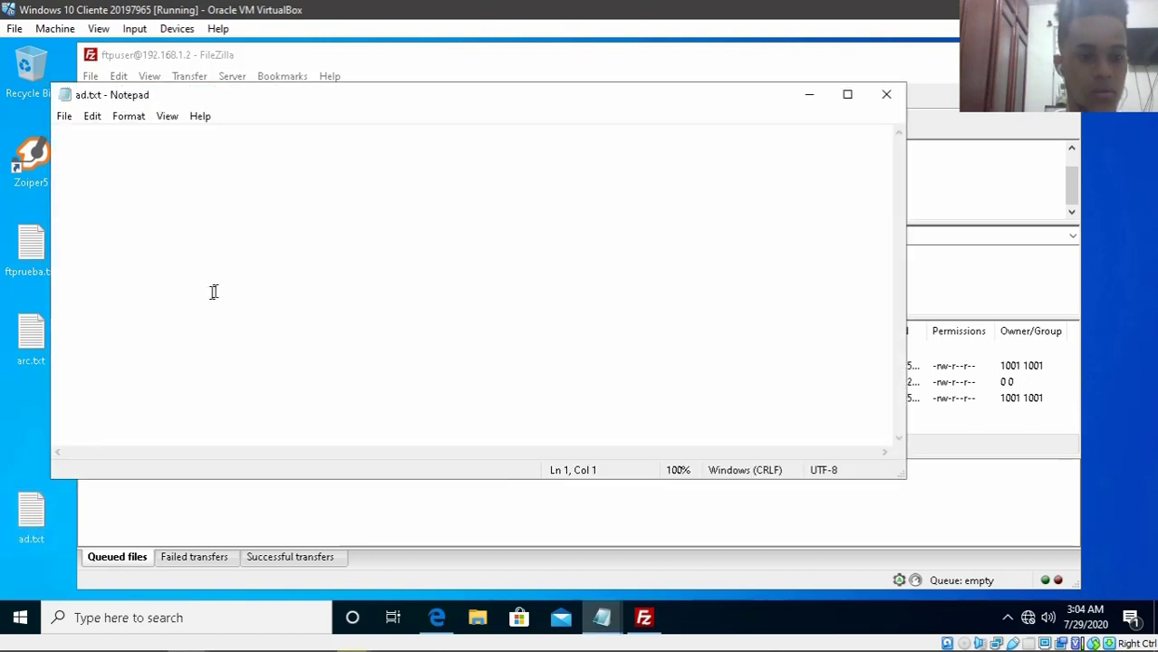
pyautogui.write('adas')
pyautogui.hotkey('ctrl', 's')
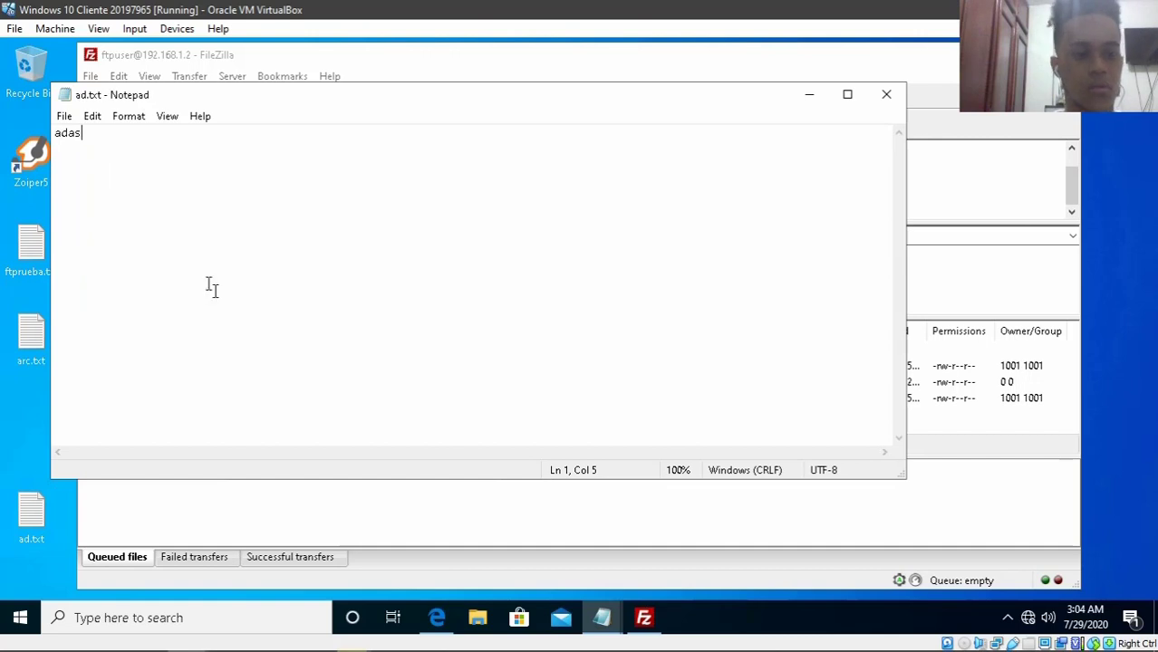
pyautogui.click(881, 96)
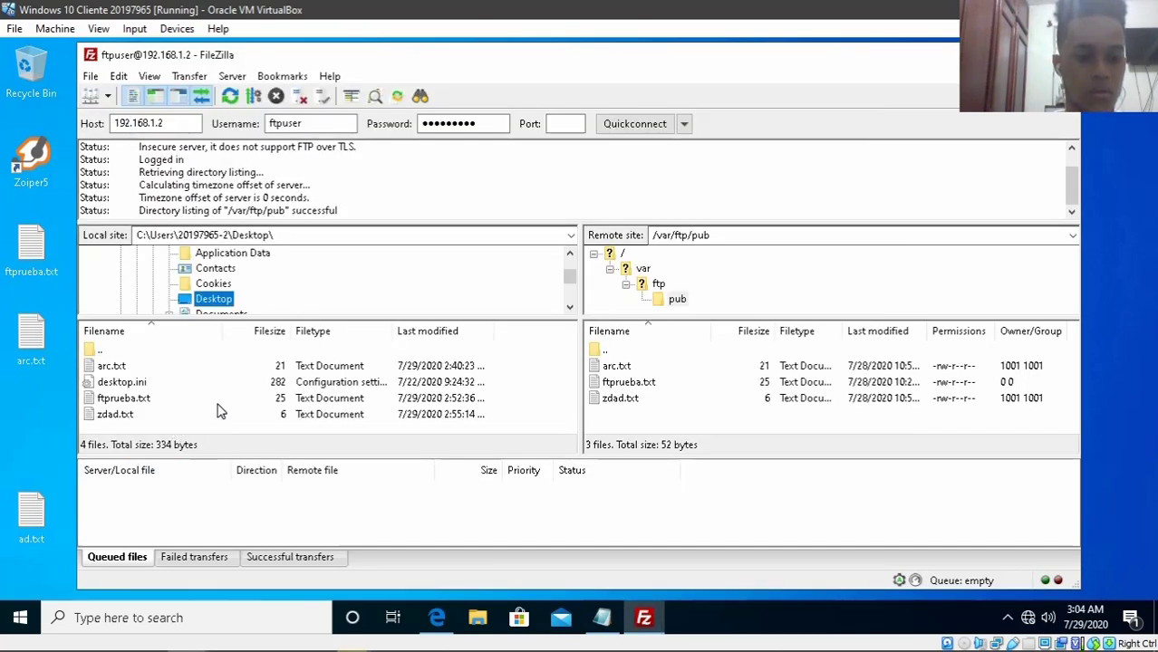
# - Refresh the local file list and upload ad.txt to the remote /var/ftp/pub folder
pyautogui.rightClick(513, 384)
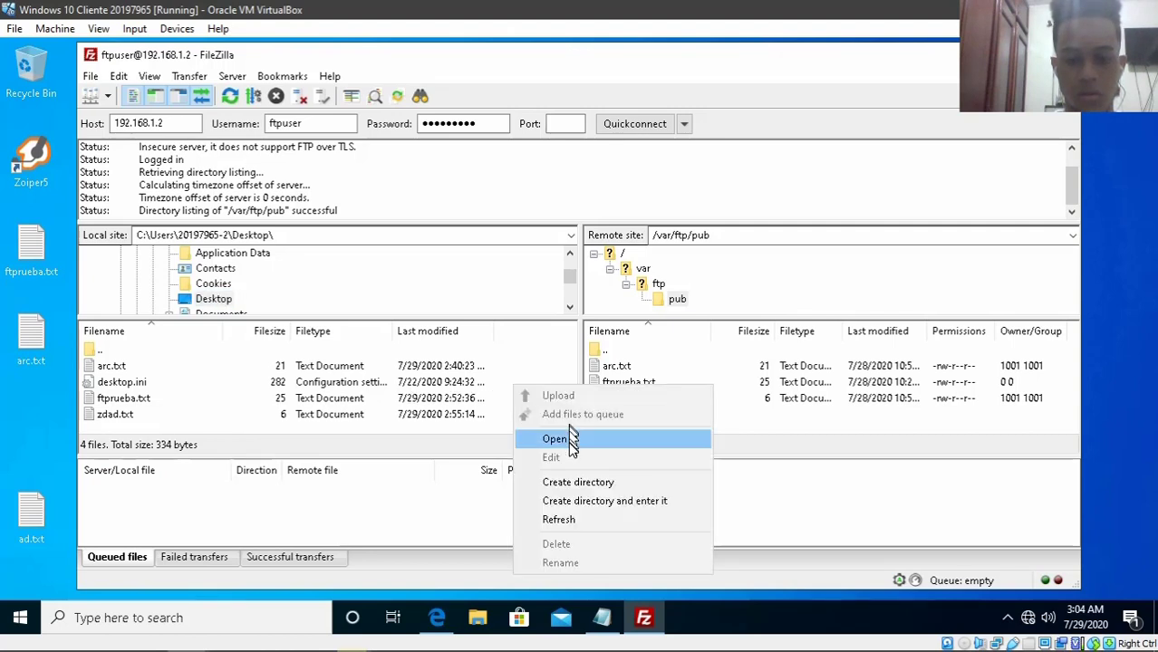
pyautogui.click(558, 519)
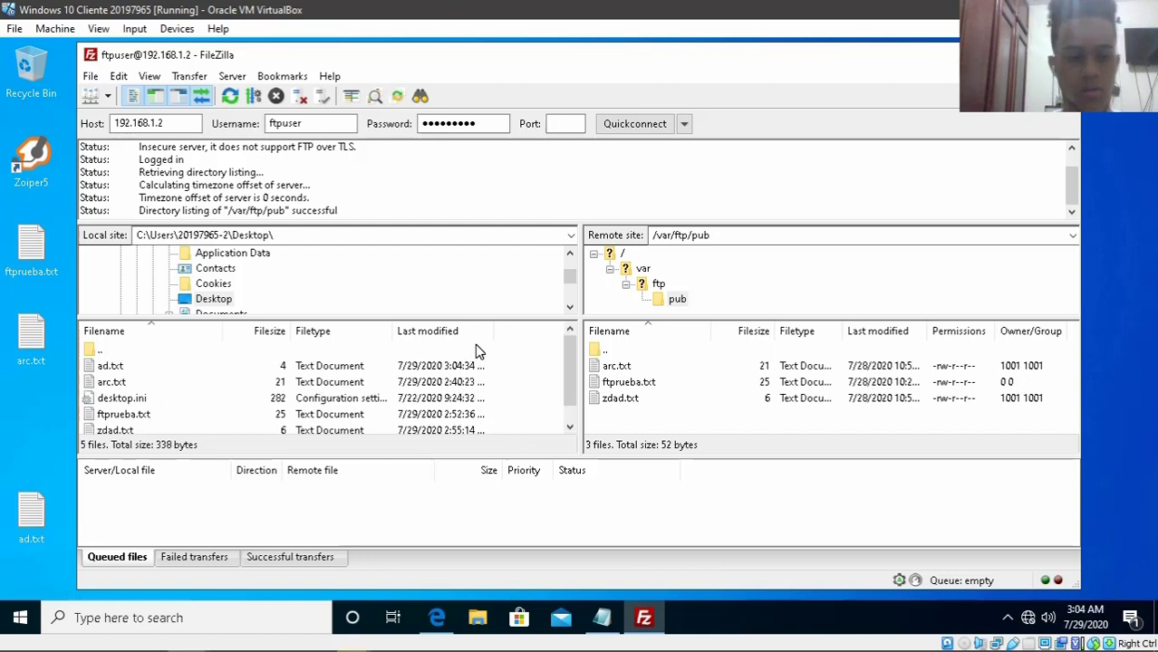
pyautogui.click(110, 367)
pyautogui.moveTo(110, 368); pyautogui.dragTo(711, 399)
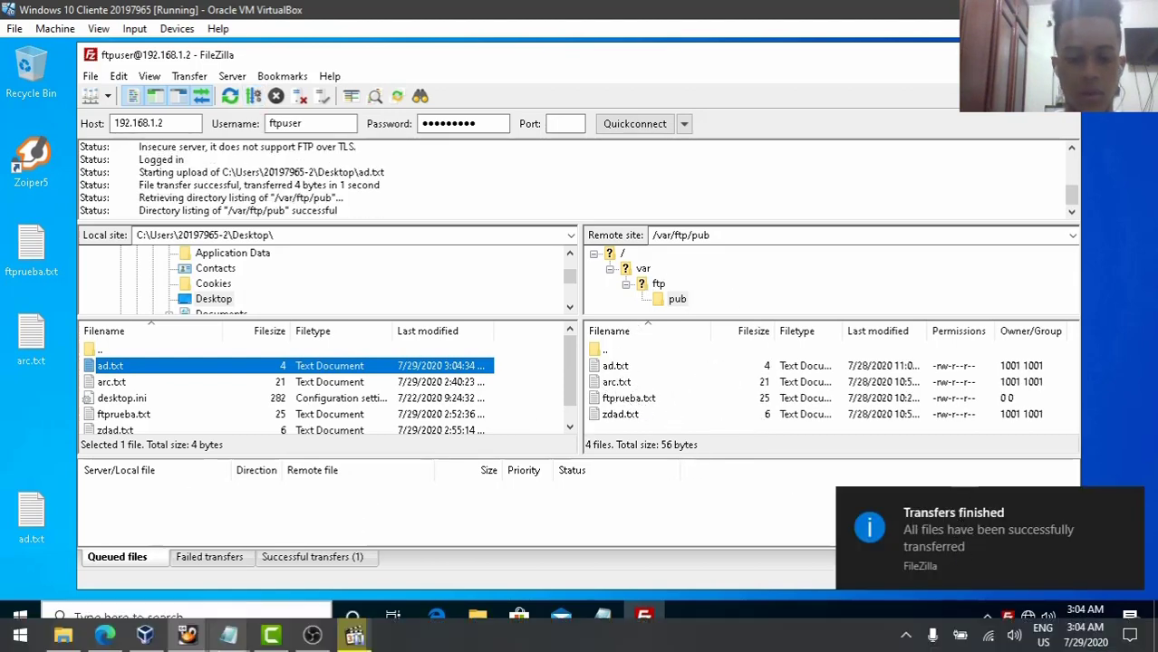
# - On the Oracle Linux server, run ls to confirm ad.txt is in the pub folder
pyautogui.moveTo(275, 634)
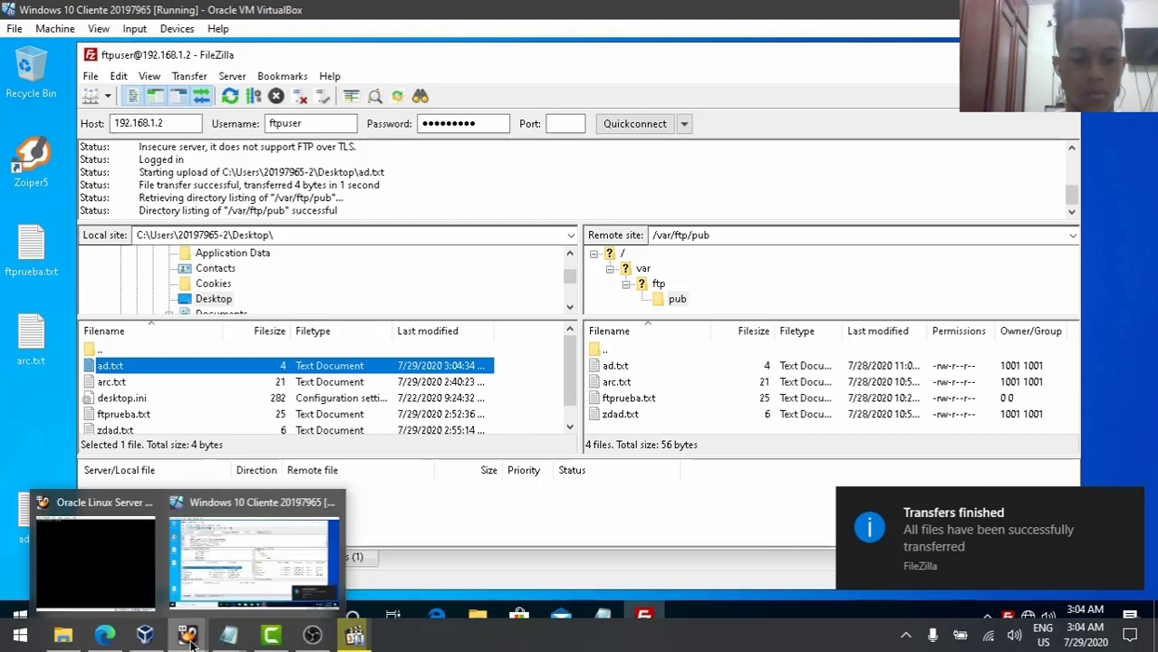
pyautogui.click(103, 574)
pyautogui.write('ls')
pyautogui.press('Return')
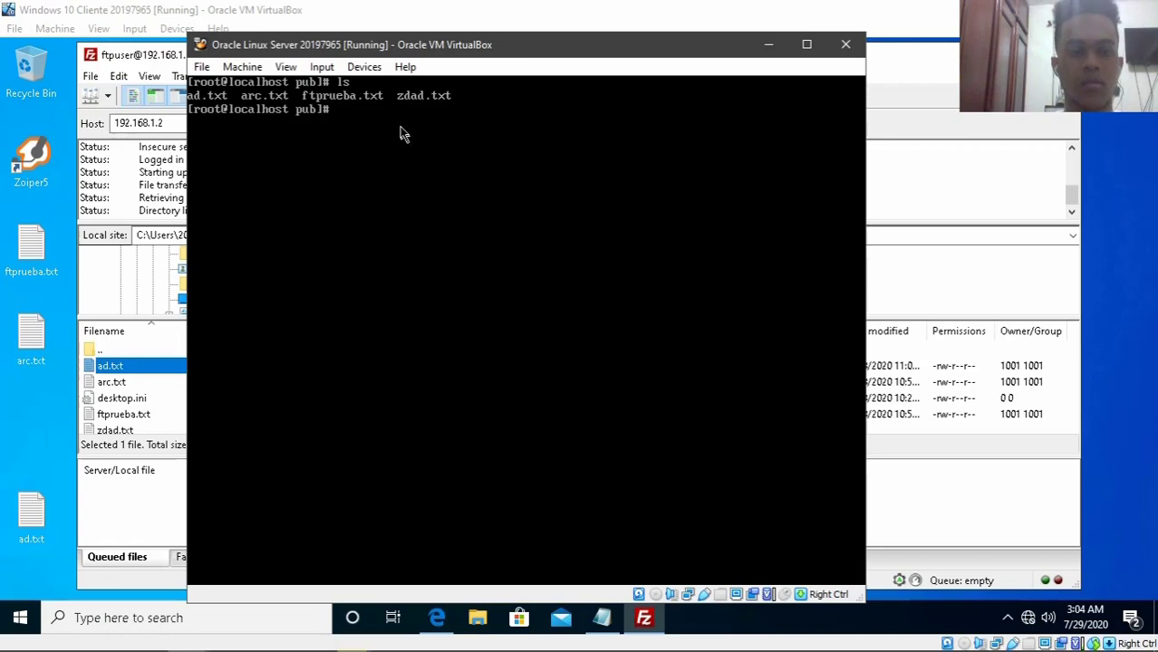
pyautogui.click(768, 45)
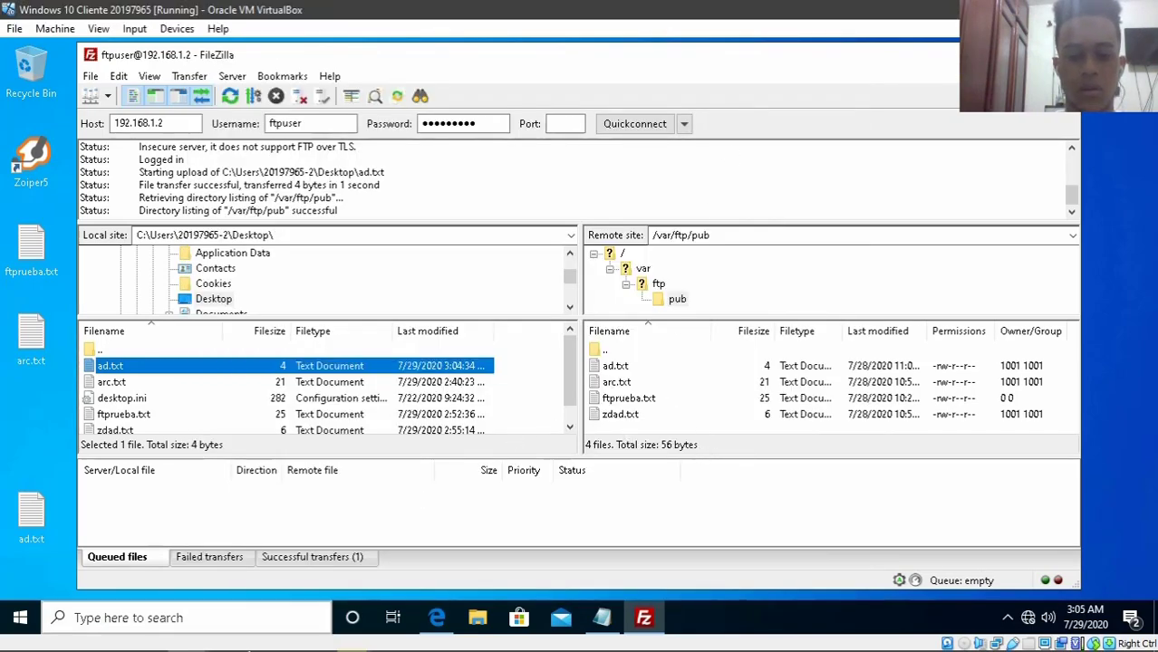
pyautogui.moveTo(208, 637)
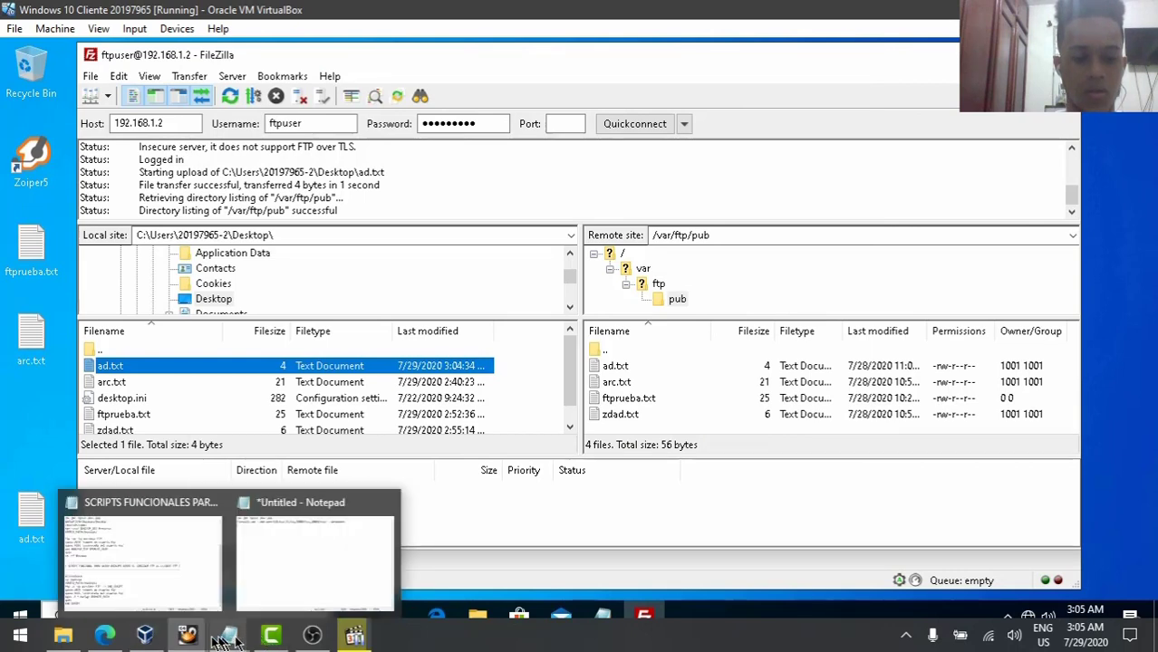
pyautogui.moveTo(145, 637)
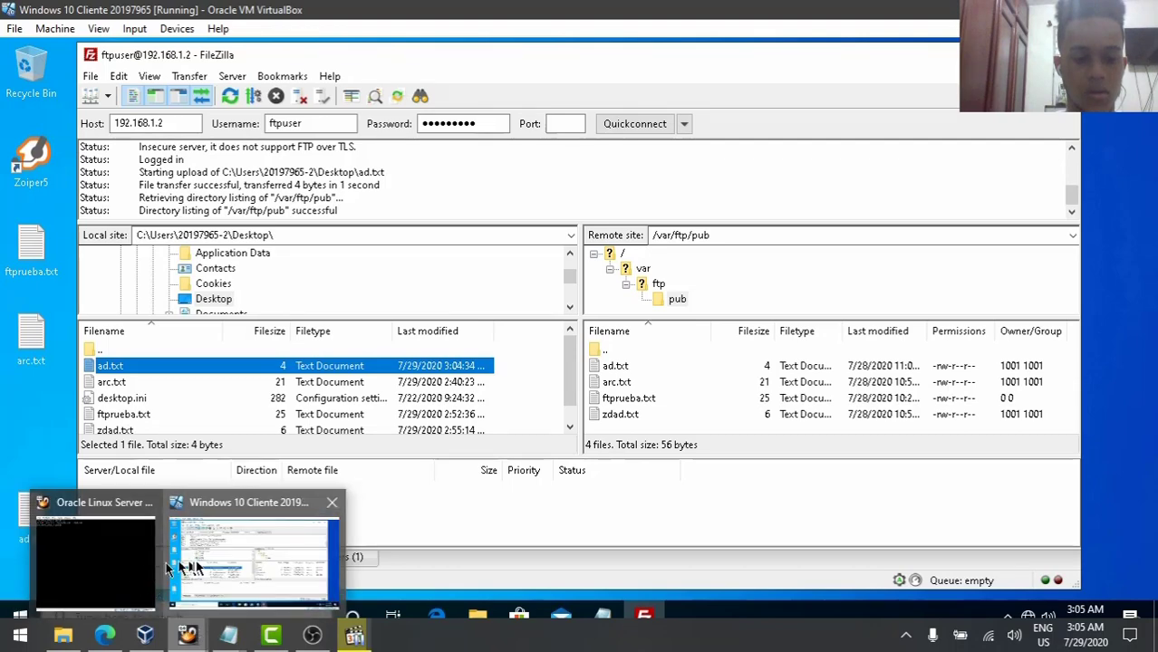
pyautogui.click(161, 557)
pyautogui.write('ca')
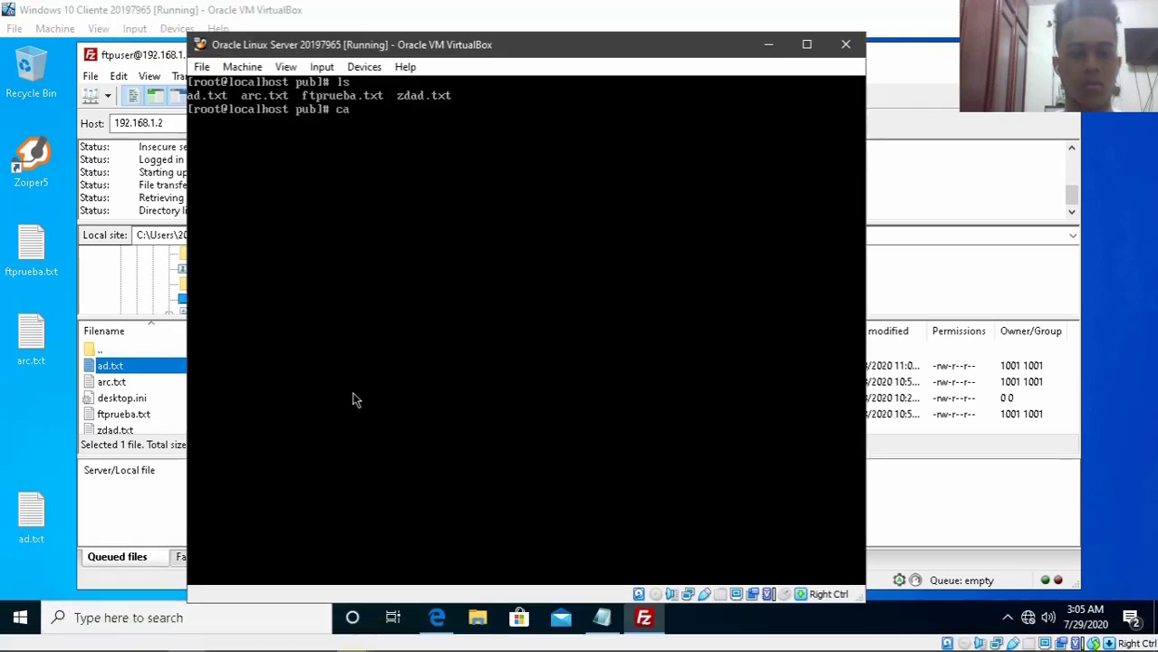
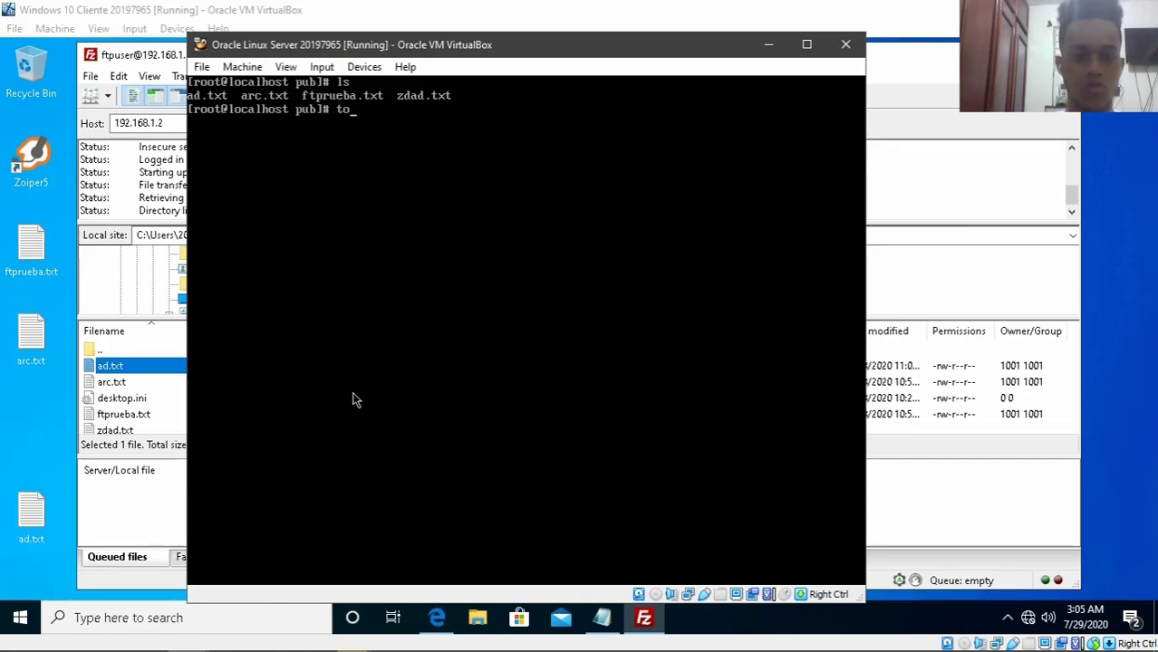
# - Create an empty ftpzilla.txt file in the pub folder with touch
pyautogui.press('BackSpace')
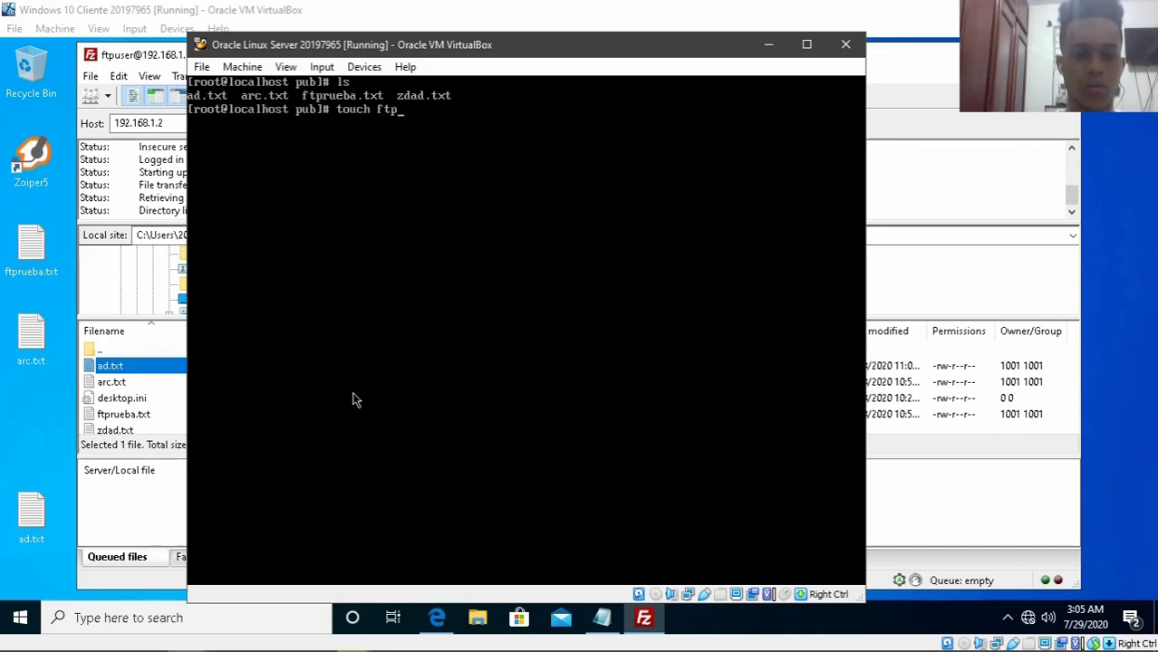
pyautogui.write('illa.txt')
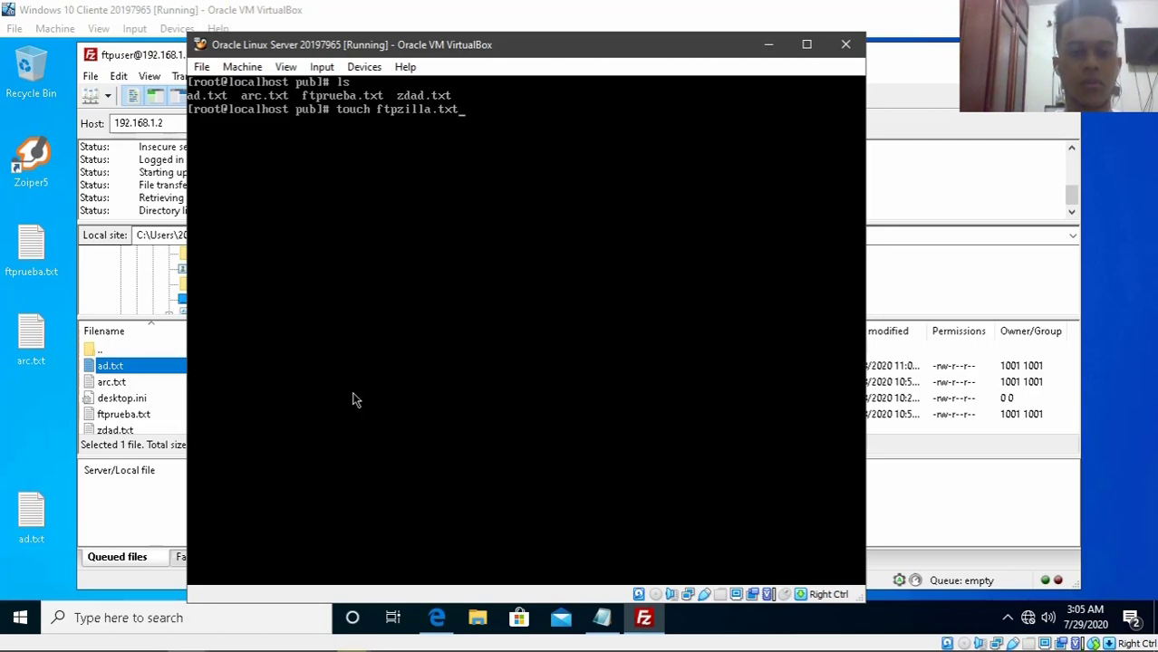
pyautogui.press('Return')
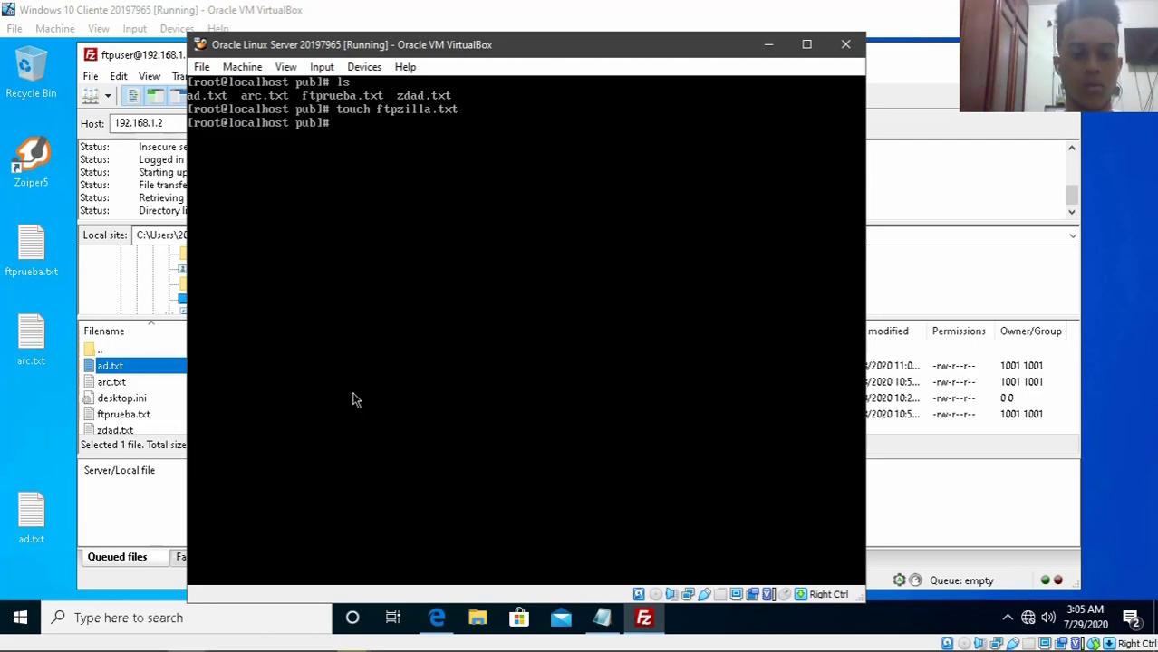
# - Open ftpzilla.txt in the nano editor
pyautogui.write('touch')
pyautogui.press('BackSpace')
pyautogui.press('BackSpace')
pyautogui.press('BackSpace')
pyautogui.press('BackSpace')
pyautogui.press('BackSpace')
pyautogui.write('f')
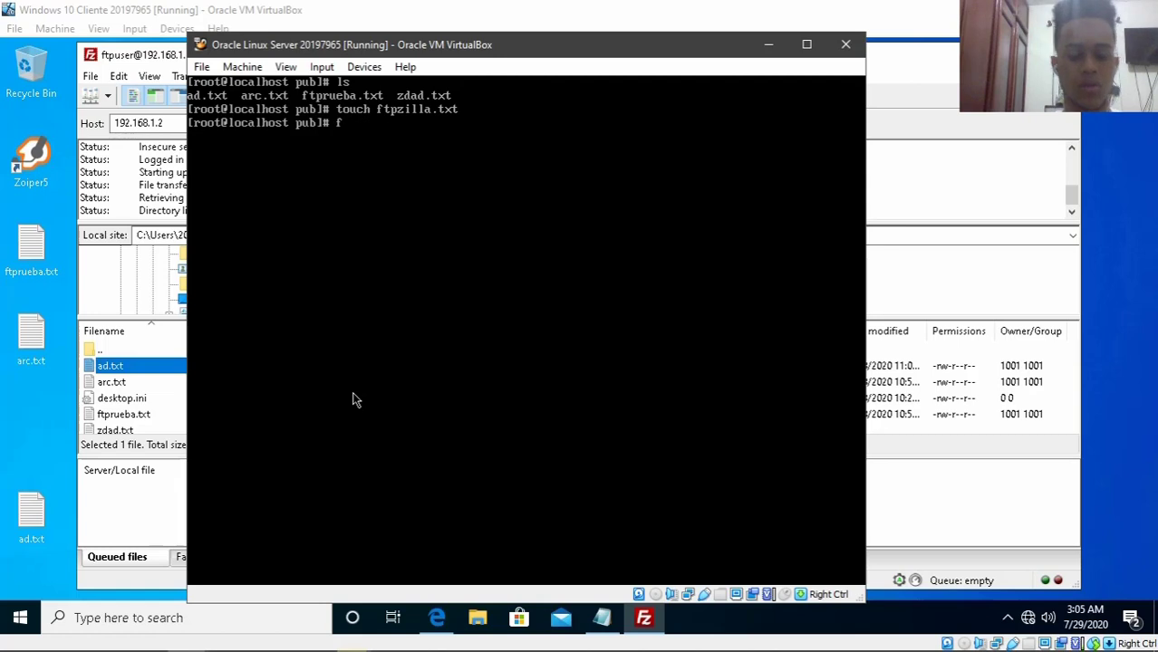
pyautogui.write('tp')
pyautogui.press('BackSpace')
pyautogui.press('BackSpace')
pyautogui.write('na')
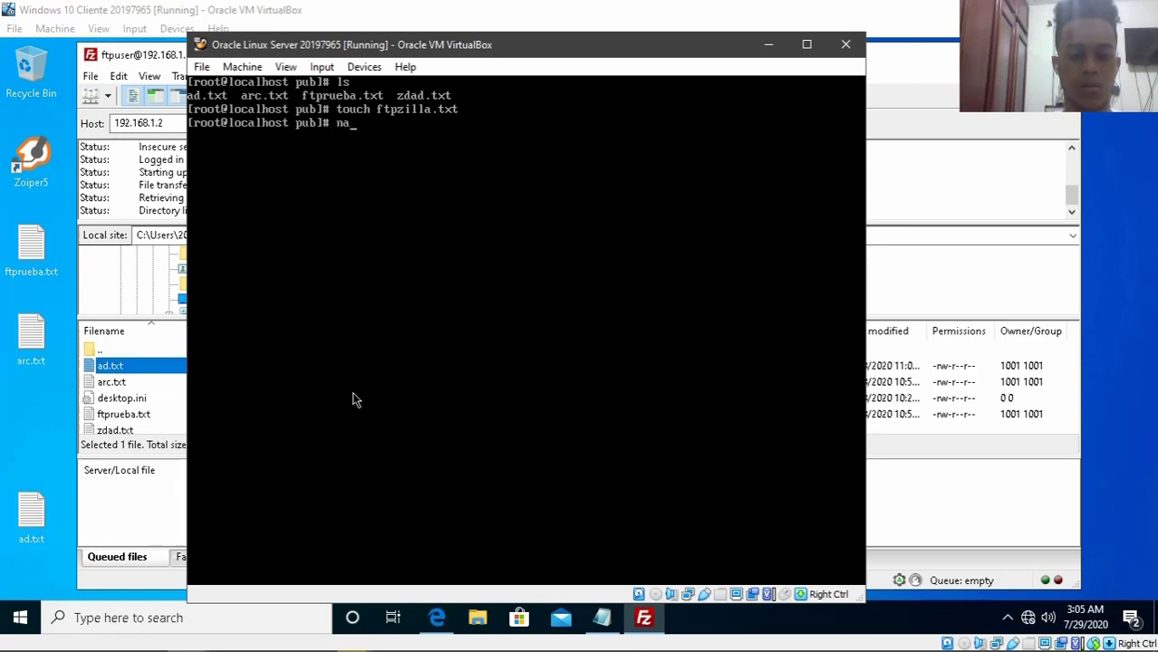
pyautogui.press('BackSpace')
pyautogui.press('BackSpace')
pyautogui.press('BackSpace')
pyautogui.write('cat >')
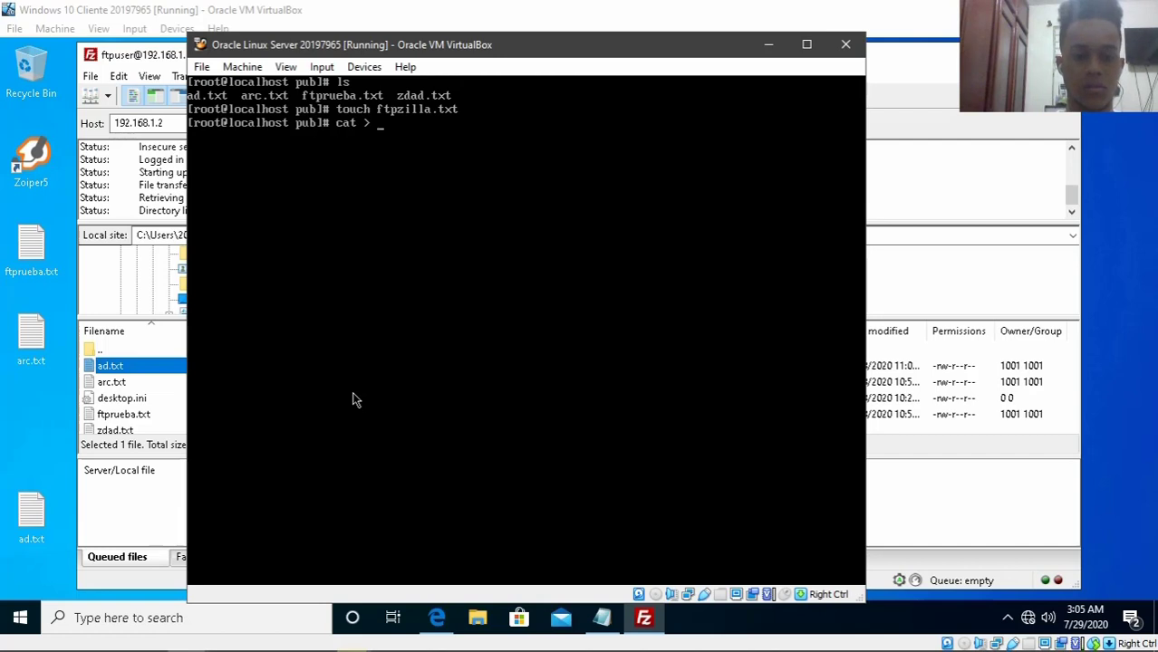
pyautogui.press('BackSpace')
pyautogui.press('BackSpace')
pyautogui.press('BackSpace')
pyautogui.press('BackSpace')
pyautogui.press('BackSpace')
pyautogui.press('BackSpace')
pyautogui.press('BackSpace')
pyautogui.press('BackSpace')
pyautogui.write('nano ')
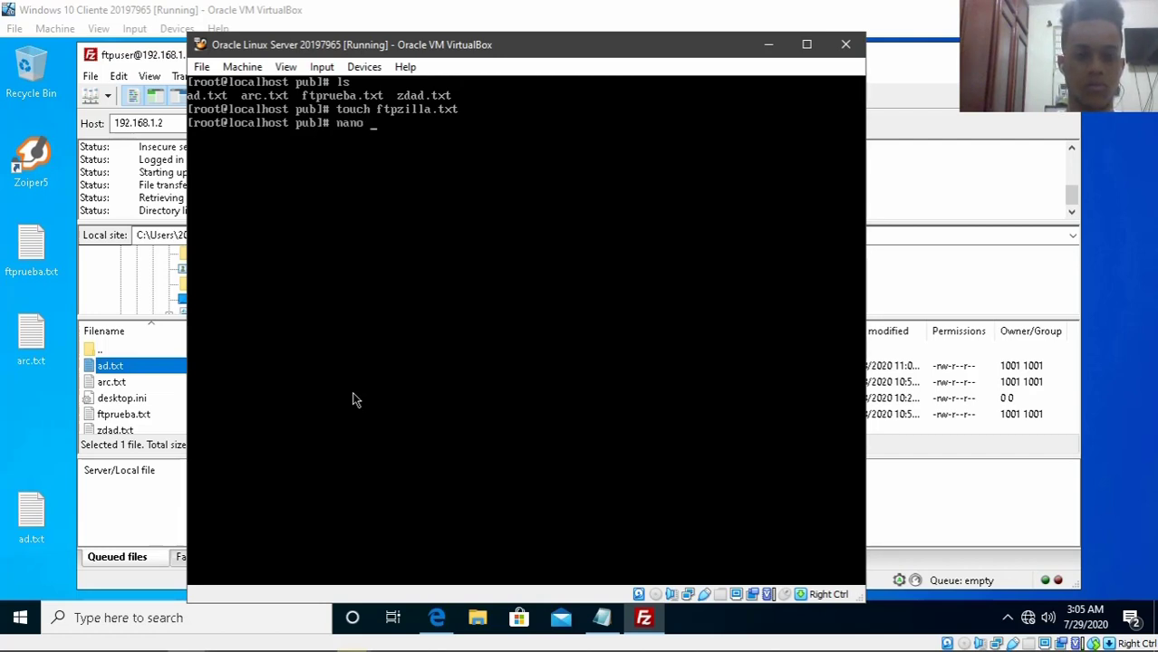
pyautogui.write('ftpzilla.txt')
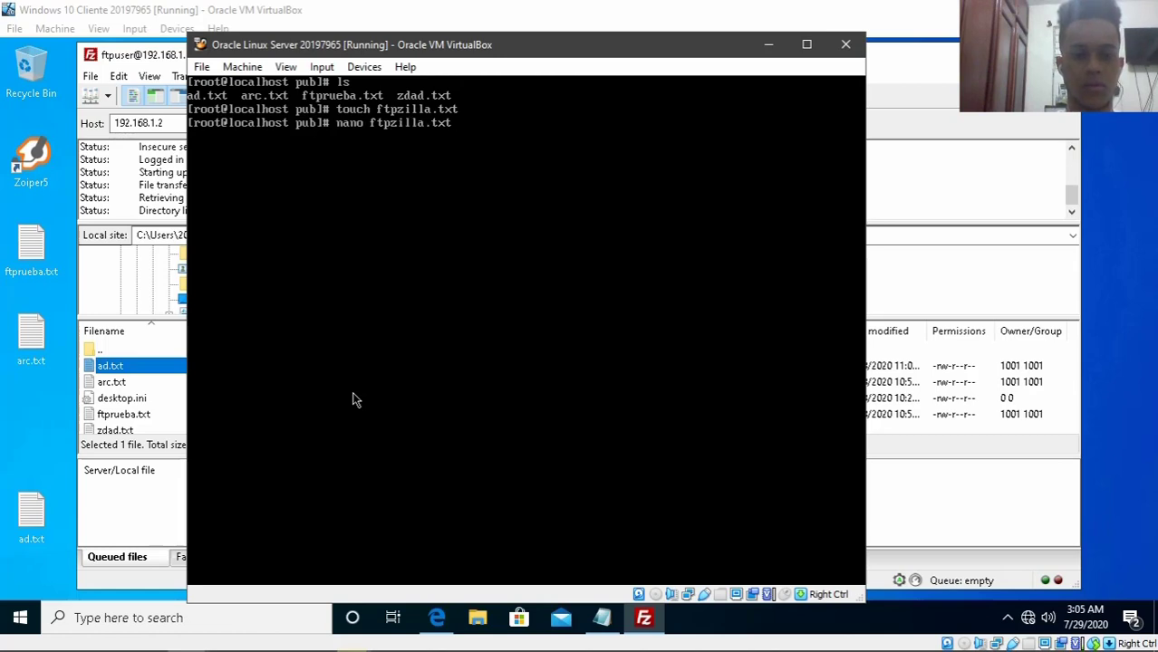
pyautogui.press('Return')
# - Write 'hola' into ftpzilla.txt, save it, exit nano, and clear the screen
pyautogui.write('hola')
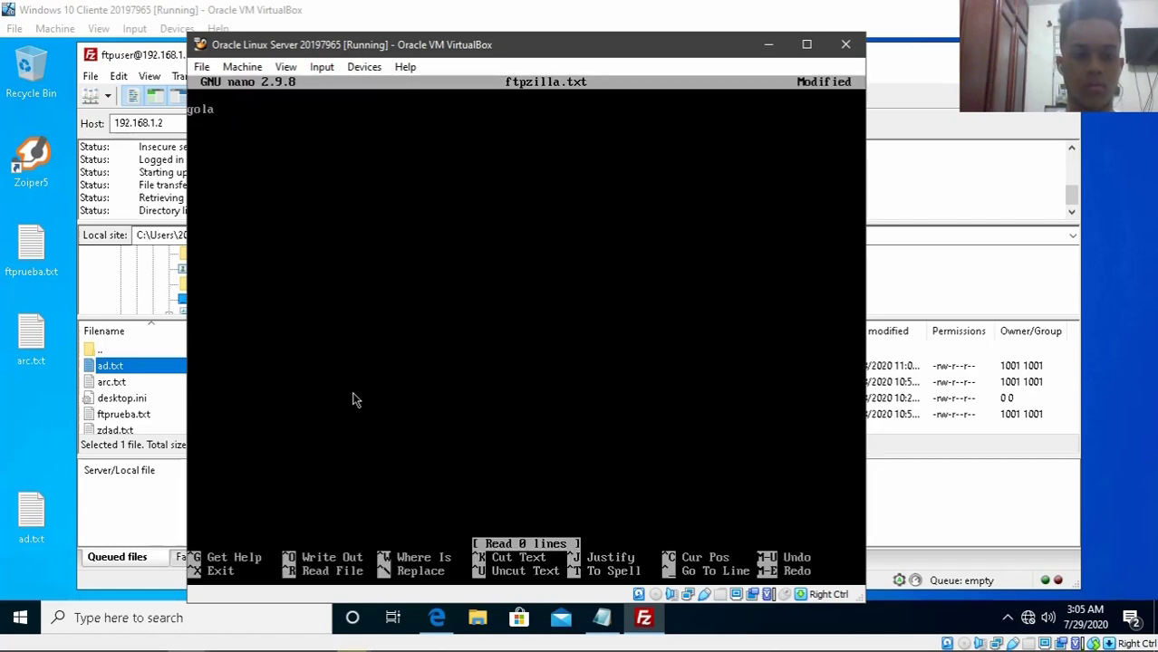
pyautogui.press('BackSpace')
pyautogui.press('BackSpace')
pyautogui.press('BackSpace')
pyautogui.press('BackSpace')
pyautogui.write('hola')
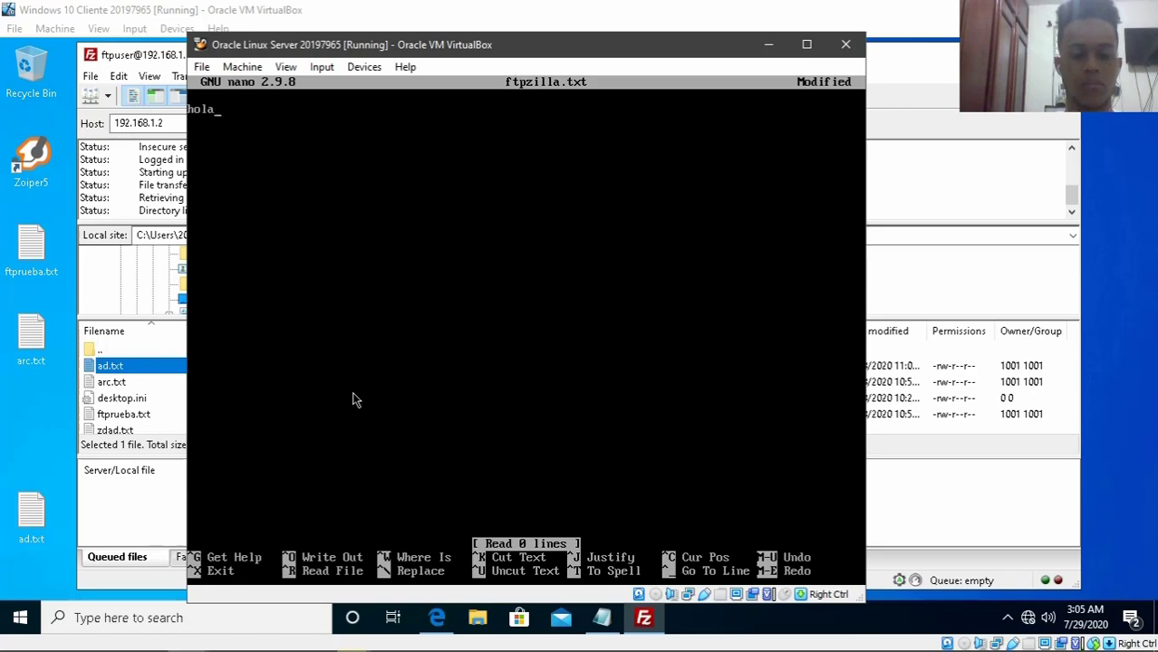
pyautogui.hotkey('ctrl', 'o')
pyautogui.press('Return')
pyautogui.hotkey('ctrl', 'x')
pyautogui.write('clear')
pyautogui.press('Return')
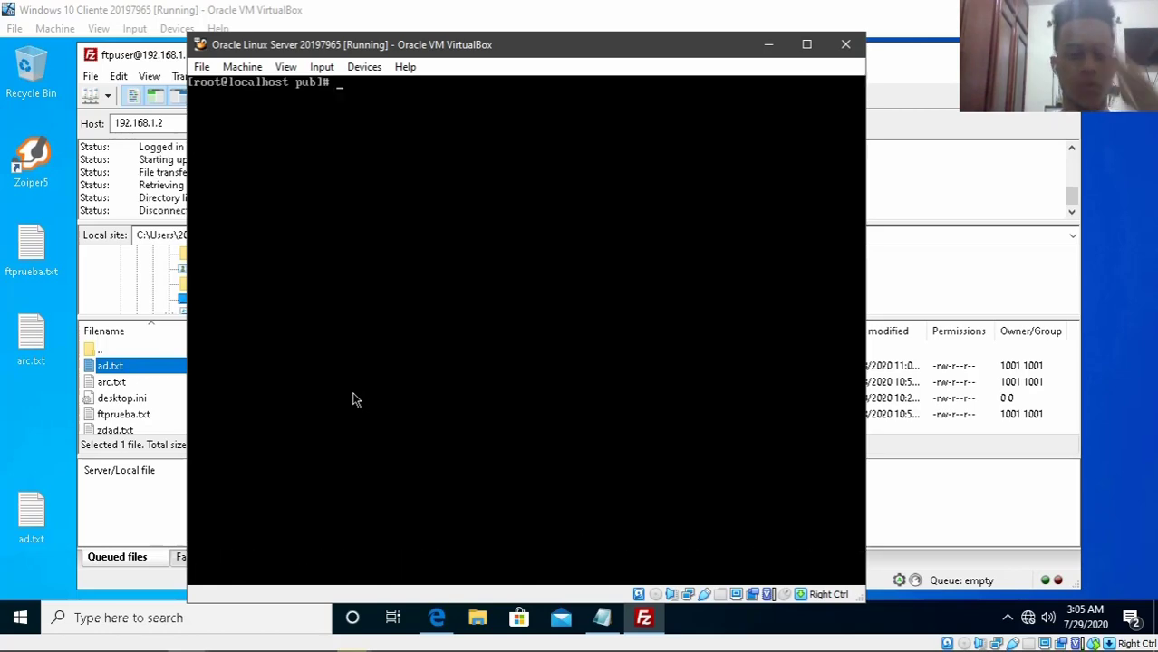
# - Refresh FileZilla's remote listing and download ftpzilla.txt to the Windows desktop
pyautogui.click(769, 44)
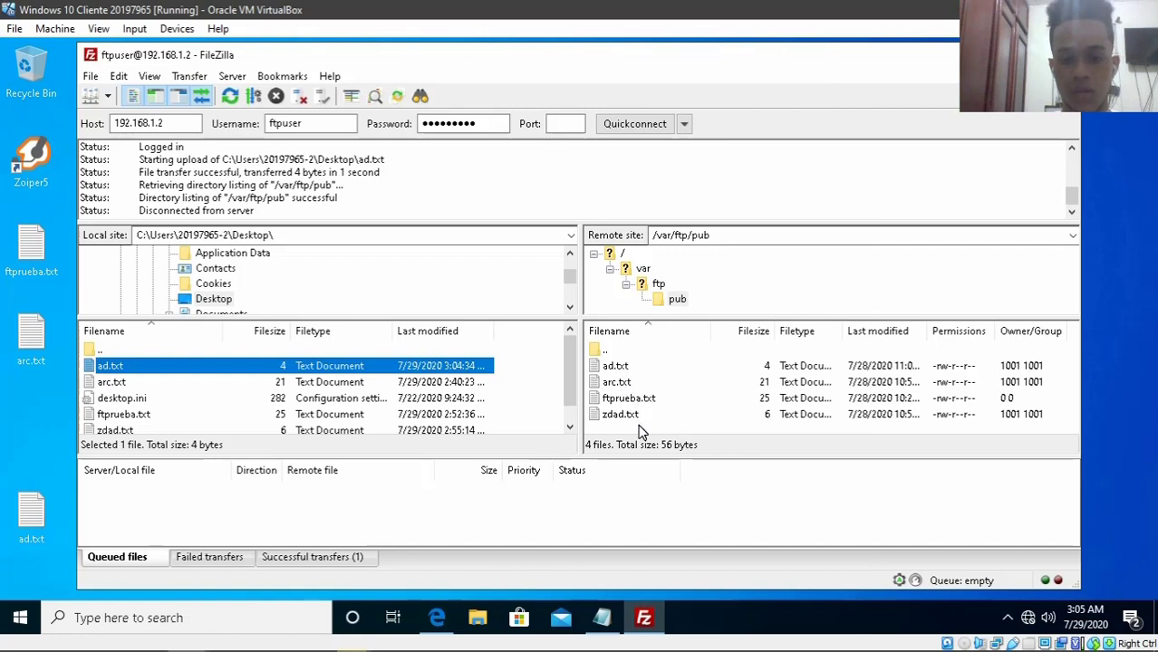
pyautogui.rightClick(639, 425)
pyautogui.click(686, 332)
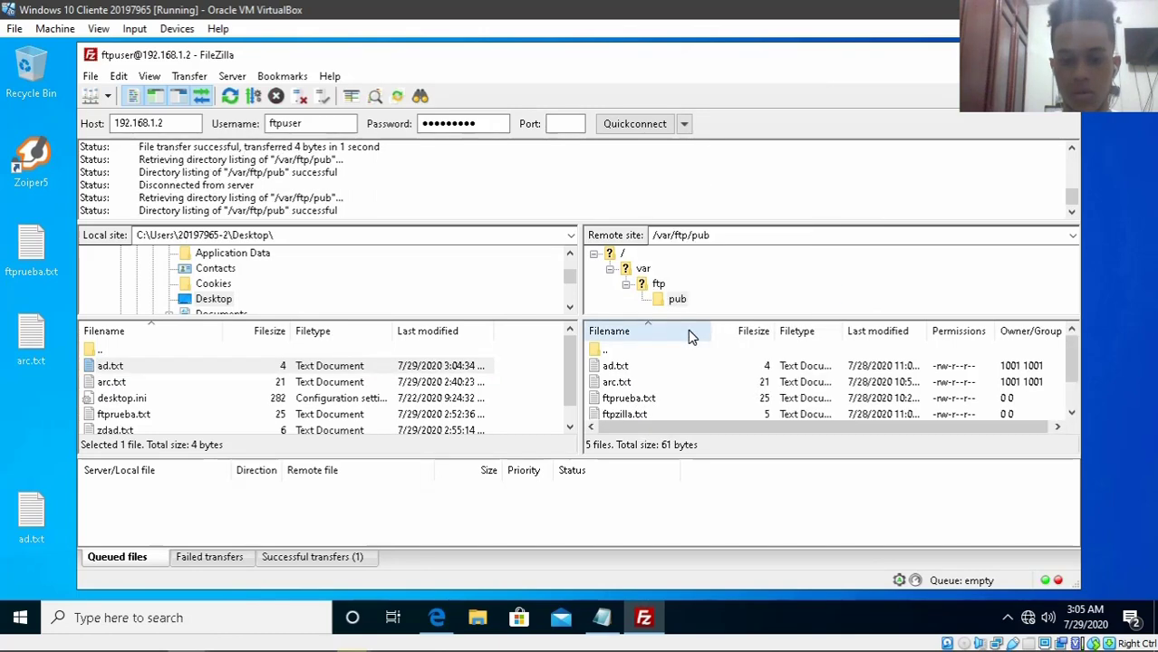
pyautogui.scroll(-1, 673, 409)
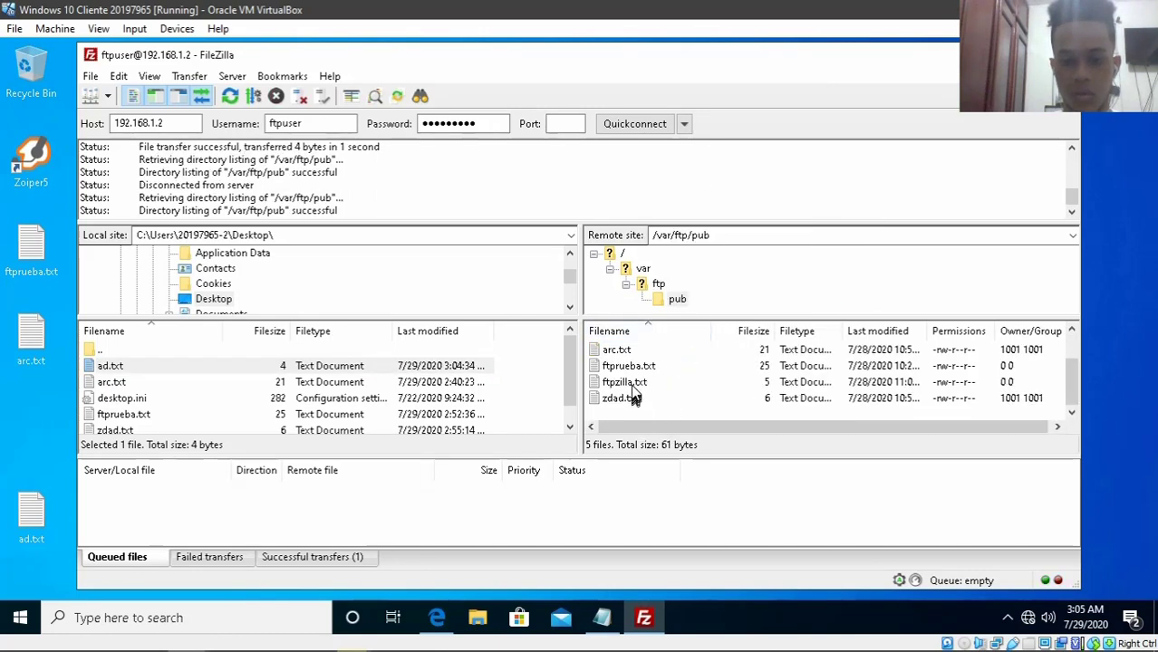
pyautogui.moveTo(635, 383); pyautogui.dragTo(362, 405)
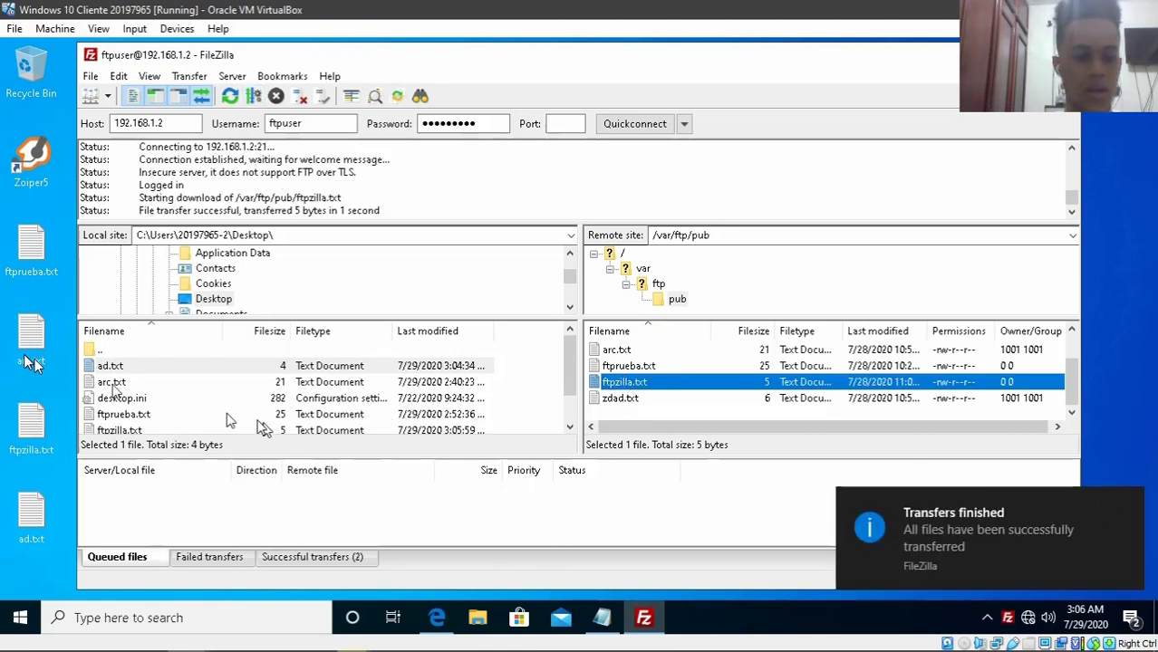
# - Open the downloaded ftpzilla.txt, check it reads 'hola', and close it
pyautogui.moveTo(32, 422); pyautogui.dragTo(36, 308)
pyautogui.doubleClick(31, 422)
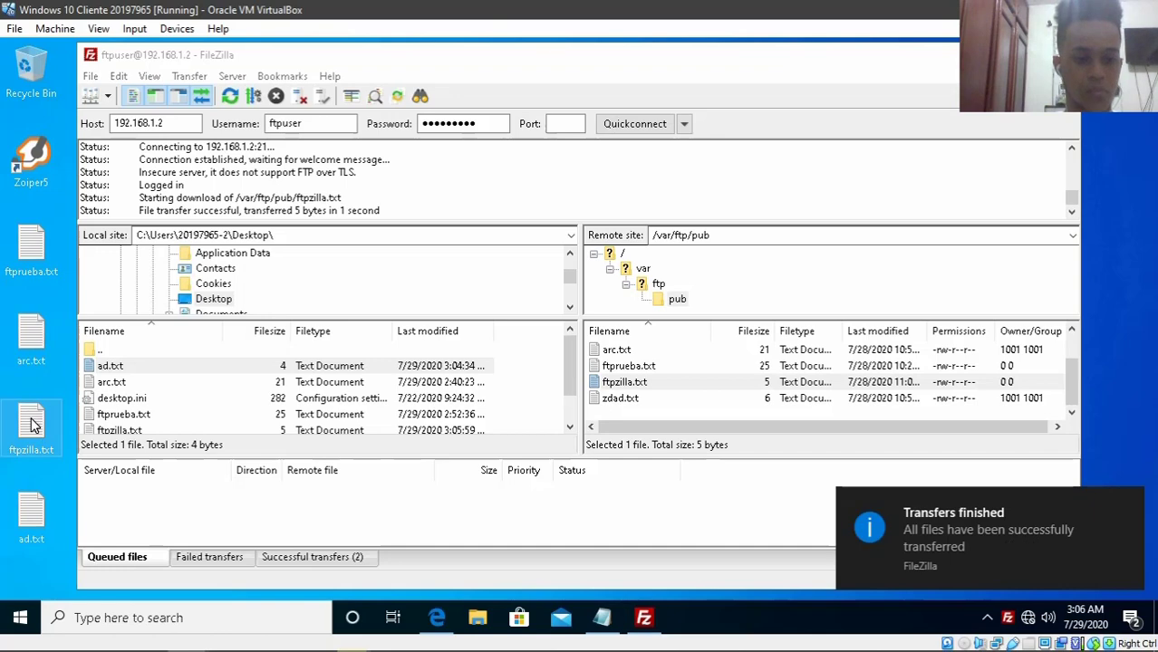
pyautogui.click(318, 172)
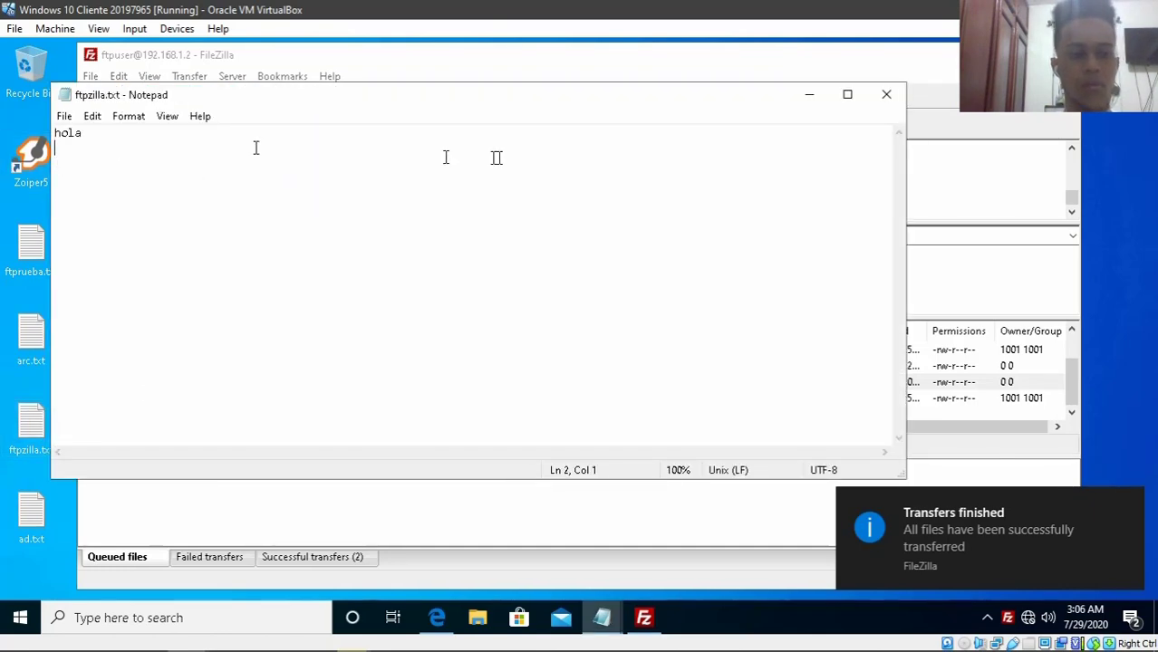
pyautogui.click(892, 94)
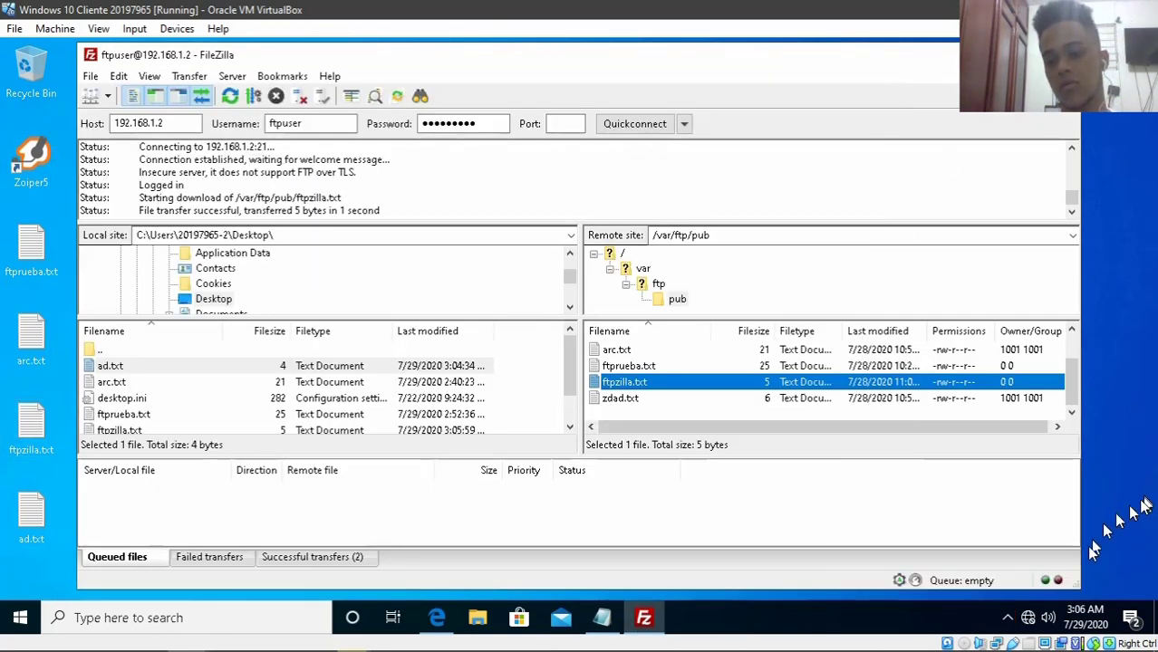
# - Highlight the successful transfer line in FileZilla's log, then show the desktop
pyautogui.scroll(1, 1072, 391)
pyautogui.scroll(-1, 1078, 406)
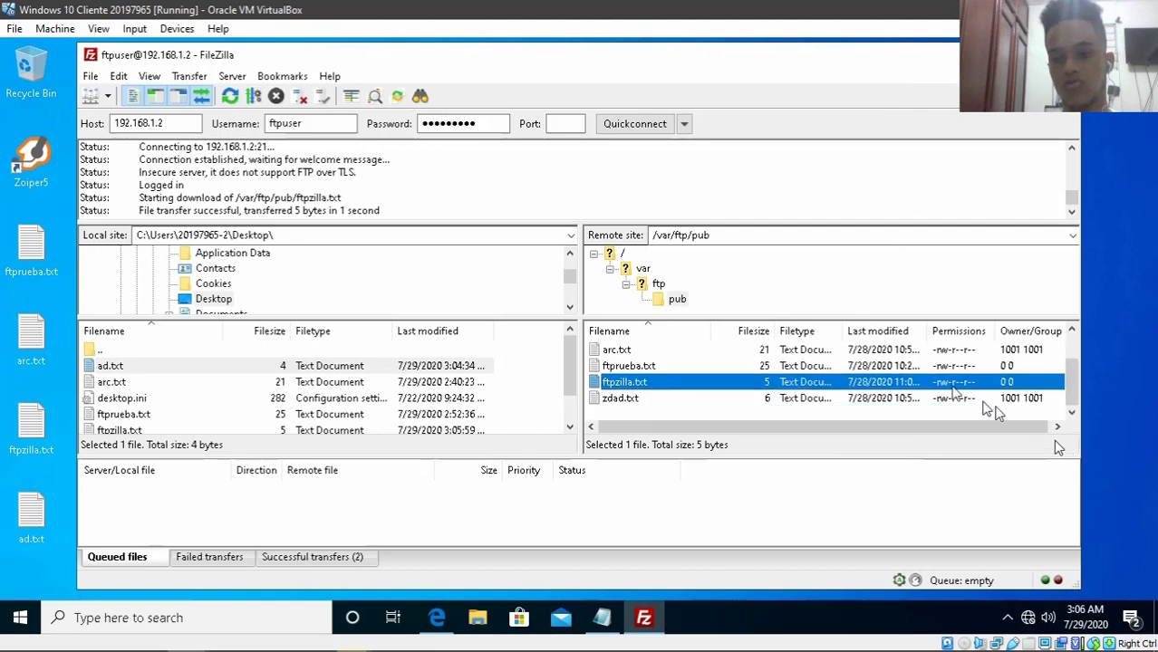
pyautogui.doubleClick(317, 124)
pyautogui.moveTo(400, 205); pyautogui.dragTo(98, 218)
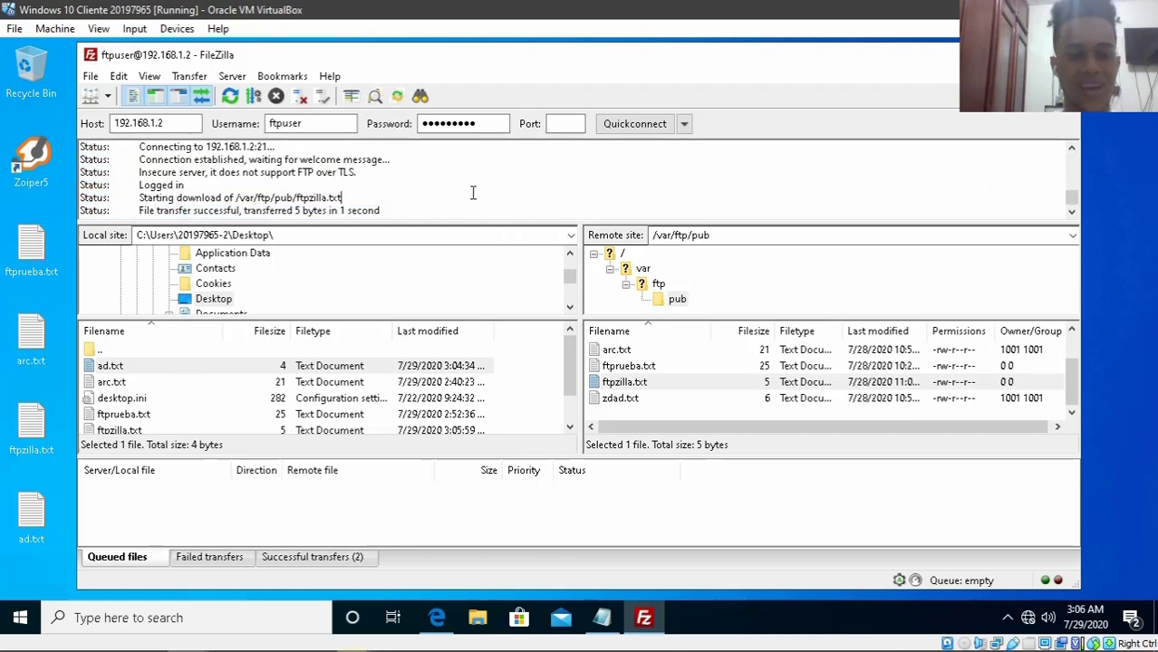
pyautogui.press('super+d')
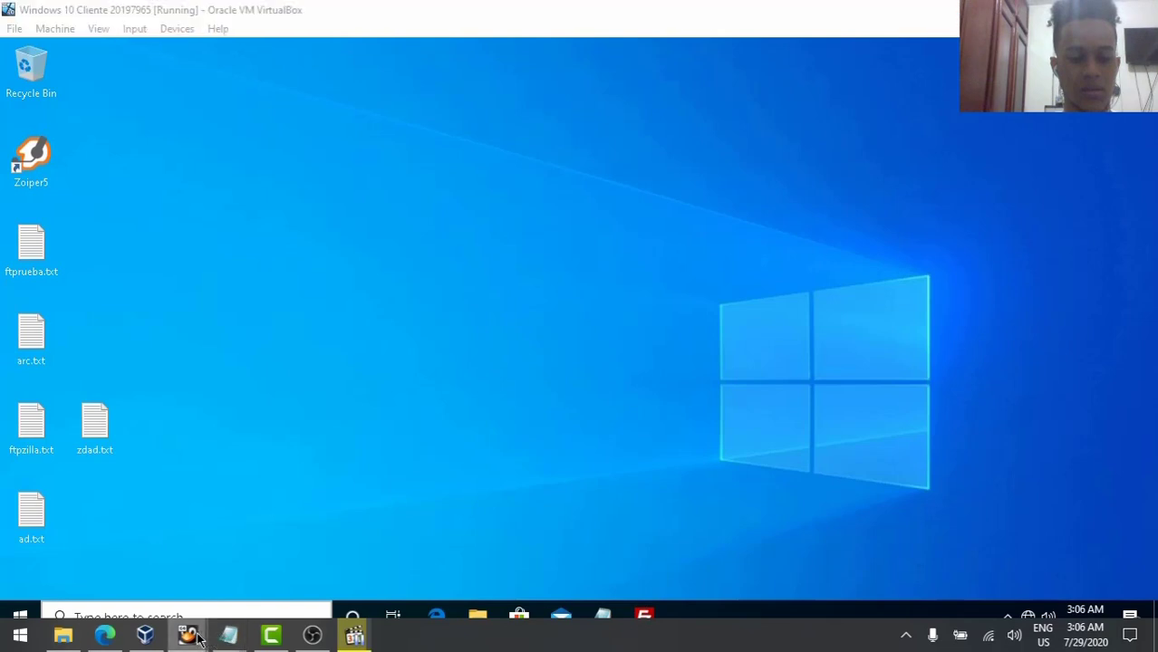
# - On the Linux server, change to /etc/vsftpd and list its files
pyautogui.moveTo(186, 634)
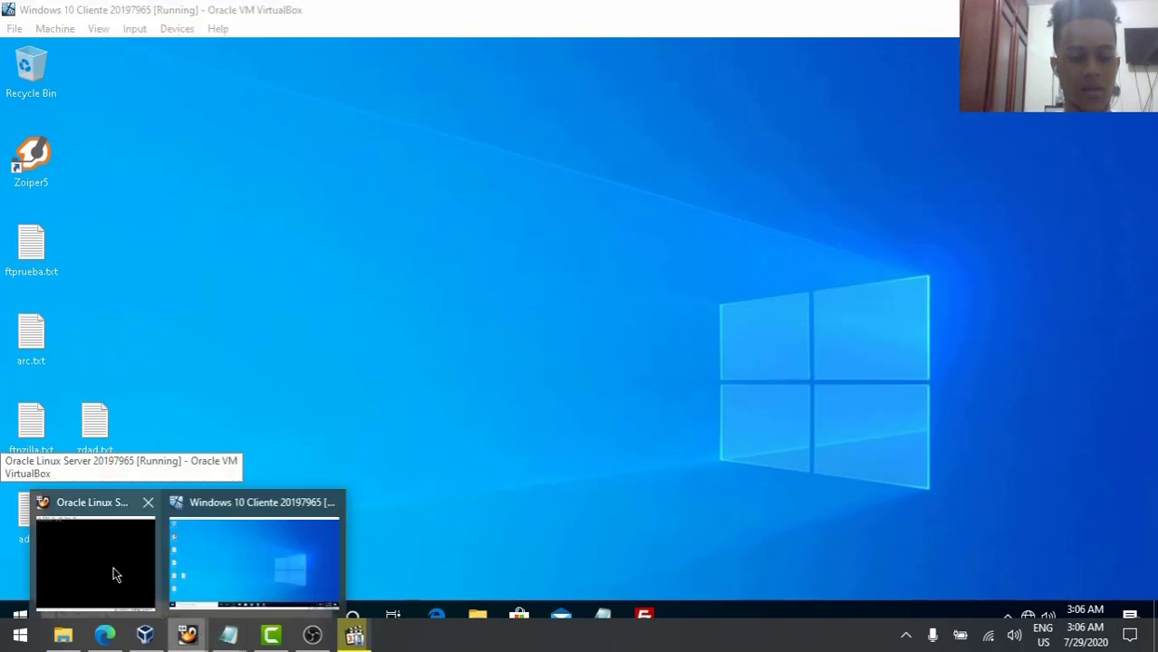
pyautogui.click(115, 575)
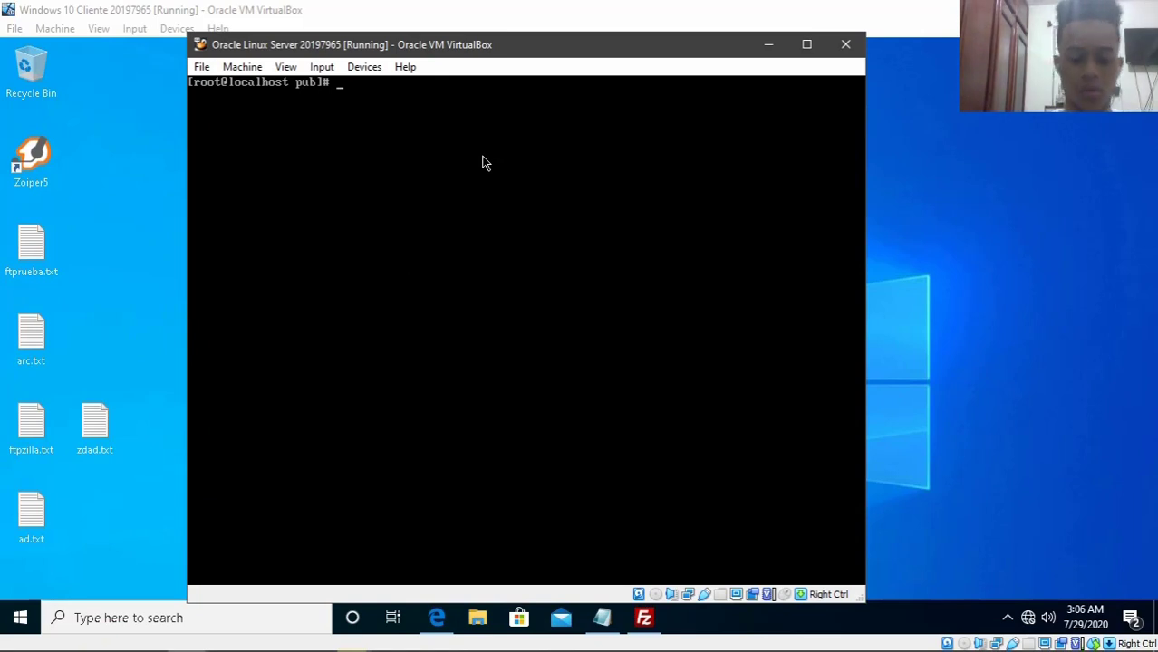
pyautogui.write('cd /etc/')
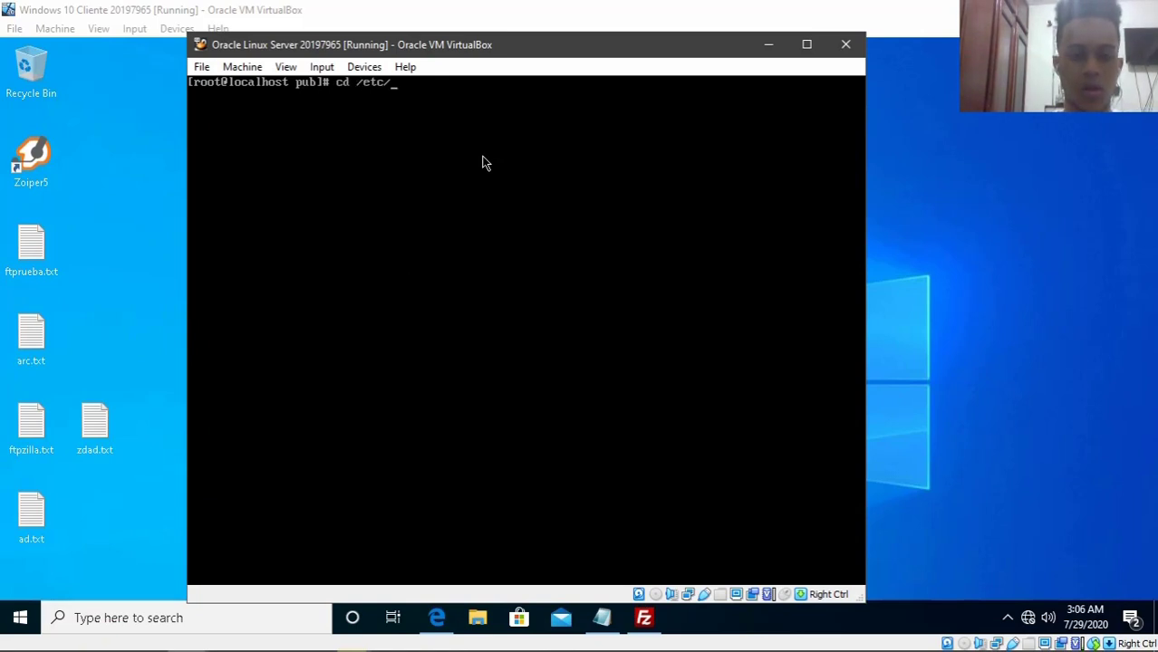
pyautogui.write('vs')
pyautogui.press('Tab')
pyautogui.press('Return')
pyautogui.write('ls')
pyautogui.press('Return')
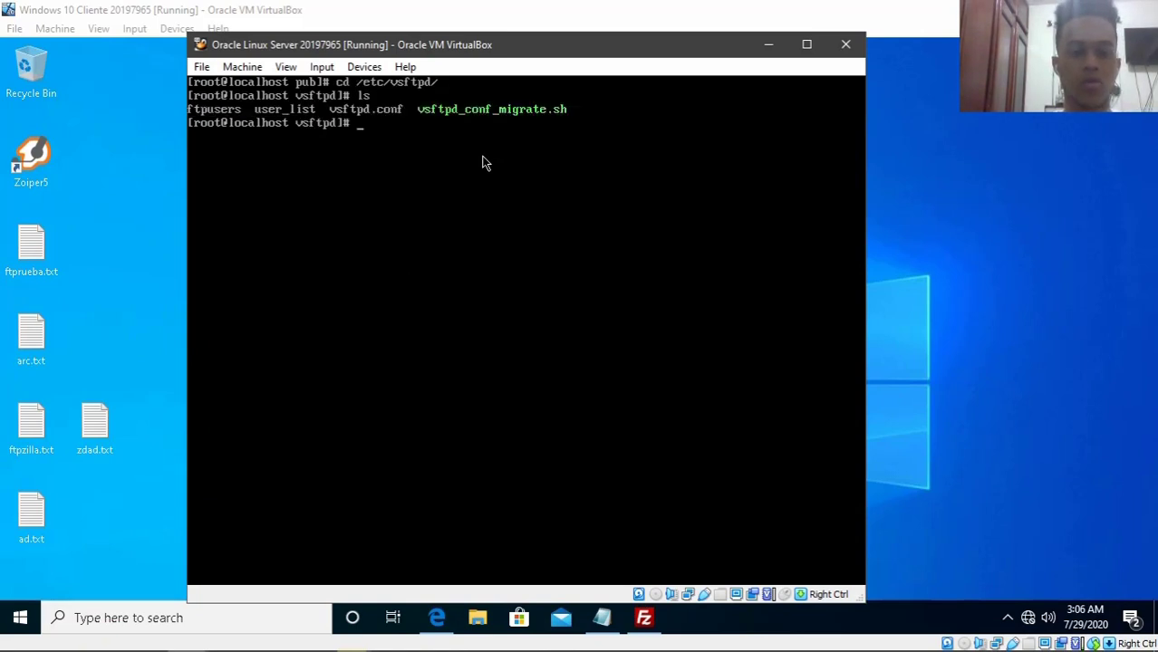
# - Add userlist_deny=NO below max_per_ip=2 in vsftpd.conf and save it
pyautogui.write('nano vs')
pyautogui.press('Tab')
pyautogui.write('.conf')
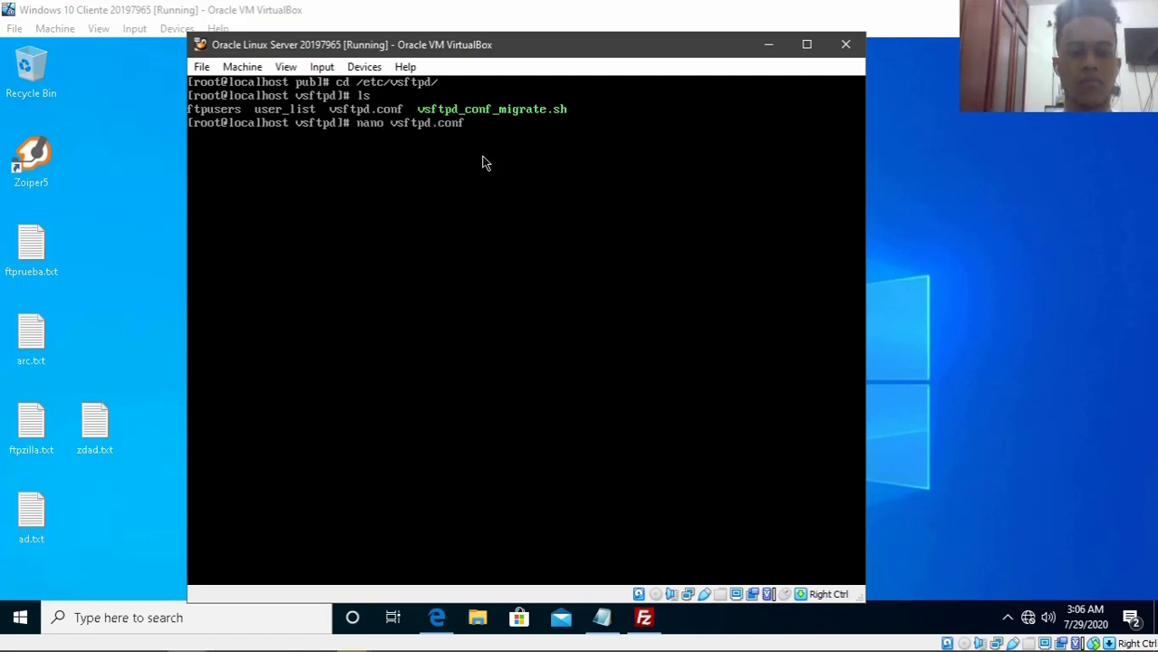
pyautogui.press('Return')
pyautogui.press('Down')
pyautogui.press('Down')
pyautogui.press('Down')
pyautogui.press('Down')
pyautogui.press('Down')
pyautogui.press('Down')
pyautogui.press('Down')
pyautogui.press('Down')
pyautogui.press('Down')
pyautogui.press('Down')
pyautogui.press('Down')
pyautogui.press('Down')
pyautogui.press('Down')
pyautogui.press('Down')
pyautogui.press('Down')
pyautogui.press('Down')
pyautogui.press('Down')
pyautogui.press('Down')
pyautogui.press('Down')
pyautogui.press('Down')
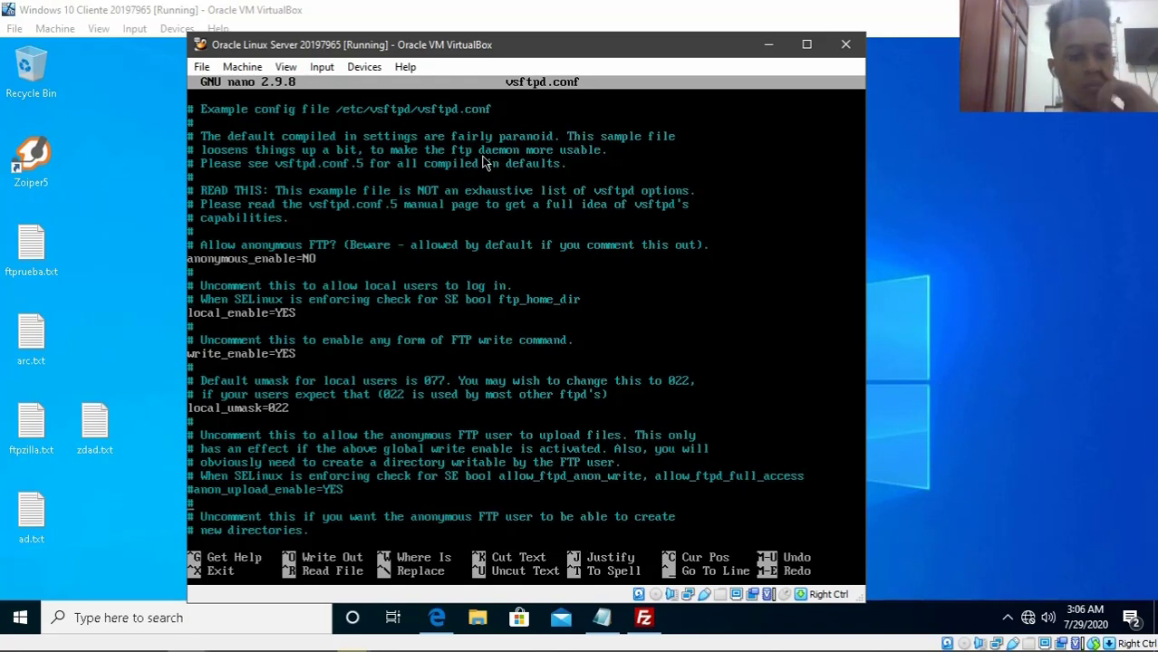
pyautogui.press('Down')
pyautogui.press('Down')
pyautogui.press('Down')
pyautogui.press('Down')
pyautogui.press('Down')
pyautogui.press('Down')
pyautogui.press('Down')
pyautogui.press('Down')
pyautogui.press('Down')
pyautogui.press('Down')
pyautogui.press('Down')
pyautogui.press('Down')
pyautogui.press('Down')
pyautogui.press('Down')
pyautogui.press('Down')
pyautogui.press('Down')
pyautogui.press('Down')
pyautogui.press('Down')
pyautogui.press('Down')
pyautogui.press('Down')
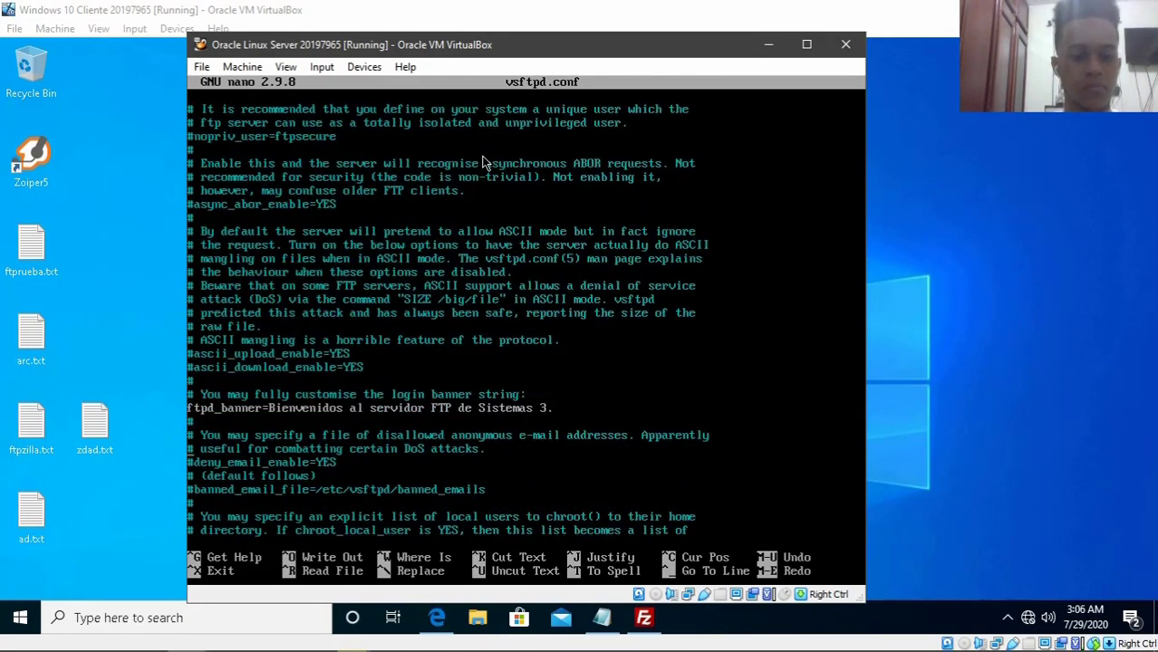
pyautogui.press('Down')
pyautogui.press('Down')
pyautogui.press('Down')
pyautogui.press('Down')
pyautogui.press('Down')
pyautogui.press('Down')
pyautogui.press('Down')
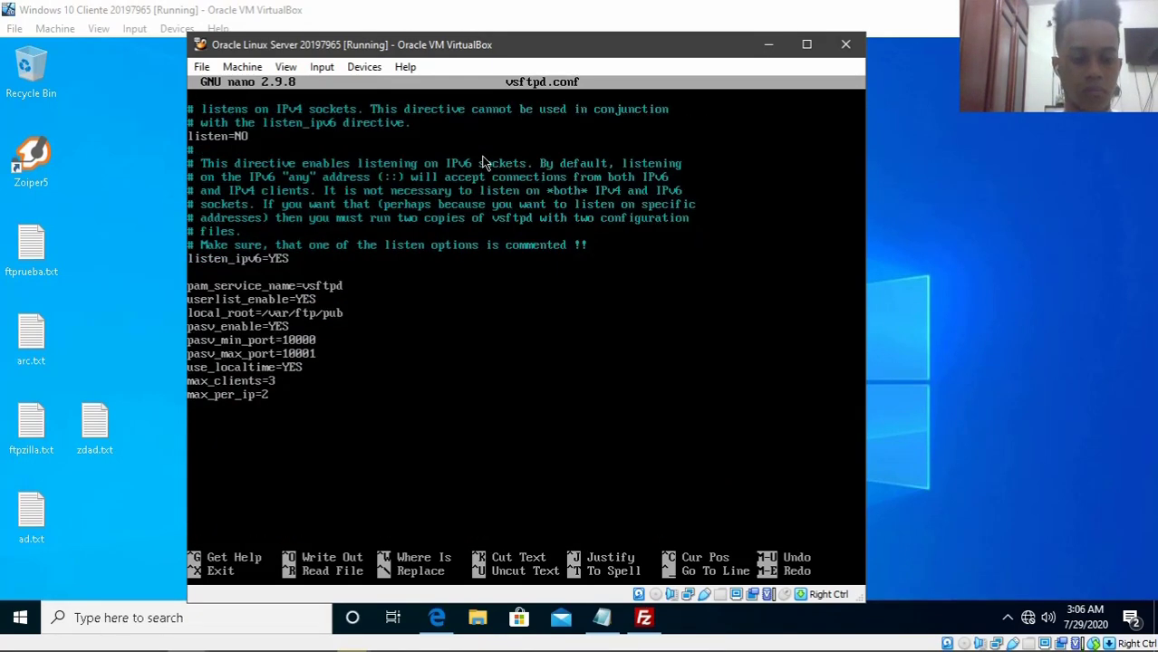
pyautogui.write('userlist_')
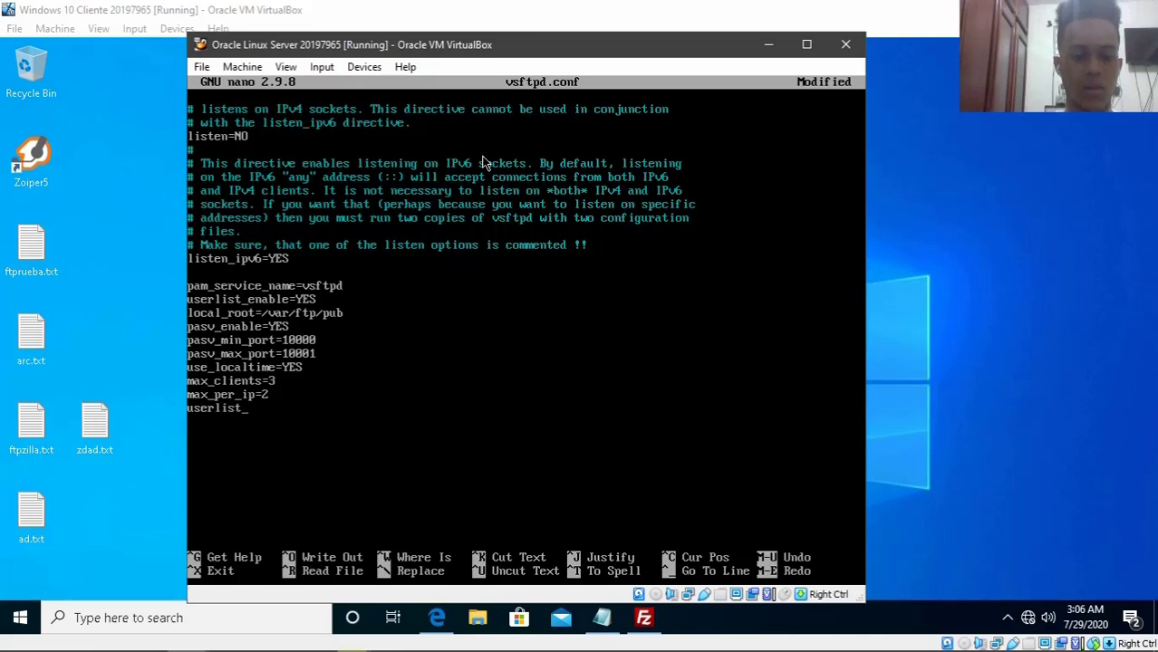
pyautogui.write('deny=')
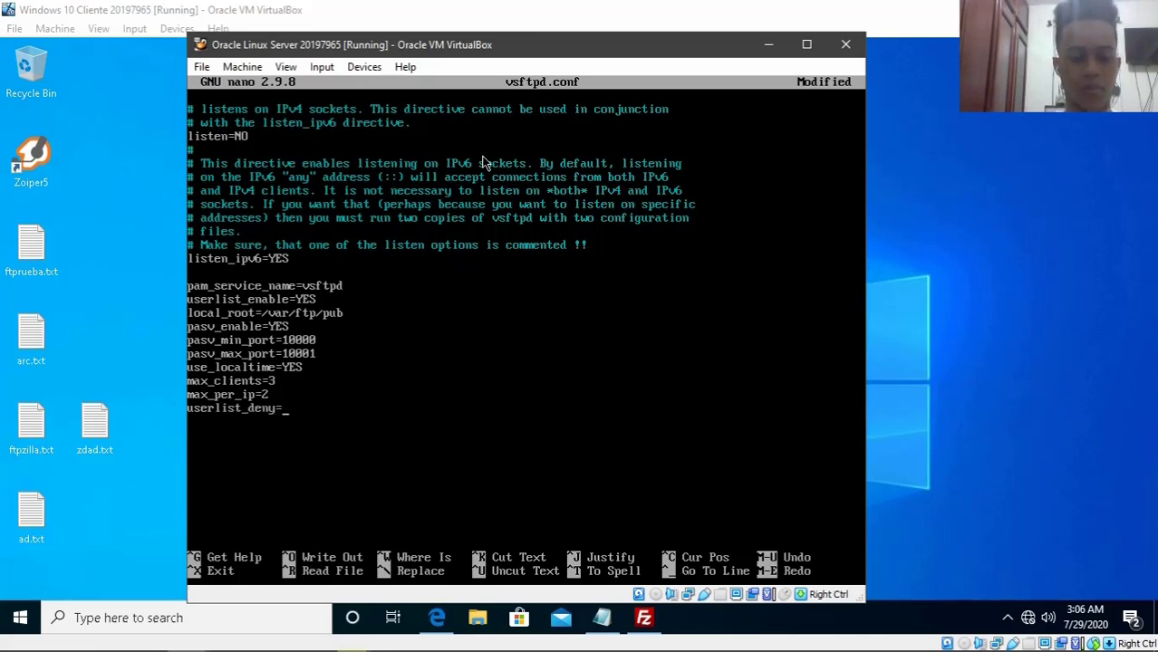
pyautogui.write('NO')
pyautogui.hotkey('ctrl', 'o')
pyautogui.press('Return')
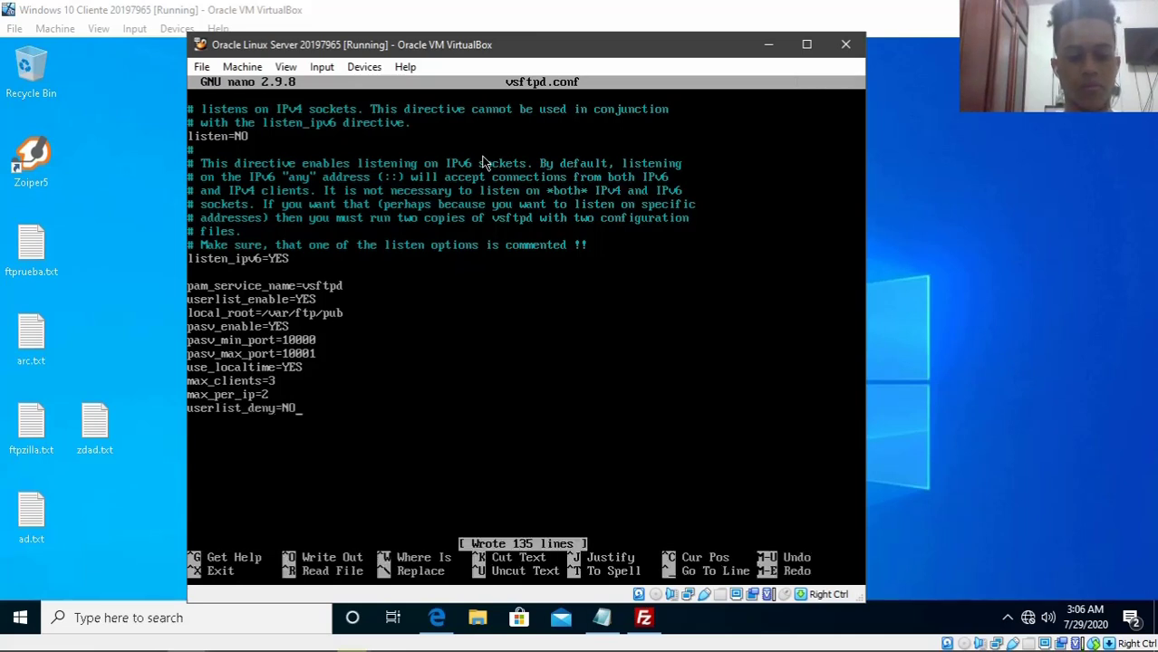
pyautogui.hotkey('ctrl', 'x')
pyautogui.write('clear')
pyautogui.press('Return')
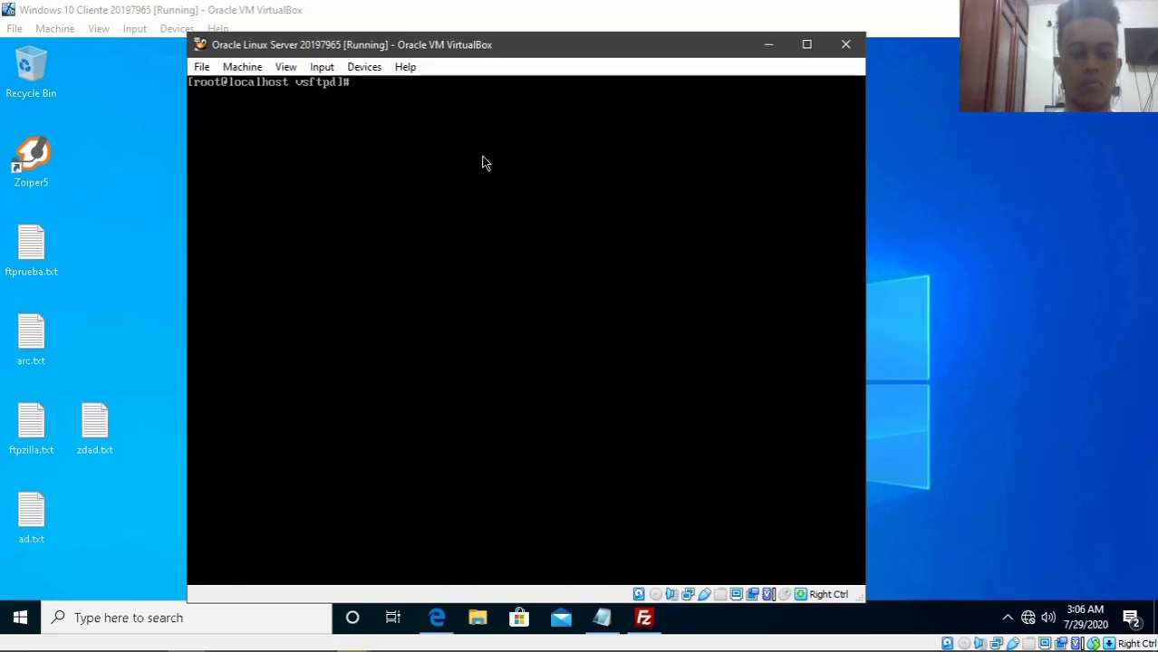
# - Restart vsftpd with systemctl, then hide the Linux VM and FileZilla
pyautogui.write('systemctl')
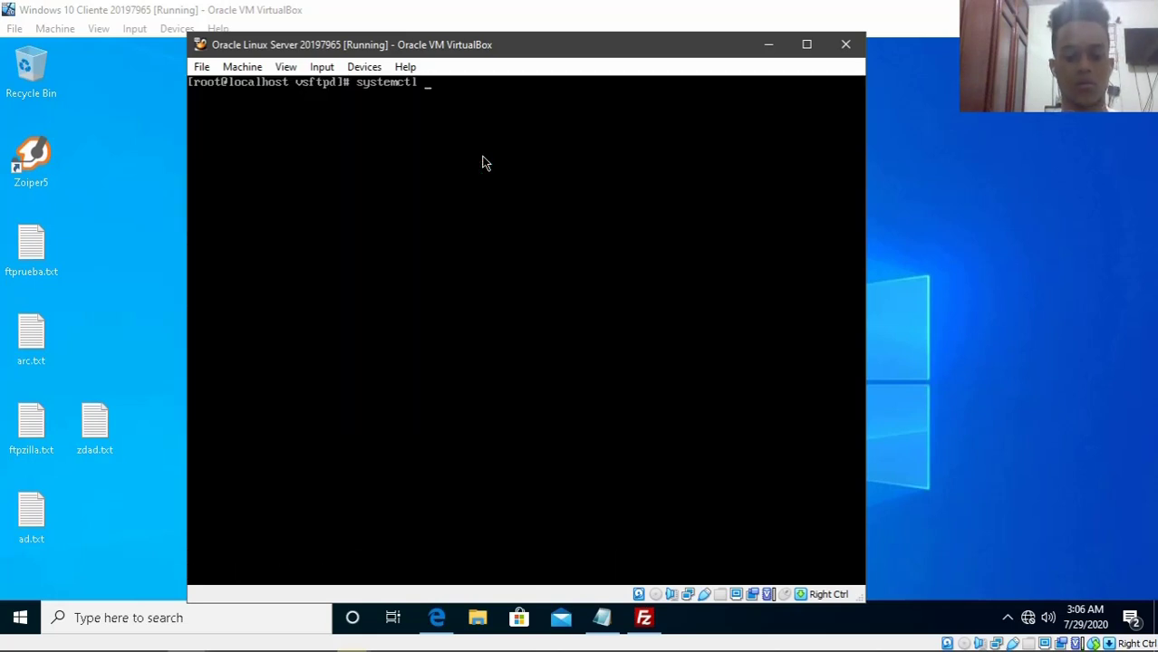
pyautogui.write(' restart vsc')
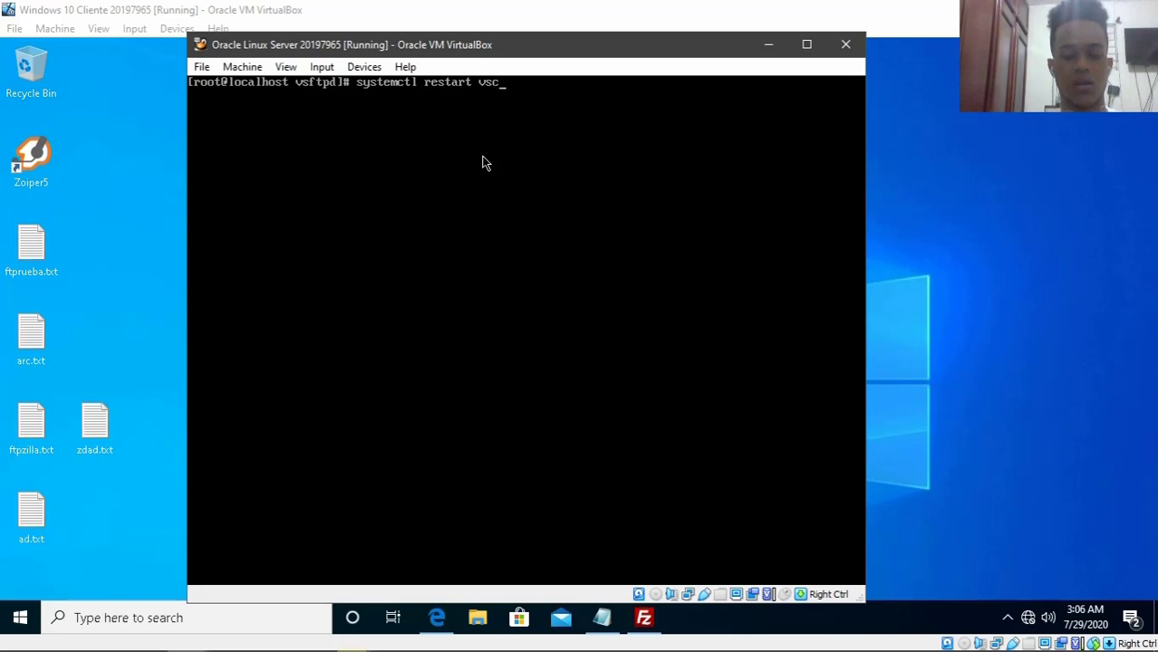
pyautogui.write('tpd')
pyautogui.press('Return')
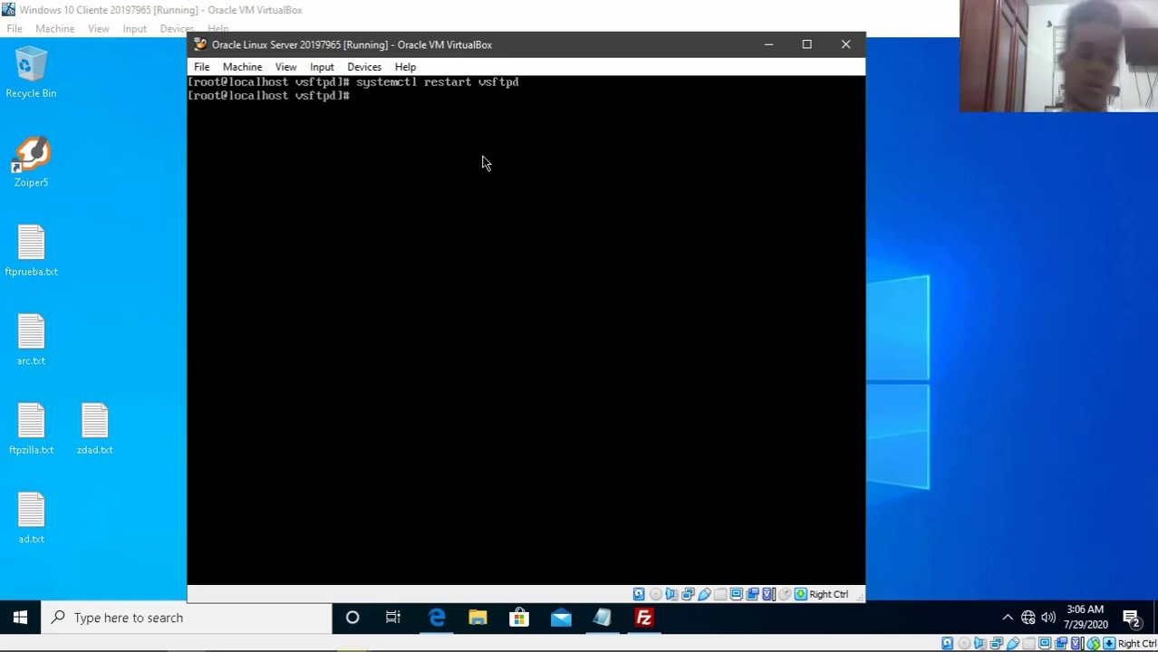
pyautogui.click(767, 44)
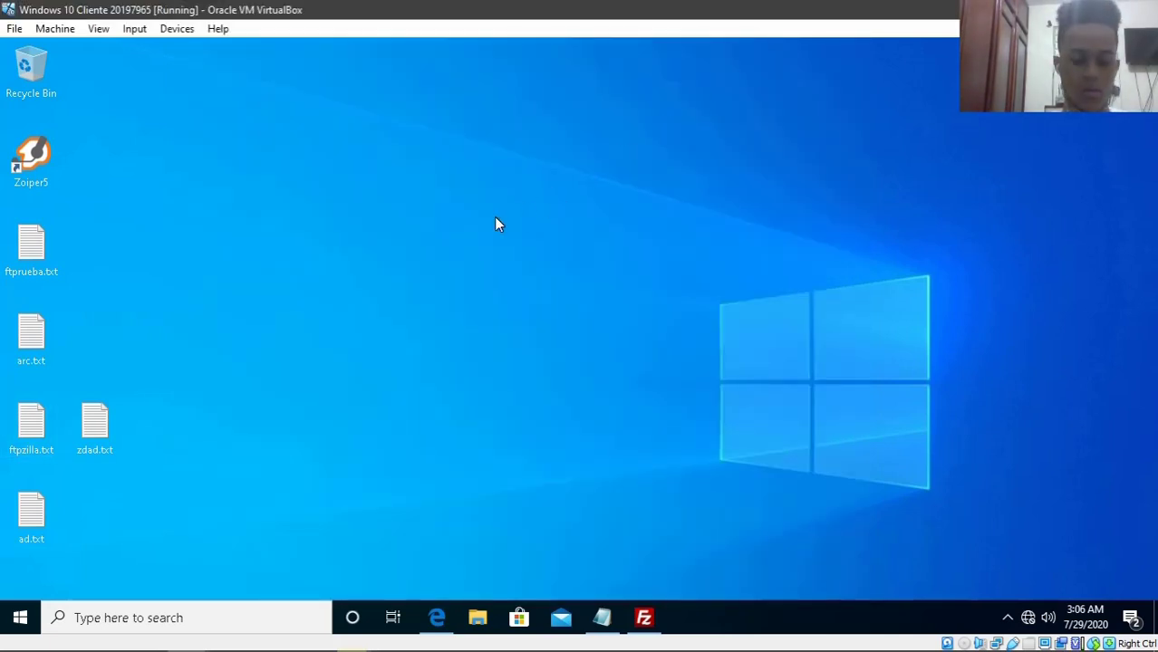
pyautogui.click(645, 618)
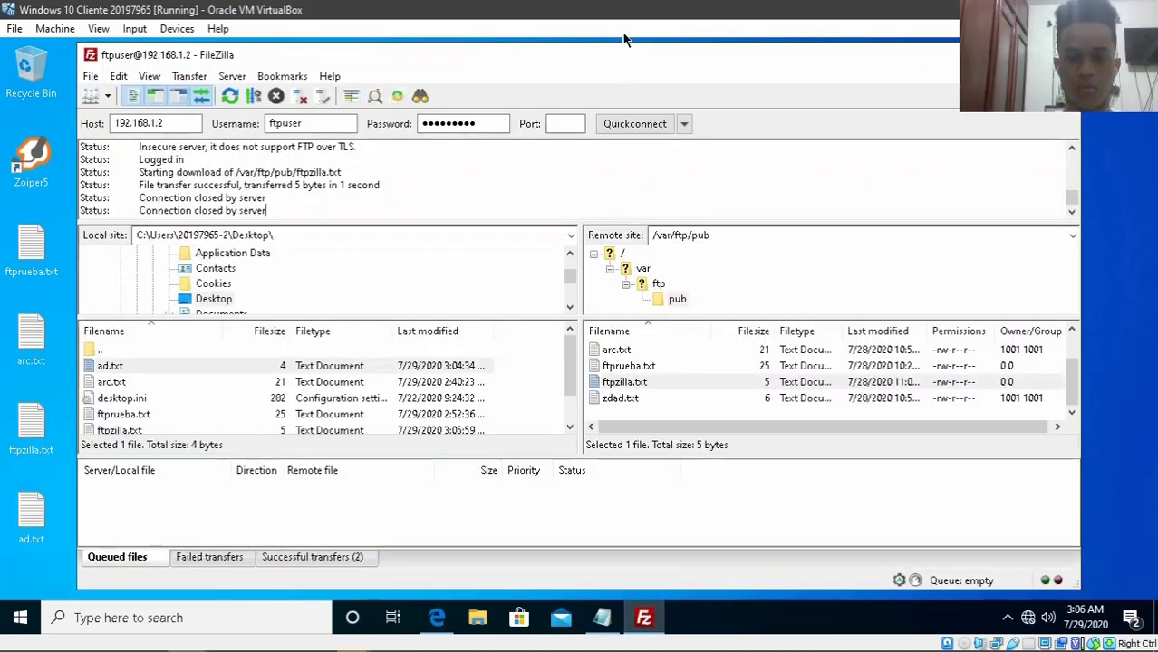
pyautogui.press('super+d')
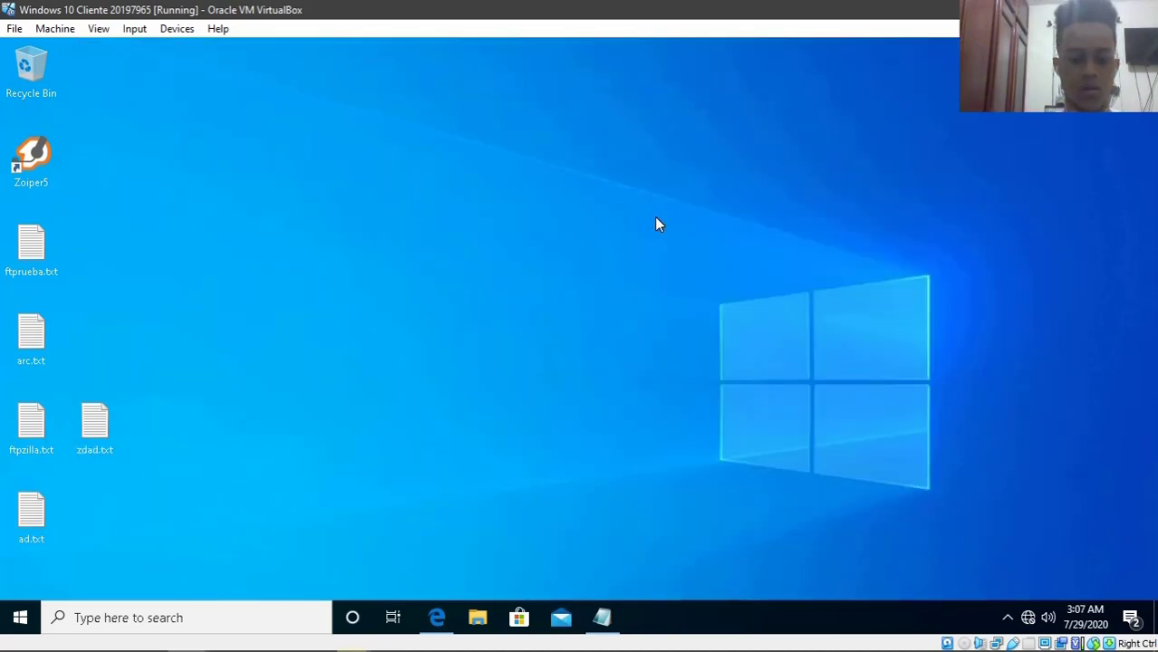
pyautogui.press('super+r')
# - From cmd, run ftp 192.168.1.2 and log in as ftpuser, getting 530 Permission denied
pyautogui.write('cmd')
pyautogui.press('Return')
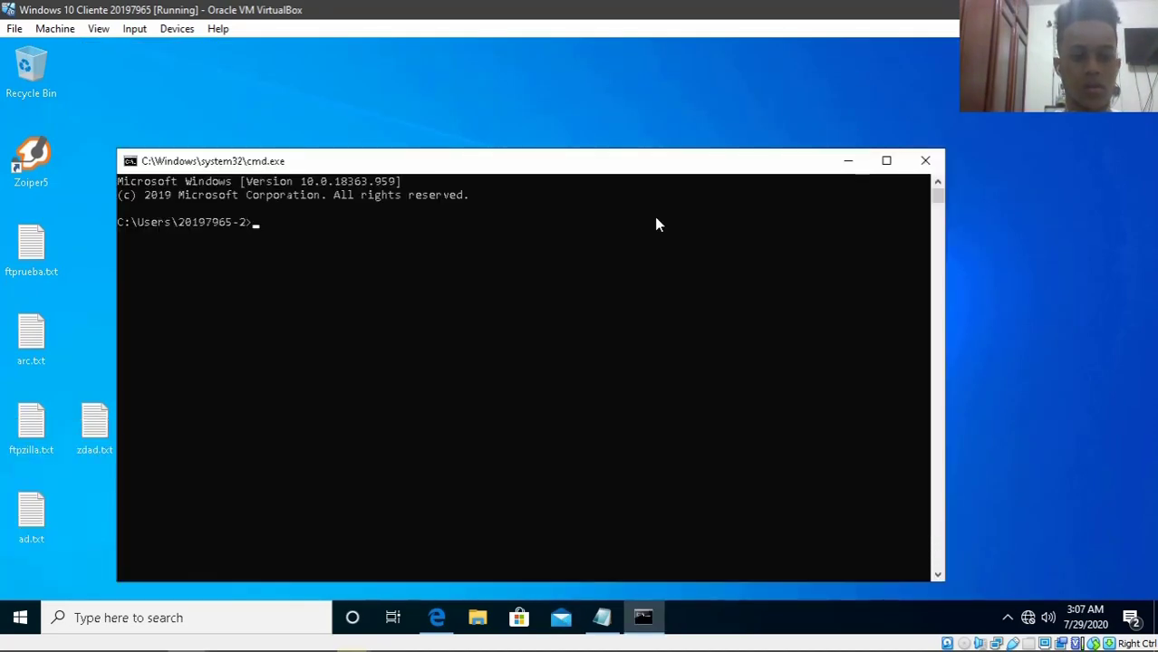
pyautogui.write('ftp')
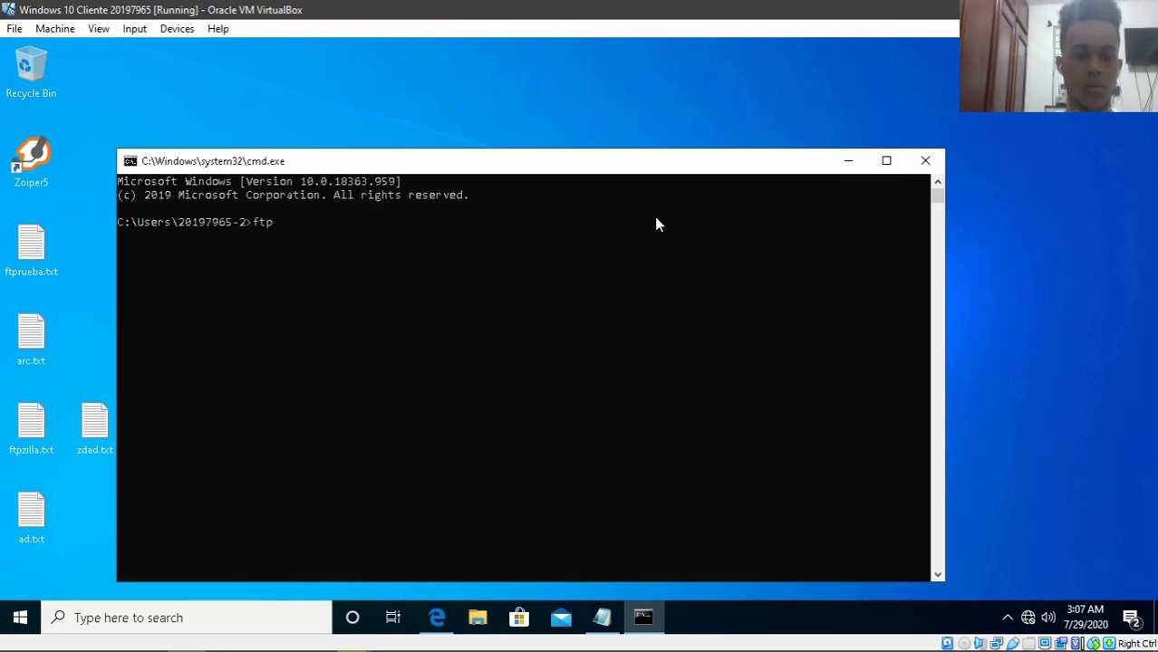
pyautogui.write(' 192.168.1.2')
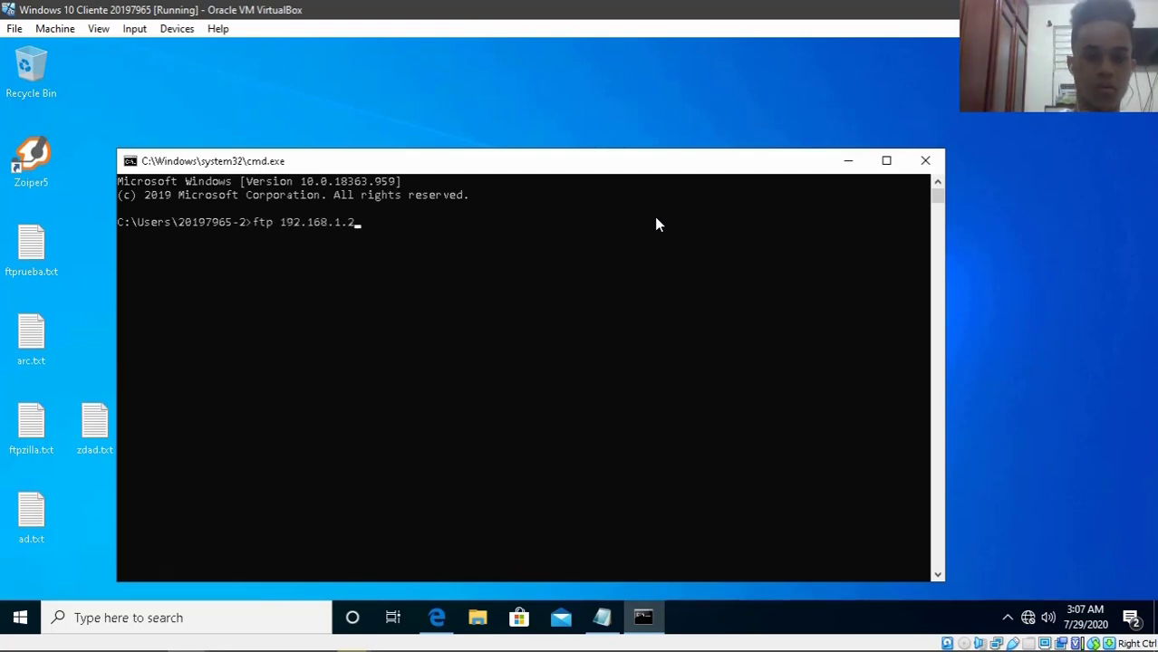
pyautogui.press('Return')
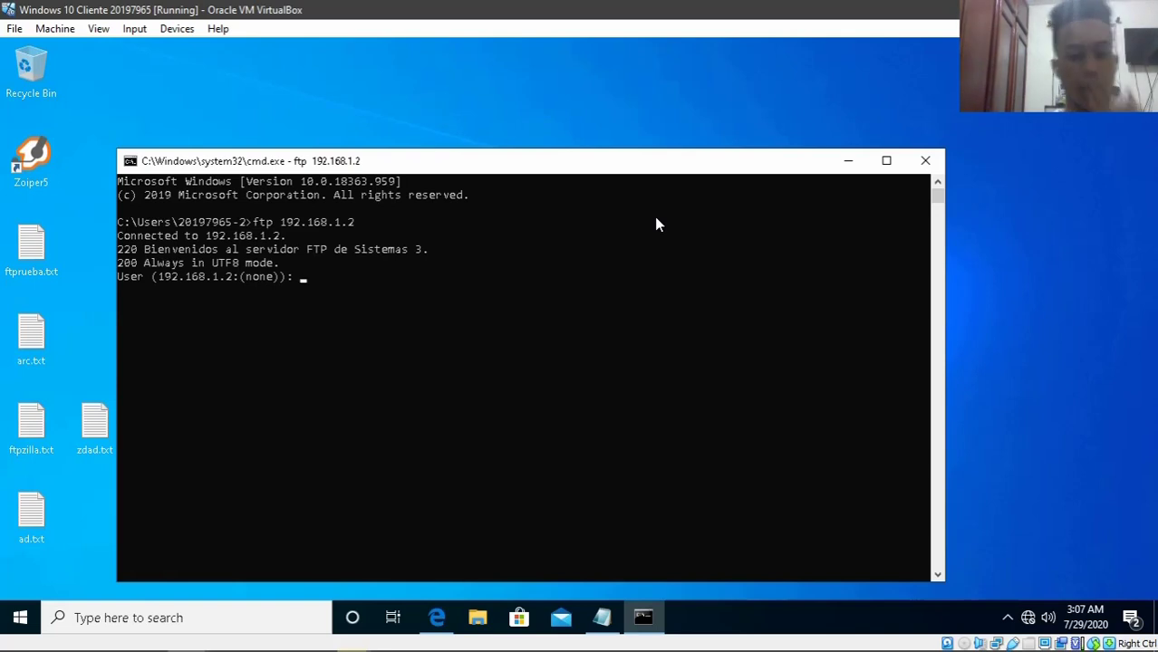
pyautogui.write('ftpuser')
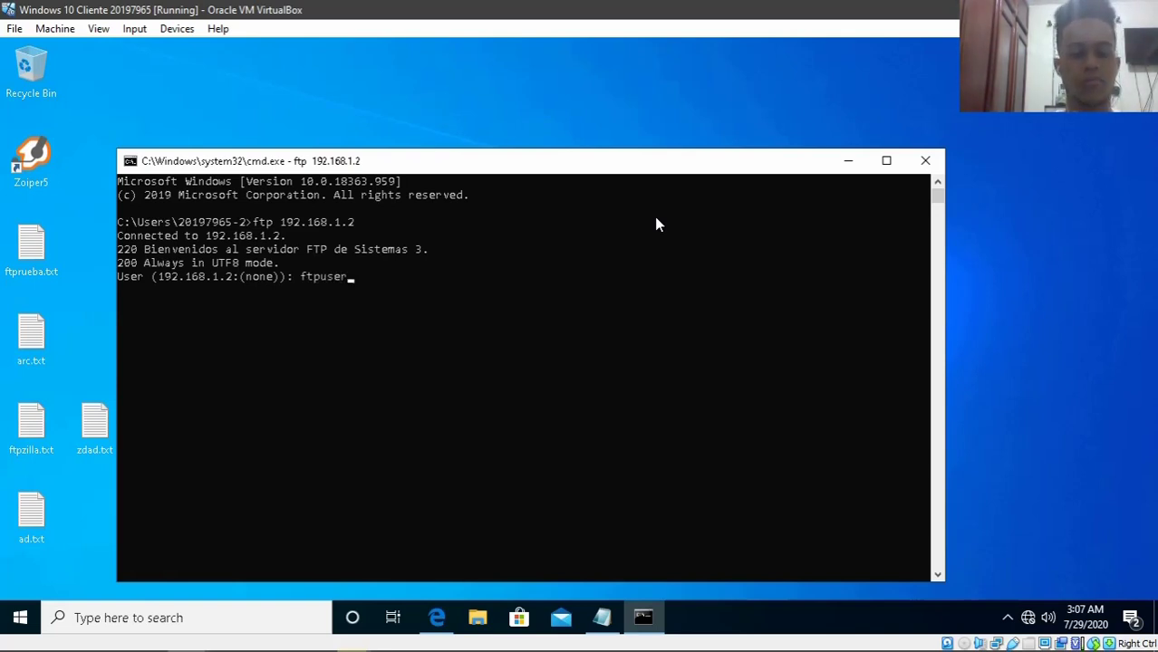
pyautogui.press('Return')
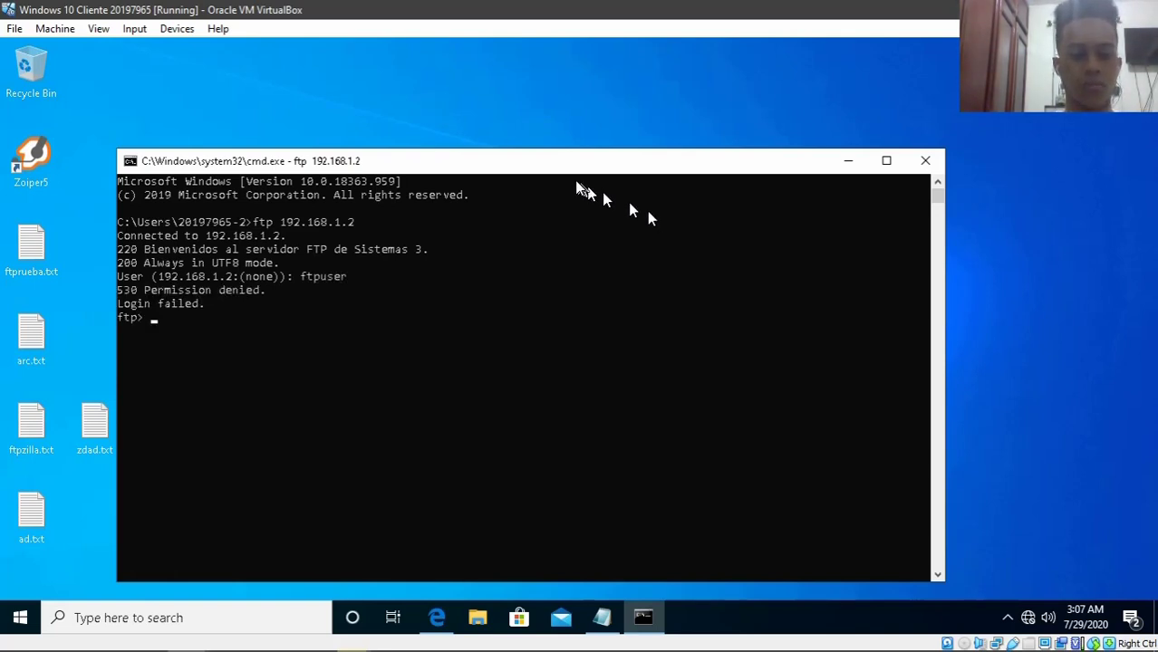
pyautogui.moveTo(567, 172); pyautogui.dragTo(565, 149)
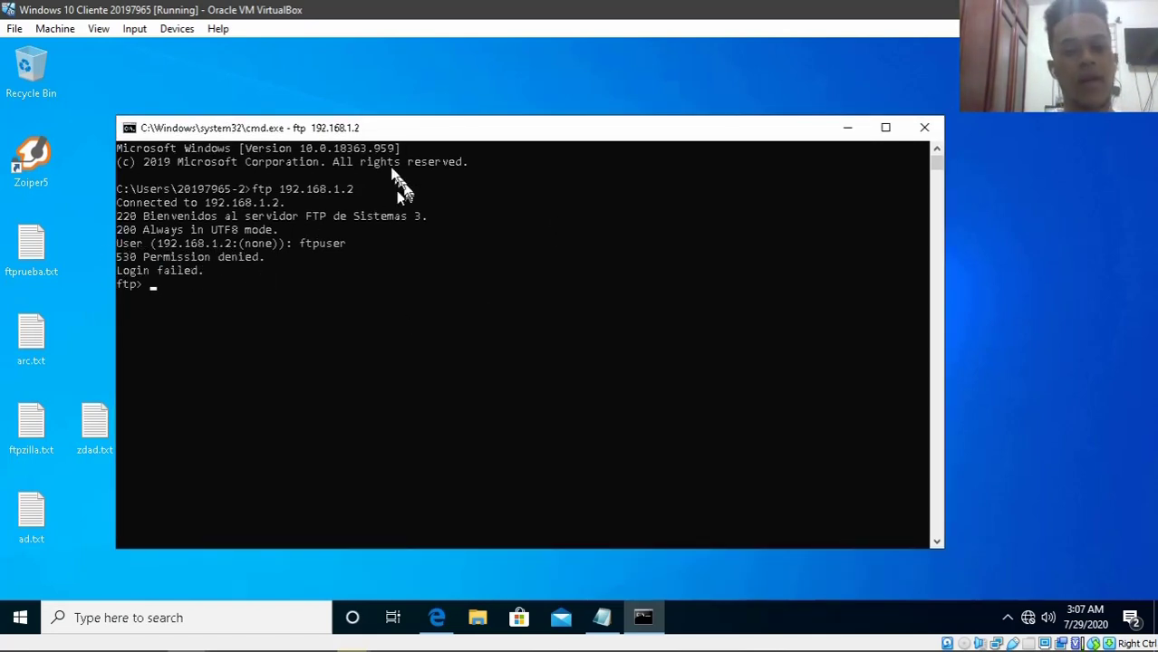
pyautogui.moveTo(412, 125); pyautogui.dragTo(412, 105)
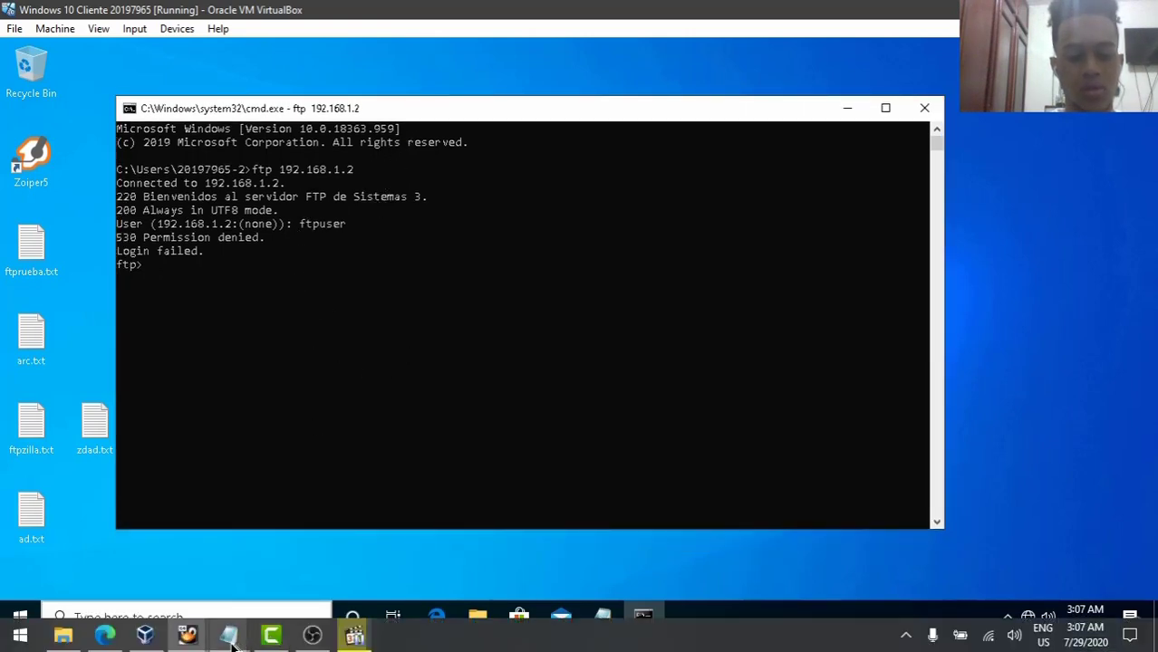
# - Add the FTP user below nobody in /etc/vsftpd/user_list and save it
pyautogui.moveTo(218, 642)
pyautogui.click(114, 555)
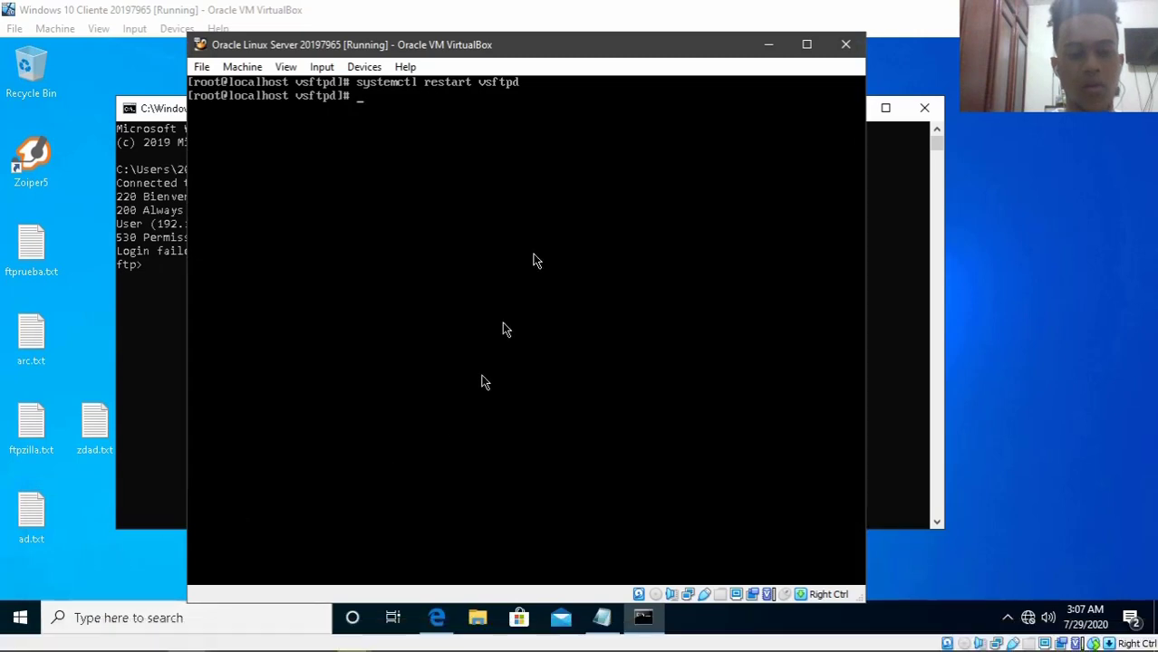
pyautogui.write('ls')
pyautogui.press('Return')
pyautogui.write('nano')
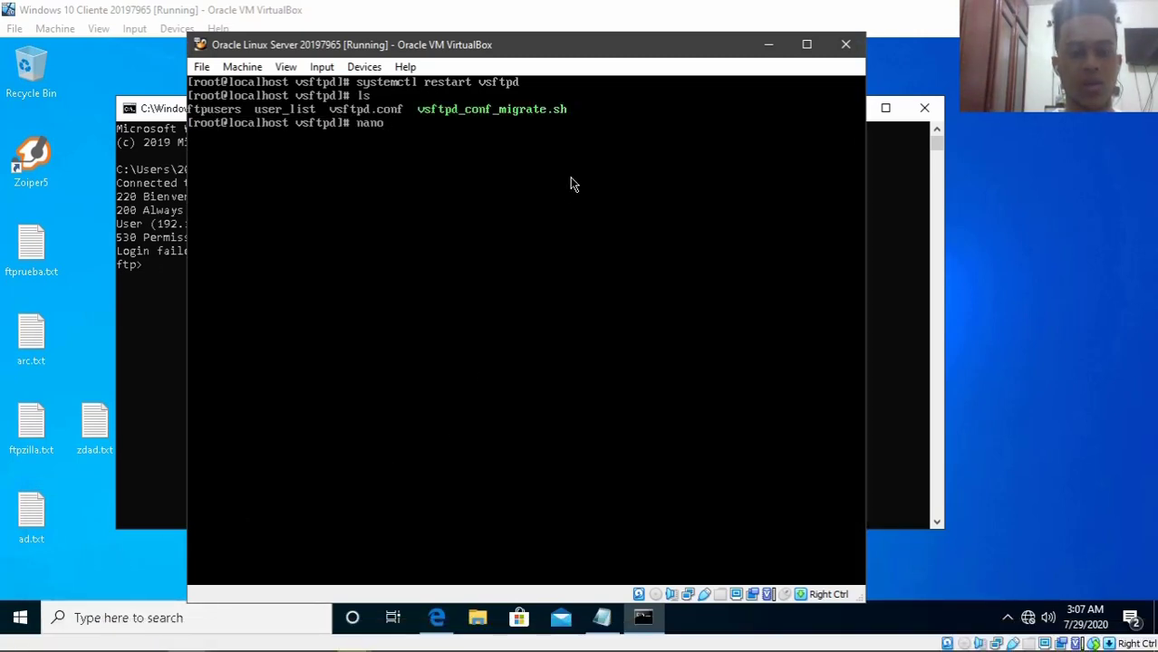
pyautogui.write(' user_list')
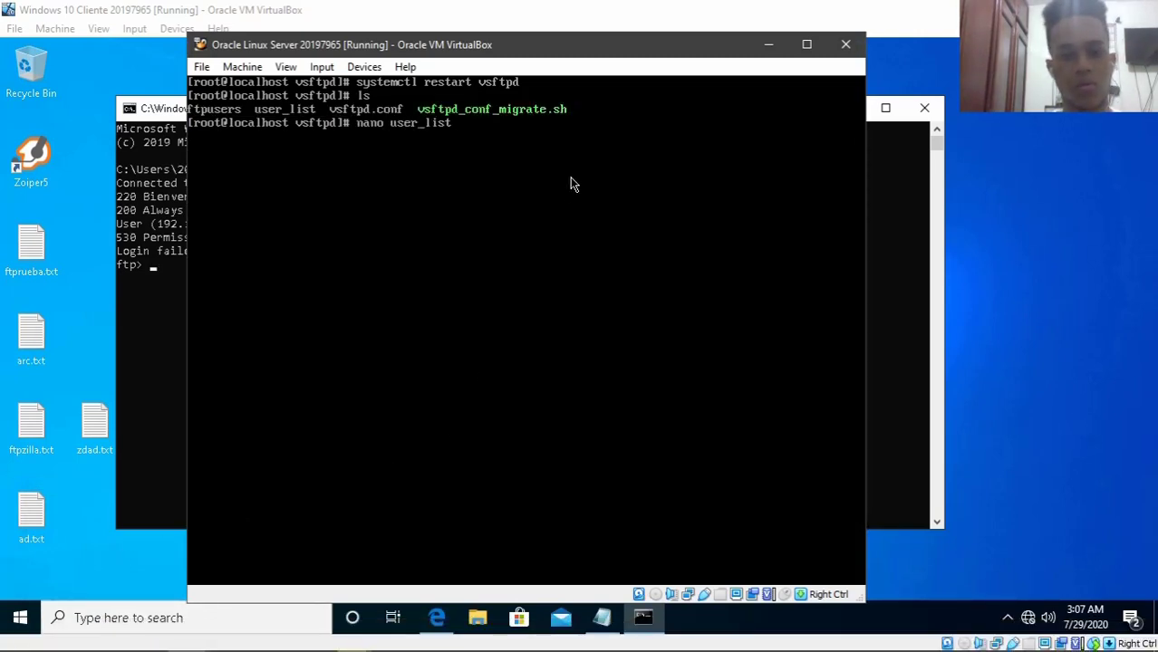
pyautogui.press('Return')
pyautogui.press('Down')
pyautogui.press('Down')
pyautogui.press('Down')
pyautogui.press('Down')
pyautogui.press('Down')
pyautogui.press('Down')
pyautogui.press('Down')
pyautogui.press('Down')
pyautogui.press('Down')
pyautogui.press('Down')
pyautogui.press('Down')
pyautogui.press('Down')
pyautogui.press('Down')
pyautogui.press('Down')
pyautogui.press('Down')
pyautogui.press('Down')
pyautogui.press('Down')
pyautogui.press('Down')
pyautogui.press('Down')
pyautogui.press('Down')
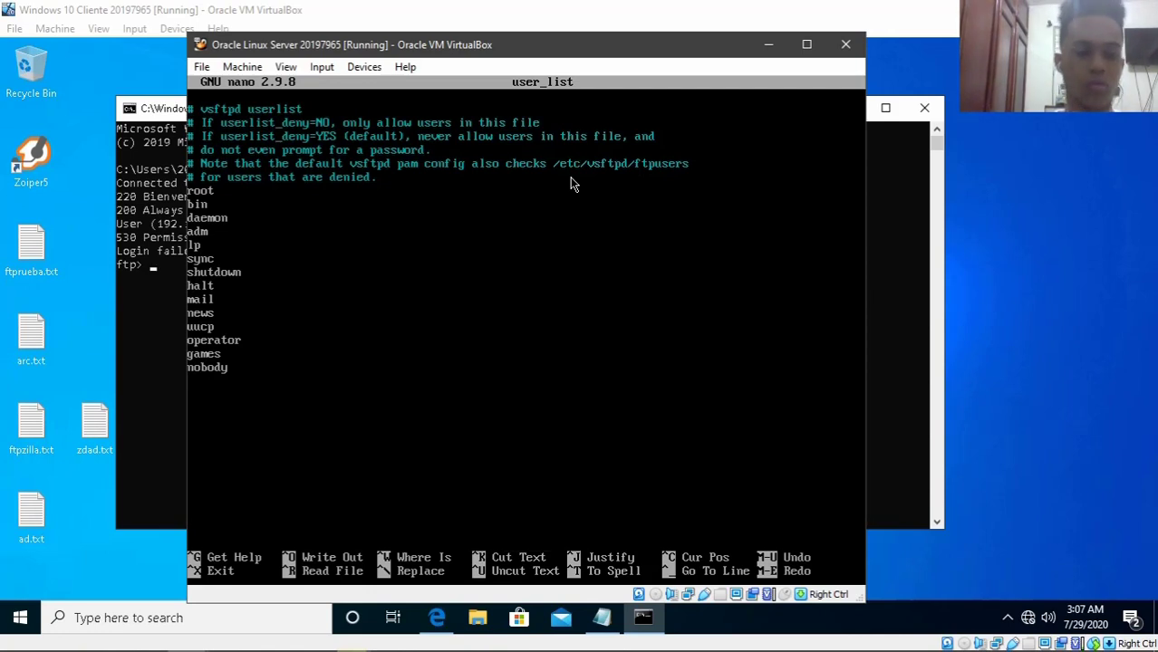
pyautogui.write('ftpuser')
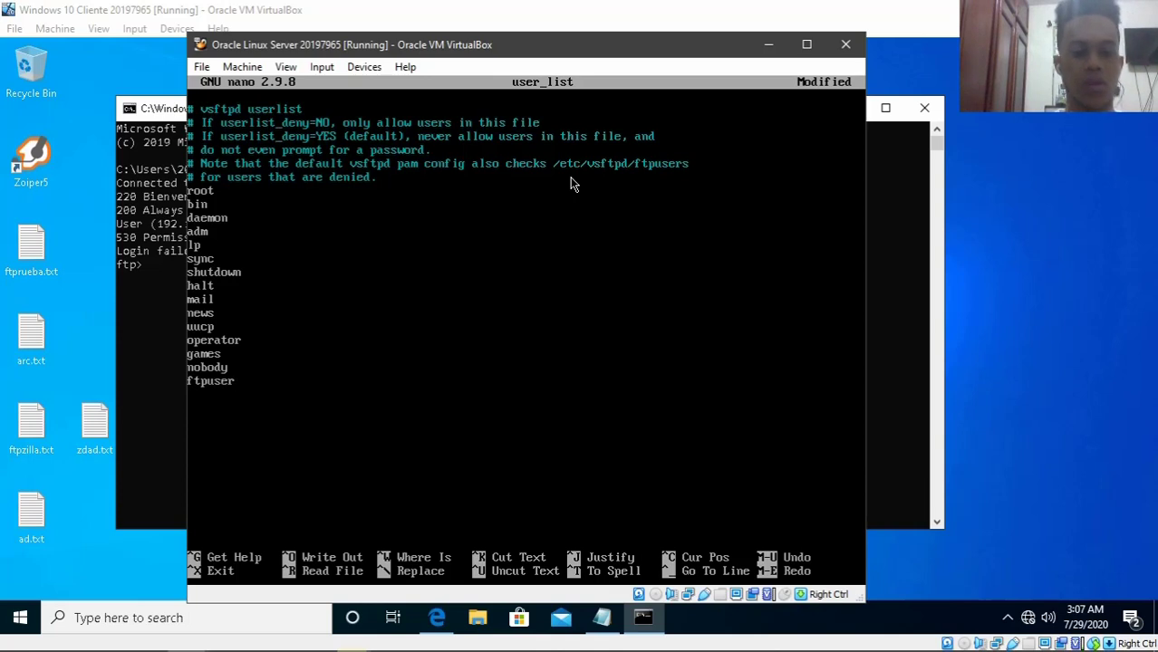
pyautogui.hotkey('ctrl', 'o')
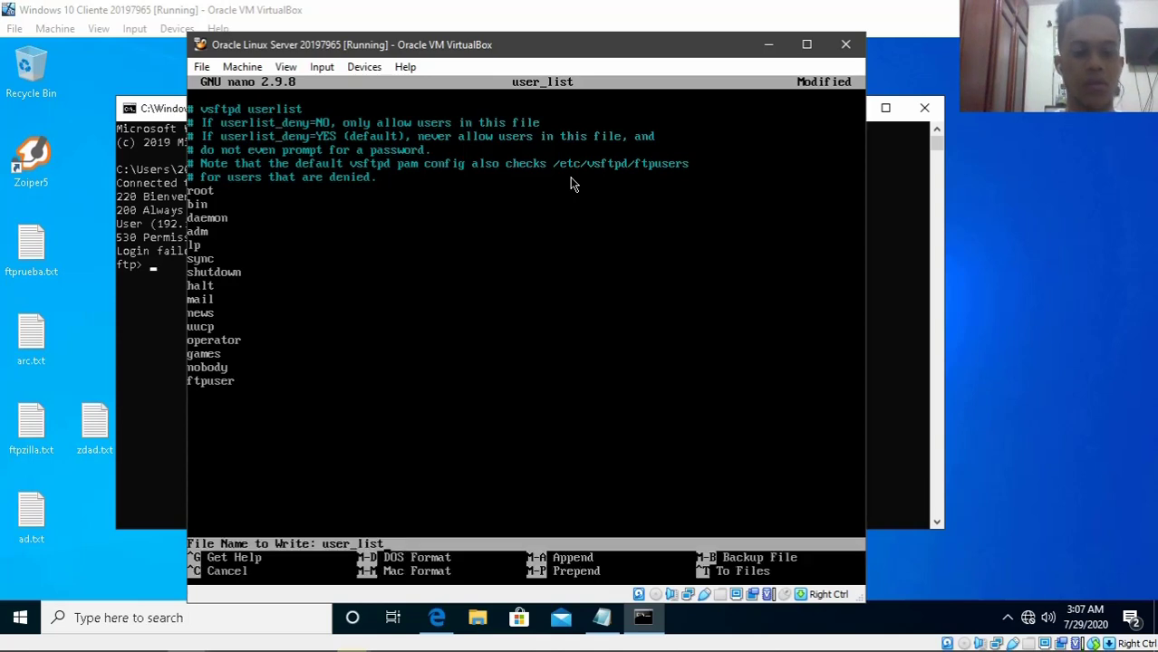
pyautogui.press('Return')
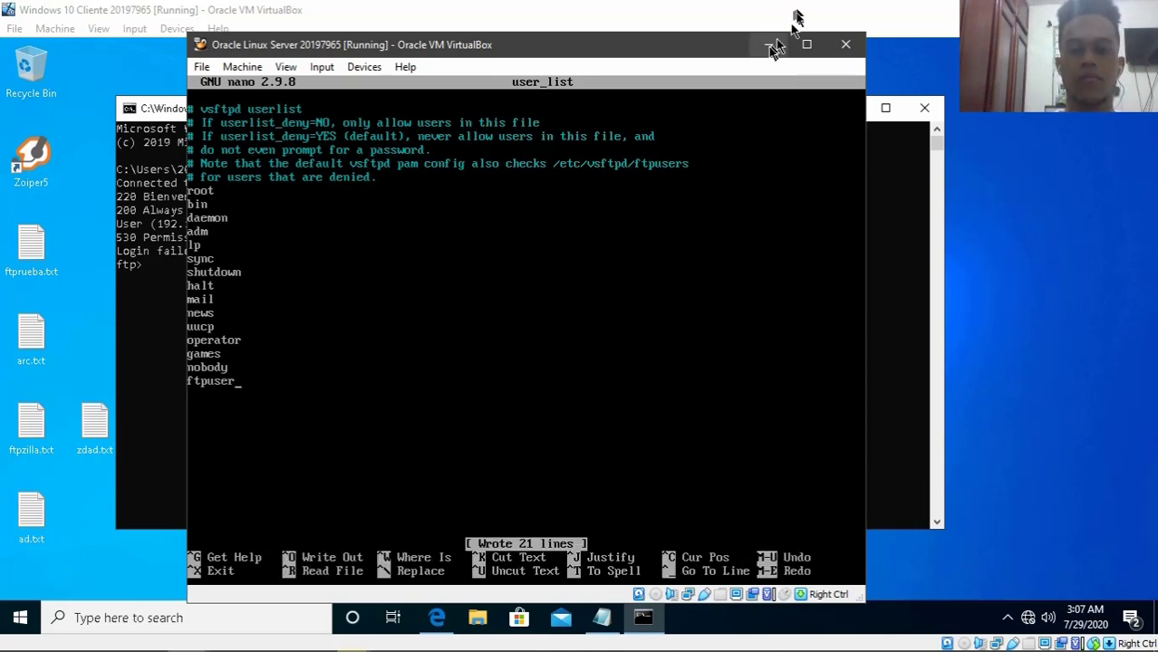
# - Quit the failed session and log in to 192.168.1.2 as ftpuser, reaching 230 Login successful
pyautogui.click(768, 43)
pyautogui.write('bye')
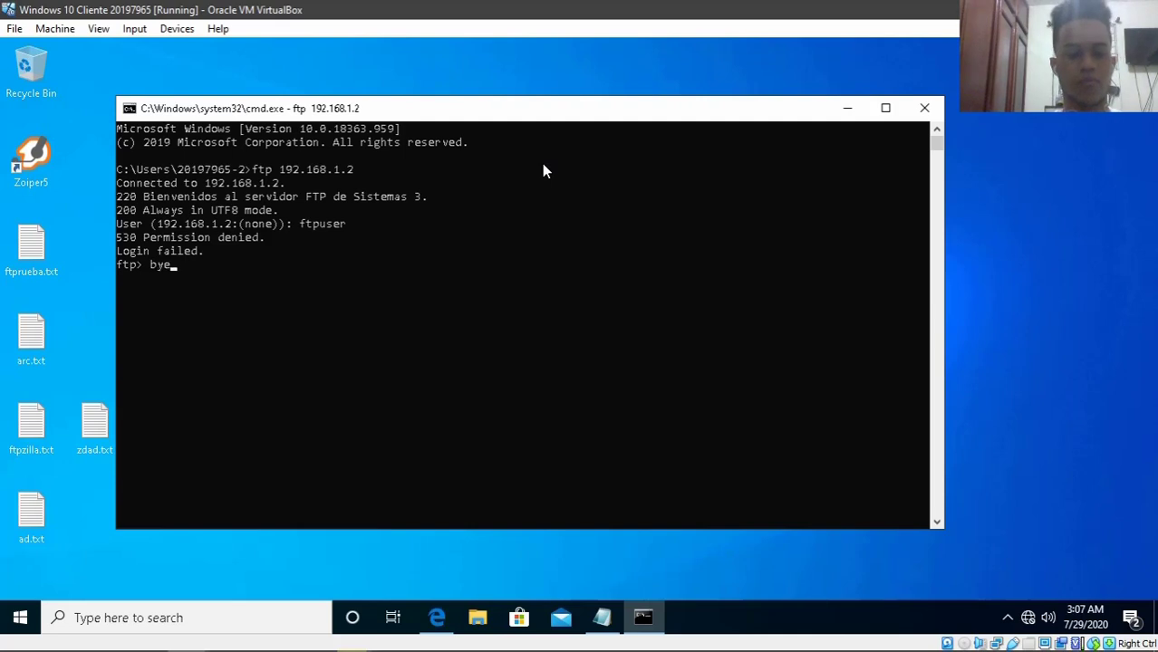
pyautogui.press('Return')
pyautogui.press('Up')
pyautogui.press('Return')
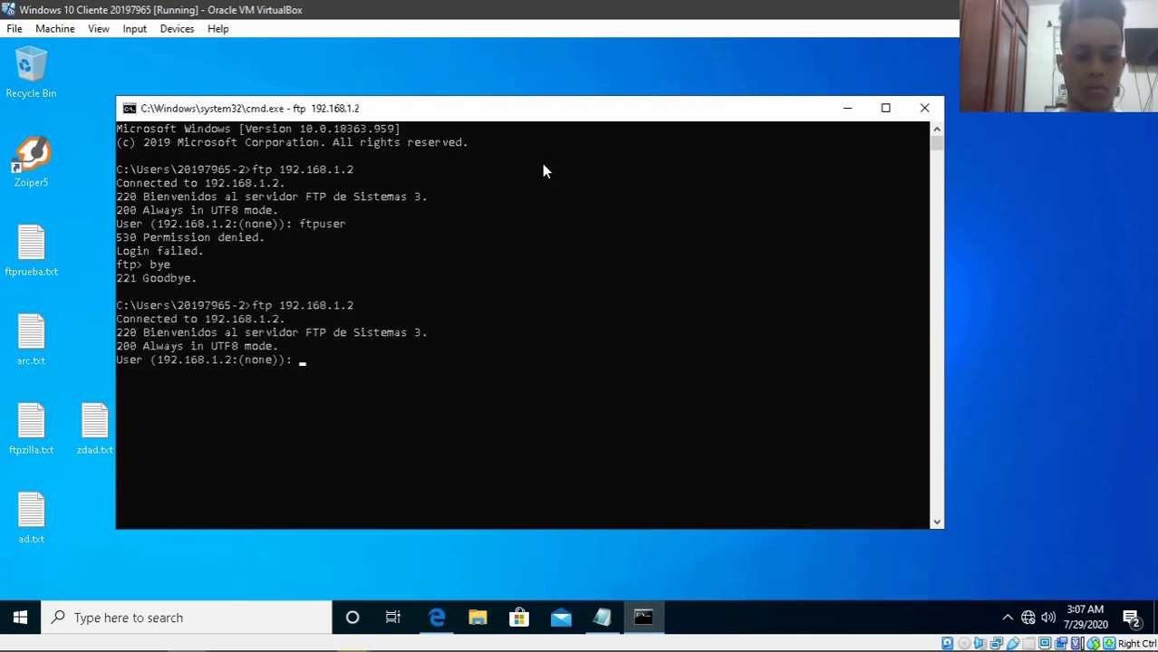
pyautogui.write('ftpuser')
pyautogui.press('Return')
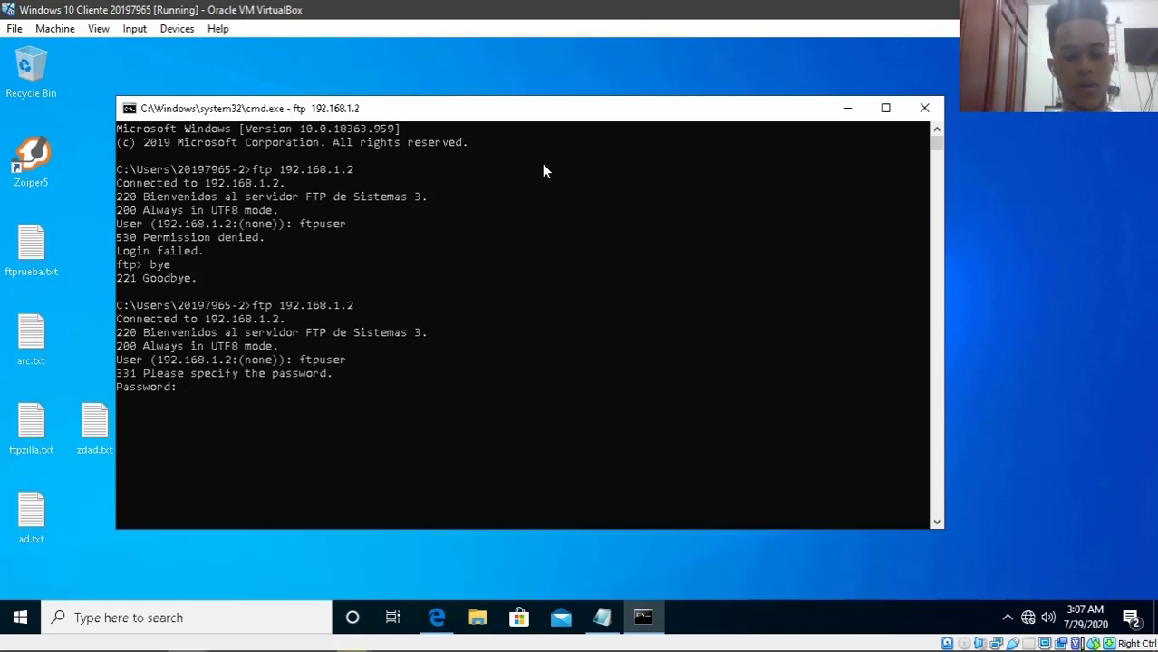
pyautogui.press('Return')
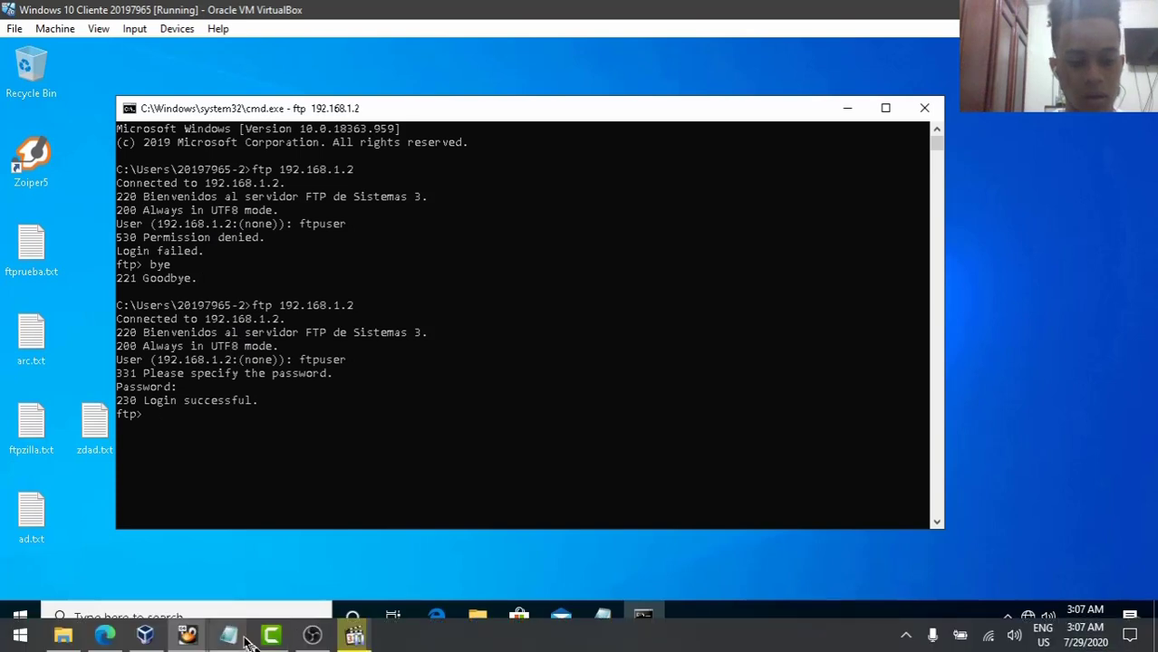
pyautogui.click(187, 637)
pyautogui.moveTo(187, 637)
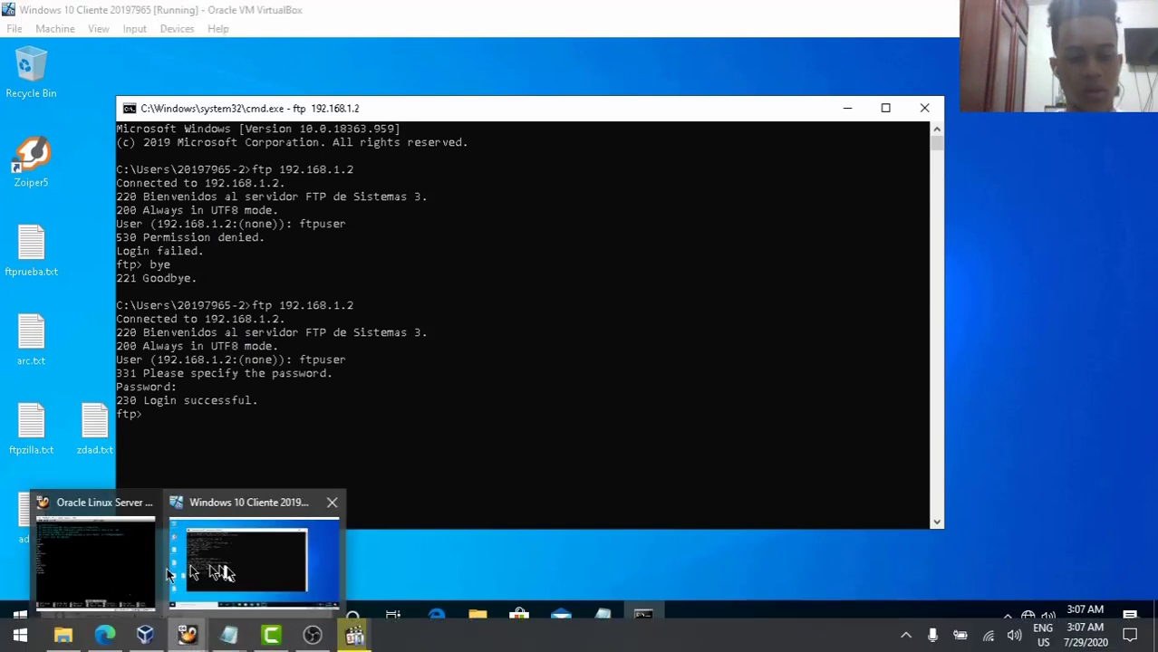
# - Delete the FTP user's entry from user_list, save it, and clear the terminal
pyautogui.click(118, 566)
pyautogui.press('BackSpace')
pyautogui.press('BackSpace')
pyautogui.press('BackSpace')
pyautogui.press('BackSpace')
pyautogui.press('BackSpace')
pyautogui.press('BackSpace')
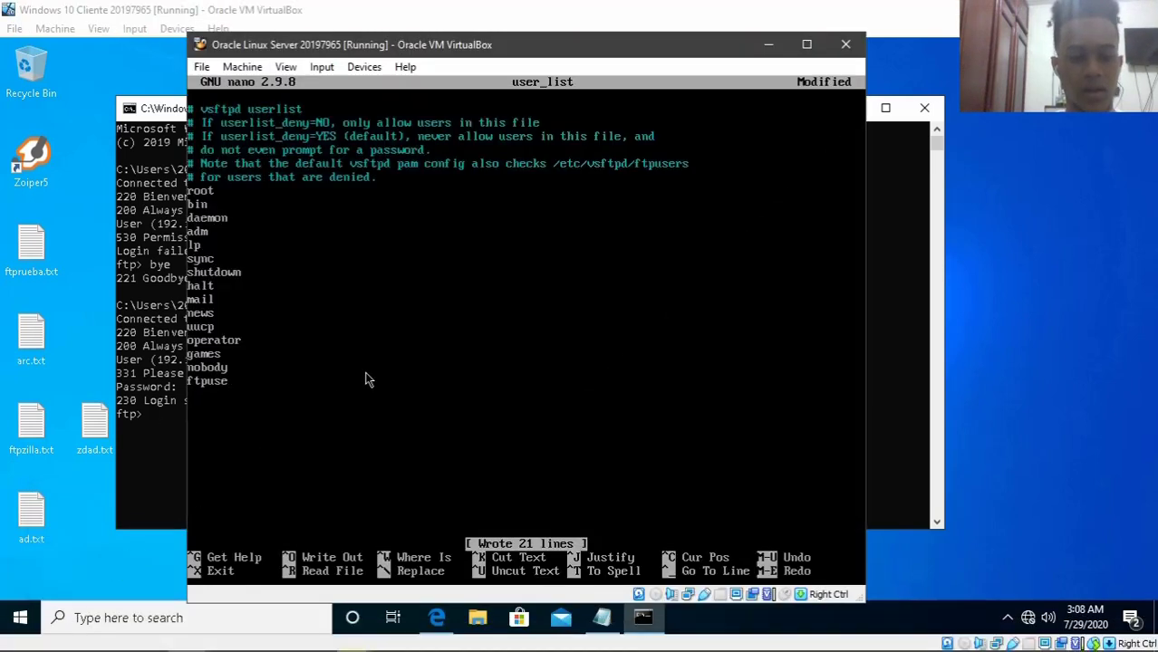
pyautogui.hotkey('ctrl', 'o')
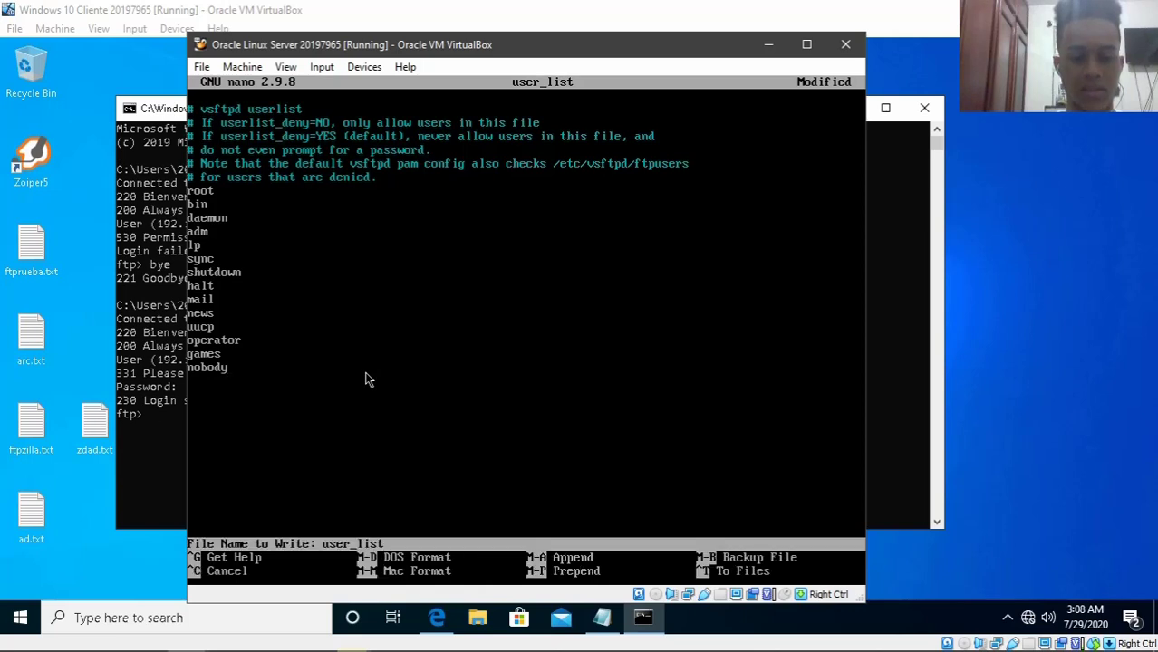
pyautogui.press('Return')
pyautogui.hotkey('ctrl', 'x')
pyautogui.write('clear')
pyautogui.press('Return')
pyautogui.write('ls')
pyautogui.press('Return')
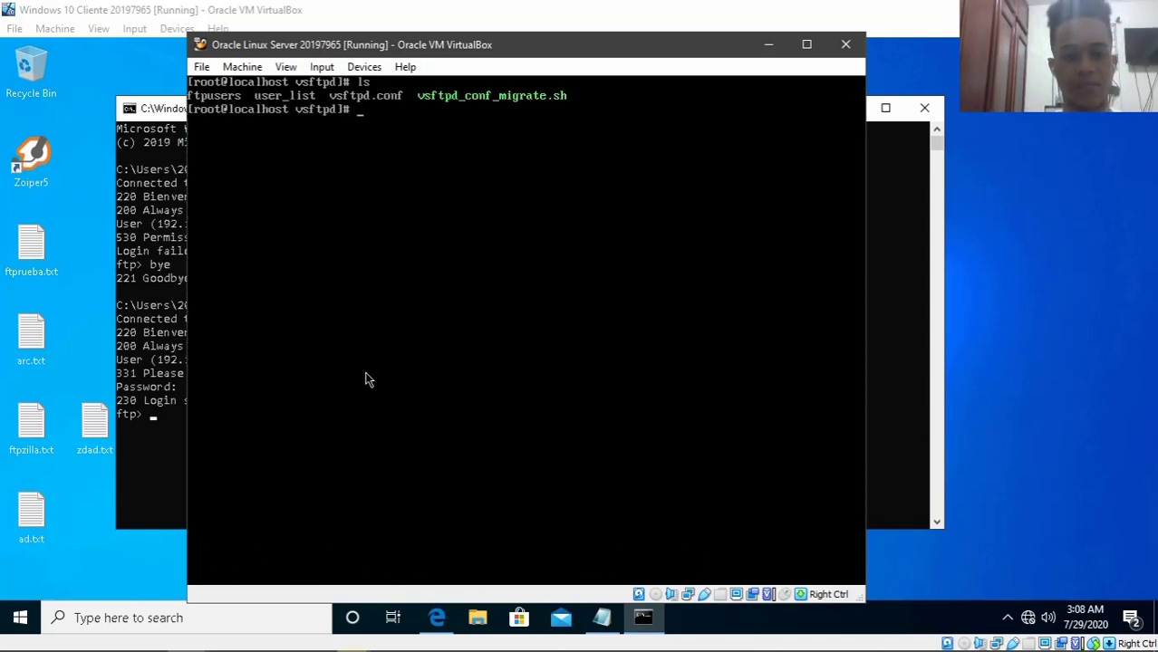
# - Remove the userlist_deny=NO line from the end of vsftpd.conf and save it
pyautogui.write('nano vs')
pyautogui.press('Tab')
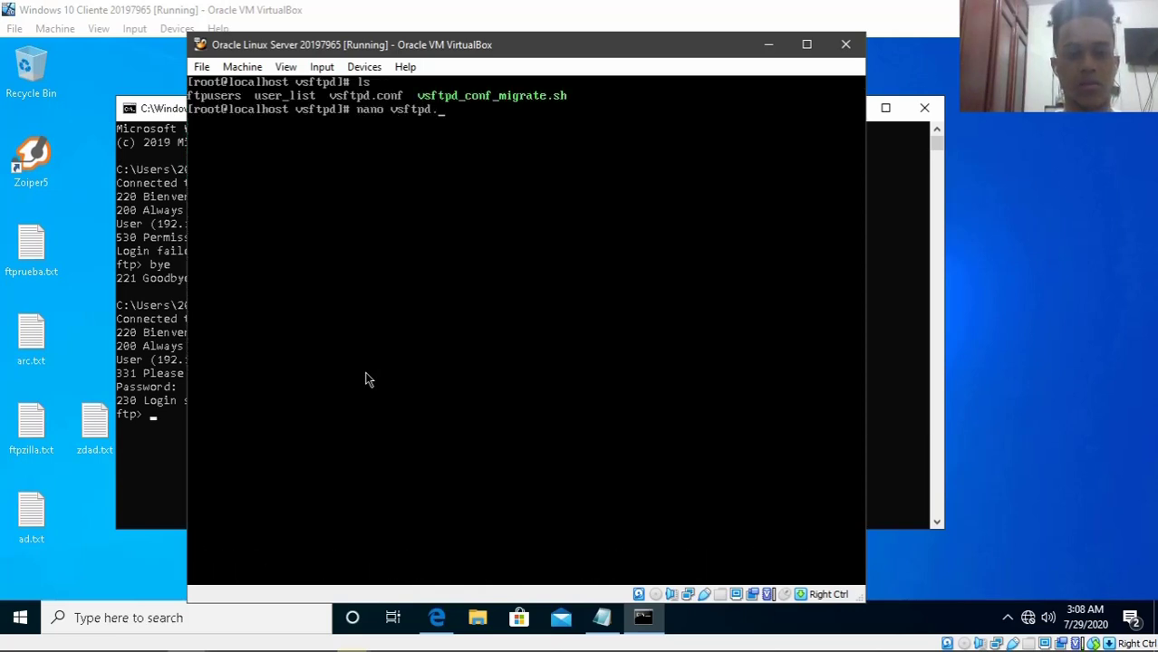
pyautogui.write('.conf')
pyautogui.press('Return')
pyautogui.press('Down')
pyautogui.press('Down')
pyautogui.press('Down')
pyautogui.press('Down')
pyautogui.press('Down')
pyautogui.press('Down')
pyautogui.press('Down')
pyautogui.press('Down')
pyautogui.press('Down')
pyautogui.press('Down')
pyautogui.press('Down')
pyautogui.press('Down')
pyautogui.press('Down')
pyautogui.press('Down')
pyautogui.press('Down')
pyautogui.press('Down')
pyautogui.press('Down')
pyautogui.press('Down')
pyautogui.press('Down')
pyautogui.press('Down')
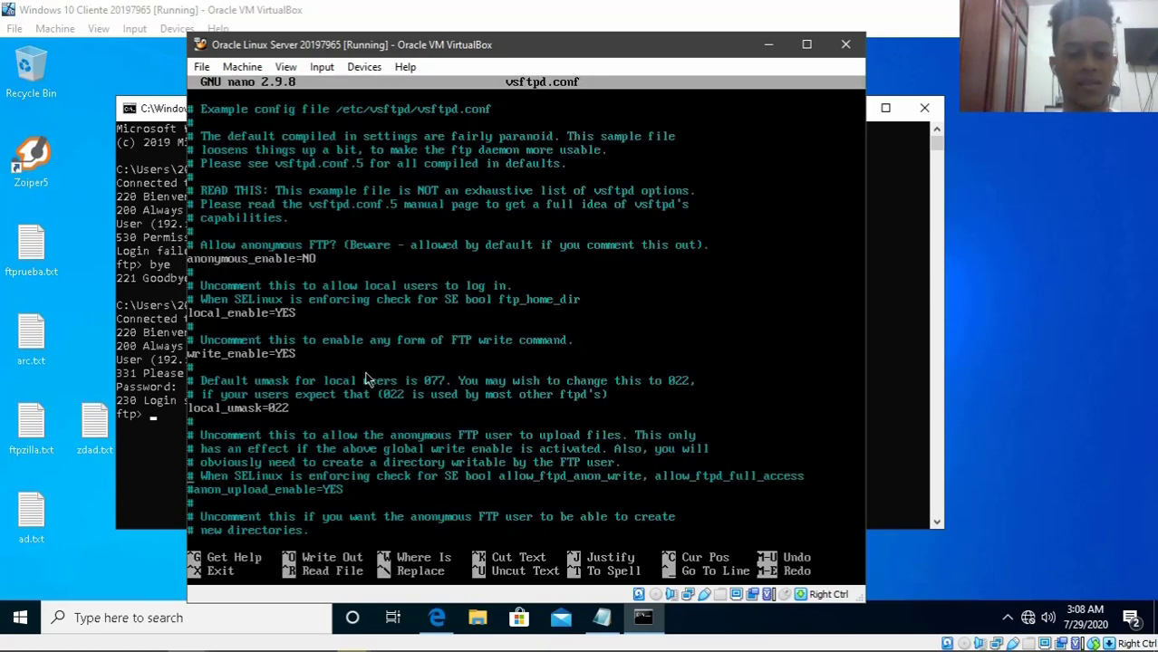
pyautogui.press('Down')
pyautogui.press('Down')
pyautogui.press('Down')
pyautogui.press('Down')
pyautogui.press('Down')
pyautogui.press('Down')
pyautogui.press('Down')
pyautogui.press('Down')
pyautogui.press('Down')
pyautogui.press('Down')
pyautogui.press('Down')
pyautogui.press('Down')
pyautogui.press('Down')
pyautogui.press('Down')
pyautogui.press('Down')
pyautogui.press('Down')
pyautogui.press('Down')
pyautogui.press('Down')
pyautogui.press('Down')
pyautogui.press('Down')
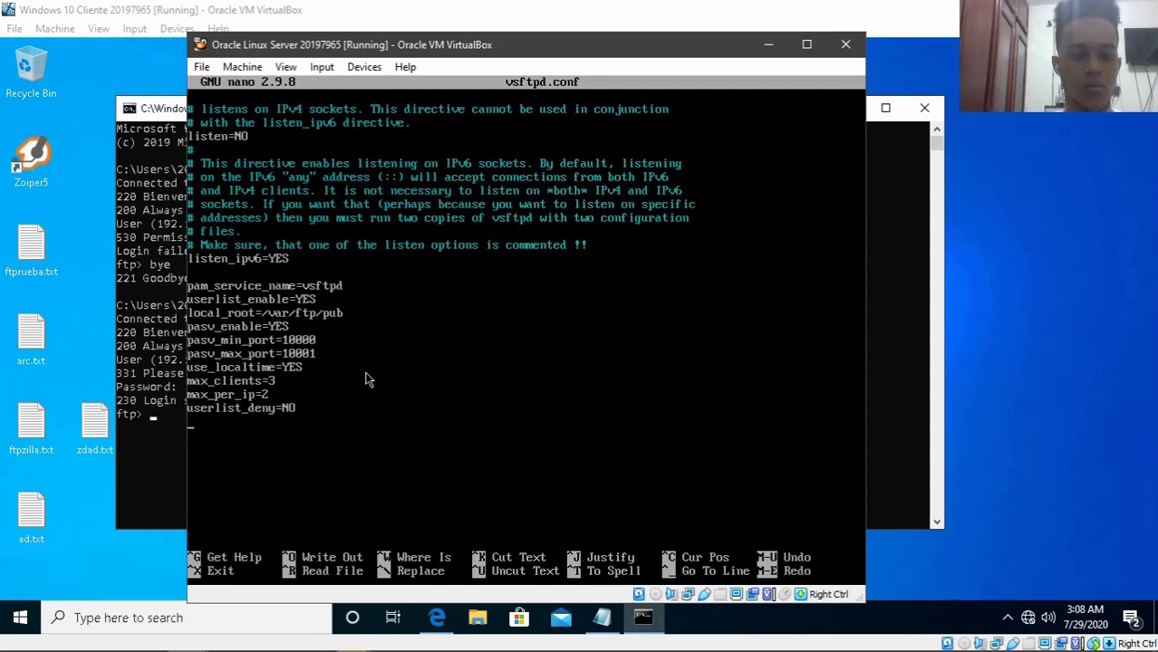
pyautogui.press('BackSpace')
pyautogui.press('BackSpace')
pyautogui.press('BackSpace')
pyautogui.press('BackSpace')
pyautogui.press('BackSpace')
pyautogui.press('BackSpace')
pyautogui.press('BackSpace')
pyautogui.press('BackSpace')
pyautogui.press('BackSpace')
pyautogui.press('BackSpace')
pyautogui.press('BackSpace')
pyautogui.press('BackSpace')
pyautogui.press('BackSpace')
pyautogui.press('BackSpace')
pyautogui.press('BackSpace')
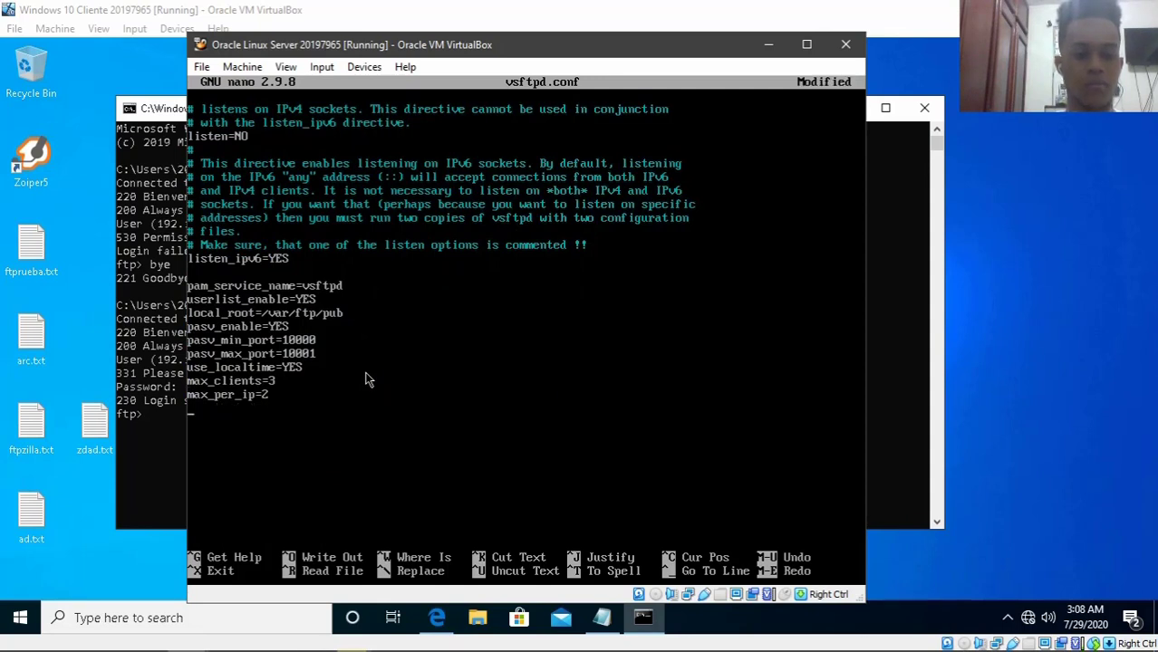
pyautogui.hotkey('ctrl', 'o')
pyautogui.press('Return')
pyautogui.hotkey('ctrl', 'x')
pyautogui.write('clear')
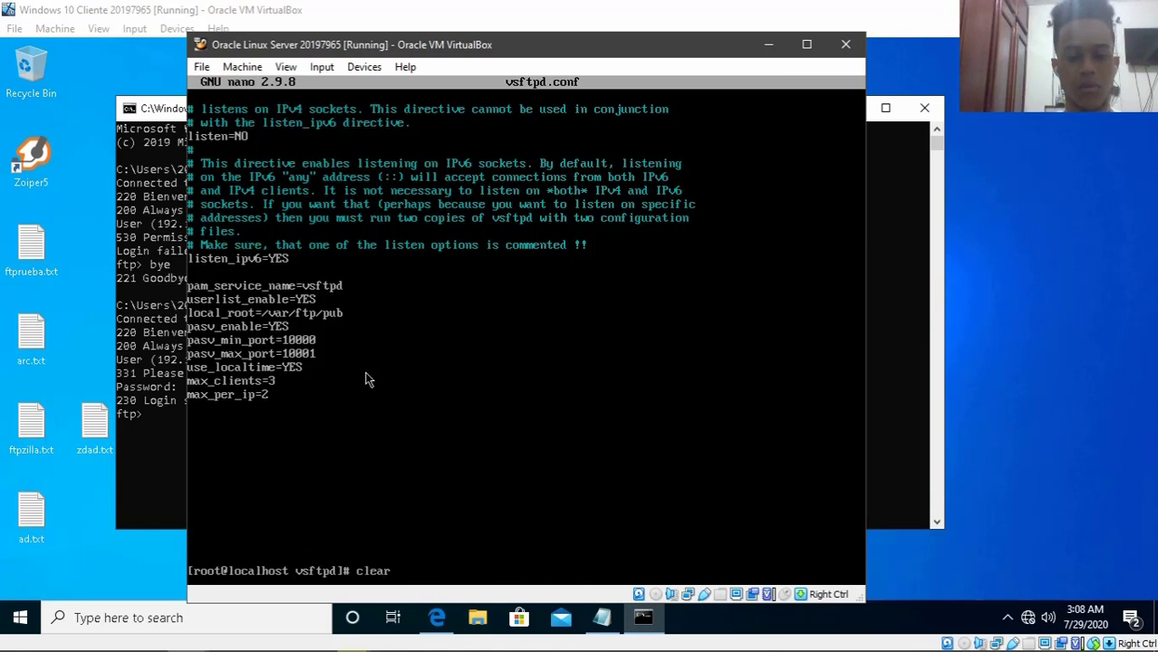
pyautogui.press('Return')
# - Re-add ftpuser below nobody in user_list and save the file
pyautogui.write('ls')
pyautogui.press('Return')
pyautogui.write('nan')
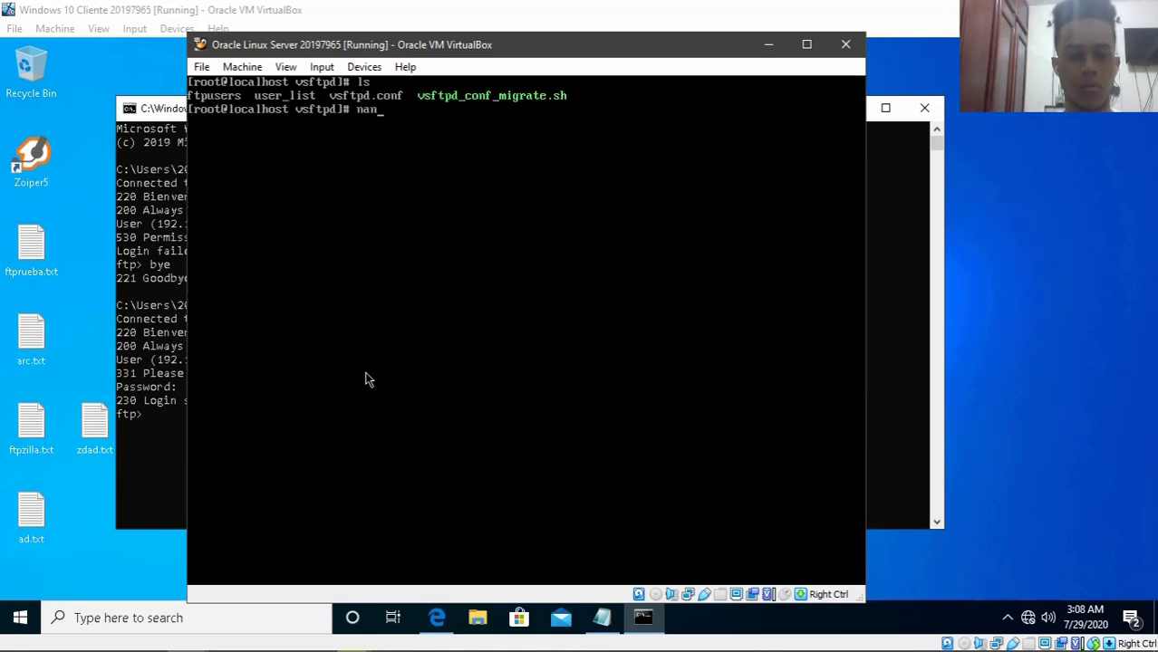
pyautogui.write('o user_list')
pyautogui.press('Return')
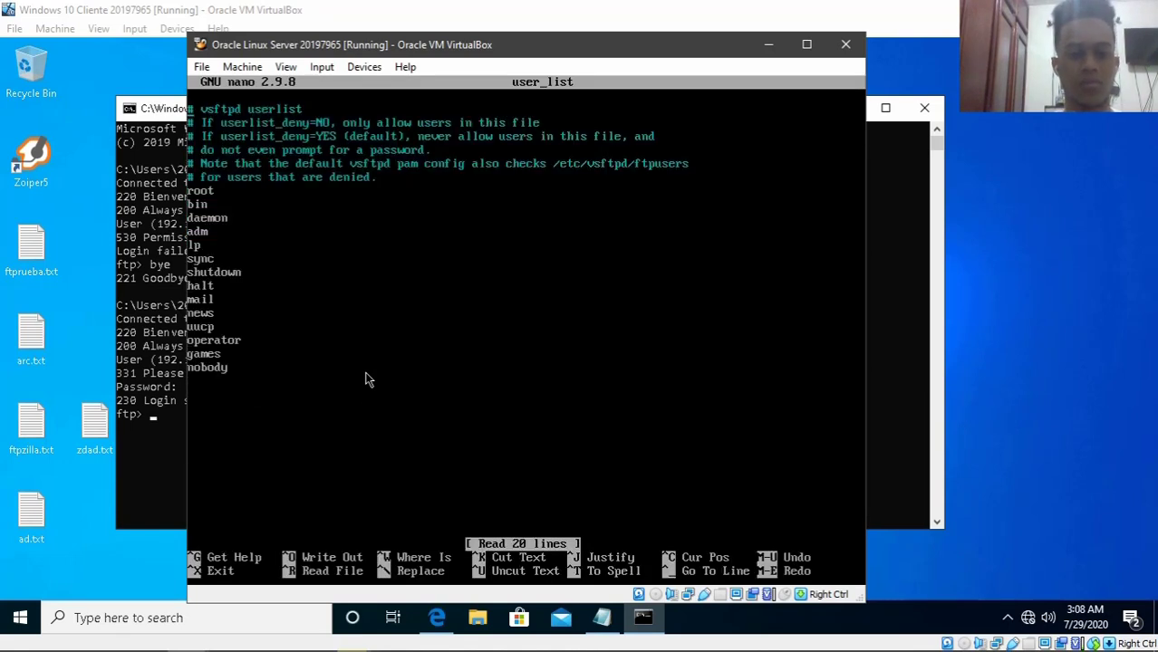
pyautogui.press('Down')
pyautogui.press('Down')
pyautogui.press('Down')
pyautogui.press('Down')
pyautogui.press('Down')
pyautogui.press('Down')
pyautogui.press('Down')
pyautogui.press('Down')
pyautogui.press('Down')
pyautogui.press('Down')
pyautogui.write('ftup')
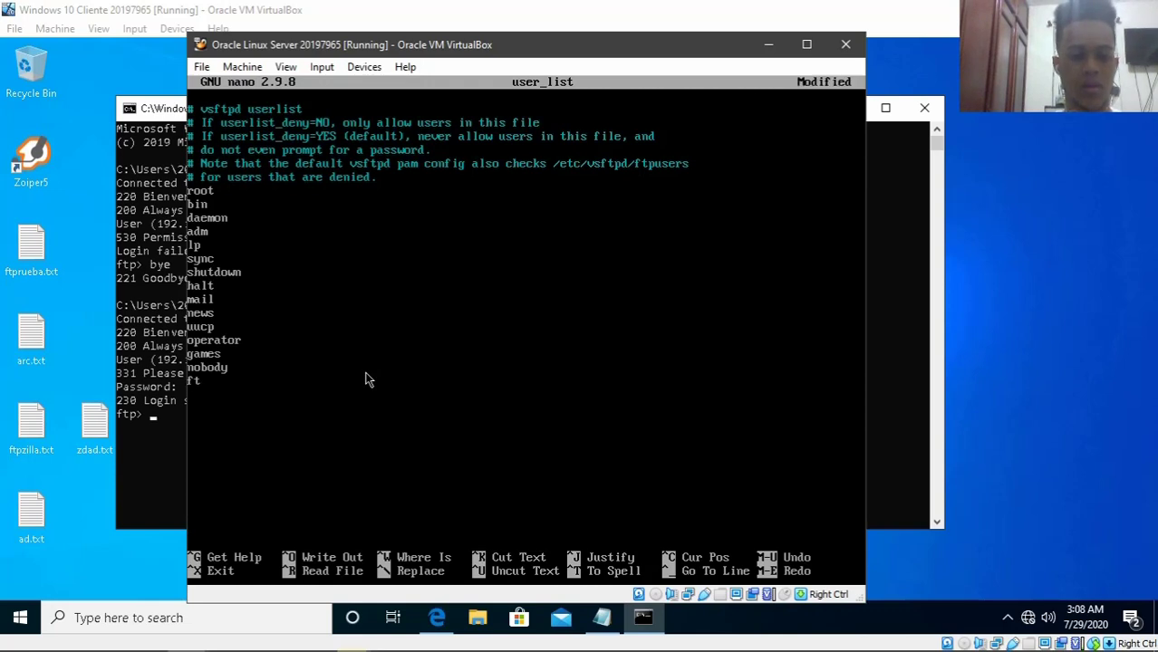
pyautogui.press('BackSpace')
pyautogui.press('BackSpace')
pyautogui.write('puser')
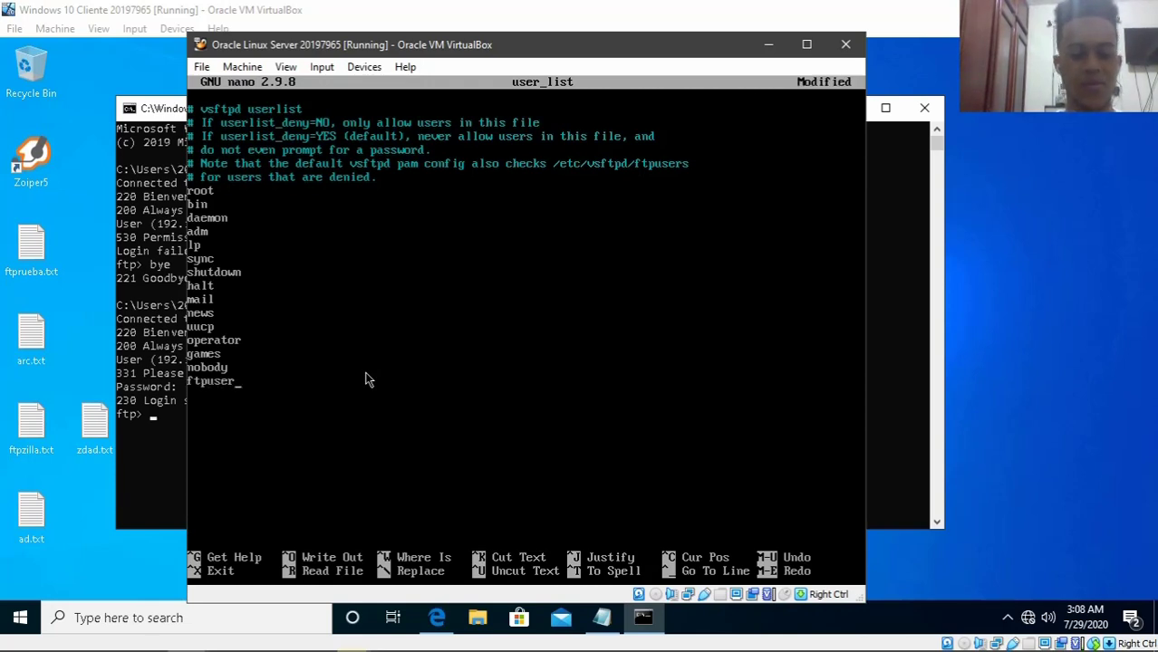
pyautogui.hotkey('ctrl', 'o')
pyautogui.press('Return')
pyautogui.hotkey('ctrl', 'x')
pyautogui.write('clear')
pyautogui.press('Return')
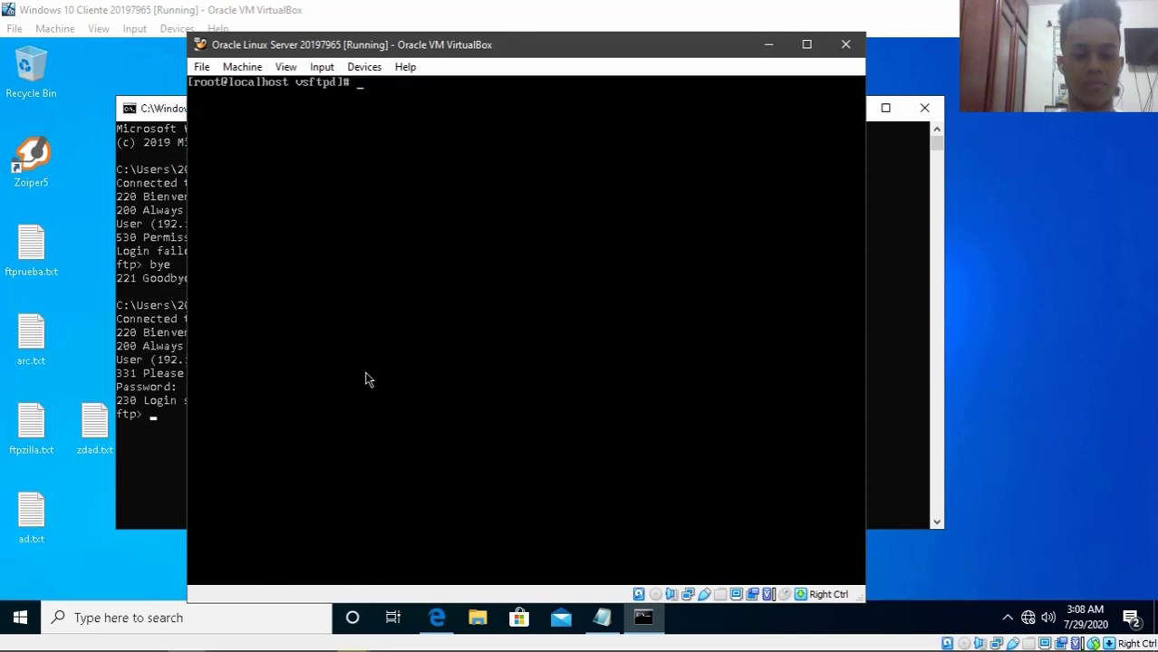
# - Rerun the systemctl restart command for vsftpd from shell history
pyautogui.write('s')
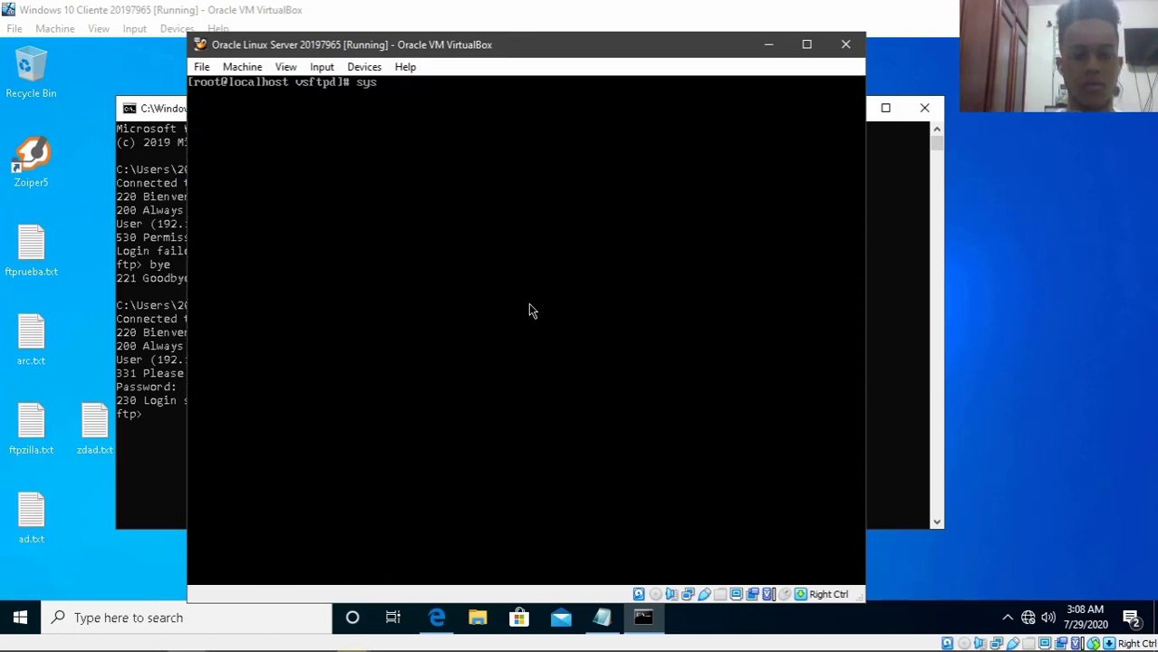
pyautogui.write('ys')
pyautogui.press('Up')
pyautogui.press('Up')
pyautogui.press('Up')
pyautogui.press('Down')
pyautogui.press('Down')
pyautogui.press('Up')
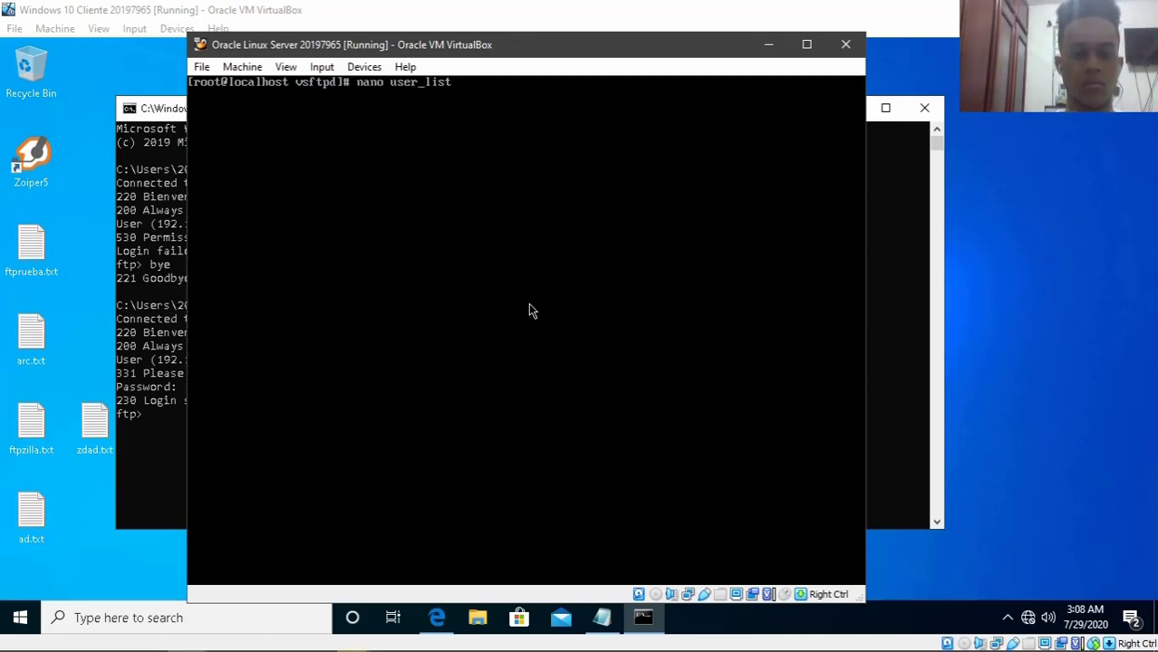
pyautogui.press('Up')
pyautogui.press('Down')
pyautogui.press('Down')
pyautogui.press('Up')
pyautogui.press('Up')
pyautogui.press('Return')
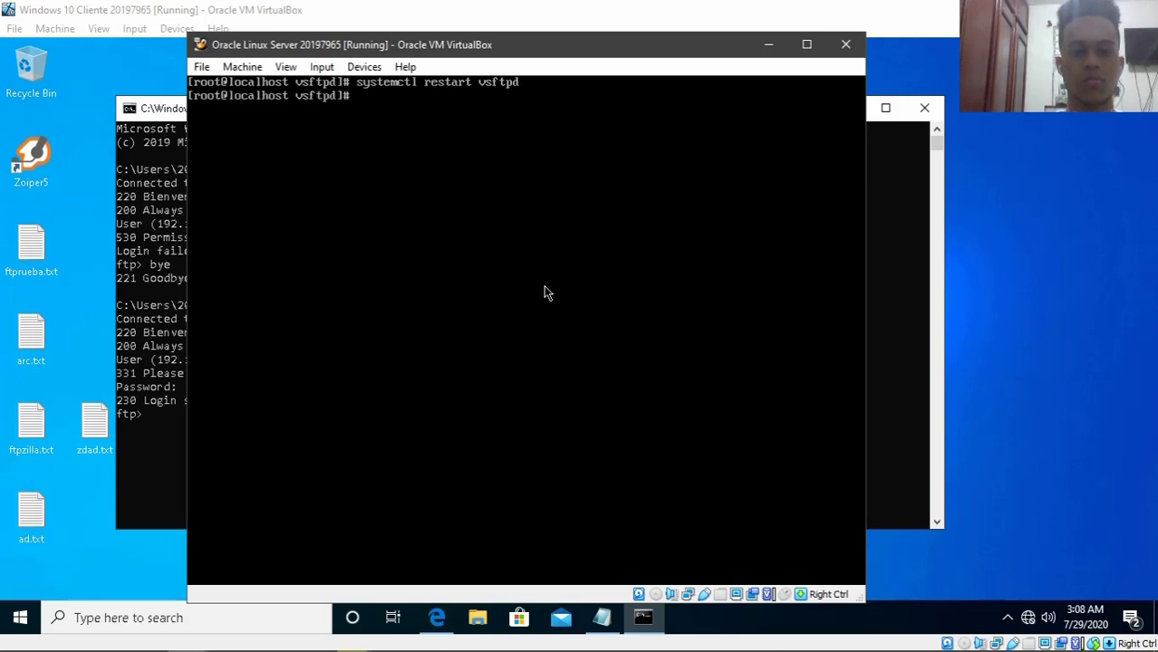
# - Hide the Linux VM, end the current FTP session, and reconnect to 192.168.1.2
pyautogui.click(768, 44)
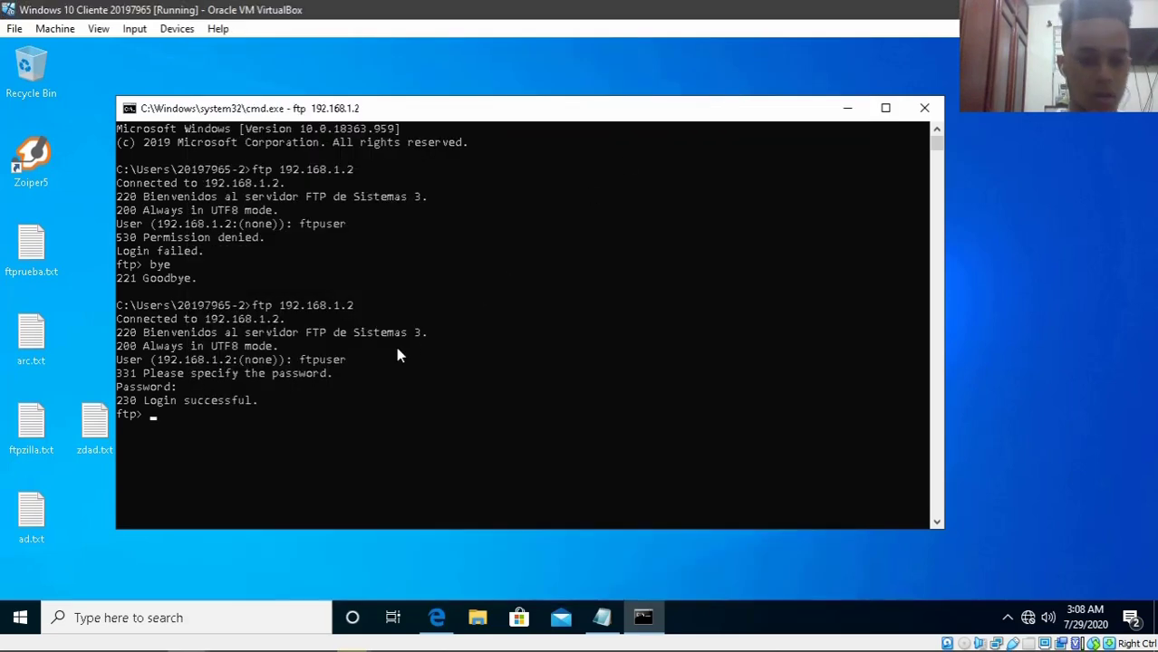
pyautogui.write('ftpuser')
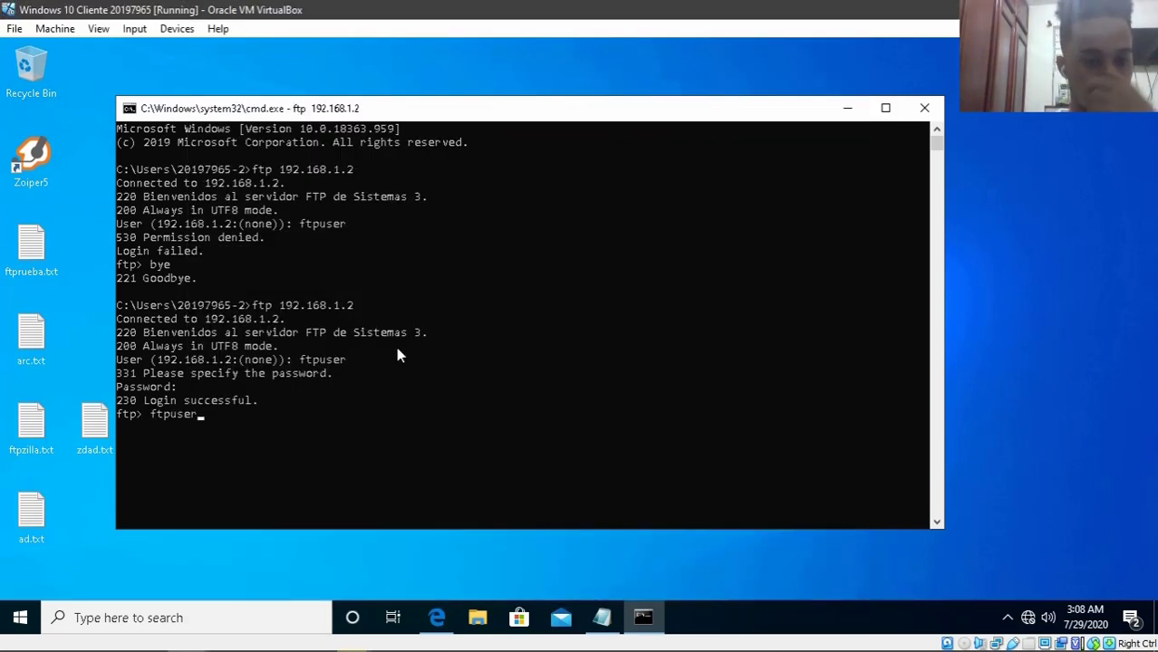
pyautogui.press('Up')
pyautogui.press('Up')
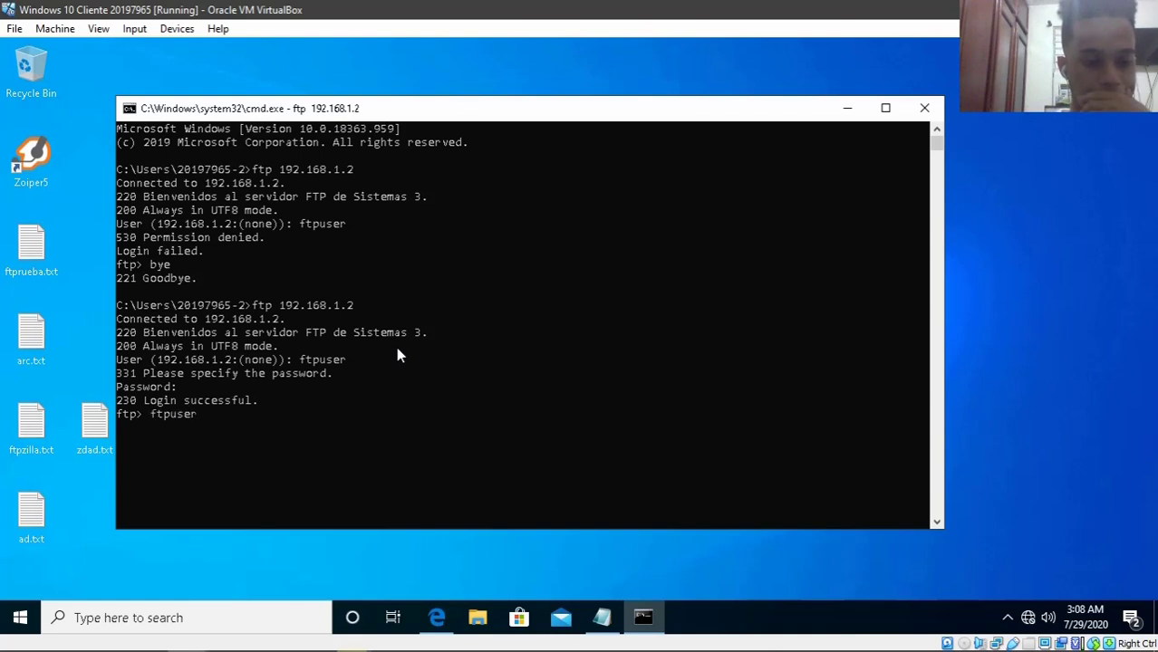
pyautogui.press('Down')
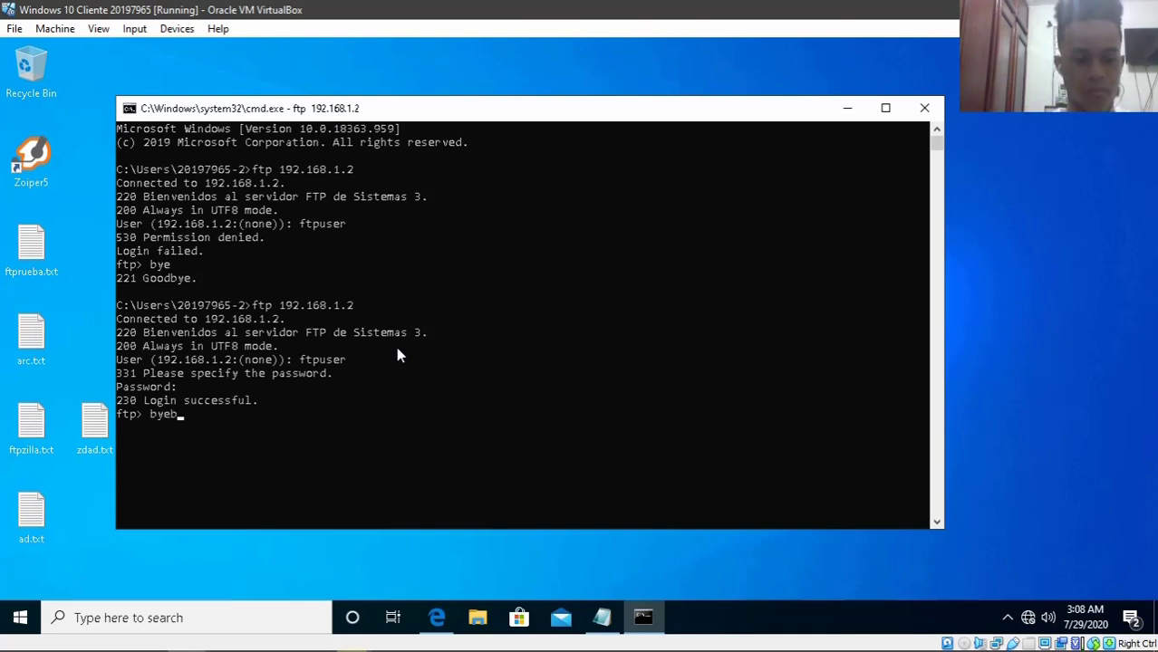
pyautogui.press('BackSpace')
pyautogui.press('BackSpace')
pyautogui.press('Up')
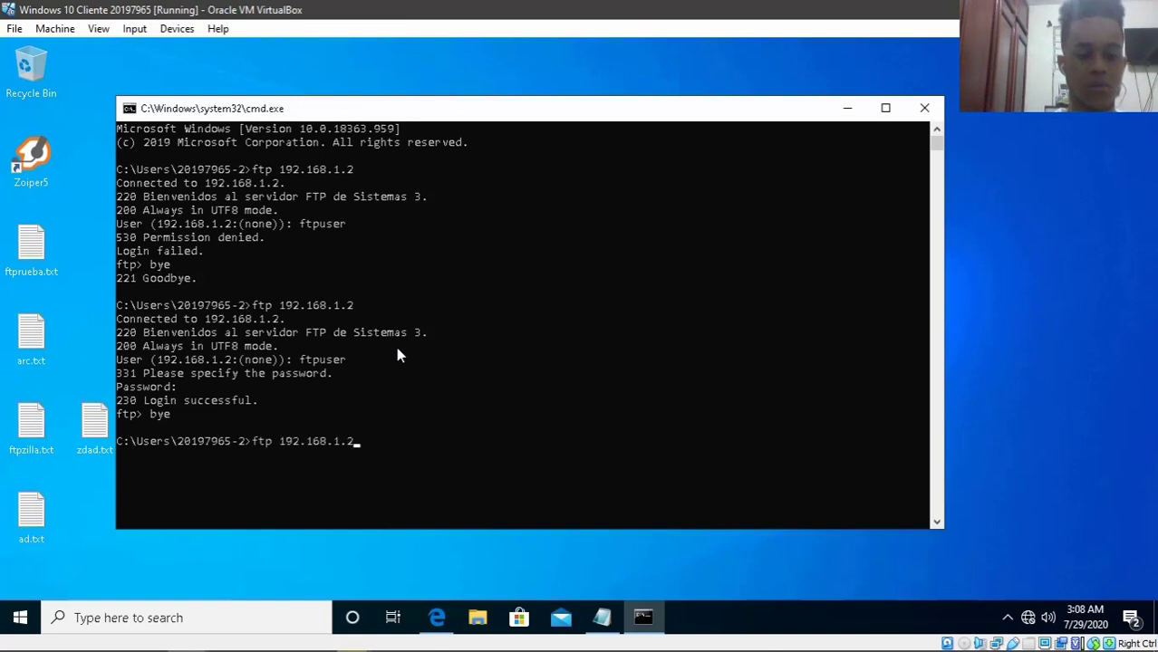
pyautogui.press('Return')
# - Log in as ftpuser, receive 530 Permission denied, and quit with bye
pyautogui.write('f')
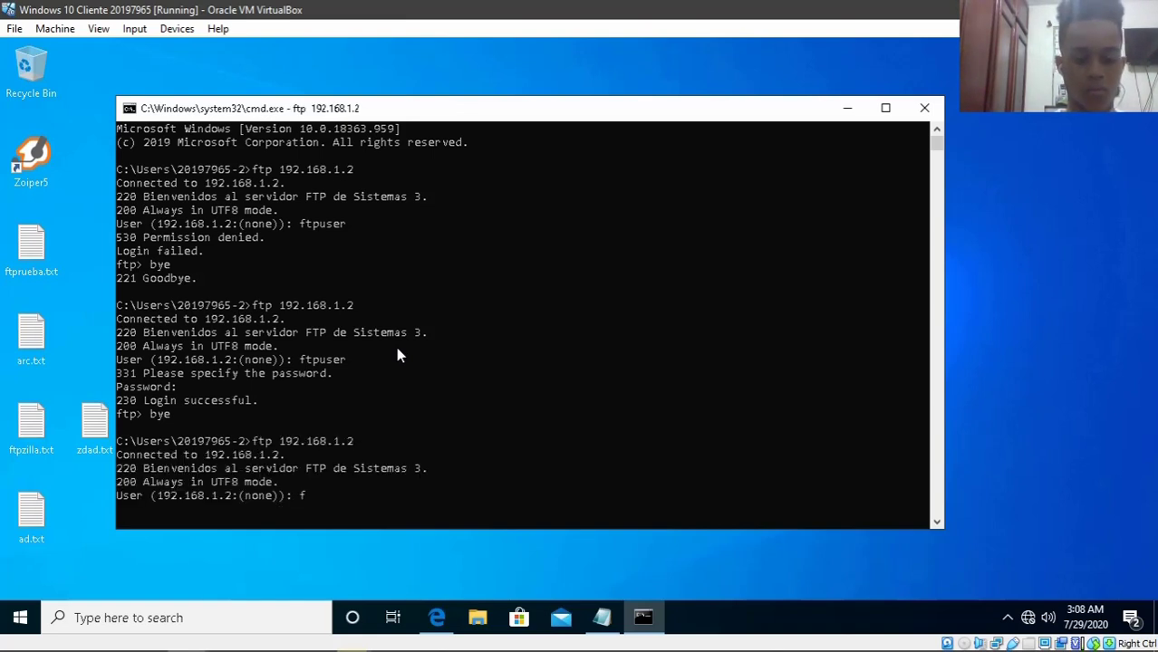
pyautogui.write('tpuser')
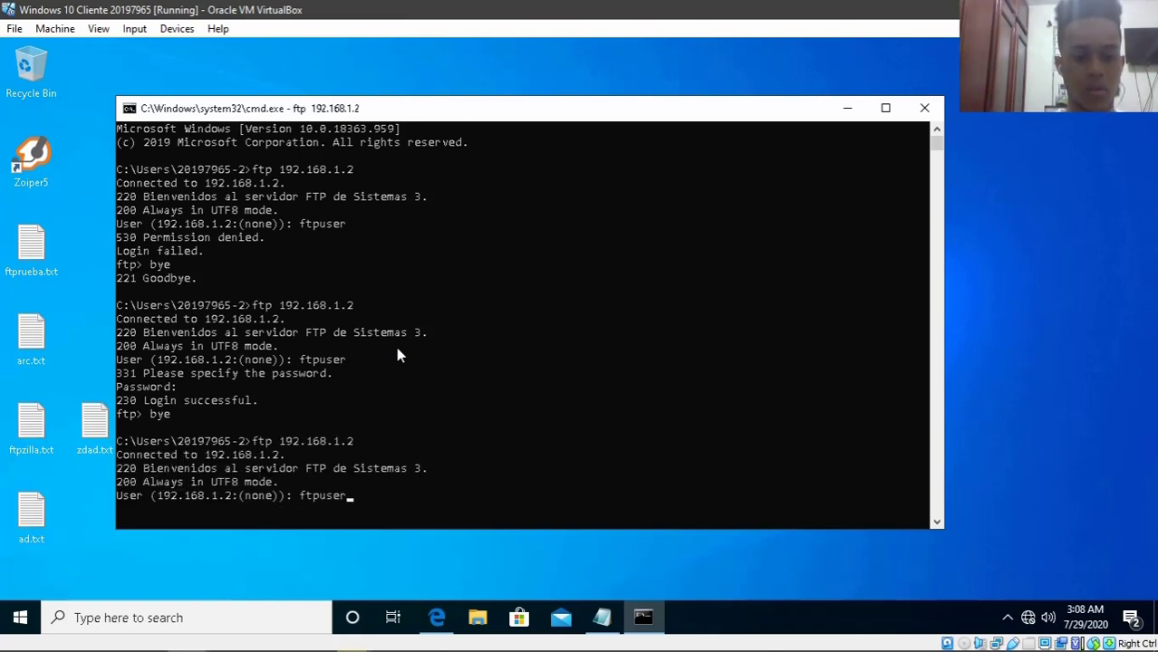
pyautogui.press('Return')
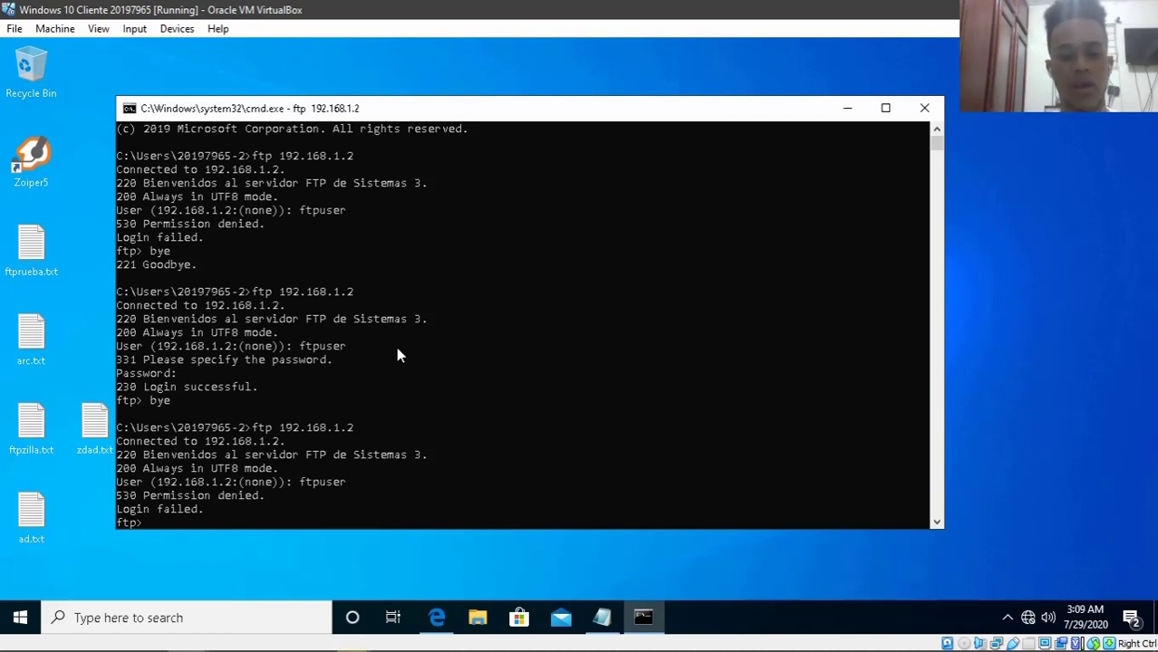
pyautogui.write('bye')
pyautogui.press('Return')
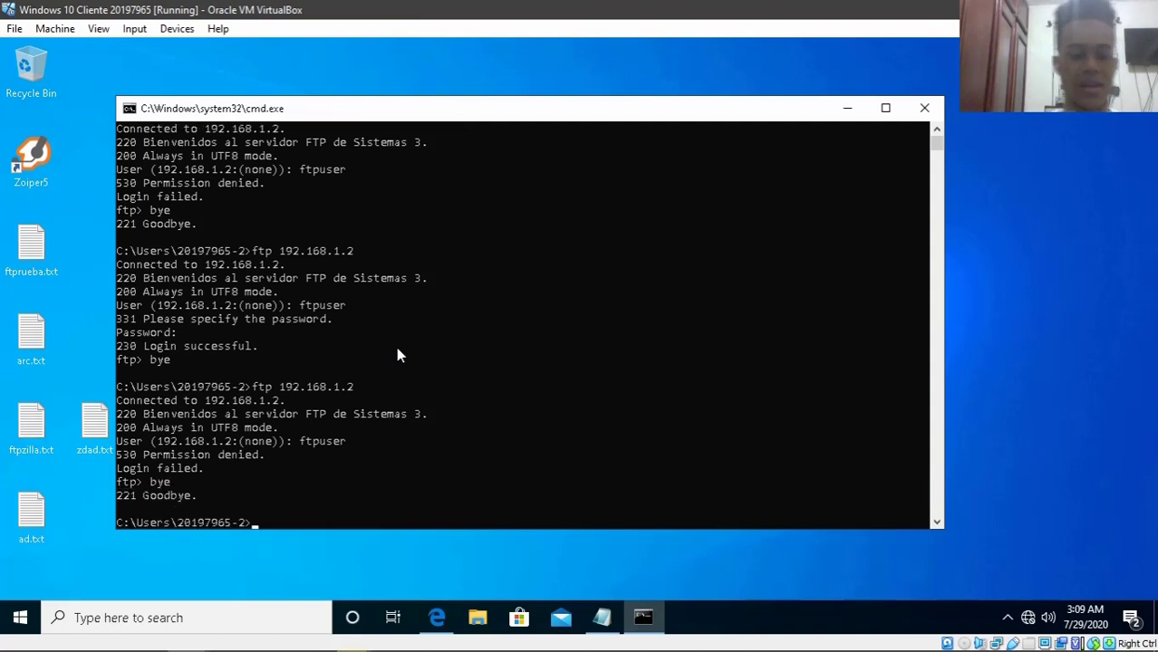
# - Close the Windows command prompt, switch to the Oracle Linux Server VM, and list the vsftpd folder
pyautogui.click(926, 109)
pyautogui.moveTo(188, 641)
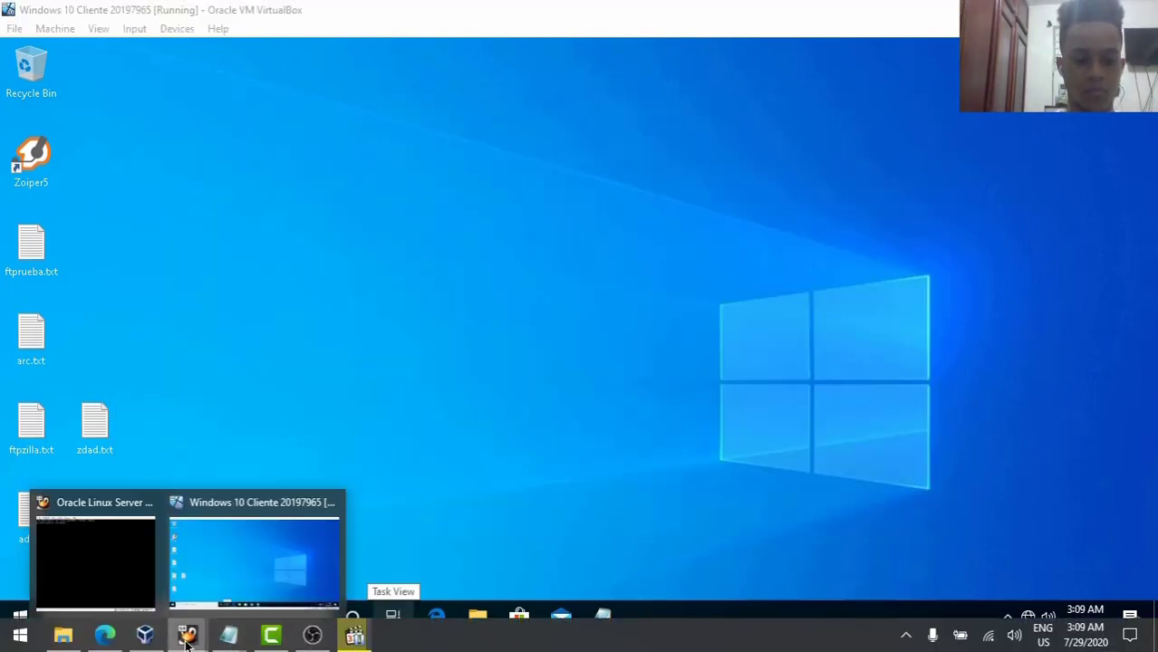
pyautogui.click(145, 548)
pyautogui.press('Up')
pyautogui.press('Up')
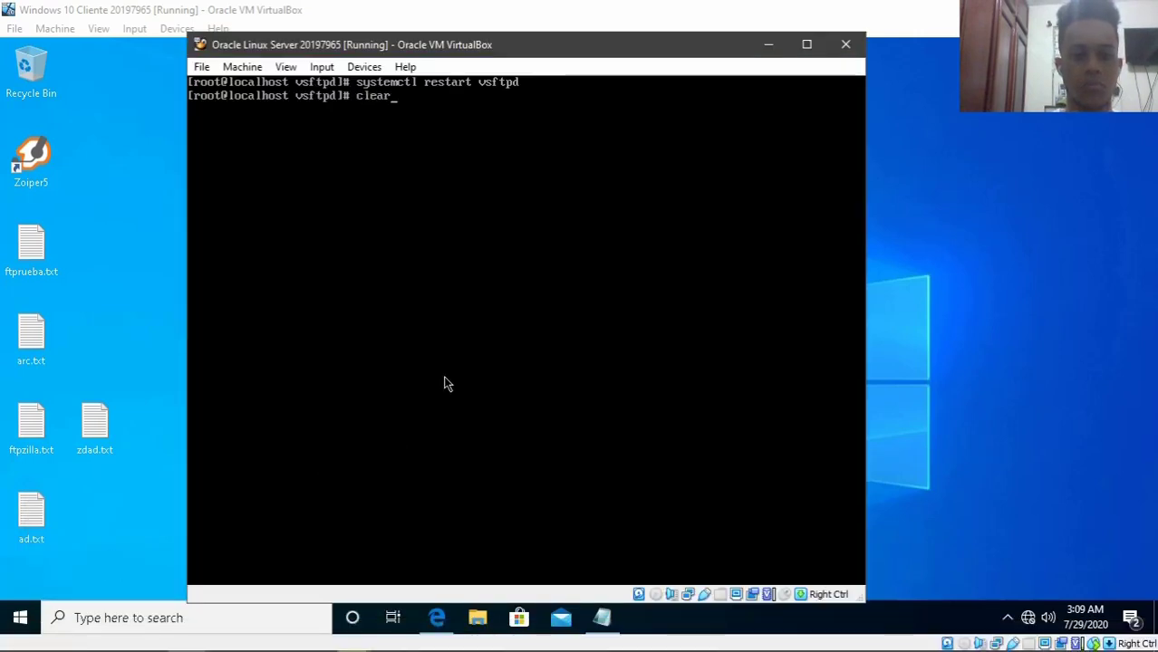
pyautogui.press('Return')
pyautogui.write('nano')
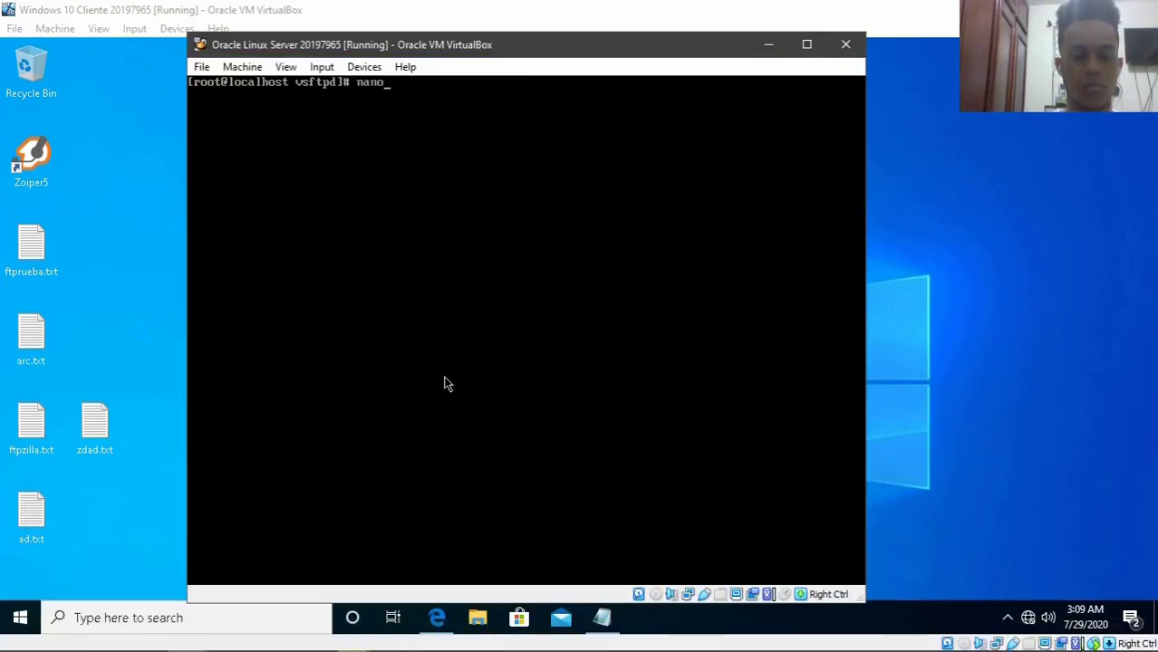
pyautogui.press('BackSpace')
pyautogui.press('BackSpace')
pyautogui.press('BackSpace')
pyautogui.press('BackSpace')
pyautogui.write('ls')
pyautogui.press('Return')
# - Delete the ftpuser line from user_list in nano and save the file
pyautogui.write('nano')
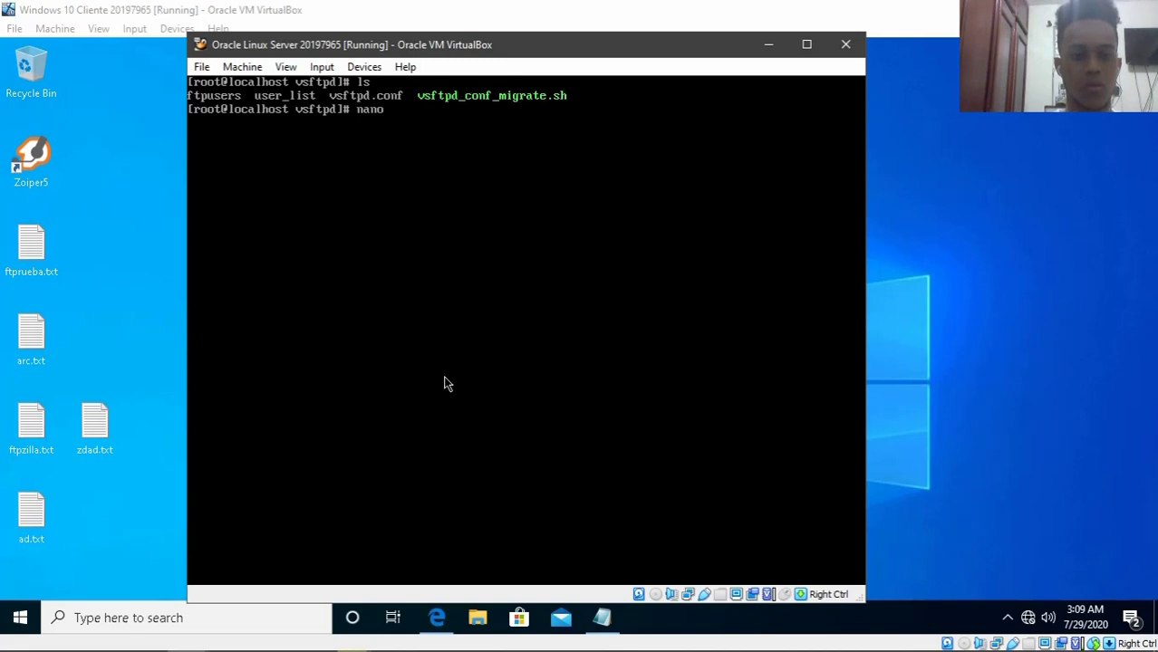
pyautogui.write(' user_list')
pyautogui.press('Return')
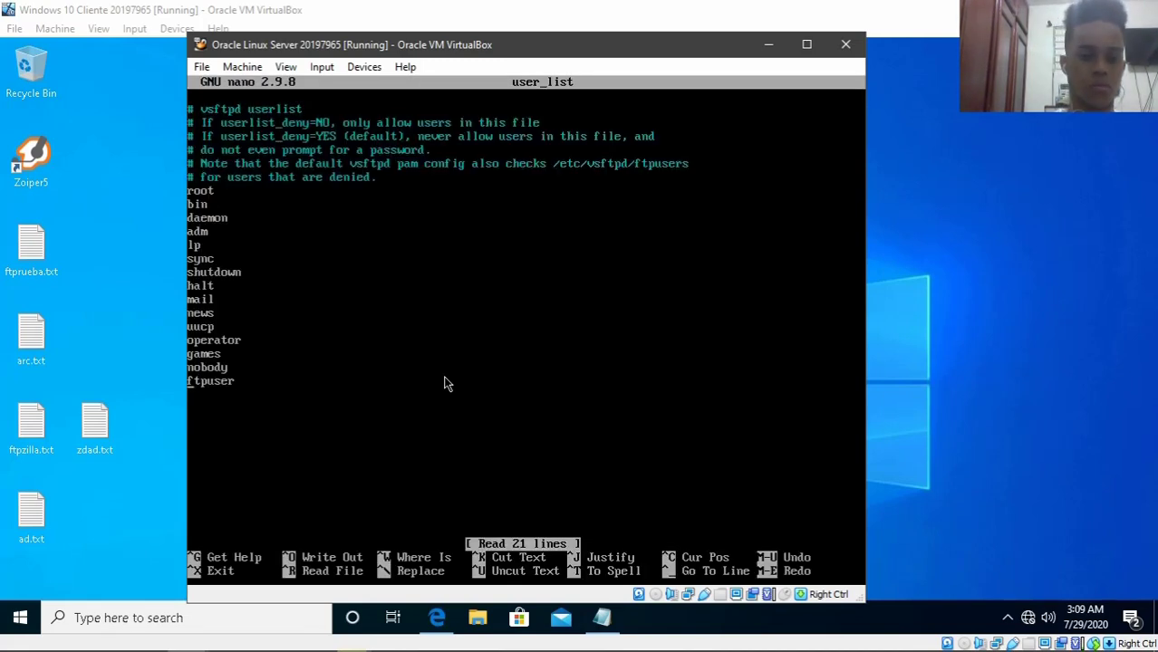
pyautogui.press('BackSpace')
pyautogui.press('Return')
pyautogui.press('Down')
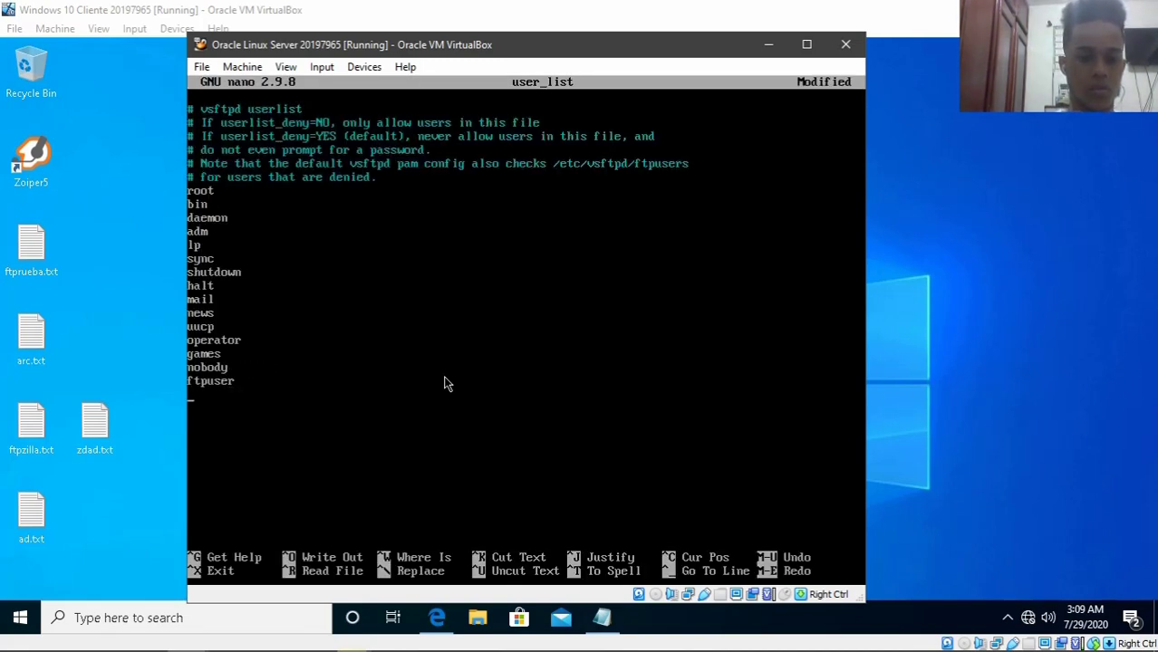
pyautogui.press('BackSpace')
pyautogui.press('BackSpace')
pyautogui.press('BackSpace')
pyautogui.press('BackSpace')
pyautogui.press('BackSpace')
pyautogui.press('BackSpace')
pyautogui.press('BackSpace')
pyautogui.press('BackSpace')
pyautogui.hotkey('ctrl', 'o')
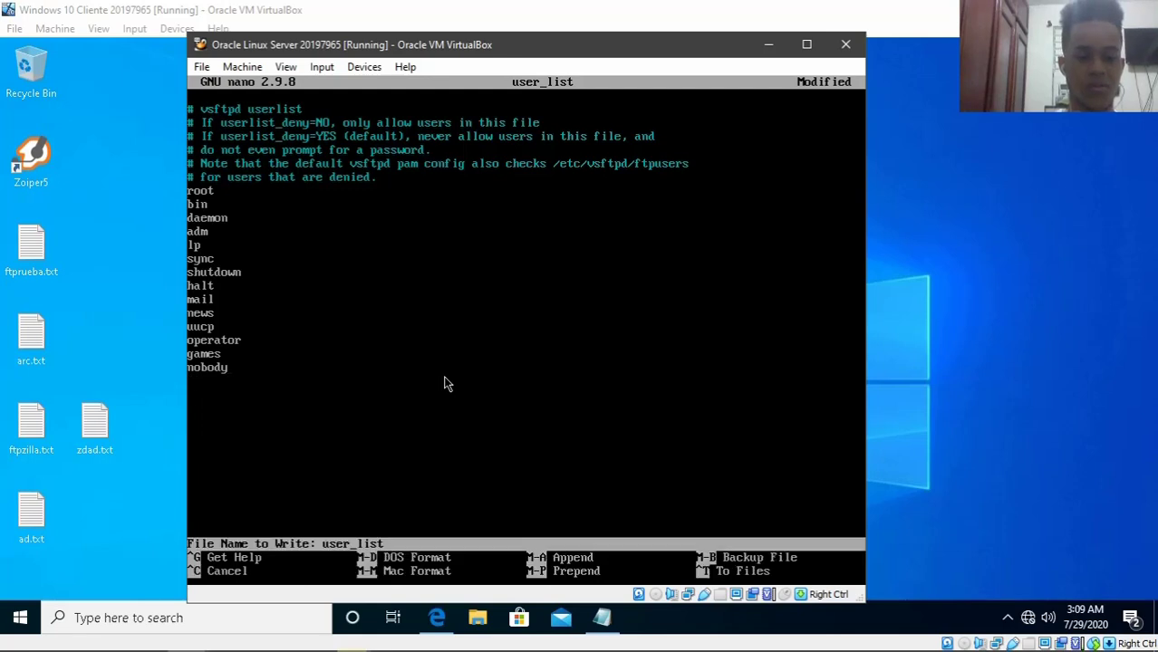
pyautogui.press('Return')
pyautogui.hotkey('ctrl', 'x')
# - Clear the server terminal and list the vsftpd folder's files again
pyautogui.write('clear')
pyautogui.press('Return')
pyautogui.write('ls')
pyautogui.press('Return')
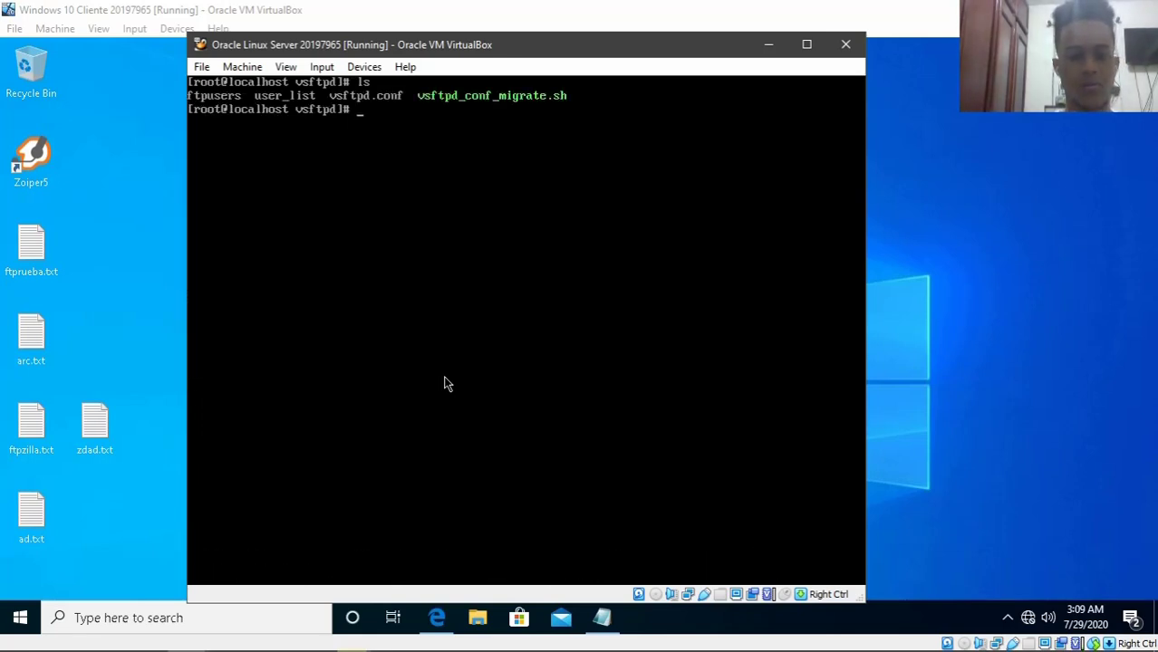
# - Clear the client terminal and become root with sudo su and the account password
pyautogui.write('clear')
pyautogui.press('Return')
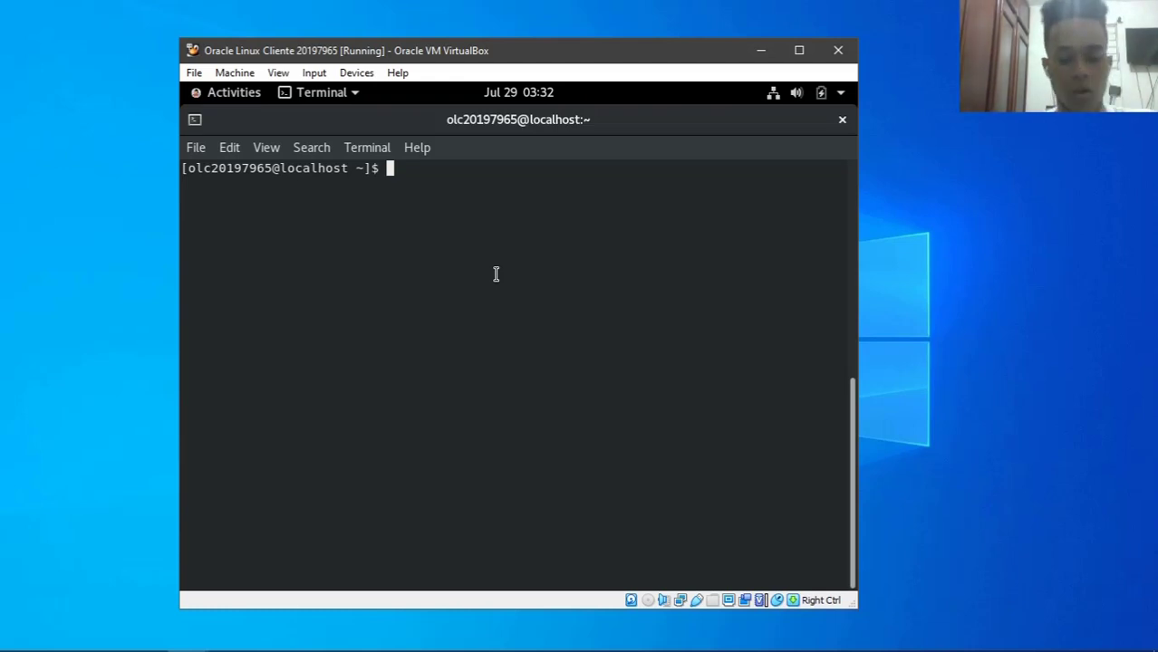
pyautogui.write('sudo su')
pyautogui.press('Return')
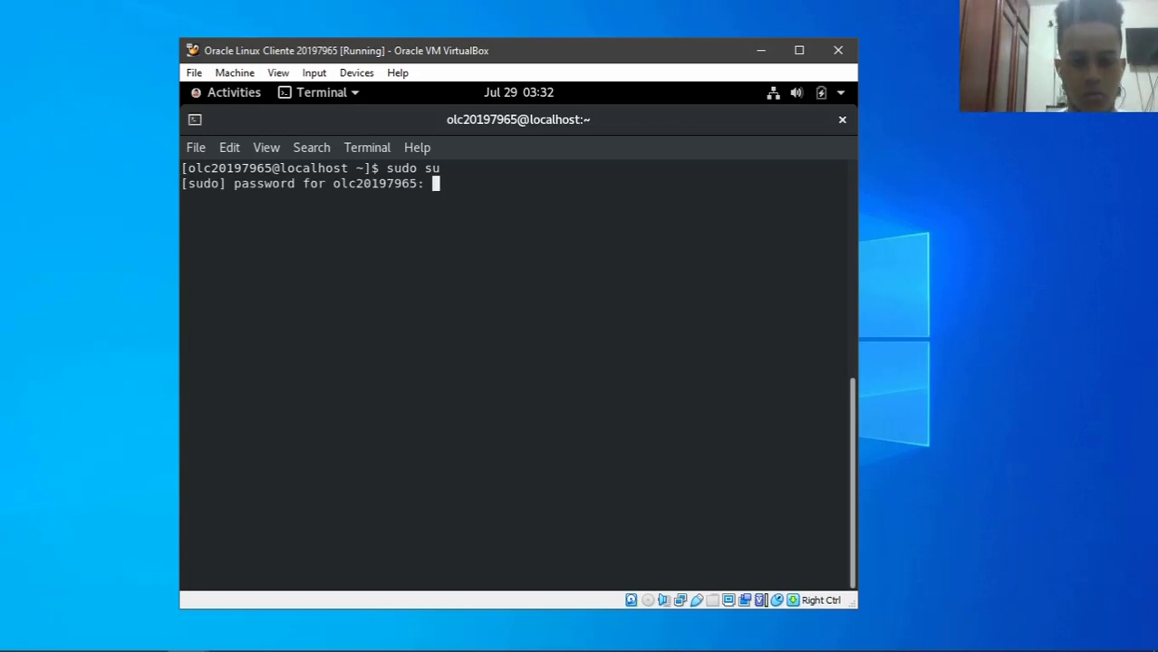
pyautogui.press('Return')
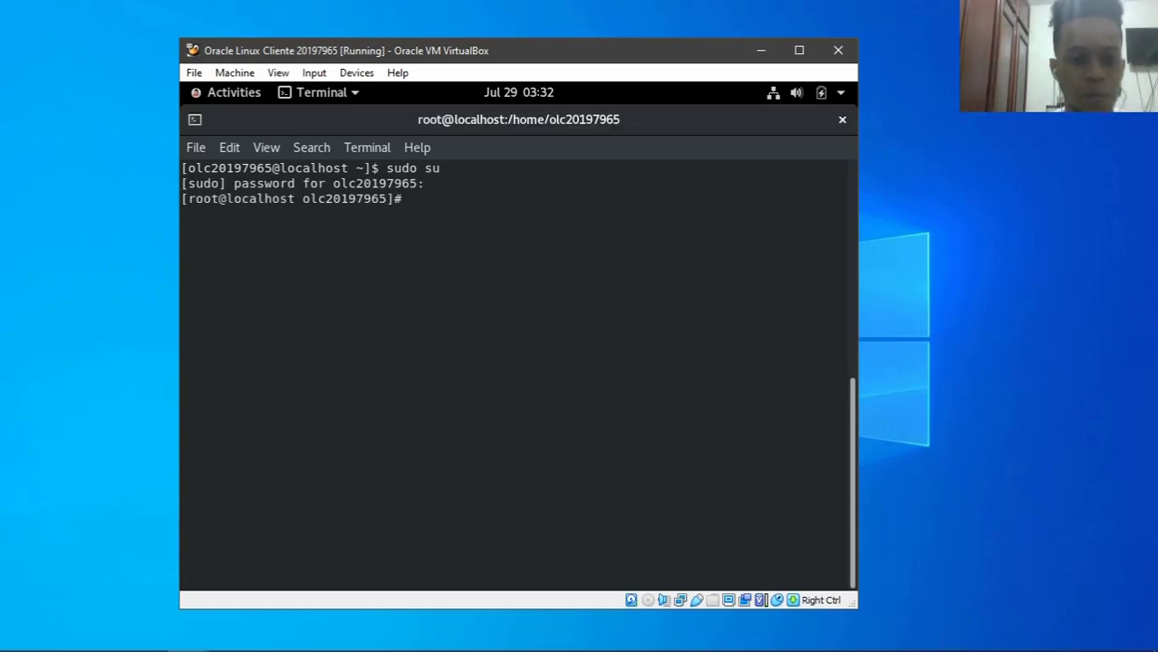
pyautogui.write('clear')
pyautogui.press('Return')
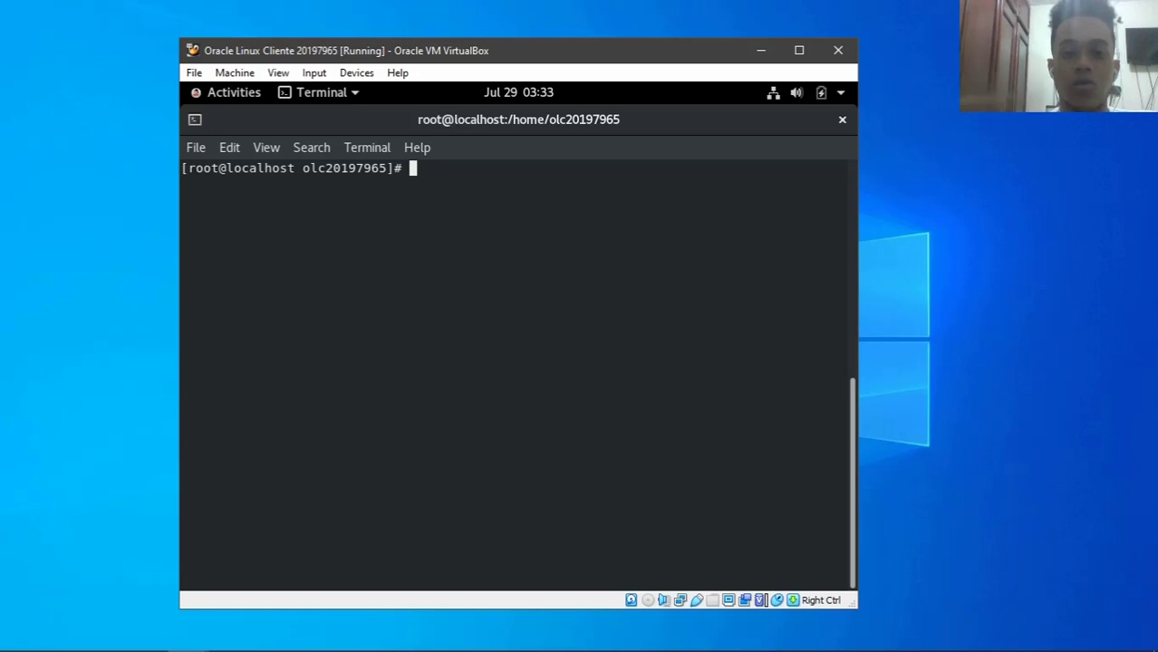
# - Install the ftp client with yum install ftp -y, then clear the screen
pyautogui.write('y')
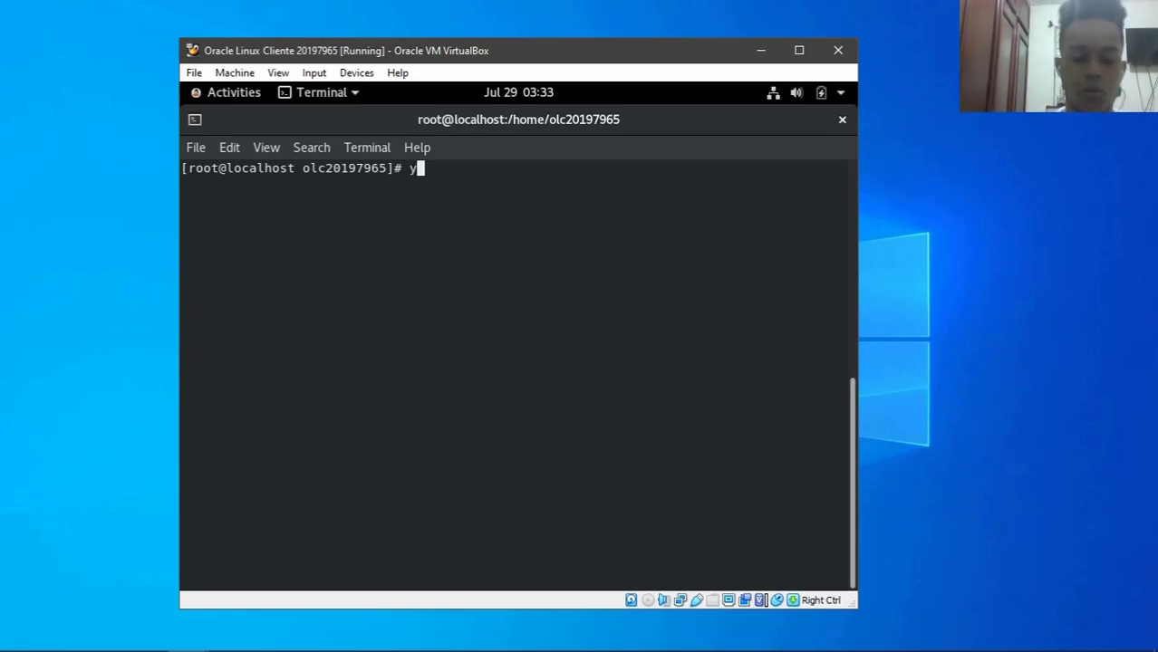
pyautogui.write('um install ')
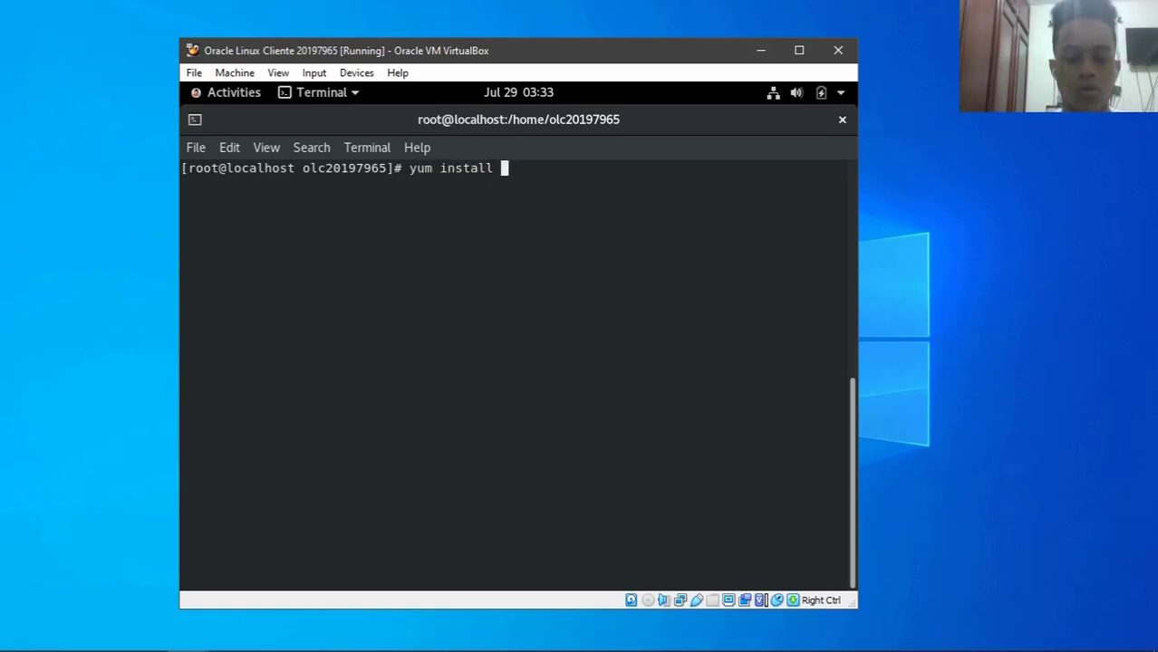
pyautogui.write('ftp -y')
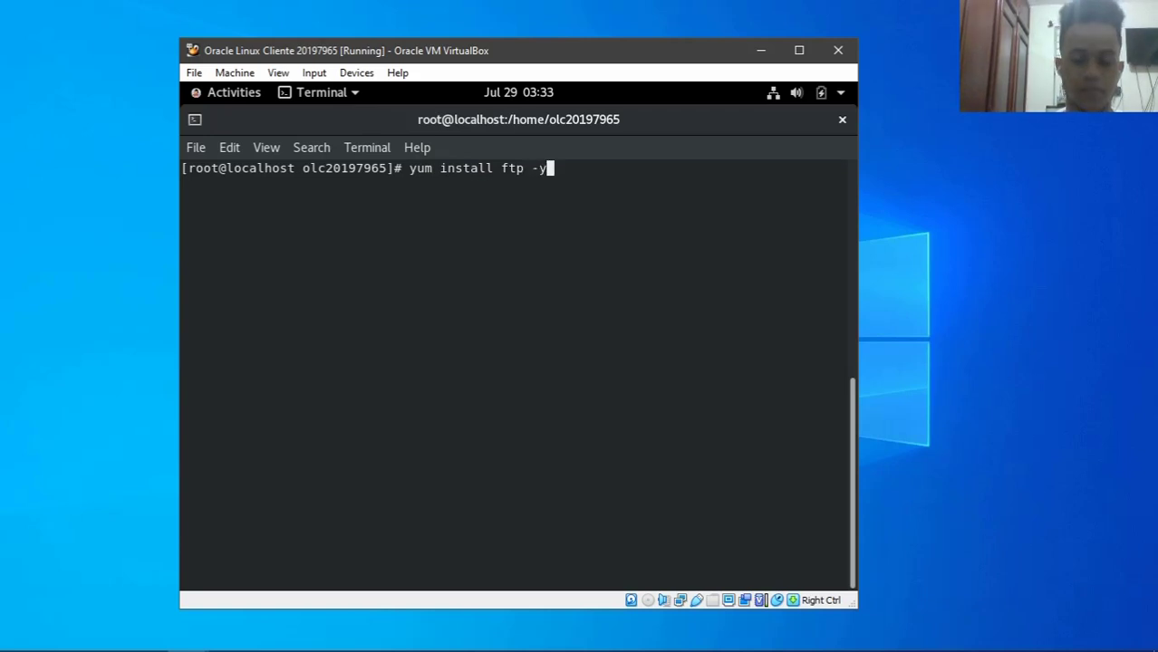
pyautogui.press('Return')
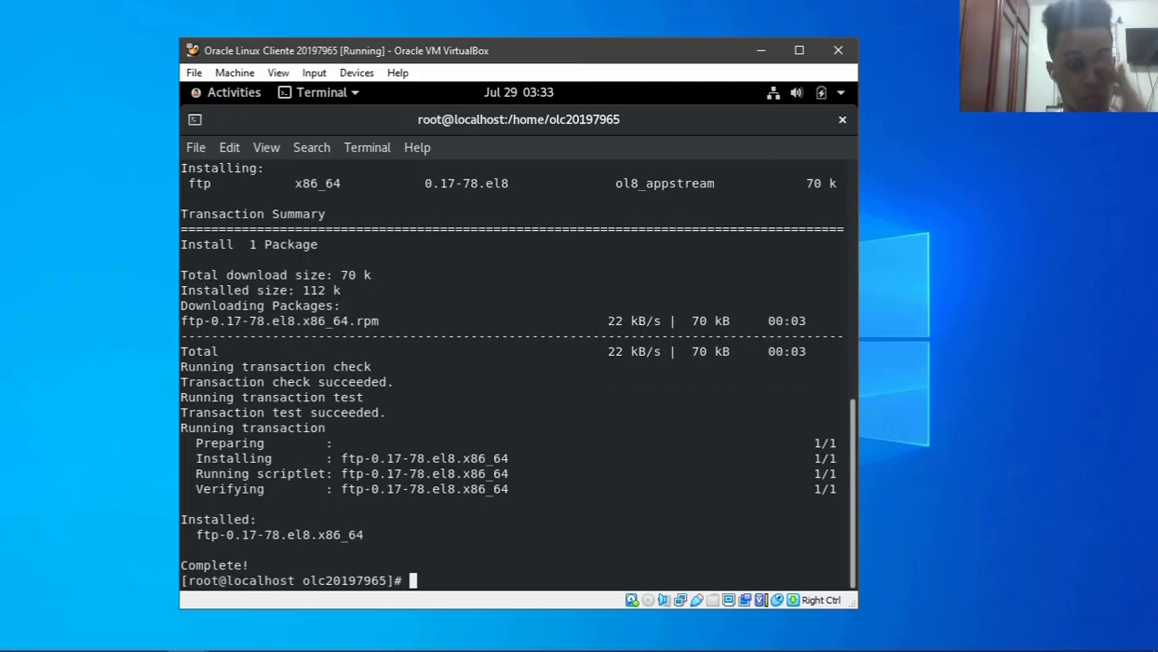
pyautogui.write('clear')
pyautogui.press('Return')
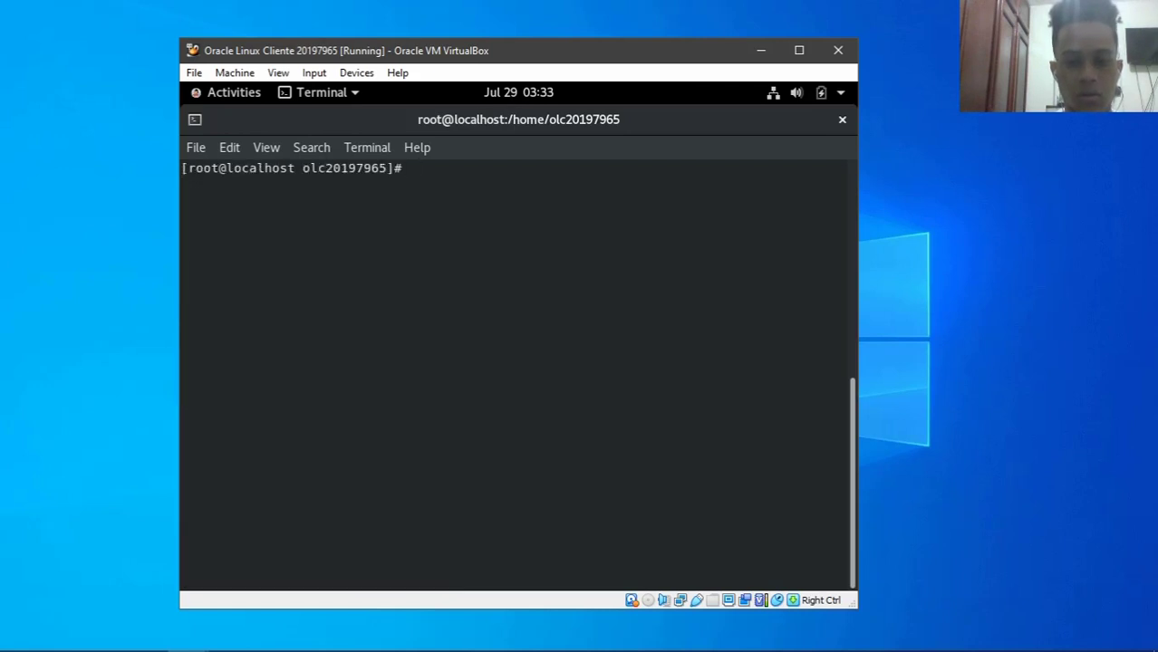
# - Connect to the FTP server at 192.168.1.2 as ftpuser and list its files
pyautogui.write('ftp ')
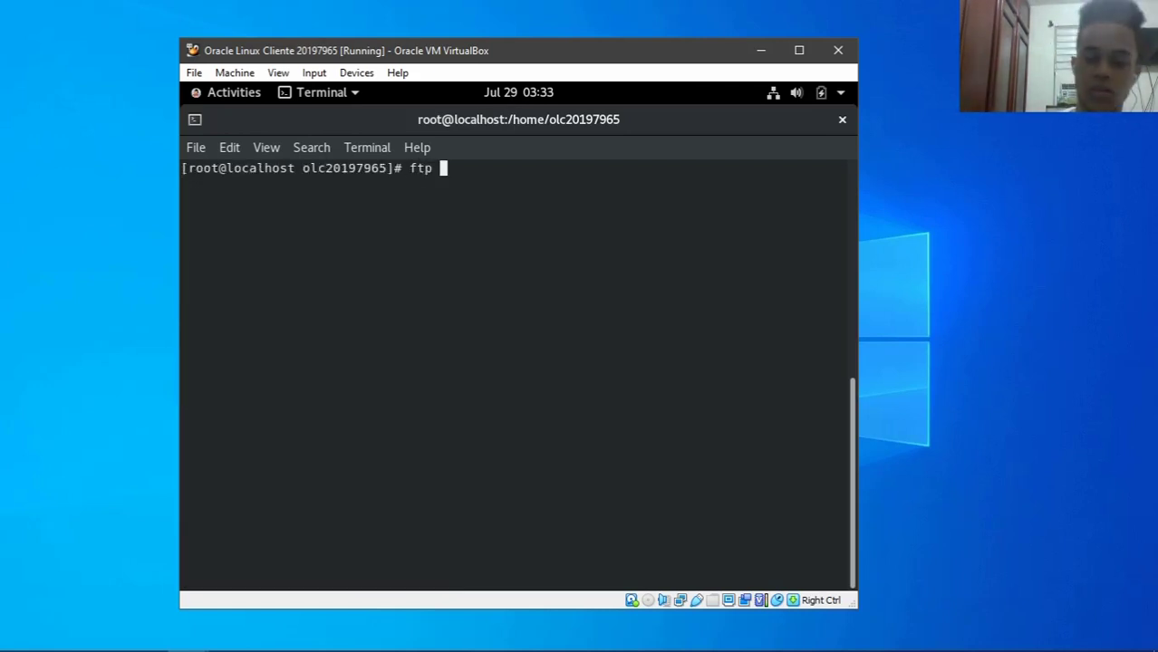
pyautogui.write('192.168.1.2')
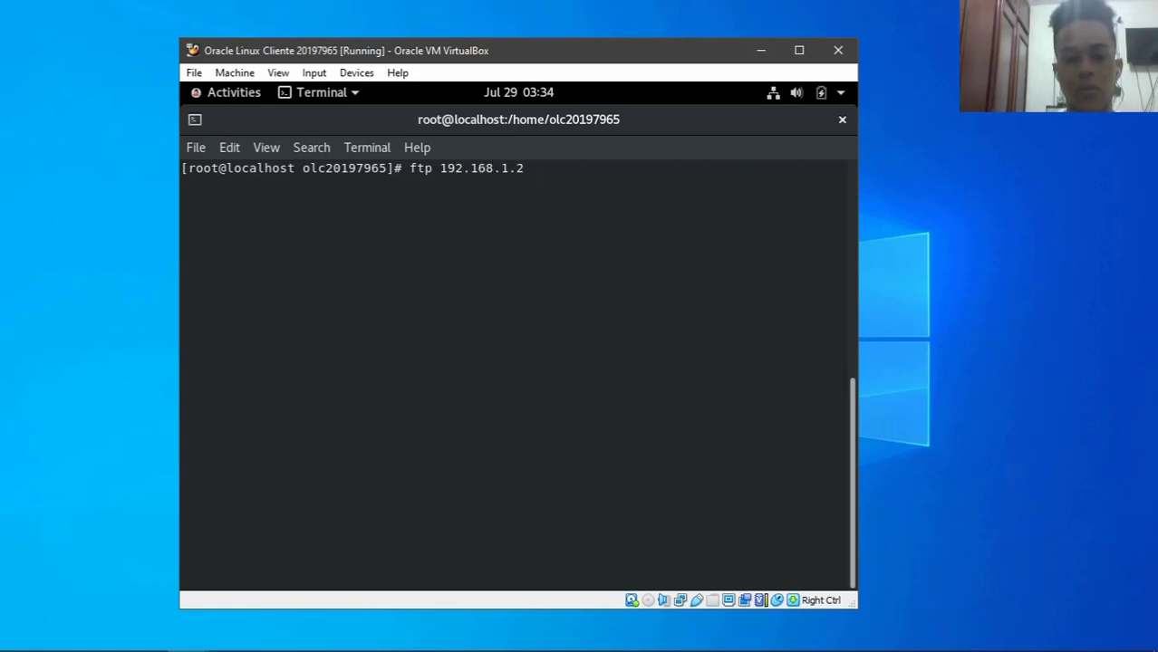
pyautogui.press('Return')
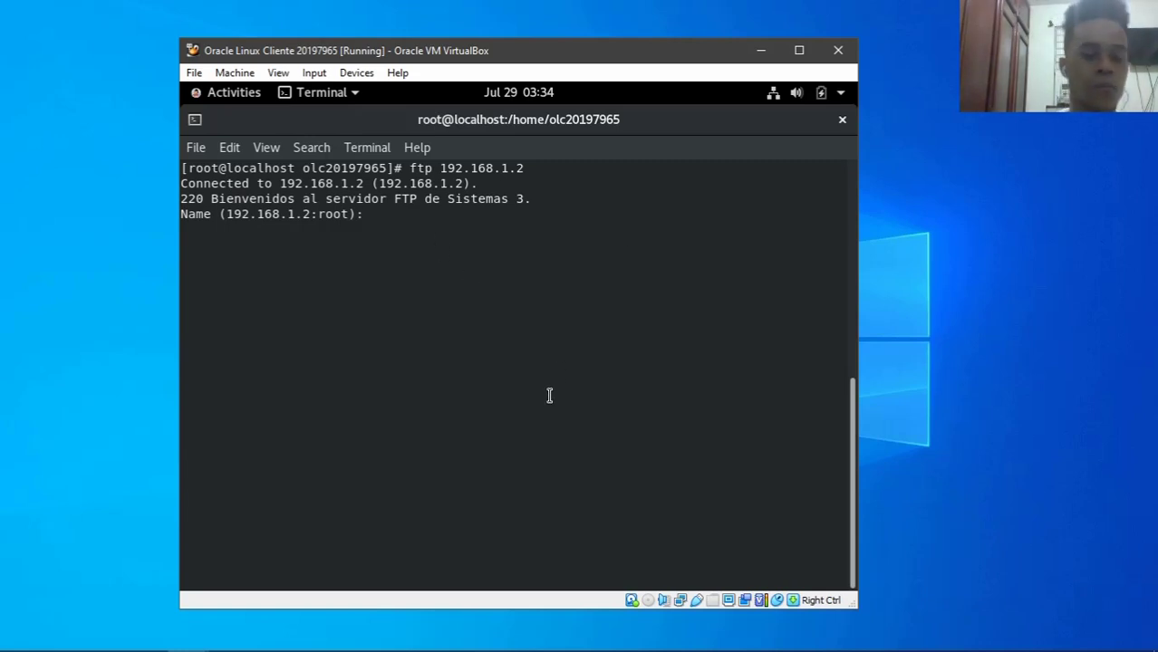
pyautogui.write('ftp')
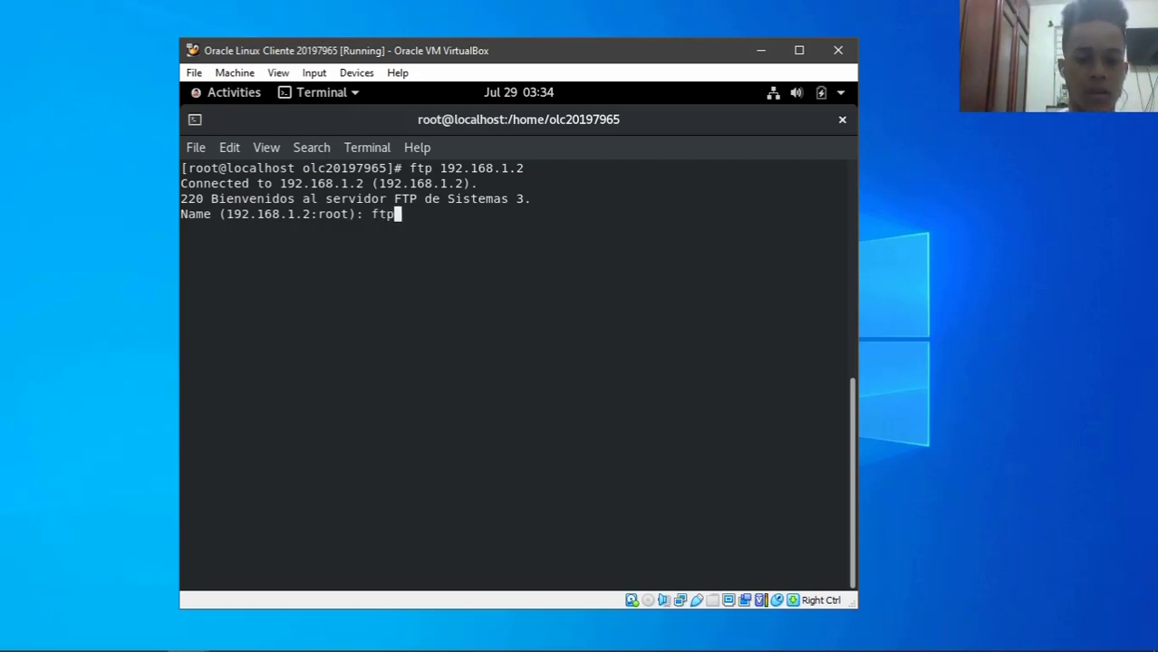
pyautogui.write('user')
pyautogui.press('Return')
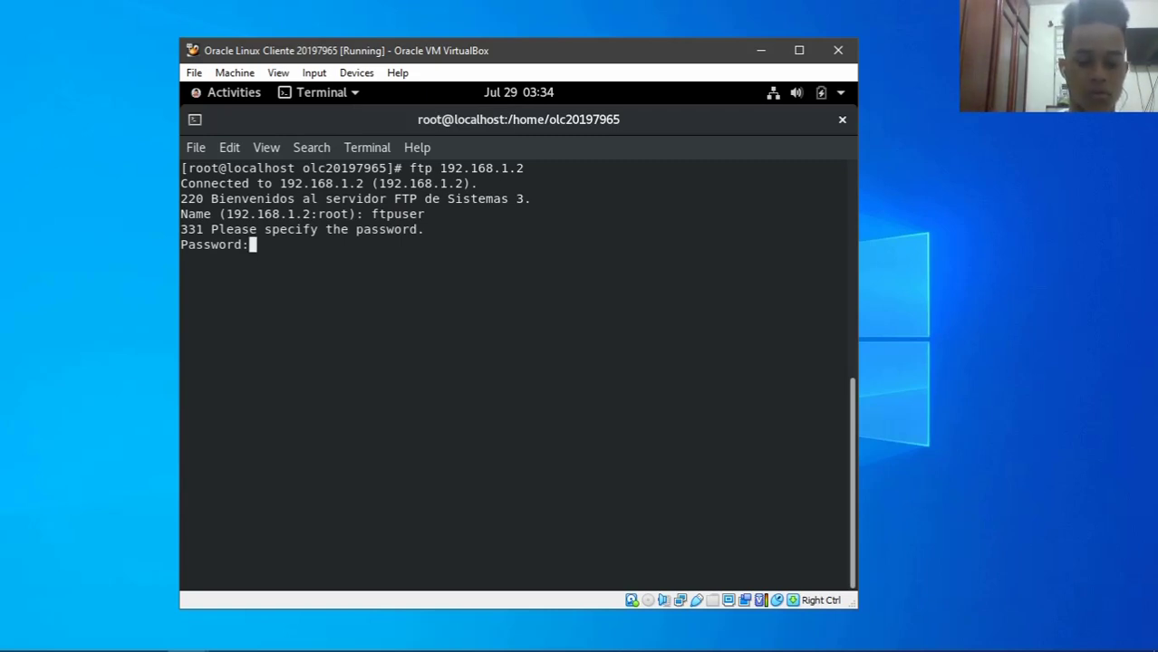
pyautogui.press('Return')
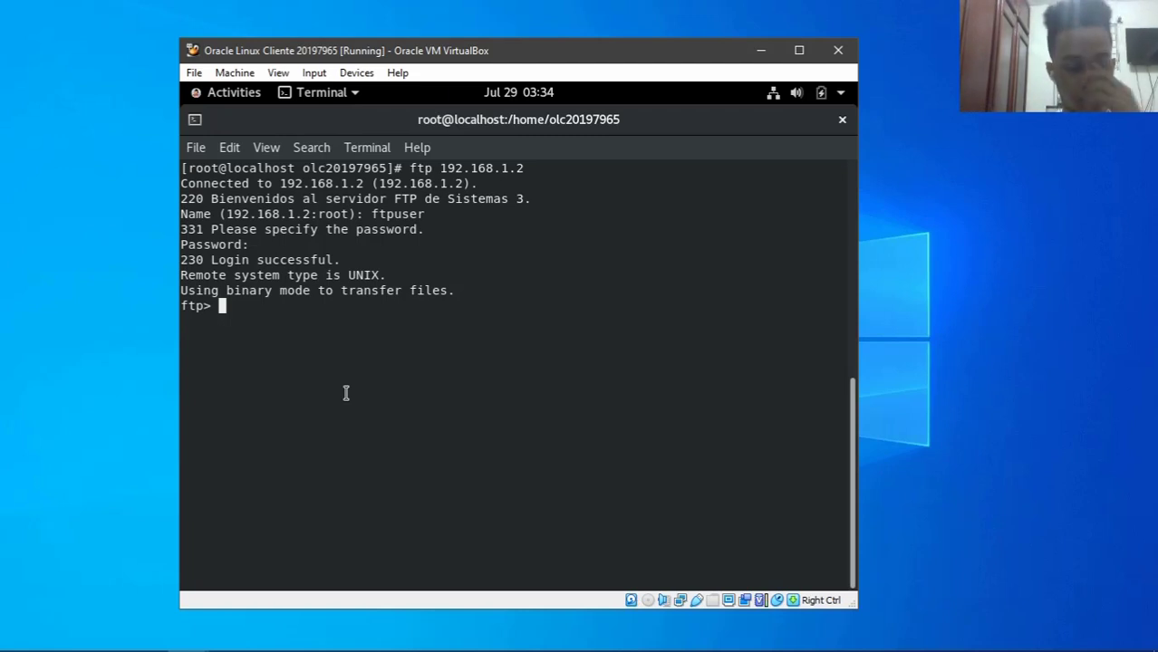
pyautogui.write('ls')
pyautogui.press('Return')
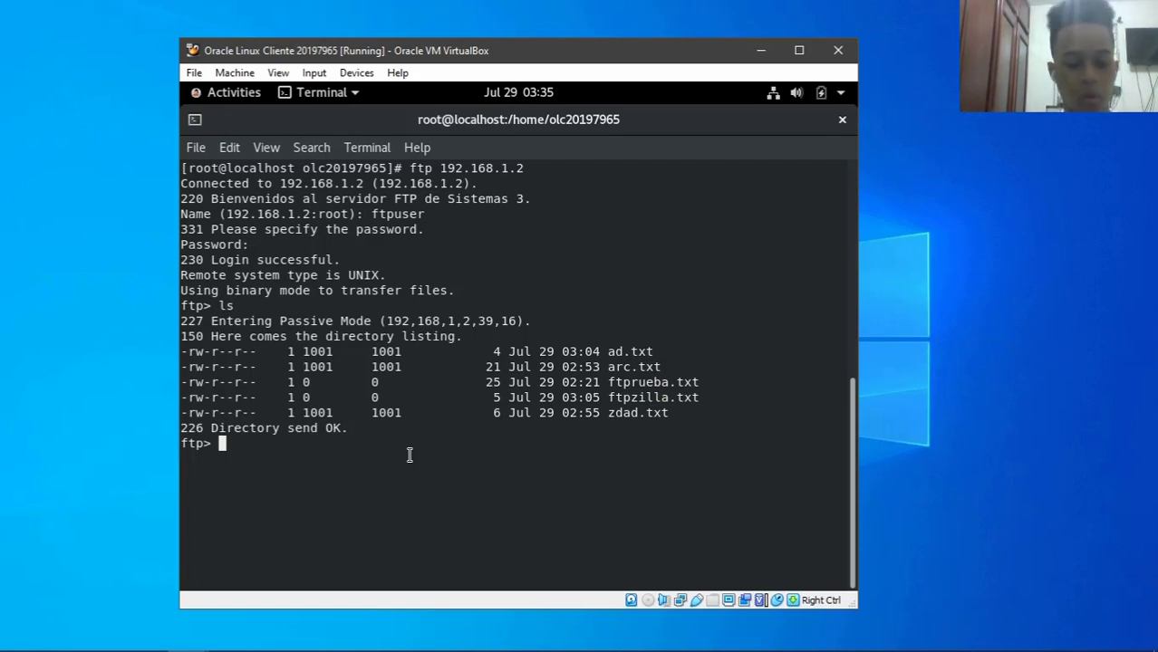
# - Download ftprueba.txt with the get command
pyautogui.write('get')
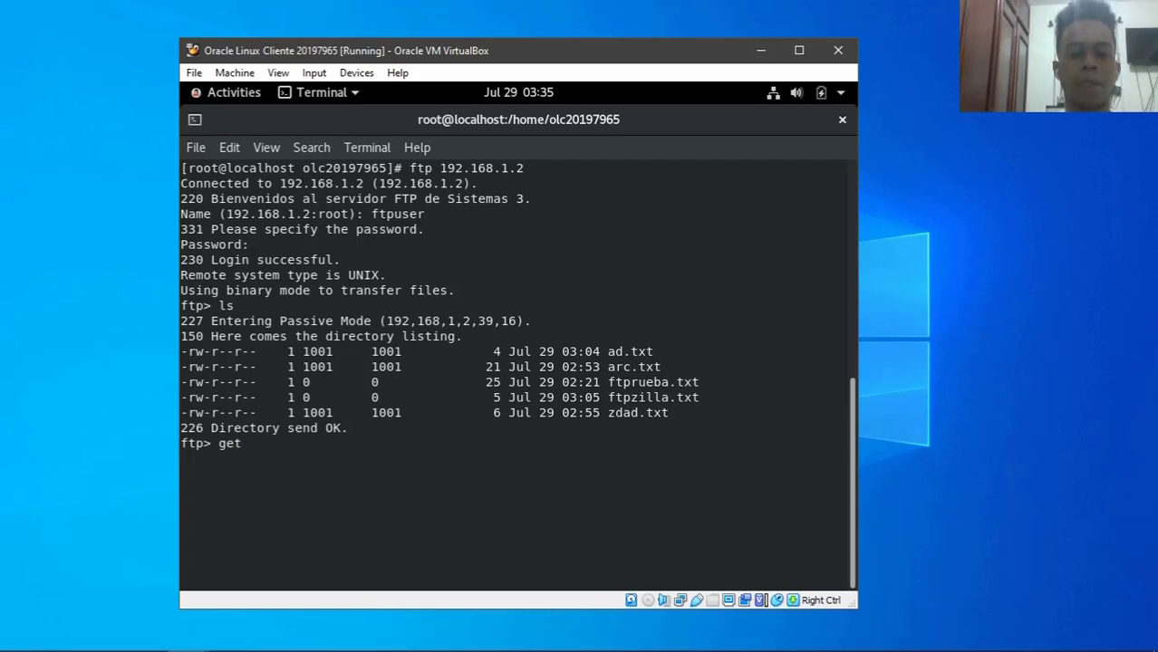
pyautogui.press('BackSpace')
pyautogui.press('BackSpace')
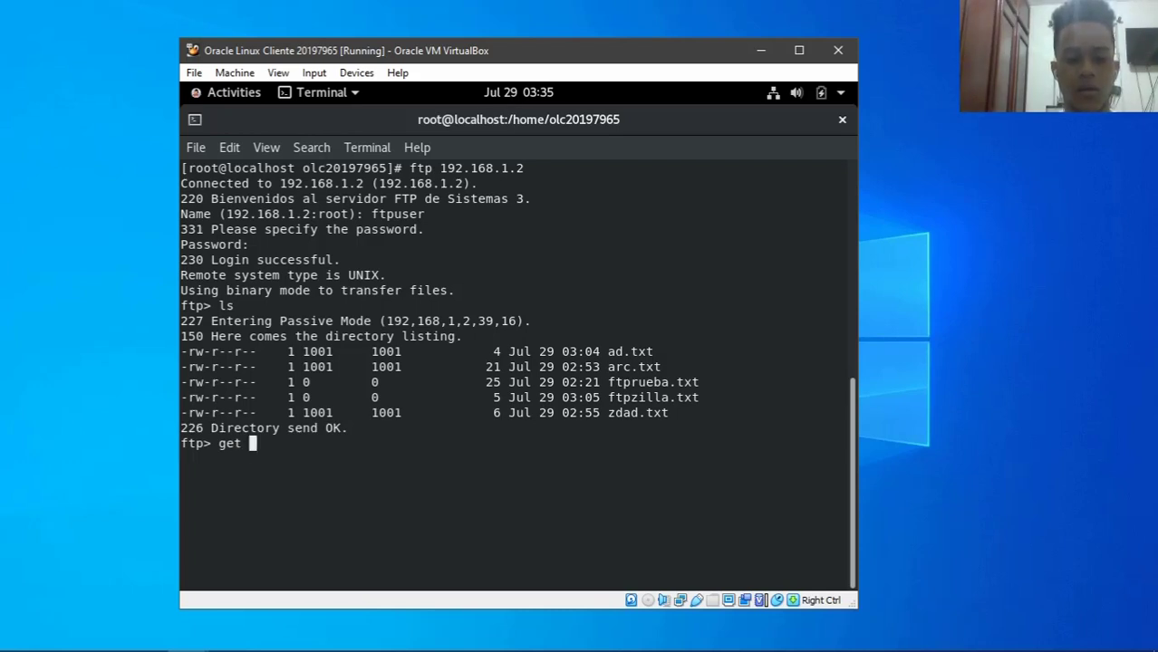
pyautogui.write('ftp')
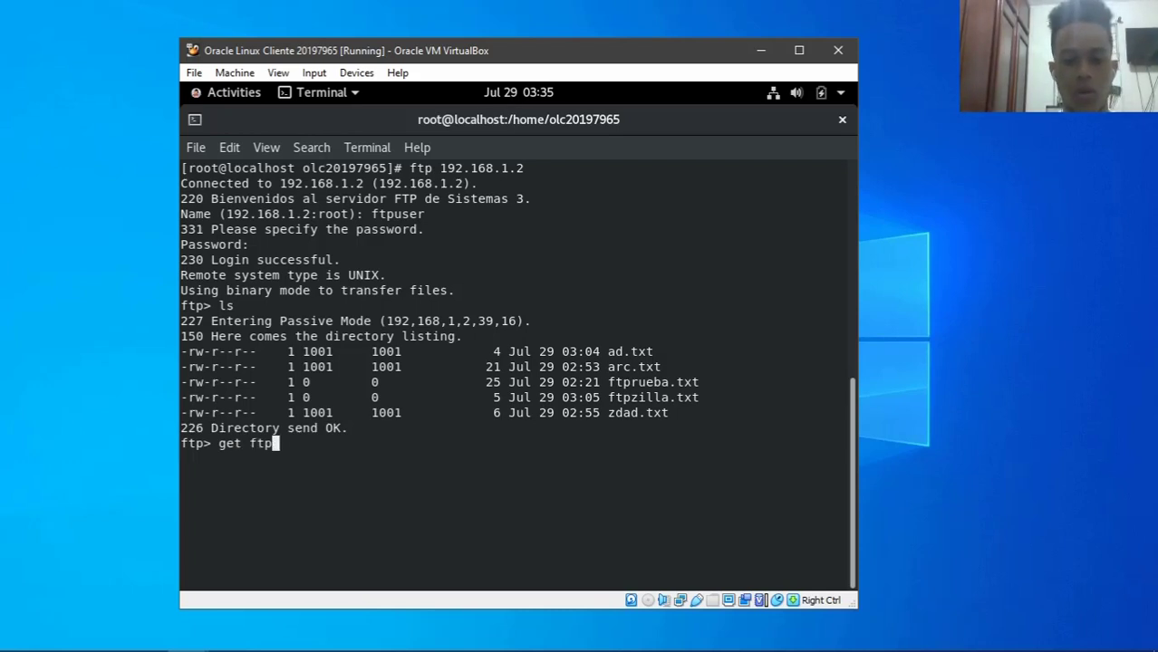
pyautogui.write('rueba.txt')
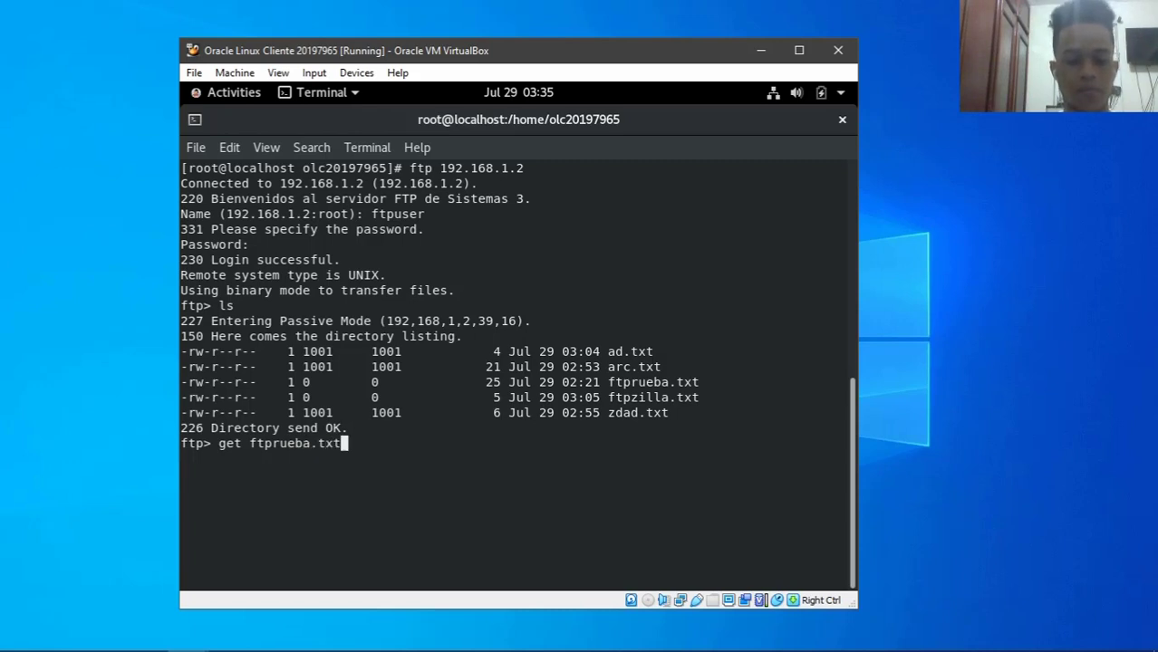
pyautogui.press('Return')
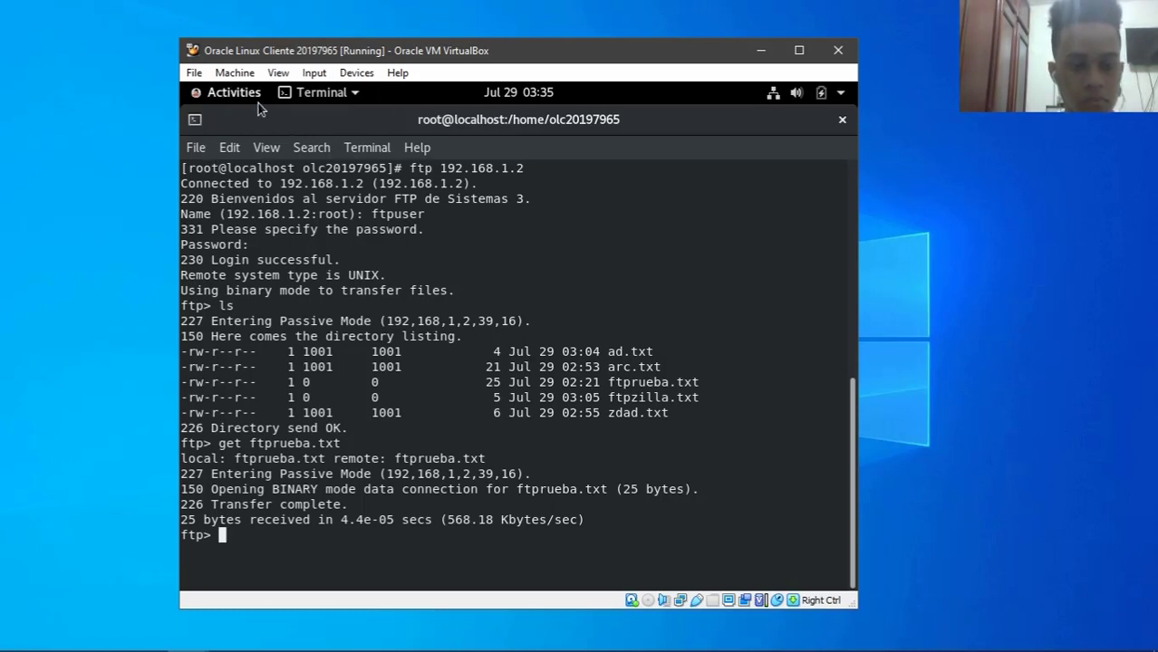
# - Open ftprueba.txt from the home folder in Text Editor to check its contents, then close both windows
pyautogui.click(232, 92)
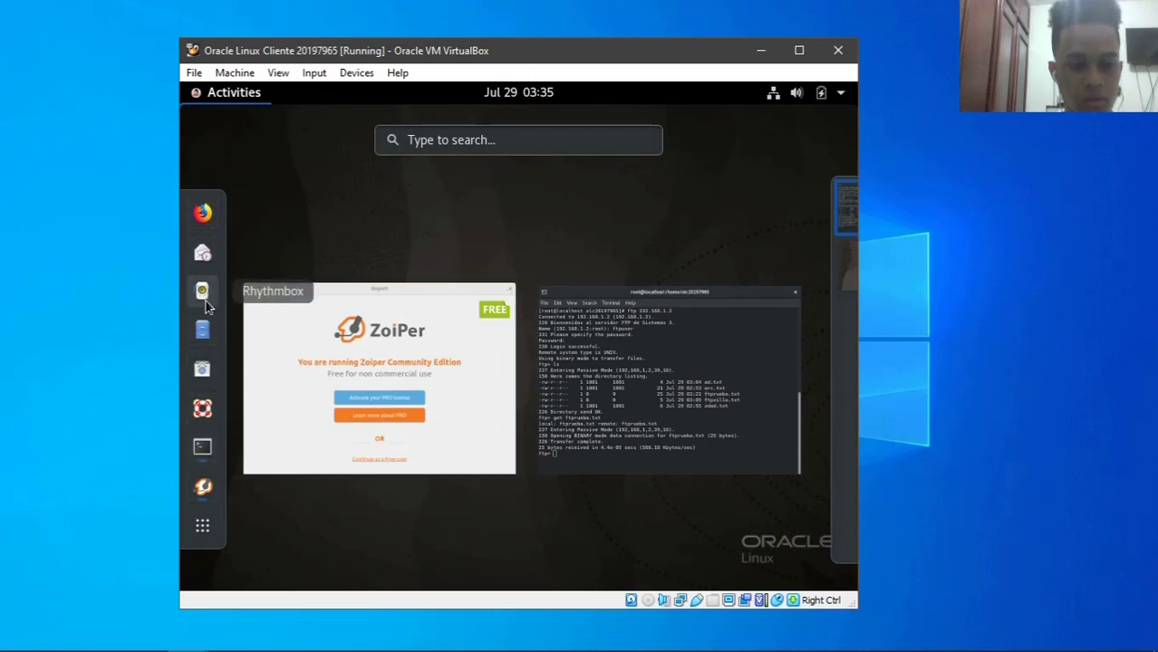
pyautogui.click(203, 329)
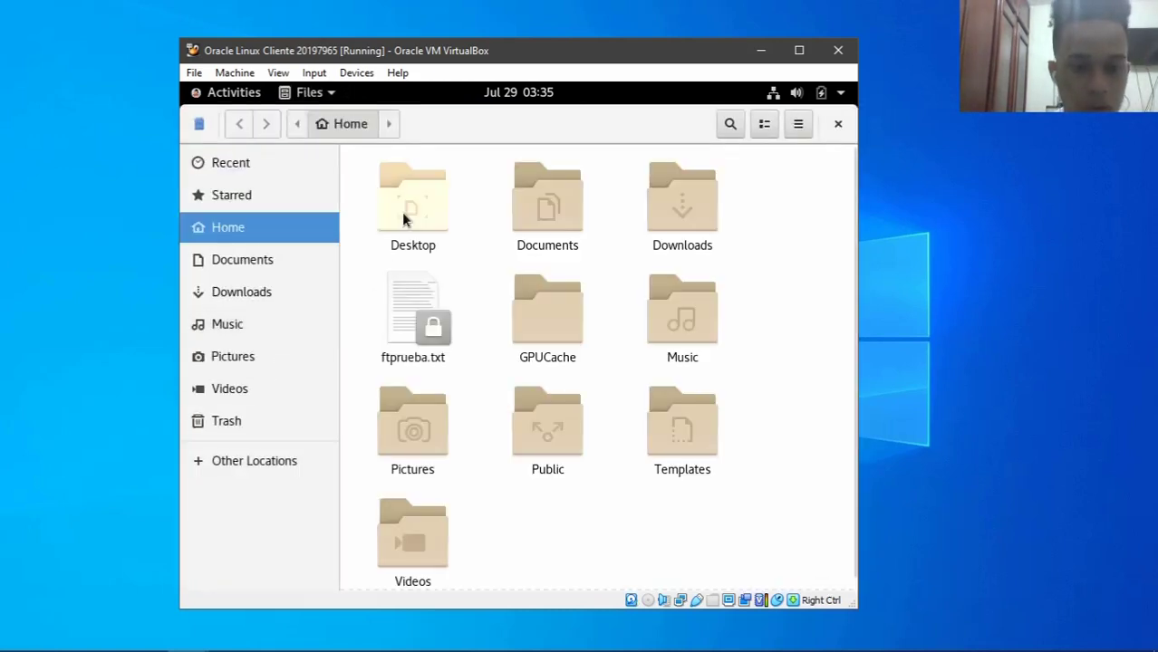
pyautogui.scroll(-1, 584, 484)
pyautogui.click(376, 304)
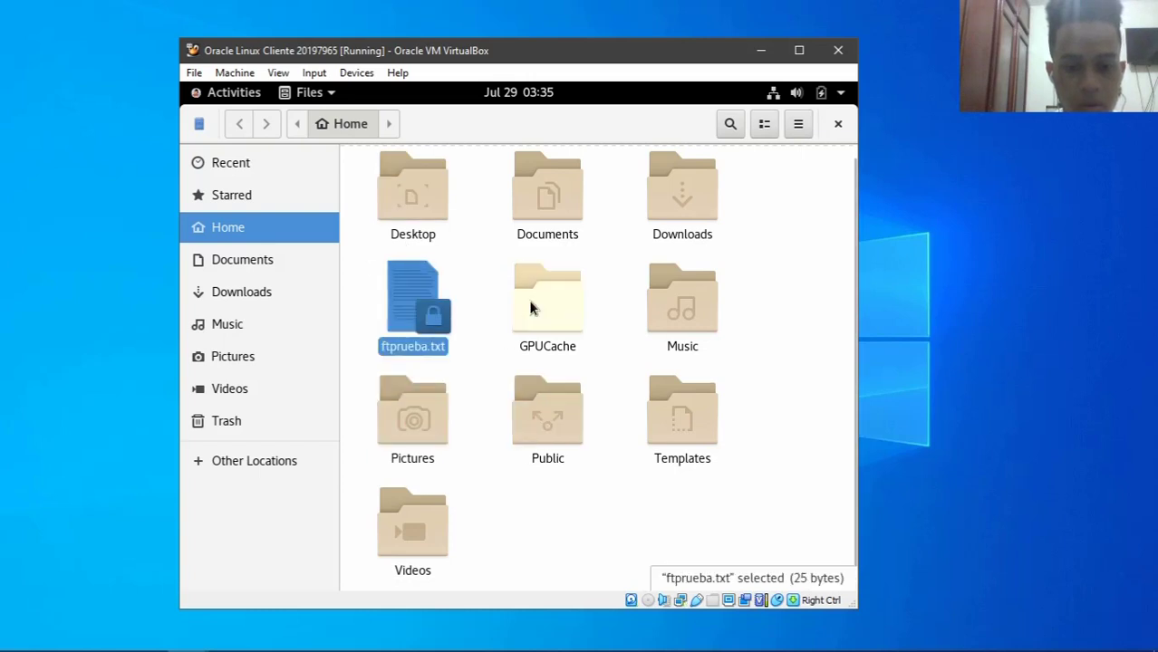
pyautogui.rightClick(419, 318)
pyautogui.click(462, 331)
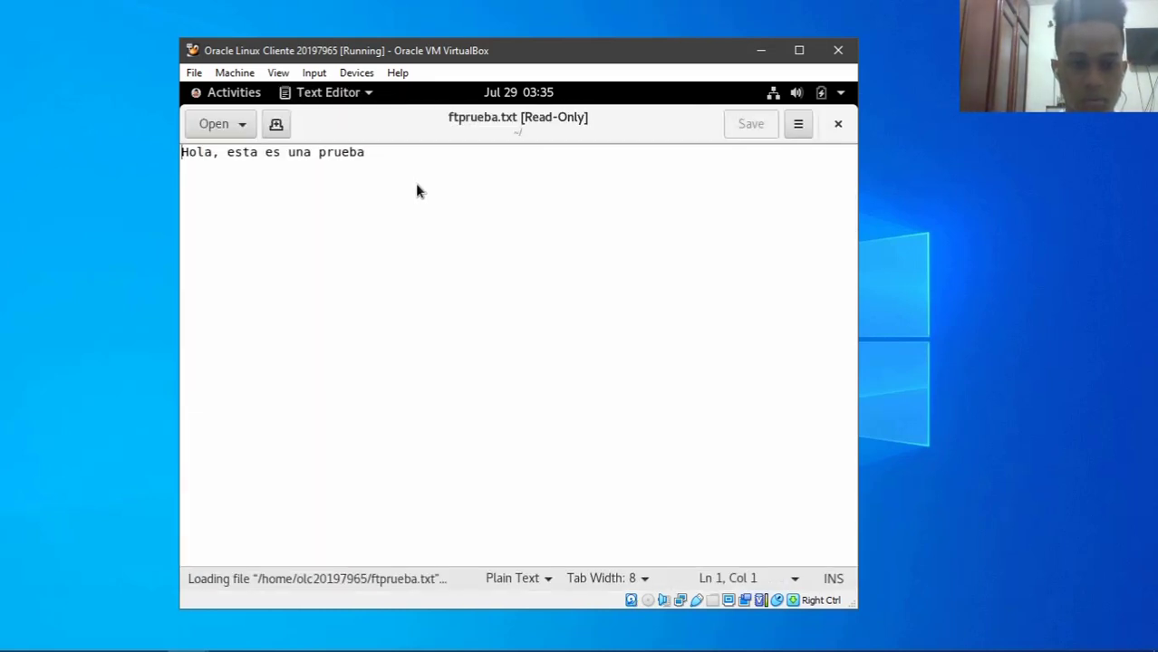
pyautogui.moveTo(366, 153); pyautogui.dragTo(180, 155)
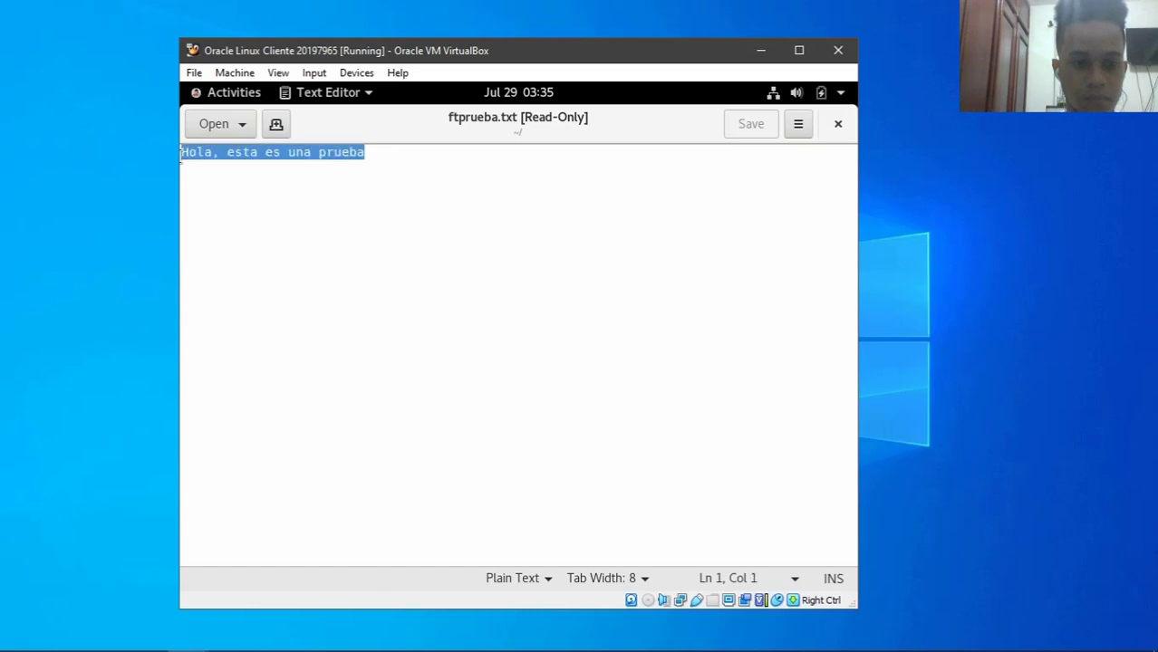
pyautogui.click(608, 200)
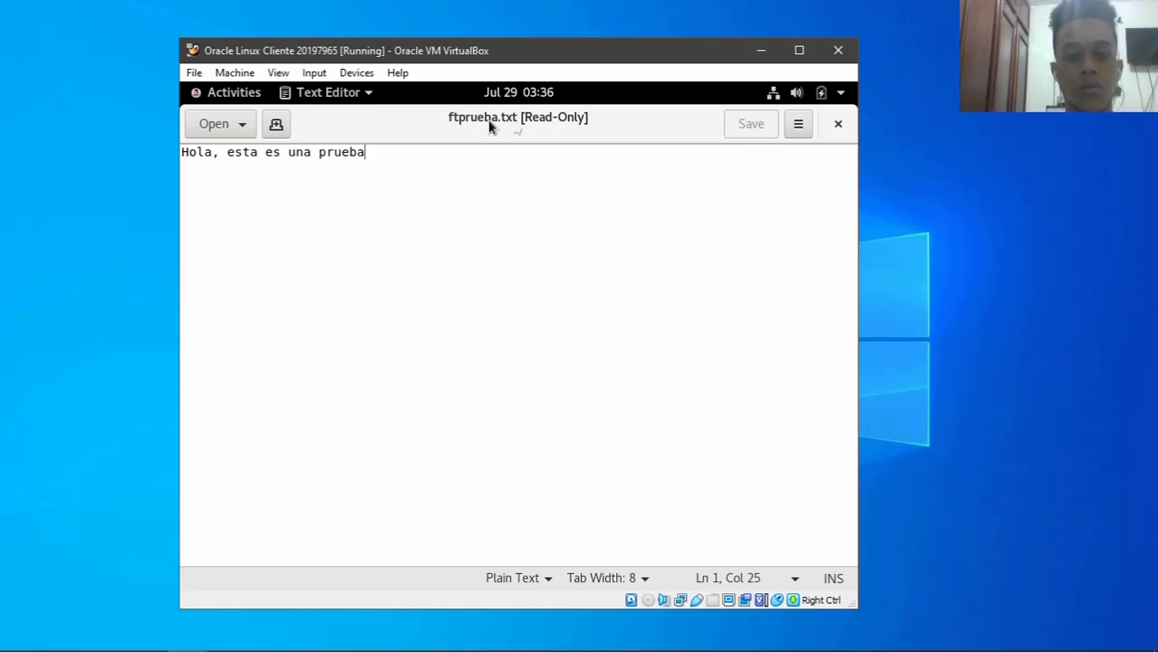
pyautogui.click(839, 125)
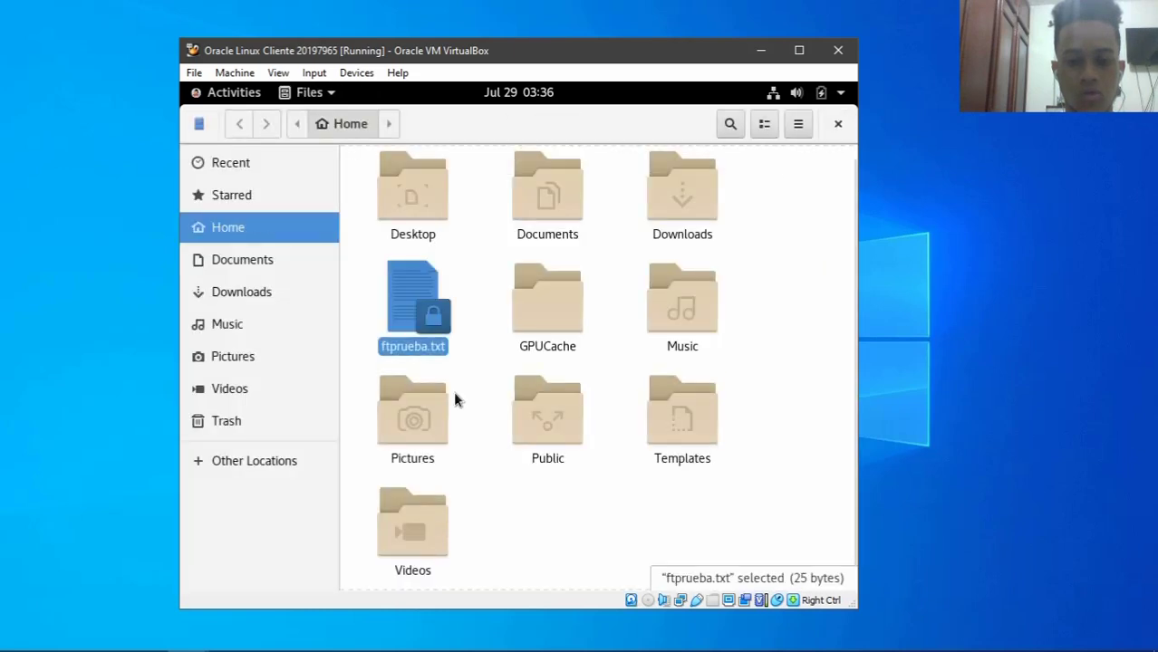
pyautogui.click(836, 127)
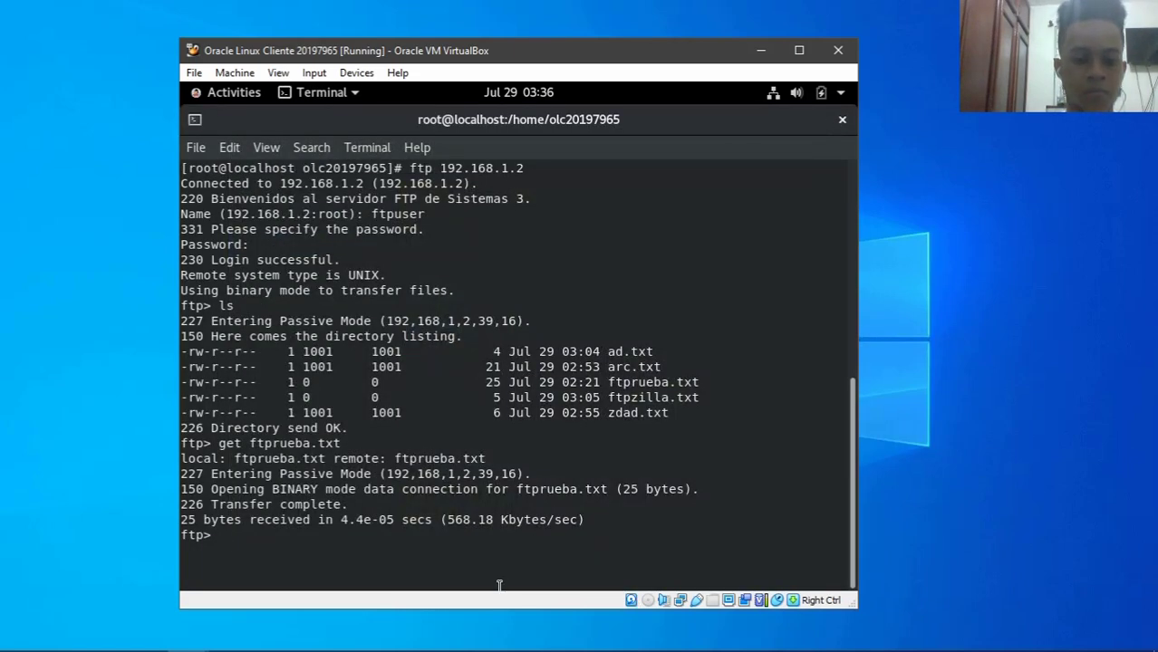
# - Disconnect with bye, clear the terminal, and list the home folder showing ftprueba.txt
pyautogui.write('bye')
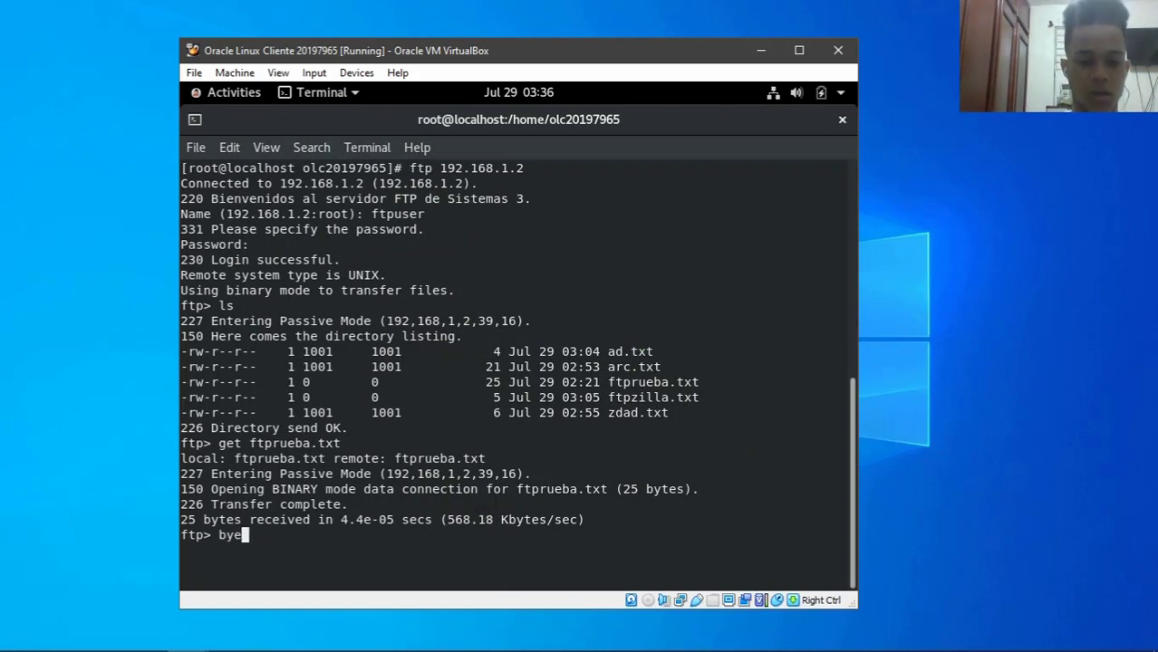
pyautogui.press('Return')
pyautogui.write('clear')
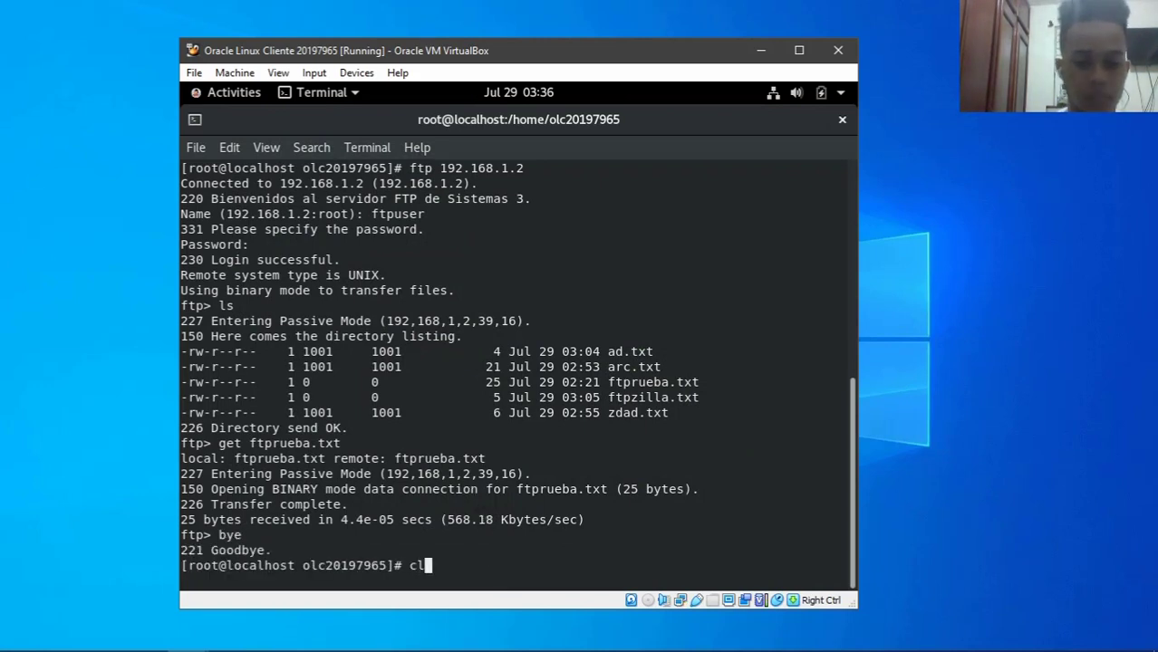
pyautogui.press('Return')
pyautogui.write('ls')
pyautogui.press('Return')
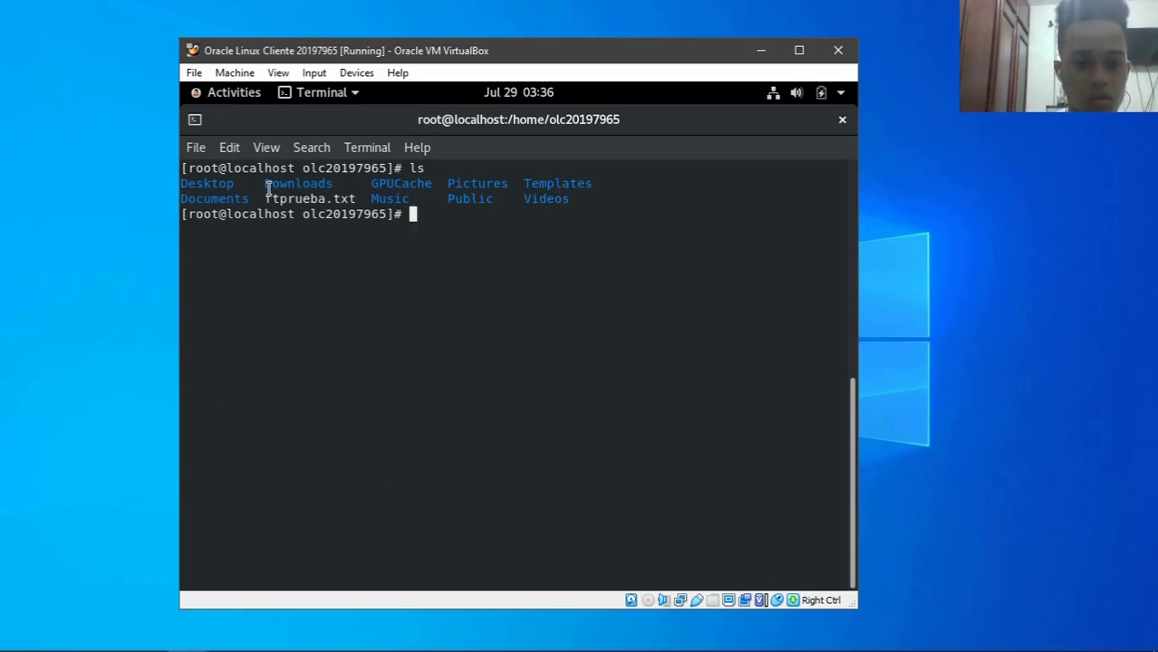
pyautogui.moveTo(266, 197); pyautogui.dragTo(356, 200)
pyautogui.click(585, 310)
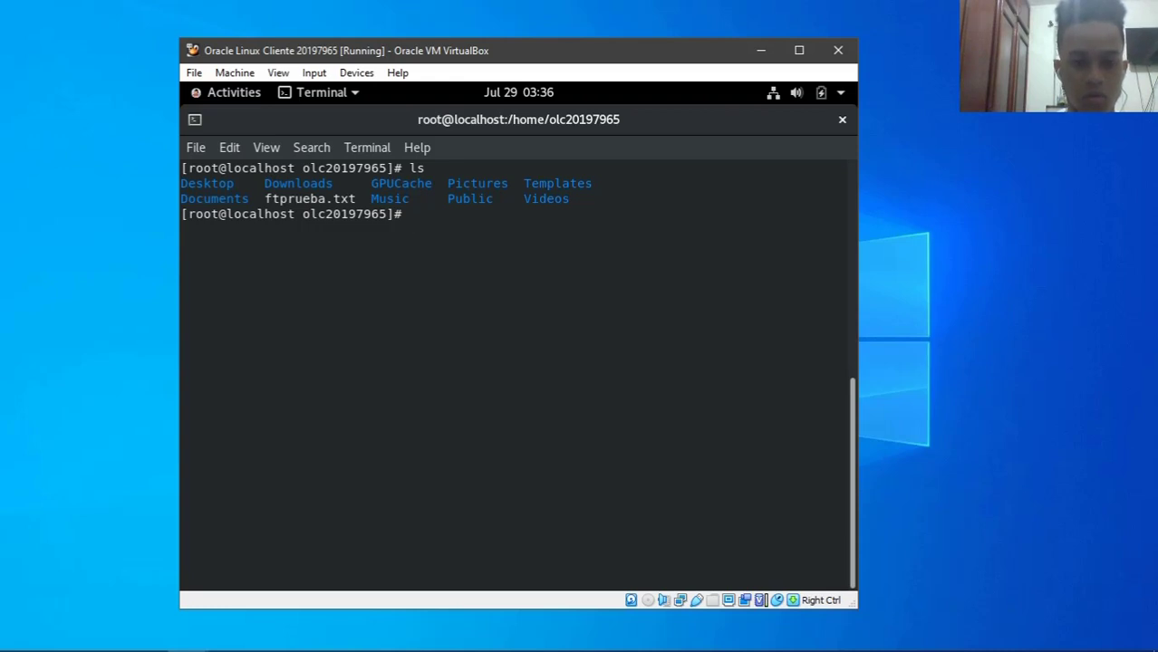
# - Create ftpruebalinux.txt in nano containing 'prueba linux', save it, and clear the terminal
pyautogui.write('nano ftp')
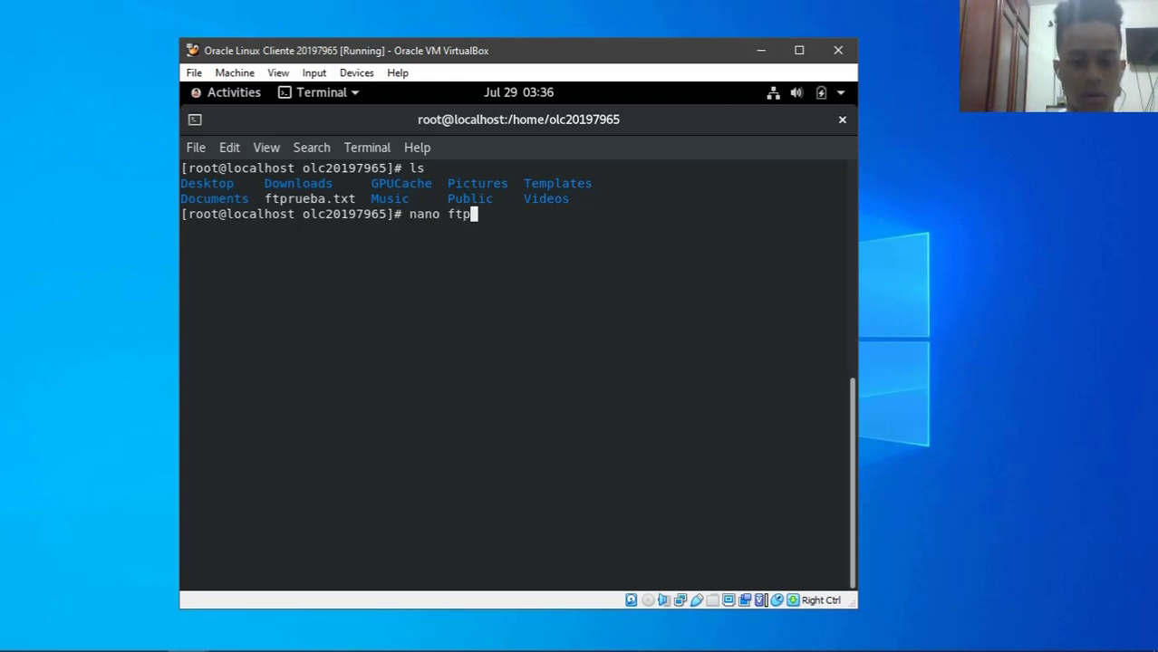
pyautogui.write('ruebalinux.')
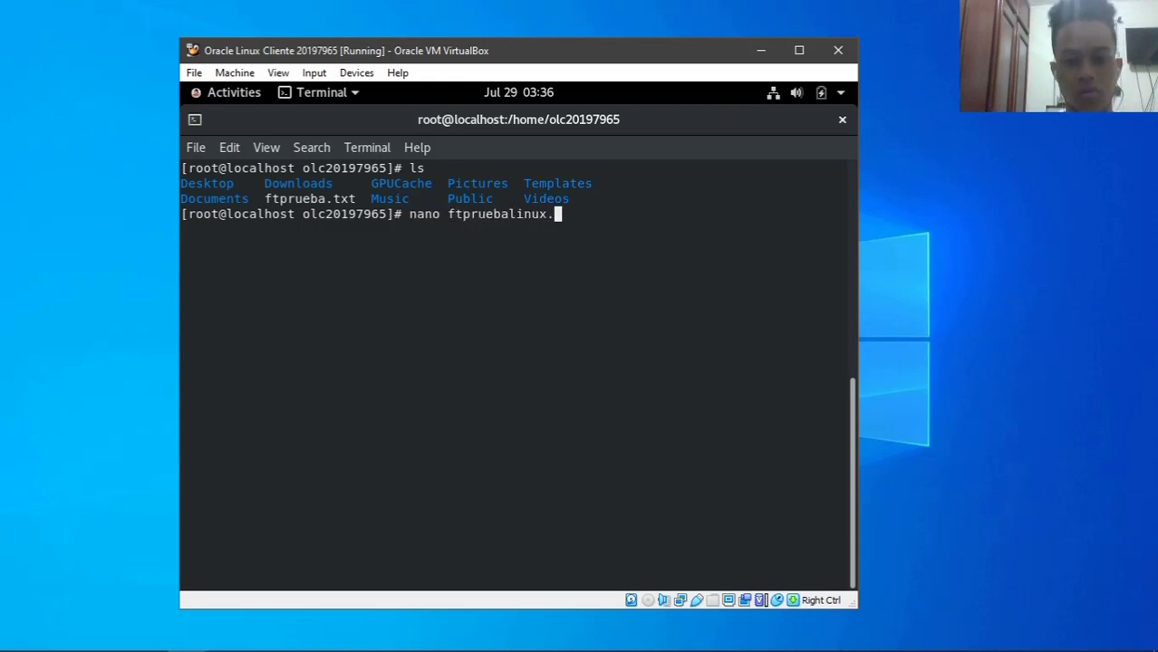
pyautogui.write('txt')
pyautogui.press('Return')
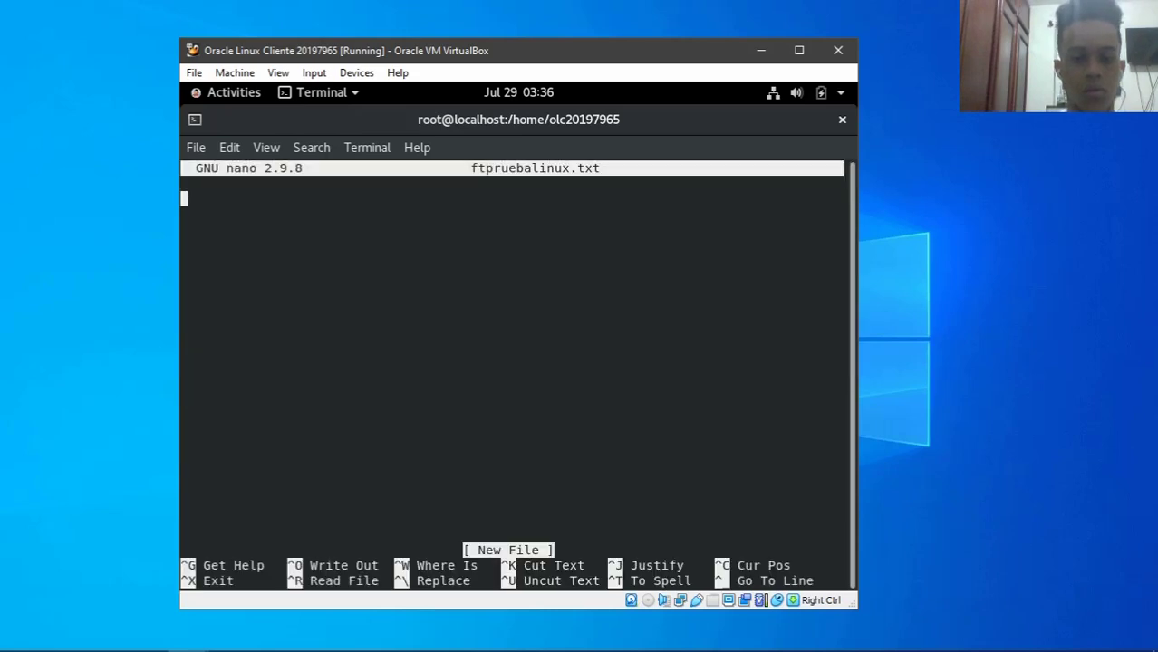
pyautogui.write('prueba linu')
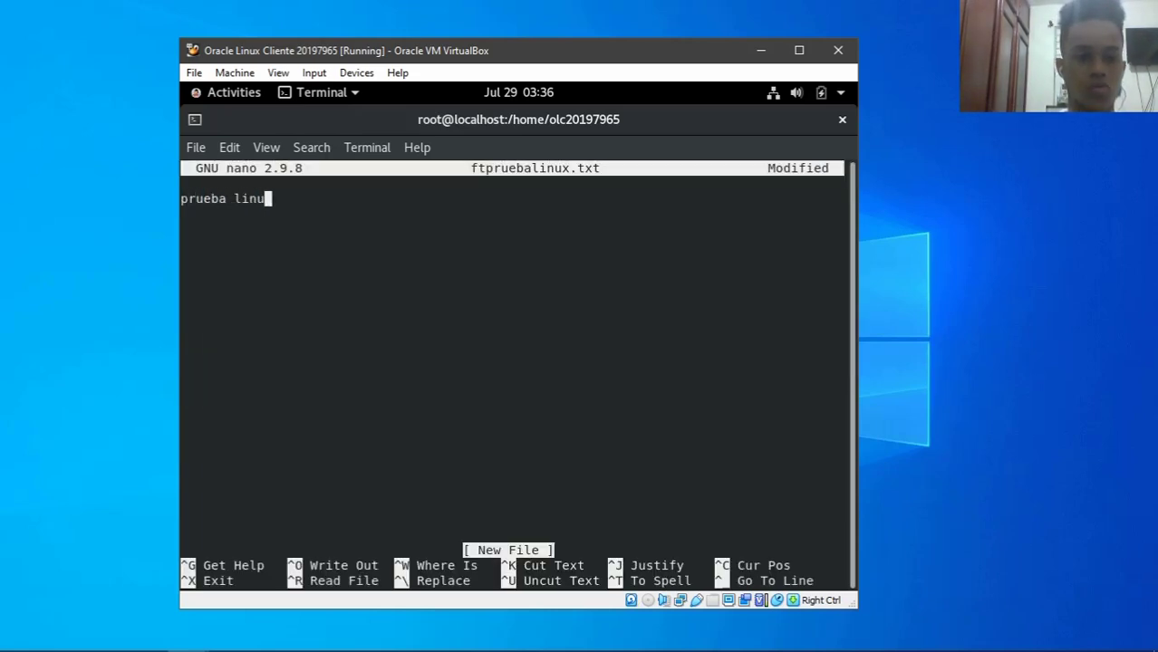
pyautogui.write('x')
pyautogui.hotkey('ctrl', 'x')
pyautogui.press('y')
pyautogui.press('Return')
pyautogui.write('cle')
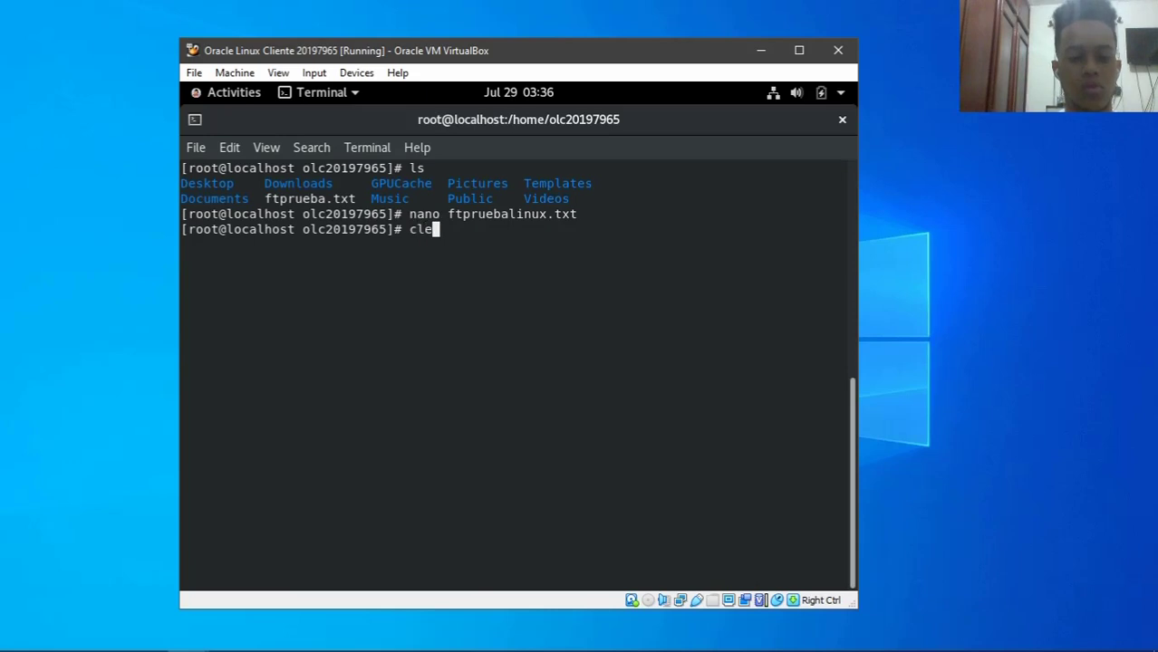
pyautogui.write('ar')
pyautogui.press('Return')
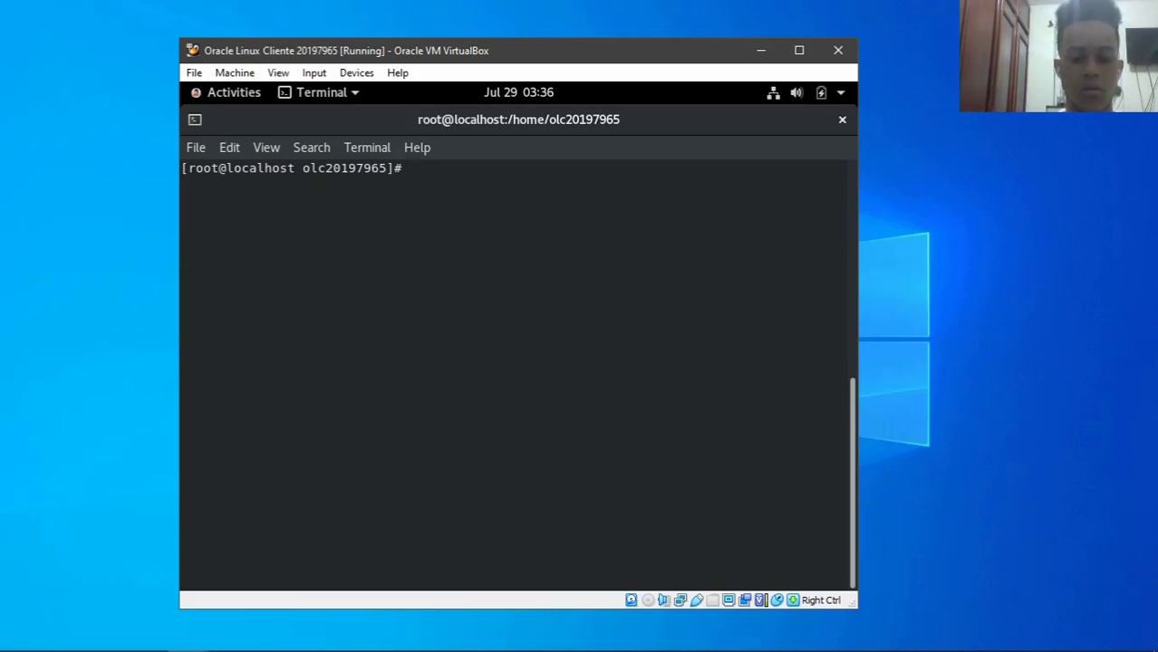
# - Reconnect to 192.168.1.2 as ftpuser, check the local directory with lcd, and dismiss the SELinux alert
pyautogui.press('Up')
pyautogui.press('Up')
pyautogui.press('Up')
pyautogui.press('Return')
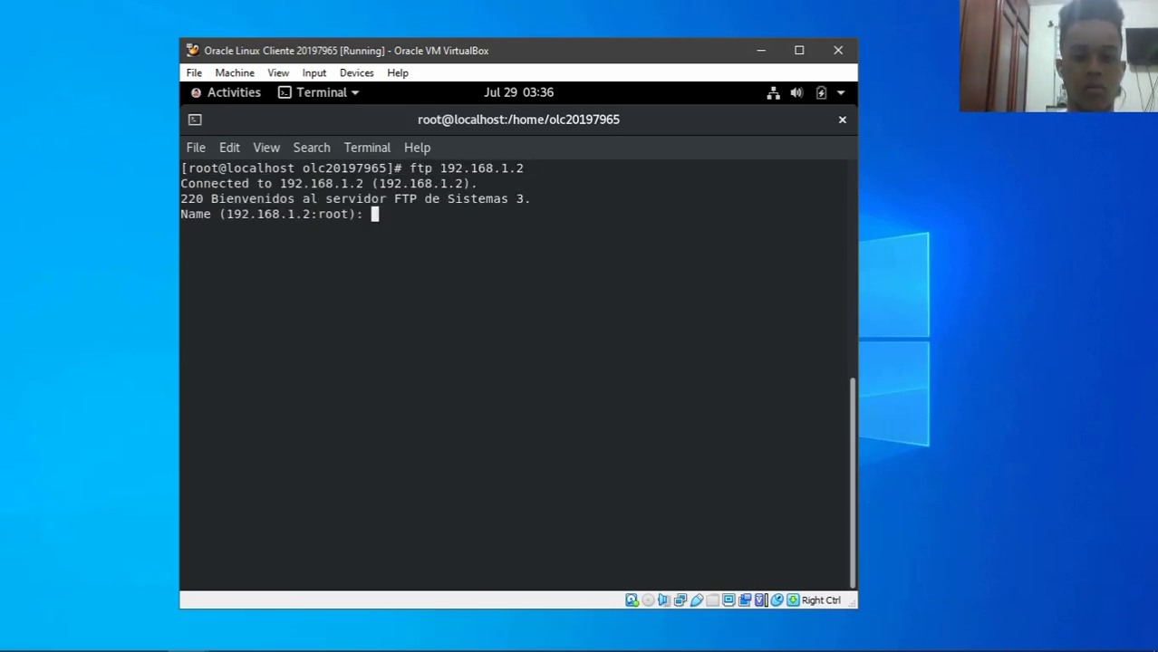
pyautogui.write('ftpuser')
pyautogui.press('Return')
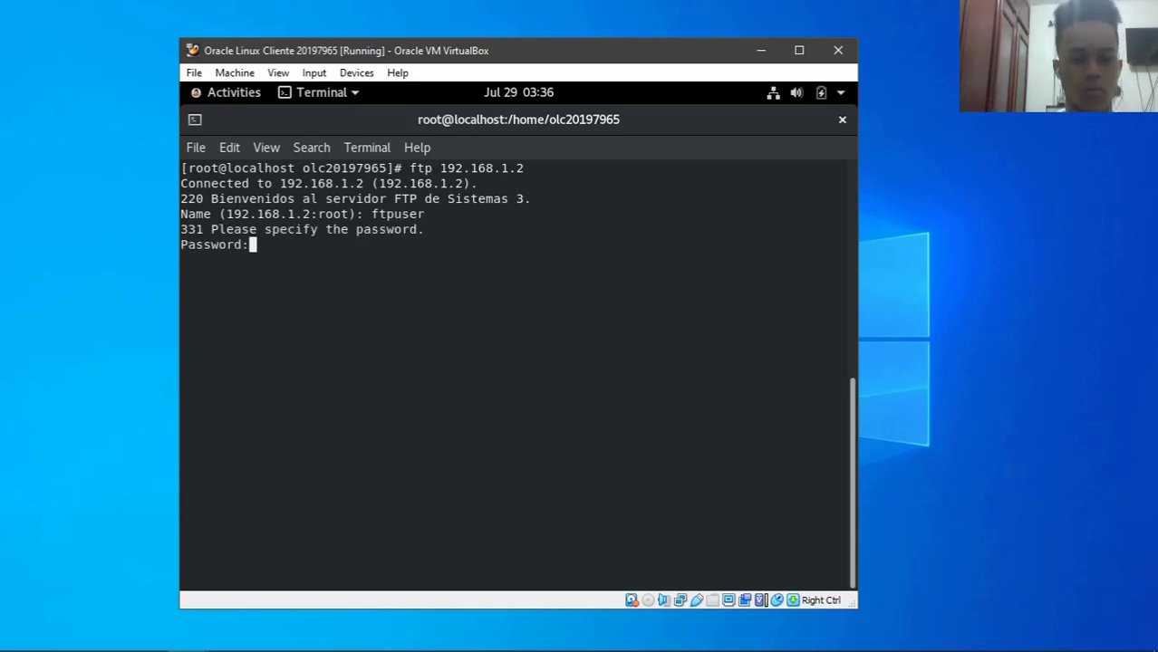
pyautogui.press('Return')
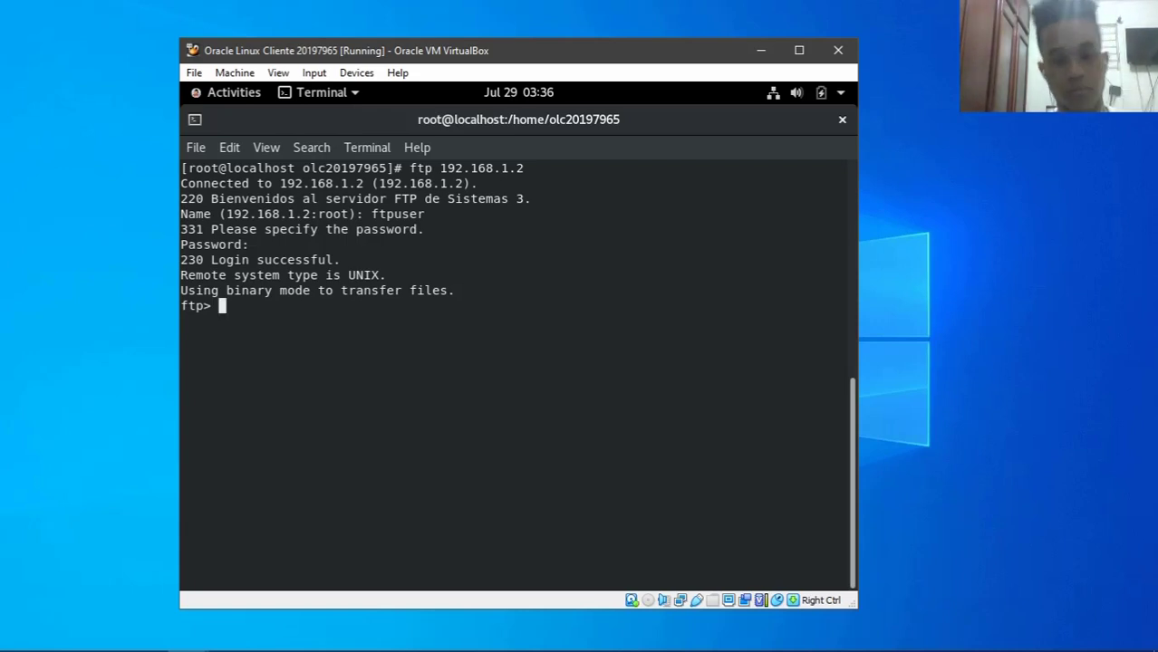
pyautogui.write('lcd')
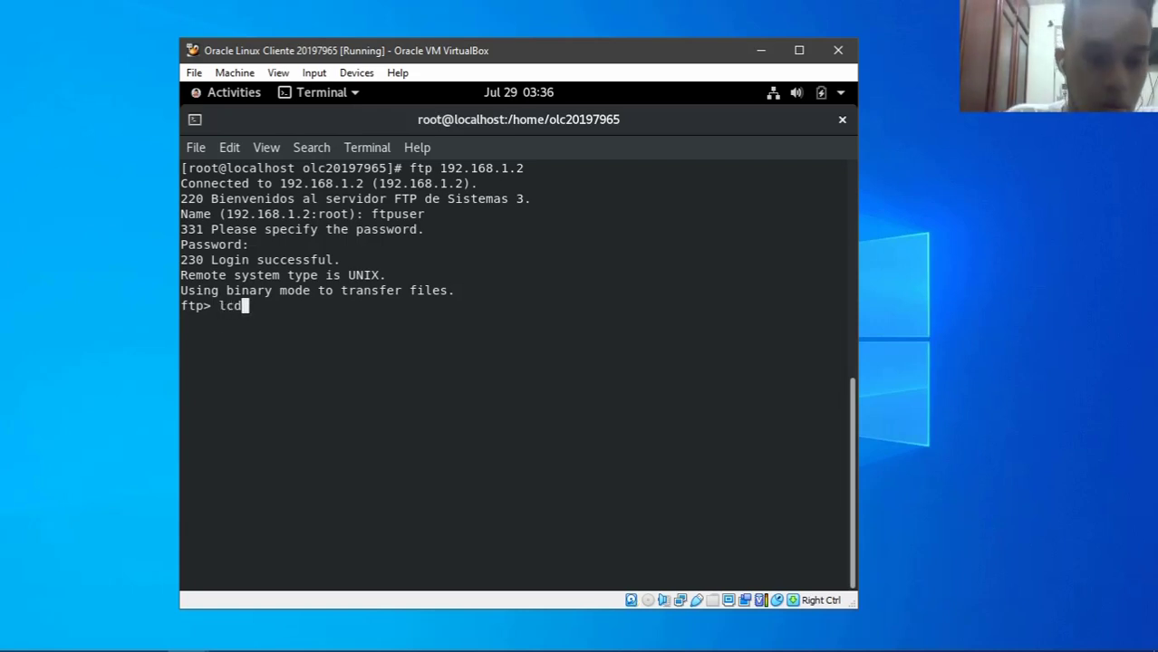
pyautogui.press('Return')
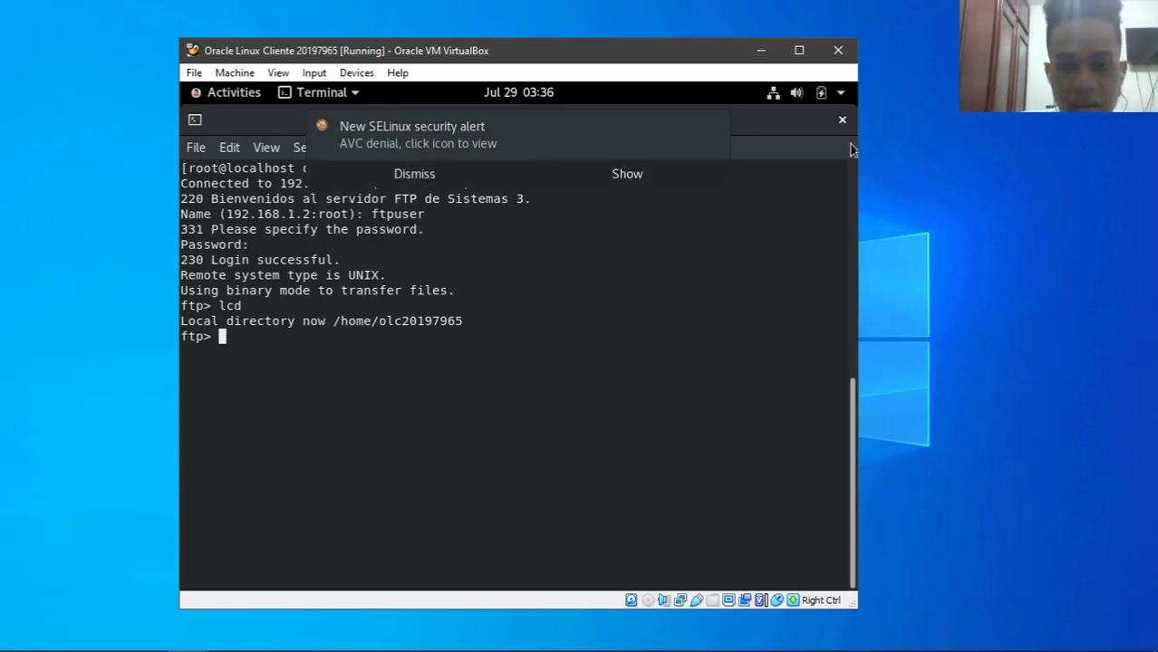
pyautogui.click(715, 126)
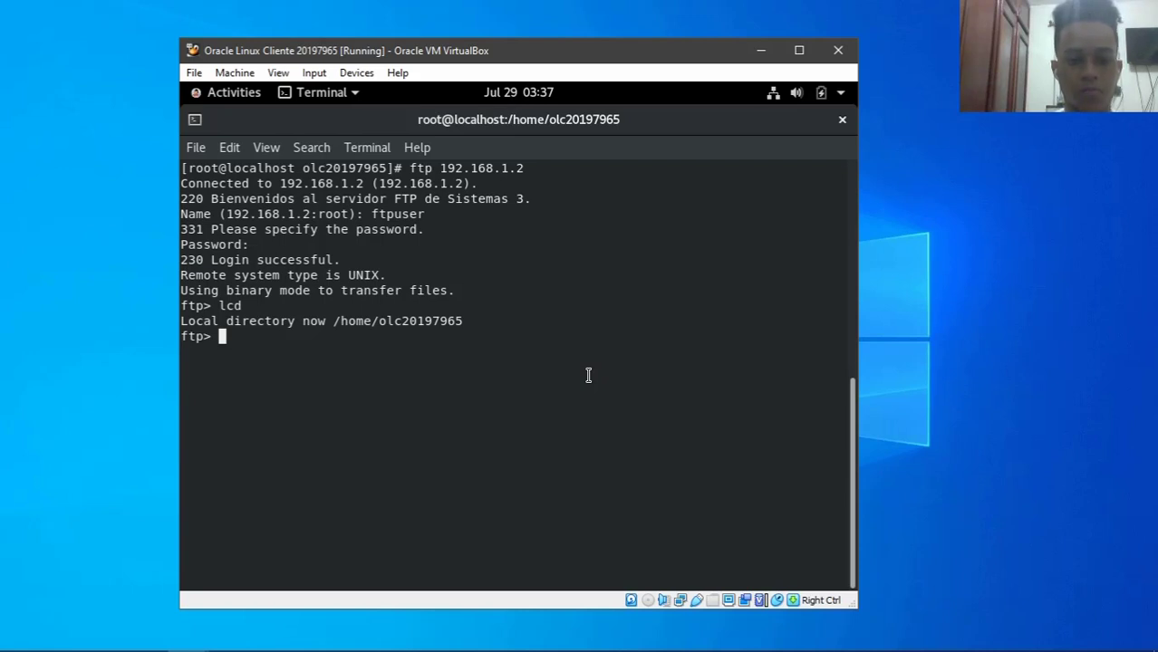
pyautogui.moveTo(513, 129); pyautogui.dragTo(502, 178)
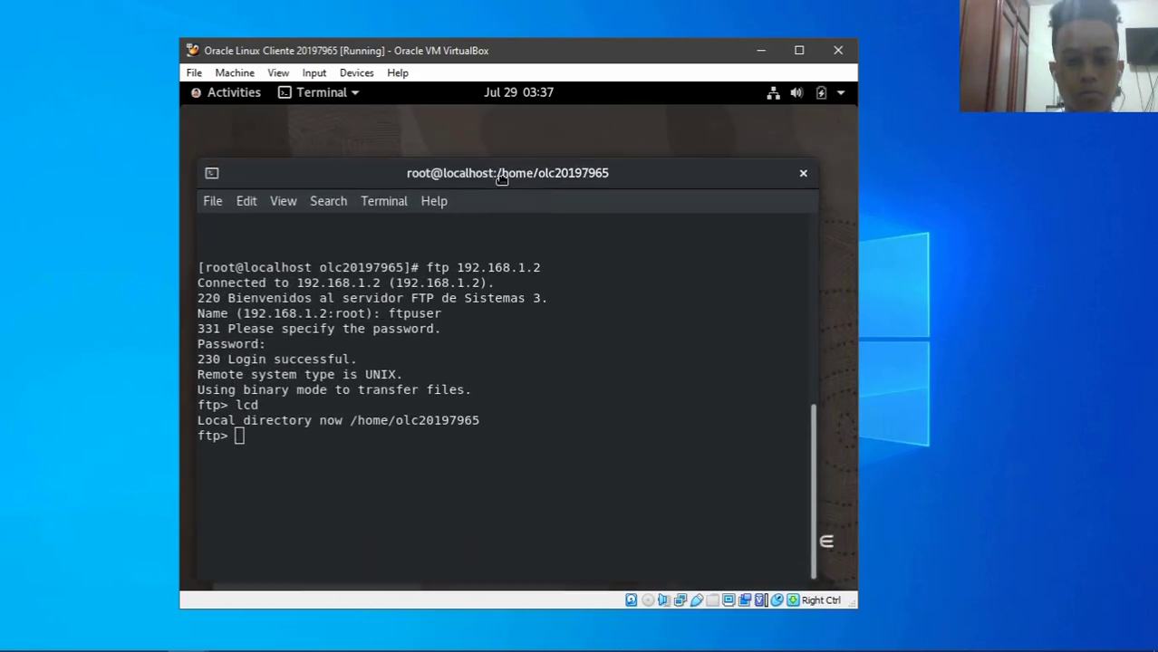
pyautogui.doubleClick(501, 178)
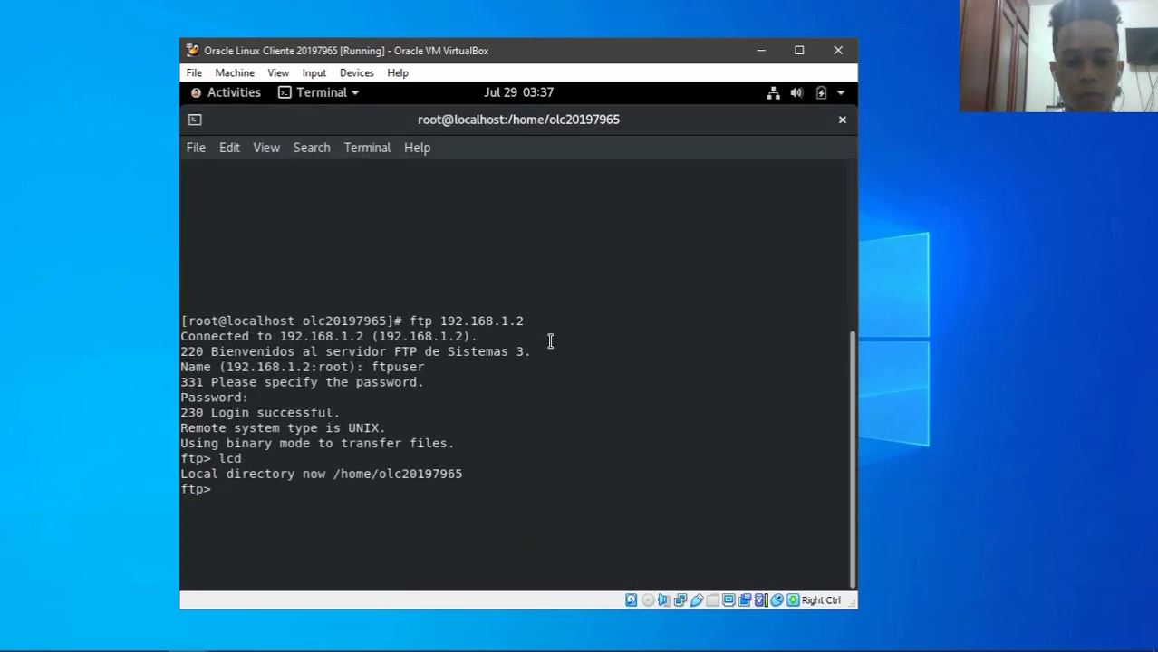
# - End the FTP session with bye, list the local home folder, and clear the terminal
pyautogui.write('cl')
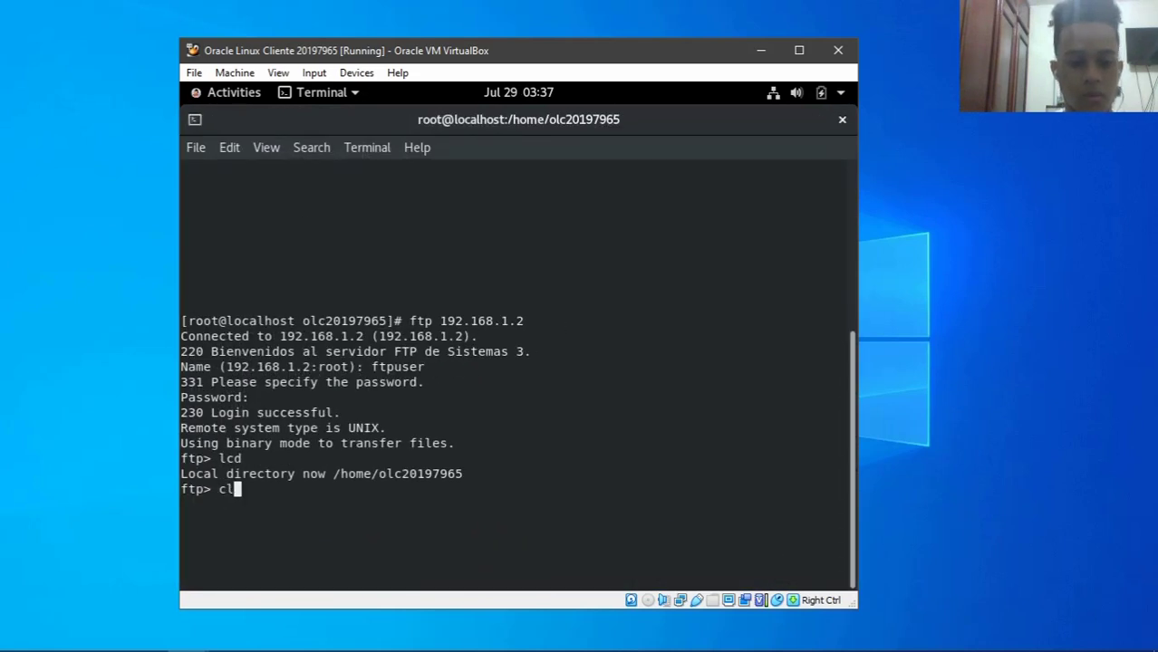
pyautogui.press('BackSpace')
pyautogui.press('BackSpace')
pyautogui.write('bye')
pyautogui.press('Return')
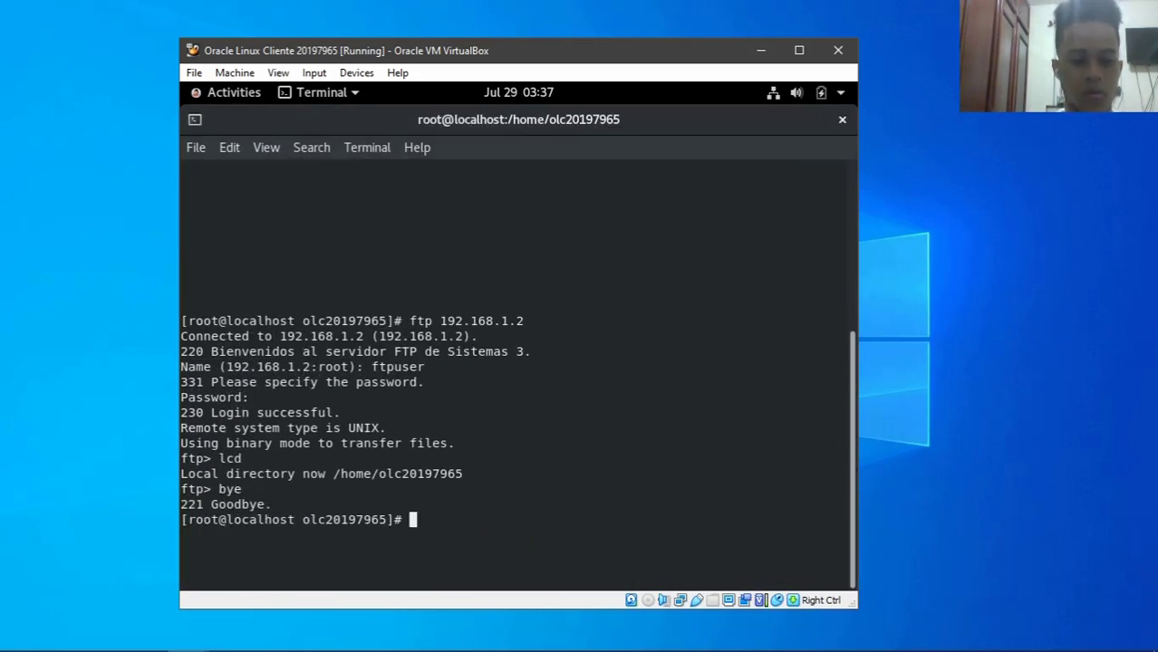
pyautogui.write('ls')
pyautogui.press('Return')
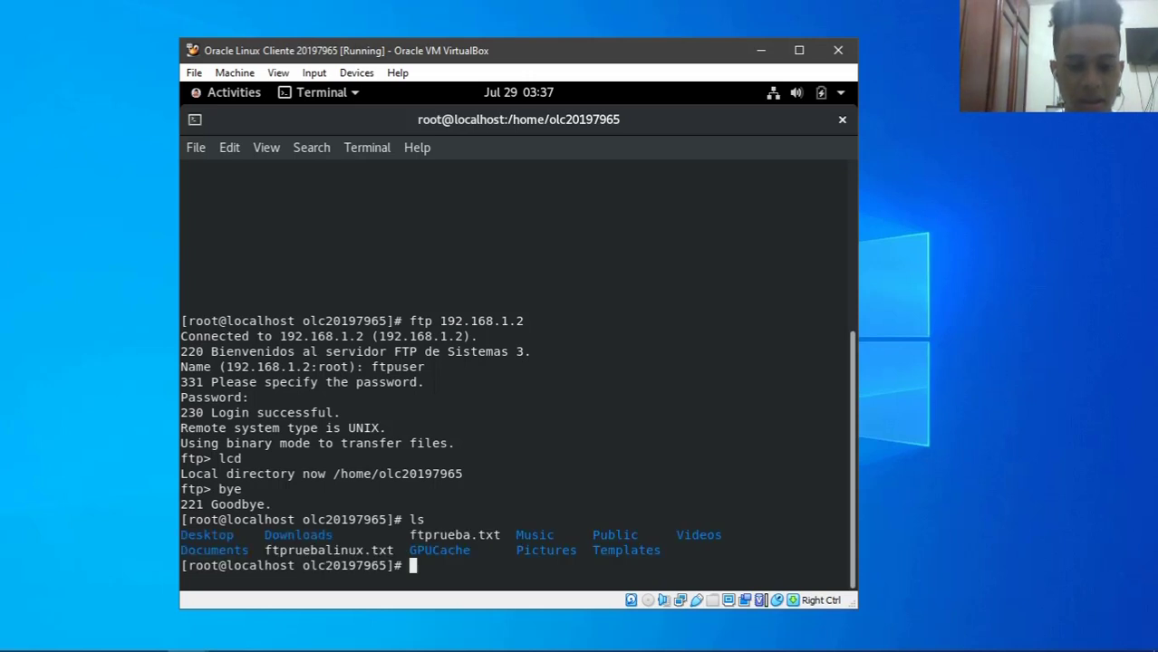
pyautogui.write('clear')
pyautogui.press('Return')
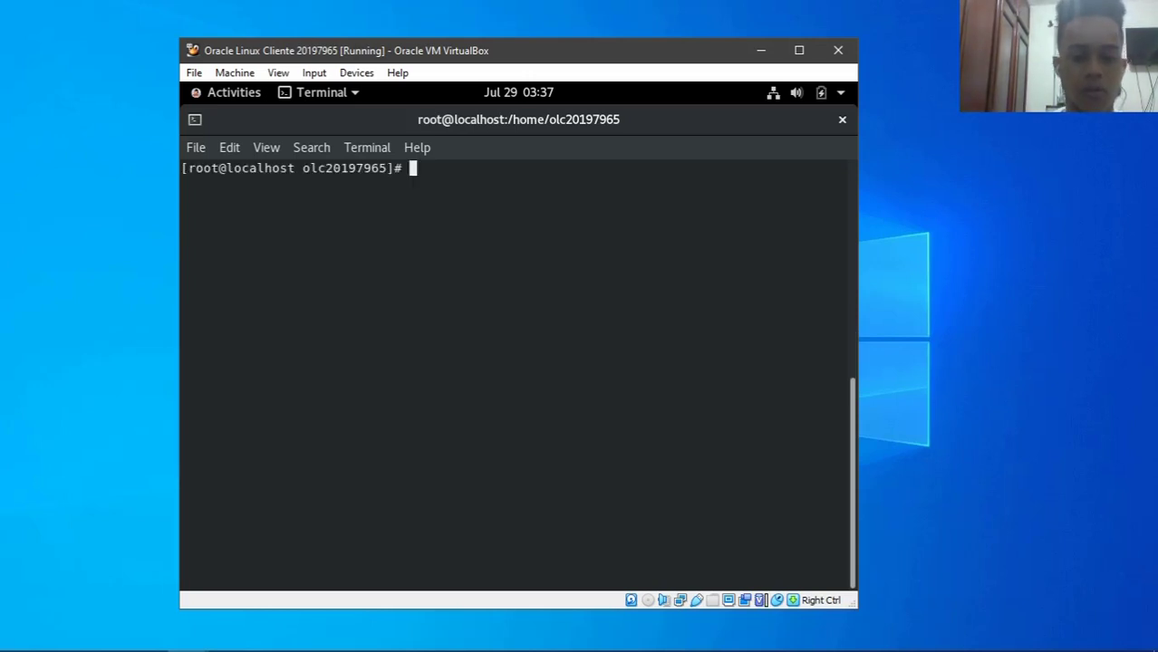
# - Connect to 192.168.1.2 as ftpuser and list the server's files
pyautogui.write('ftp 192.168.1.2')
pyautogui.press('Return')
pyautogui.write('f')
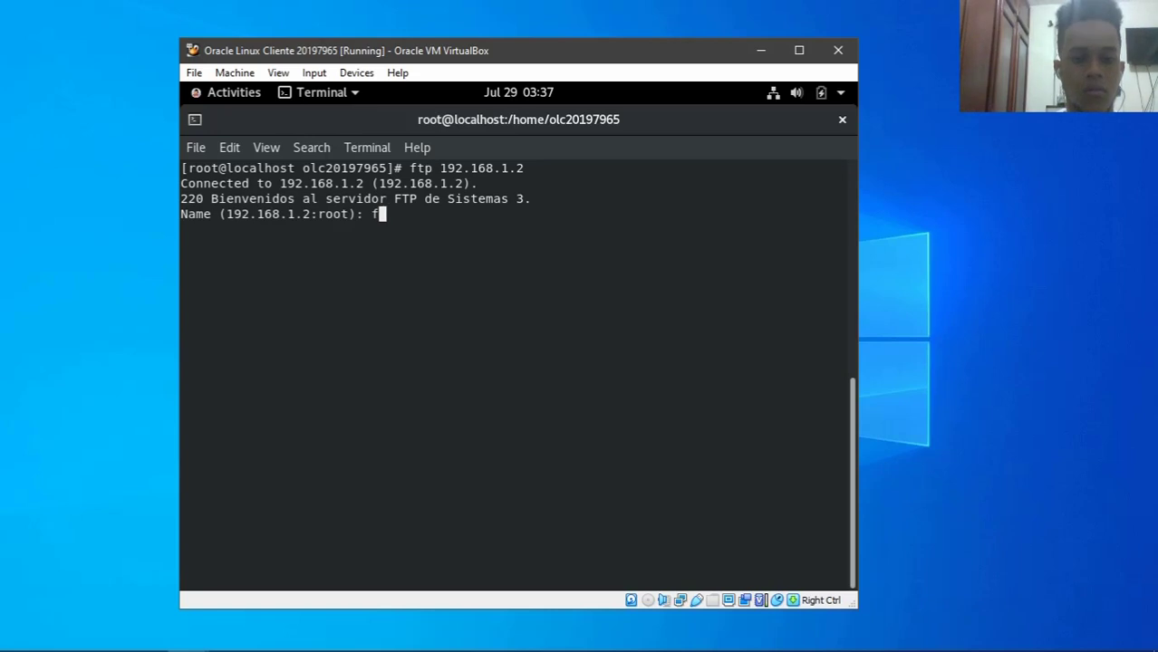
pyautogui.write('tpuser')
pyautogui.press('Return')
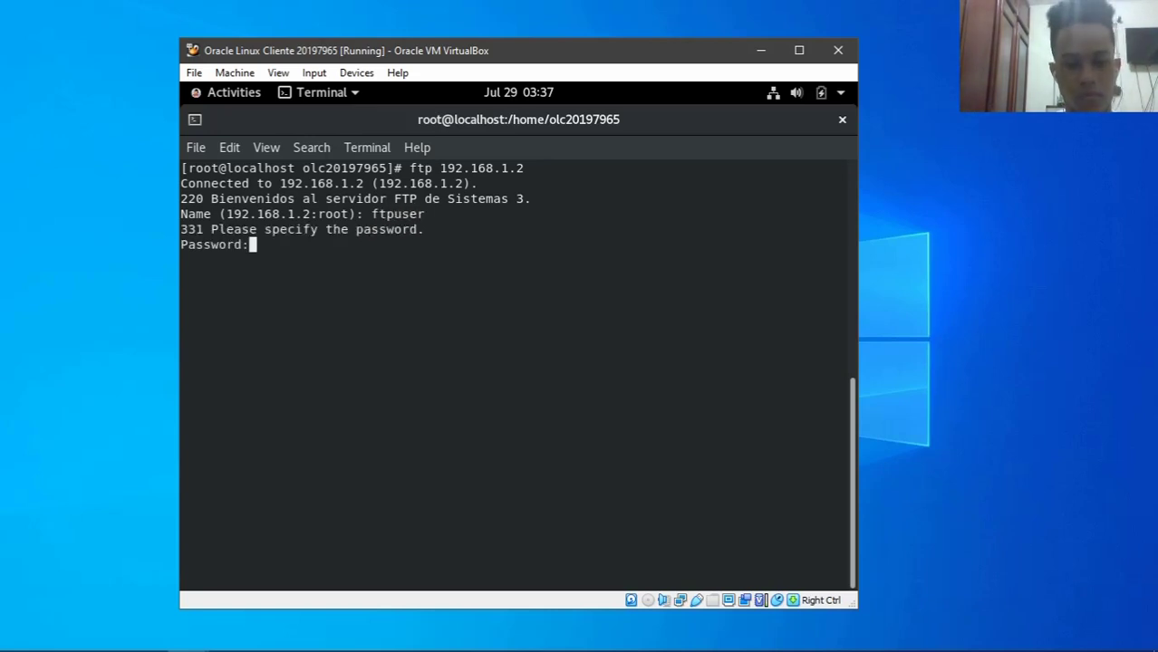
pyautogui.press('Return')
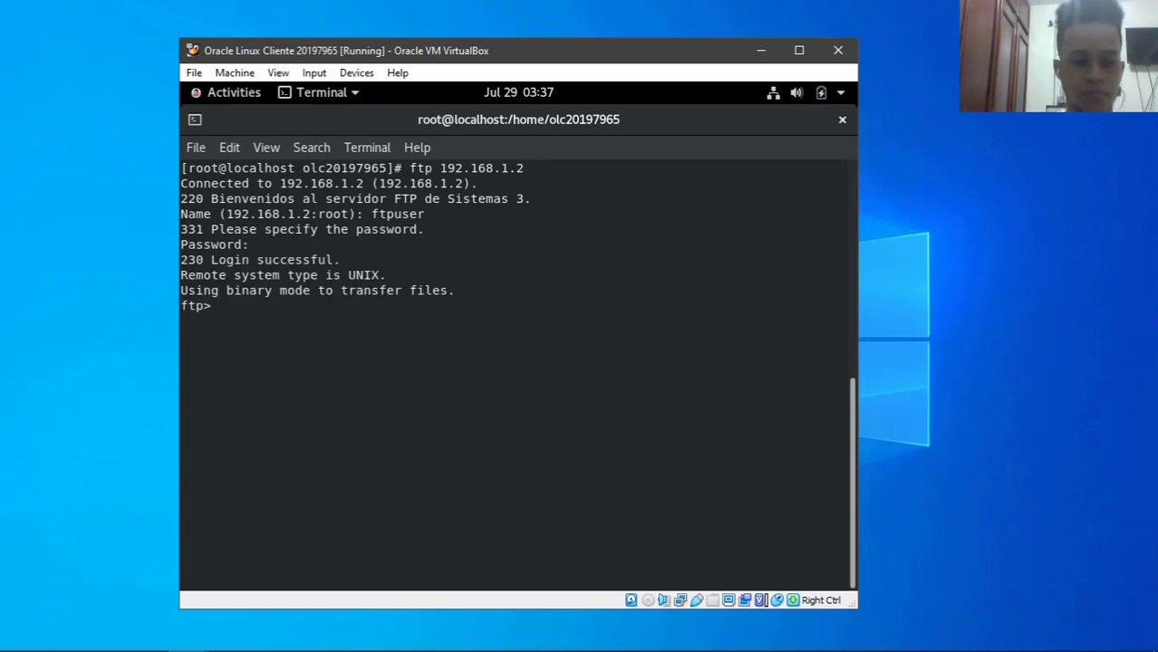
pyautogui.write('ls')
pyautogui.press('Return')
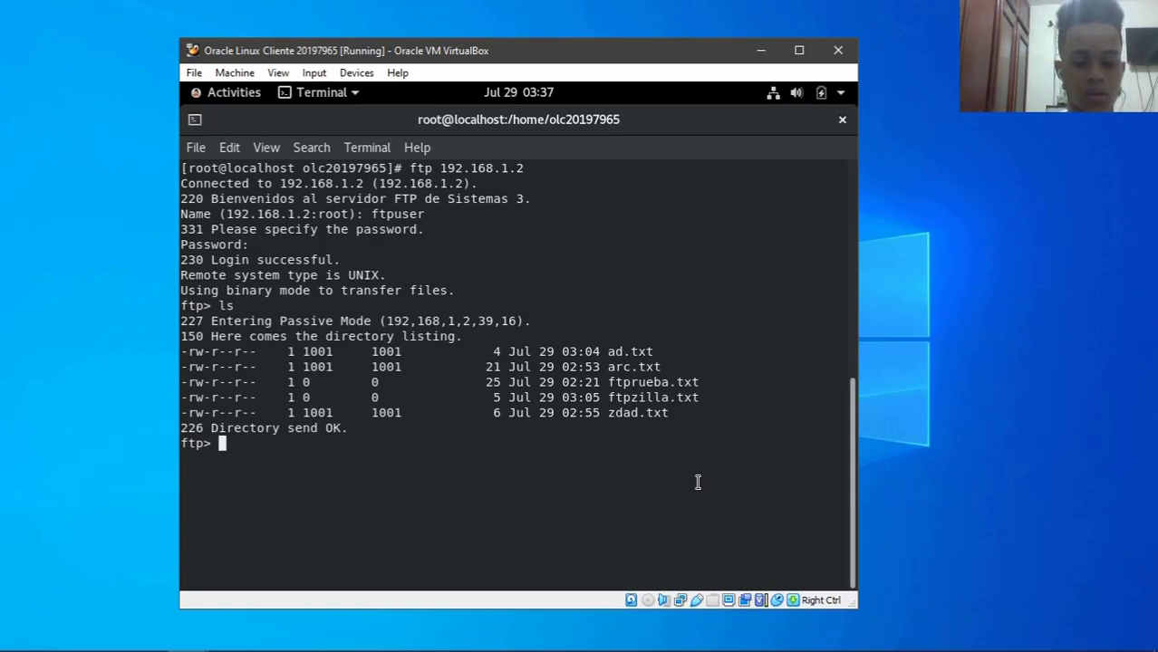
# - Upload ftpruebalinux.txt with put and list the server files to confirm it arrived
pyautogui.write('put f')
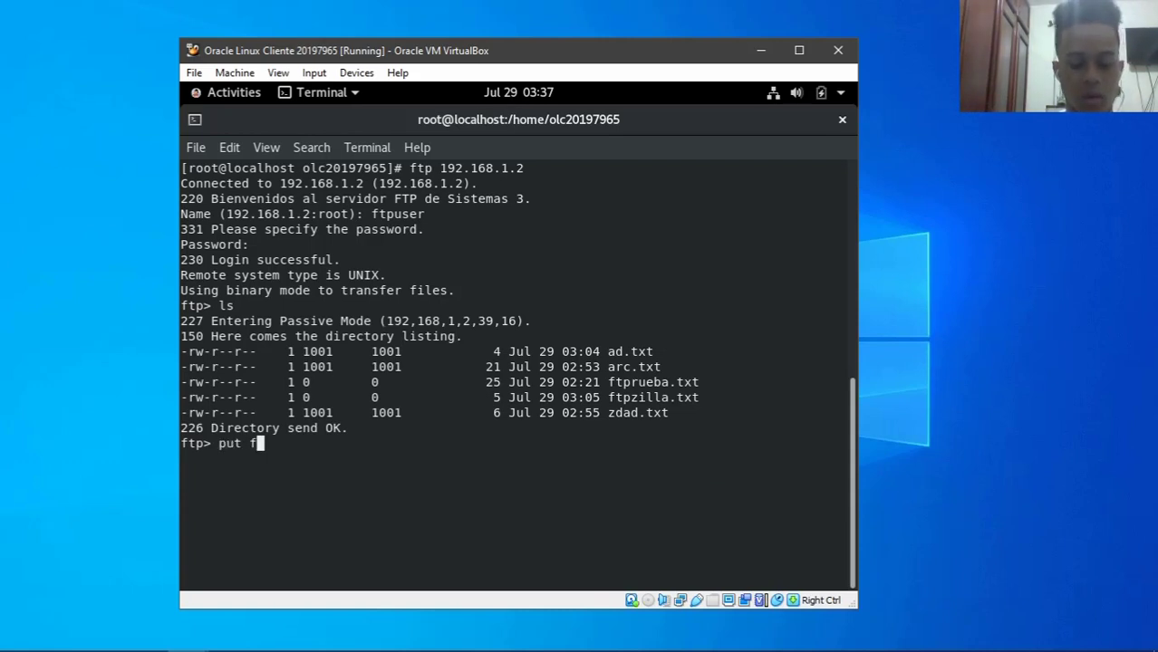
pyautogui.write('tprueba')
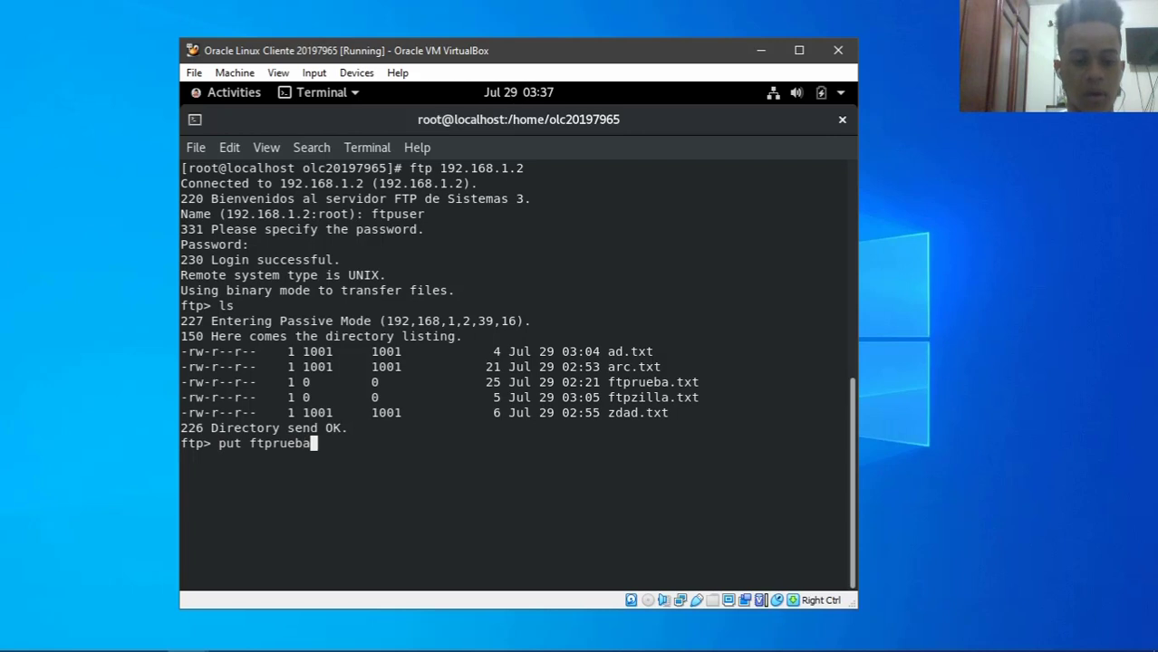
pyautogui.write('linux.txt')
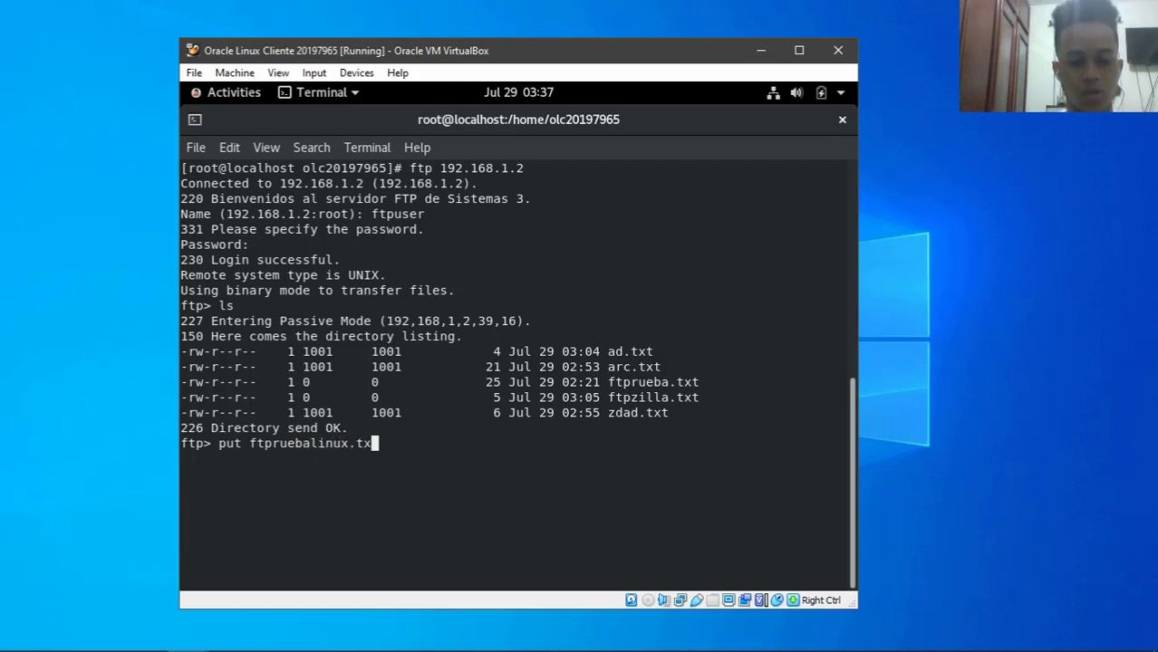
pyautogui.press('Return')
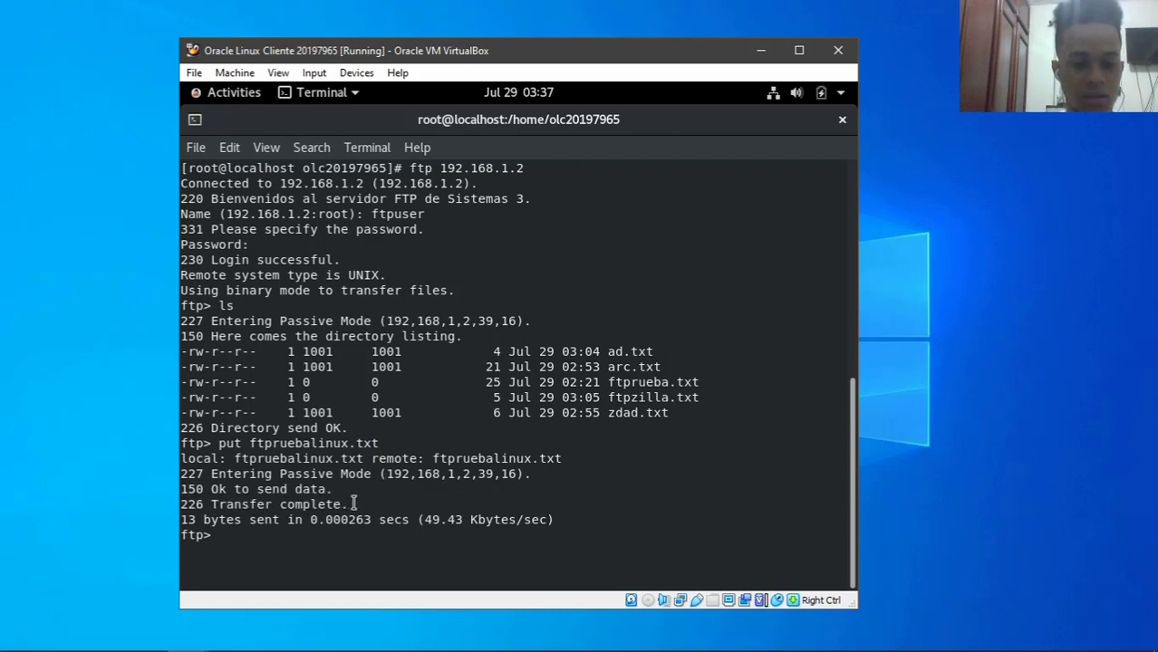
pyautogui.tripleClick(206, 505)
pyautogui.click(478, 544)
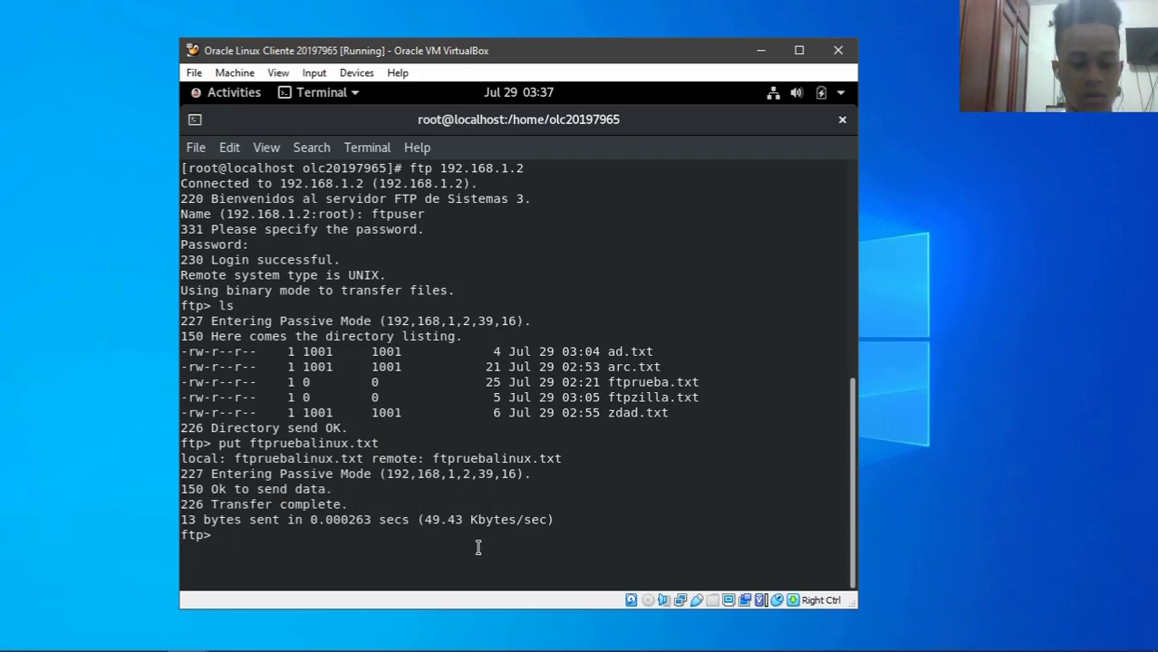
pyautogui.write('l')
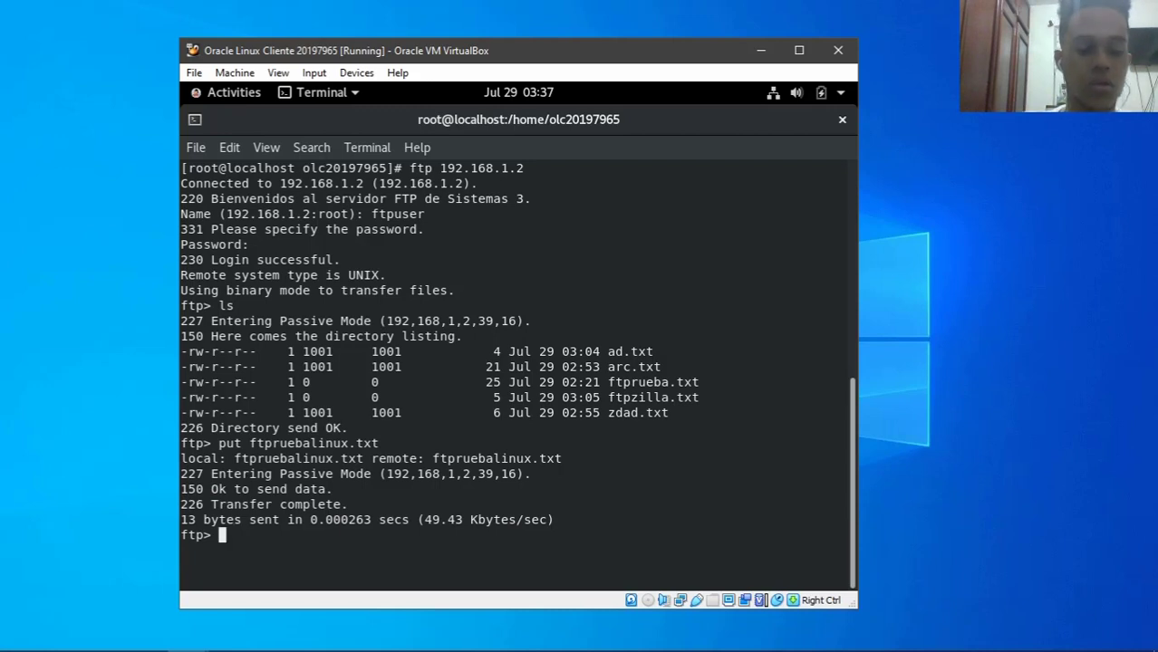
pyautogui.write('s')
pyautogui.press('Return')
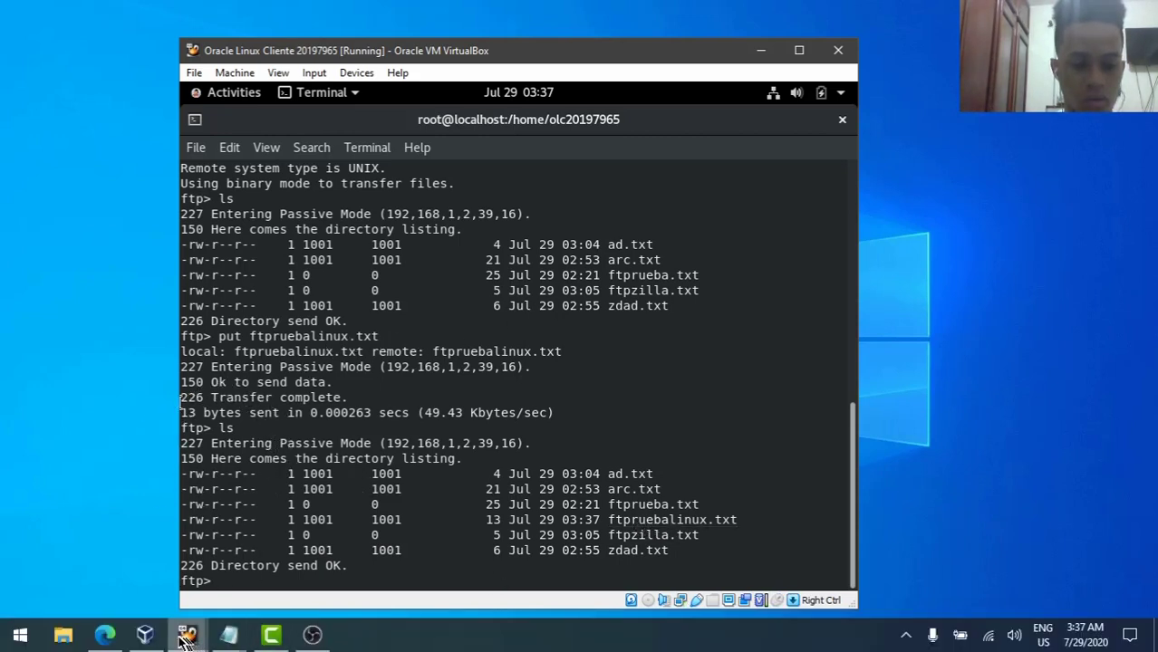
# - Switch to the Oracle Linux Server VM, list the vsftpd folder, and clear the terminal
pyautogui.click(186, 634)
pyautogui.click(122, 551)
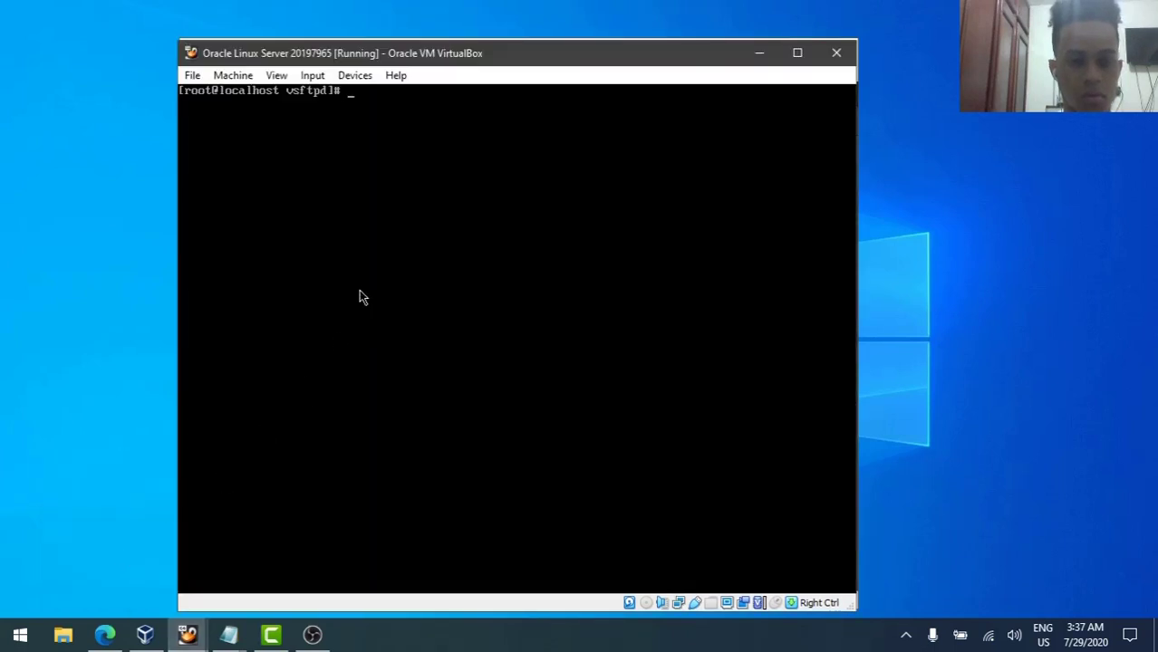
pyautogui.write('ls')
pyautogui.press('Return')
pyautogui.write('clear')
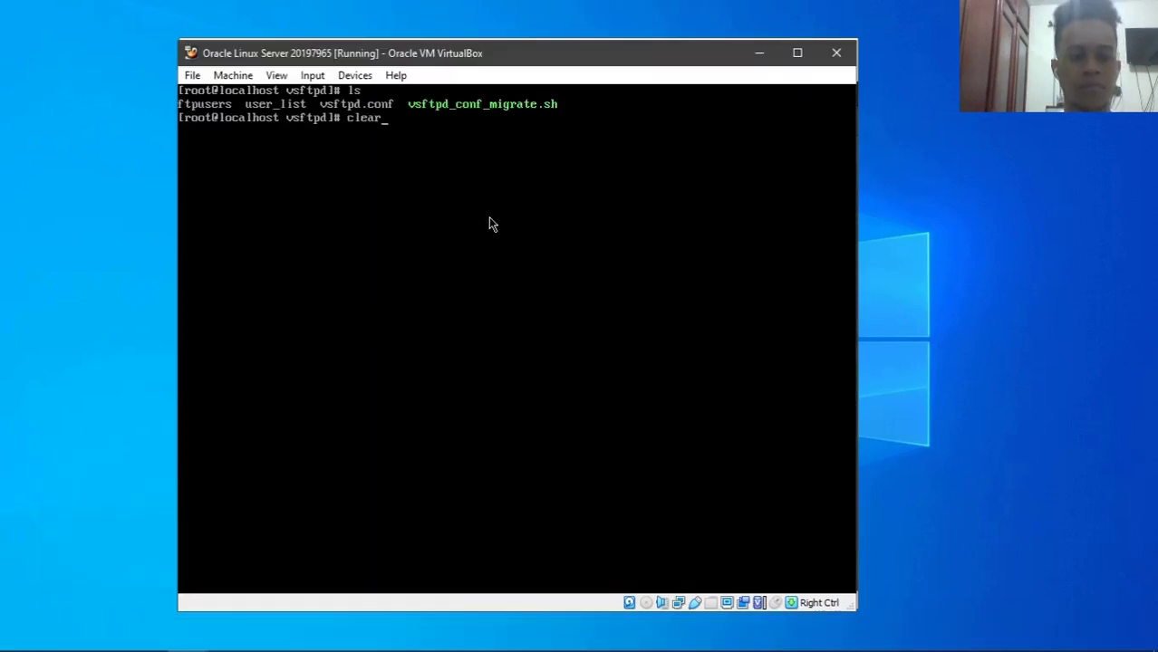
pyautogui.press('Return')
# - List /var/ftp/pub on the server to confirm ftpruebalinux.txt, then minimise the server VM
pyautogui.write('cd /u')
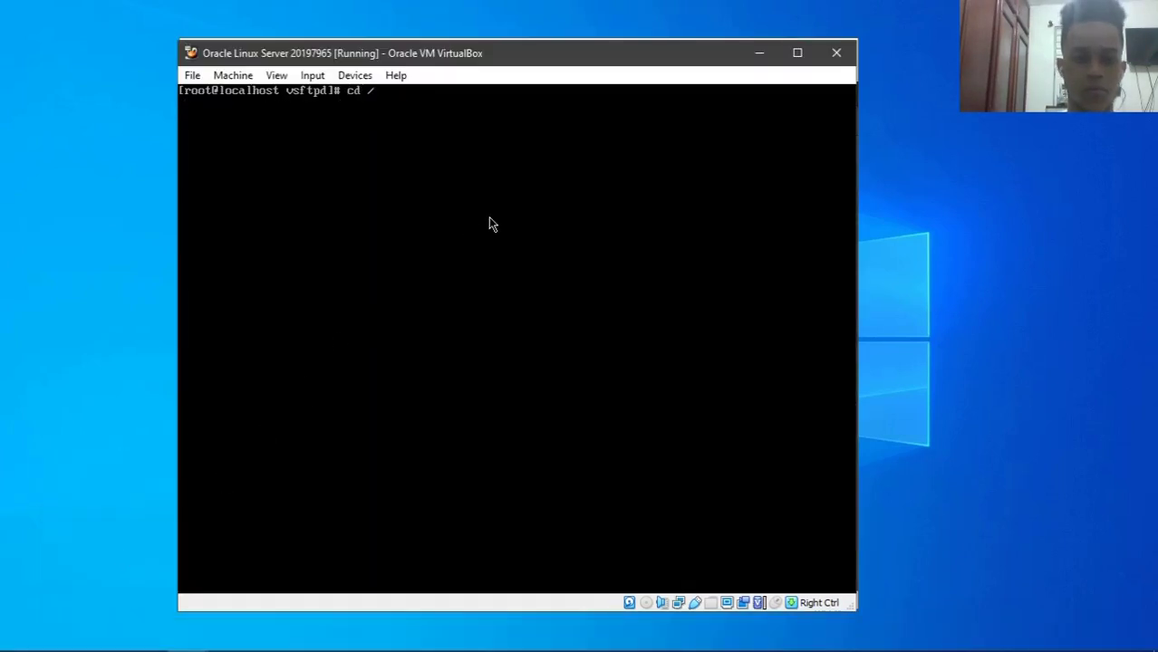
pyautogui.press('Tab')
pyautogui.press('BackSpace')
pyautogui.press('BackSpace')
pyautogui.press('BackSpace')
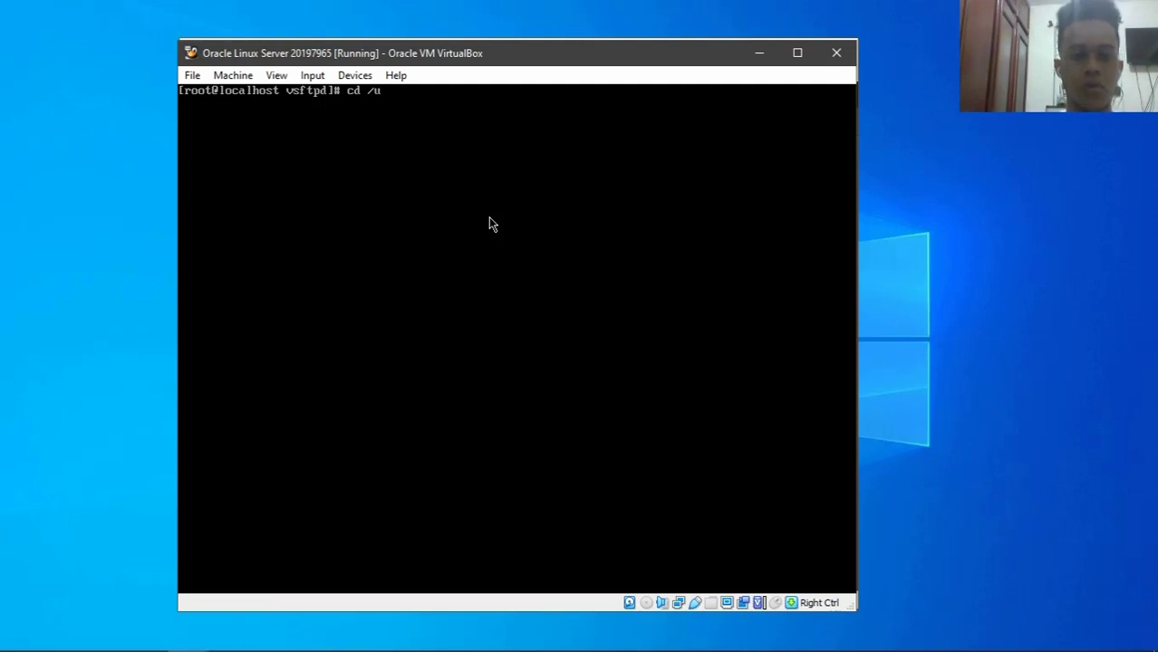
pyautogui.press('BackSpace')
pyautogui.write('var/f')
pyautogui.press('Tab')
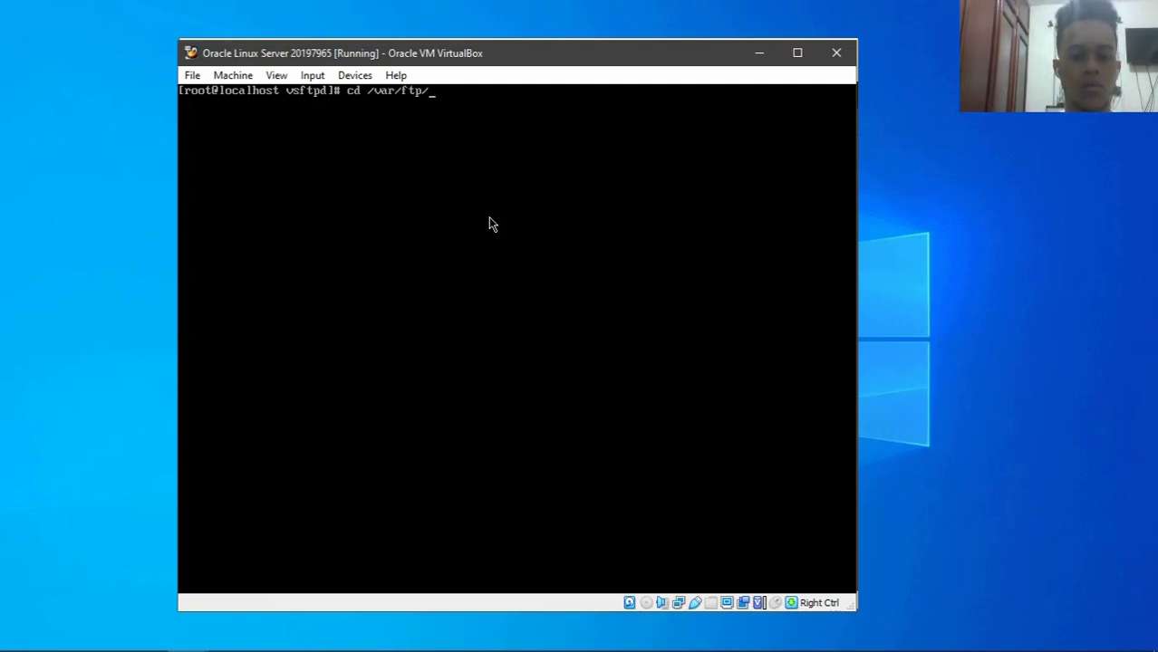
pyautogui.write('p')
pyautogui.press('Tab')
pyautogui.press('Return')
pyautogui.write('ls')
pyautogui.press('Return')
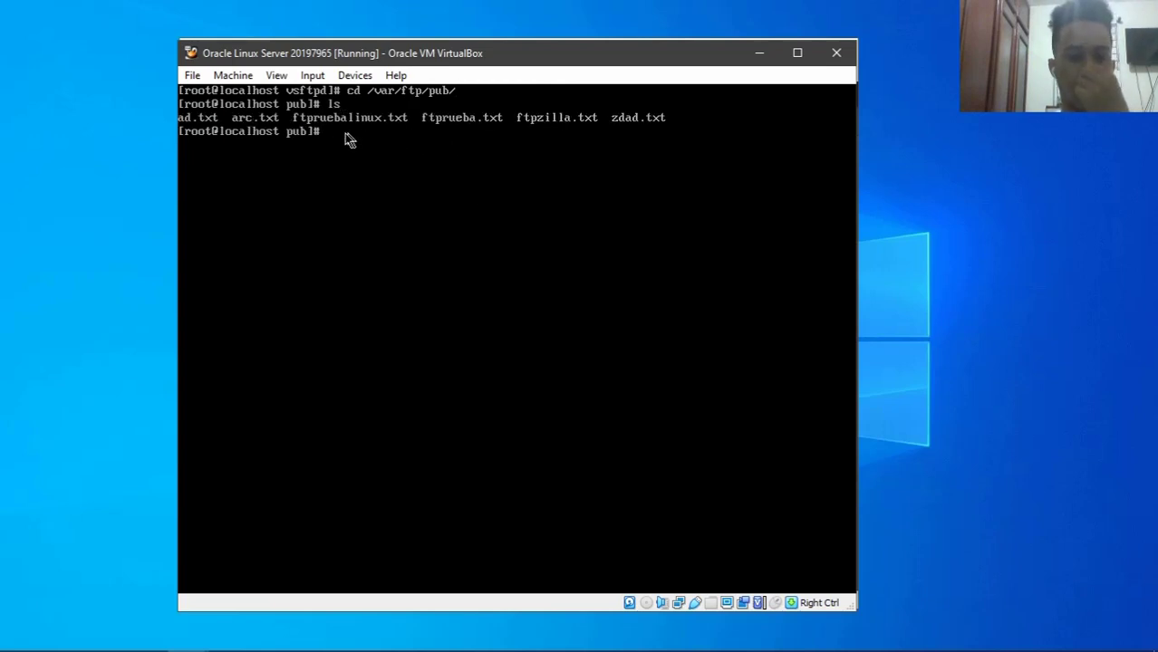
pyautogui.click(756, 53)
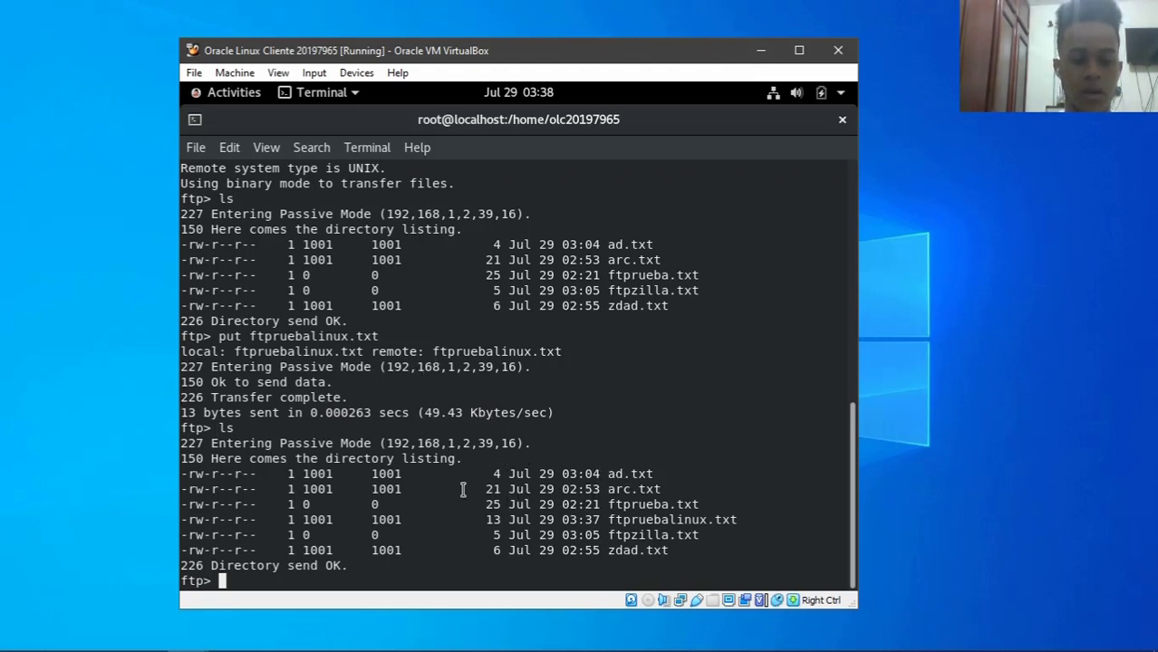
# - End the current FTP session with bye and clear the client terminal
pyautogui.write('bye')
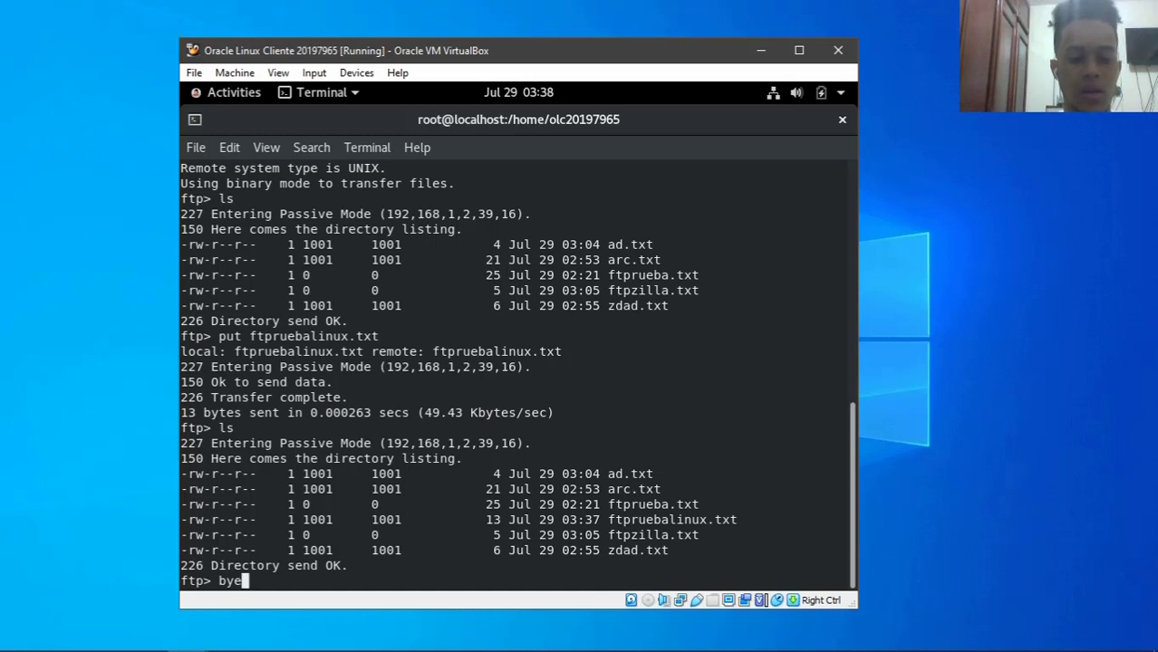
pyautogui.press('Return')
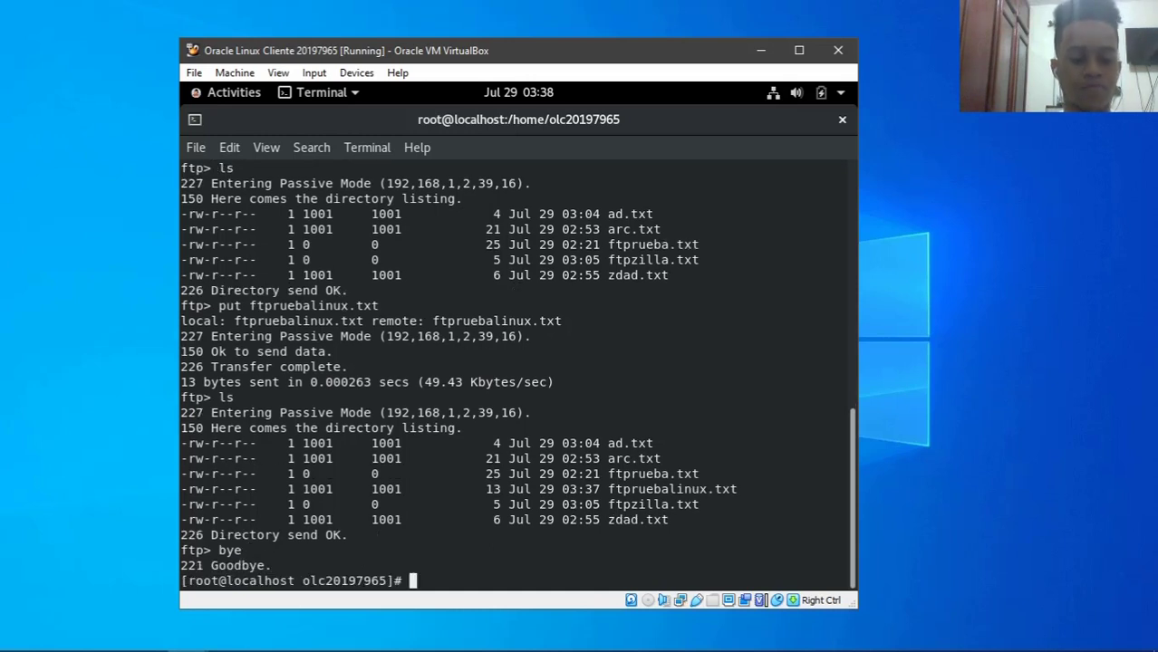
pyautogui.write('clear')
pyautogui.press('Return')
# - Move up to the home folder, list its contents, then clear the screen
pyautogui.write('cd ..')
pyautogui.press('Return')
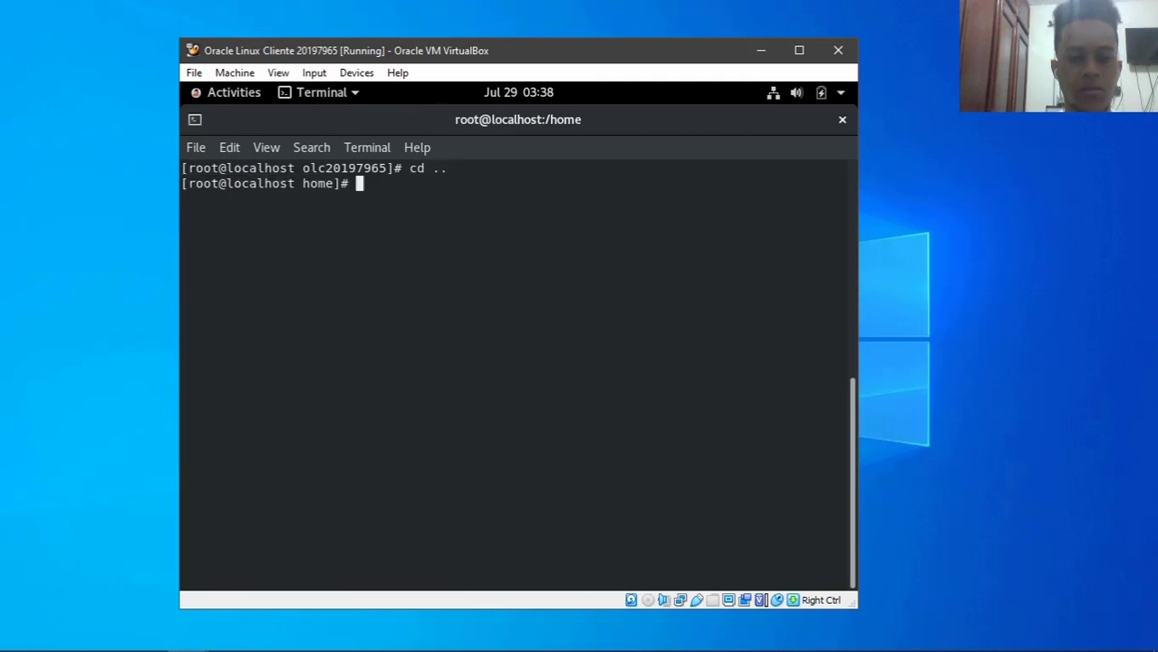
pyautogui.write('ls')
pyautogui.press('Return')
pyautogui.write('clear')
pyautogui.press('Return')
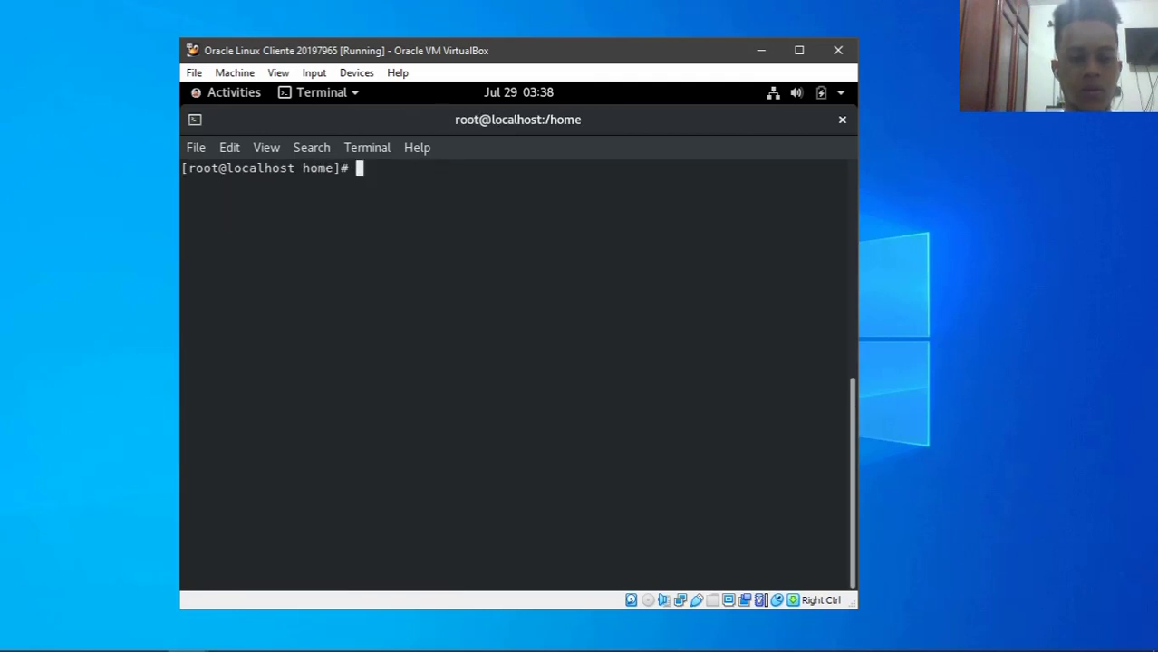
# - Reconnect to the FTP server and log in with the ftpuser account and its password
pyautogui.write('clear')
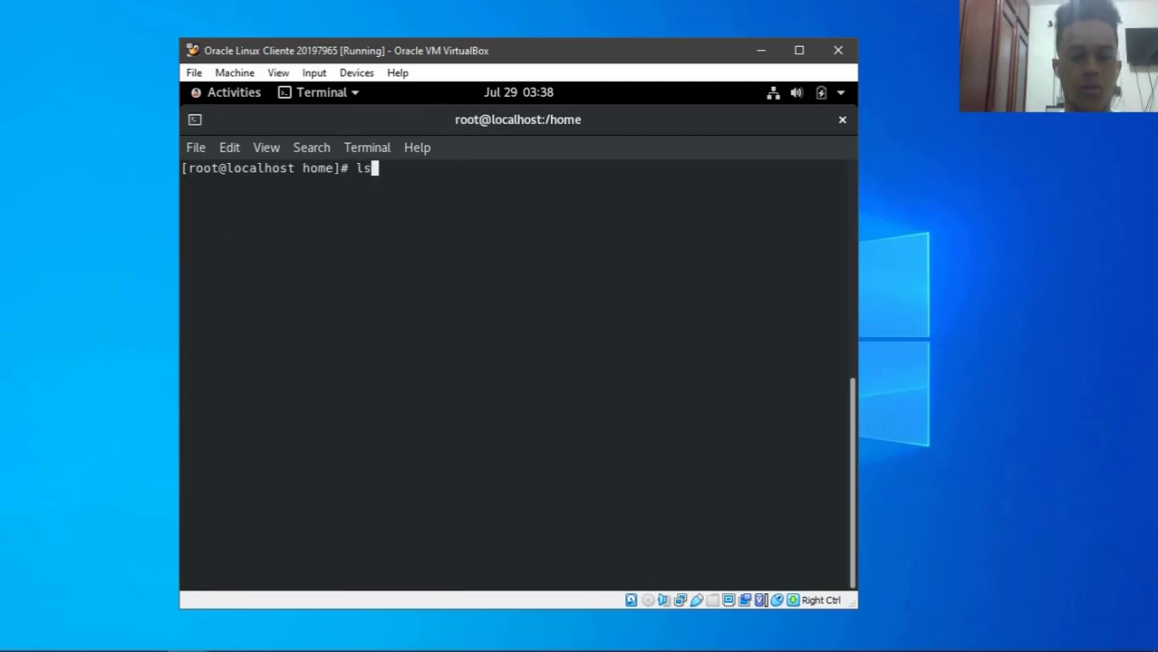
pyautogui.press('Up')
pyautogui.press('Up')
pyautogui.press('Up')
pyautogui.press('Up')
pyautogui.press('Return')
pyautogui.write('roo')
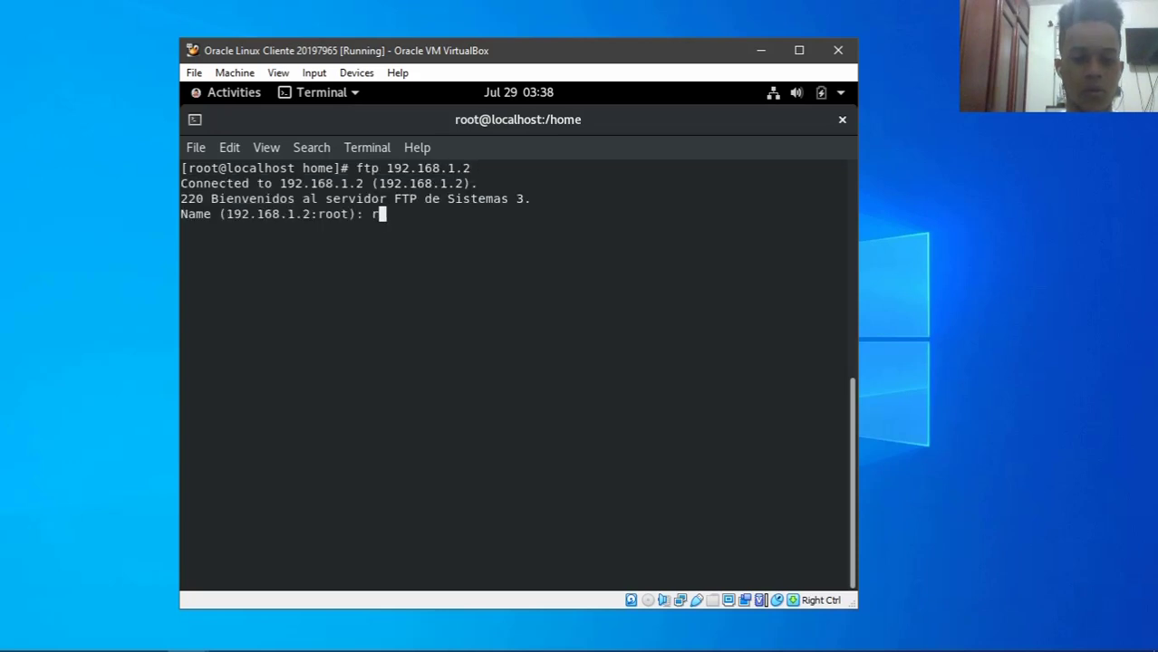
pyautogui.write('t): ftpuser')
pyautogui.press('Return')
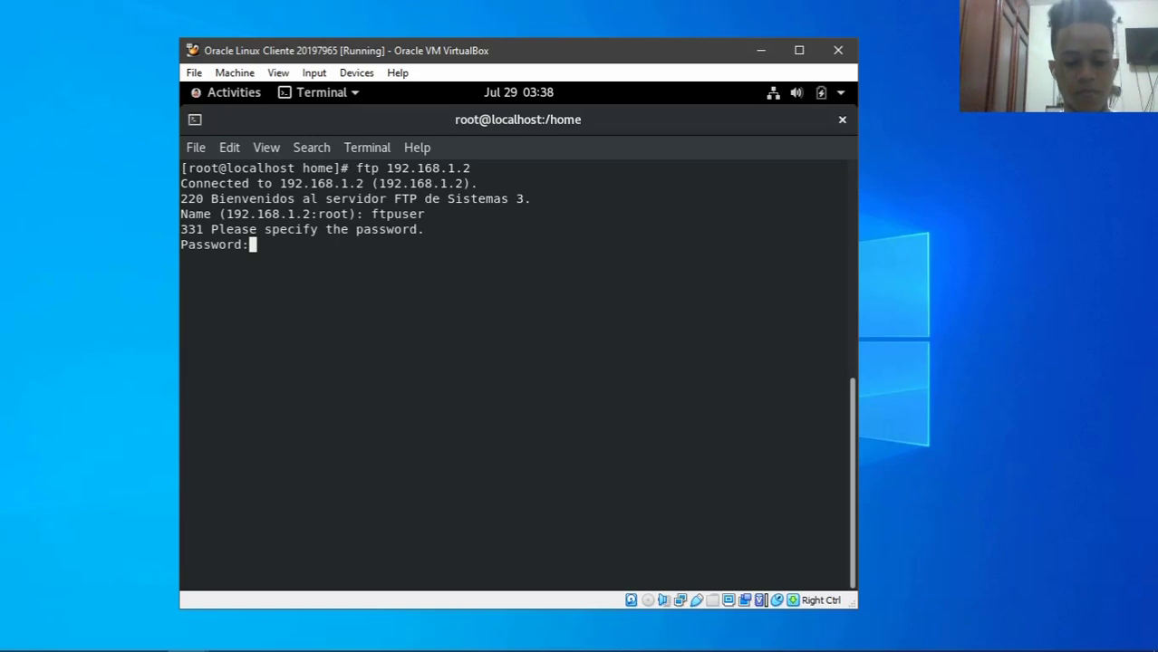
pyautogui.press('Return')
# - Run lcd twice to confirm the local directory is /home, highlighting the path
pyautogui.write('lcd')
pyautogui.press('Return')
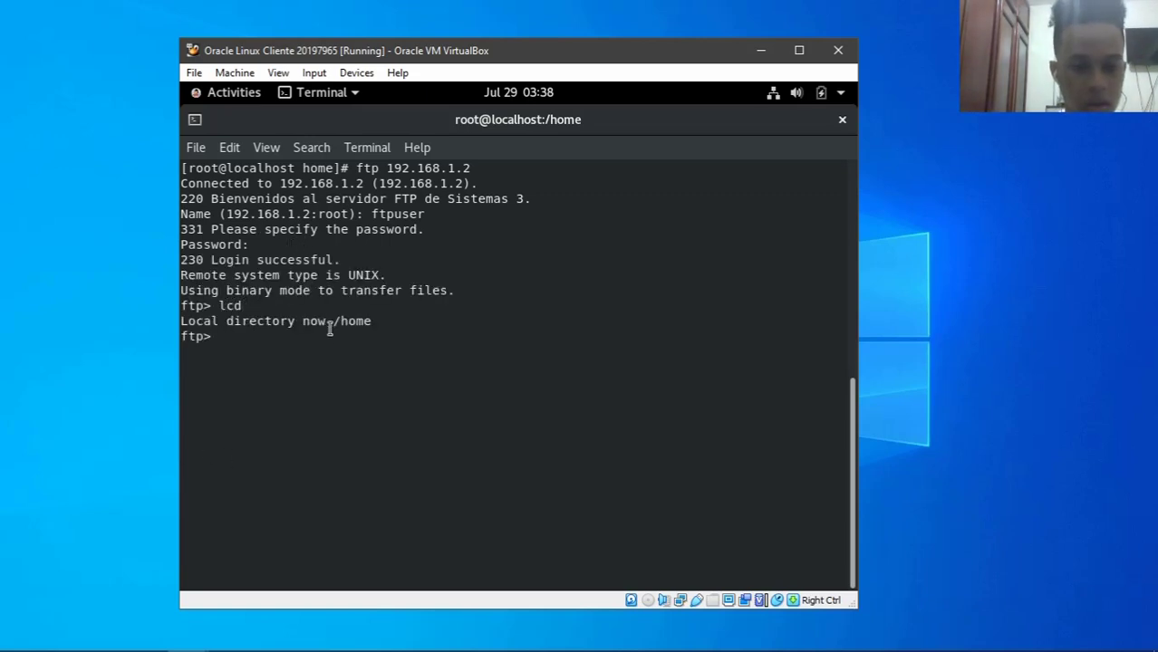
pyautogui.moveTo(332, 322)
pyautogui.mouseDown()
pyautogui.moveTo(380, 324)
pyautogui.moveTo(334, 324)
pyautogui.mouseUp()
pyautogui.click(377, 323)
pyautogui.click(358, 345)
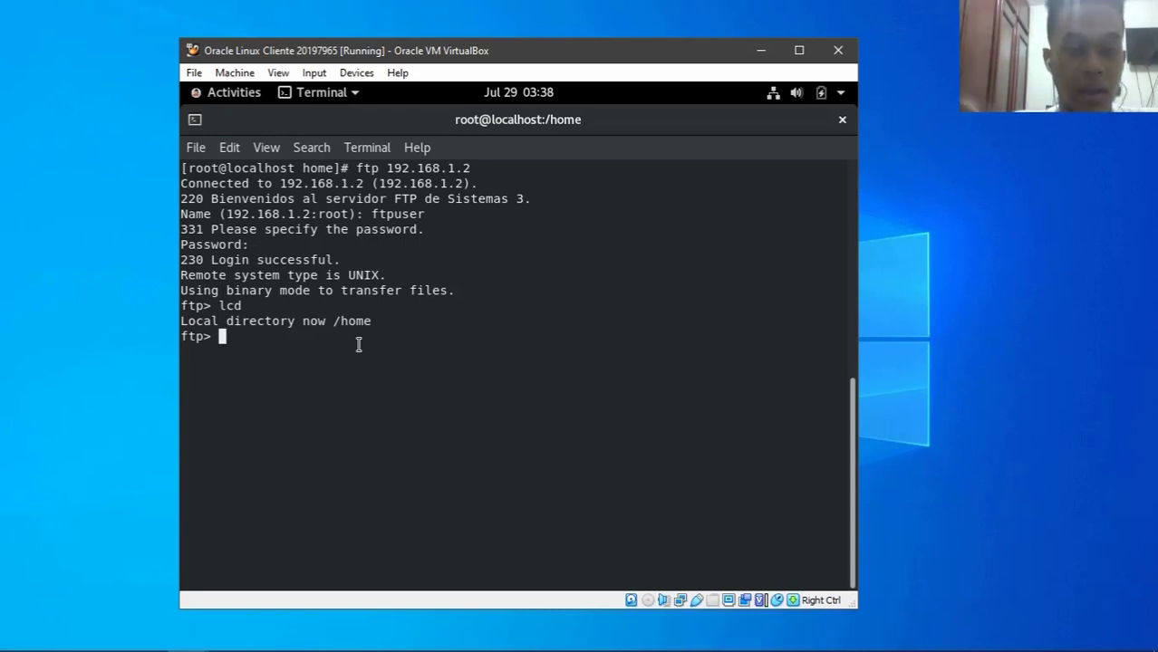
pyautogui.write('l')
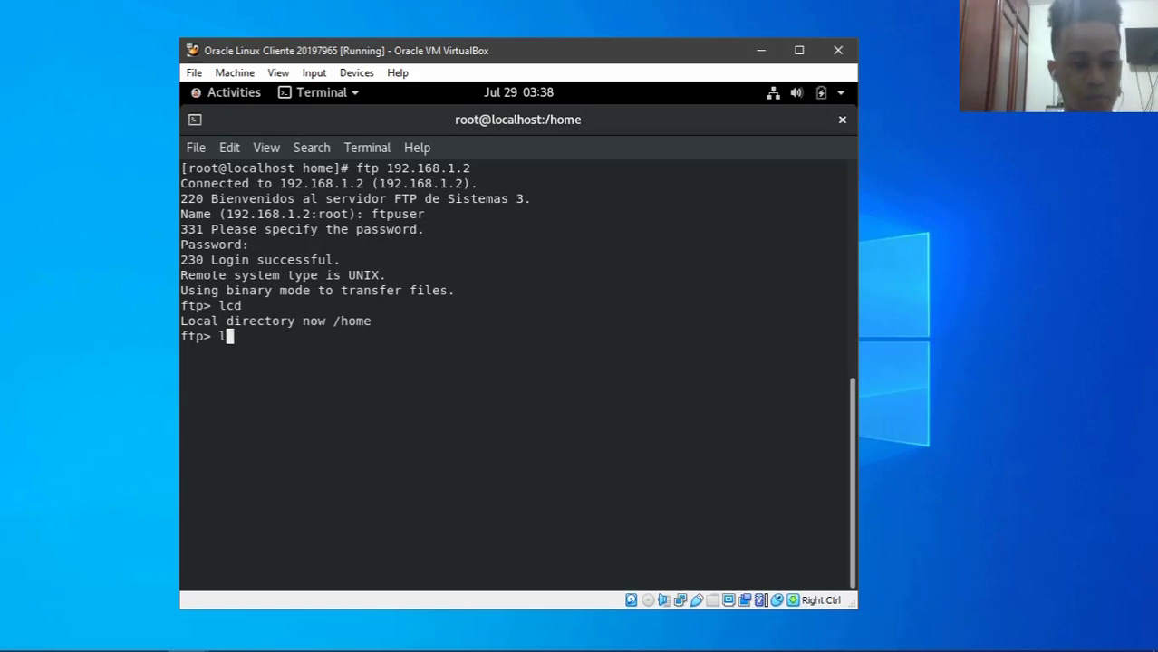
pyautogui.write('cd')
pyautogui.press('Return')
# - Disconnect from the FTP server with bye and clear the terminal
pyautogui.write('clear')
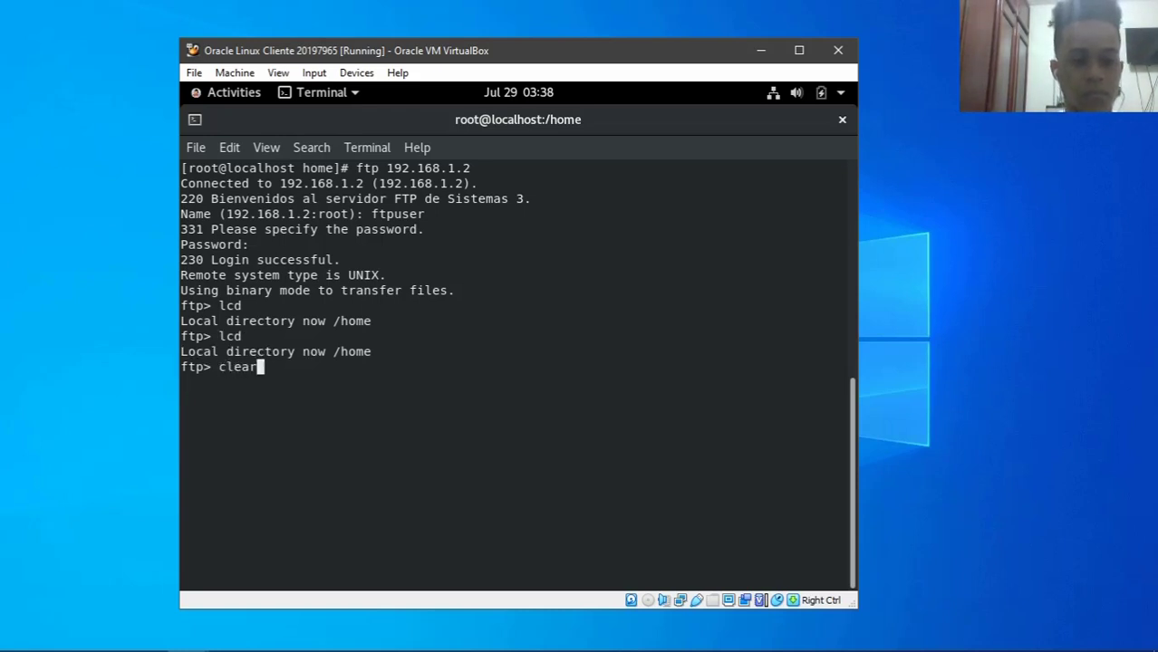
pyautogui.press('BackSpace')
pyautogui.press('BackSpace')
pyautogui.press('BackSpace')
pyautogui.press('BackSpace')
pyautogui.press('BackSpace')
pyautogui.write('bye')
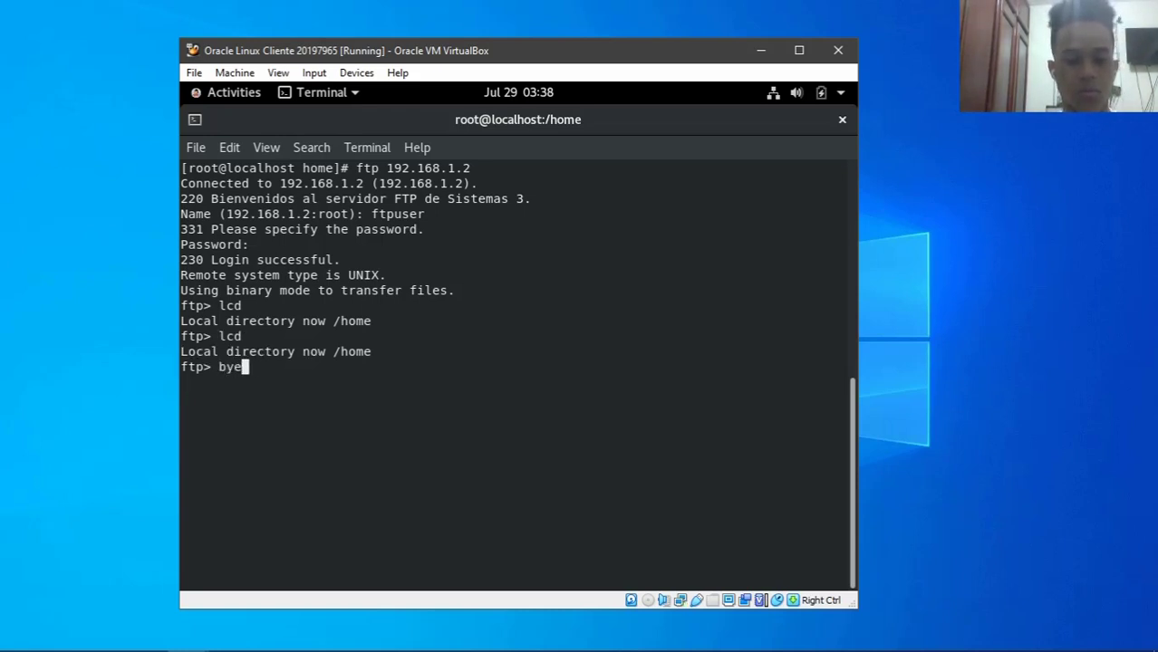
pyautogui.press('Return')
pyautogui.write('clear')
pyautogui.press('Return')
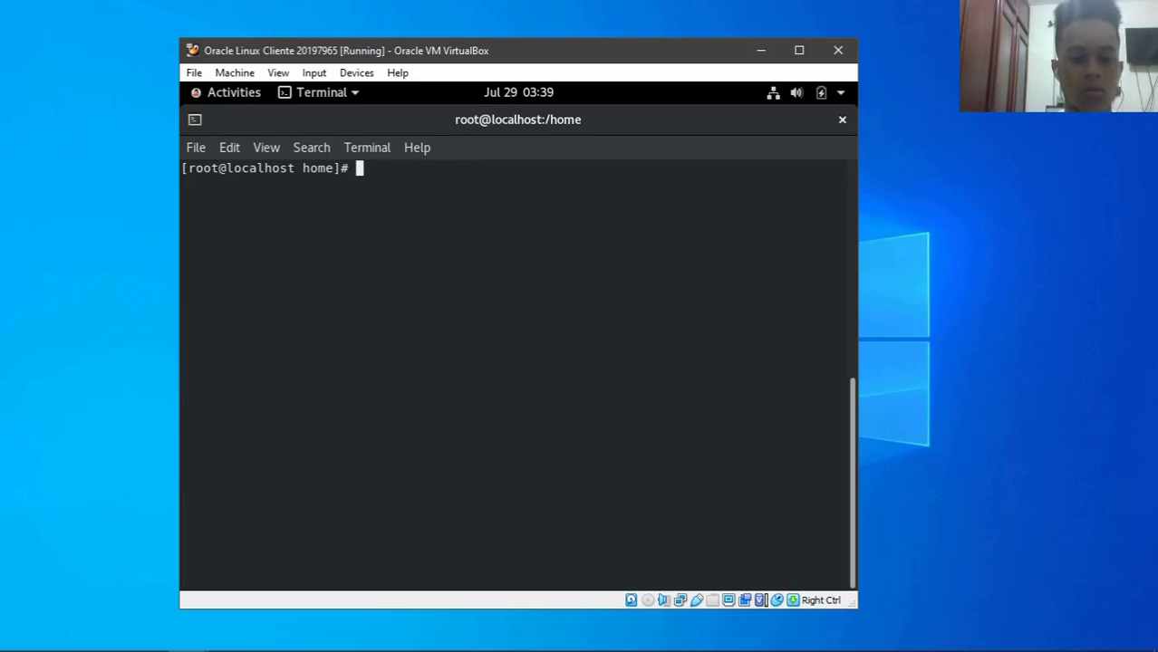
# - Launch Firefox from Activities and load ftp://192.168.1.2 in the address bar
pyautogui.click(187, 95)
pyautogui.click(202, 214)
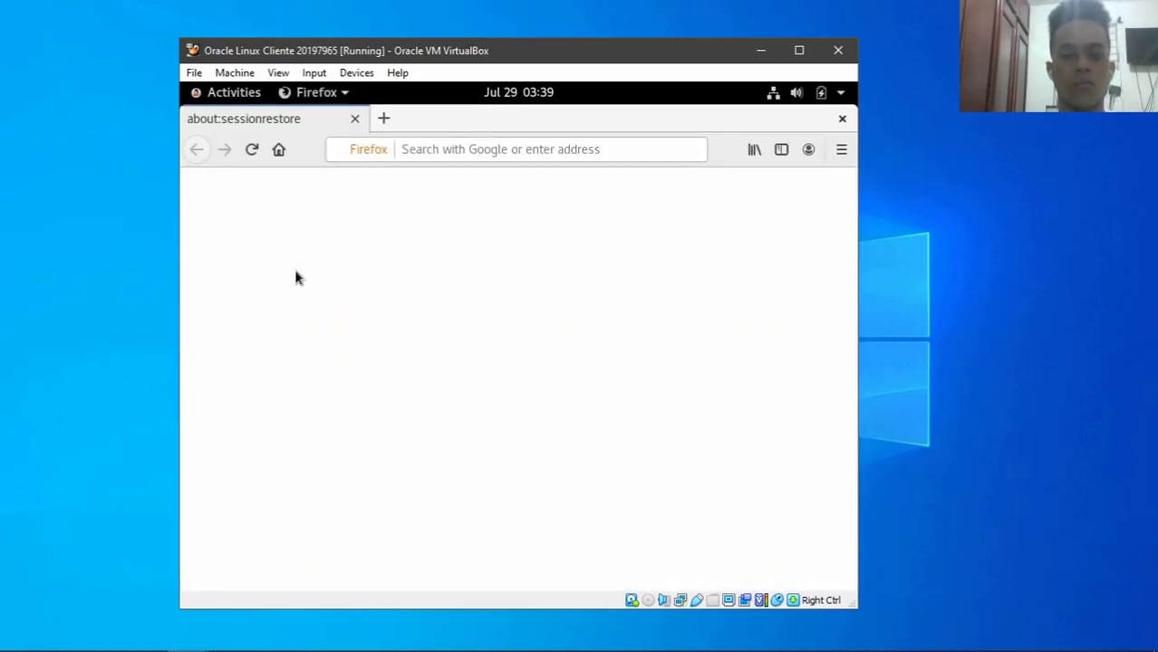
pyautogui.click(470, 154)
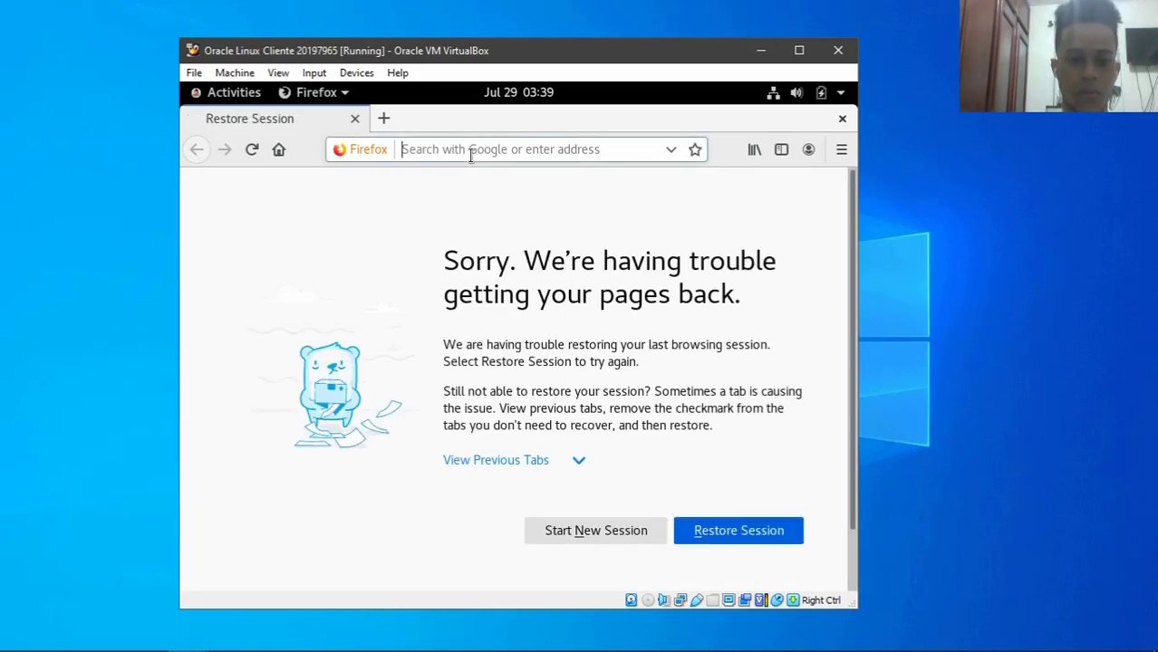
pyautogui.write('ftp:')
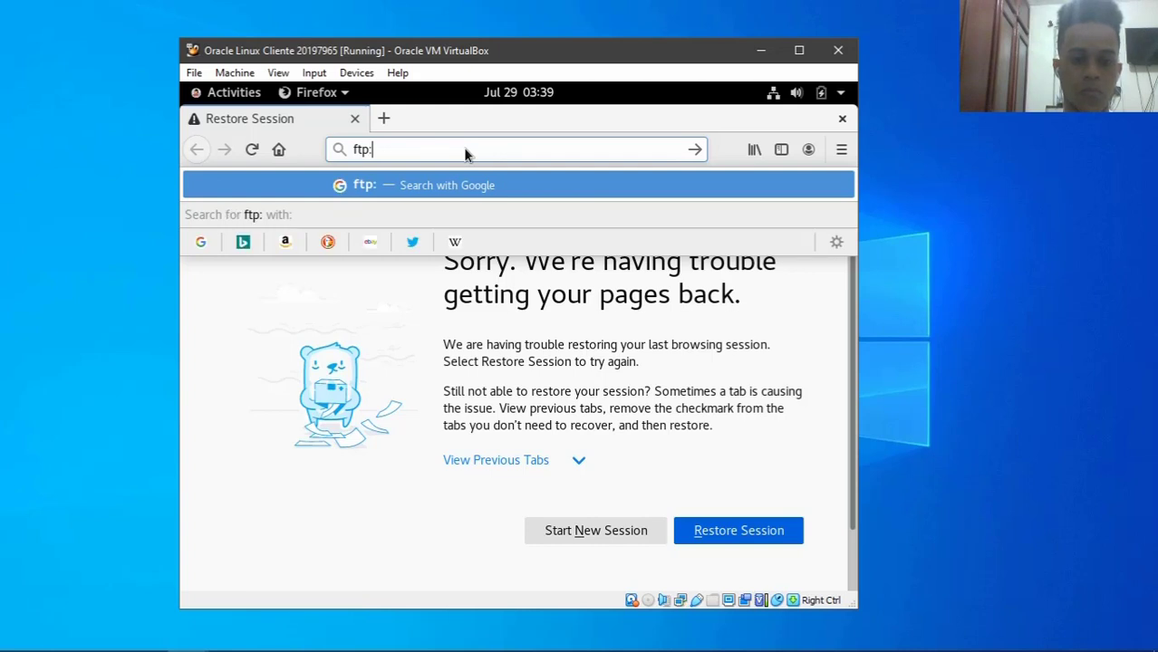
pyautogui.write('//192.16')
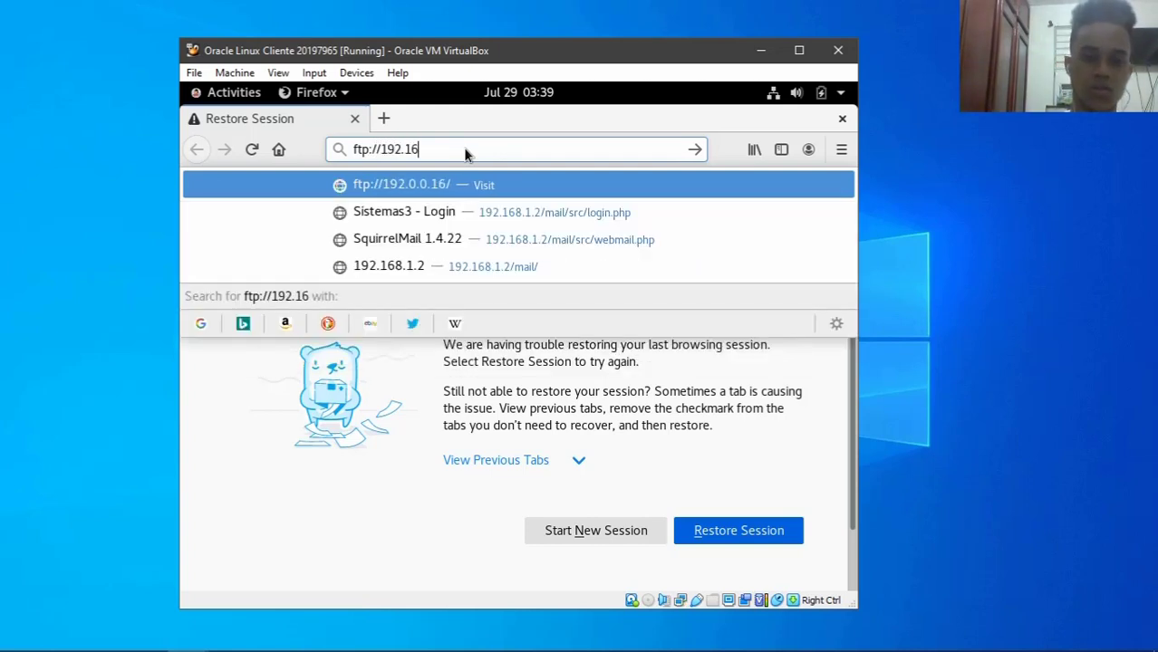
pyautogui.write('8.1.2')
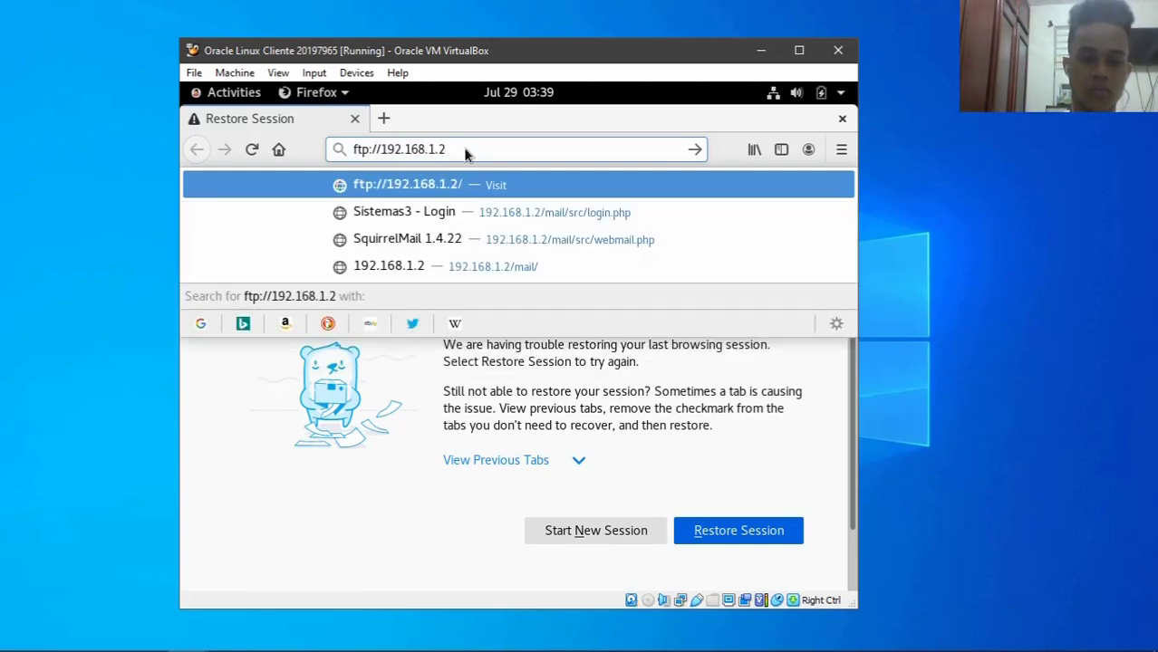
pyautogui.press('Return')
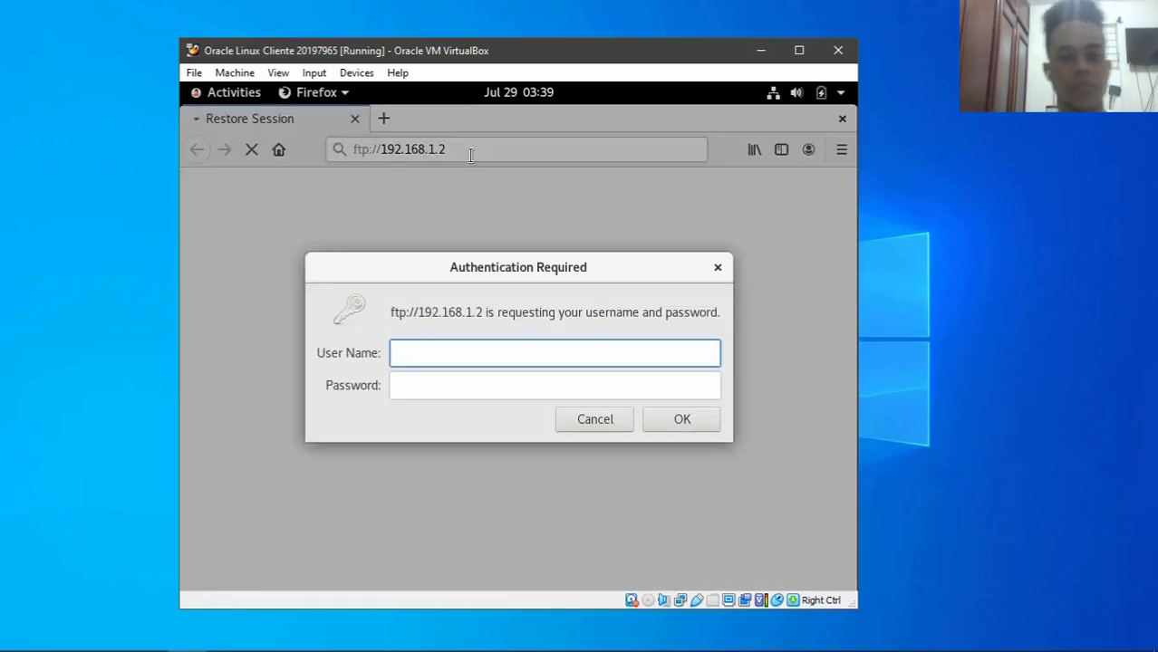
# - Sign in to the FTP server as ftpuser with its password, declining to save the login
pyautogui.write('ftpuser')
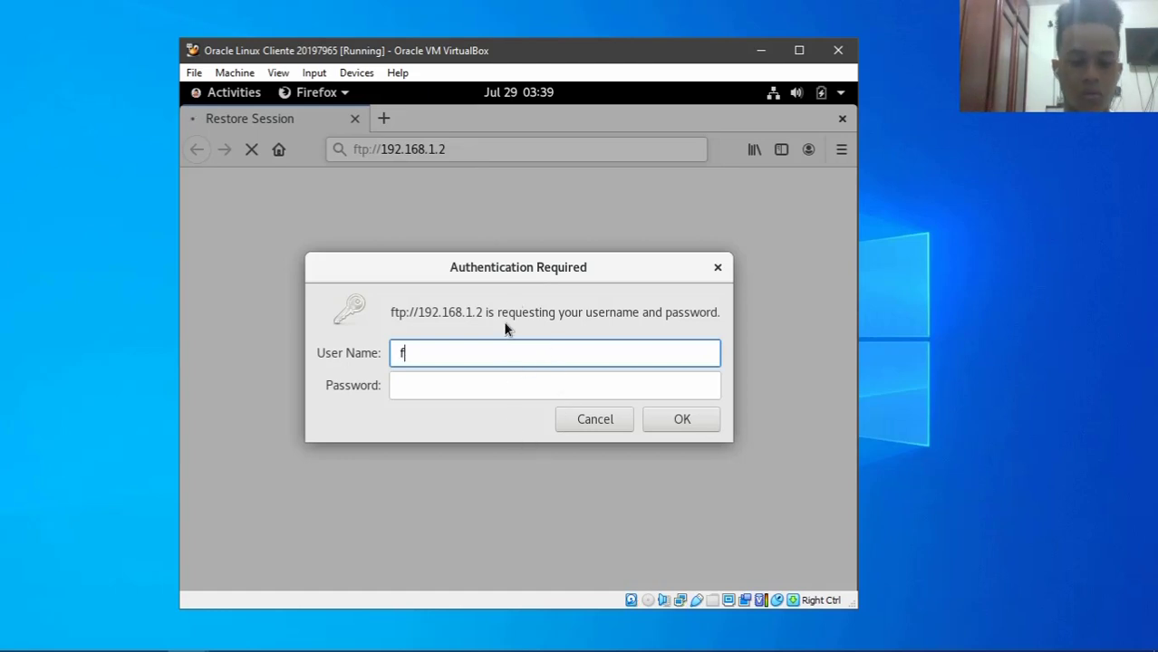
pyautogui.press('Tab')
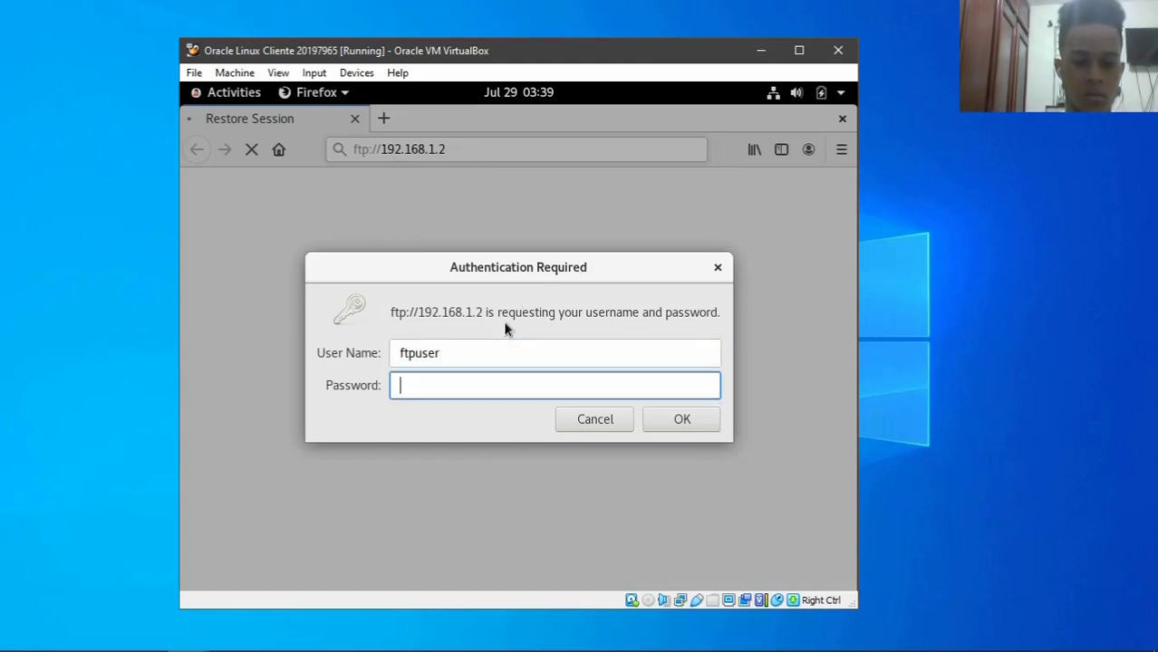
pyautogui.write('*********')
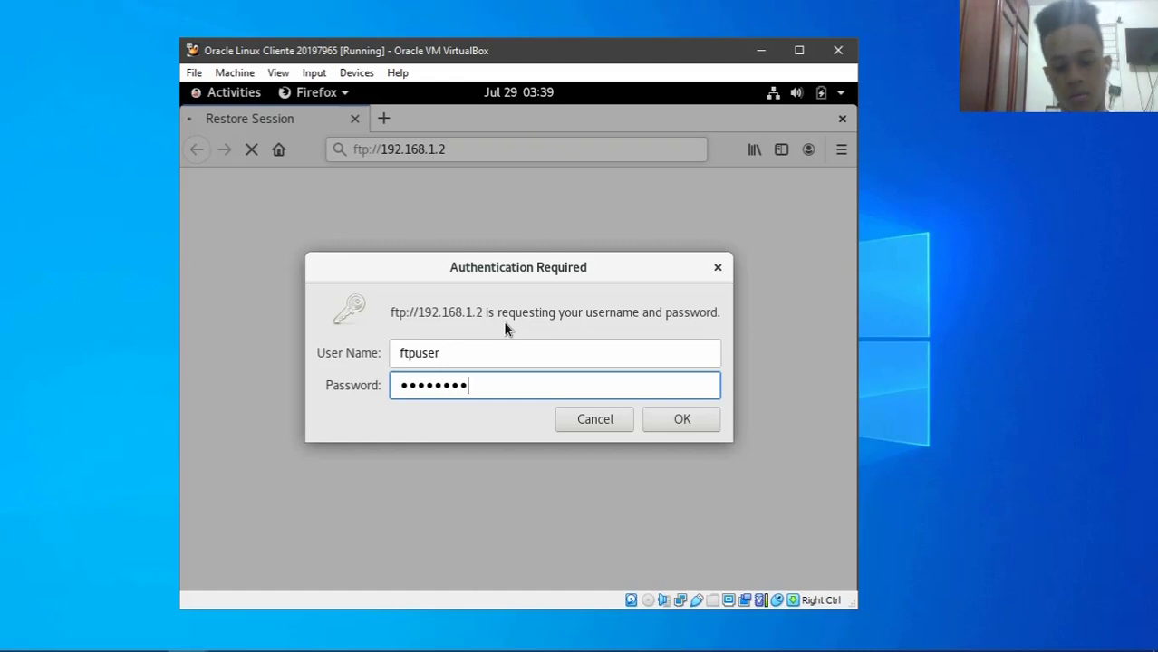
pyautogui.press('Return')
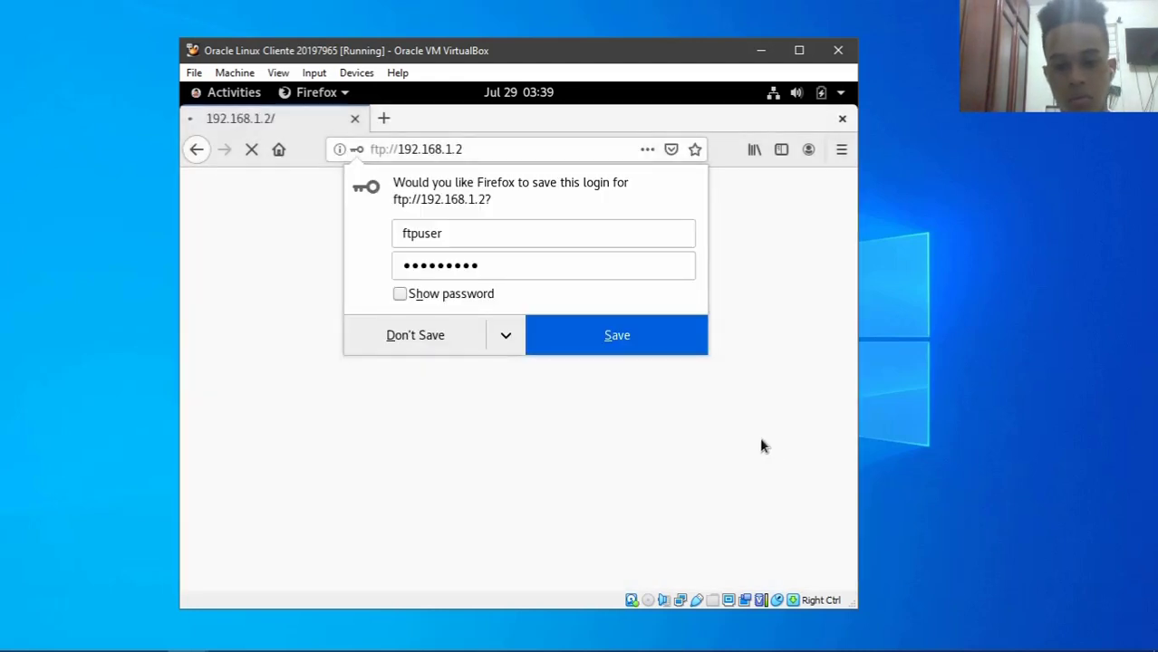
pyautogui.click(385, 329)
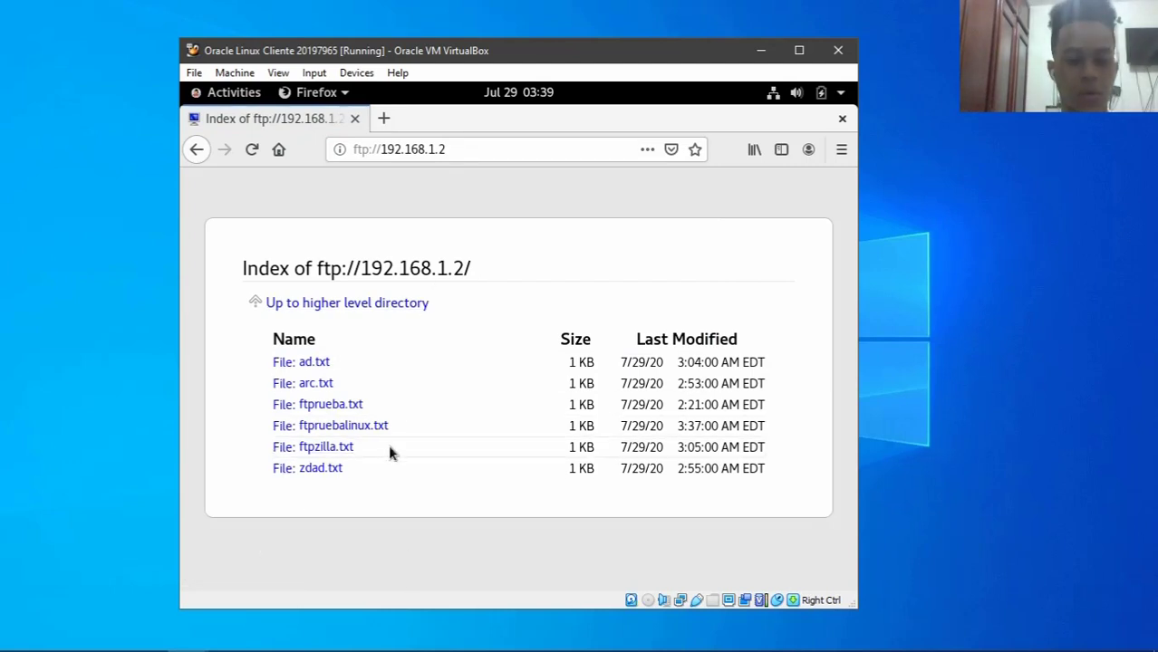
# - Highlight the listed text files and the Index of ftp://192.168.1.2/ heading
pyautogui.moveTo(385, 464); pyautogui.dragTo(263, 360)
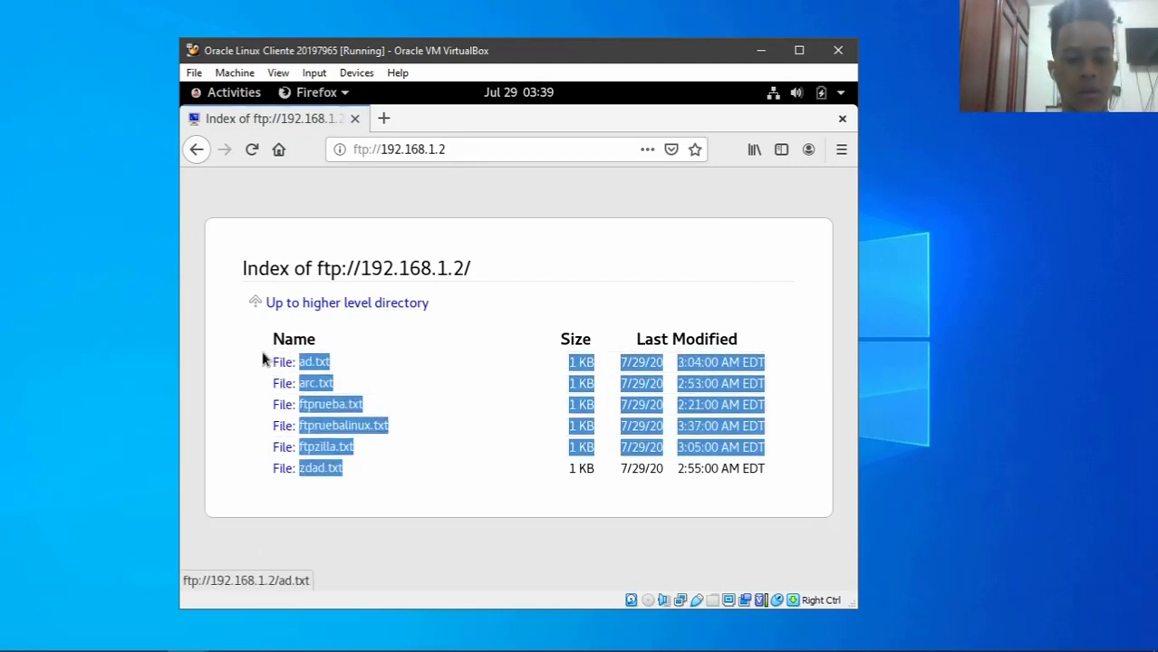
pyautogui.click(243, 381)
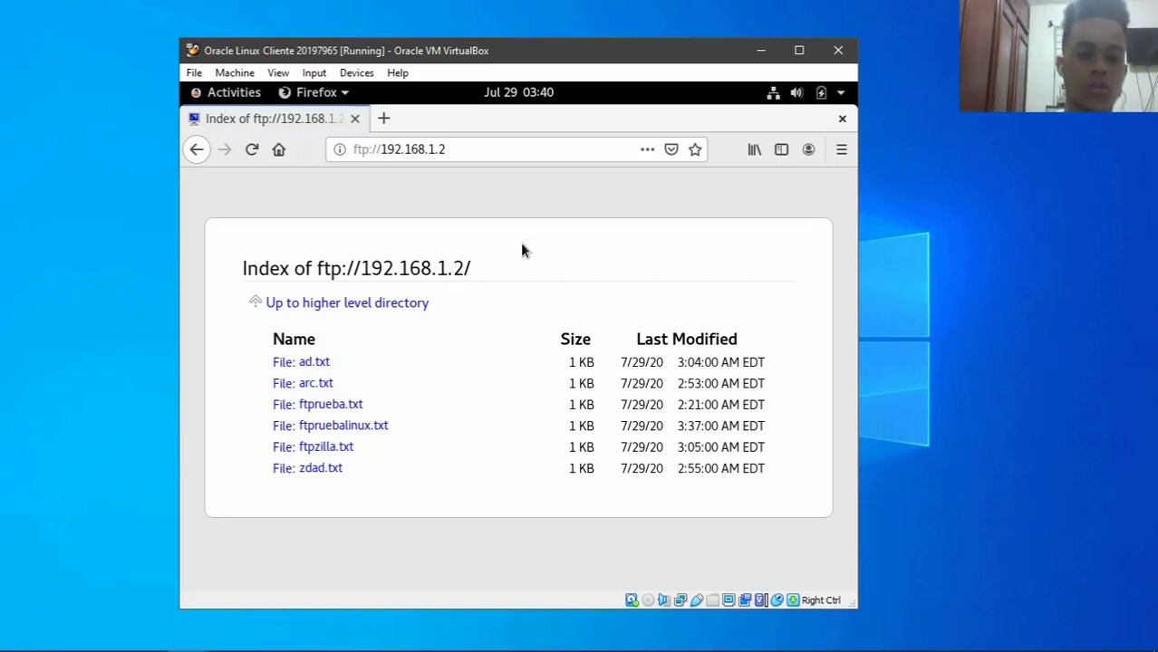
pyautogui.moveTo(468, 266); pyautogui.dragTo(189, 259)
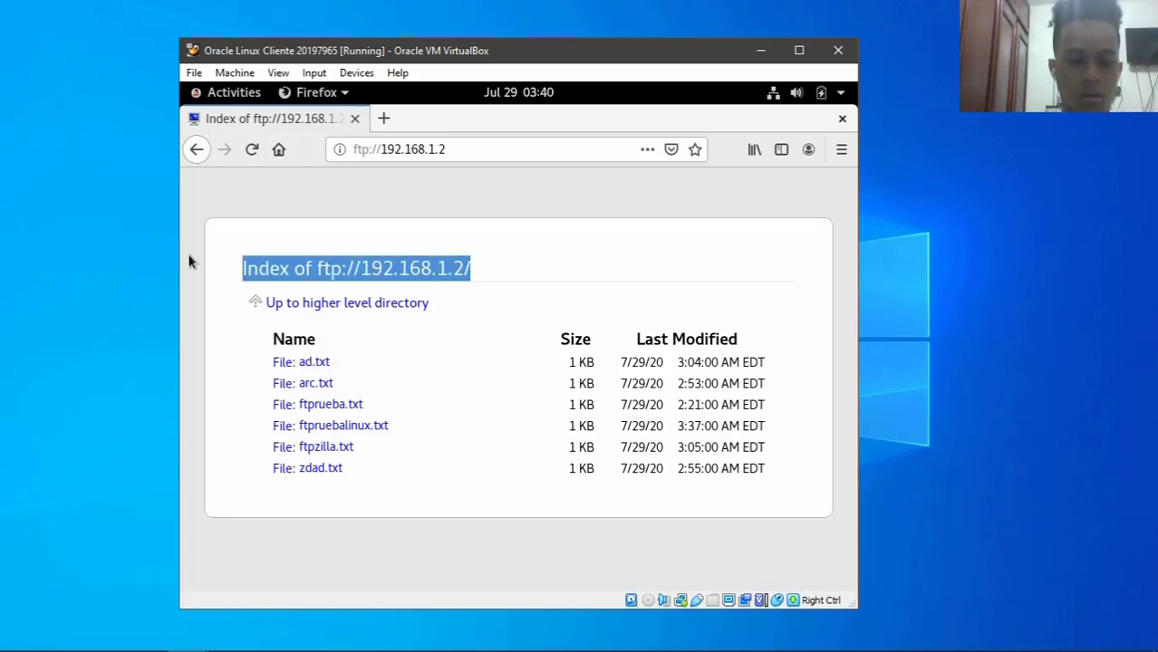
# - Go up two levels from the FTP home, opening the ftp and account folders and returning
pyautogui.click(542, 267)
pyautogui.click(332, 304)
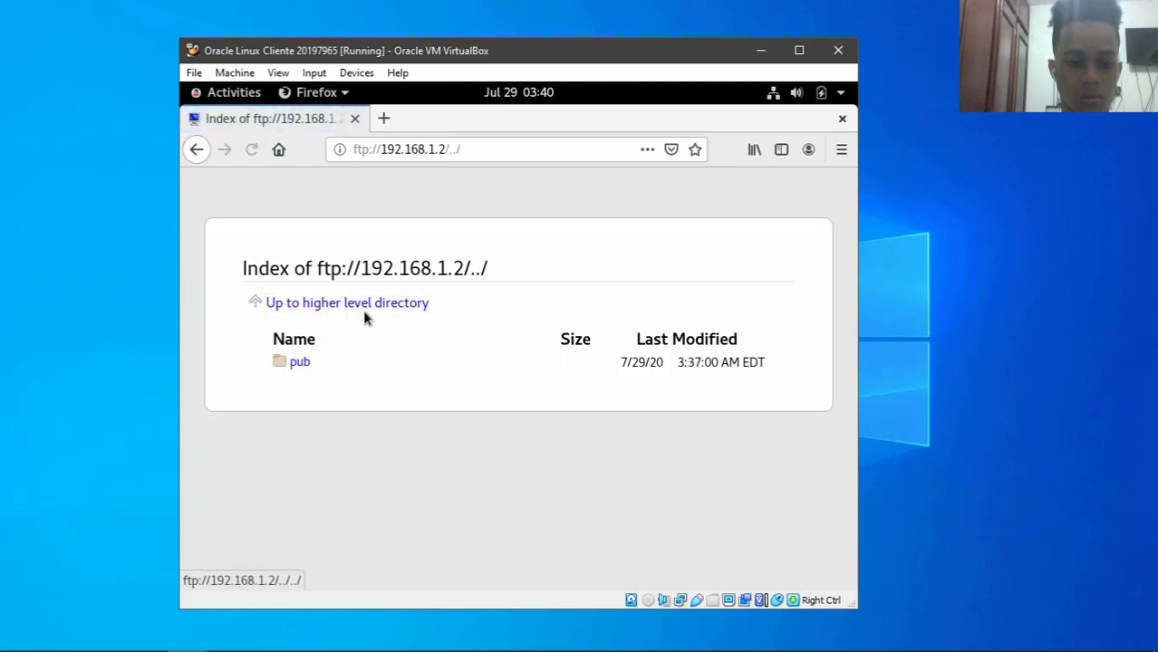
pyautogui.click(352, 307)
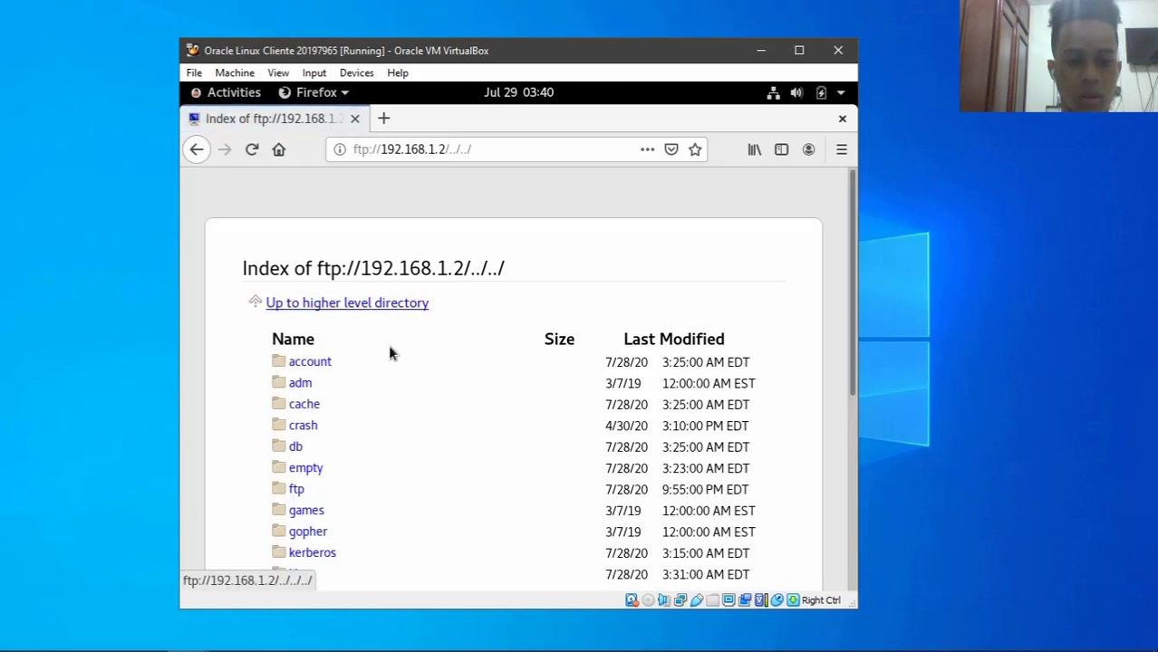
pyautogui.scroll(-1, 478, 443)
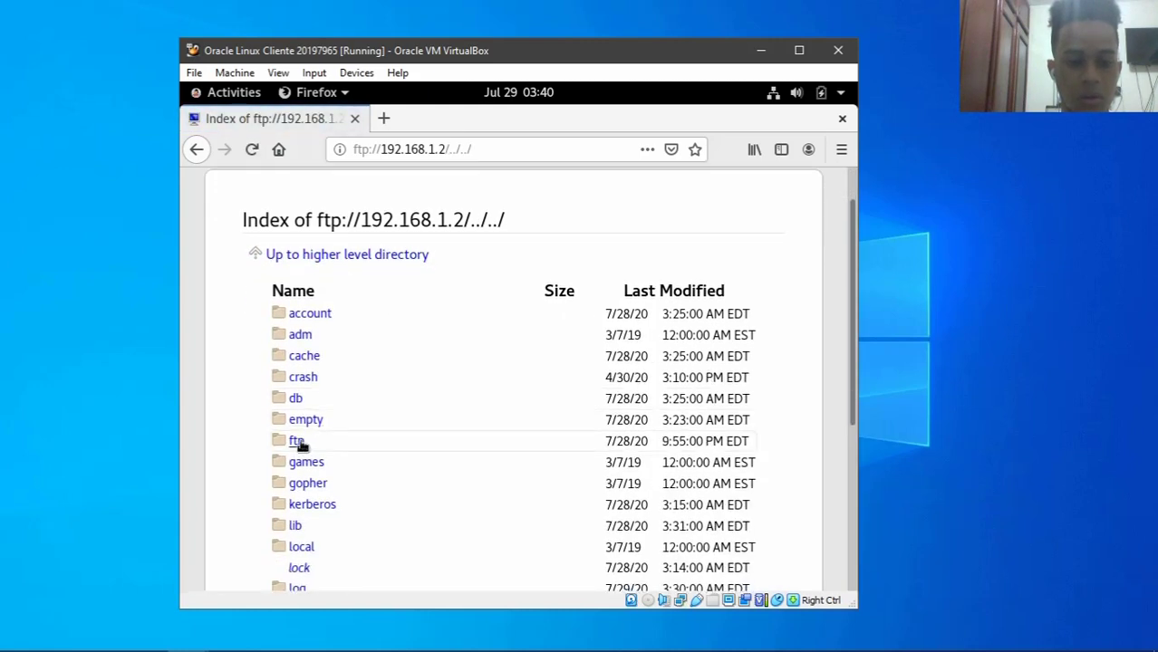
pyautogui.click(297, 442)
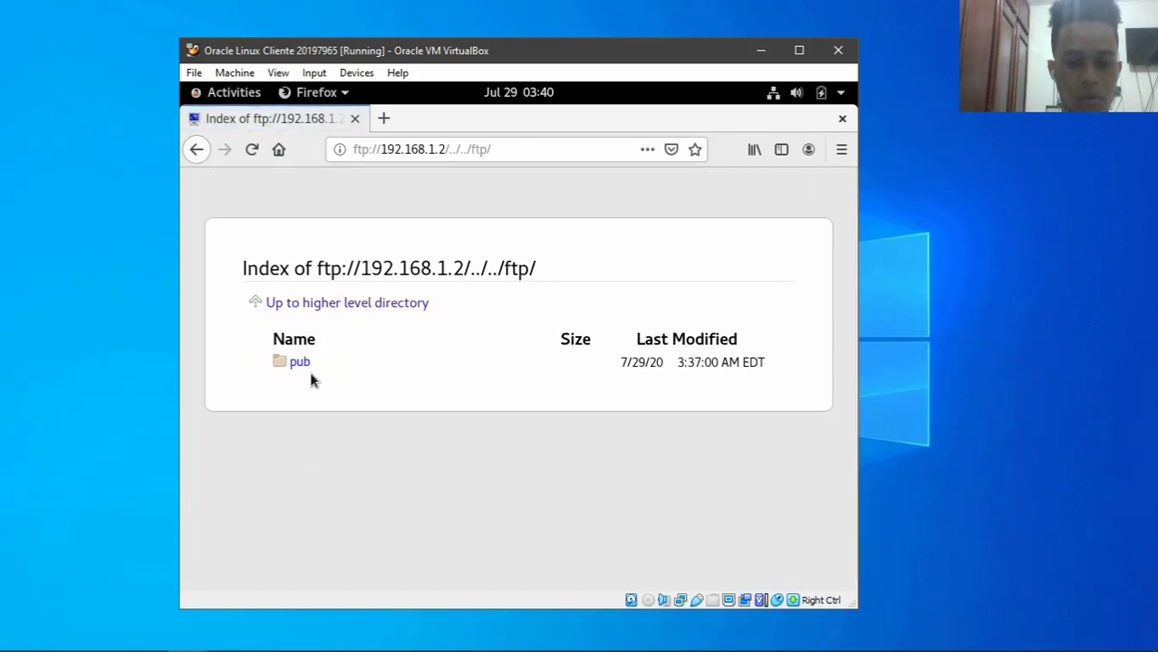
pyautogui.click(319, 308)
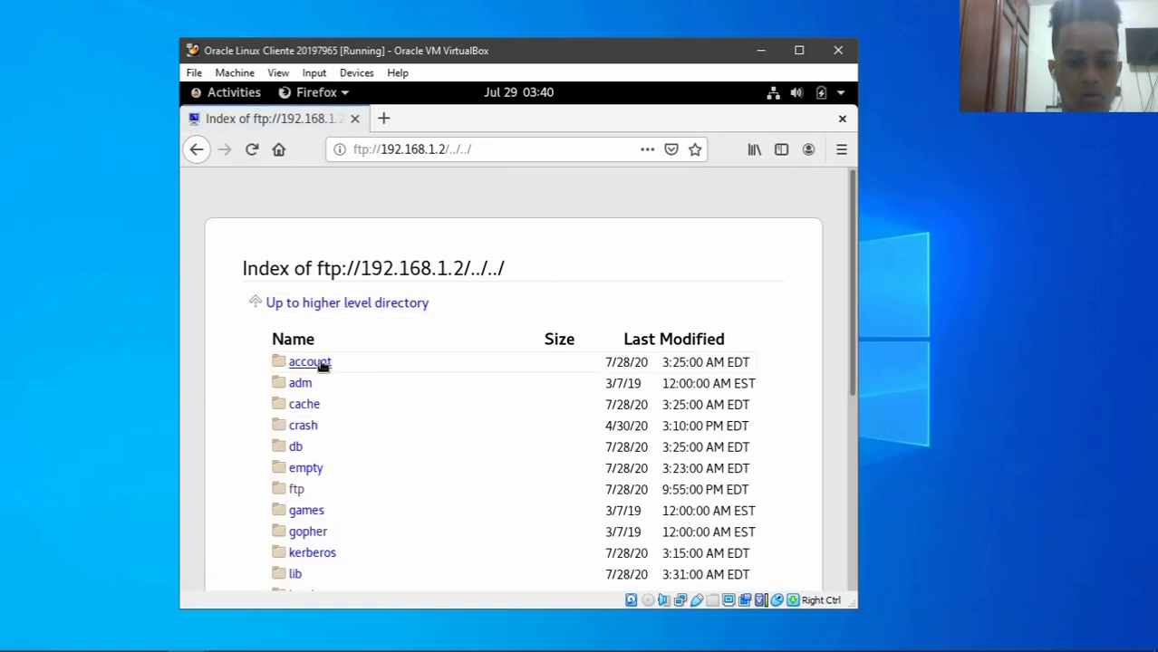
pyautogui.click(321, 365)
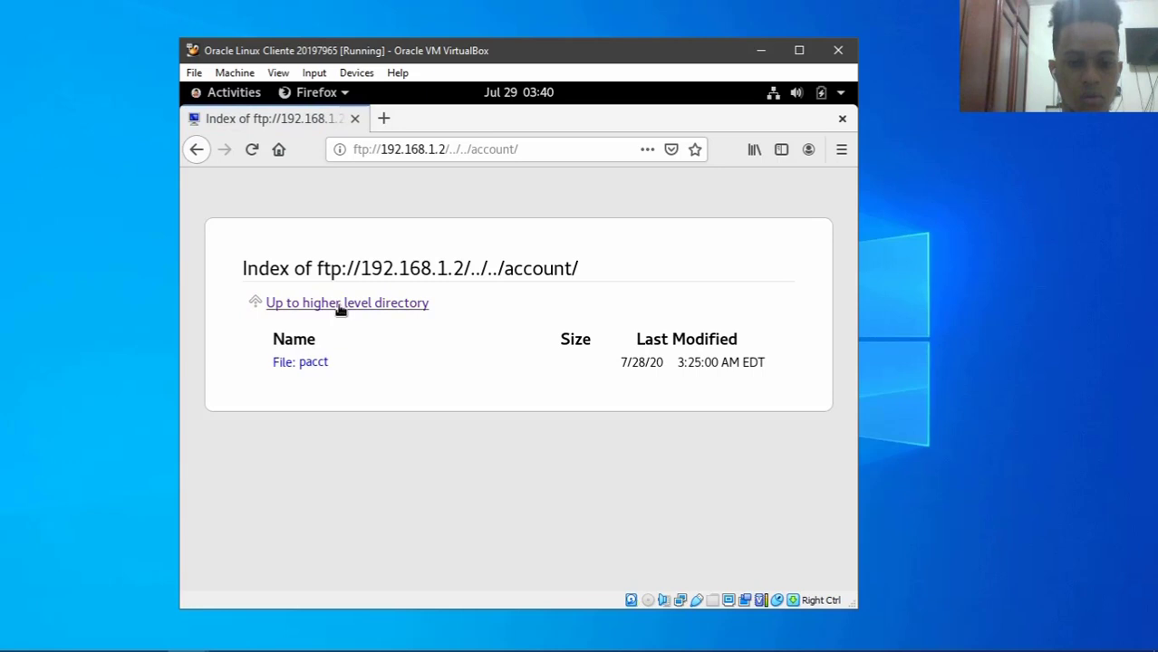
pyautogui.click(337, 307)
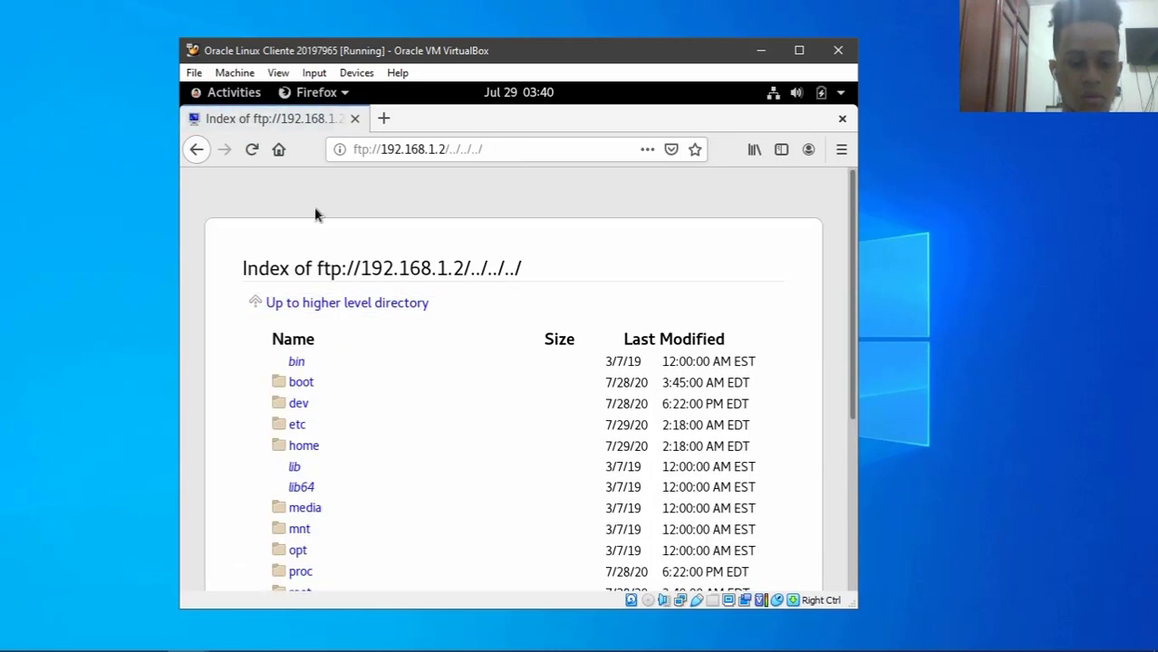
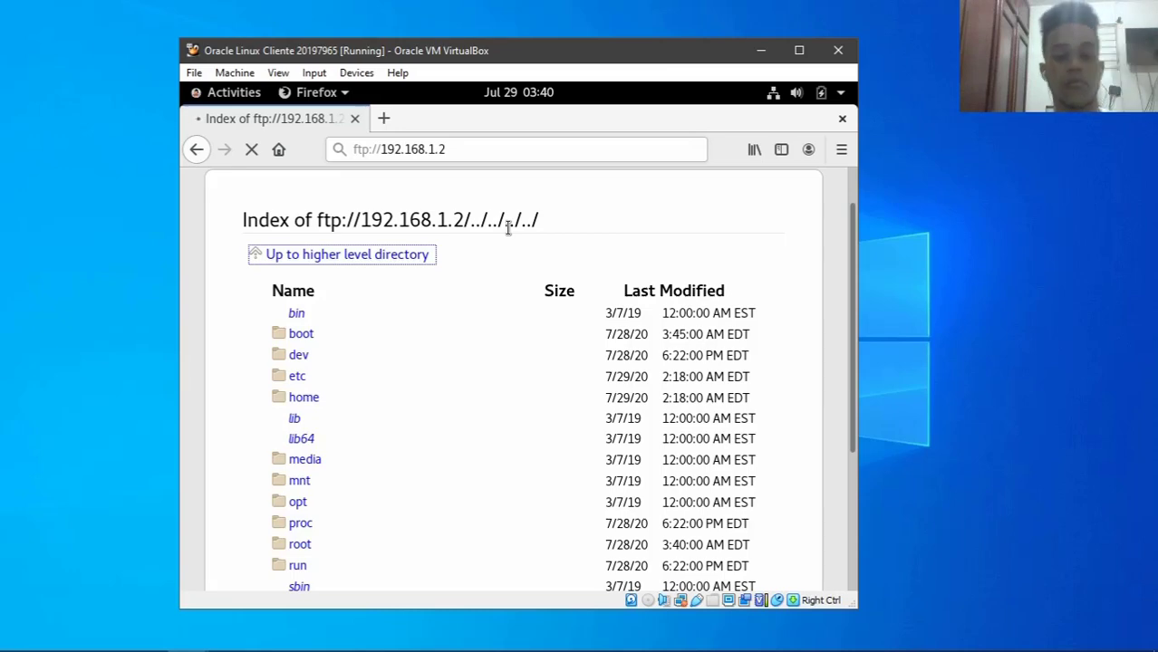
# - Log in to ftp://192.168.1.2 as ftpuser with the account's password
pyautogui.write('ftpus')
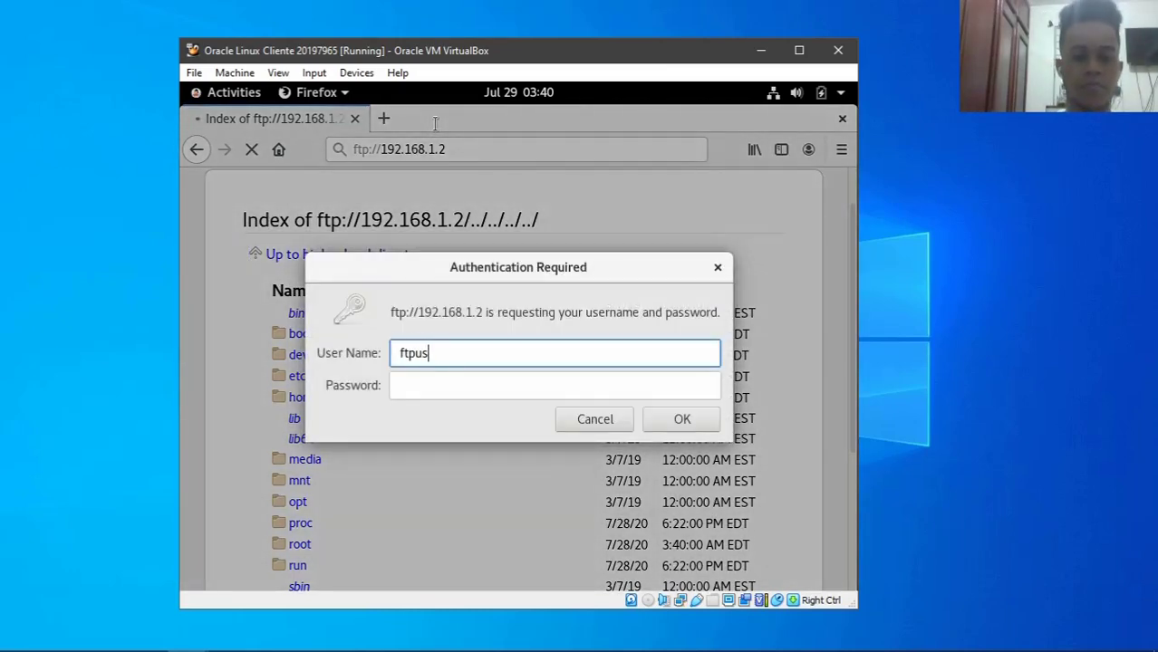
pyautogui.write('er')
pyautogui.press('Tab')
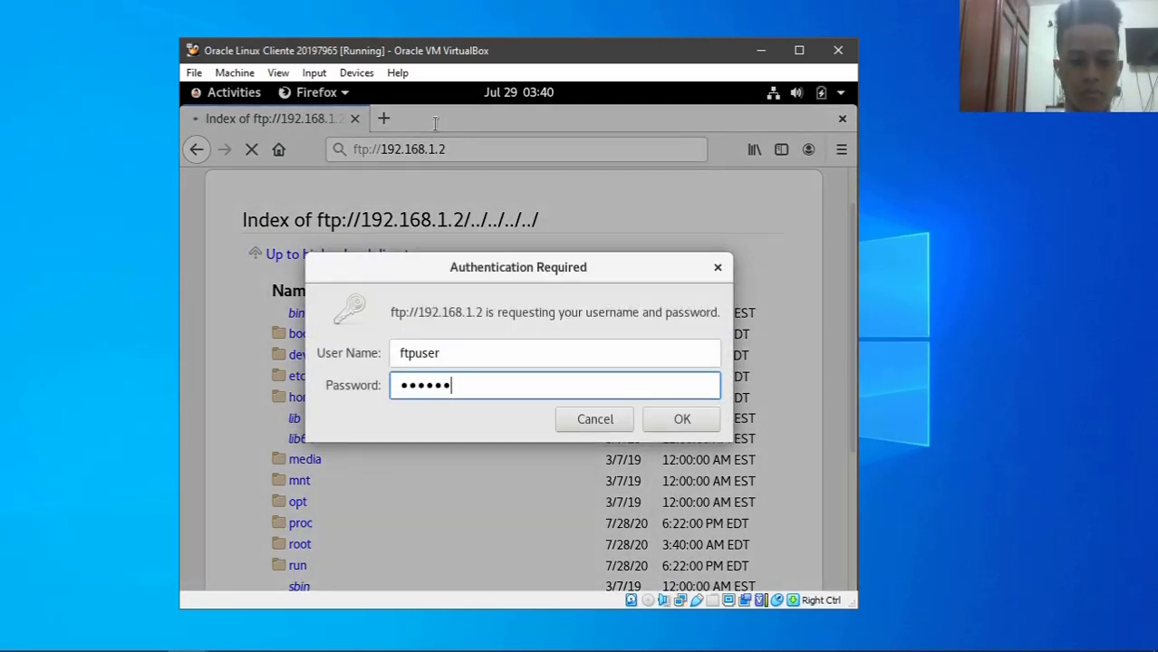
pyautogui.press('Return')
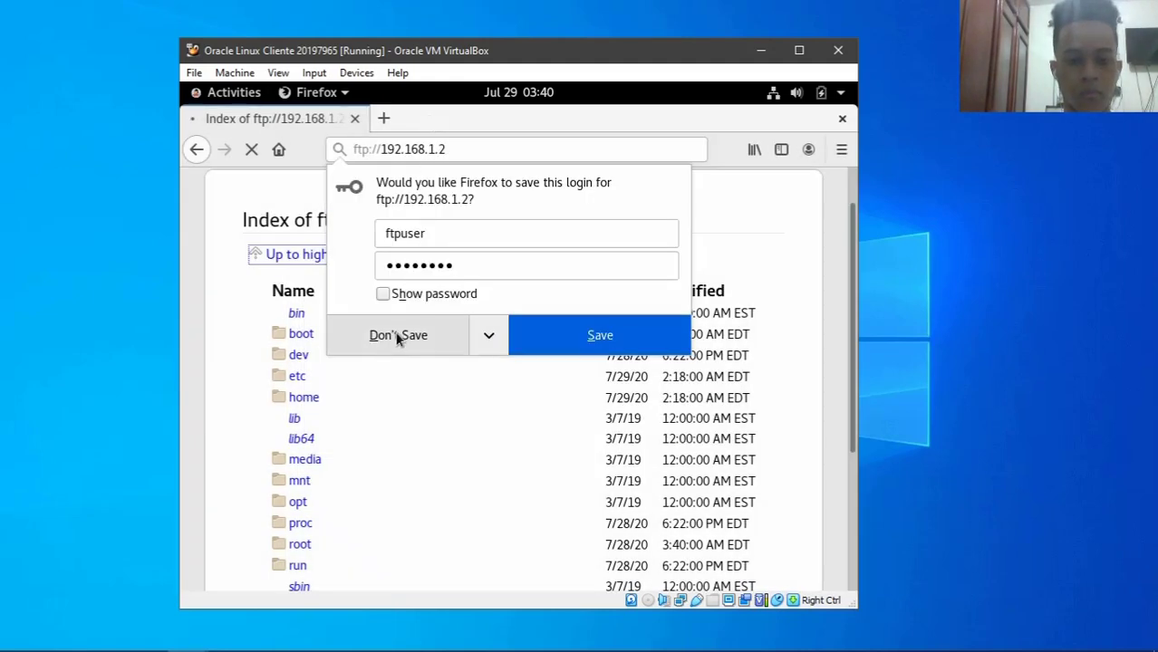
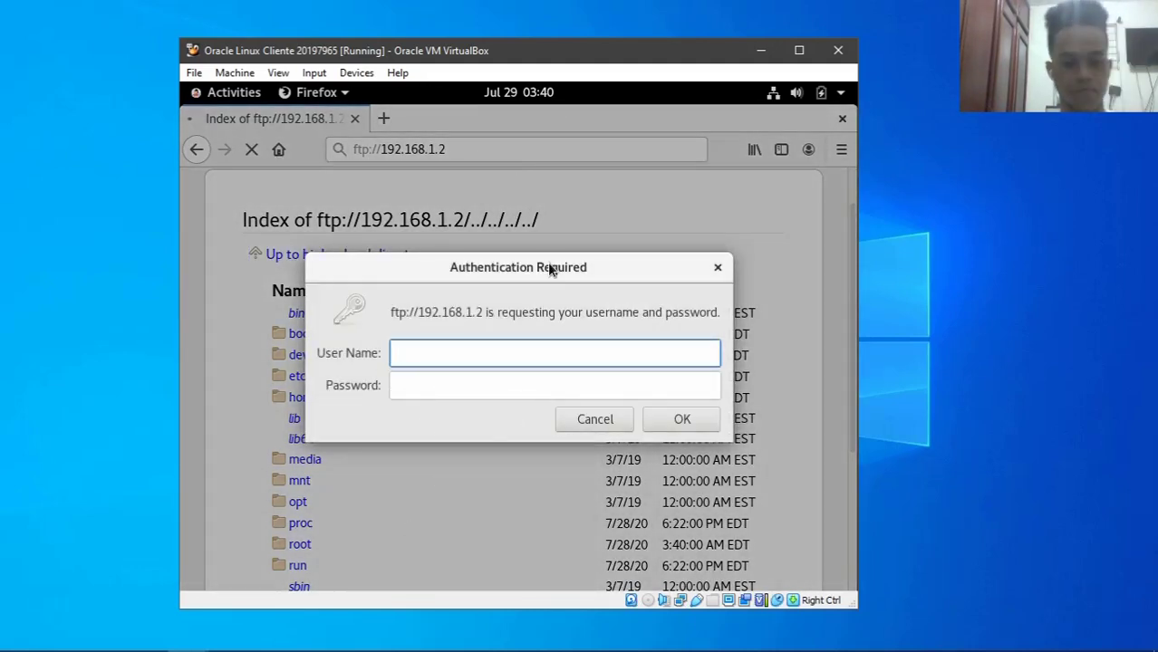
# - Log in to the FTP server with the FTP username and password, declining to save the login
pyautogui.write('ftpuser')
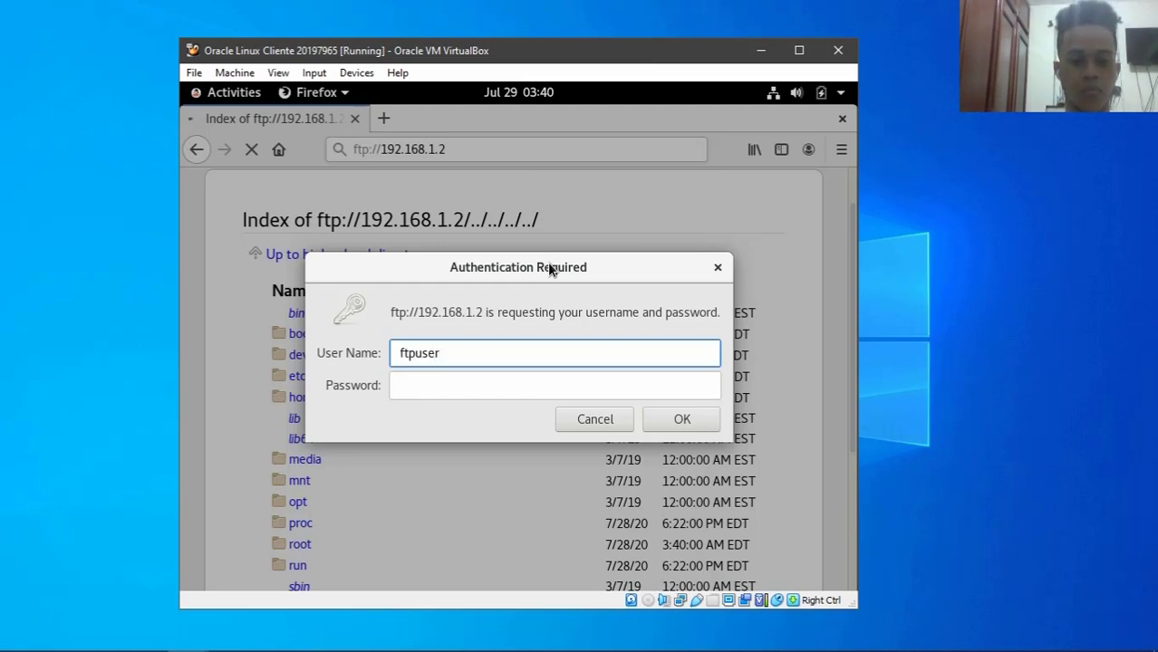
pyautogui.press('Tab')
pyautogui.write('f*********')
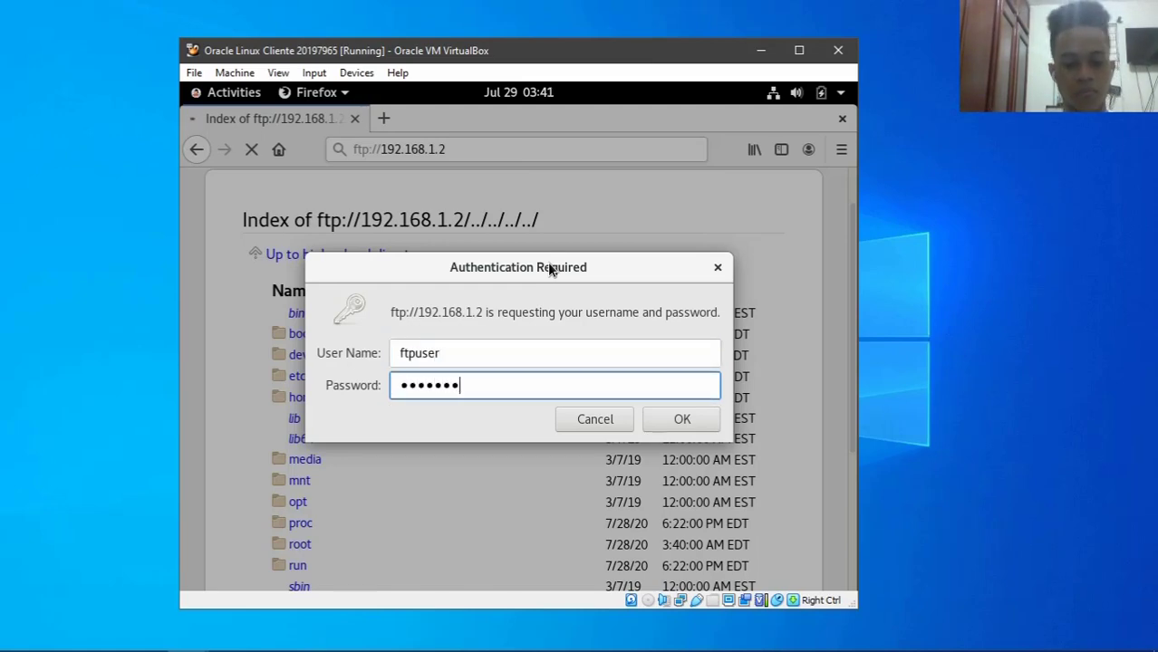
pyautogui.press('Return')
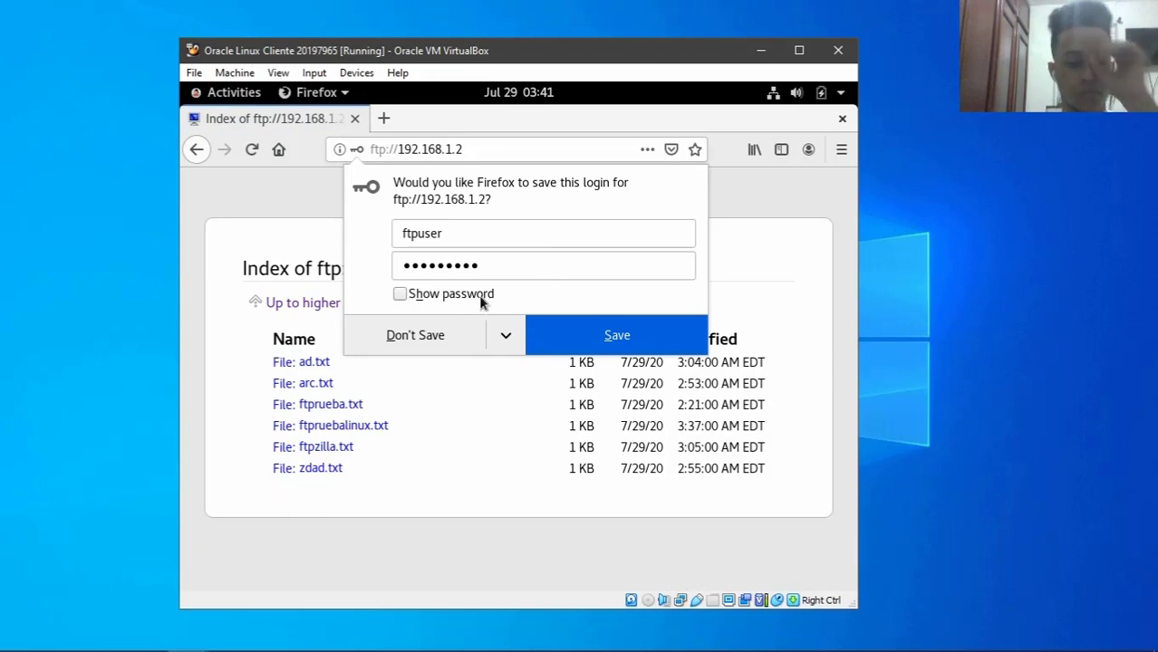
pyautogui.click(427, 333)
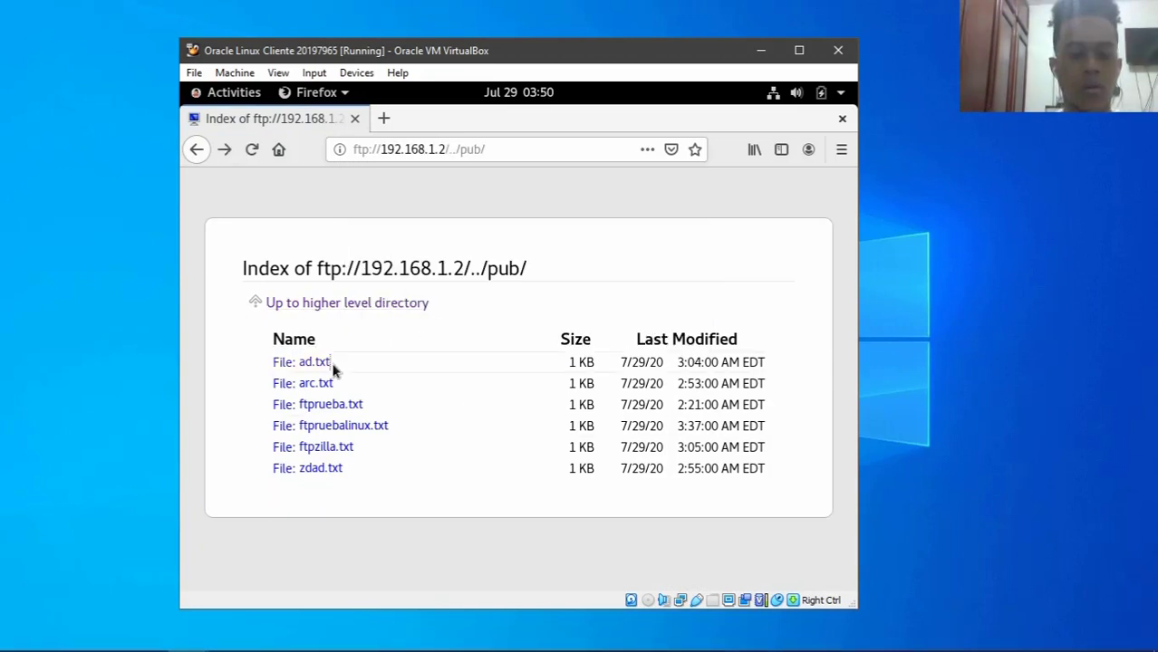
# - Preview ad.txt and ftprueba.txt, returning to the pub listing after each
pyautogui.click(311, 363)
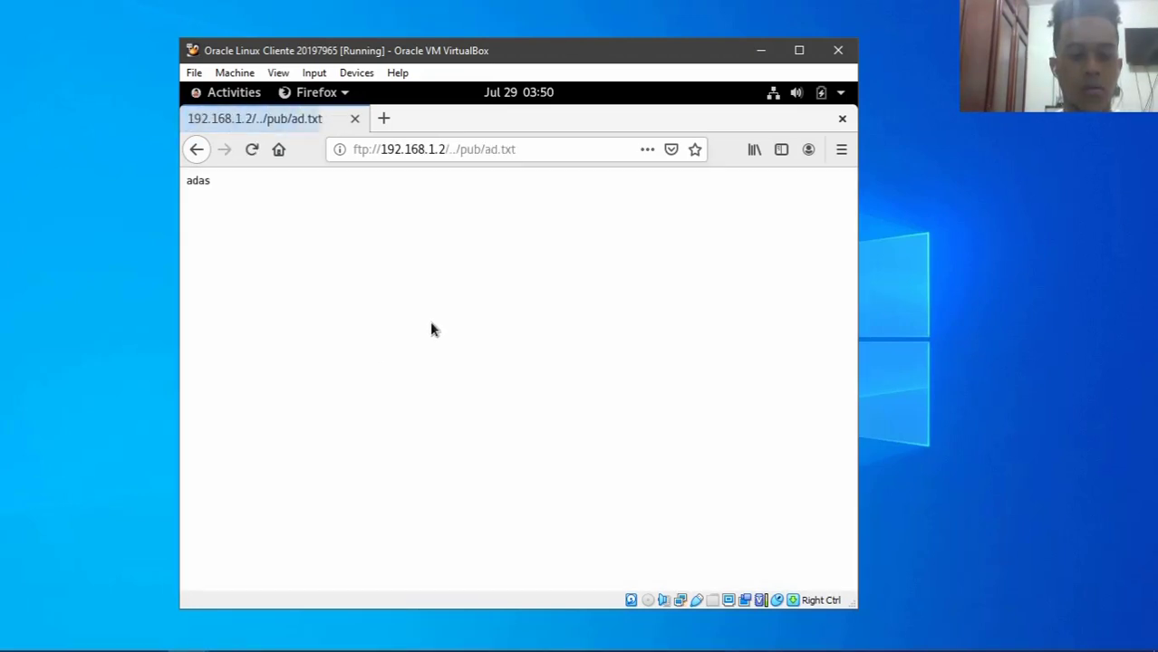
pyautogui.click(196, 149)
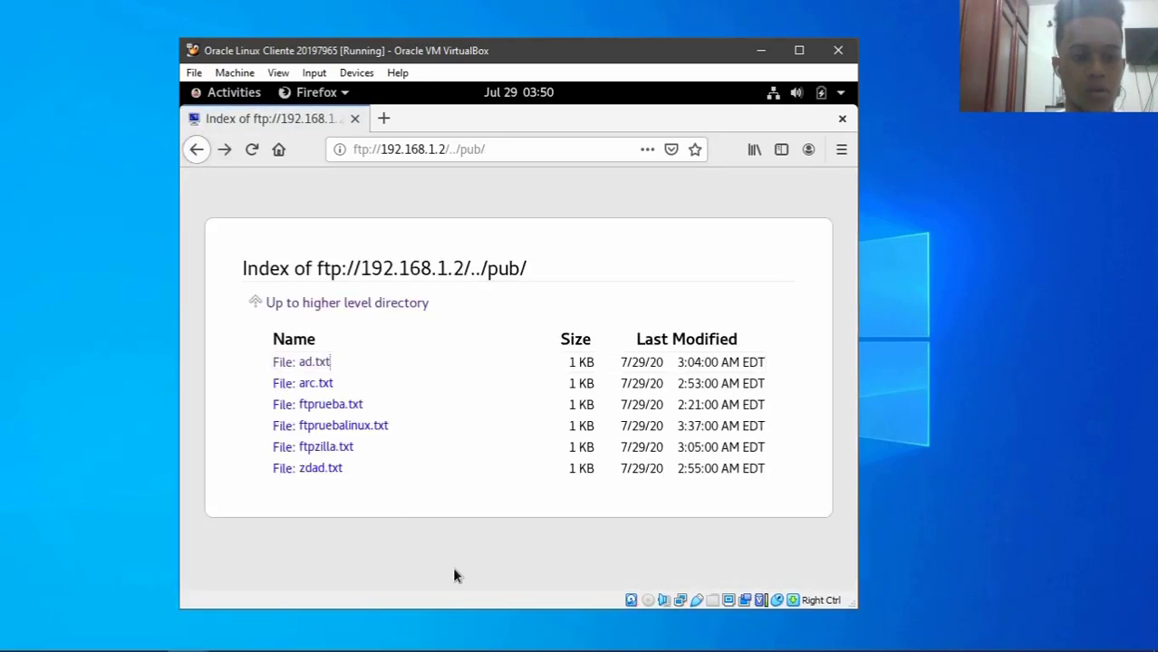
pyautogui.click(319, 405)
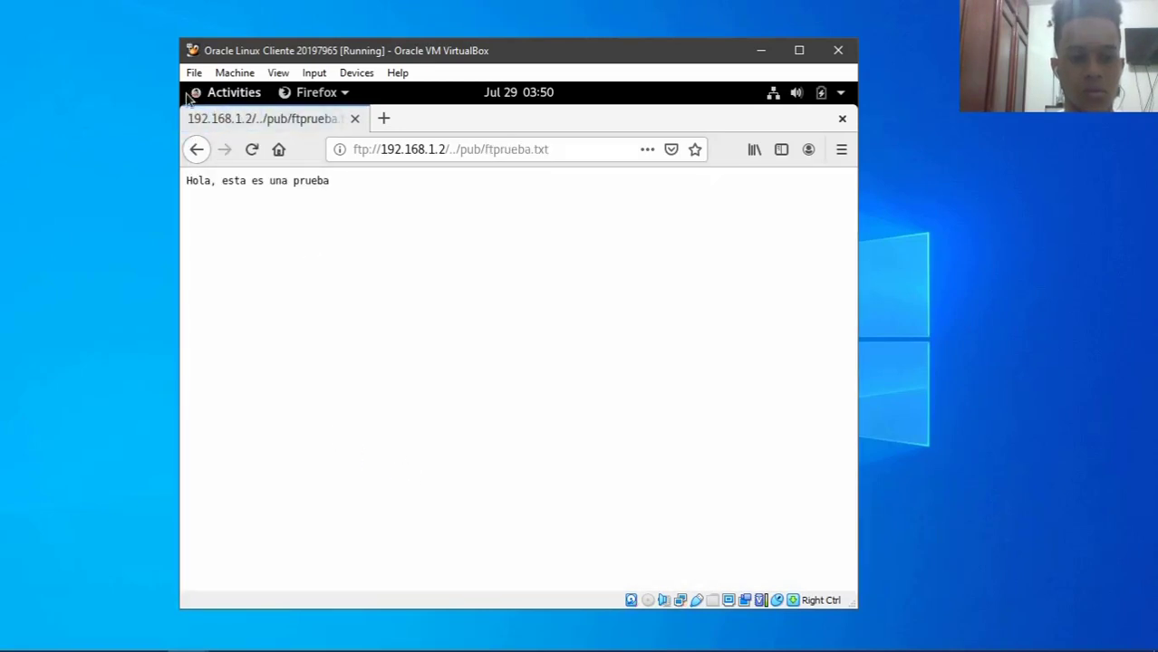
pyautogui.click(200, 149)
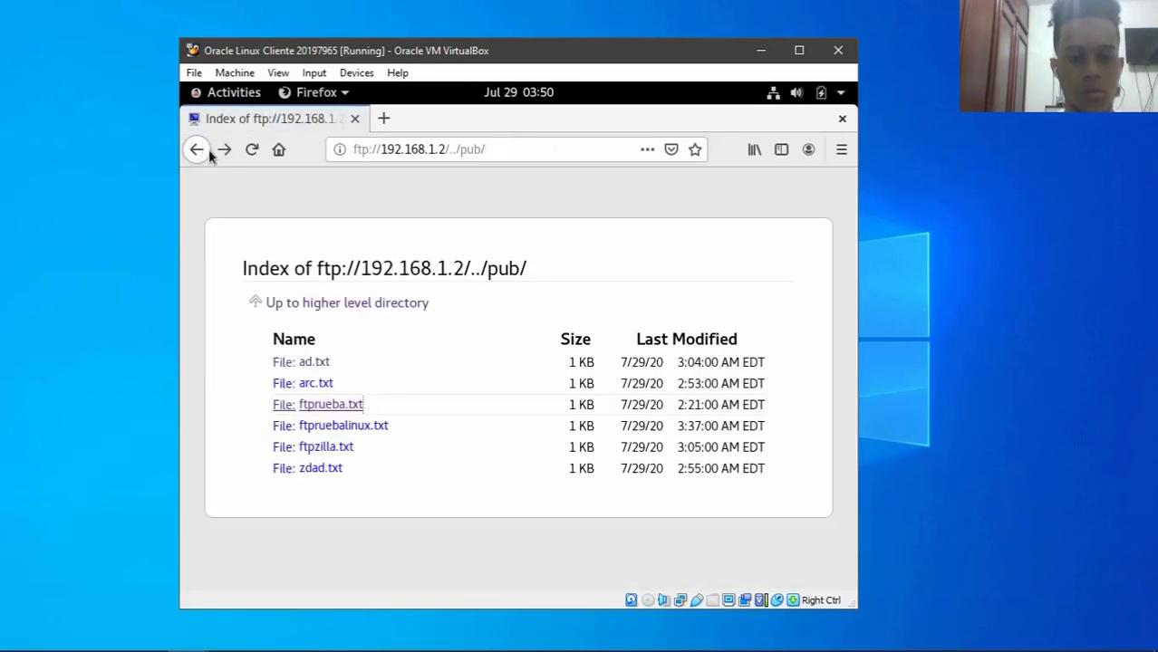
# - Save ftpruebalinux.txt from the pub listing into the Downloads folder
pyautogui.rightClick(370, 423)
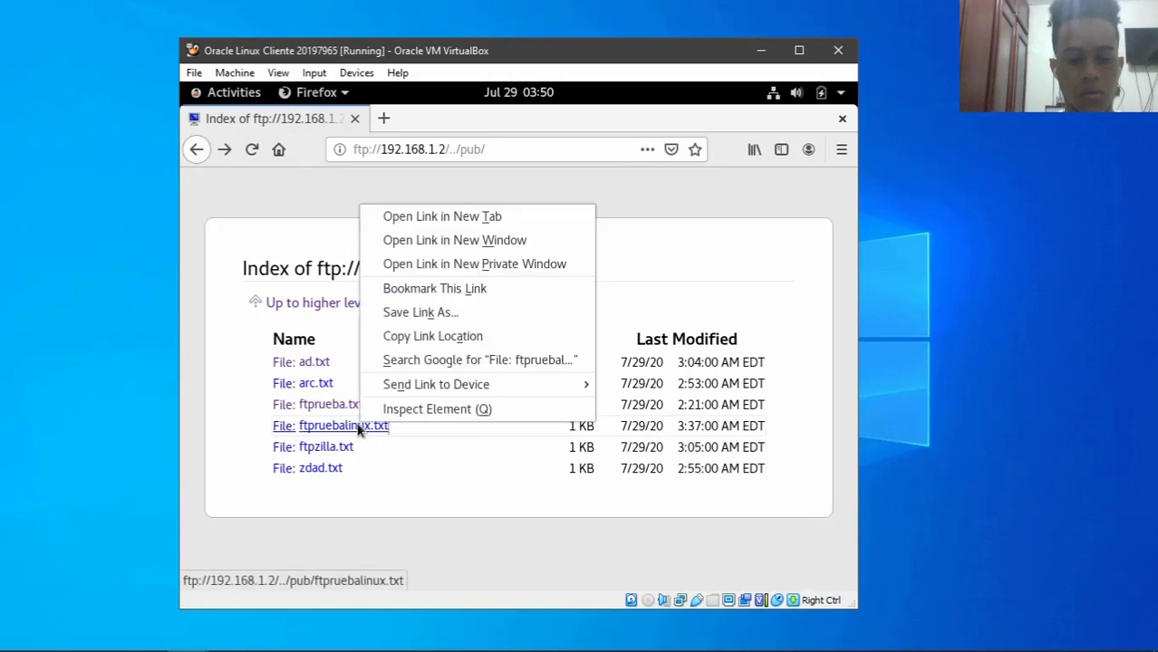
pyautogui.click(399, 315)
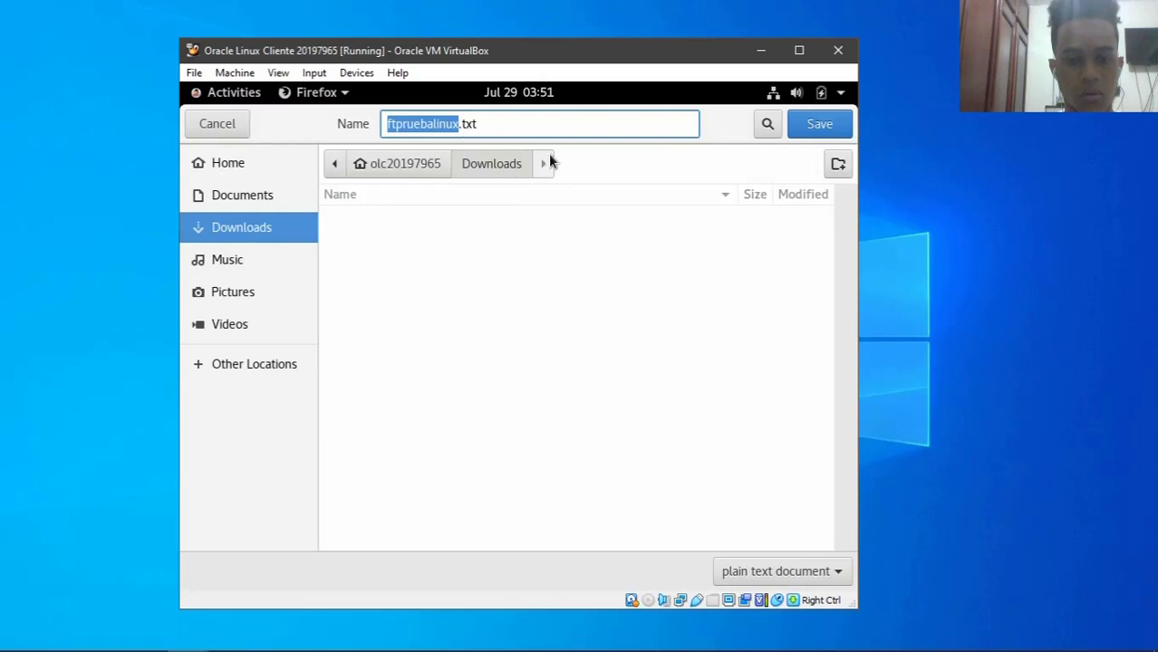
pyautogui.click(819, 123)
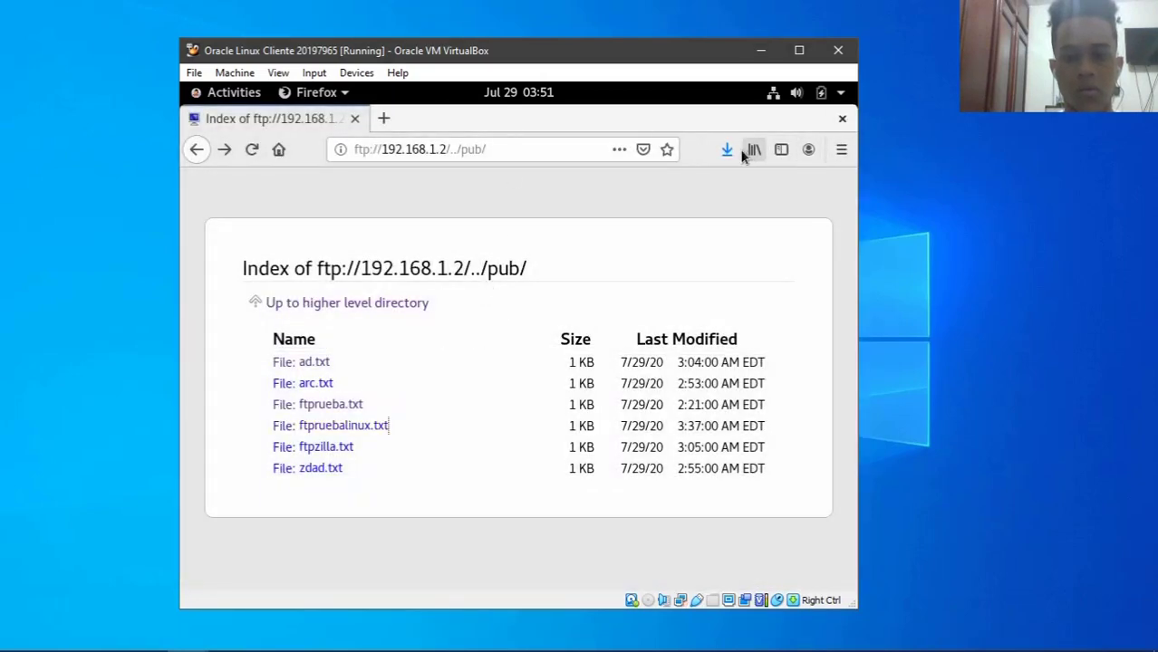
# - Open the downloaded ftpruebalinux.txt and its containing folder from the downloads list
pyautogui.click(726, 151)
pyautogui.click(340, 208)
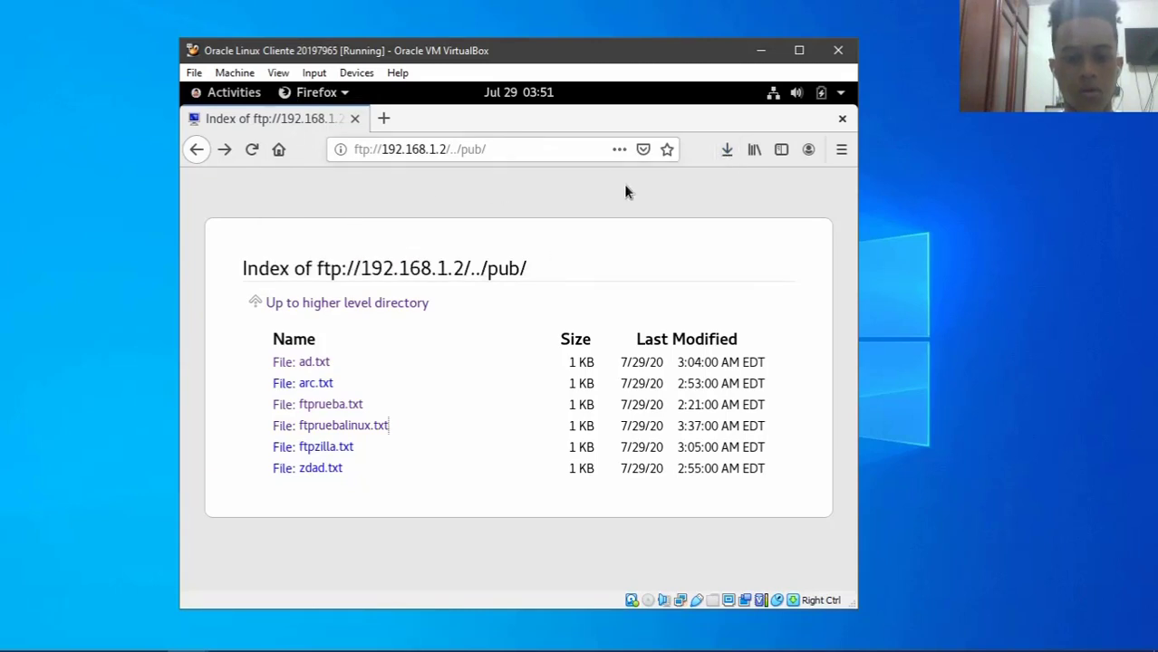
pyautogui.click(727, 149)
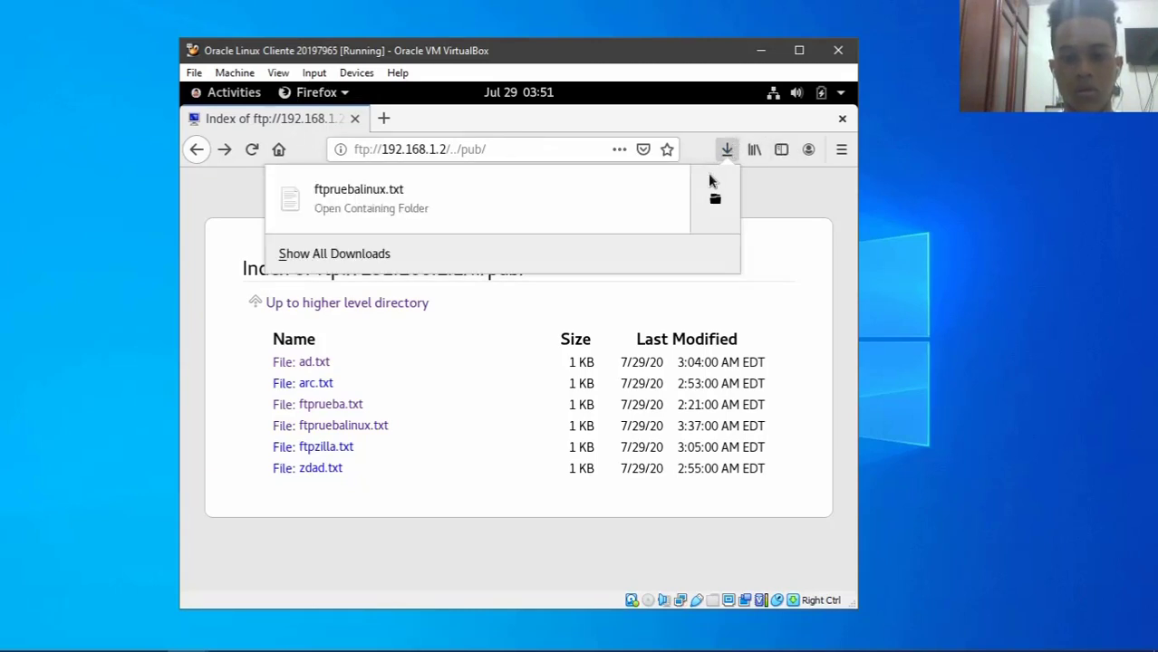
pyautogui.click(713, 190)
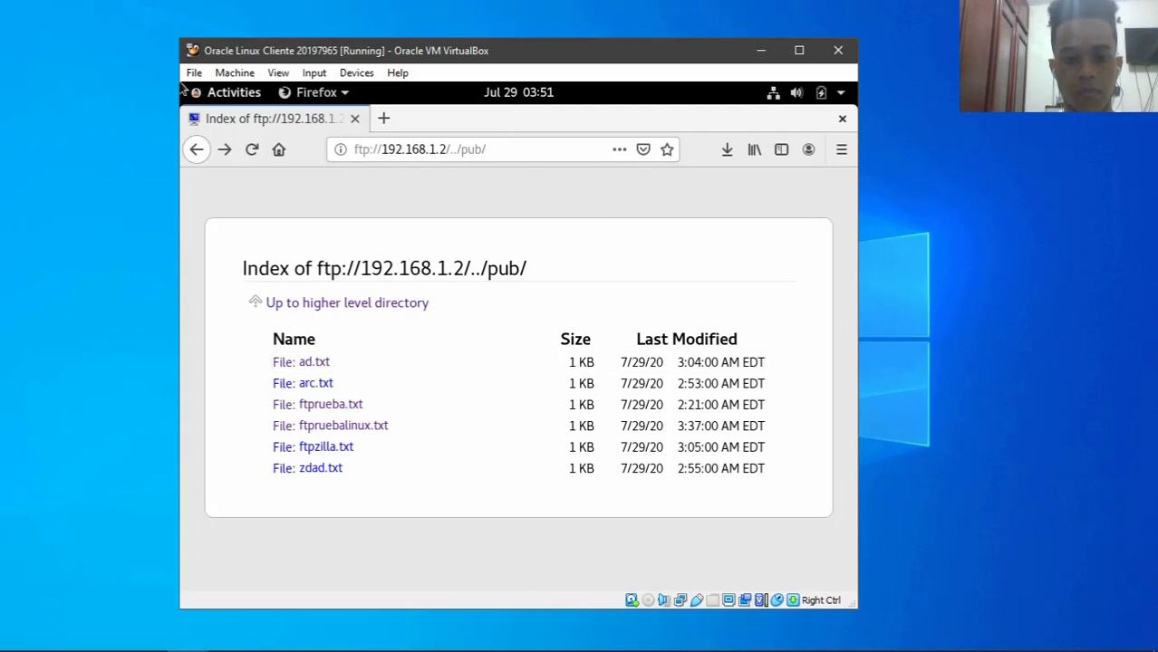
# - Bring up ftpruebalinux.txt in gedit, confirm it reads 'prueba linux', and close it
pyautogui.moveTo(182, 93)
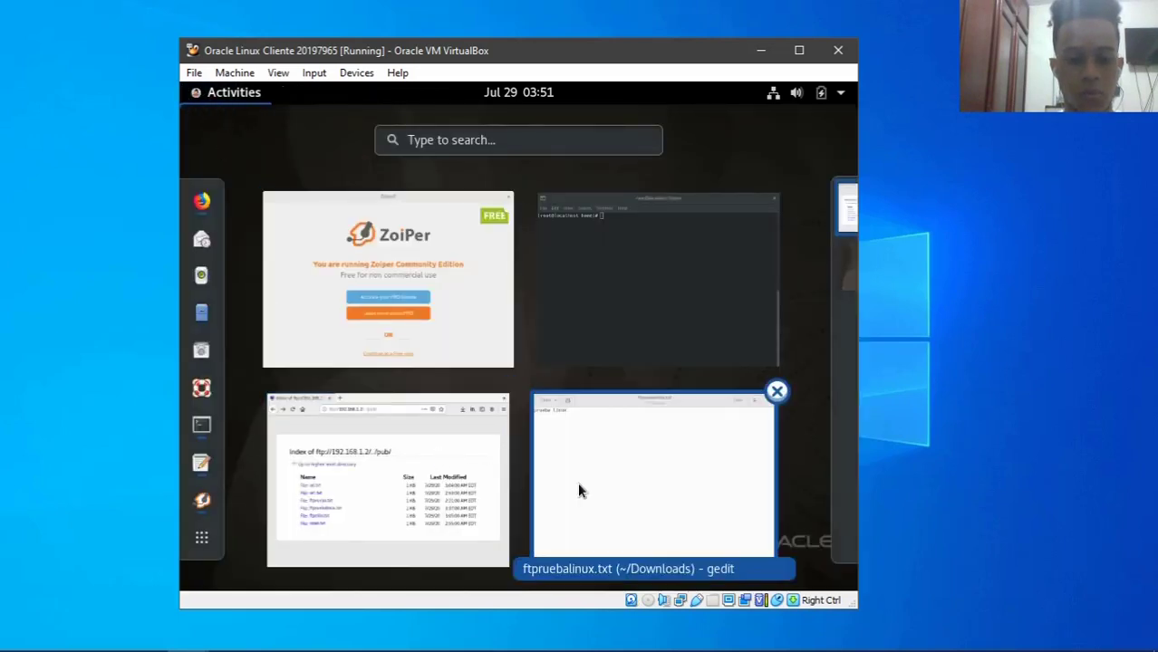
pyautogui.click(631, 478)
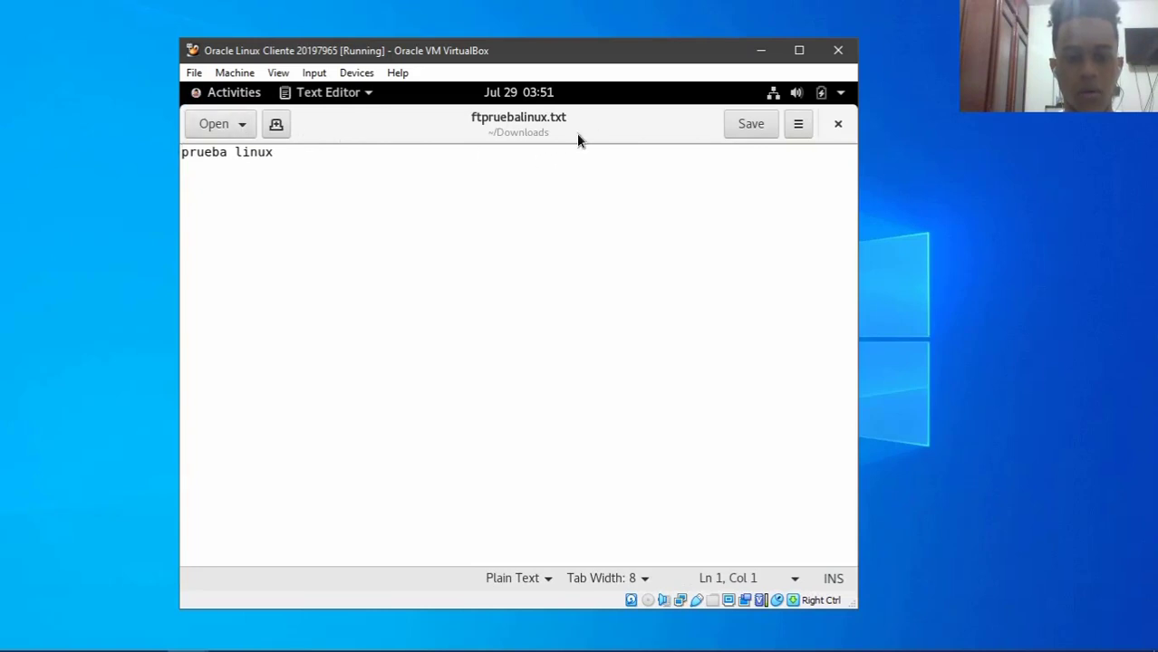
pyautogui.click(837, 124)
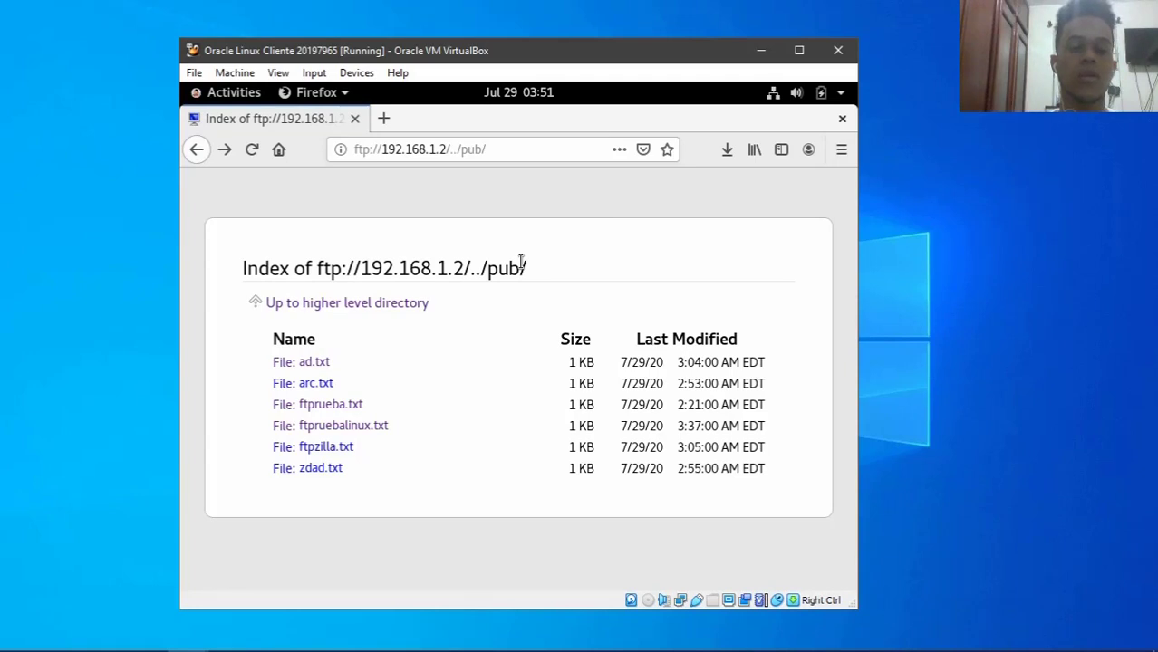
# - Close Firefox, then clear the terminal and return to root's home directory with cd
pyautogui.click(842, 120)
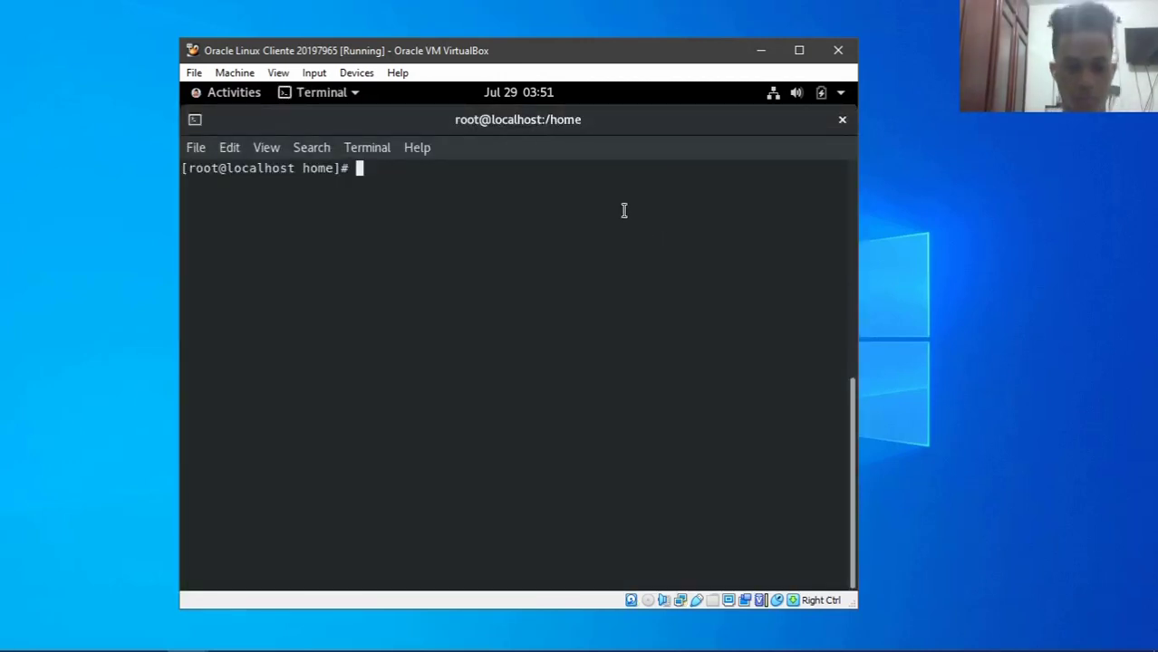
pyautogui.write('clear')
pyautogui.press('Return')
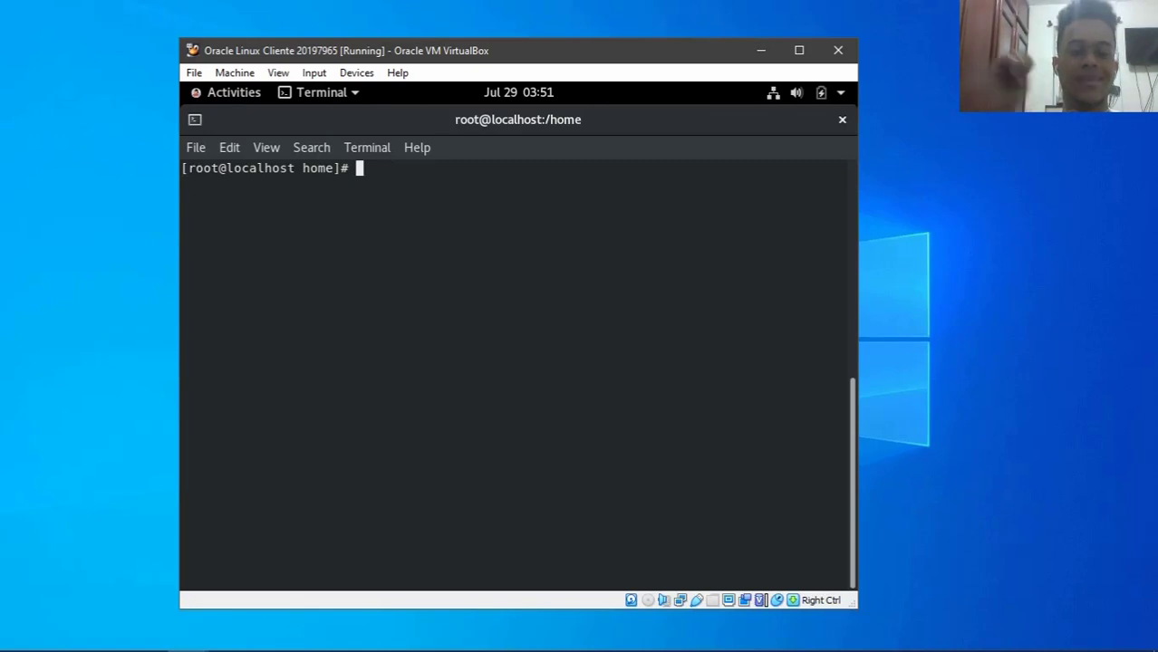
pyautogui.write('cd')
pyautogui.press('Return')
pyautogui.write('clear')
pyautogui.press('Return')
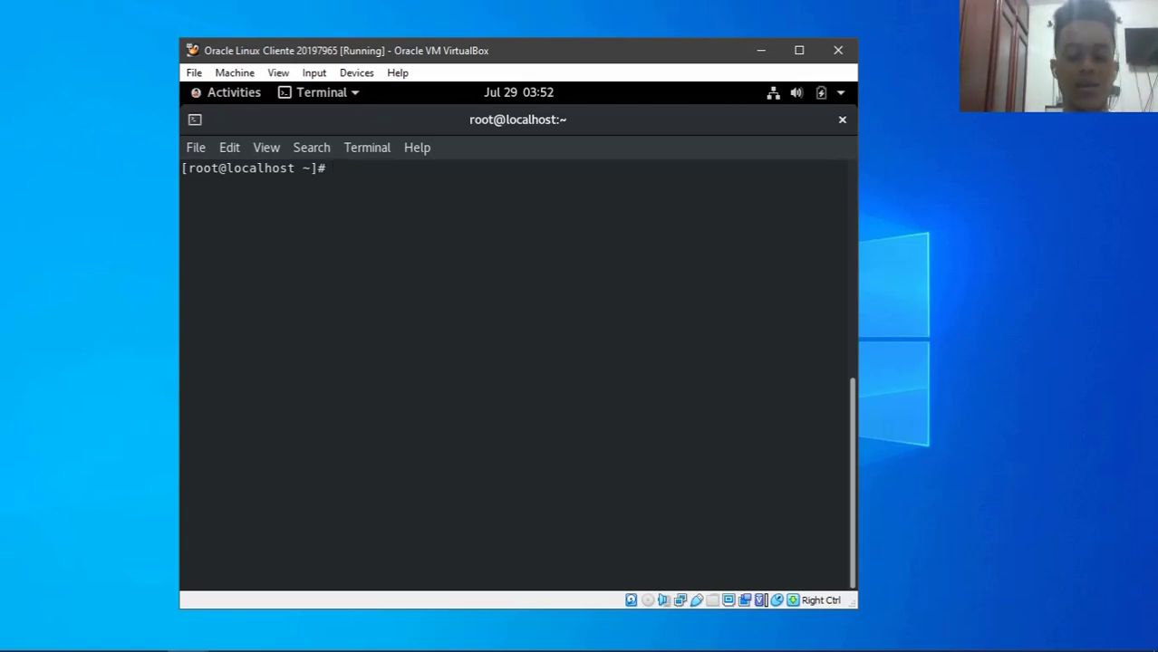
# - Type a 'yum install filezilla' command, then erase it, leaving an empty prompt
pyautogui.write('yum install')
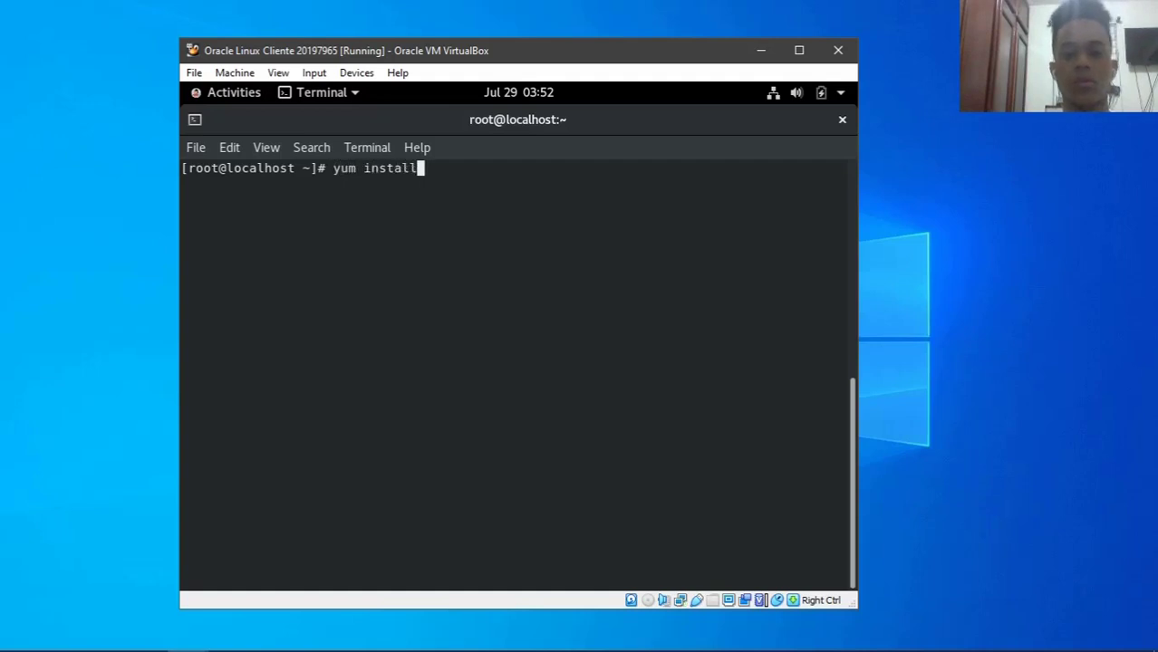
pyautogui.write(' fi')
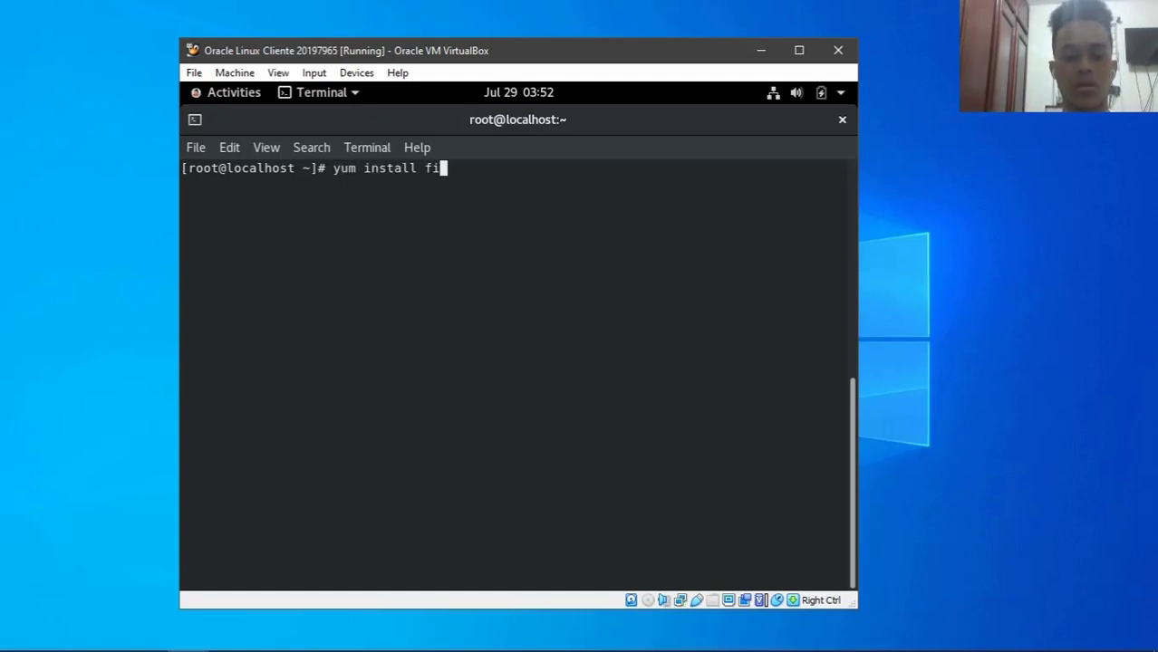
pyautogui.write('lezila')
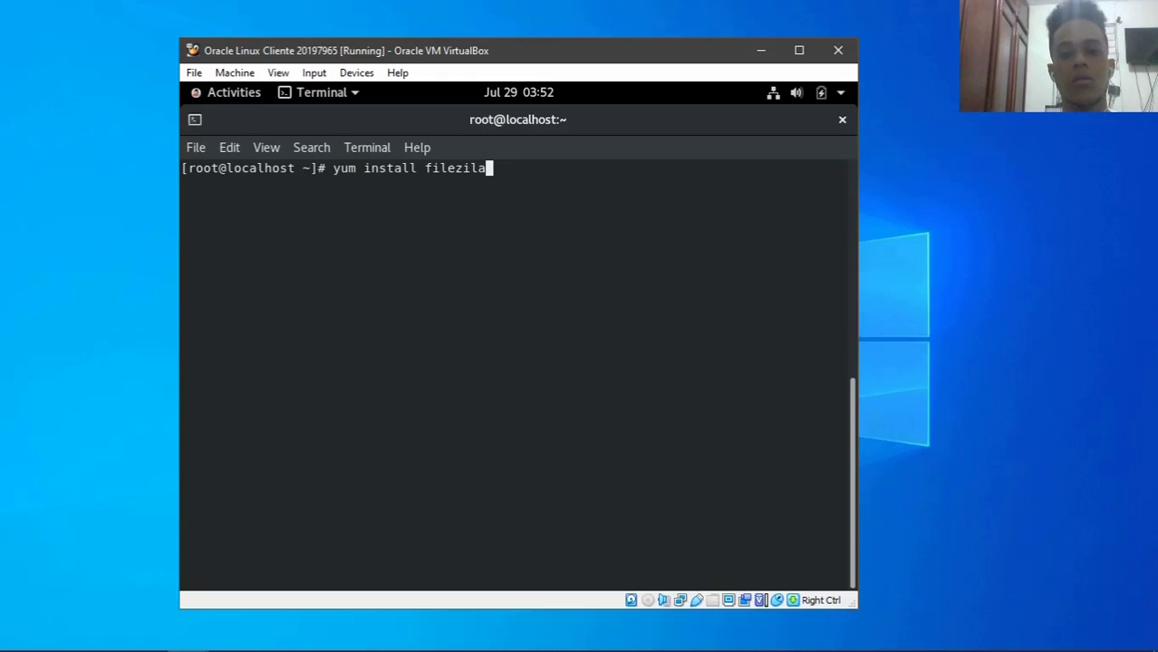
pyautogui.press('BackSpace')
pyautogui.write('la')
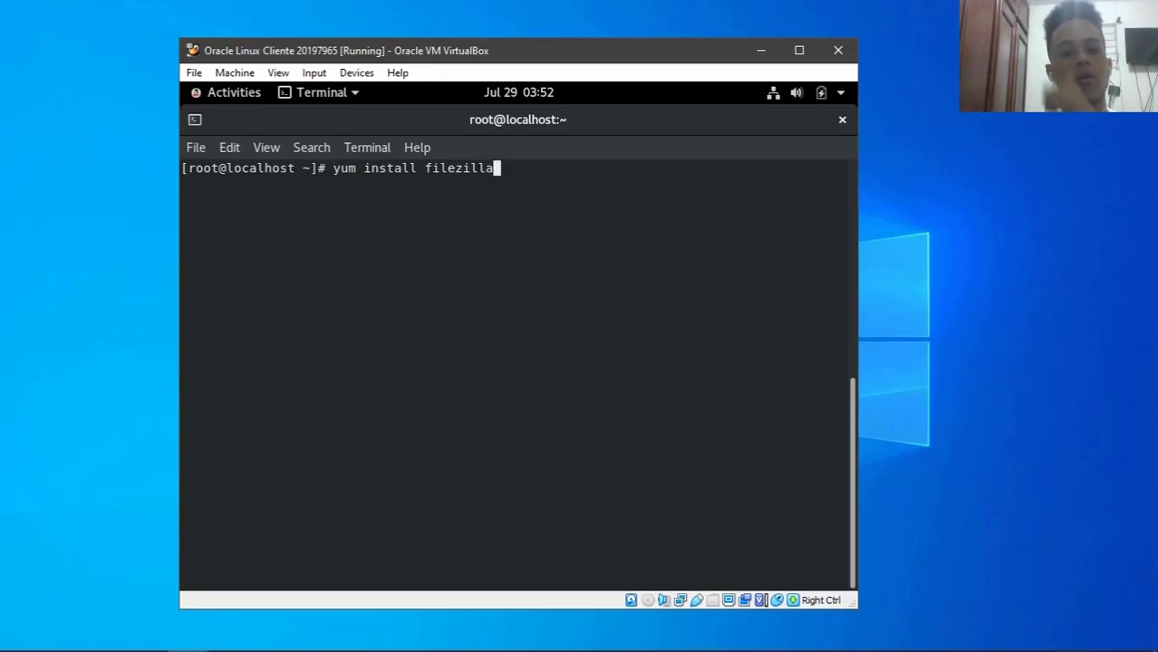
pyautogui.press('BackSpace')
pyautogui.press('BackSpace')
pyautogui.press('BackSpace')
pyautogui.press('BackSpace')
pyautogui.press('BackSpace')
pyautogui.press('BackSpace')
pyautogui.press('BackSpace')
pyautogui.press('BackSpace')
pyautogui.press('BackSpace')
pyautogui.press('BackSpace')
pyautogui.press('BackSpace')
pyautogui.press('BackSpace')
pyautogui.press('BackSpace')
pyautogui.press('BackSpace')
pyautogui.press('BackSpace')
pyautogui.press('BackSpace')
pyautogui.press('BackSpace')
pyautogui.press('BackSpace')
pyautogui.press('BackSpace')
pyautogui.press('BackSpace')
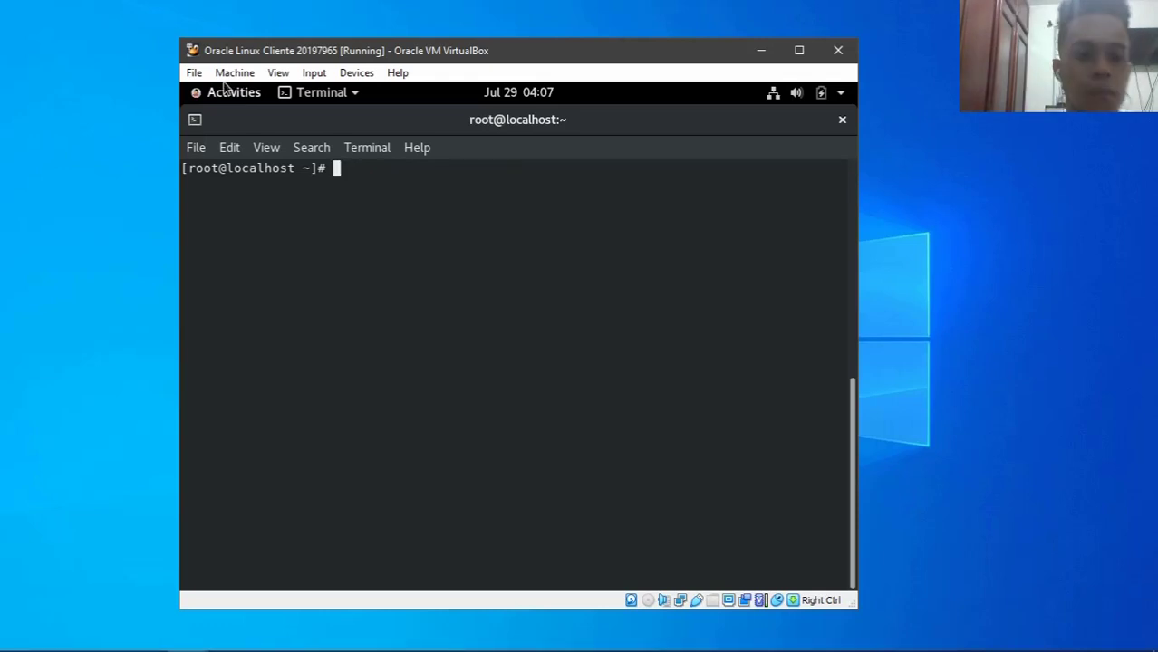
# - Relaunch Firefox and search Google for 'filezilla' from the address bar
pyautogui.click(237, 96)
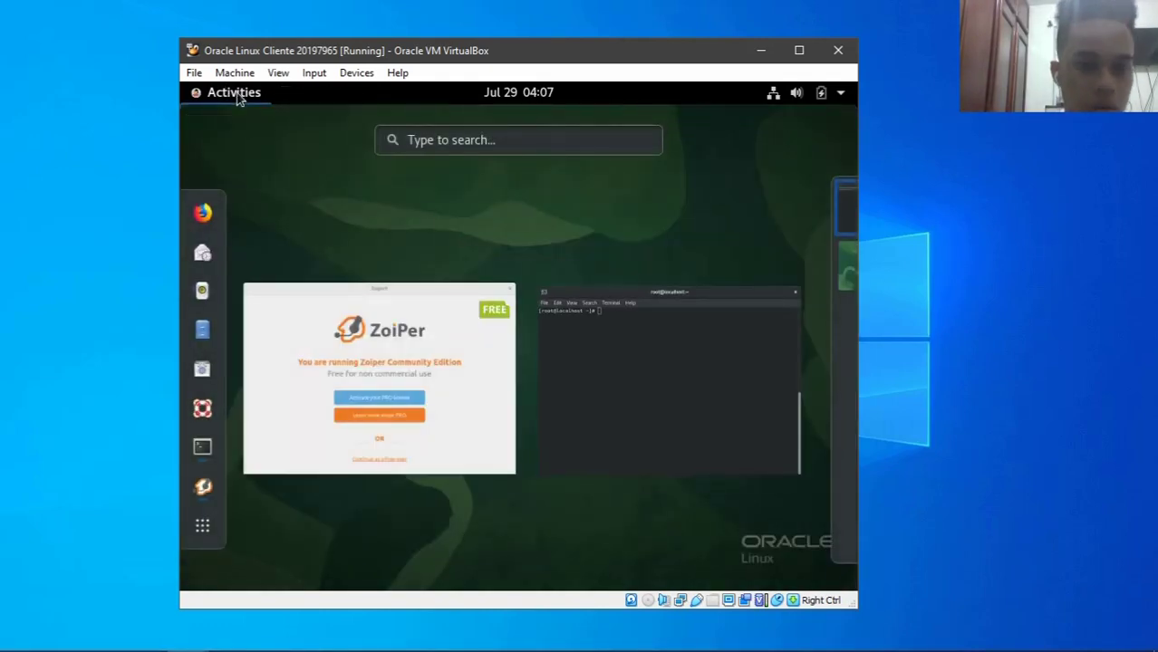
pyautogui.click(203, 212)
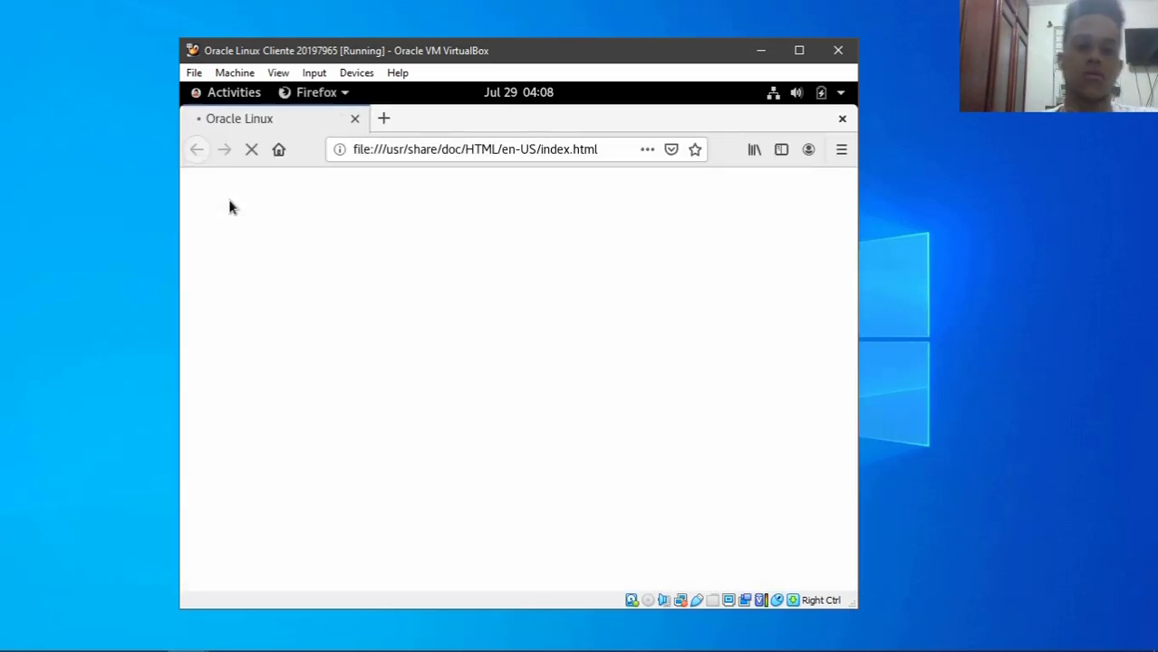
pyautogui.click(601, 150)
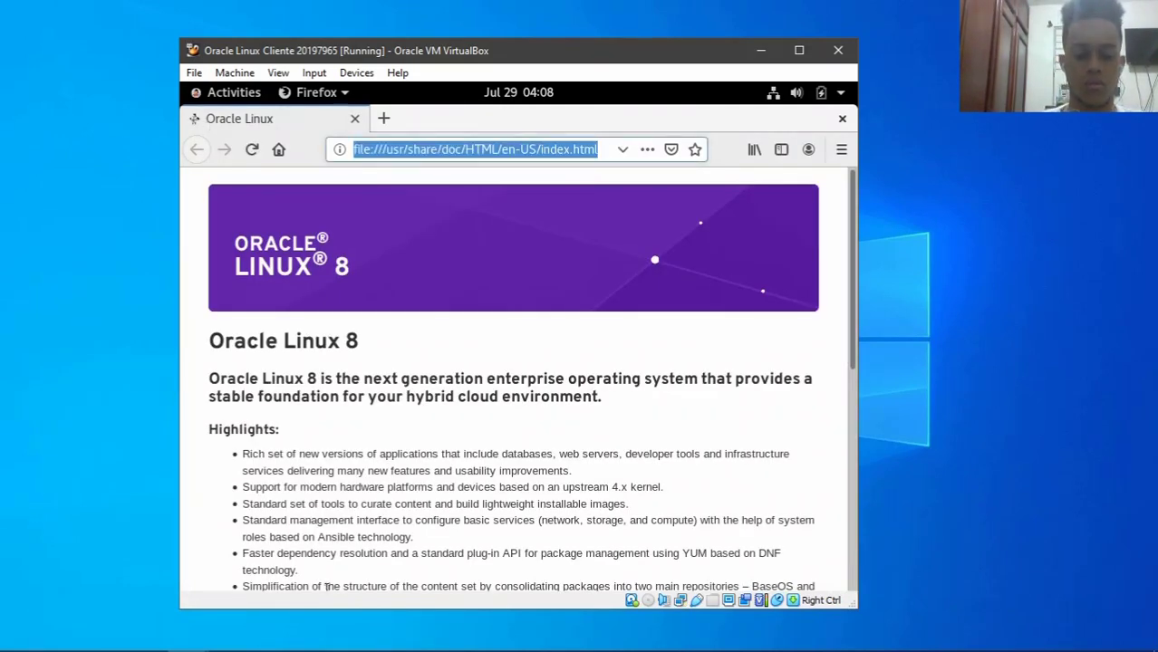
pyautogui.write('s')
pyautogui.press('BackSpace')
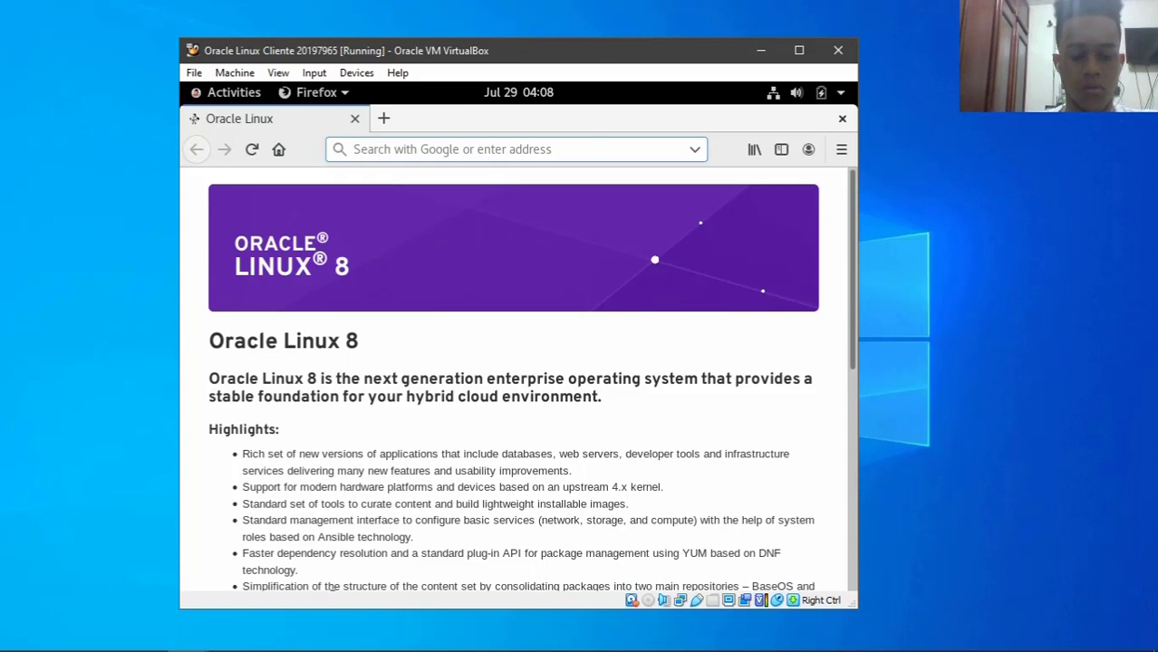
pyautogui.write('filezilla')
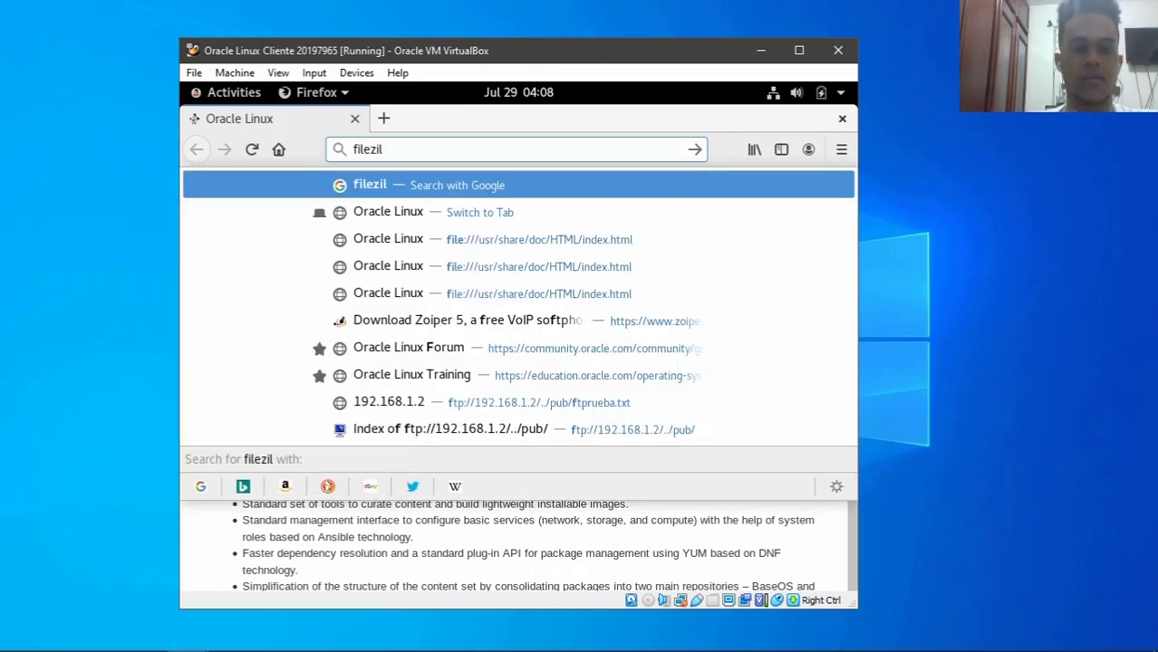
pyautogui.press('Return')
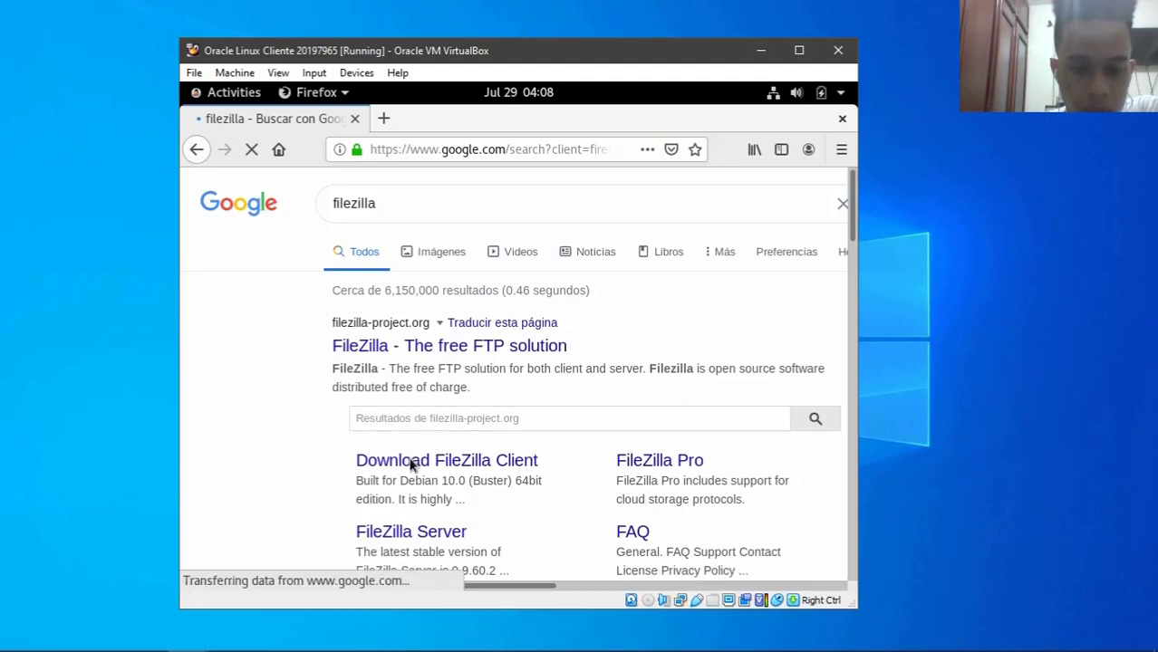
# - Save the FileZilla 3.49.1 Linux 64-bit client archive from the FileZilla Client download page
pyautogui.click(441, 465)
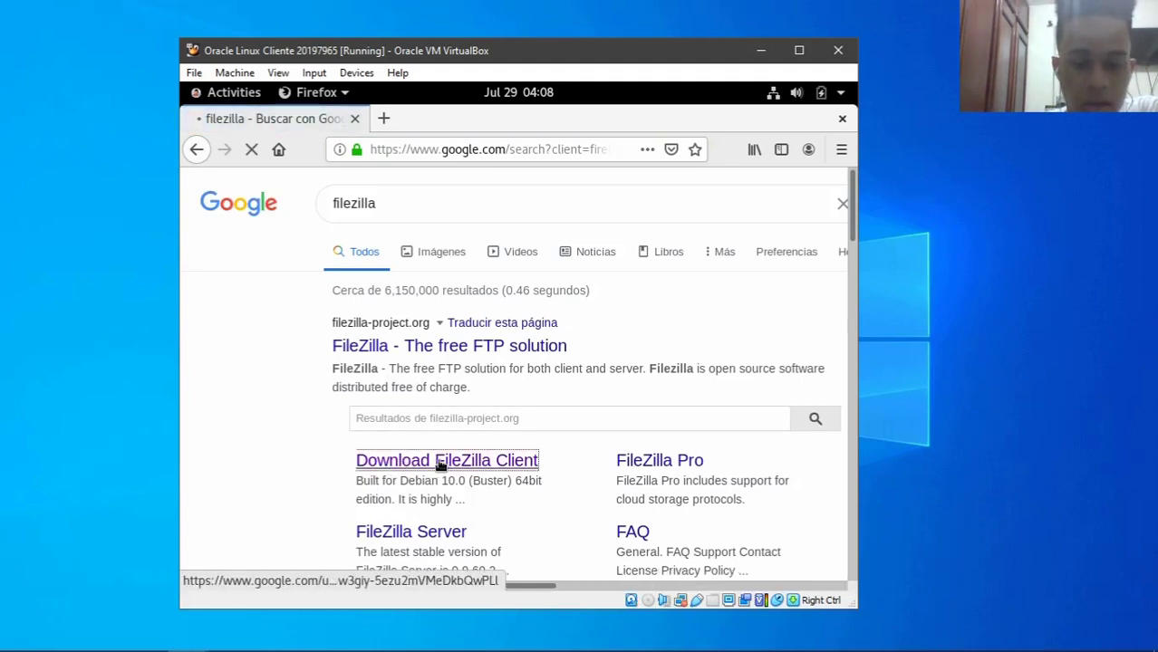
pyautogui.scroll(-4, 508, 362)
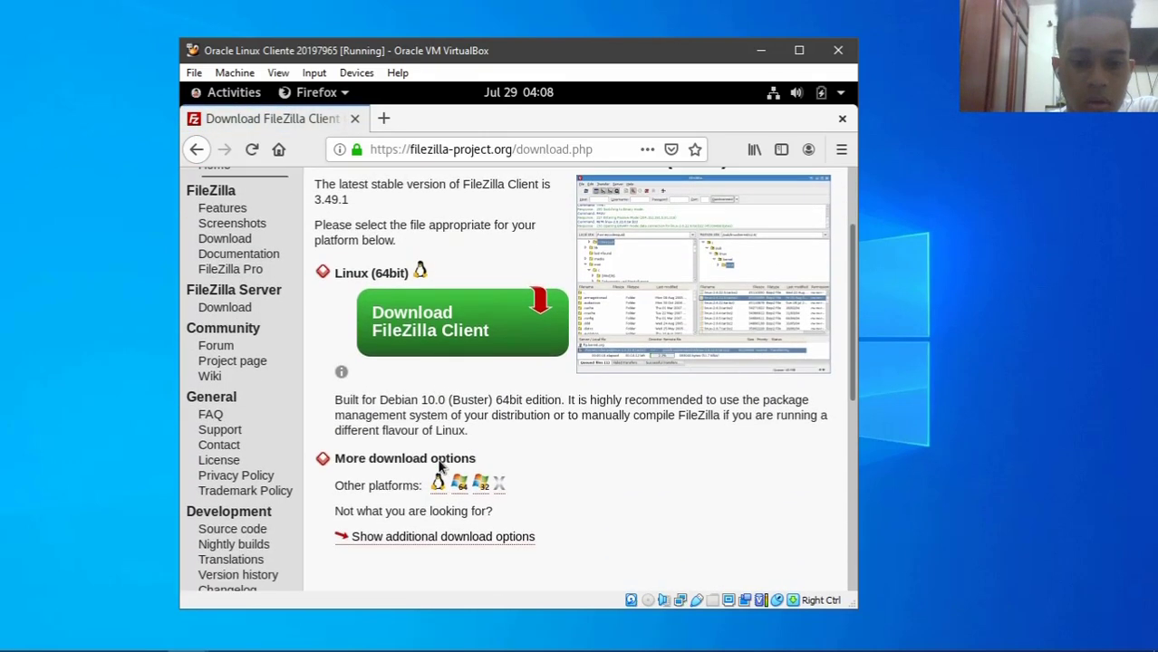
pyautogui.scroll(2, 436, 287)
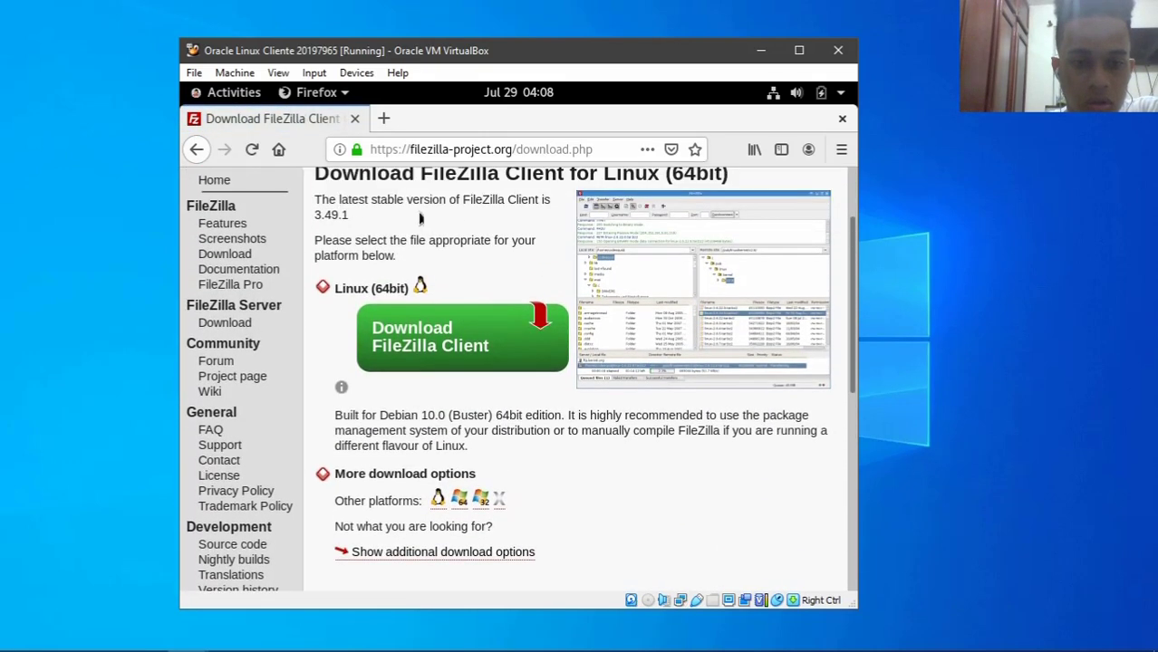
pyautogui.click(462, 346)
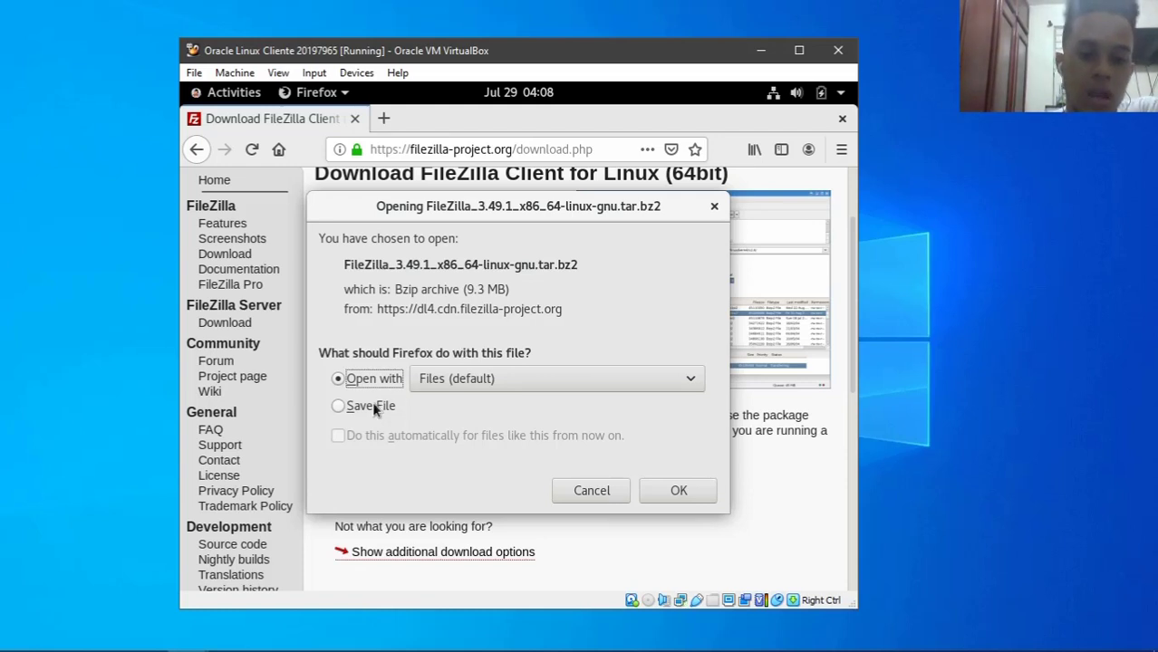
pyautogui.click(373, 410)
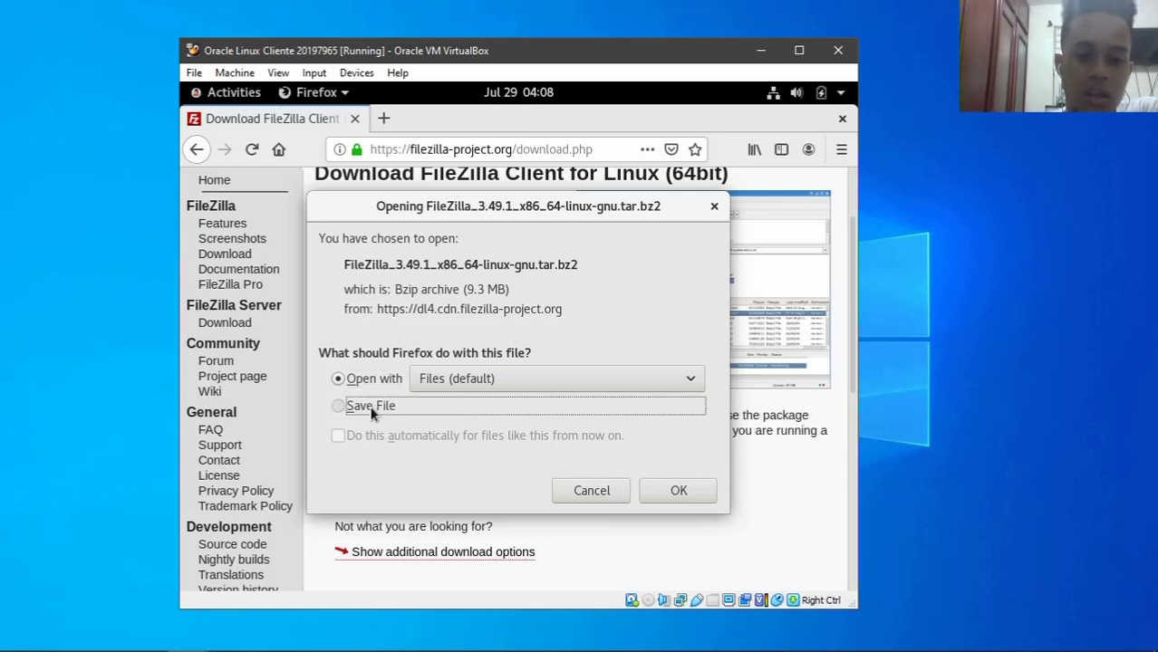
pyautogui.click(657, 489)
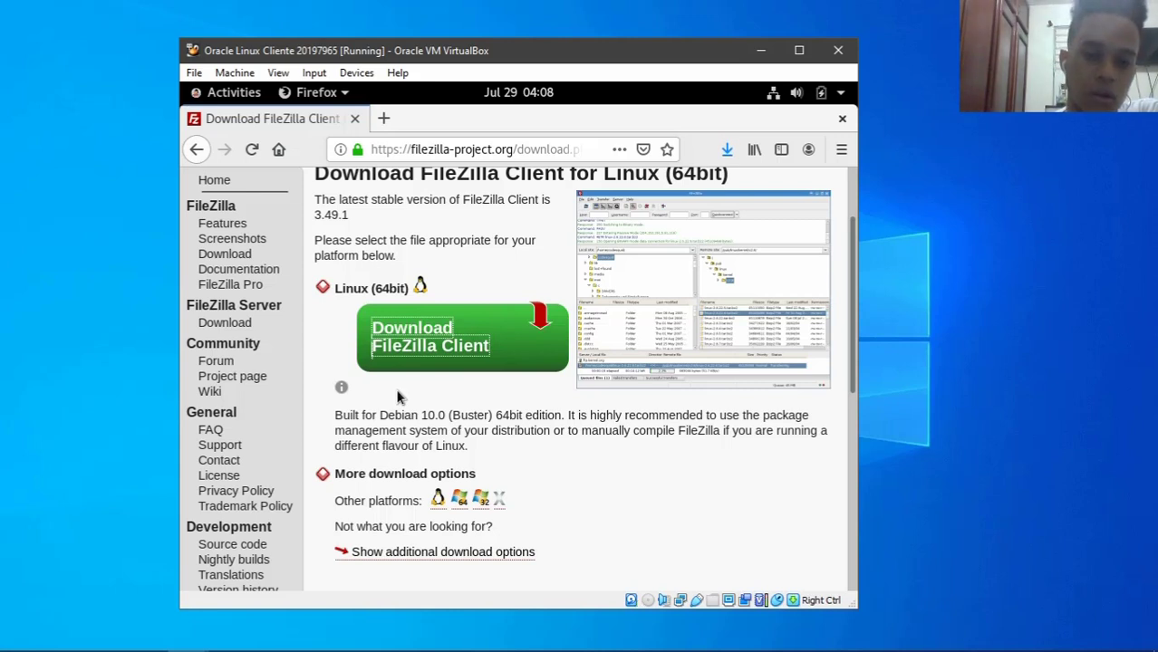
pyautogui.click(727, 150)
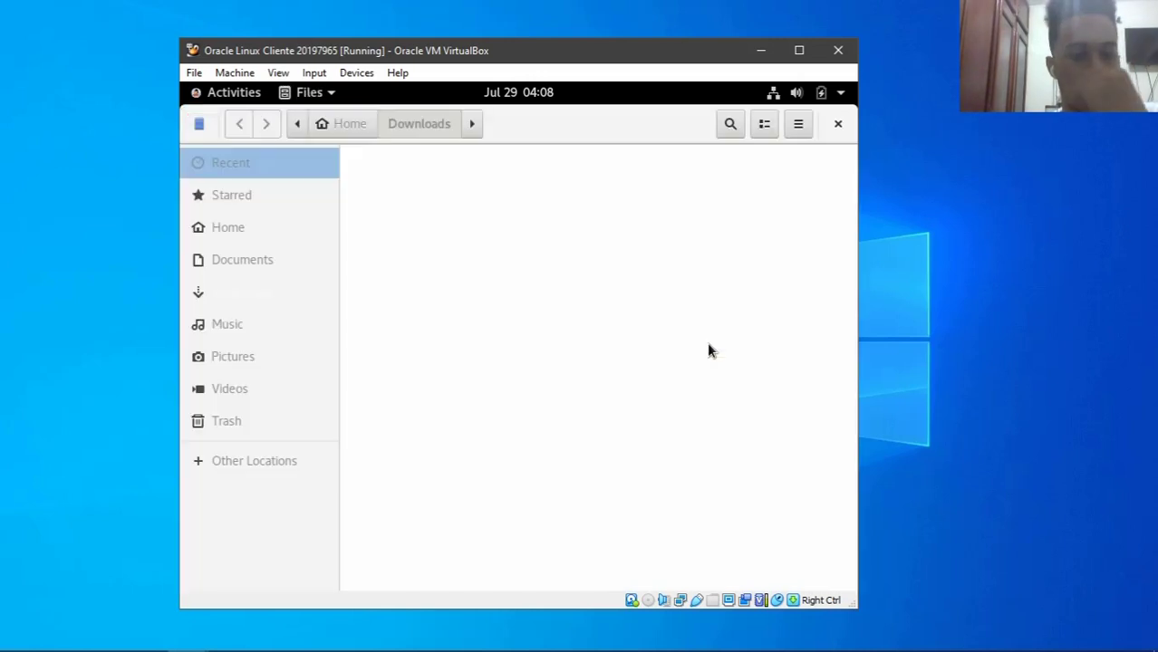
# - Delete zoiper5_5.4.5_x86_64.rpm from Downloads and dismiss the undo notice
pyautogui.moveTo(727, 343); pyautogui.dragTo(652, 233)
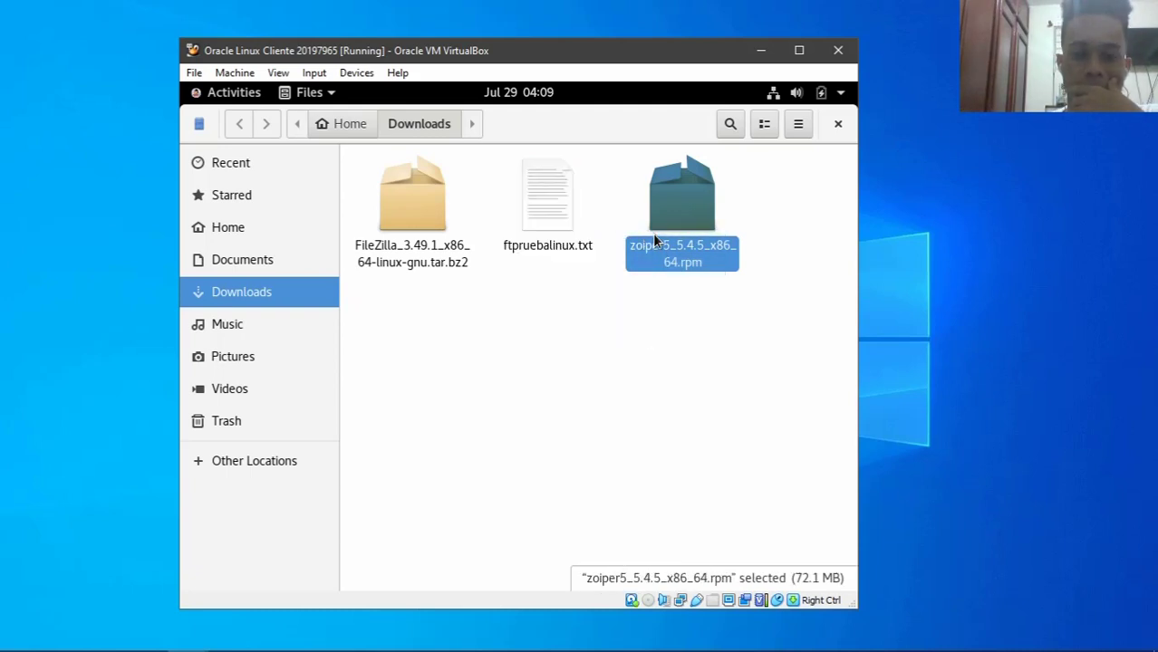
pyautogui.press('Delete')
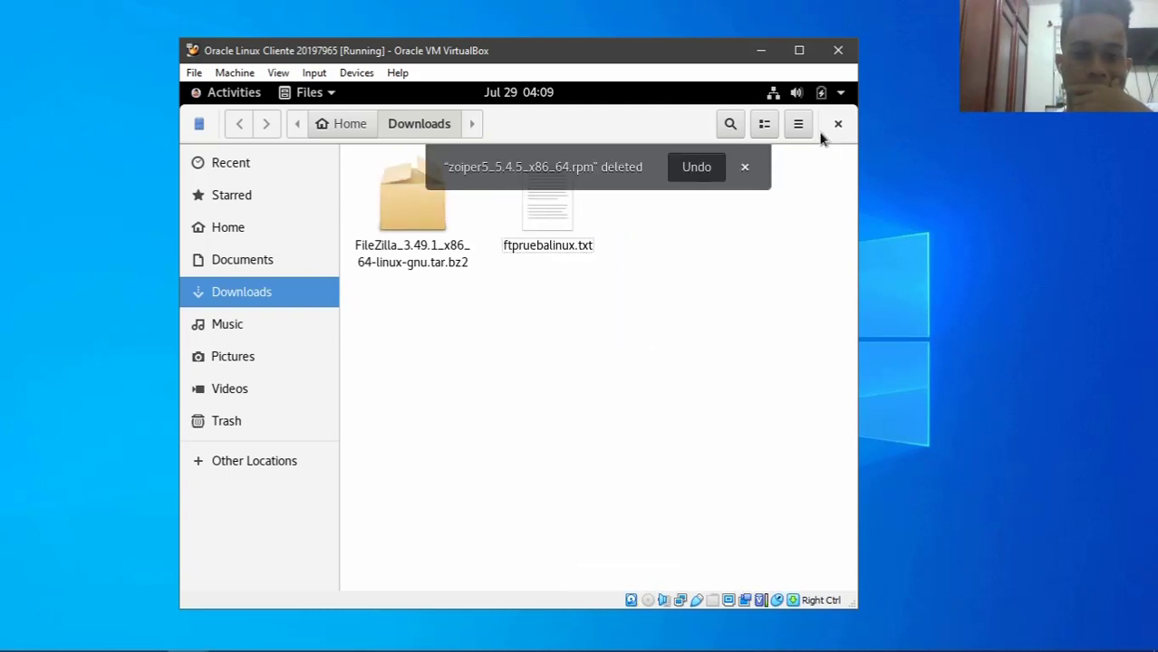
pyautogui.click(743, 167)
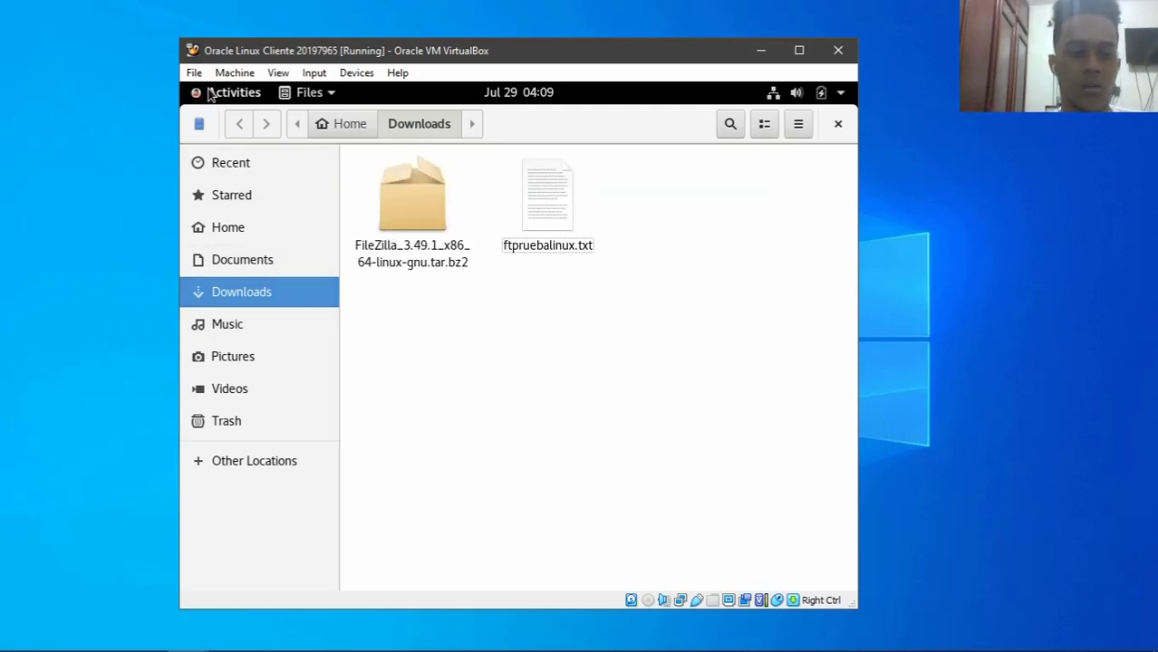
pyautogui.hotkey('alt', 'Tab')
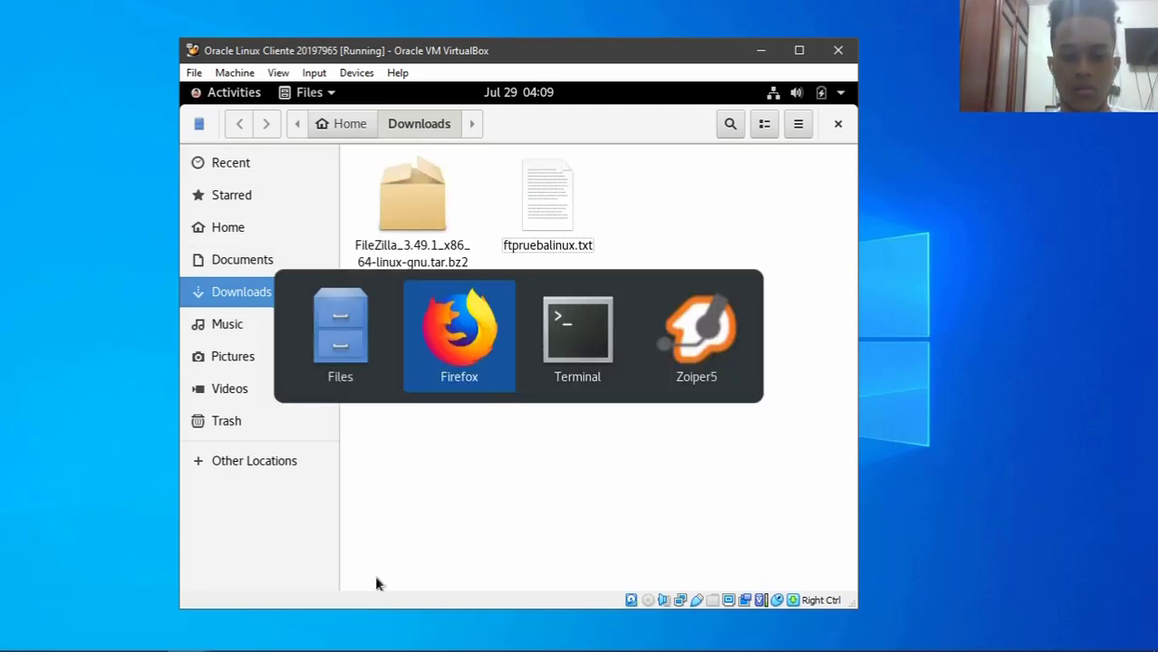
pyautogui.hotkey('alt', 'Tab')
# - List root's home folder contents with ls, clearing the screen in between
pyautogui.write('cd')
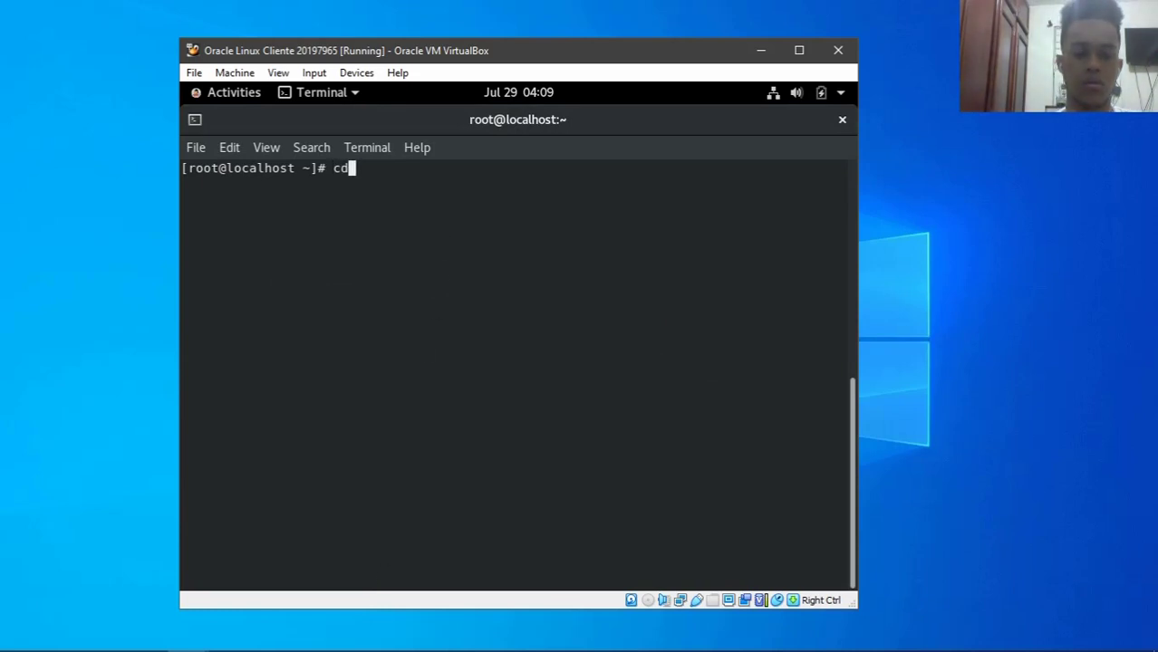
pyautogui.press('BackSpace')
pyautogui.press('BackSpace')
pyautogui.press('BackSpace')
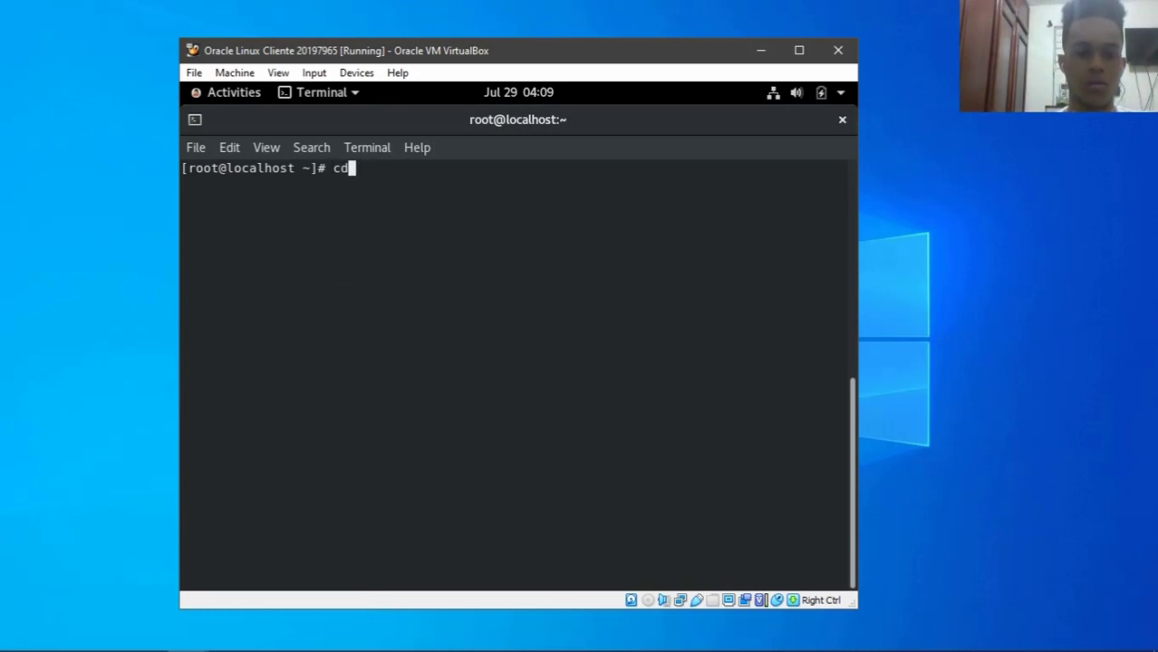
pyautogui.write('ls')
pyautogui.press('Return')
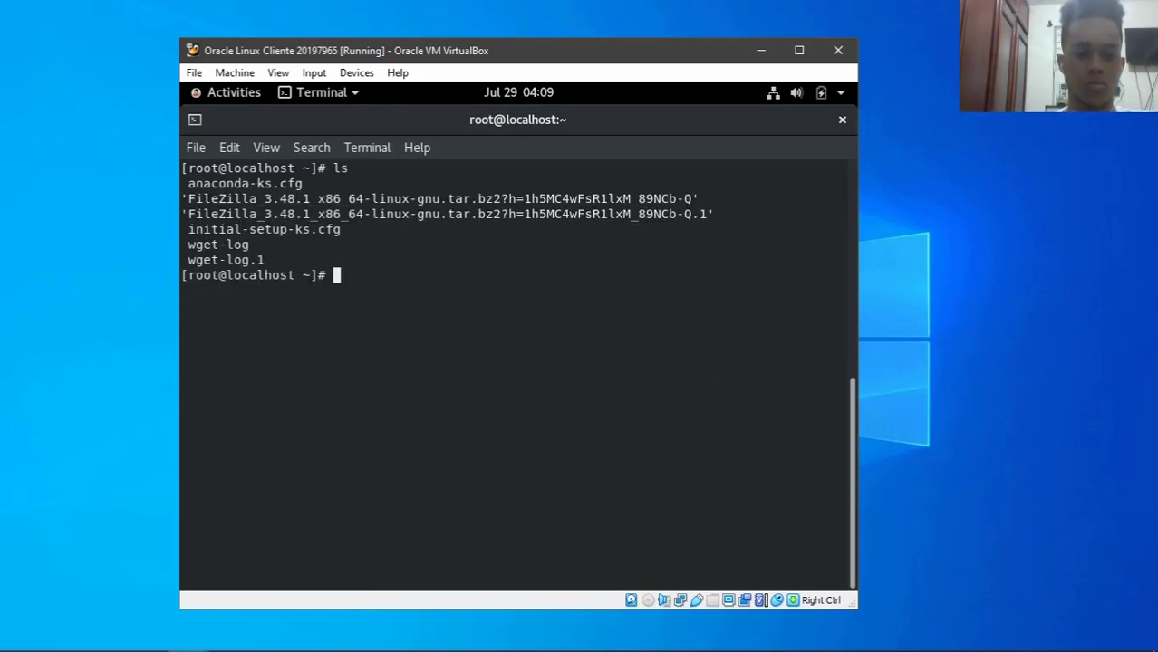
pyautogui.write('clear')
pyautogui.press('Return')
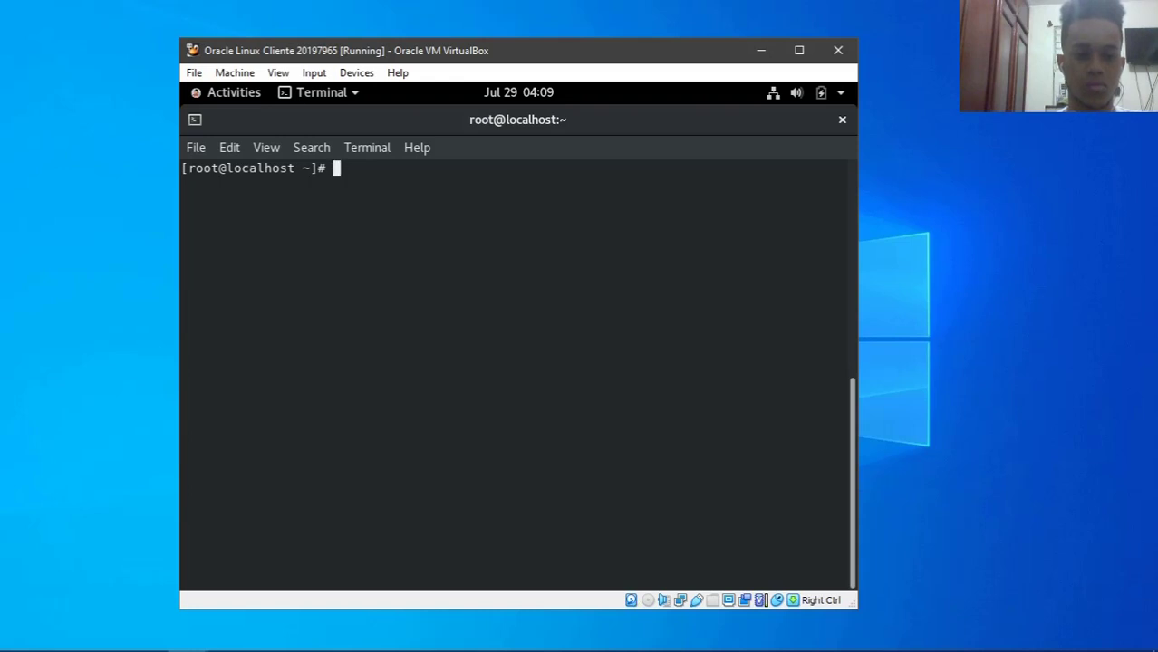
pyautogui.write('cd')
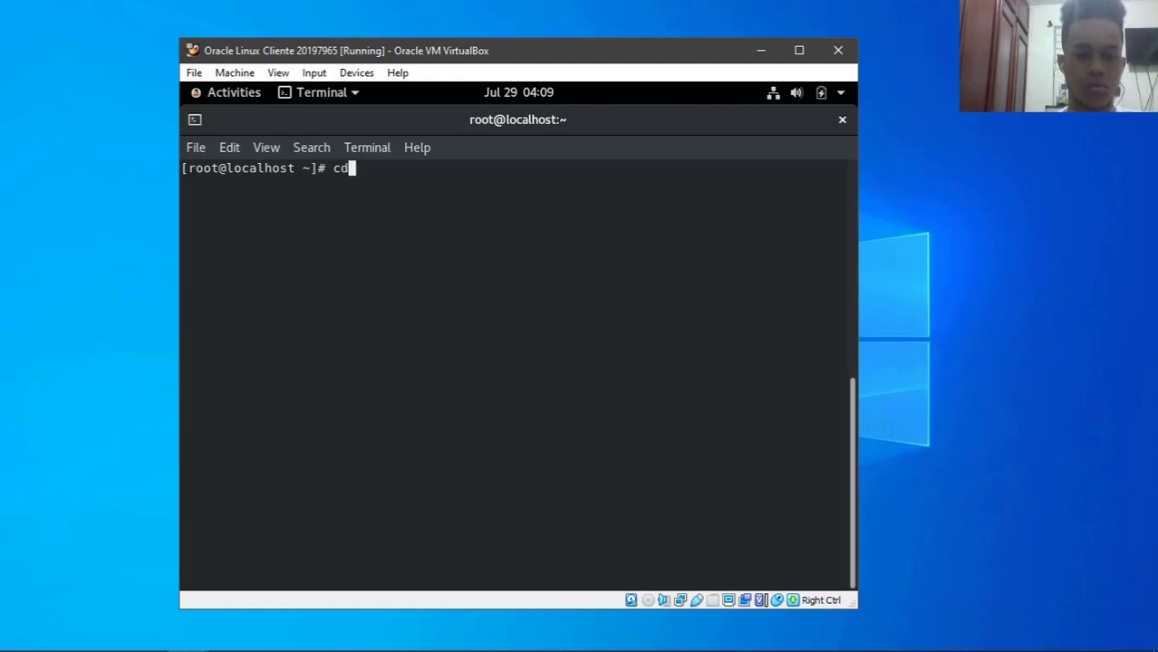
pyautogui.press('Return')
pyautogui.write('ls')
pyautogui.press('Return')
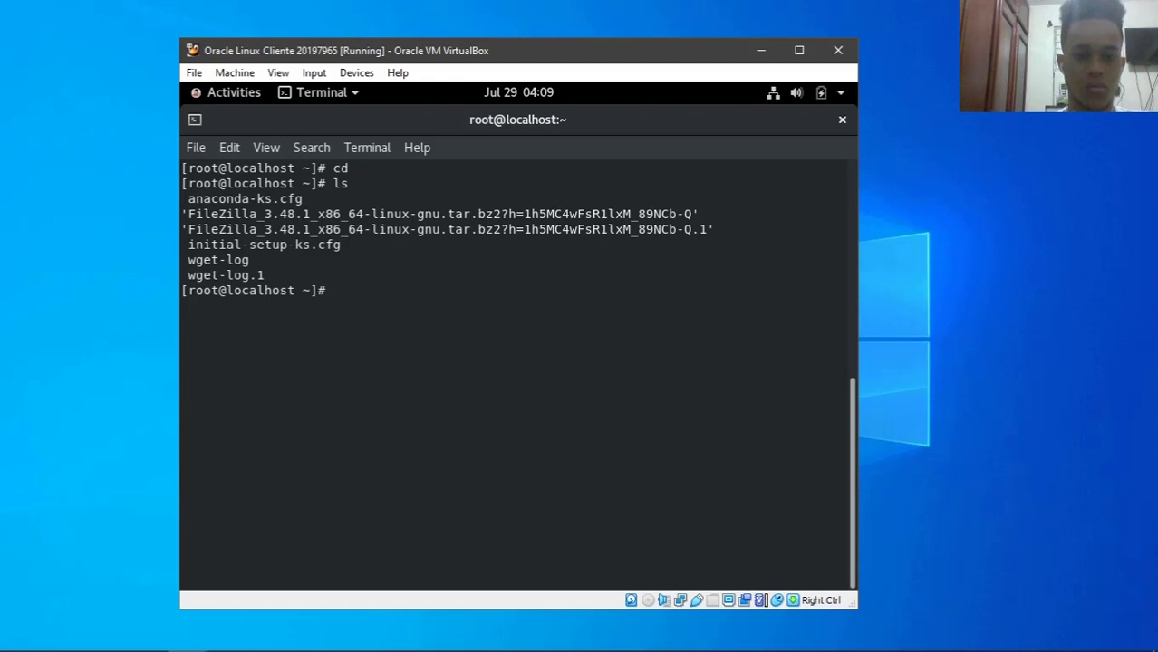
pyautogui.write('clear')
pyautogui.press('Return')
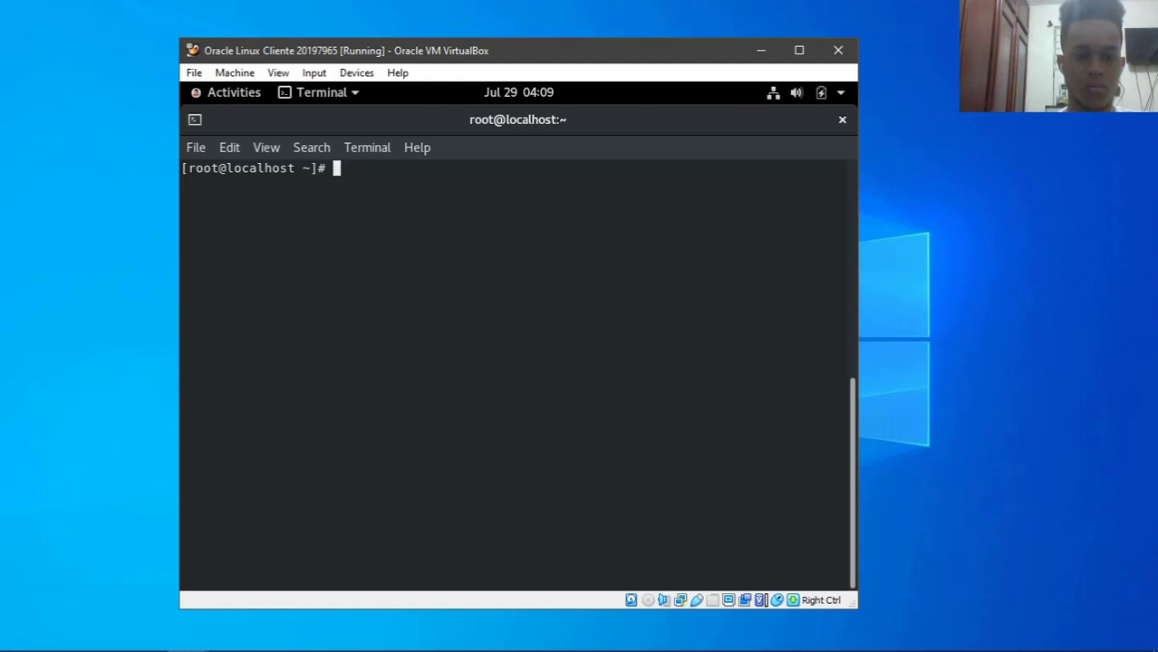
# - Change into the user's home folder under /home and list its contents
pyautogui.write('cd /d')
pyautogui.press('BackSpace')
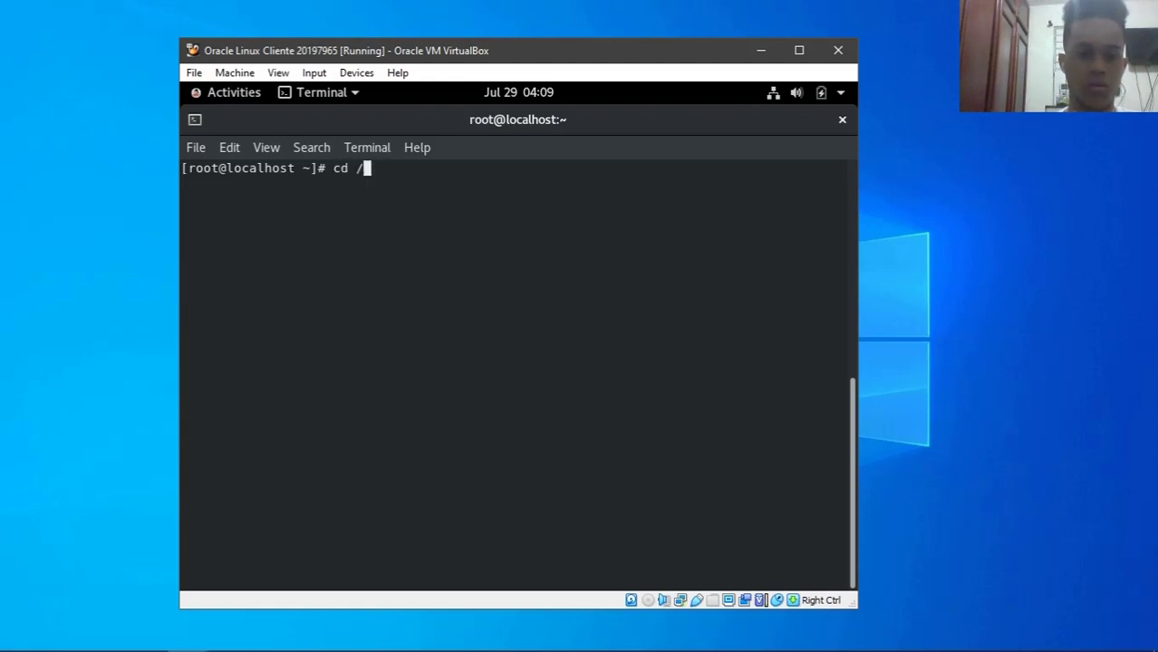
pyautogui.write('Hom')
pyautogui.press('BackSpace')
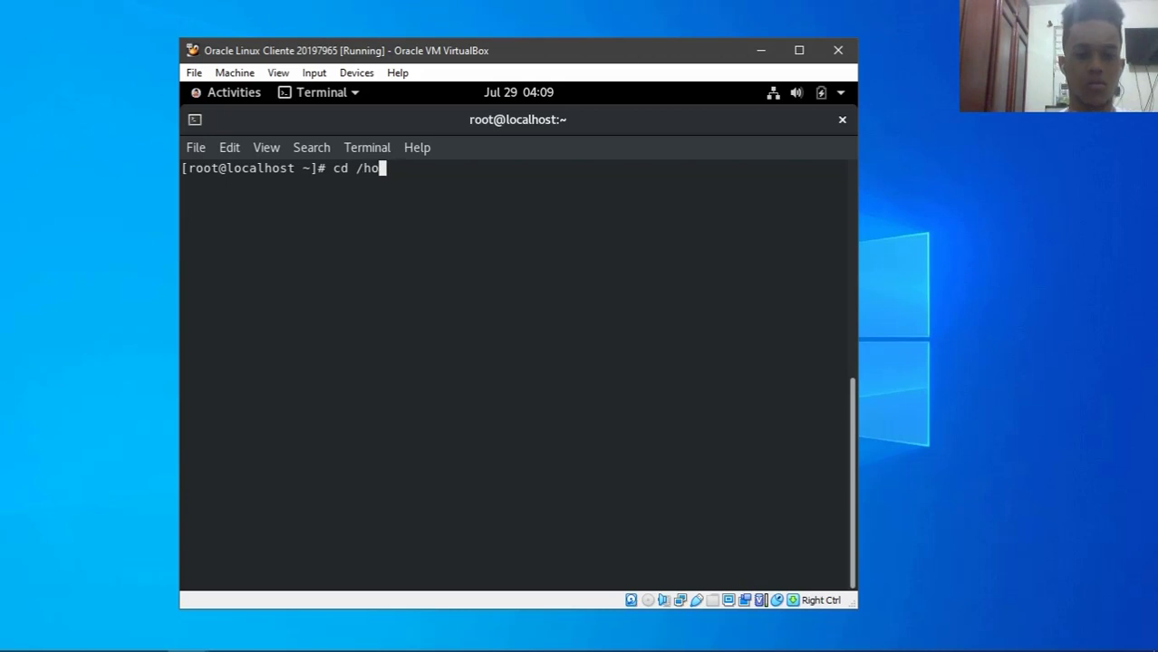
pyautogui.write('me/ol')
pyautogui.press('Tab')
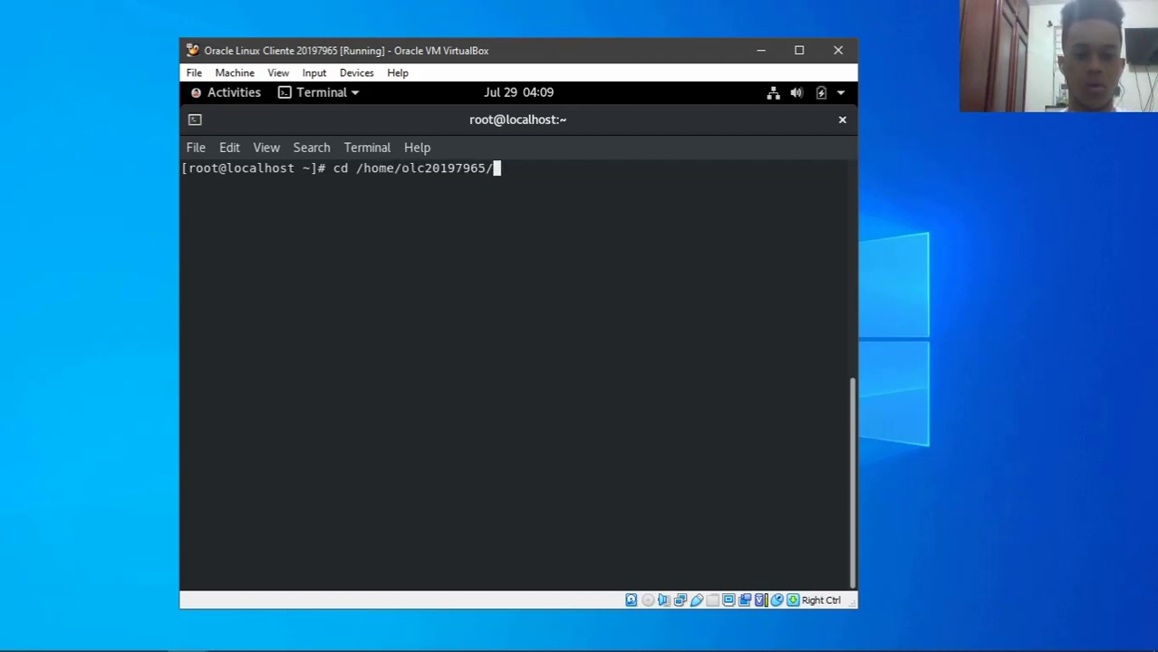
pyautogui.press('Return')
pyautogui.write('ls')
pyautogui.press('Return')
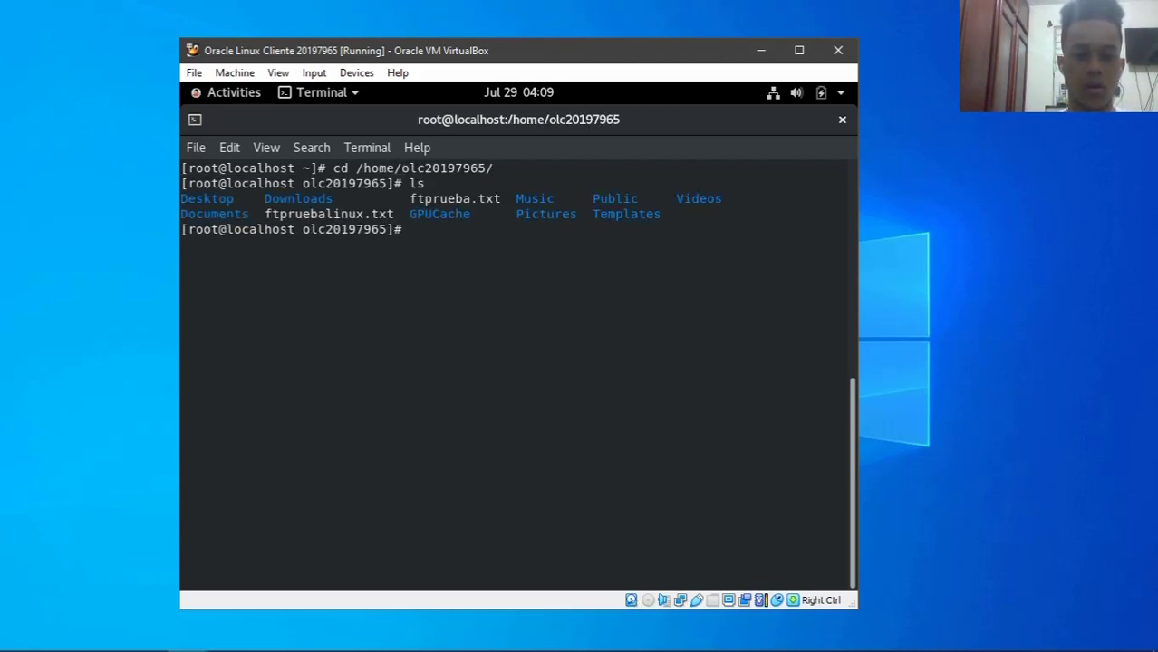
# - Enter the Downloads folder and list the FileZilla archive and ftpruebalinux.txt
pyautogui.write('cd Dow')
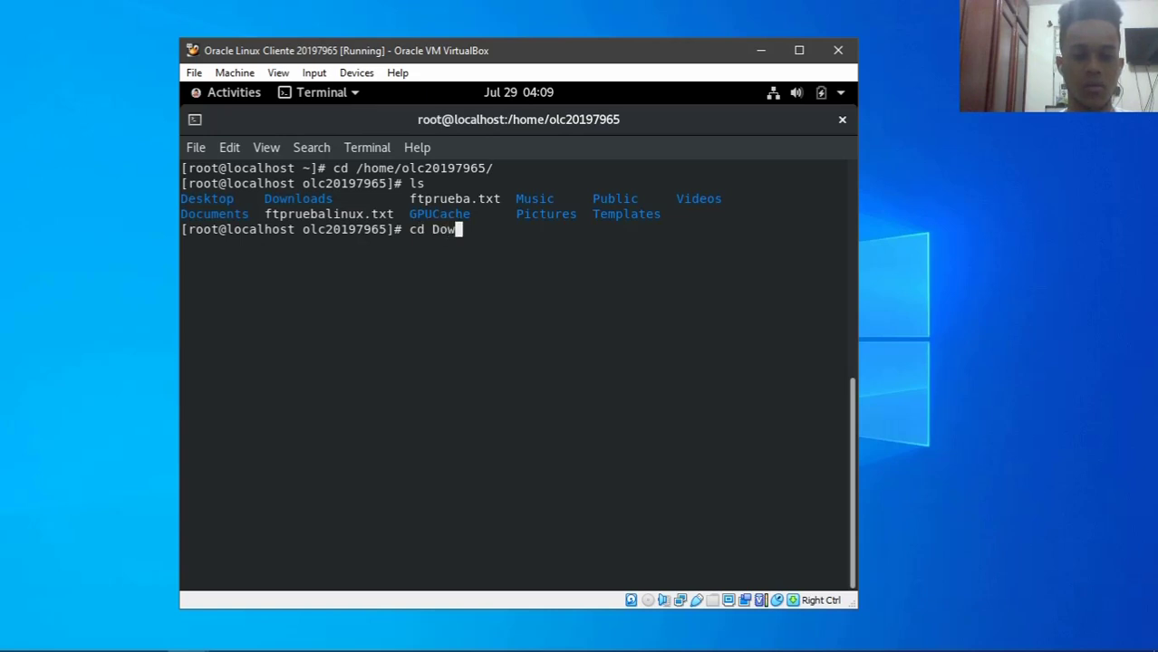
pyautogui.press('Tab')
pyautogui.press('Return')
pyautogui.write('ls')
pyautogui.press('Return')
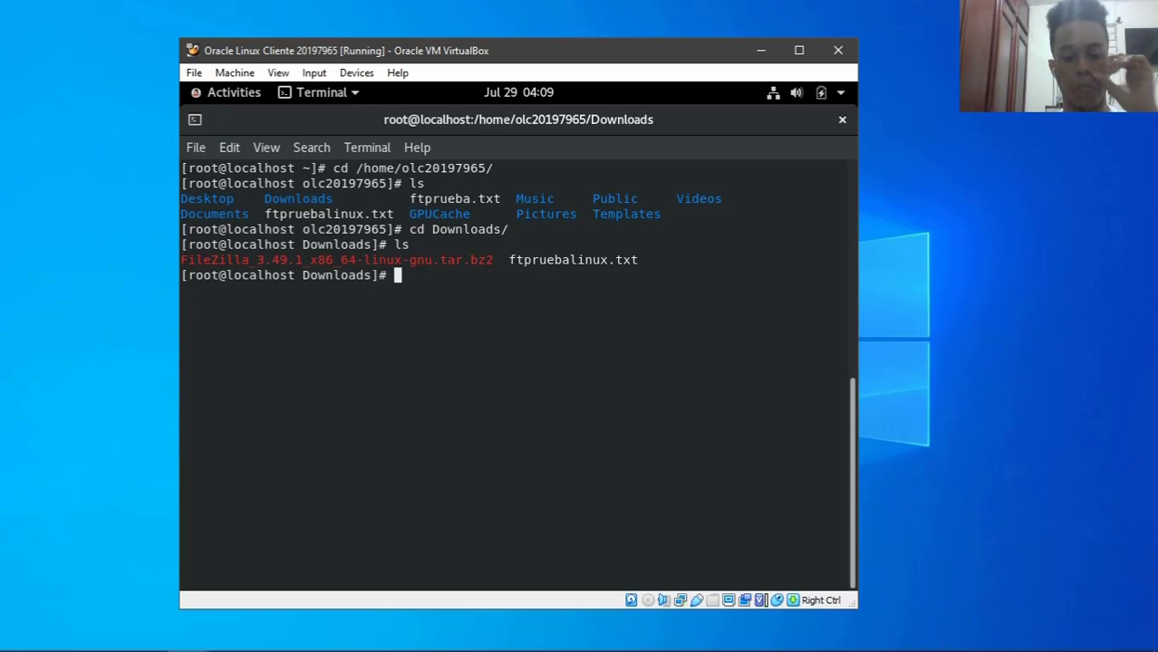
# - Extract the FileZilla 3.49.1 tar.bz2 archive with tar -xjvf
pyautogui.write('tar -xv')
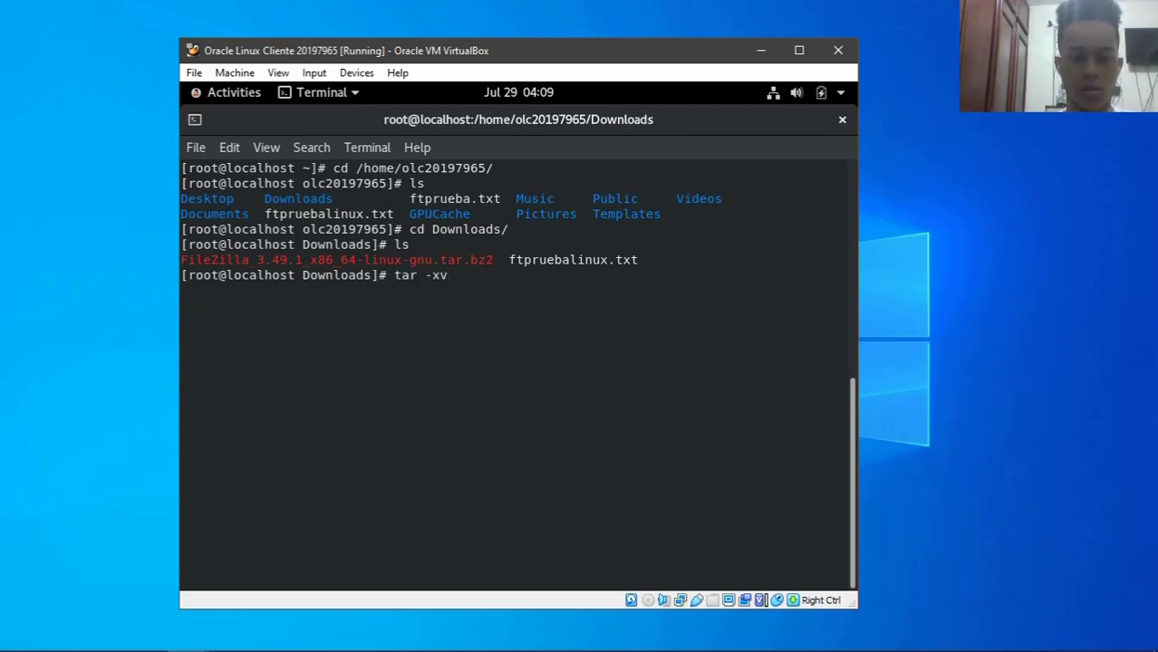
pyautogui.press('BackSpace')
pyautogui.write('jzvf')
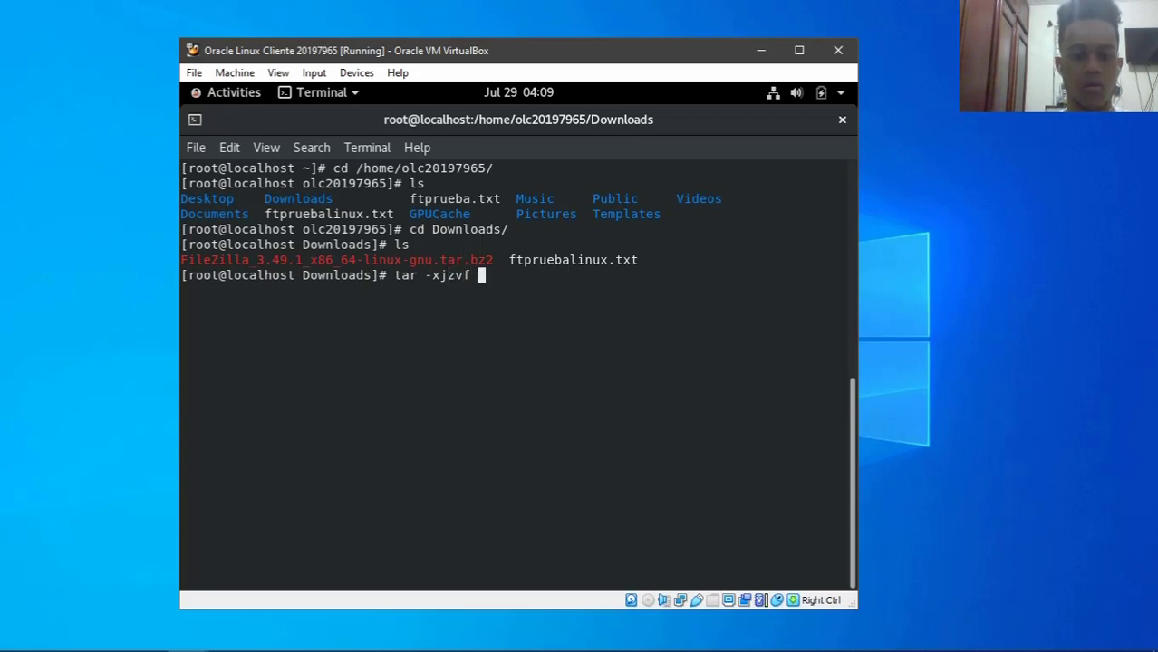
pyautogui.press('Left')
pyautogui.press('Left')
pyautogui.press('Left')
pyautogui.press('Left')
pyautogui.press('Delete')
pyautogui.press('Right')
pyautogui.press('Right')
pyautogui.press('Right')
pyautogui.write('Fi')
pyautogui.press('Tab')
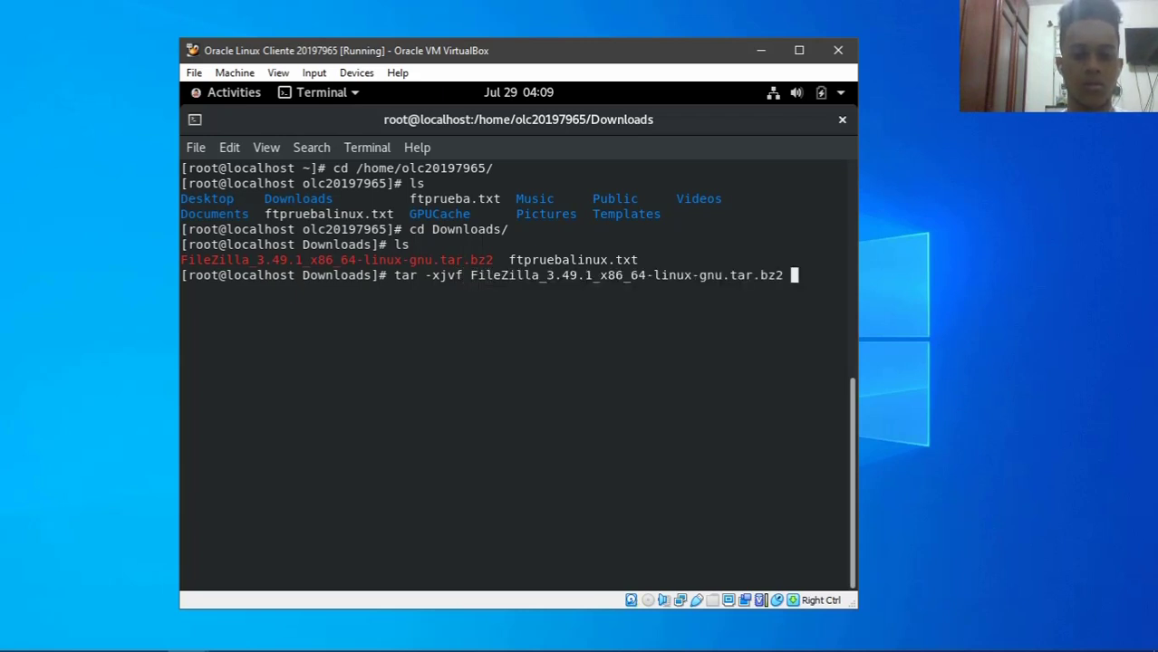
pyautogui.press('Return')
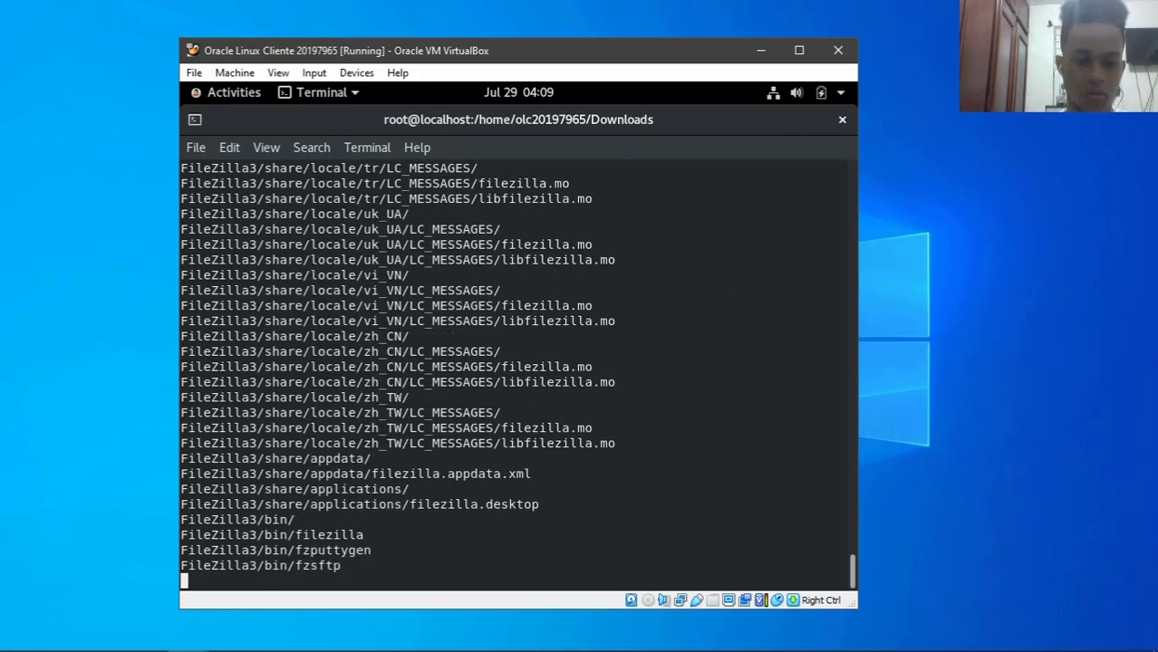
# - Clear the screen and list Downloads, showing FileZilla3 beside its archive and ftpruebalinux.txt
pyautogui.write('clea')
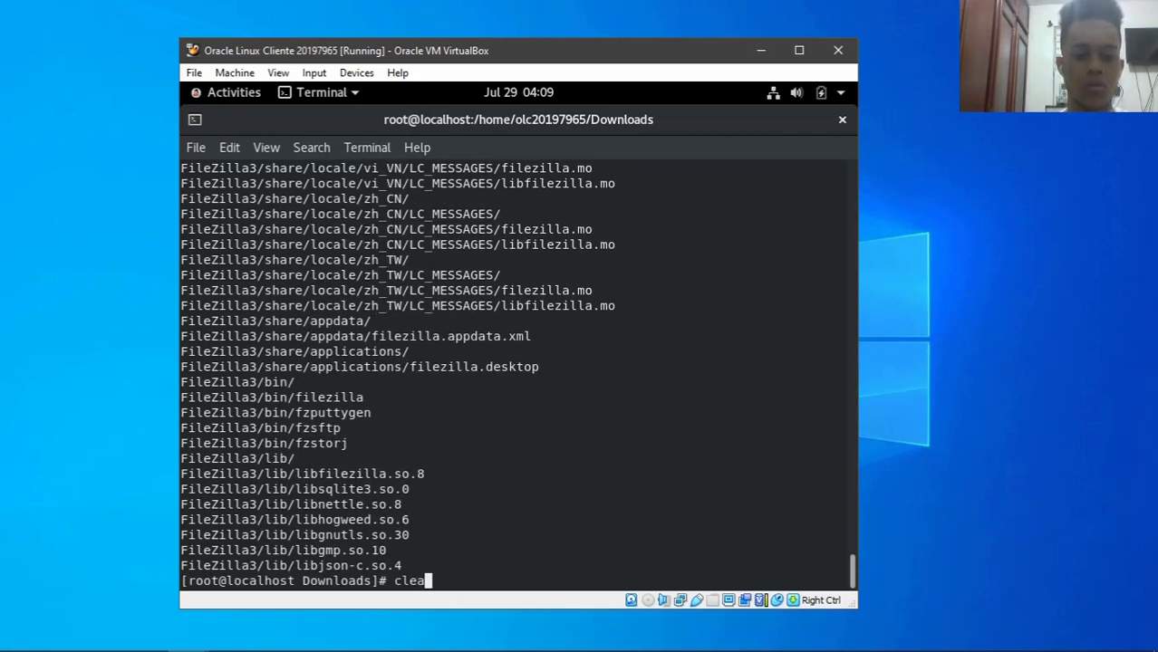
pyautogui.write('r')
pyautogui.press('Return')
pyautogui.write('ls')
pyautogui.press('Return')
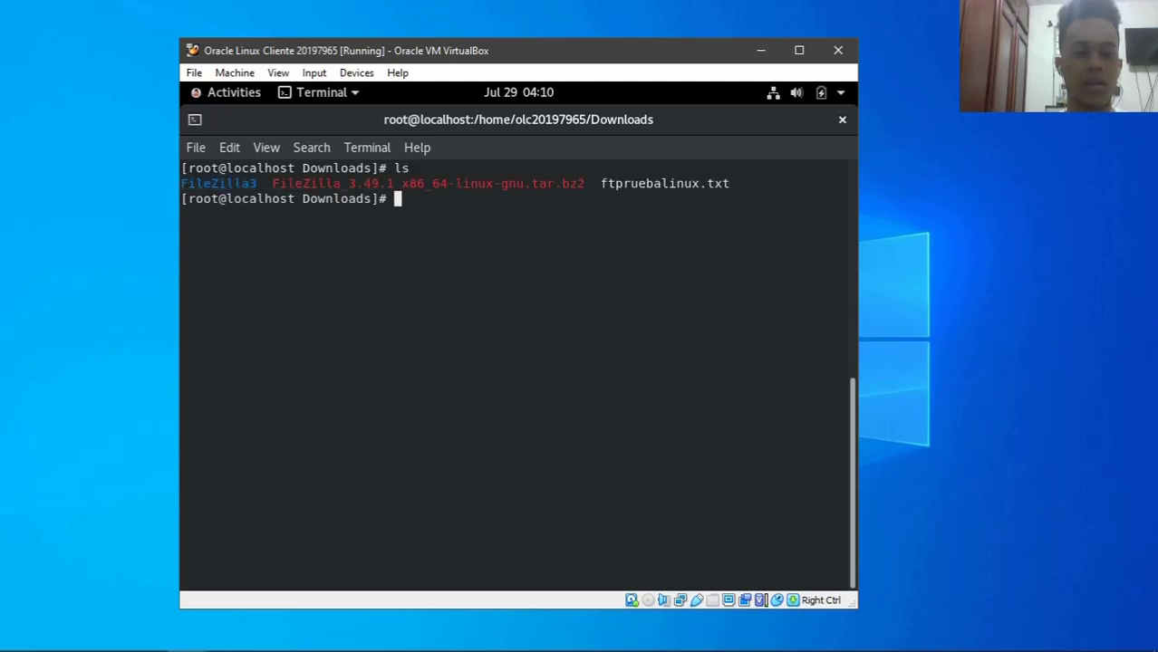
# - Change into the FileZilla3/bin folder and list its programs
pyautogui.write('cd FI')
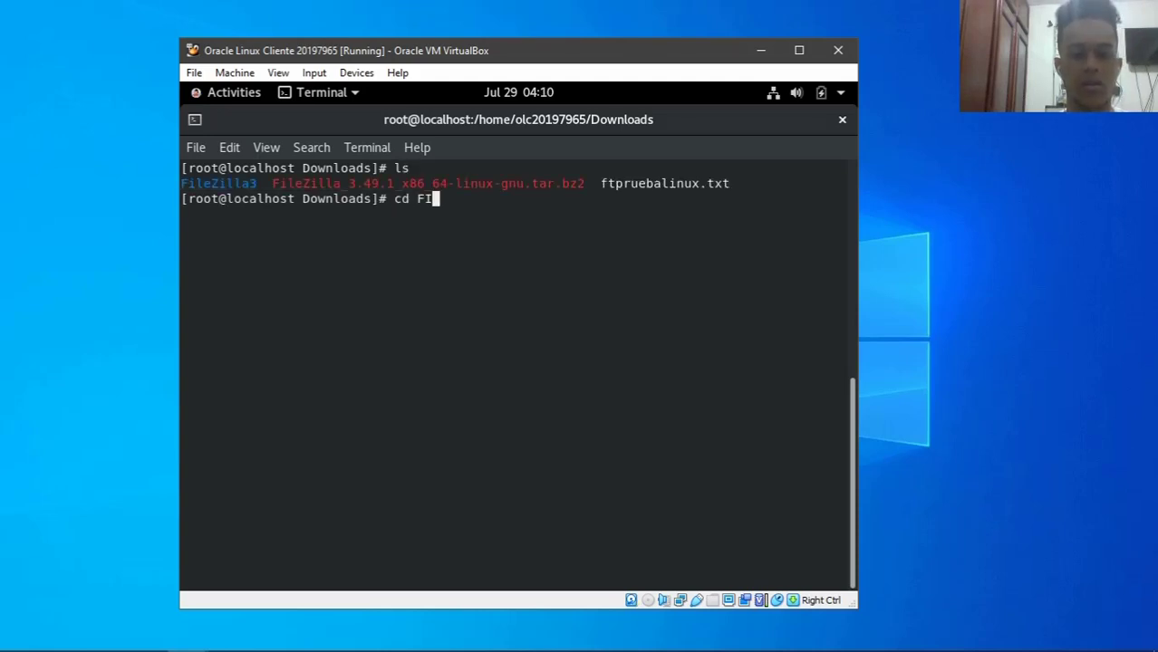
pyautogui.press('Tab')
pyautogui.write('3')
pyautogui.press('Tab')
pyautogui.press('Return')
pyautogui.write('ls')
pyautogui.press('Return')
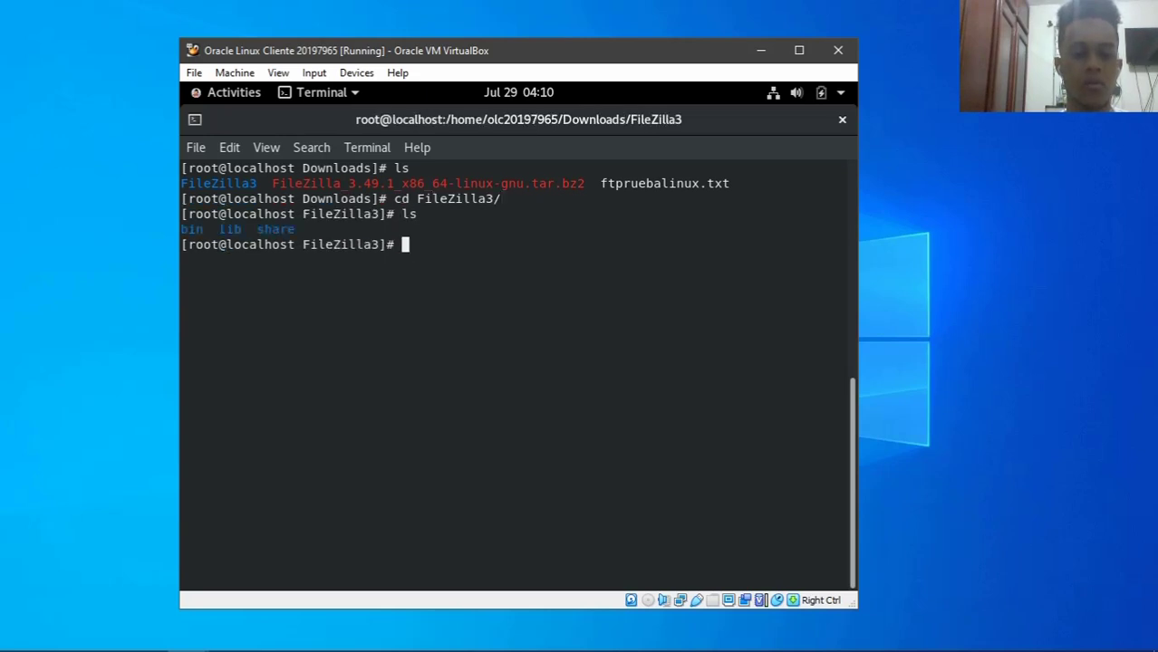
pyautogui.write('cd bi')
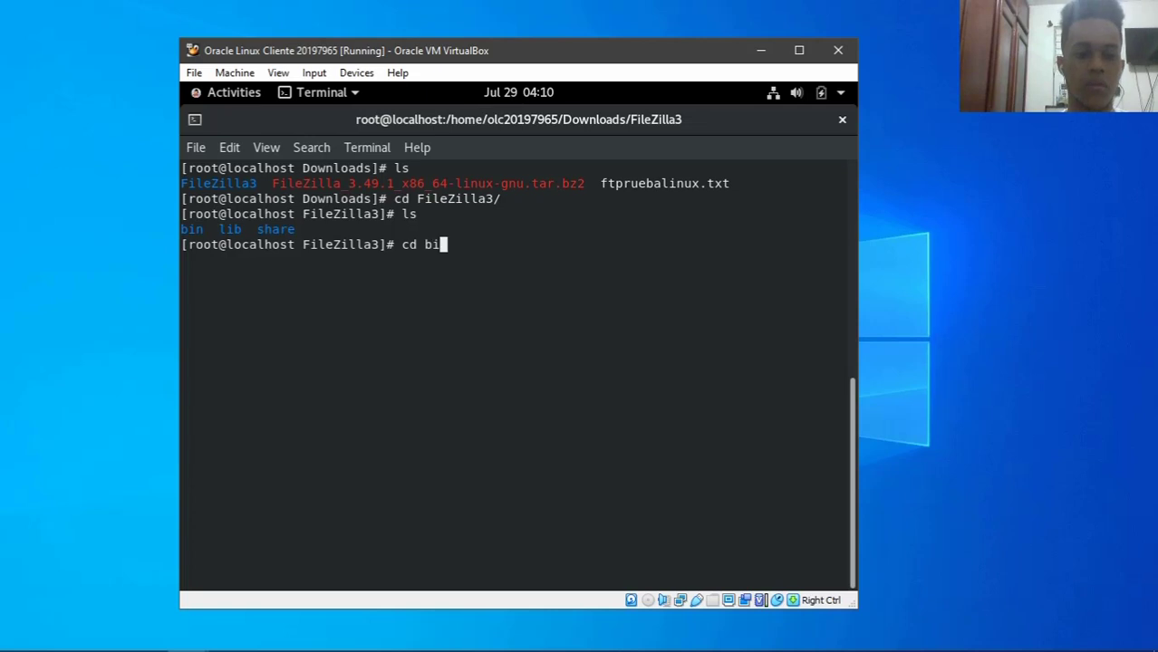
pyautogui.press('Tab')
pyautogui.press('Return')
pyautogui.write('ls')
pyautogui.press('Return')
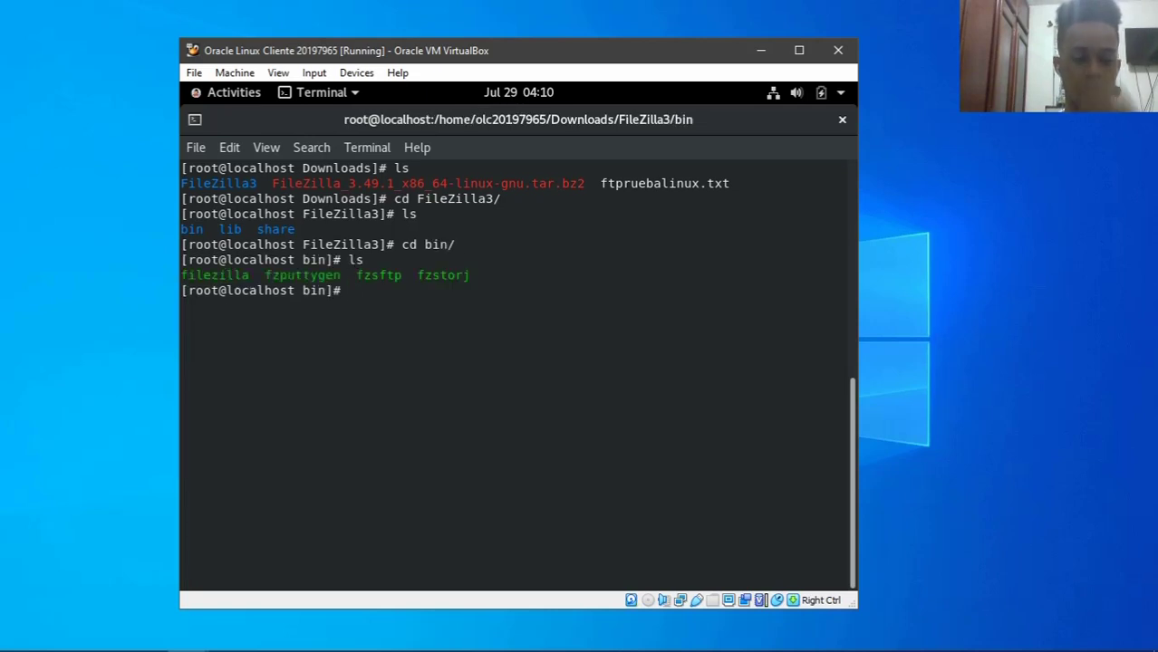
# - Try running ./filezilla from the root shell, then exit back to the regular user
pyautogui.write('./file')
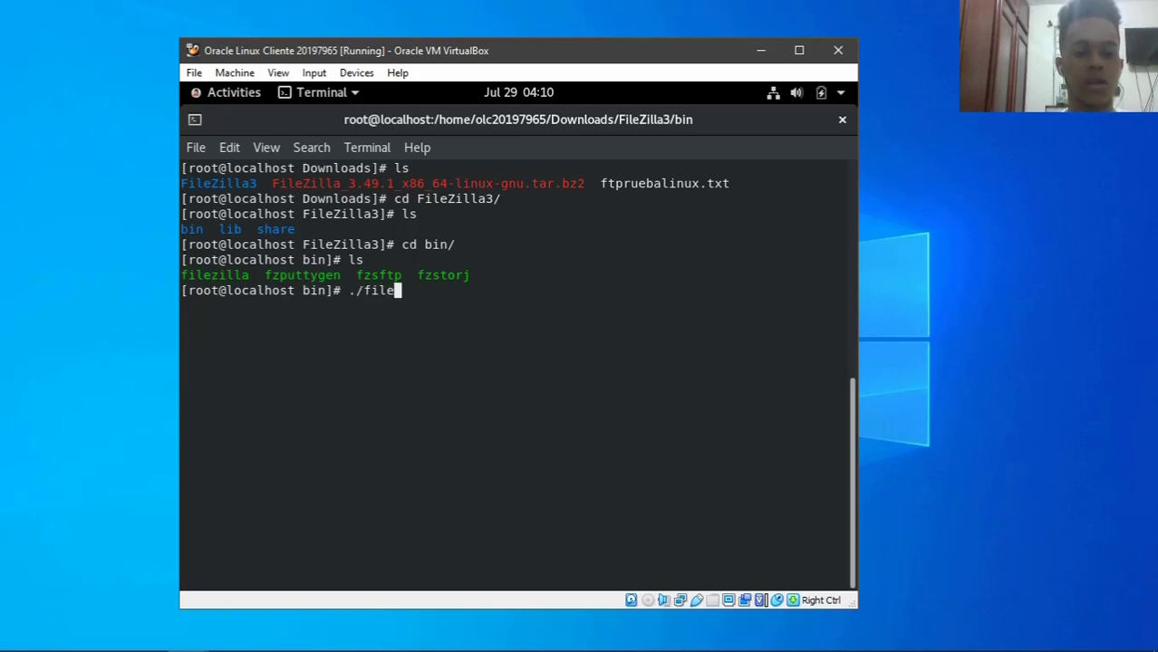
pyautogui.write('zilla')
pyautogui.press('Return')
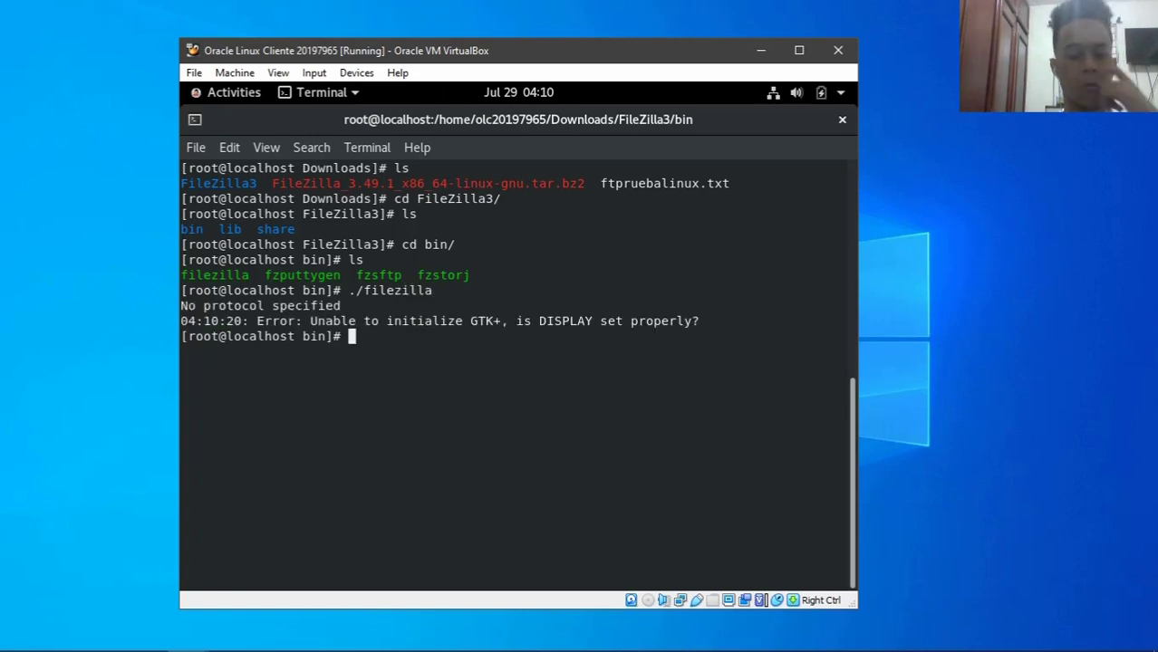
pyautogui.write('exi')
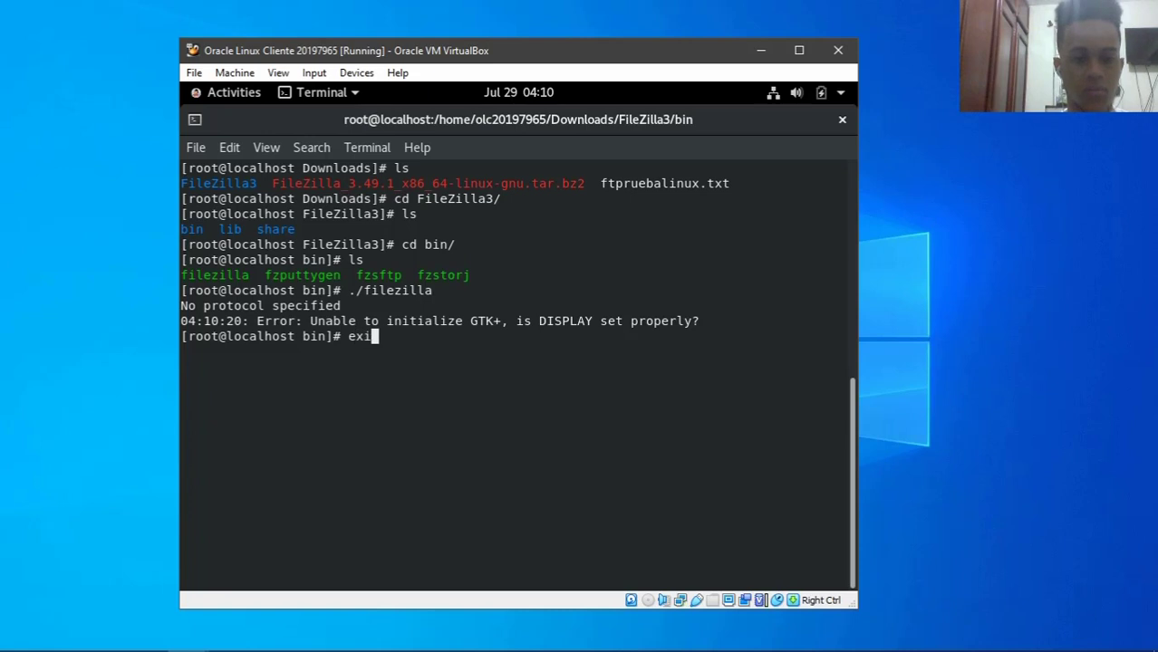
pyautogui.write('t')
pyautogui.press('Return')
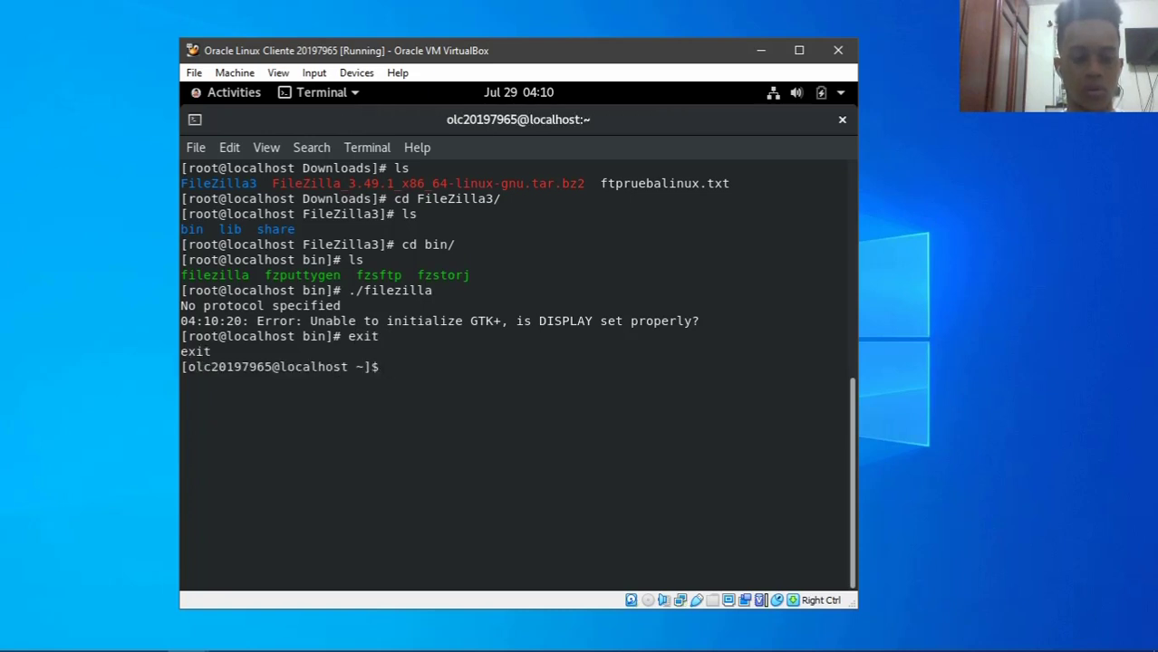
# - As the regular user, change into Downloads/FileZilla3/bin
pyautogui.write('cd Dow')
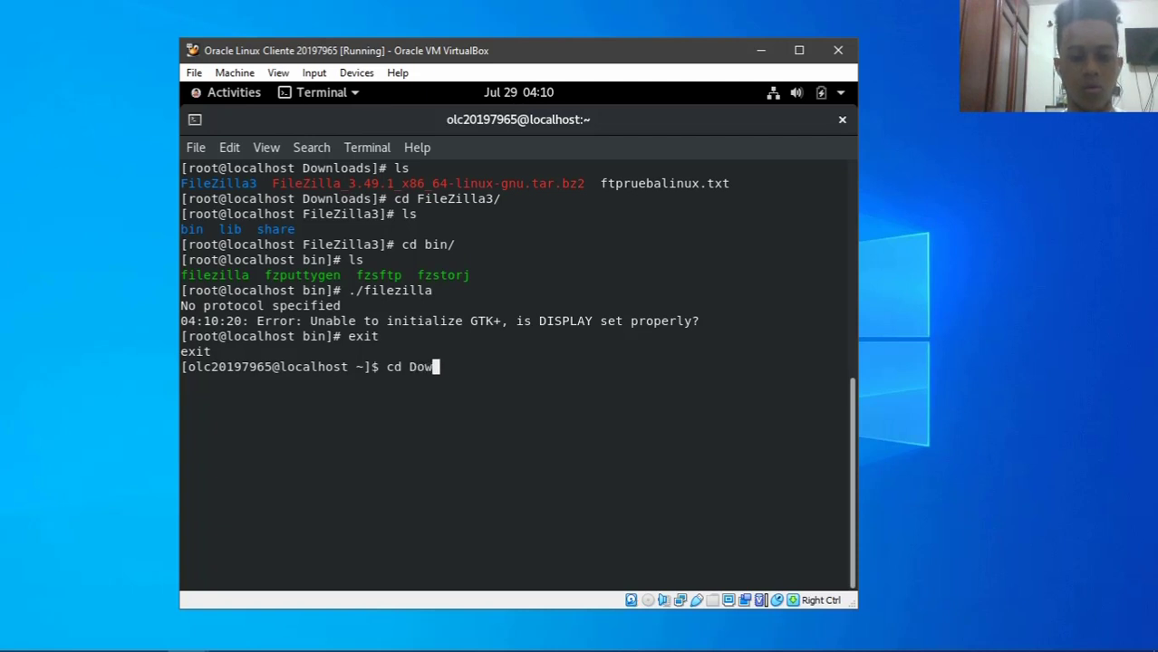
pyautogui.press('Tab')
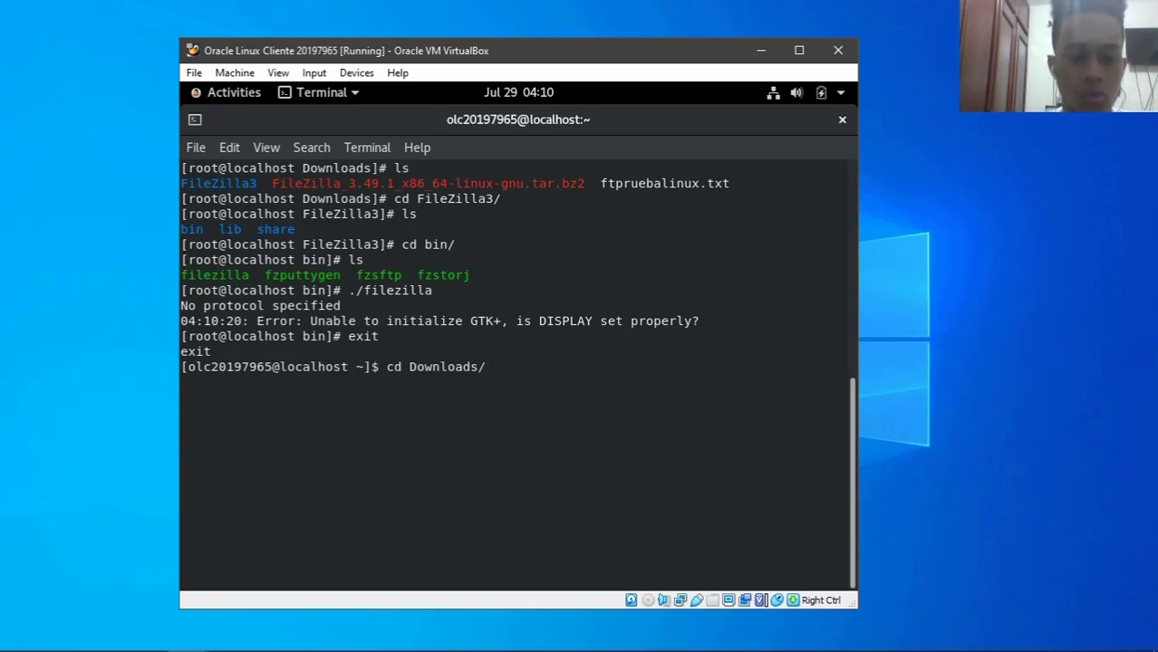
pyautogui.press('Return')
pyautogui.write('ls')
pyautogui.press('Return')
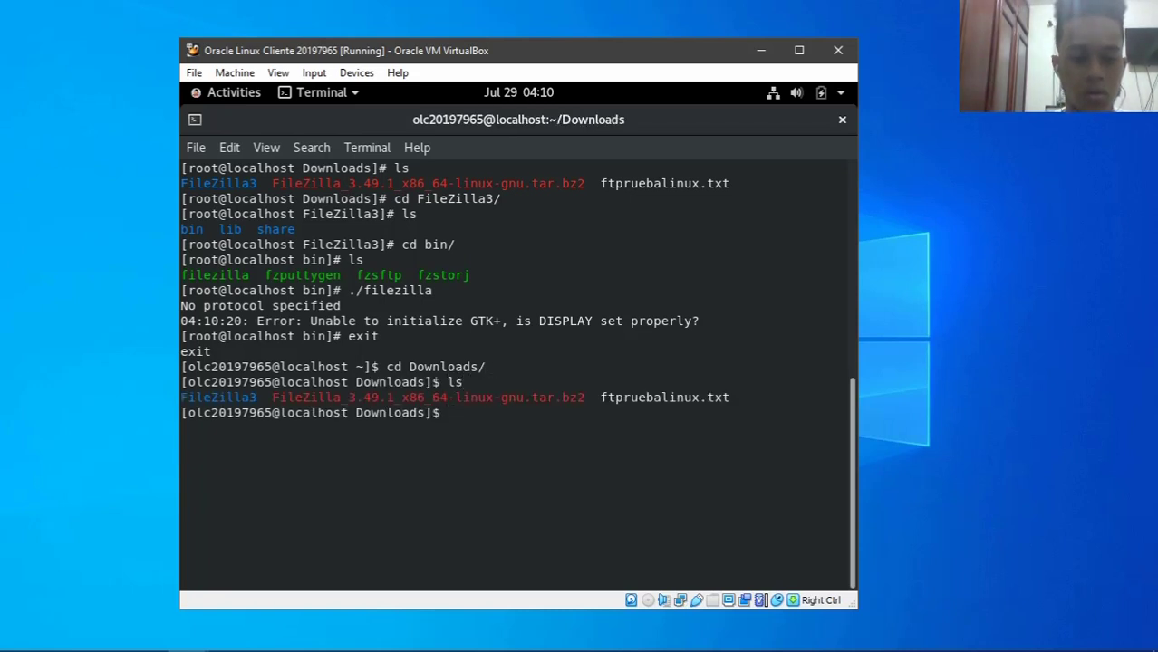
pyautogui.write('cd f')
pyautogui.write('ileZilla3/')
pyautogui.press('Return')
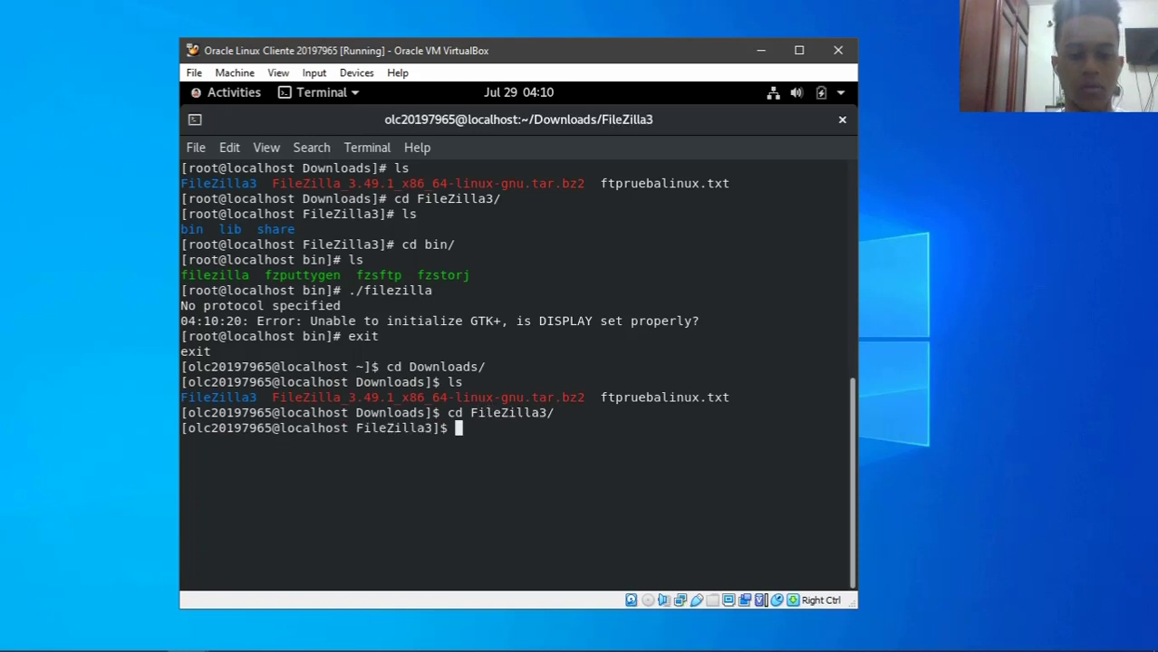
pyautogui.write('cd bin/')
pyautogui.press('Return')
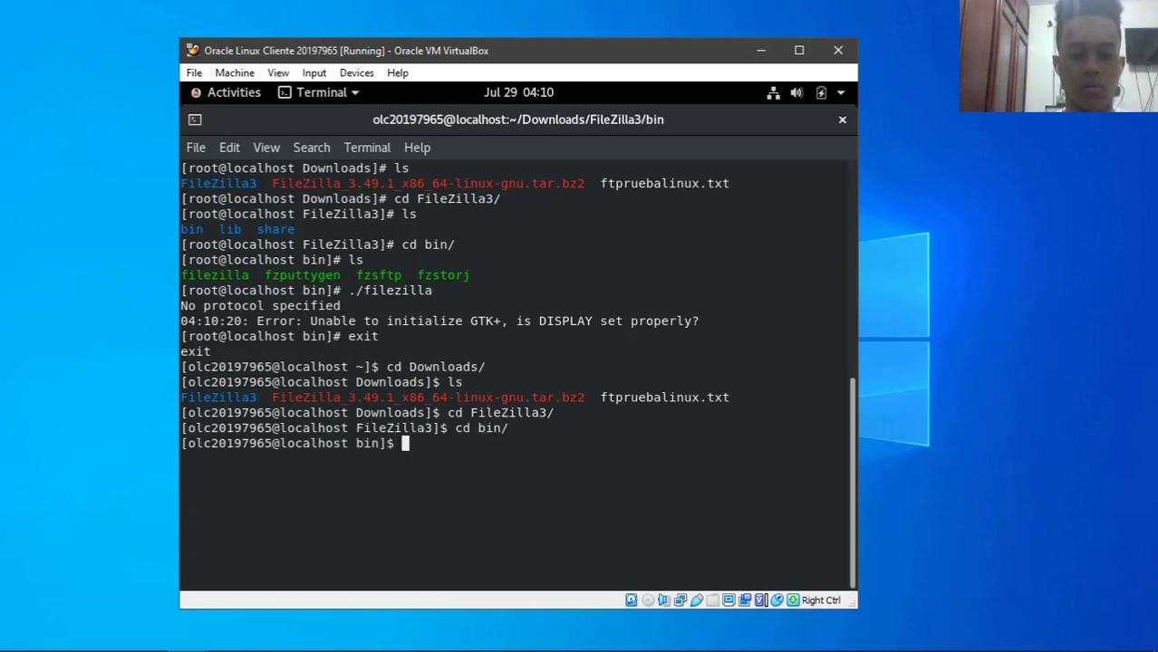
# - Clear the screen, list bin, and launch ./filezilla to reach the welcome dialog
pyautogui.write('clear')
pyautogui.press('Return')
pyautogui.write('ls')
pyautogui.press('Return')
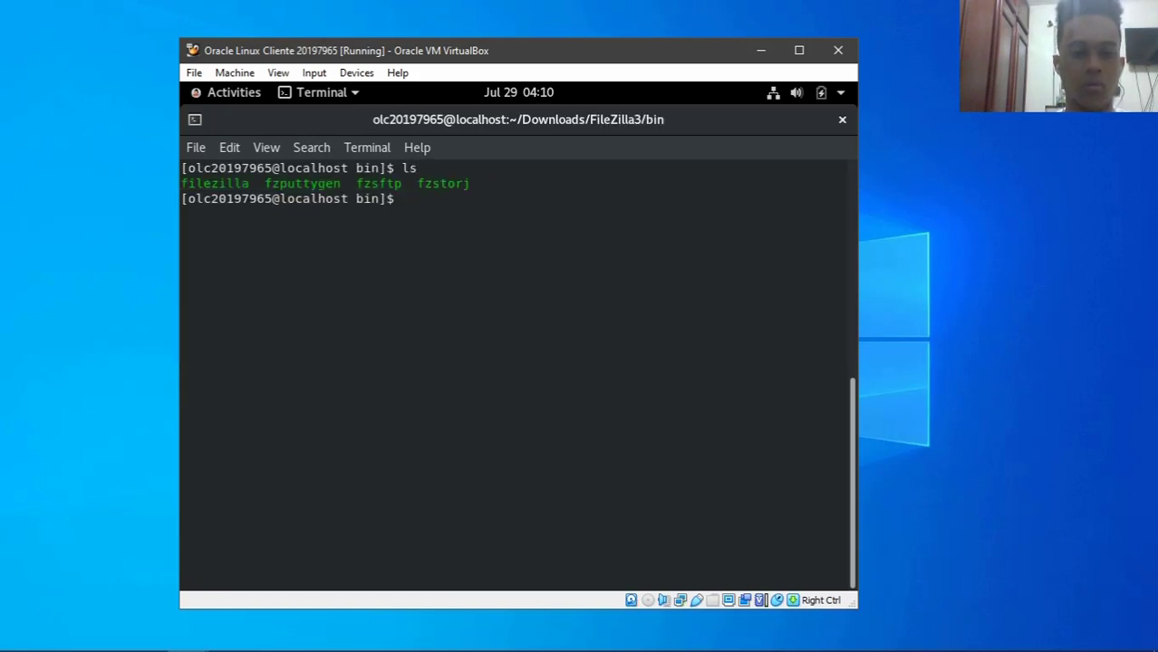
pyautogui.write('./')
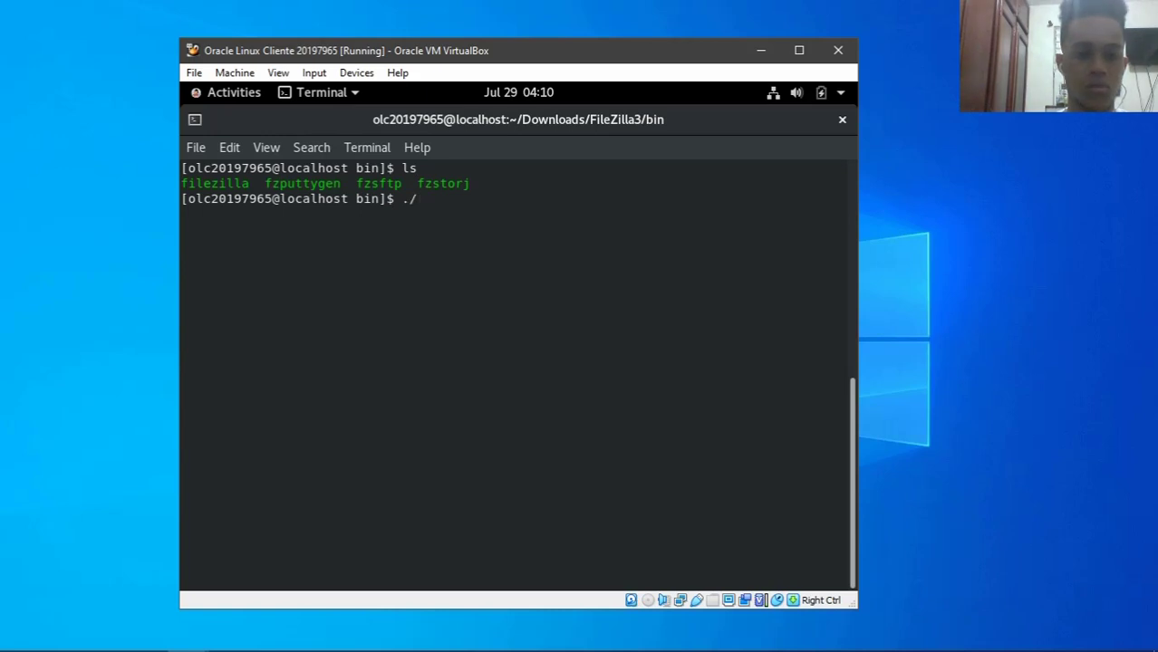
pyautogui.write('fi')
pyautogui.press('Tab')
pyautogui.press('Return')
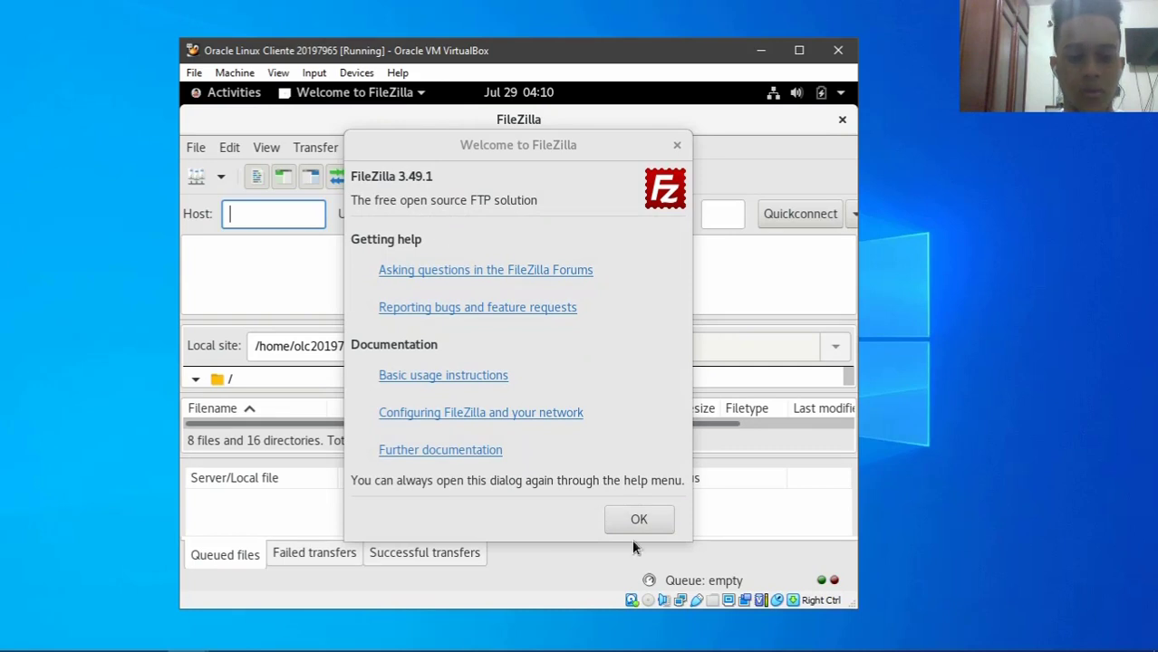
# - Dismiss the FileZilla welcome window and enter host 192.168.1.2
pyautogui.click(640, 521)
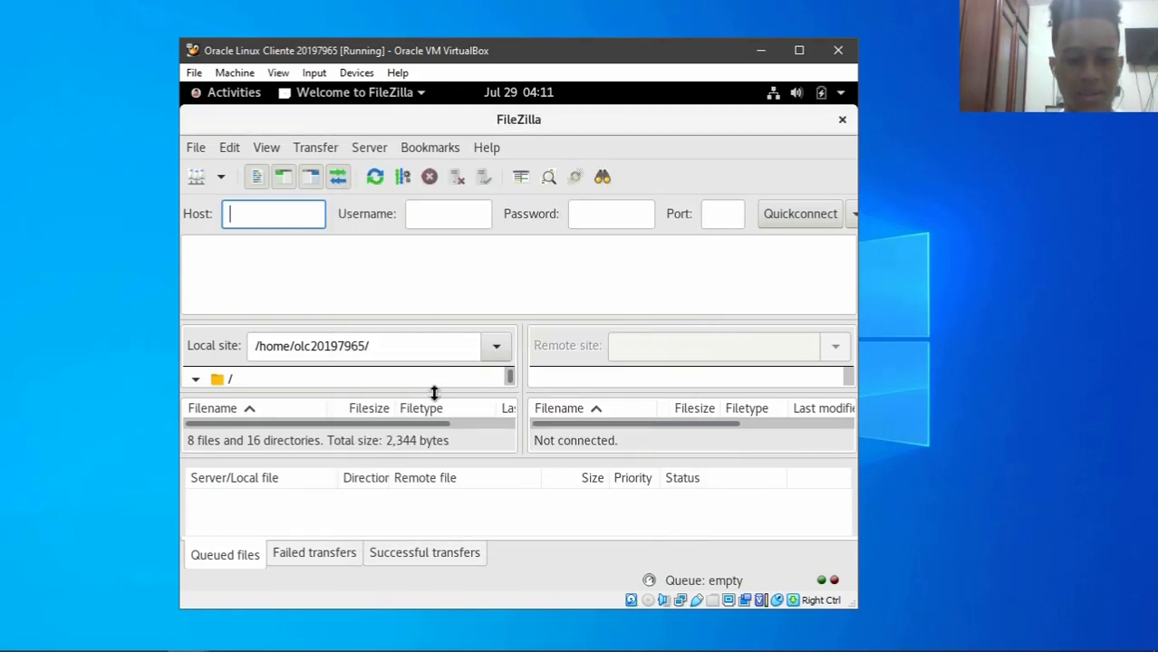
pyautogui.hscroll(2, 324, 427)
pyautogui.hscroll(-2, 240, 407)
pyautogui.write('192.168')
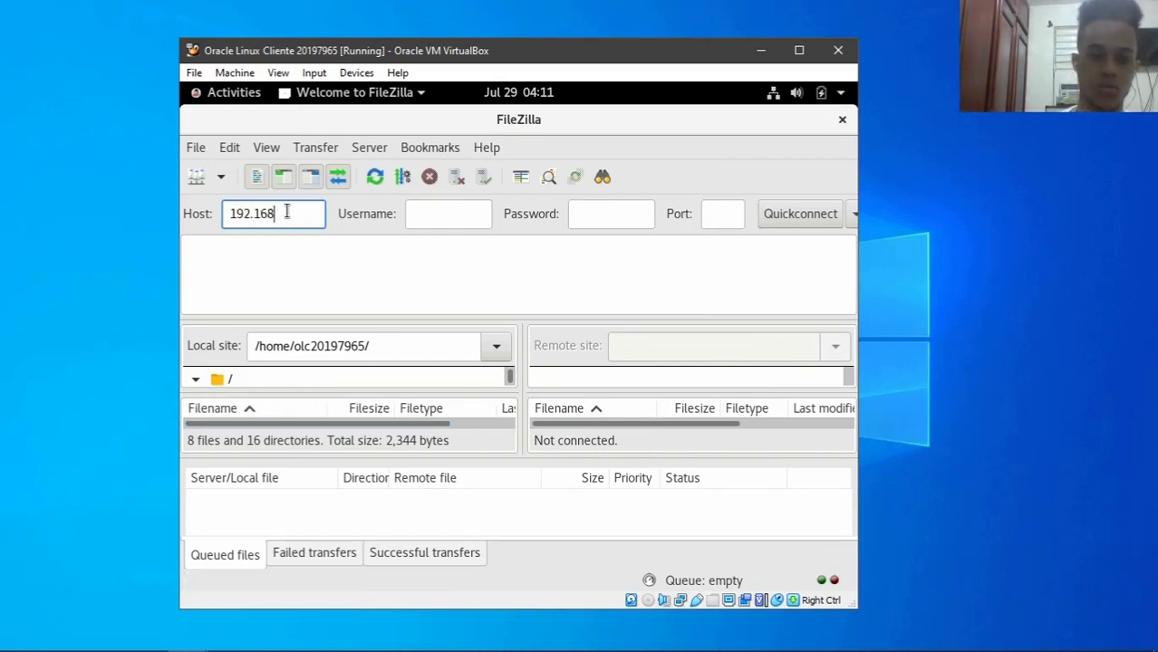
pyautogui.write('.1.2')
pyautogui.press('Tab')
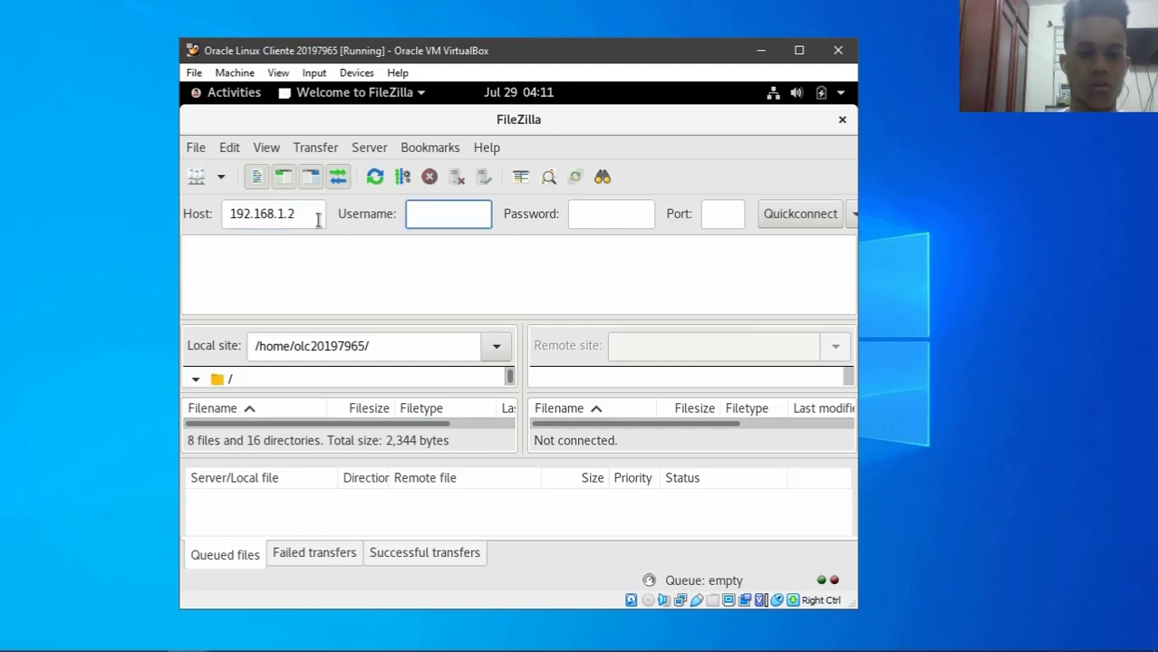
# - Log in as ftpuser with the account password via Quickconnect
pyautogui.write('user')
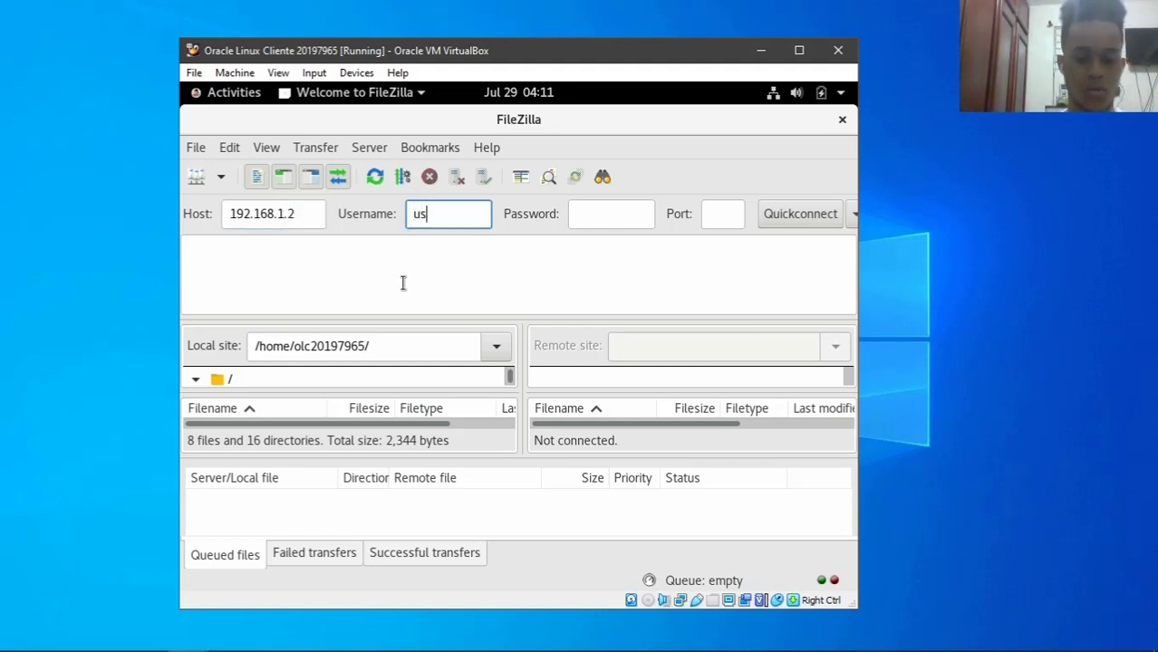
pyautogui.press('BackSpace')
pyautogui.press('BackSpace')
pyautogui.write('ftp')
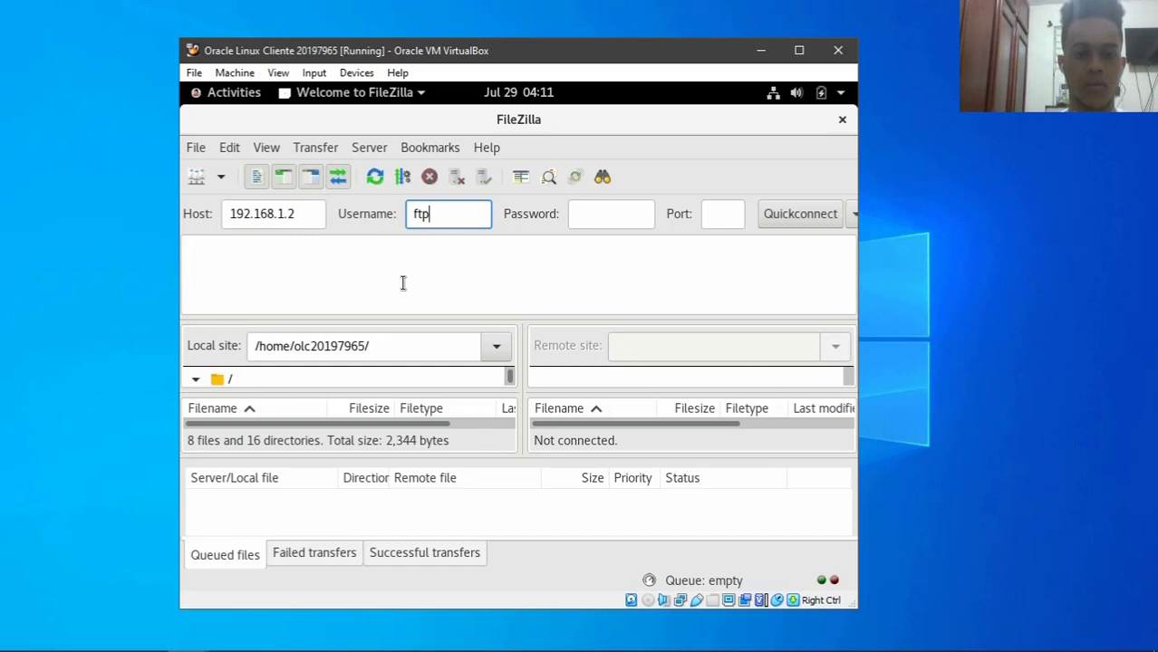
pyautogui.write('user')
pyautogui.press('Tab')
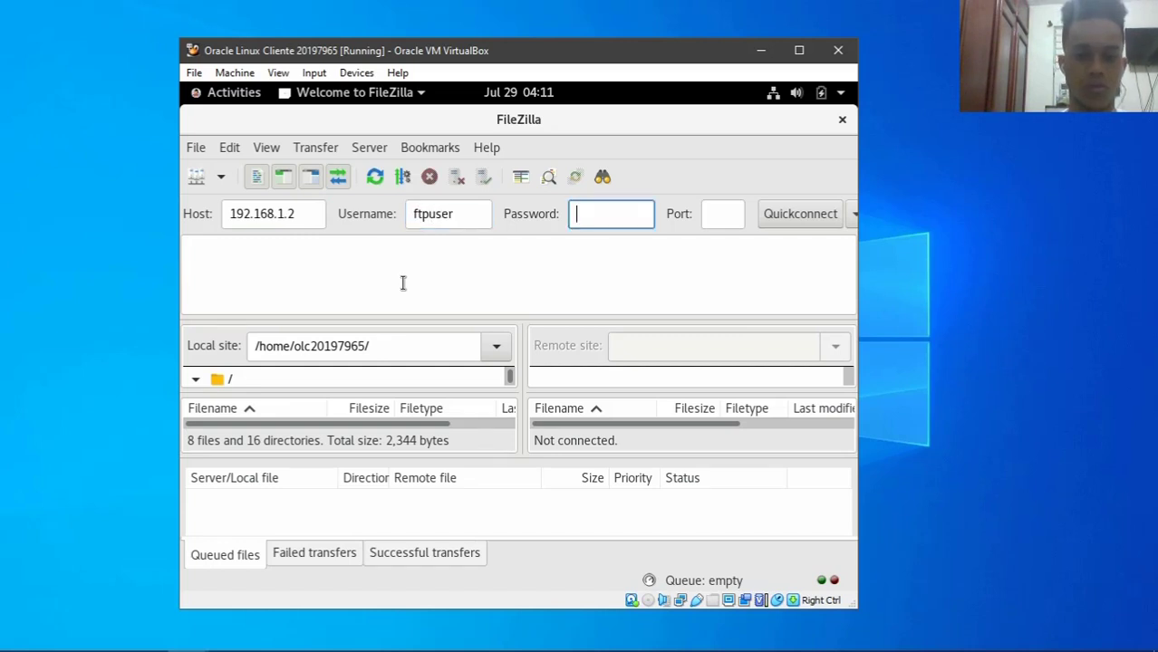
pyautogui.write('••••')
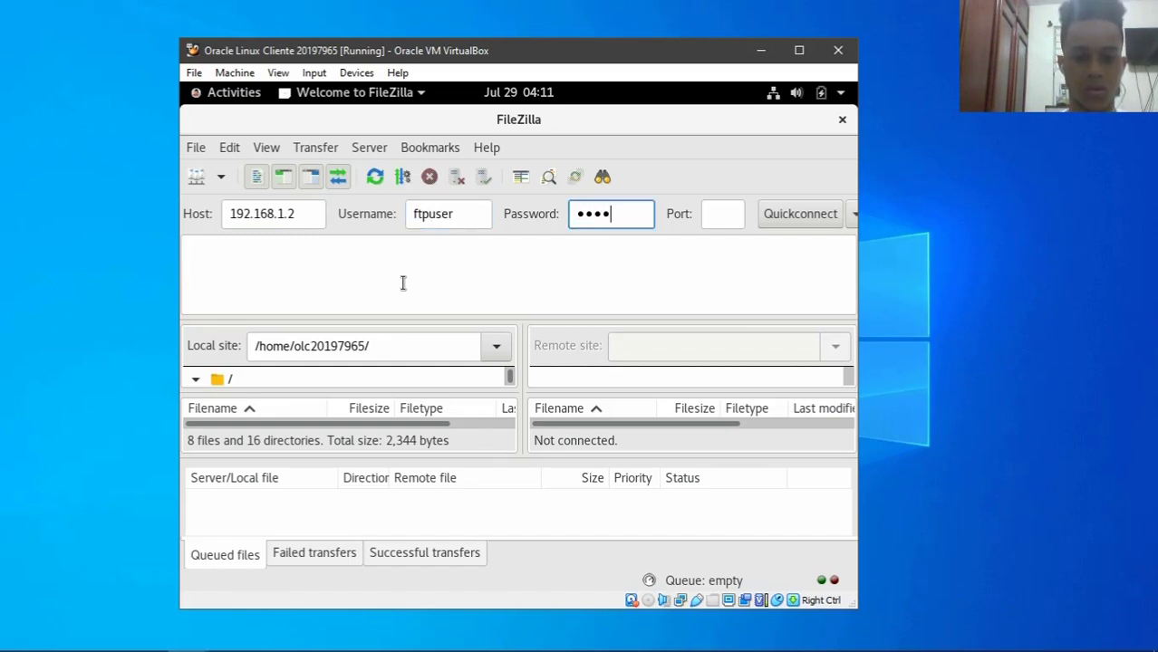
pyautogui.write('•••••')
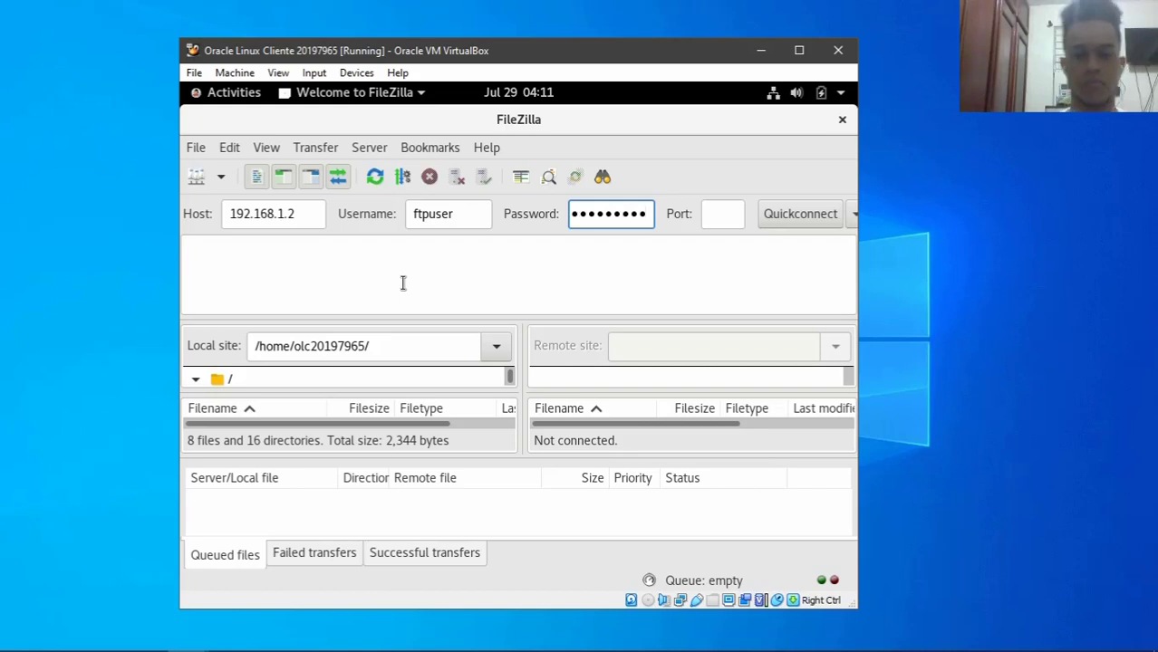
pyautogui.click(823, 212)
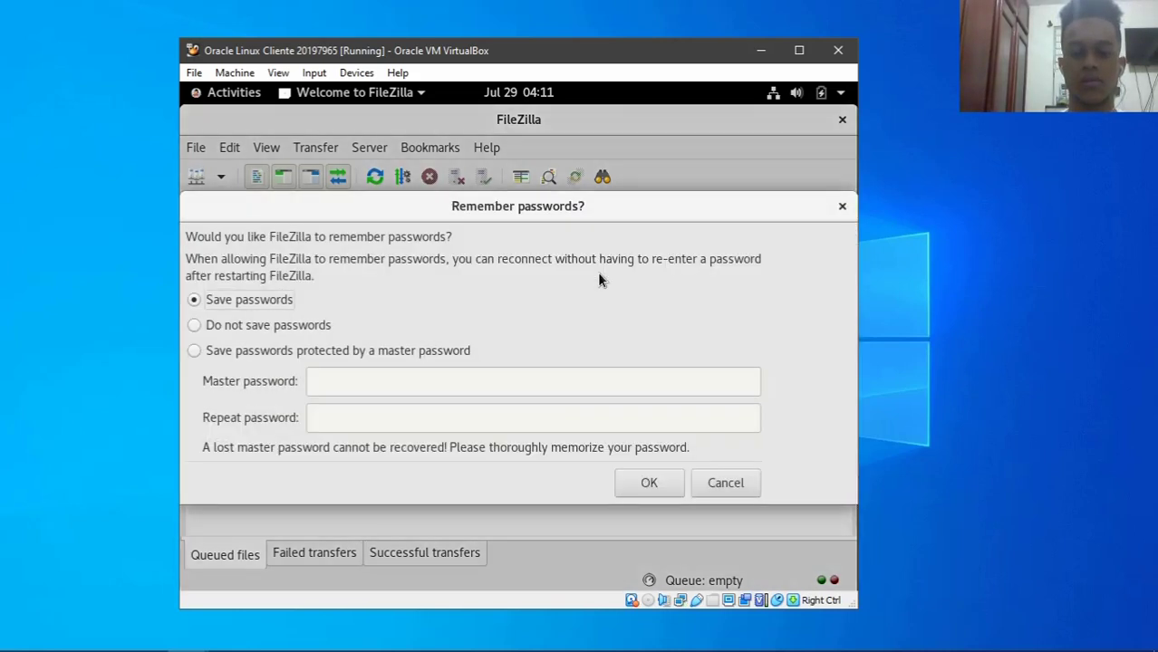
# - Decline saving passwords, accept the insecure plain FTP connection and maximize FileZilla
pyautogui.click(250, 326)
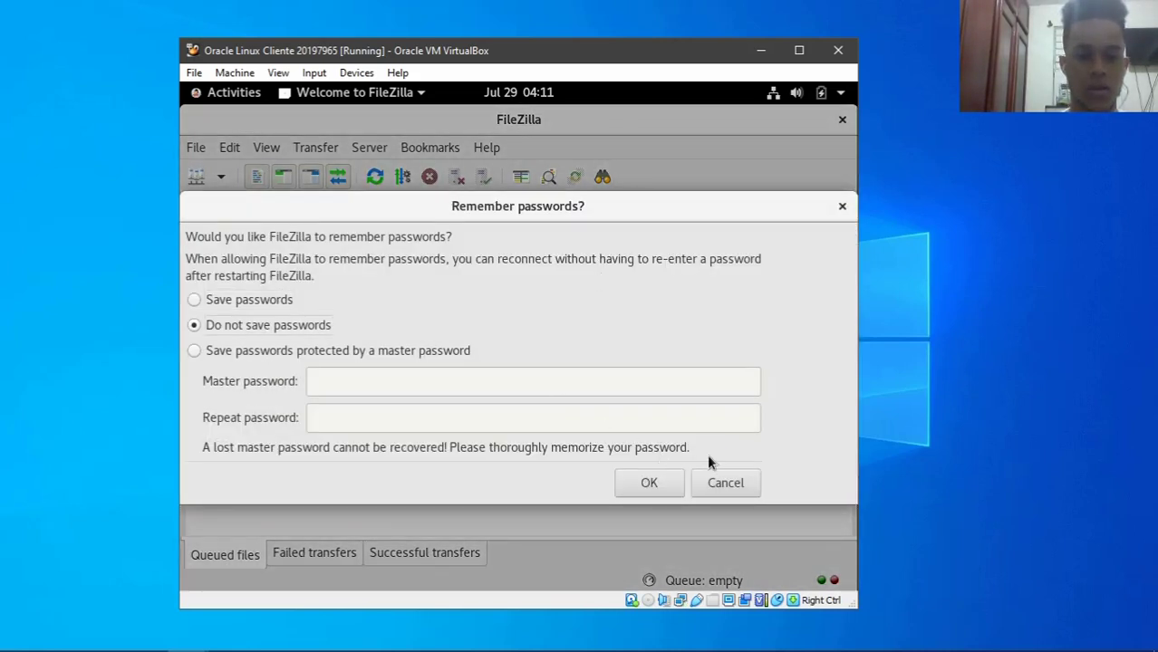
pyautogui.click(642, 490)
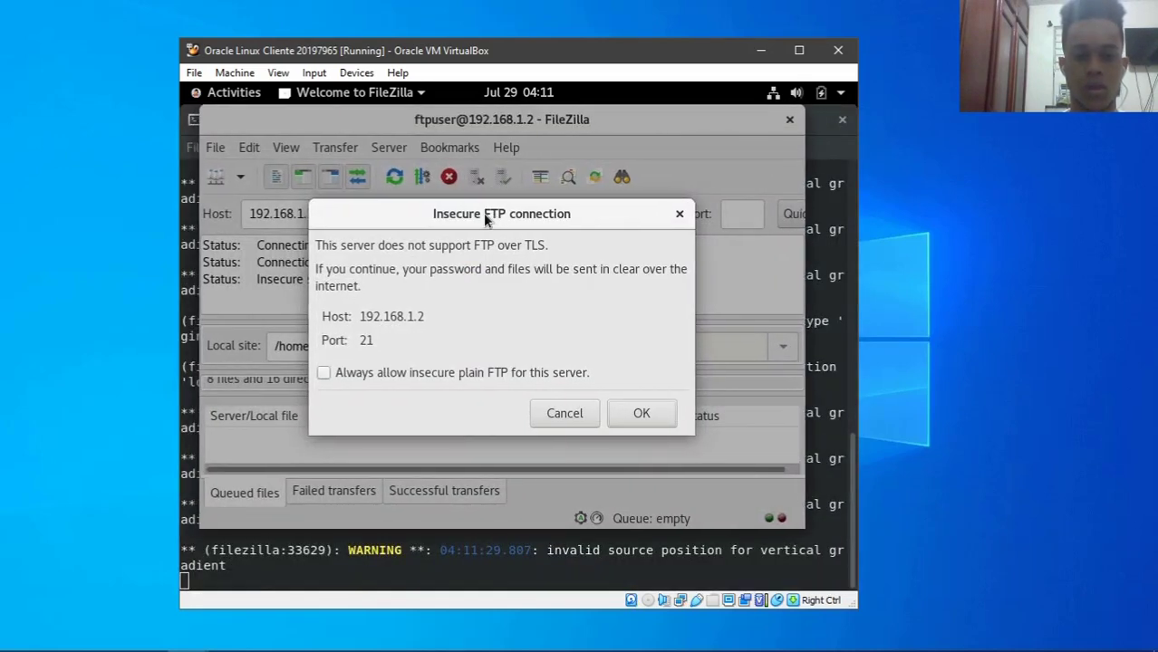
pyautogui.click(650, 415)
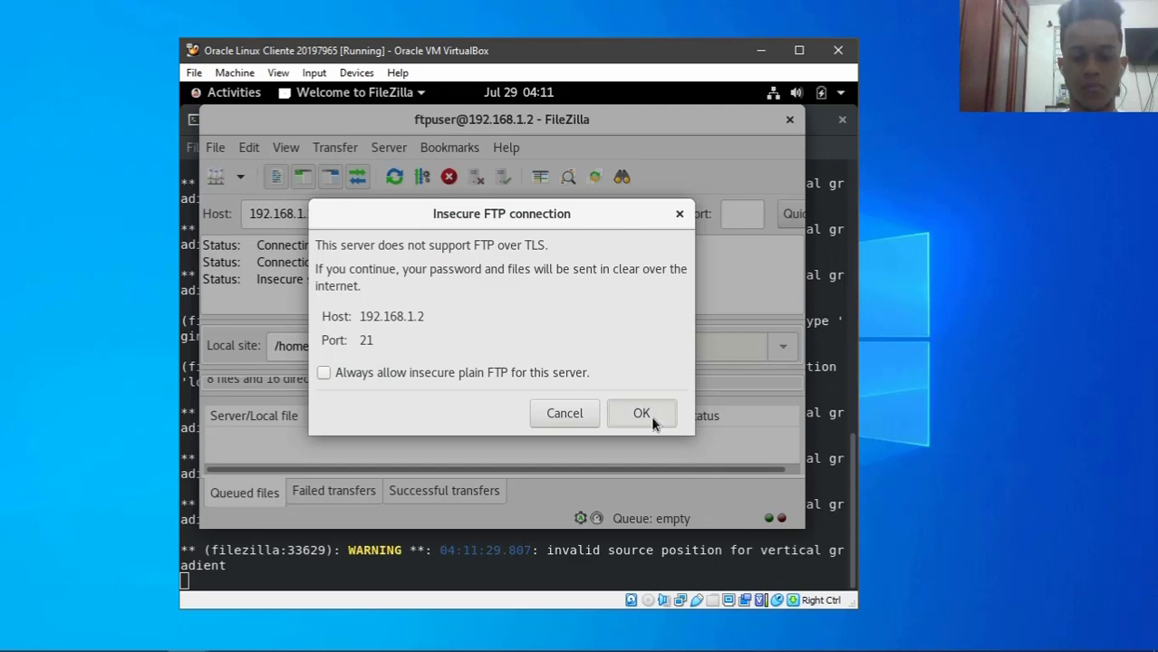
pyautogui.doubleClick(576, 121)
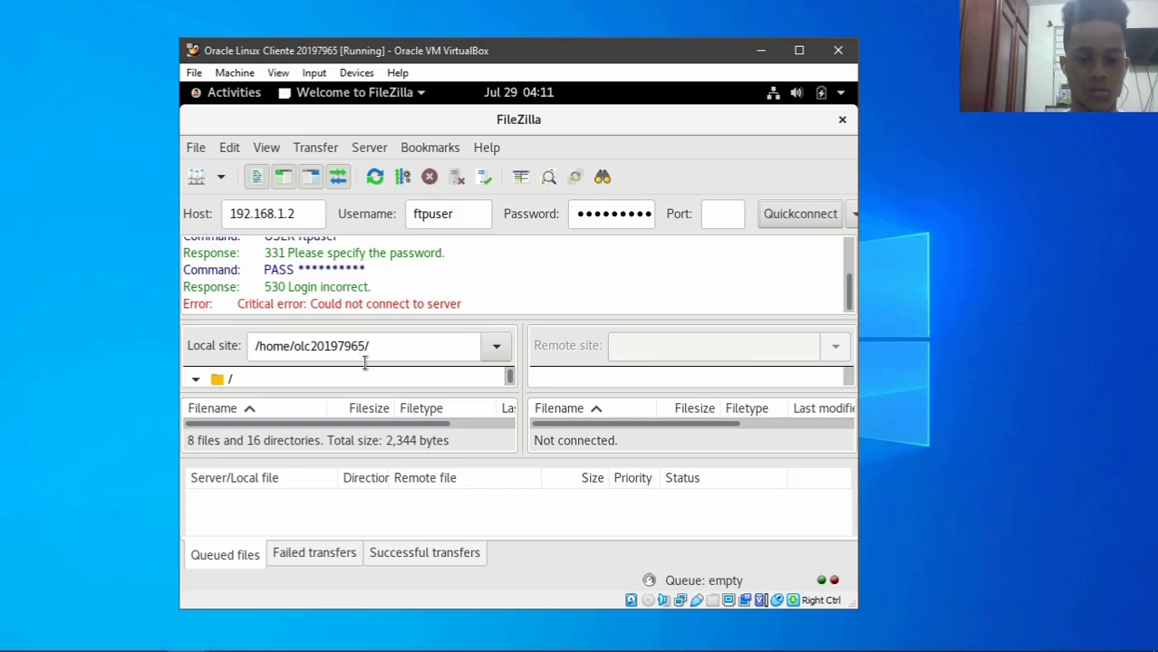
pyautogui.scroll(-3, 356, 375)
pyautogui.scroll(-4, 356, 375)
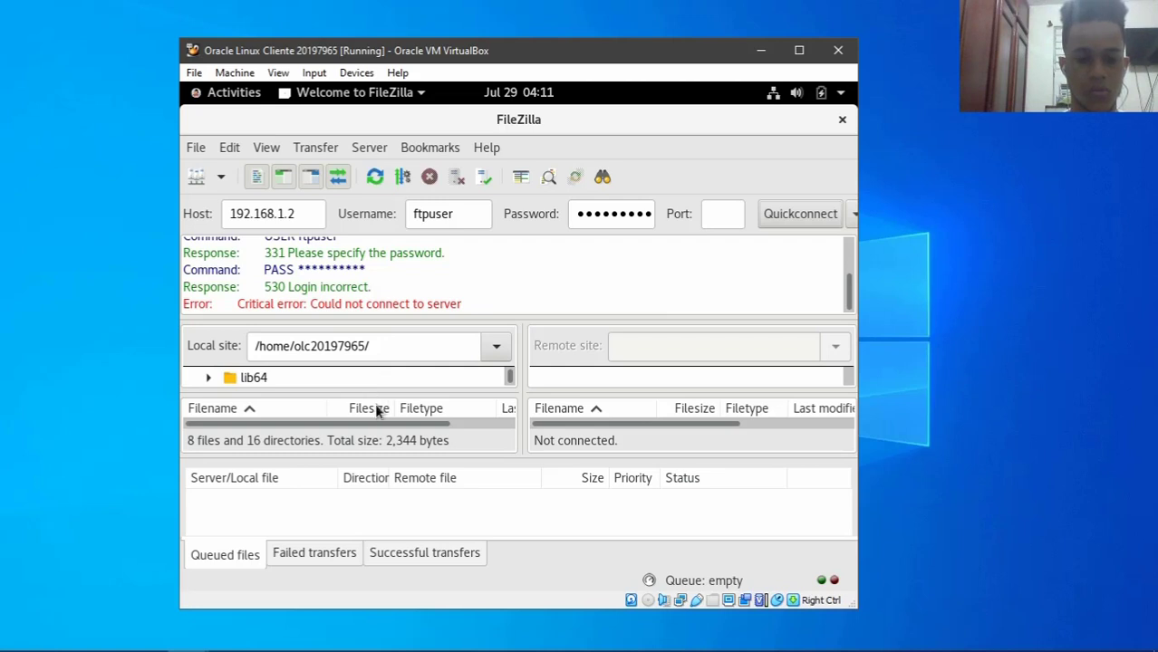
pyautogui.moveTo(396, 432)
pyautogui.mouseDown()
pyautogui.moveTo(408, 432)
pyautogui.moveTo(396, 432)
pyautogui.mouseUp()
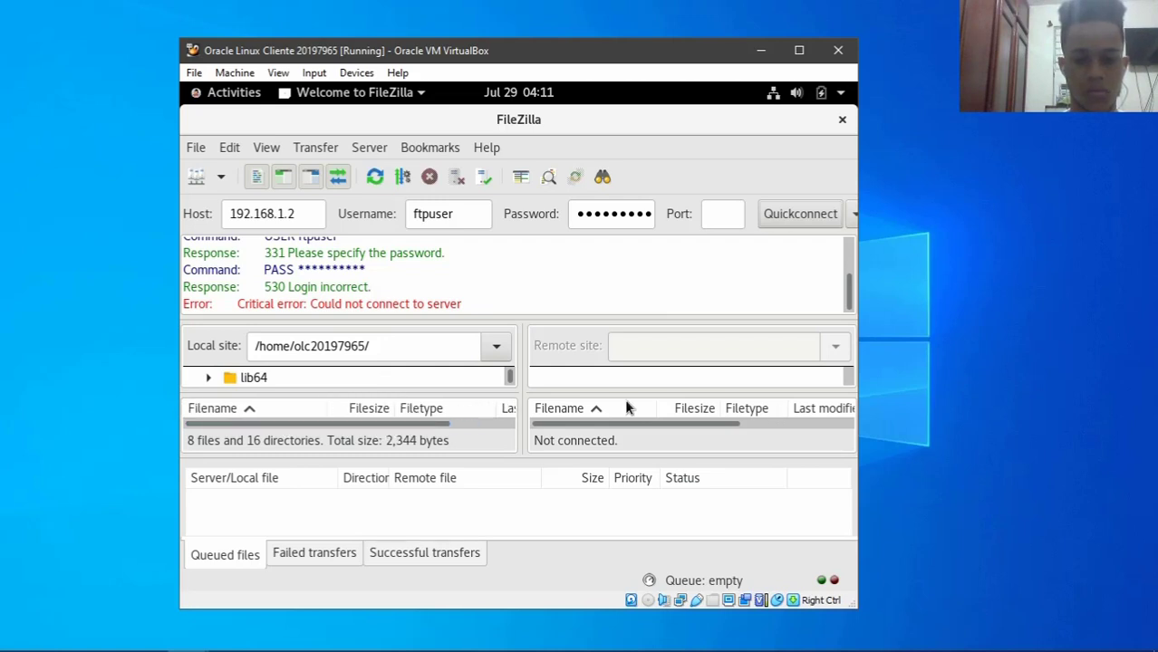
# - Replace the password with the correct account password and reconnect to 192.168.1.2
pyautogui.click(616, 218)
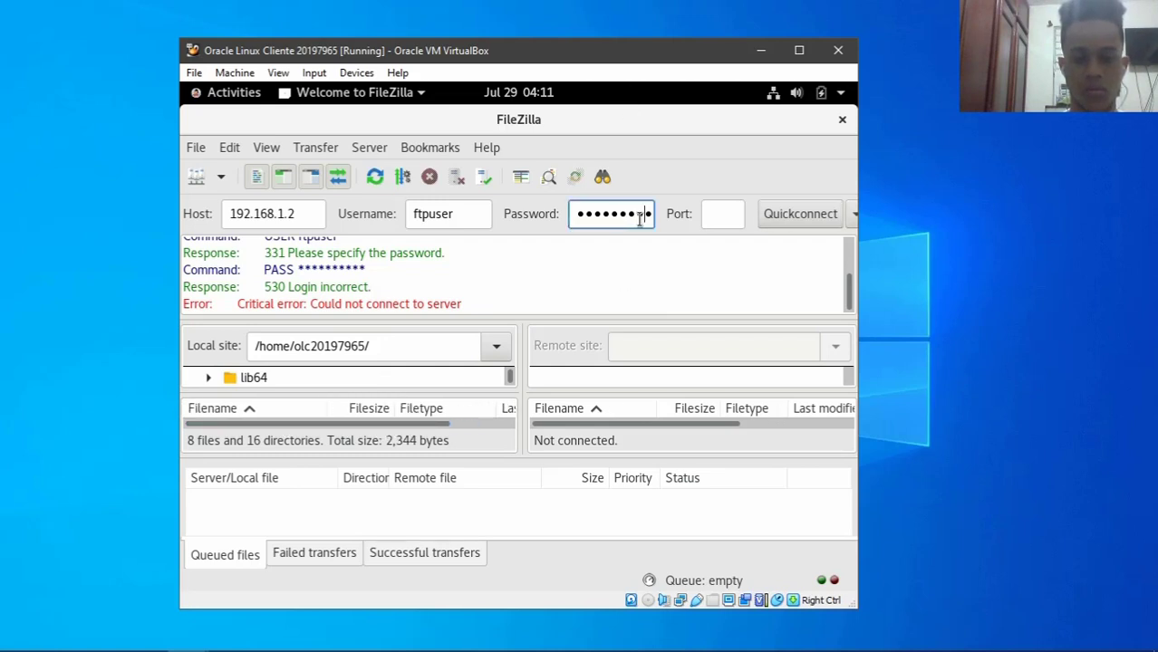
pyautogui.hotkey('ctrl', 'a')
pyautogui.write('12')
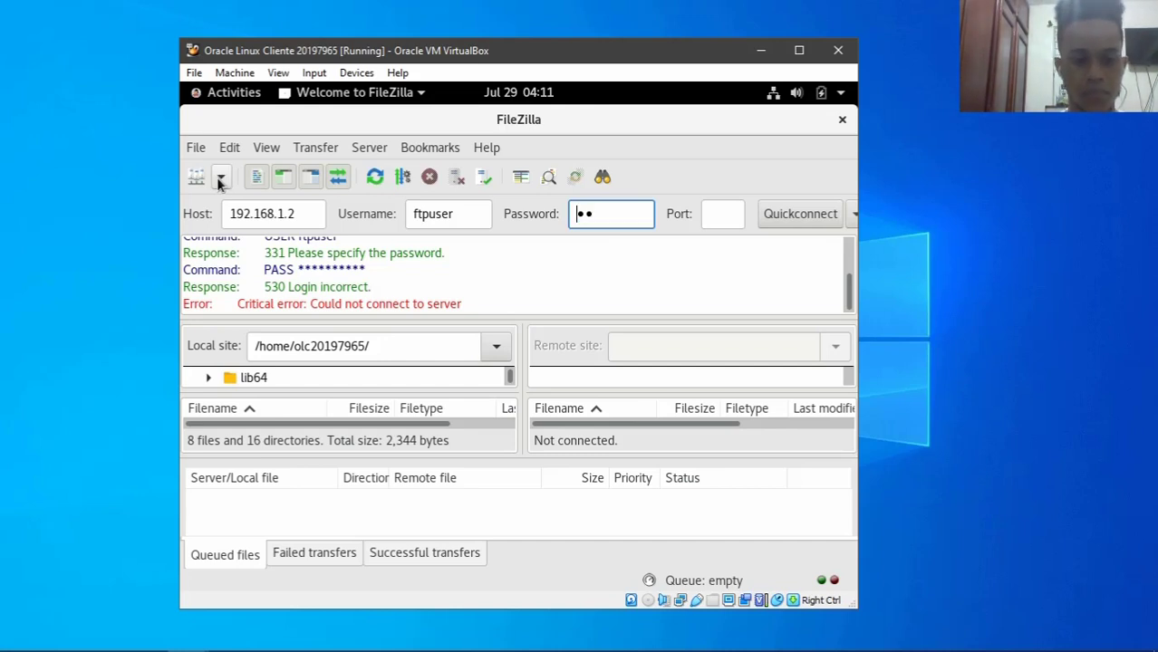
pyautogui.press('BackSpace')
pyautogui.press('BackSpace')
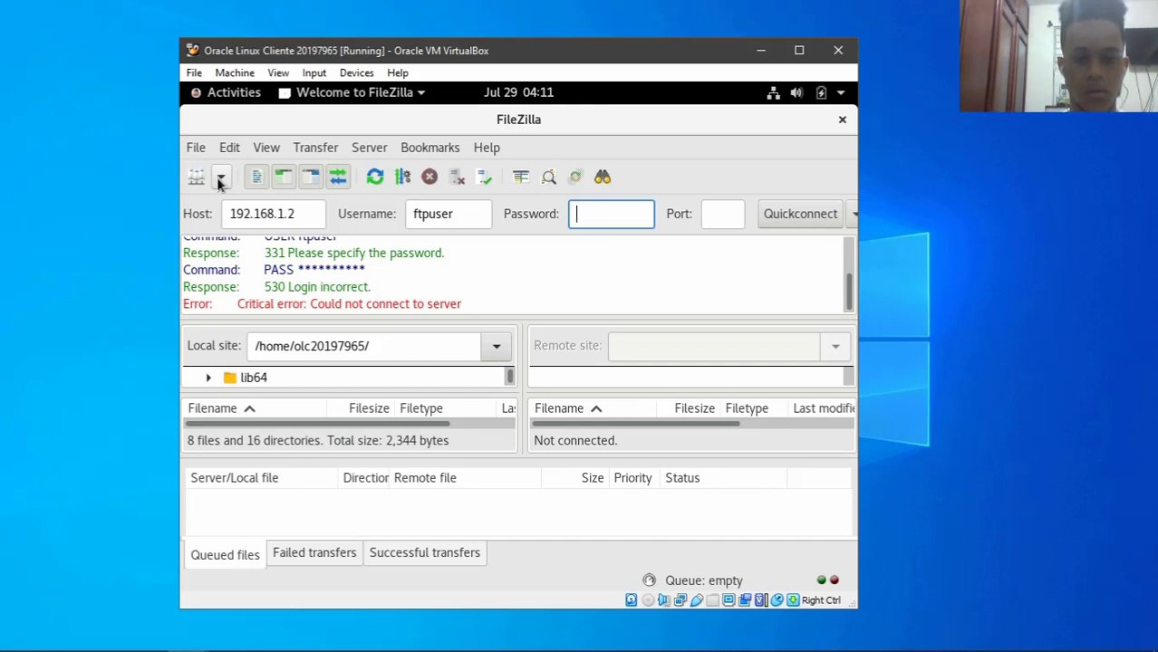
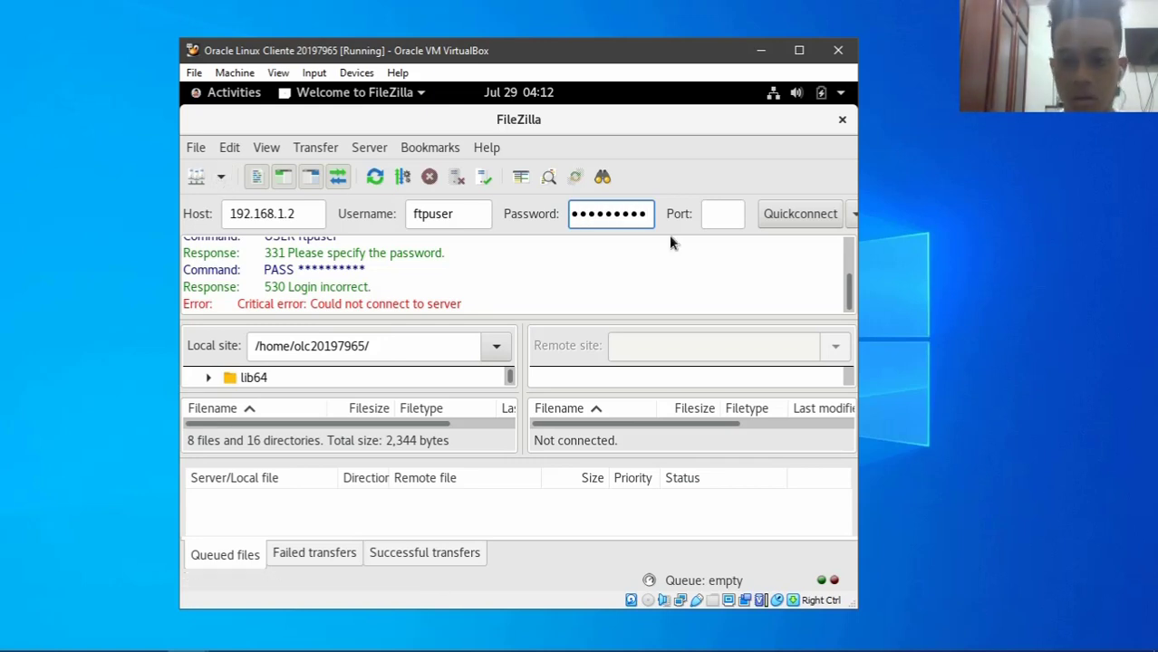
pyautogui.click(820, 214)
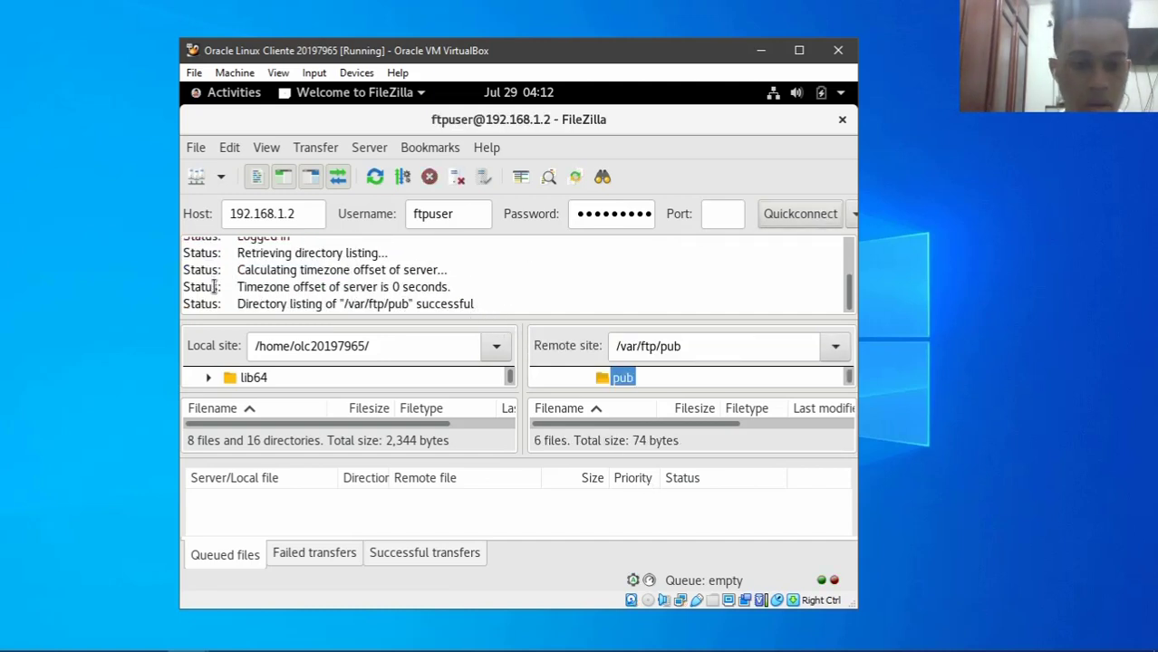
# - Maximize the VM window, sort remote files by name descending and enlarge both file lists
pyautogui.moveTo(238, 304); pyautogui.dragTo(427, 304)
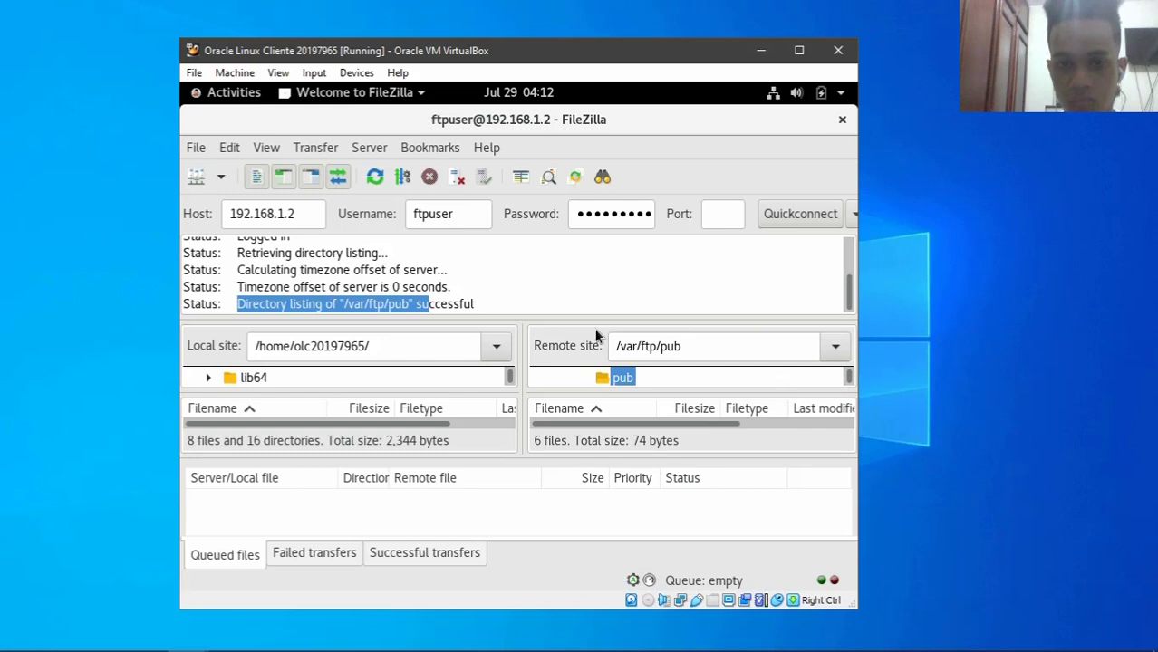
pyautogui.click(788, 51)
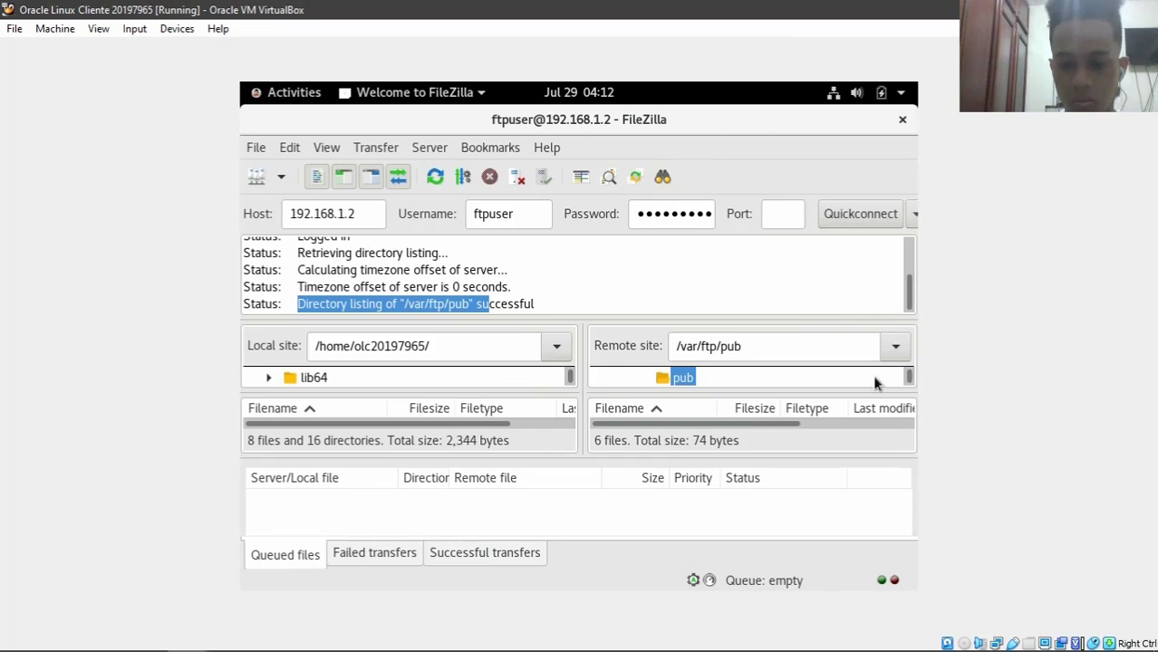
pyautogui.moveTo(910, 375); pyautogui.dragTo(911, 379)
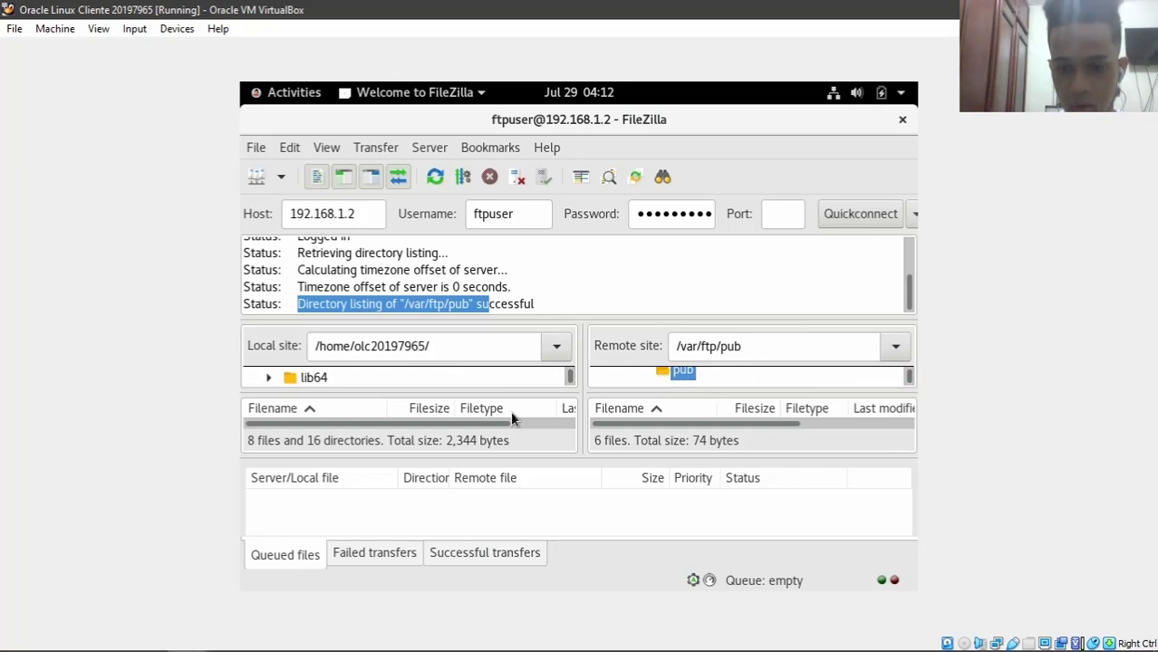
pyautogui.moveTo(602, 423)
pyautogui.mouseDown()
pyautogui.moveTo(669, 434)
pyautogui.moveTo(607, 435)
pyautogui.mouseUp()
pyautogui.click(677, 410)
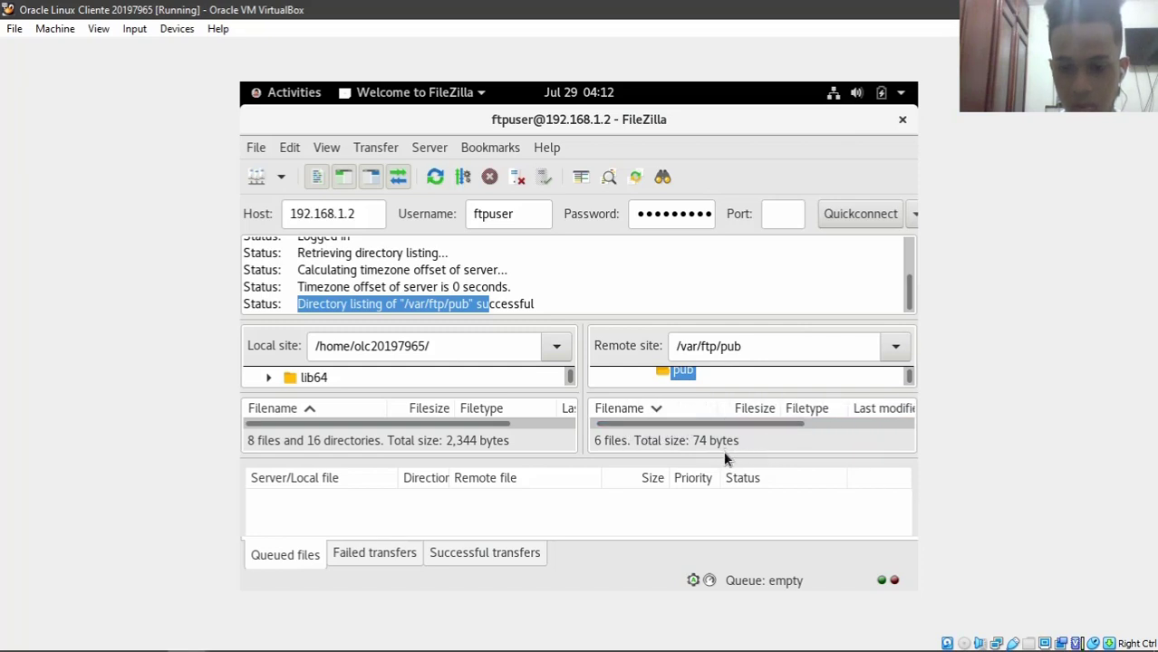
pyautogui.moveTo(727, 460); pyautogui.dragTo(735, 534)
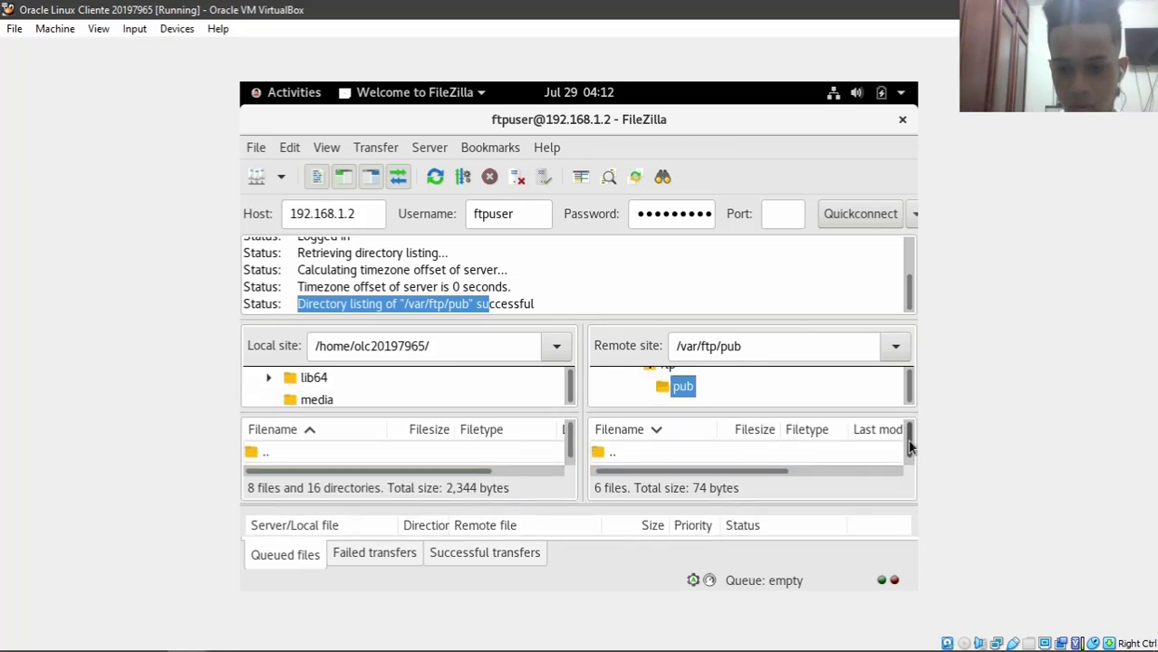
# - Inspect the local site path and the remote /var/ftp/pub path fields
pyautogui.scroll(-1, 909, 453)
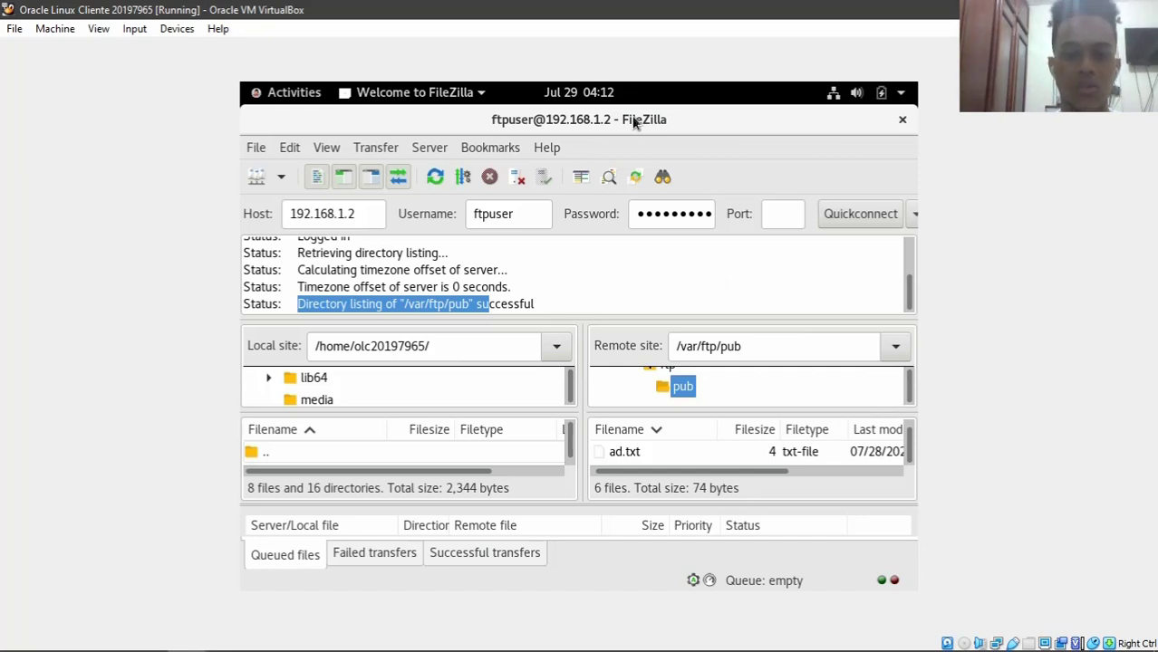
pyautogui.moveTo(909, 458); pyautogui.dragTo(913, 466)
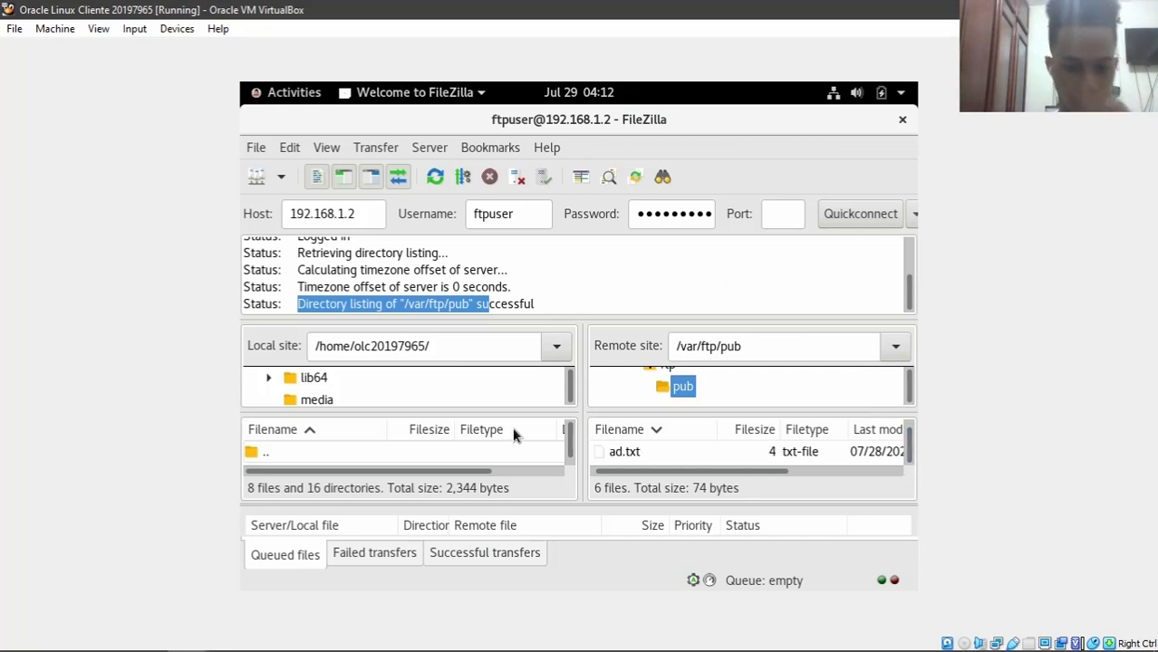
pyautogui.moveTo(565, 429); pyautogui.dragTo(567, 445)
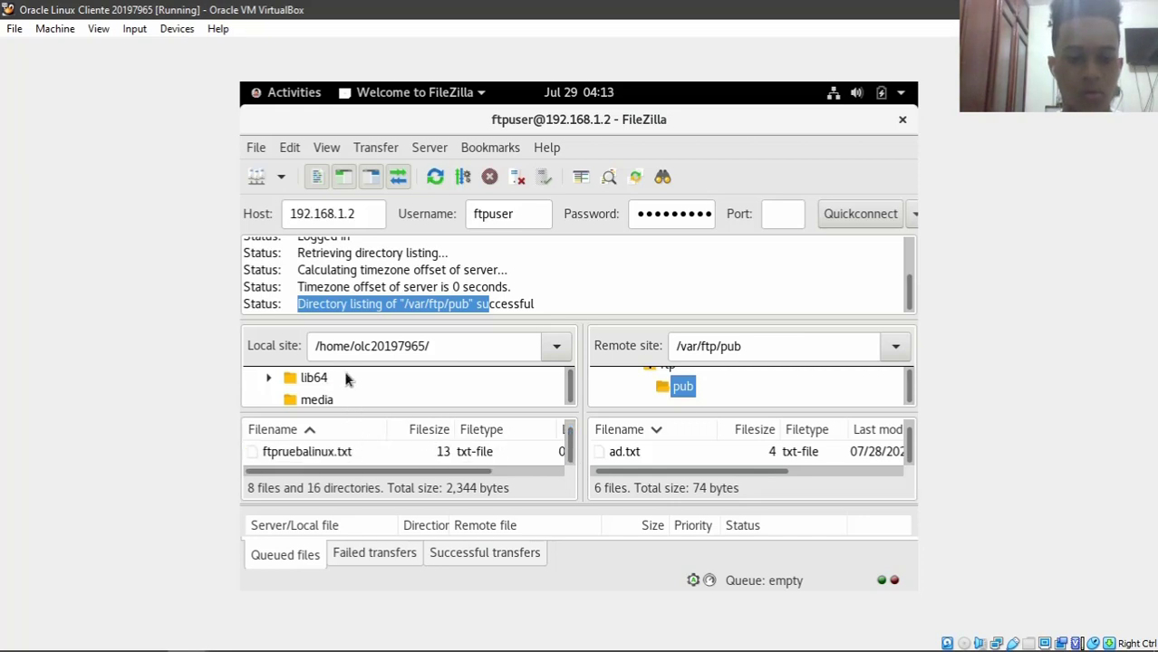
pyautogui.moveTo(453, 346); pyautogui.dragTo(317, 351)
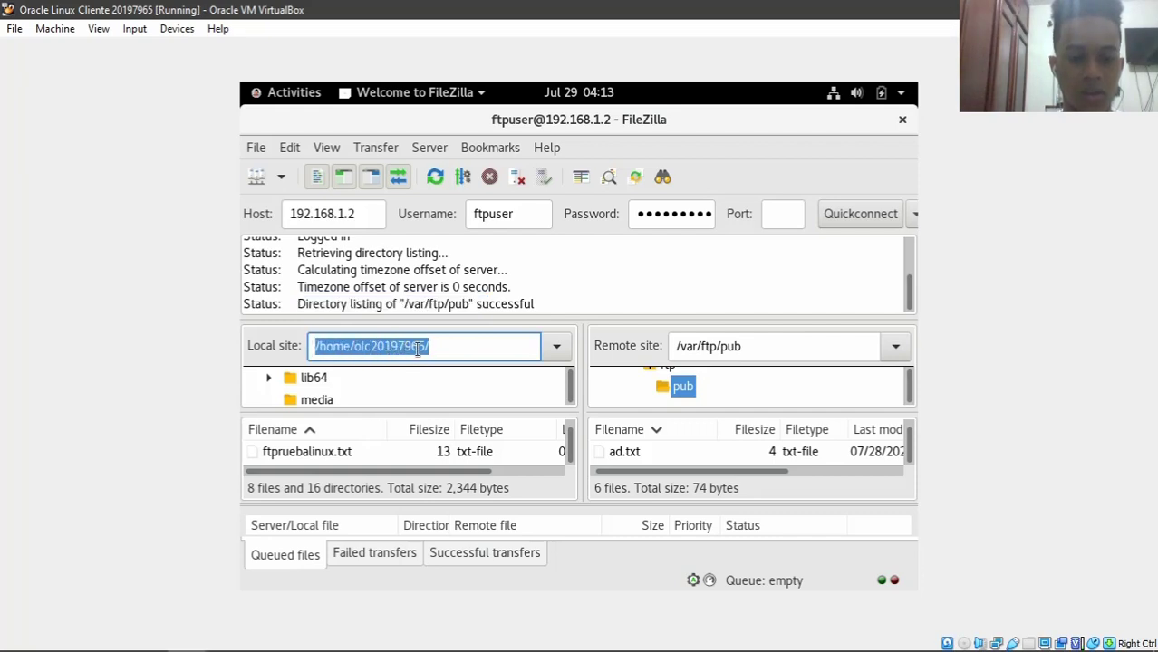
pyautogui.click(788, 352)
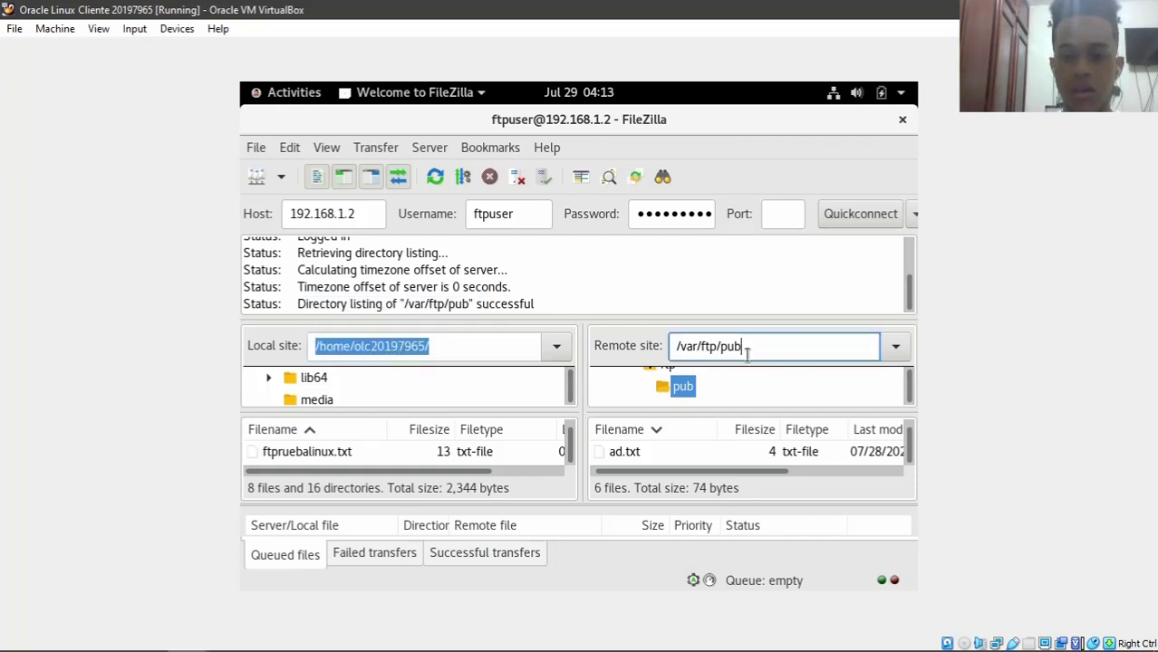
pyautogui.moveTo(747, 353); pyautogui.dragTo(667, 353)
pyautogui.click(662, 360)
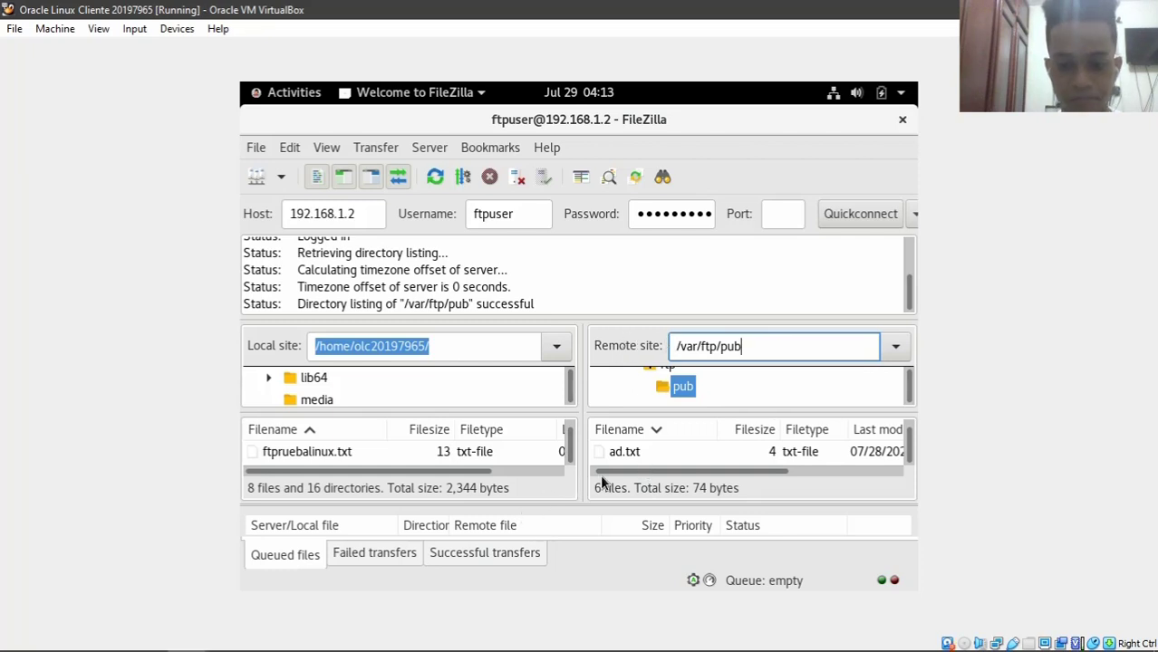
# - Drag ad.txt from /var/ftp/pub into the local home folder to download it
pyautogui.moveTo(624, 452); pyautogui.dragTo(365, 455)
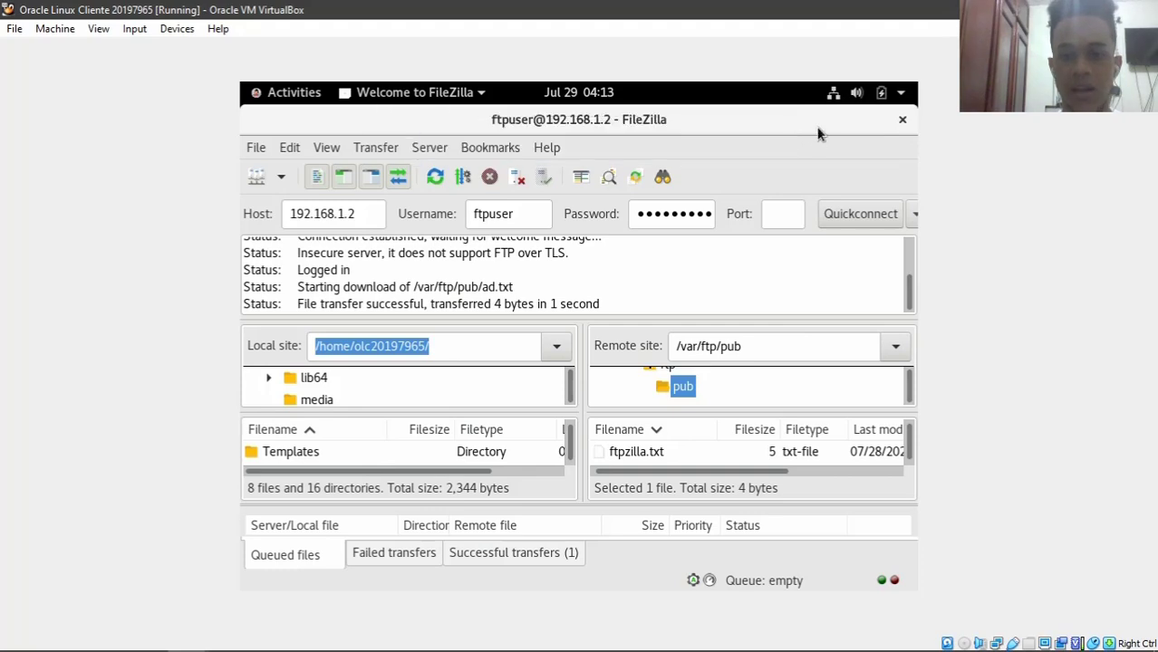
pyautogui.moveTo(576, 127); pyautogui.dragTo(580, 91)
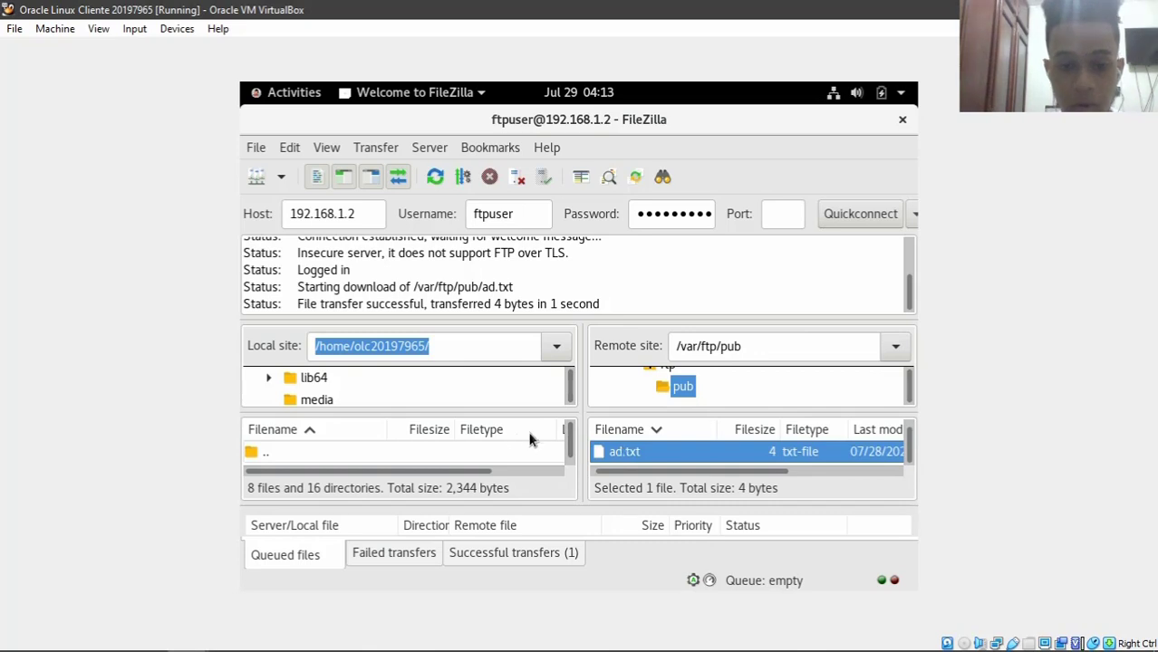
pyautogui.moveTo(570, 442); pyautogui.dragTo(570, 469)
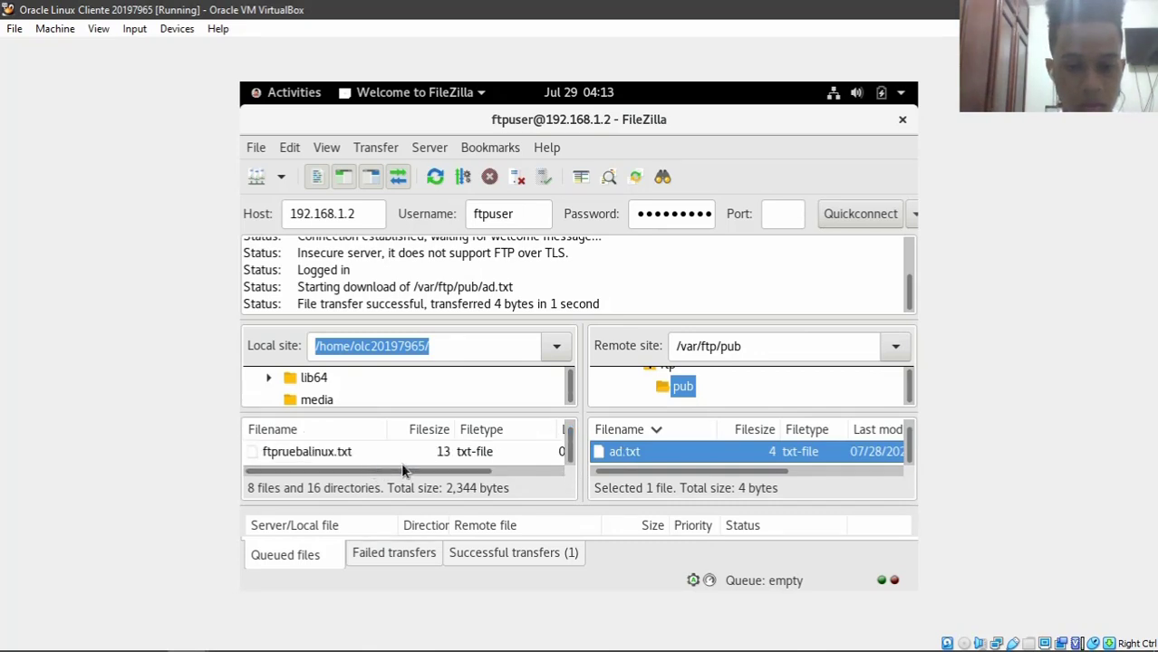
# - Close FileZilla, clear the terminal and list the home directory
pyautogui.click(903, 119)
pyautogui.write('clear')
pyautogui.press('Return')
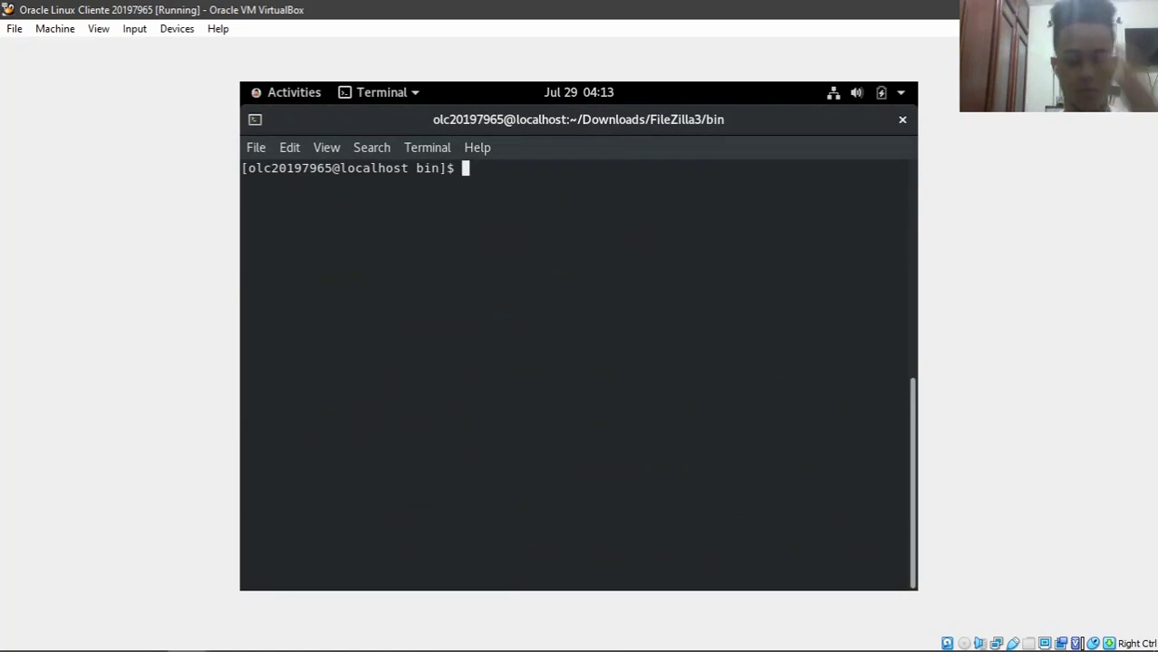
pyautogui.write('cd')
pyautogui.press('Return')
pyautogui.write('ls')
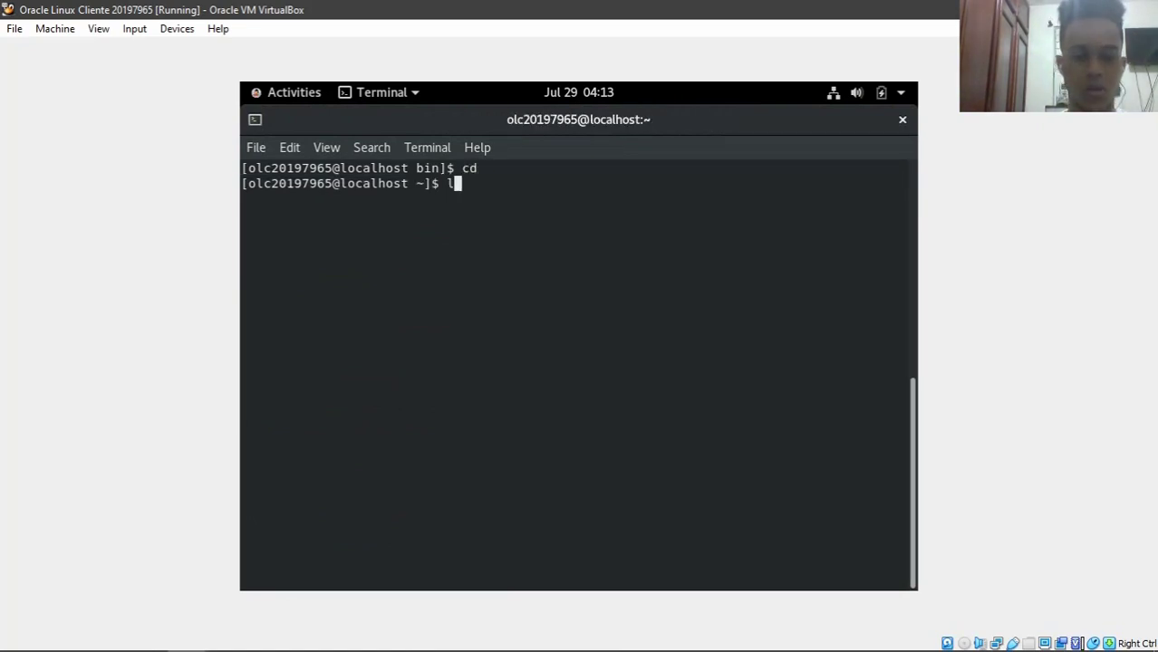
pyautogui.press('Return')
# - Create the file ftpa containing 'aa' in nano and save it
pyautogui.write('nano ')
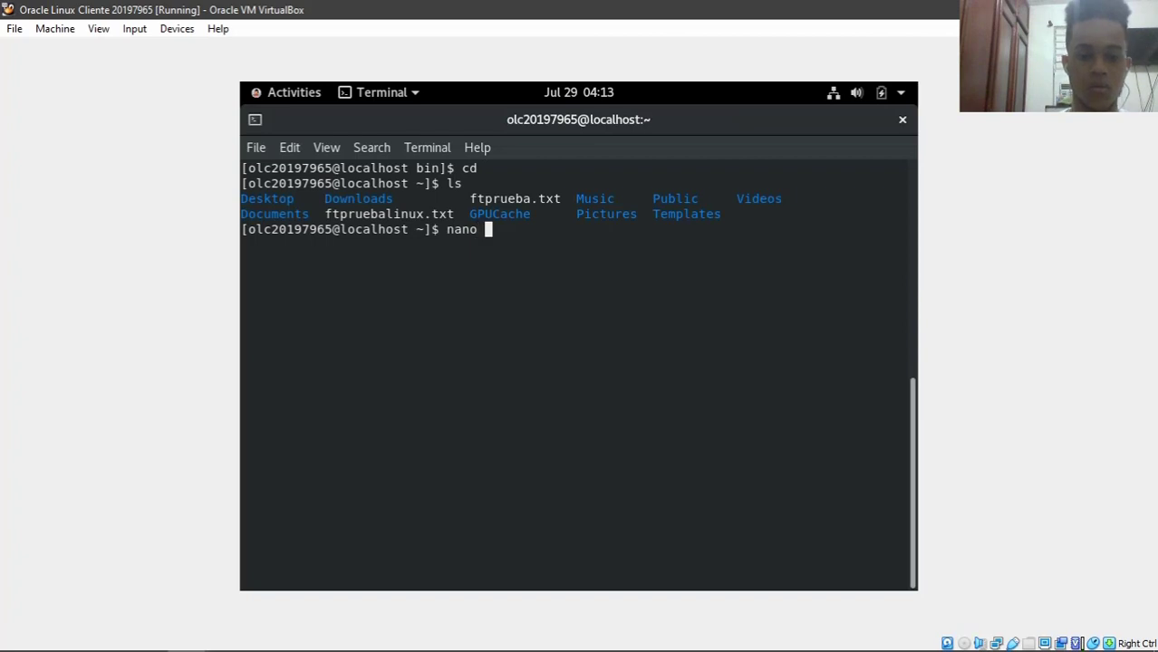
pyautogui.write('ftpa')
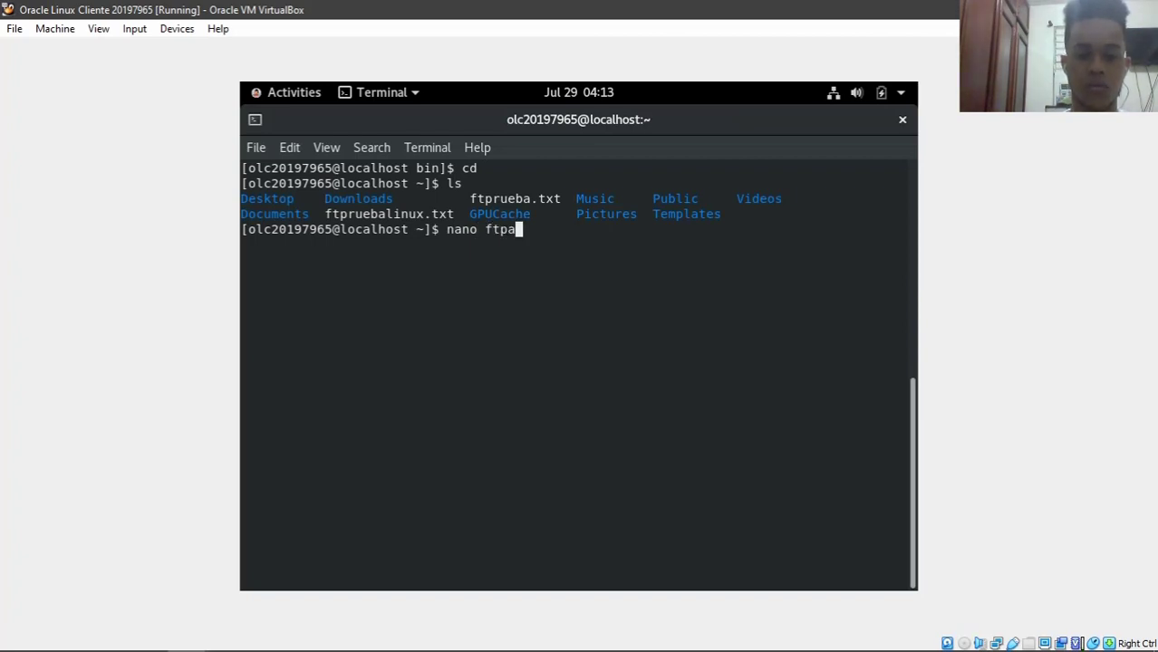
pyautogui.press('Return')
pyautogui.write('aa')
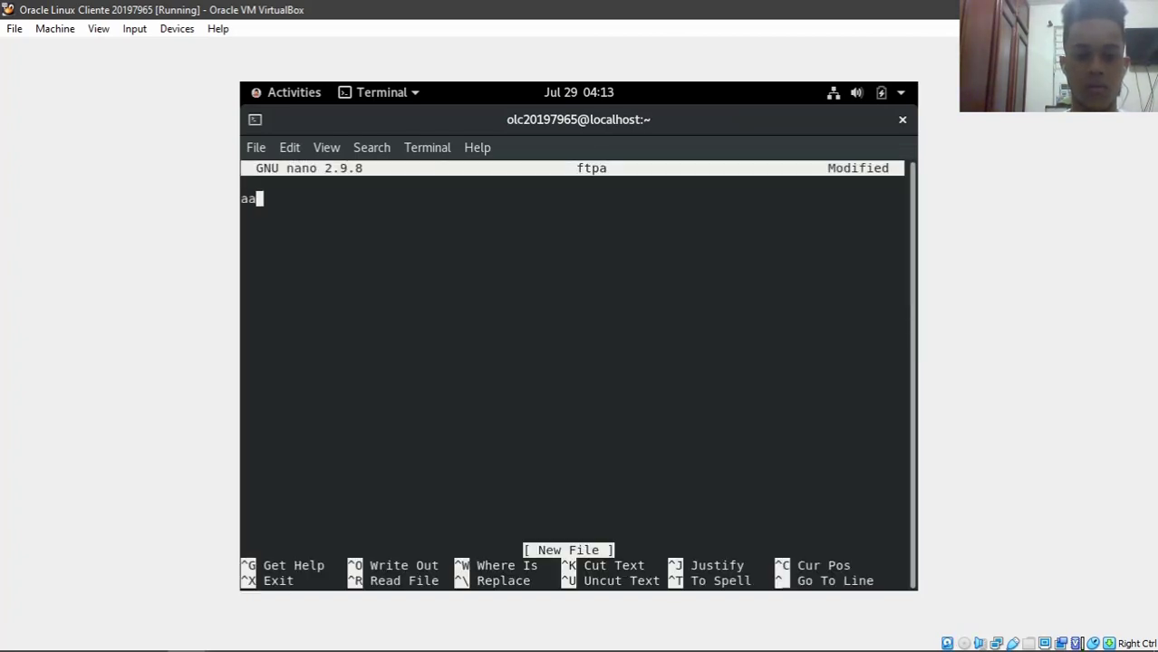
pyautogui.hotkey('ctrl', 'x')
pyautogui.press('y')
pyautogui.press('Return')
# - Clear the screen, change into Downloads and list its contents
pyautogui.write('clear')
pyautogui.press('Return')
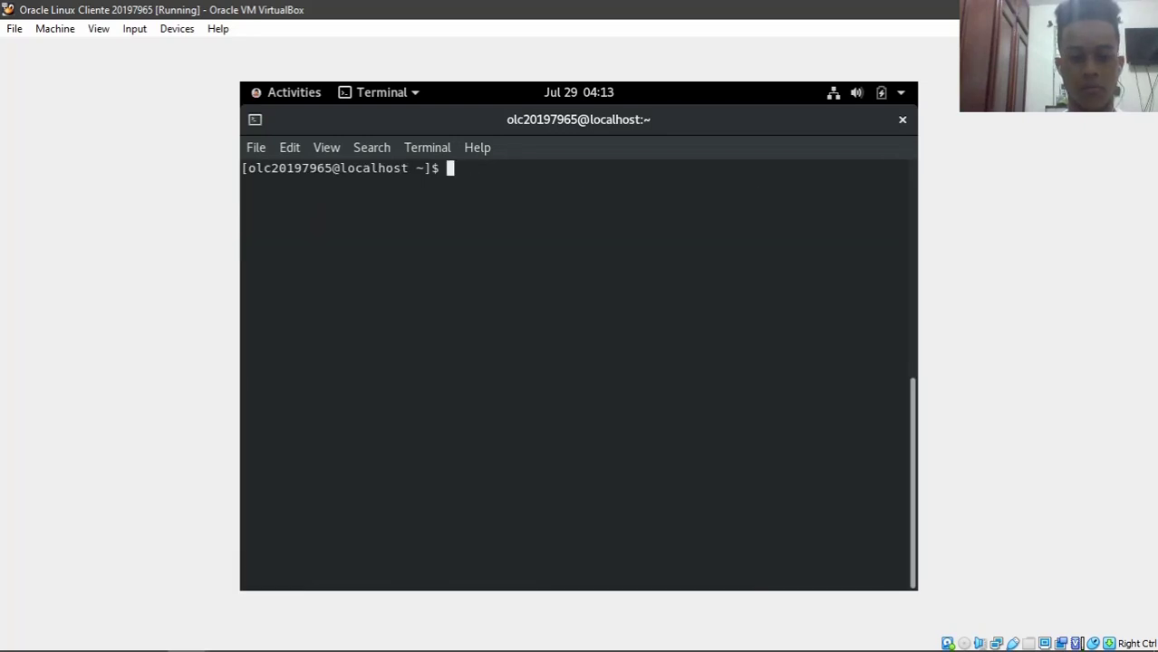
pyautogui.write('cd')
pyautogui.write('wn')
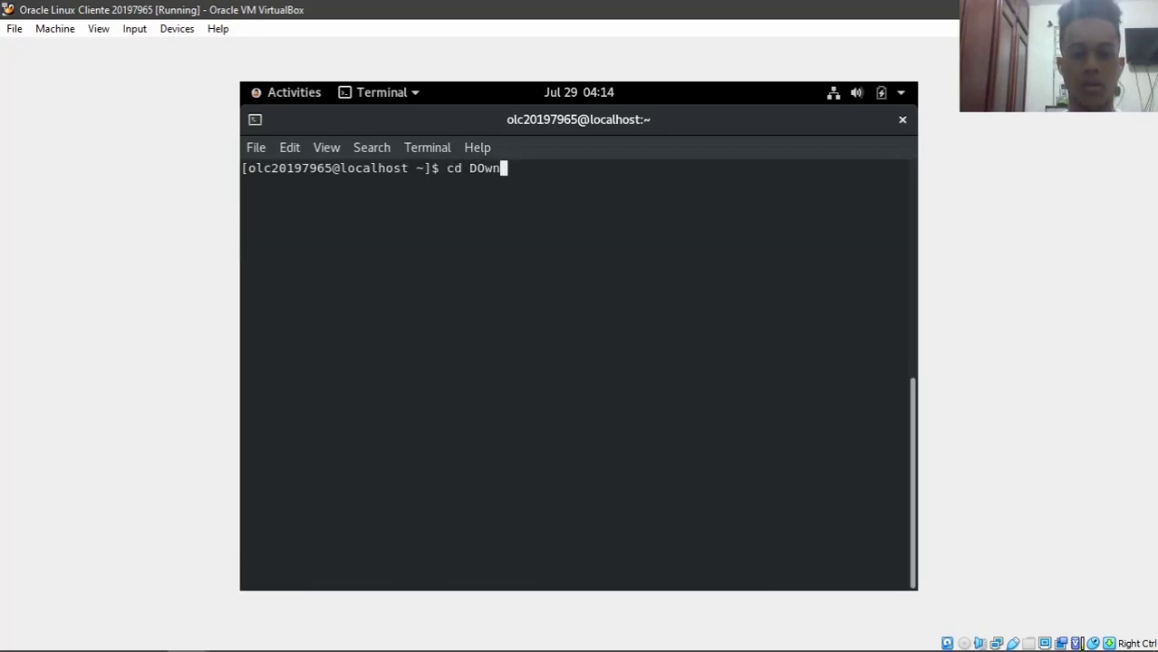
pyautogui.press('BackSpace')
pyautogui.press('BackSpace')
pyautogui.write('o')
pyautogui.press('Tab')
pyautogui.press('Return')
pyautogui.write('ls')
pyautogui.press('Return')
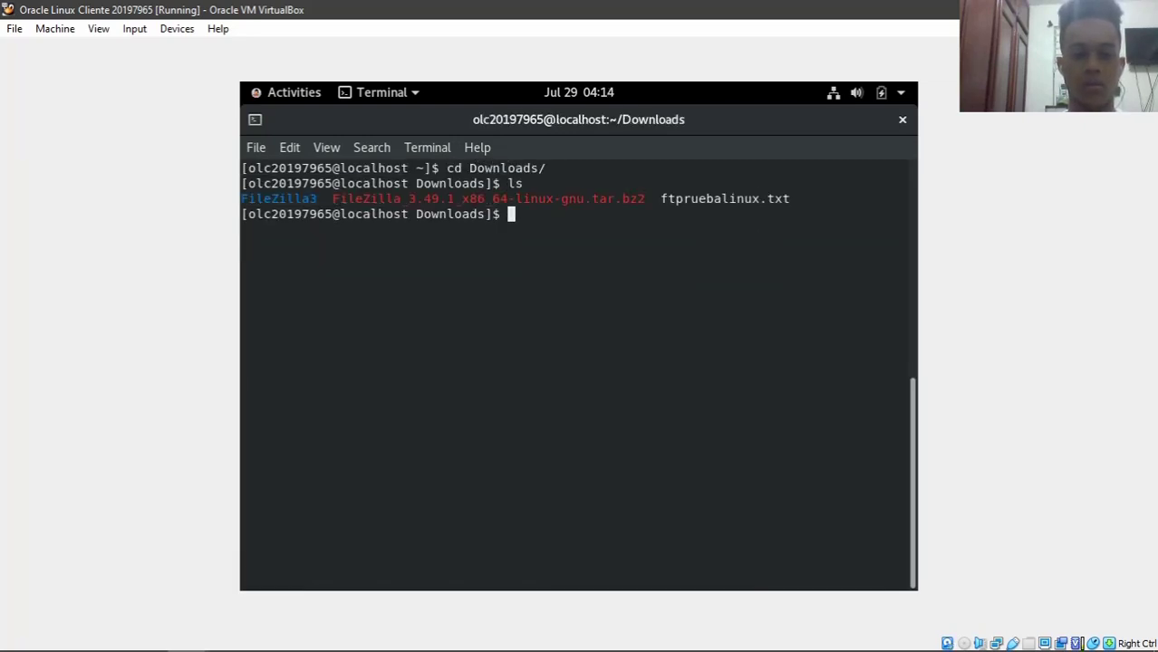
# - Go into FileZilla3/bin and launch FileZilla with ./filezilla
pyautogui.write('cd Fil')
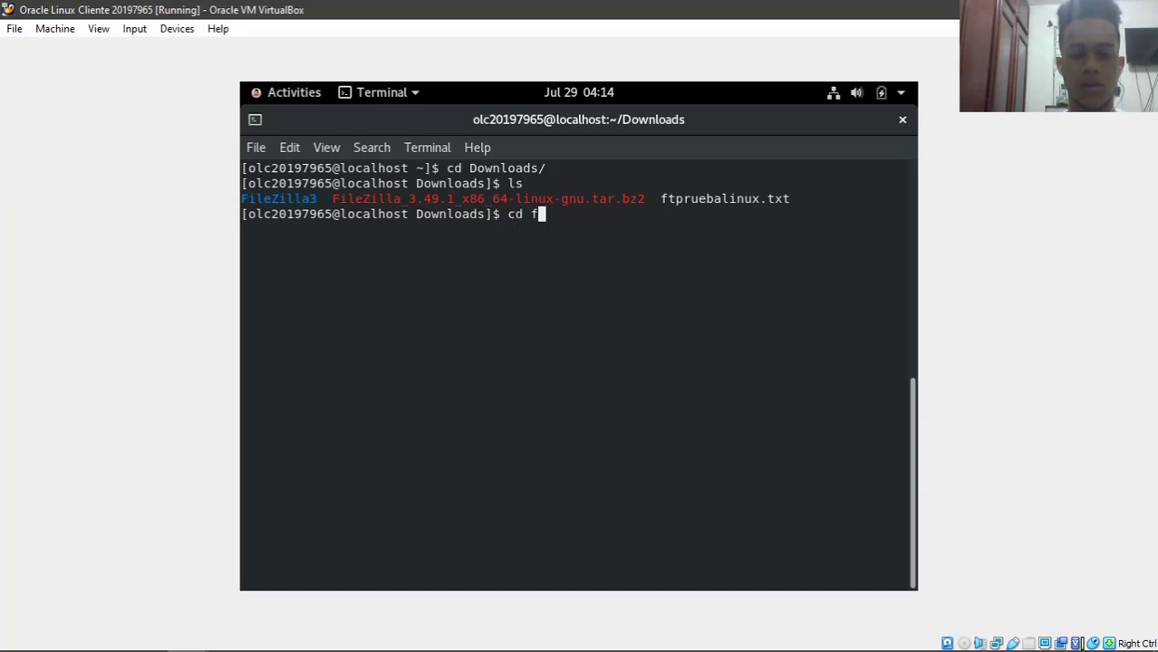
pyautogui.press('Tab')
pyautogui.press('Return')
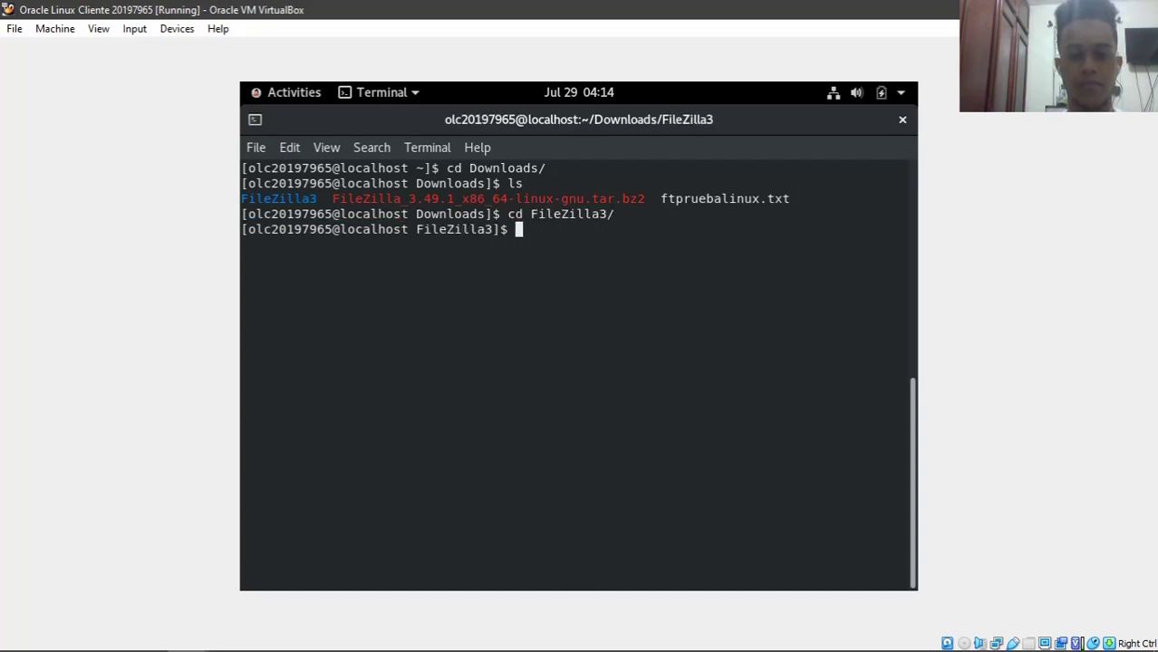
pyautogui.write('cd b')
pyautogui.press('Tab')
pyautogui.press('Return')
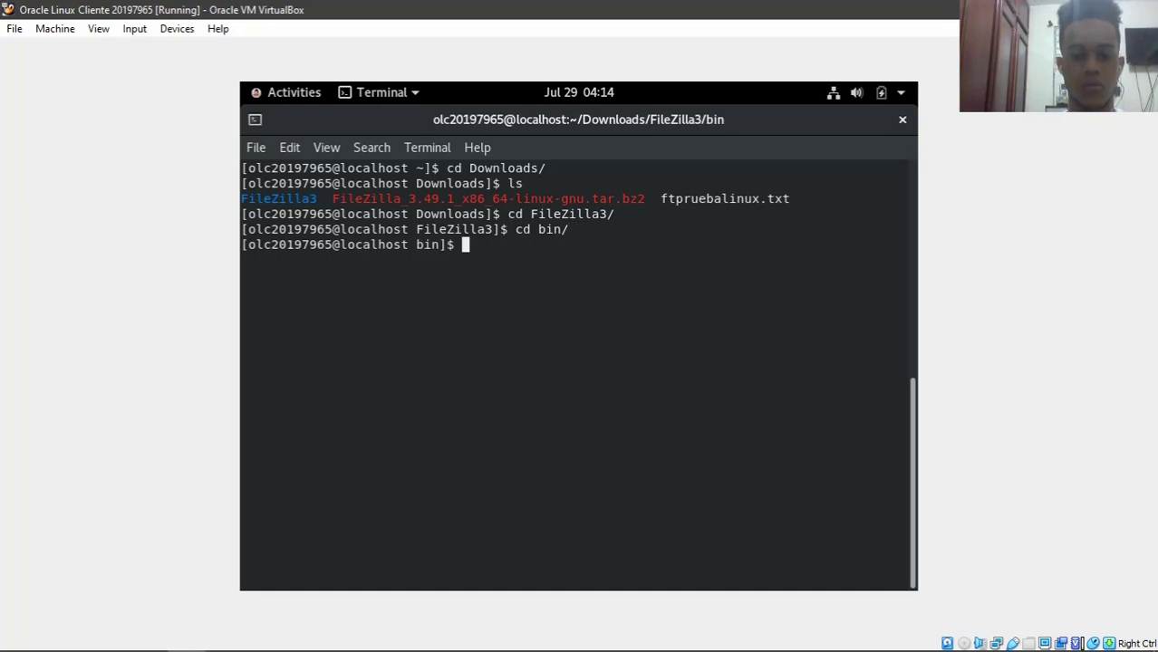
pyautogui.write('./f')
pyautogui.press('Tab')
pyautogui.press('Return')
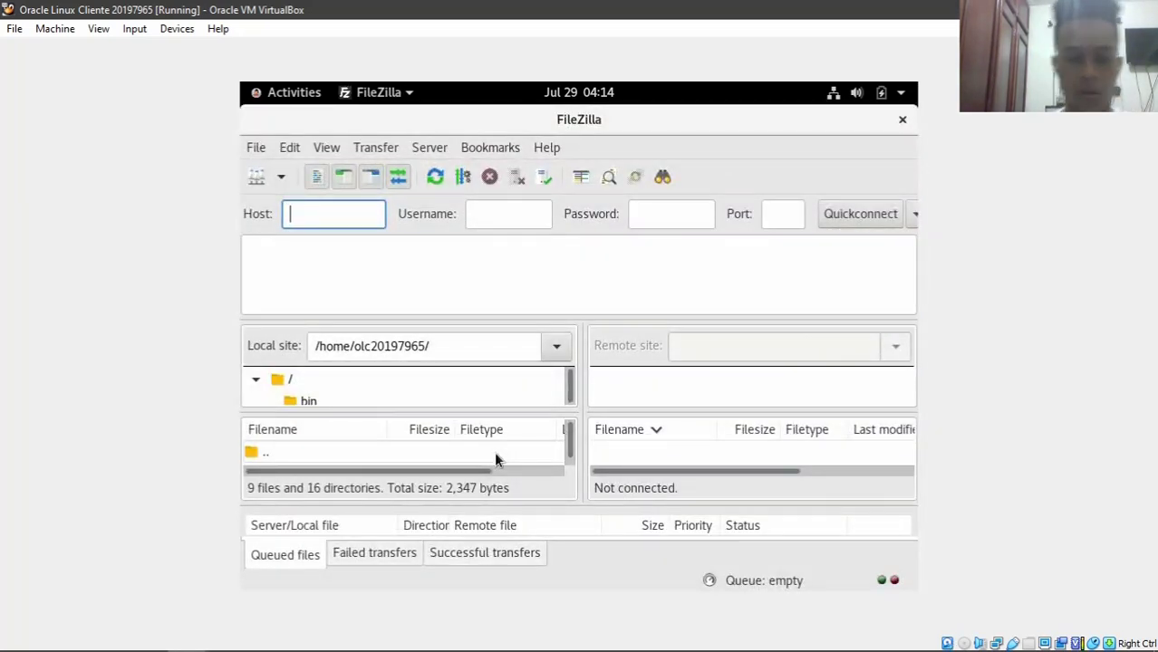
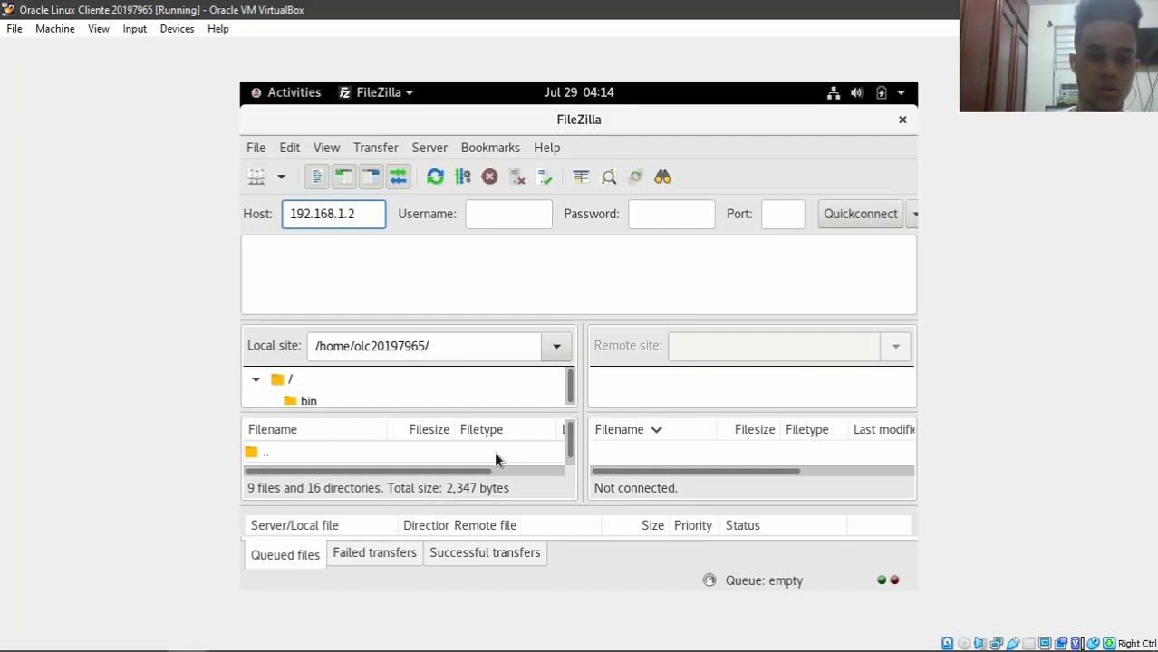
# - Quickconnect to 192.168.1.2 as ftpuser with the account password, accepting the insecure FTP warning
pyautogui.press('Tab')
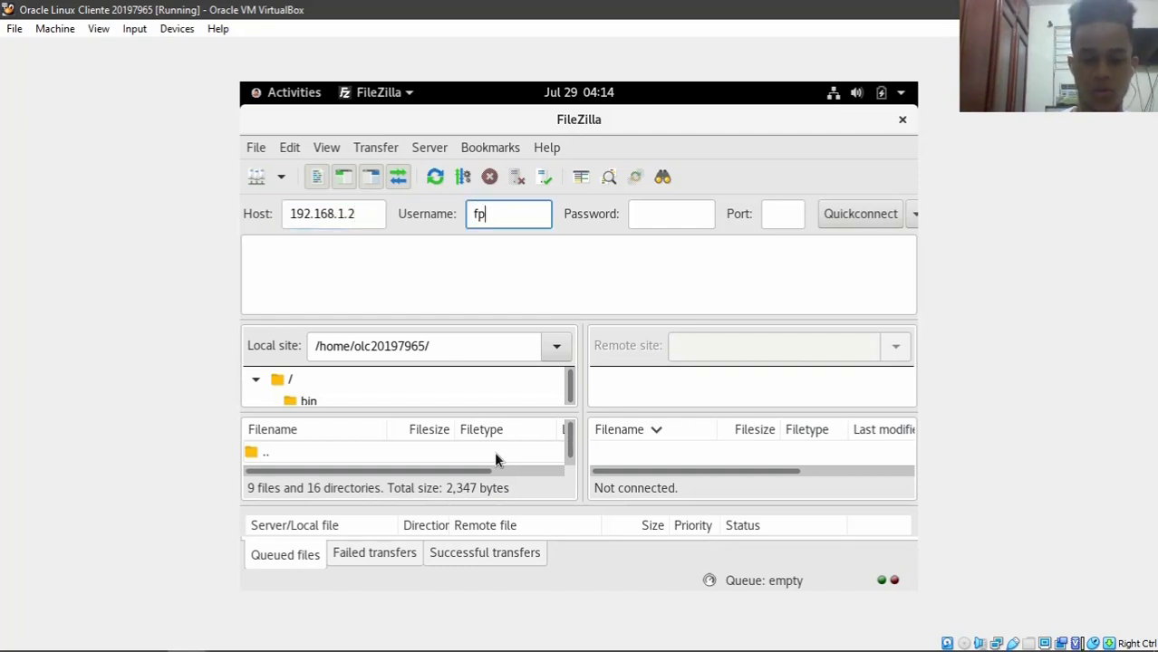
pyautogui.press('Tab')
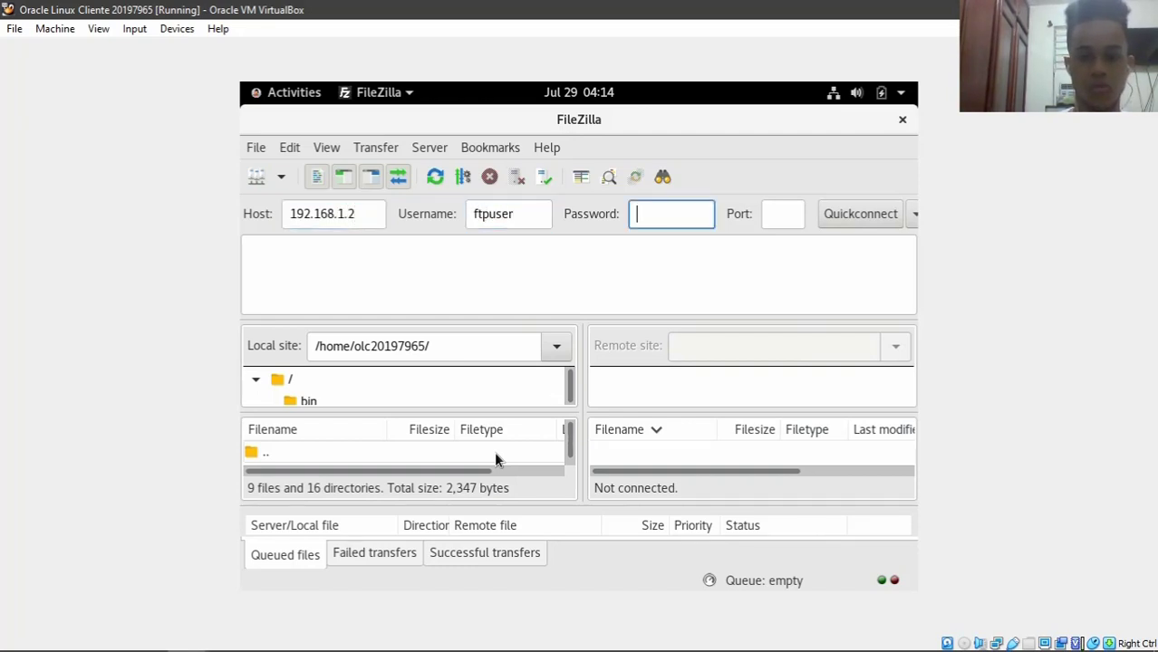
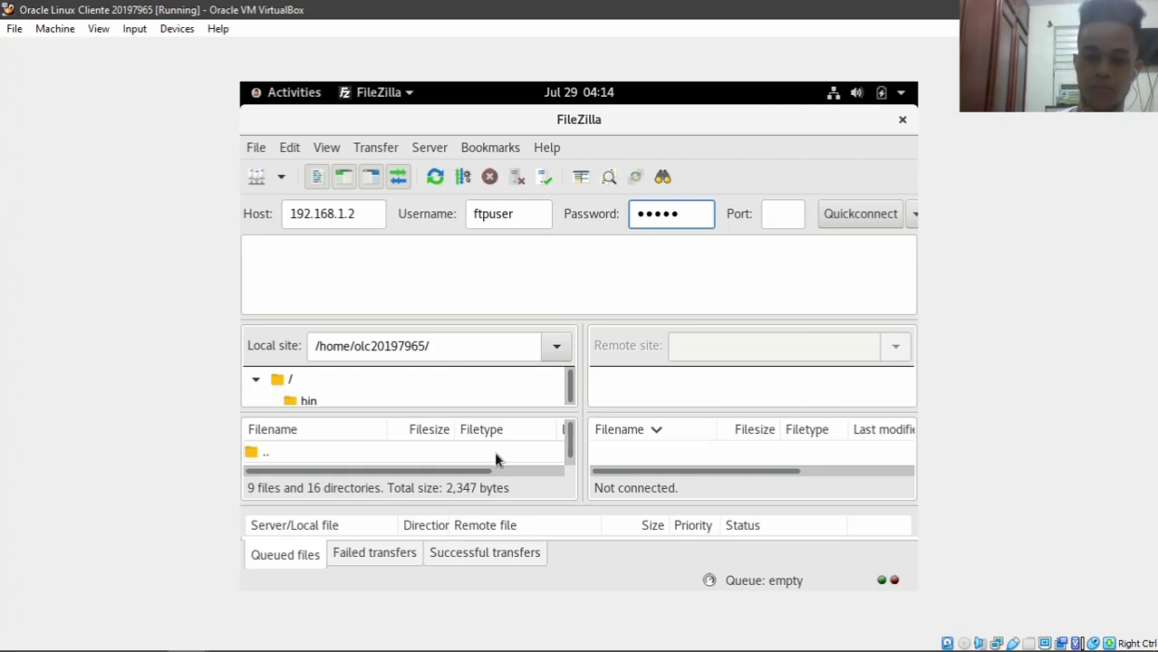
pyautogui.press('BackSpace')
pyautogui.press('BackSpace')
pyautogui.press('BackSpace')
pyautogui.press('BackSpace')
pyautogui.press('capslock')
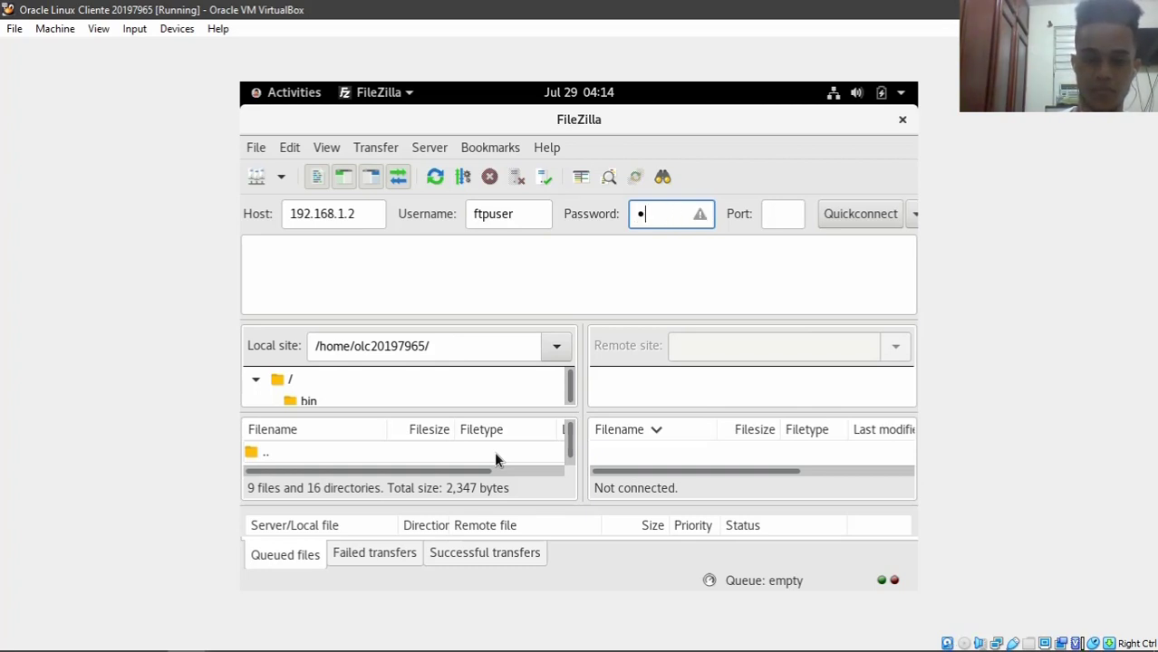
pyautogui.press('capslock')
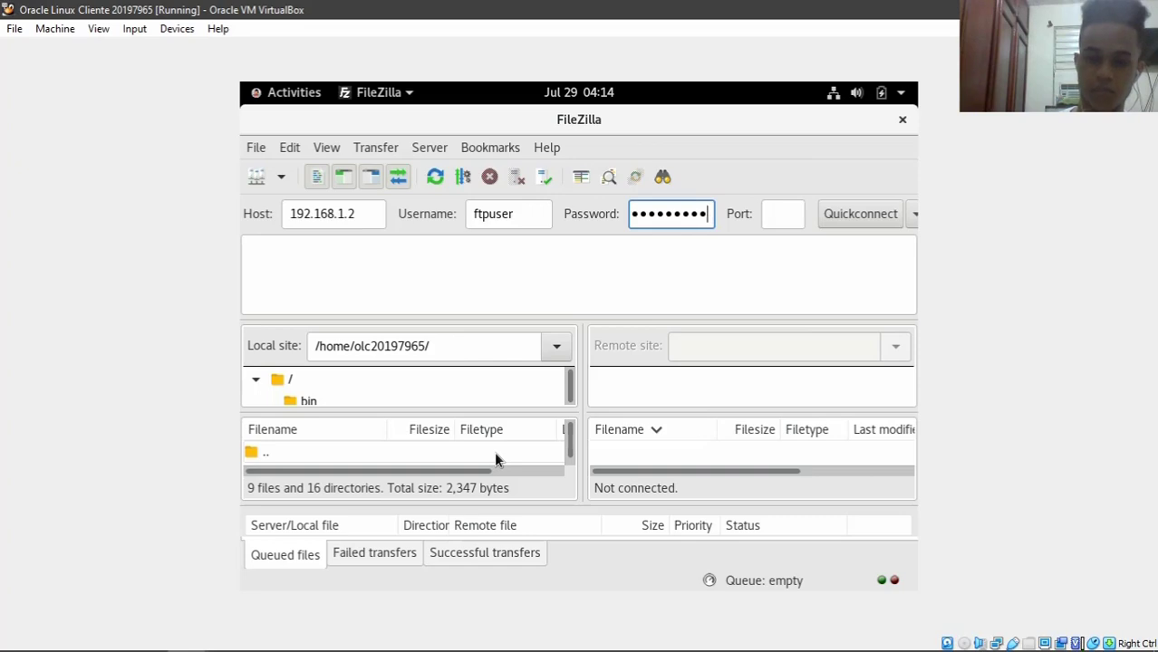
pyautogui.click(859, 214)
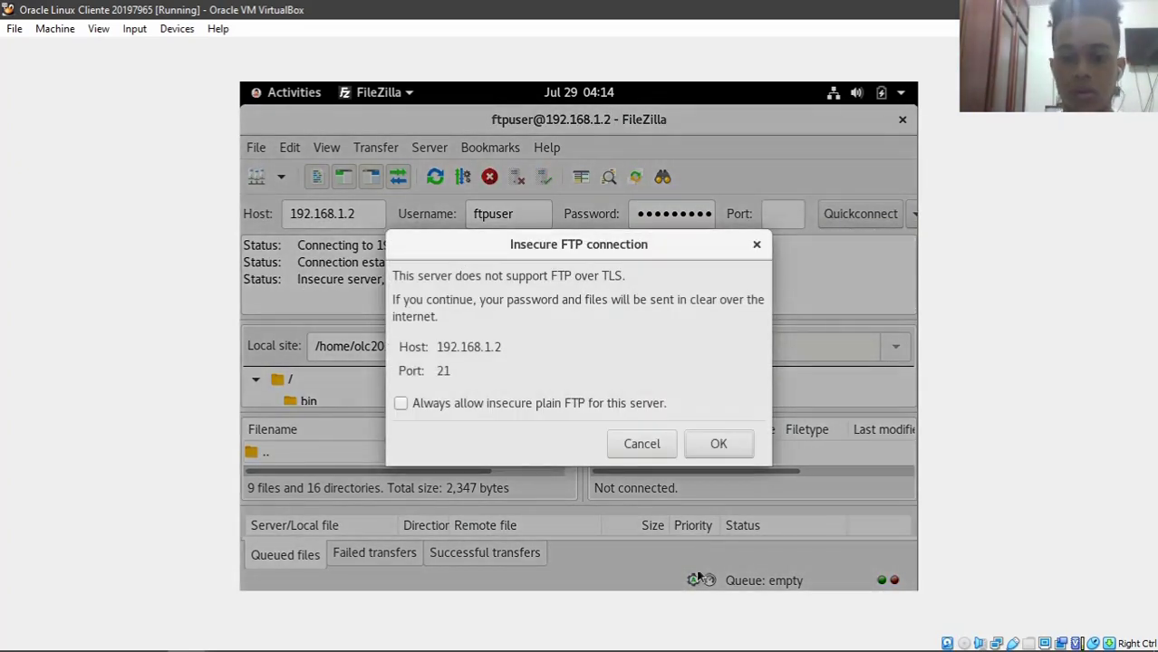
pyautogui.click(721, 446)
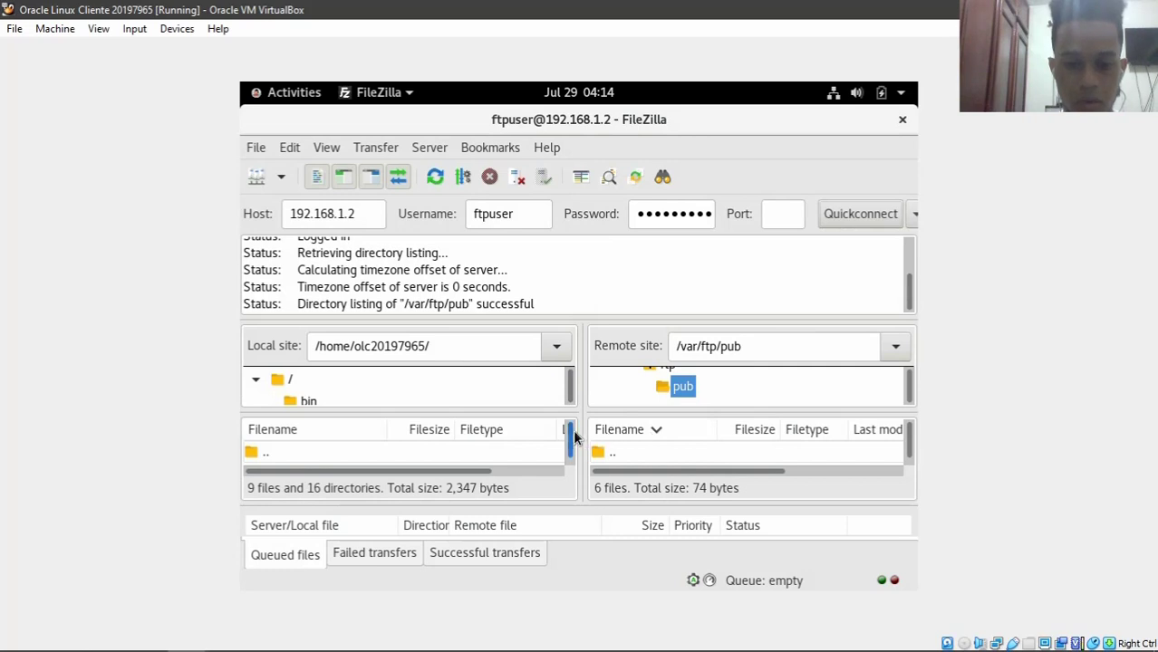
# - Drag ftpa from the local home folder into the remote /var/ftp/pub folder
pyautogui.scroll(-3, 571, 438)
pyautogui.scroll(-2, 570, 440)
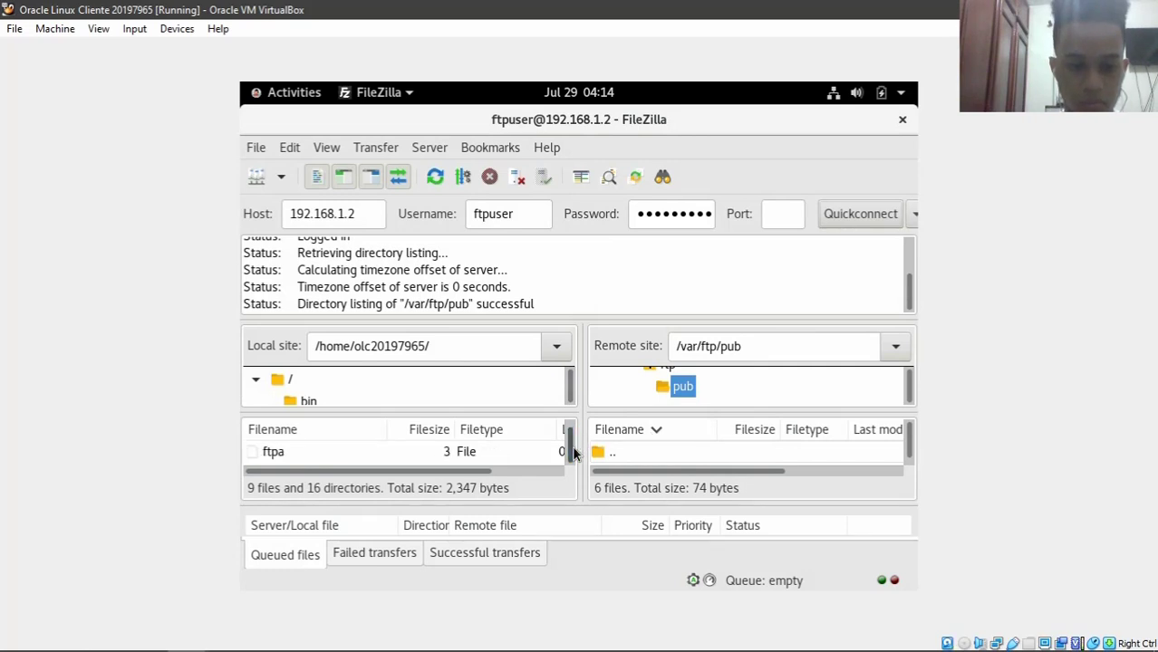
pyautogui.moveTo(263, 451); pyautogui.dragTo(745, 466)
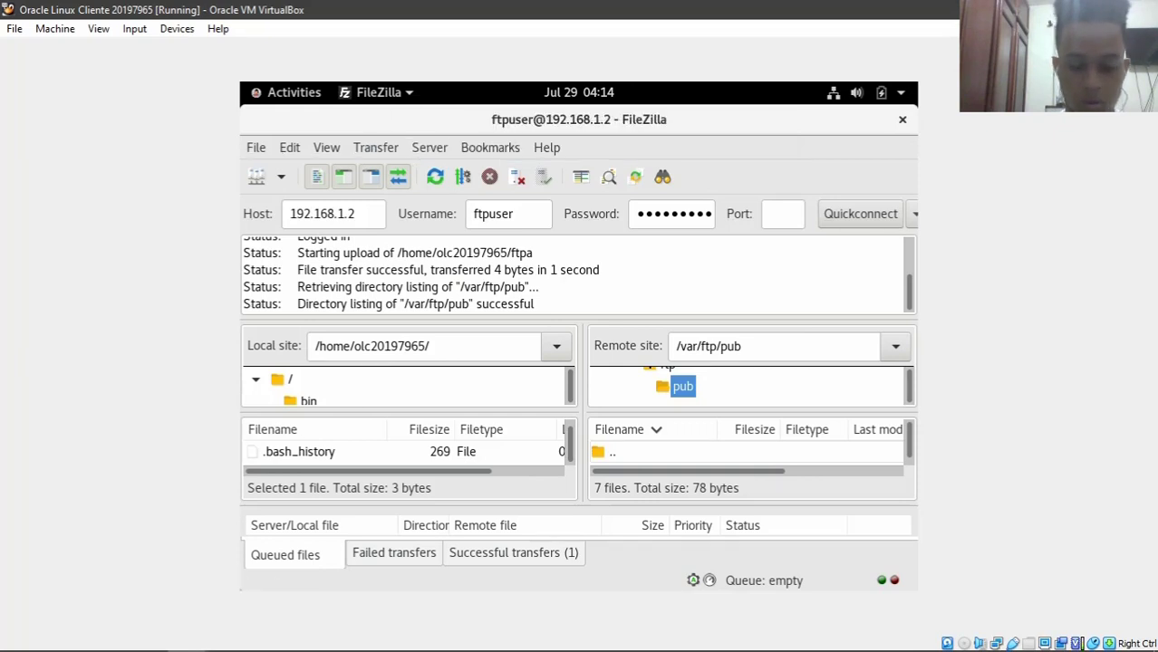
# - On the server console, cd into /var/ftp/pub and ls to confirm ftpa, then minimize the server VM
pyautogui.moveTo(303, 642)
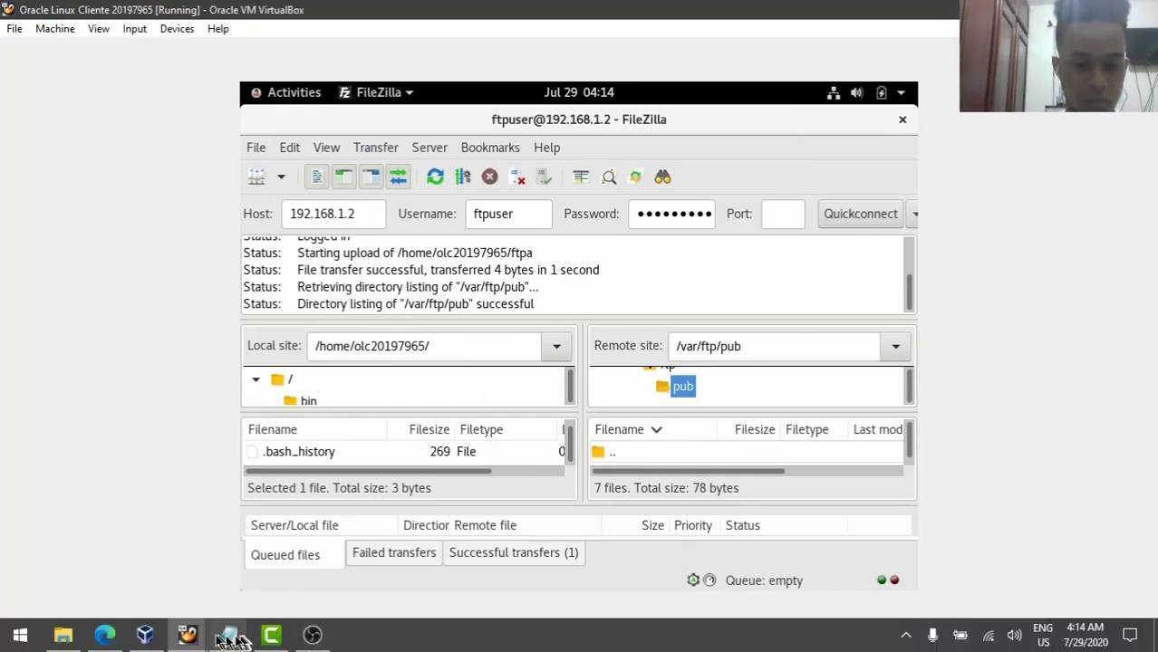
pyautogui.moveTo(199, 639)
pyautogui.click(136, 580)
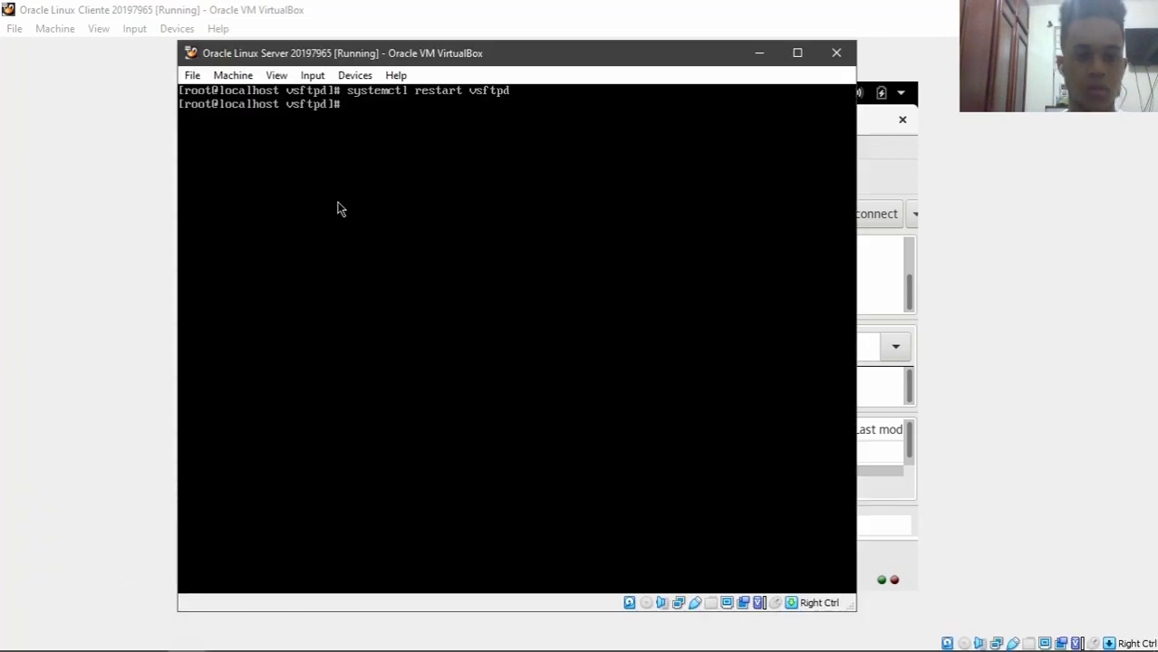
pyautogui.write('cd /etc/')
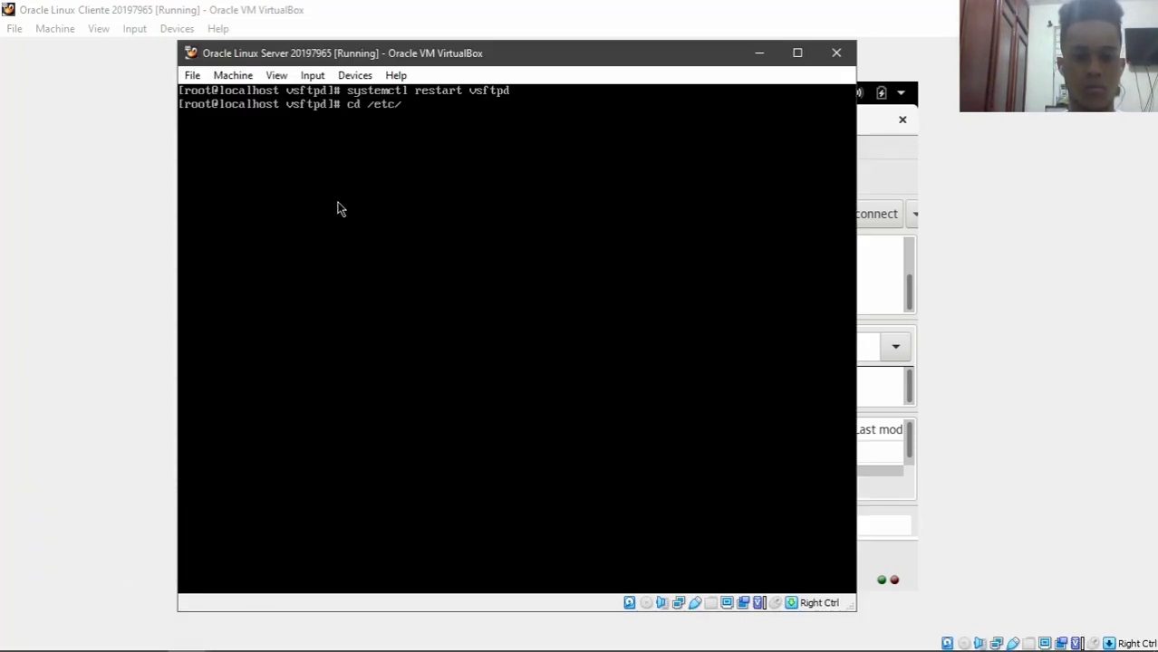
pyautogui.press('BackSpace')
pyautogui.press('BackSpace')
pyautogui.press('BackSpace')
pyautogui.press('BackSpace')
pyautogui.write('var')
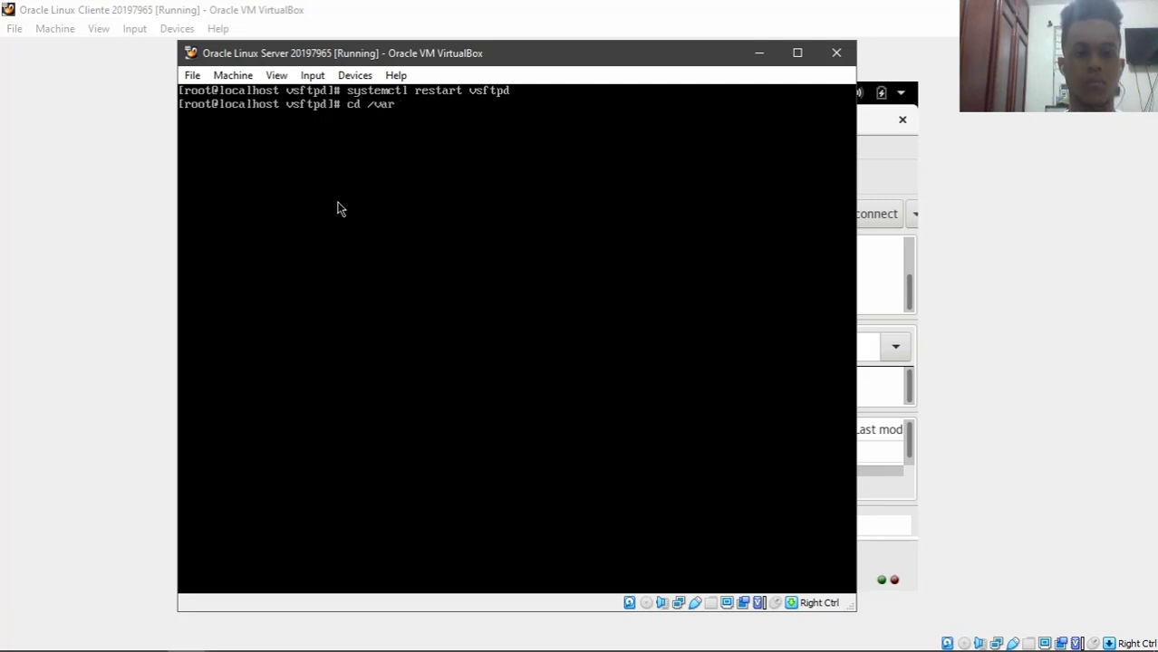
pyautogui.write('/f')
pyautogui.press('Tab')
pyautogui.write('p')
pyautogui.press('Tab')
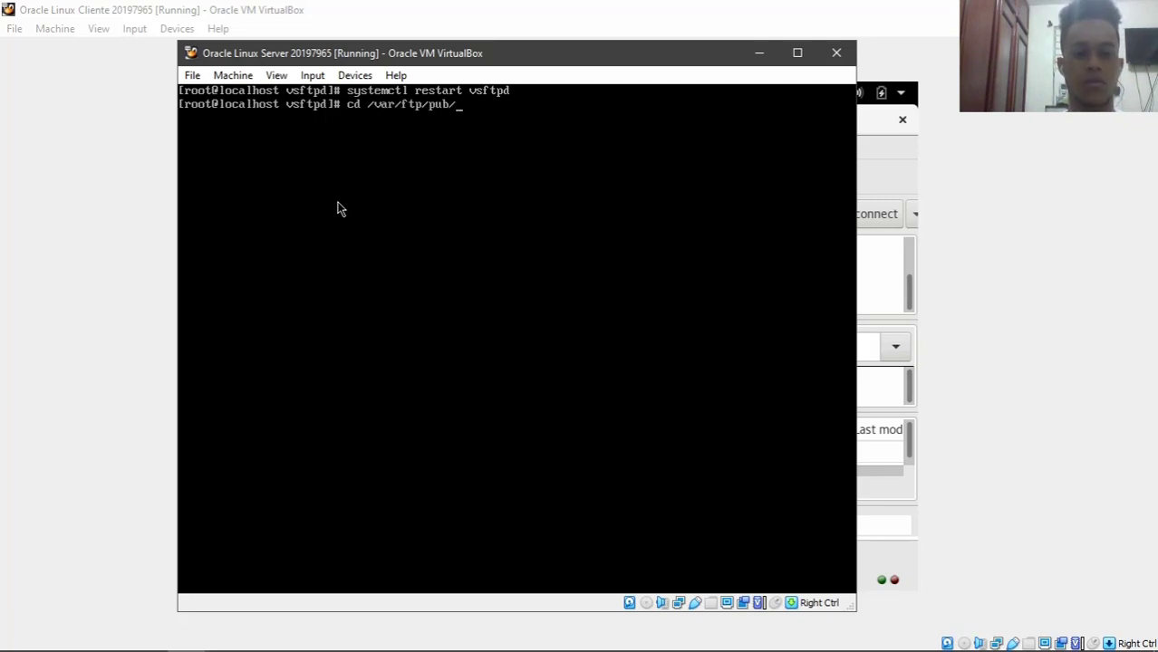
pyautogui.press('Return')
pyautogui.write('ls')
pyautogui.press('Return')
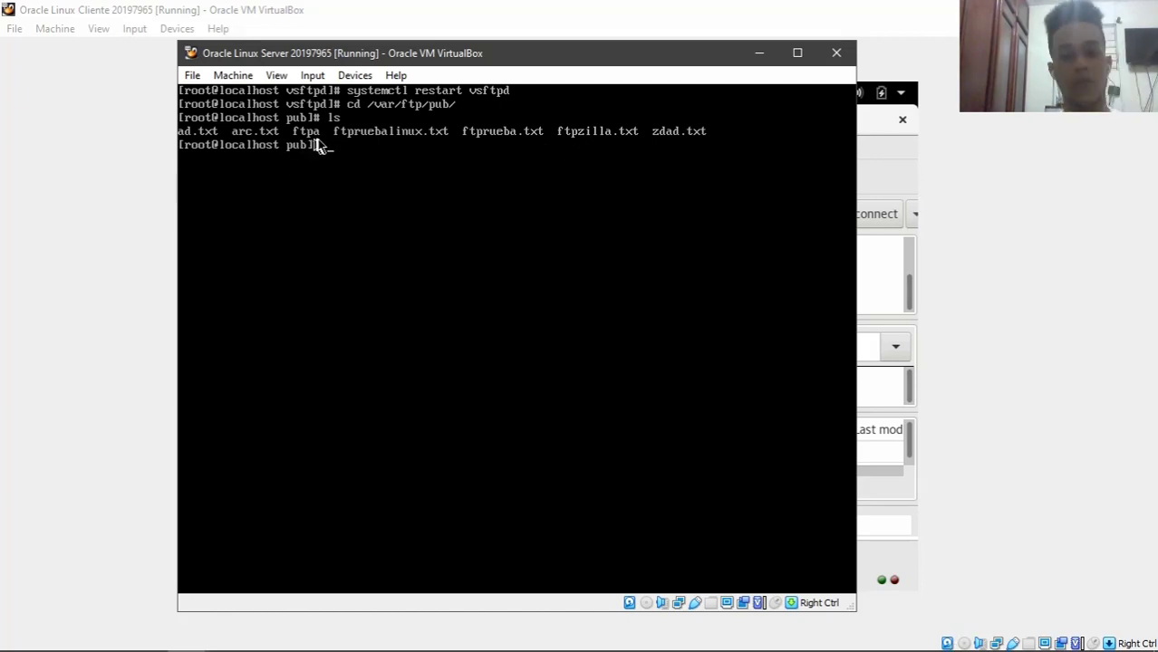
pyautogui.click(758, 54)
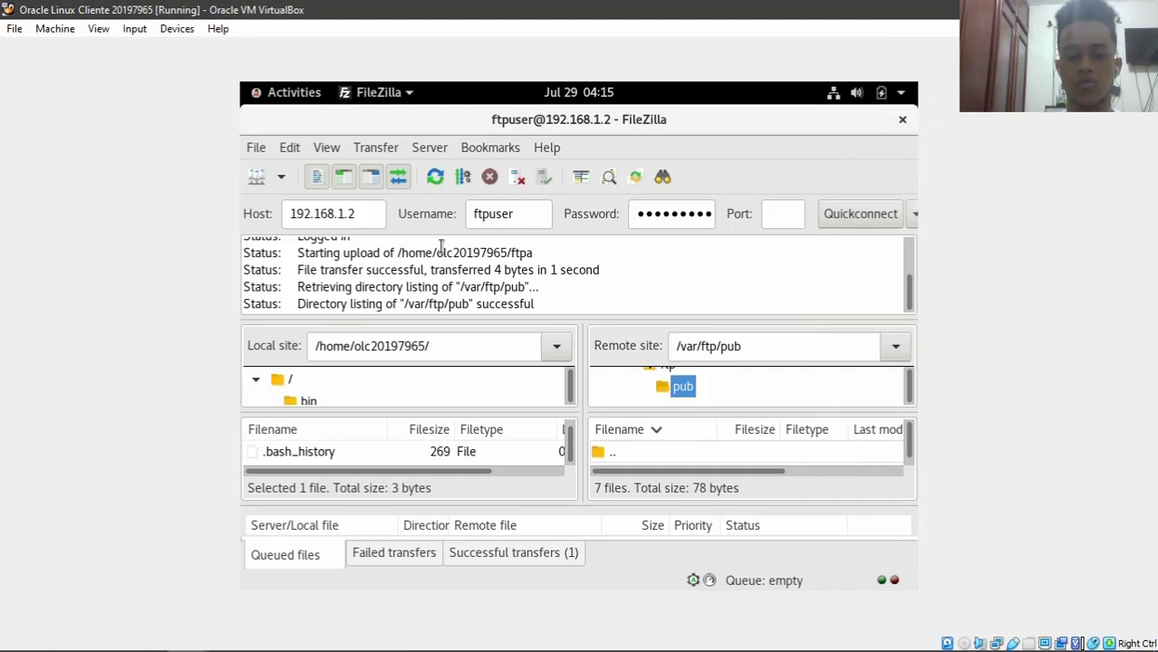
# - Close FileZilla, then clear the terminal and list the home folder with cd and ls
pyautogui.scroll(-3, 568, 442)
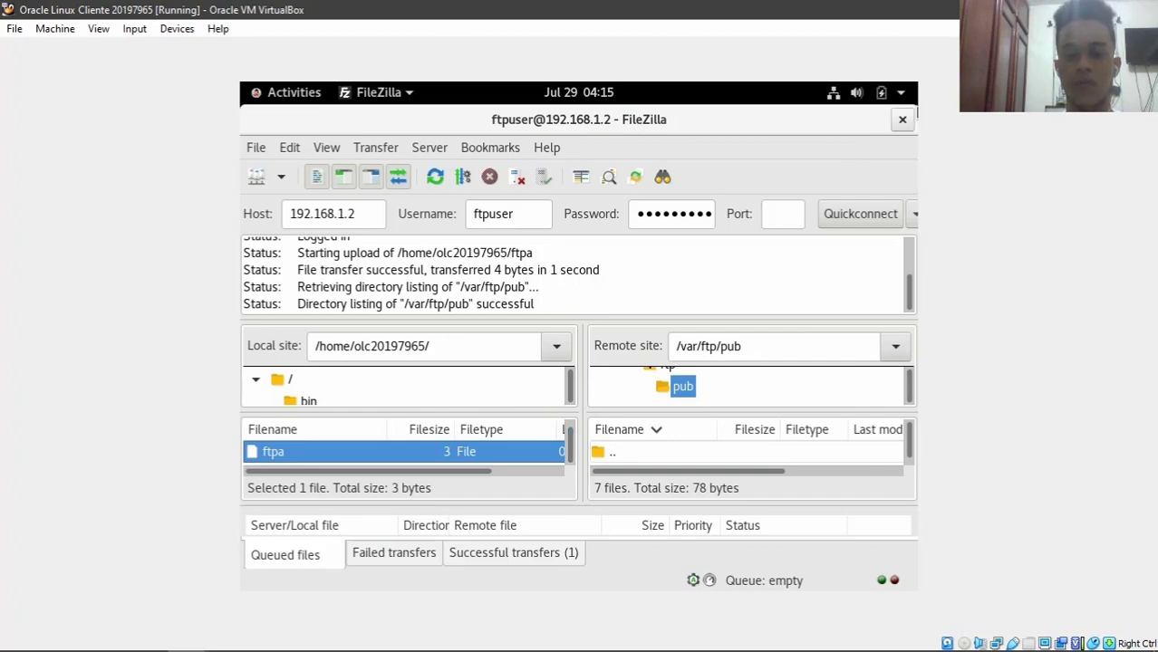
pyautogui.click(903, 119)
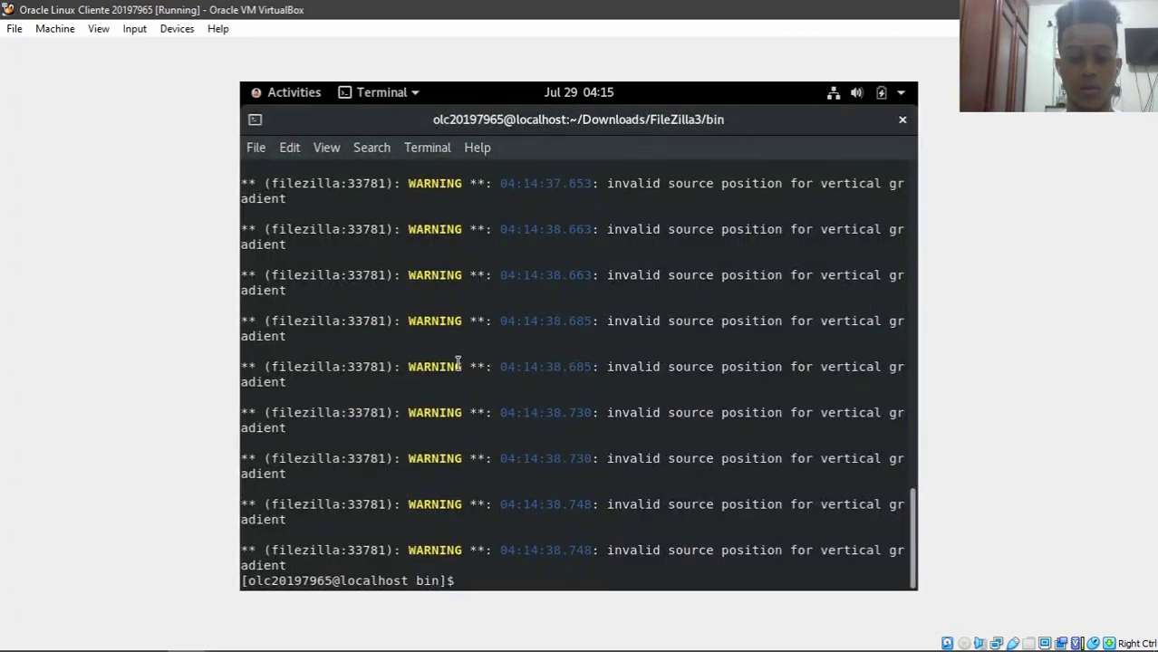
pyautogui.write('clear')
pyautogui.press('Return')
pyautogui.write('cd')
pyautogui.press('Return')
pyautogui.write('ls')
pyautogui.press('Return')
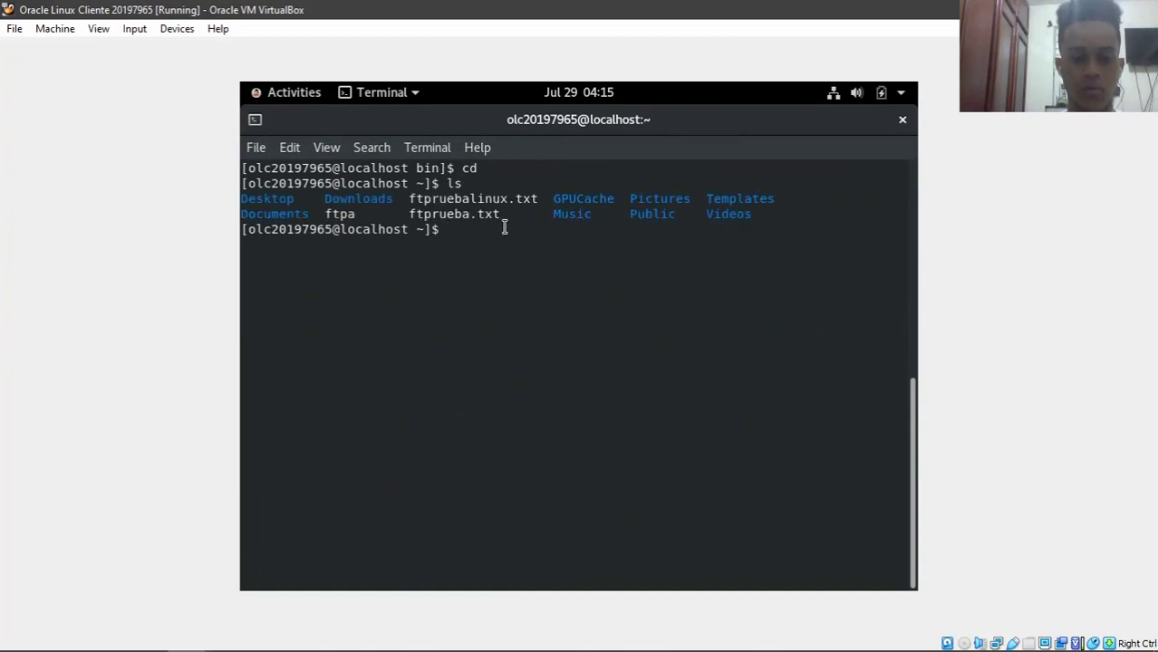
# - Highlight ftpa and ftprueba.txt in the listing, then start typing cd /
pyautogui.moveTo(504, 221); pyautogui.dragTo(310, 217)
pyautogui.click(624, 540)
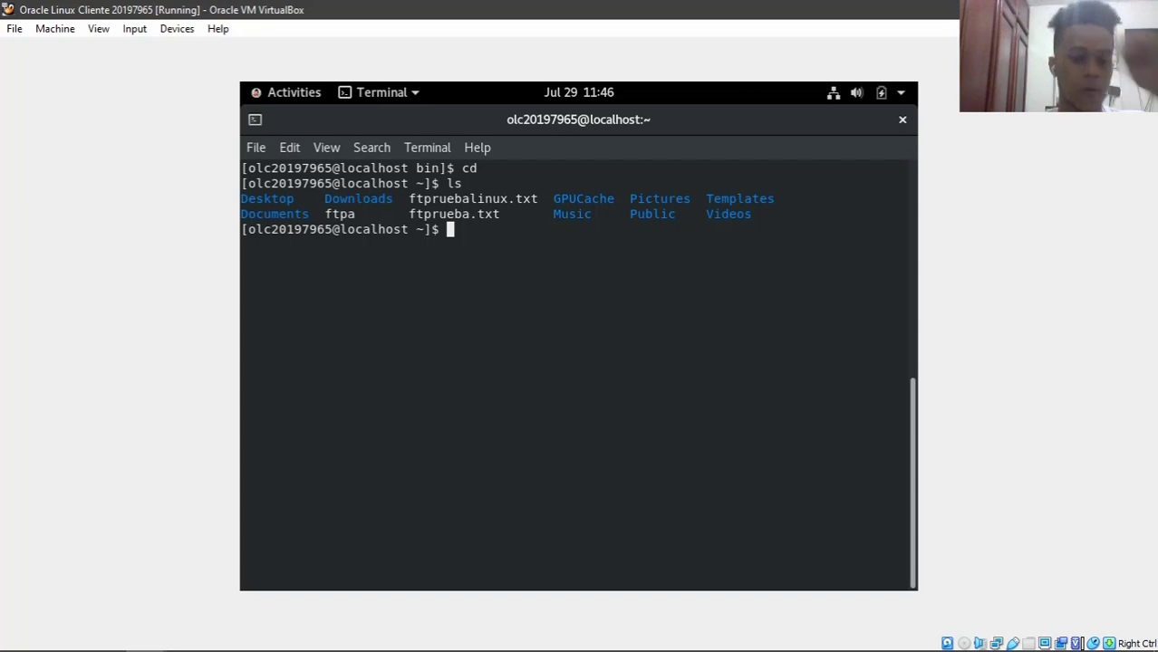
pyautogui.write('cd /')
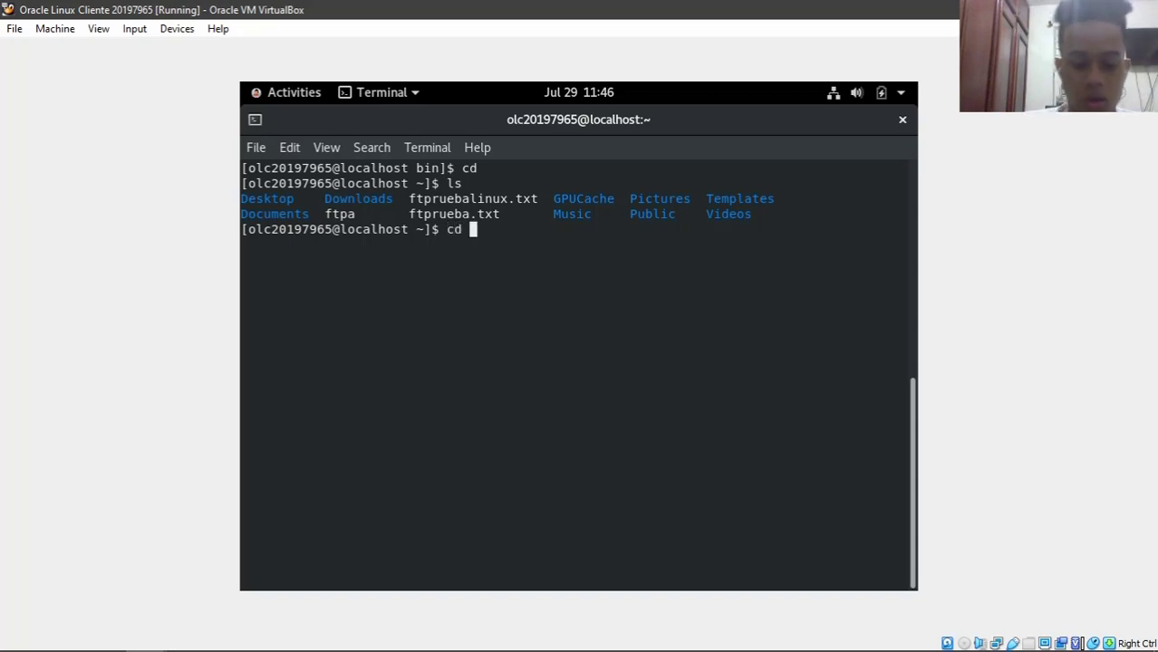